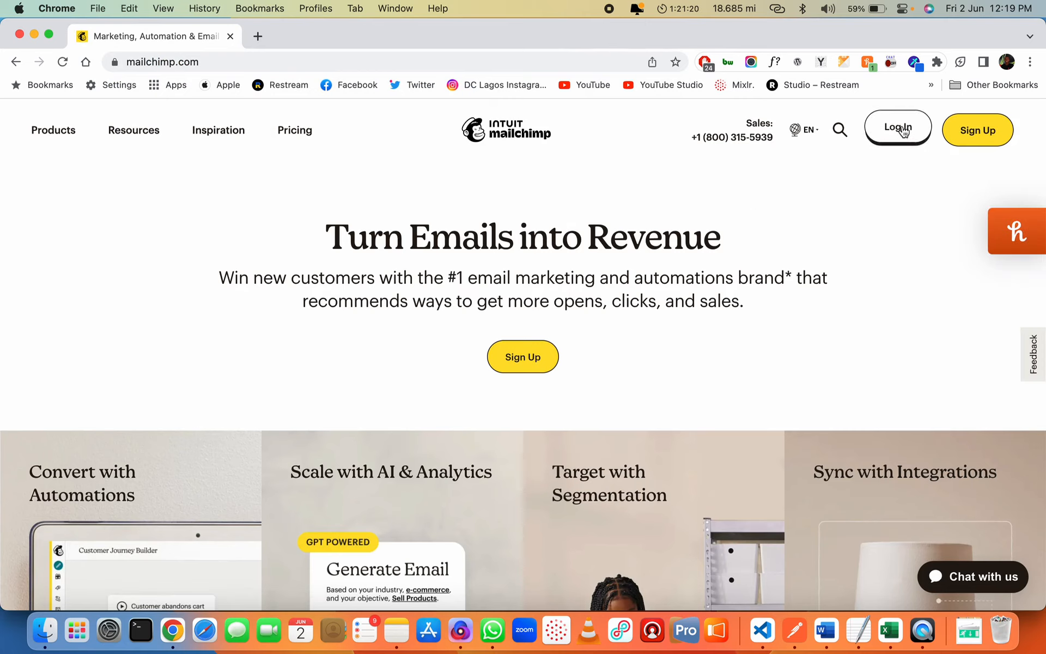
# Open the Mailchimp login page, choose the suggested account username, paste the password and submit
pyautogui.click(904, 131)
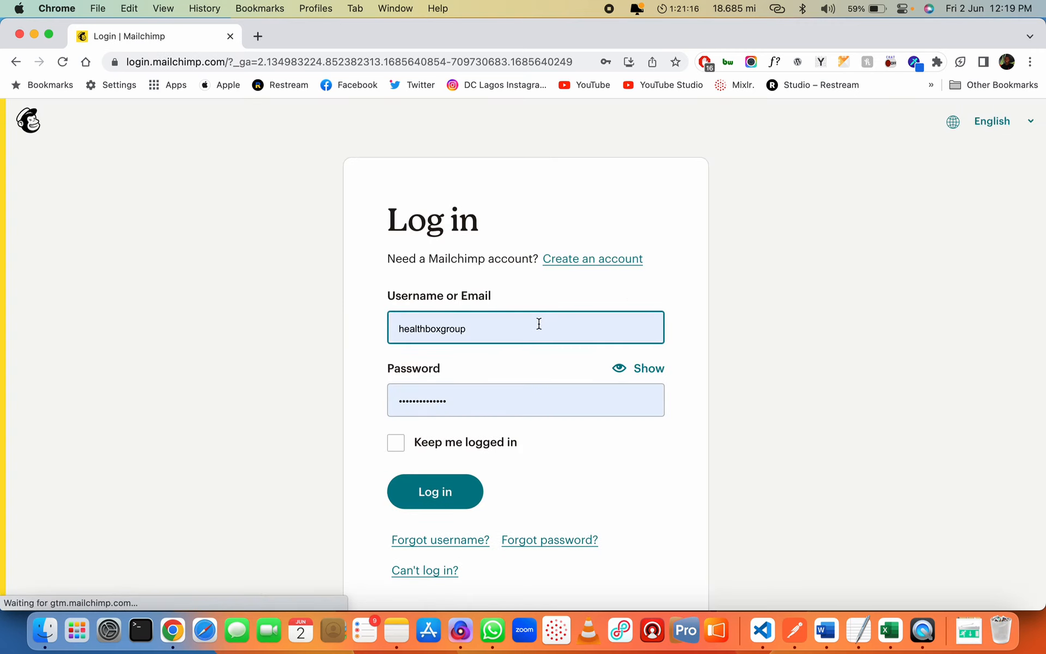
pyautogui.click(524, 335)
pyautogui.press('super+a')
pyautogui.press('BackSpace')
pyautogui.write('weare')
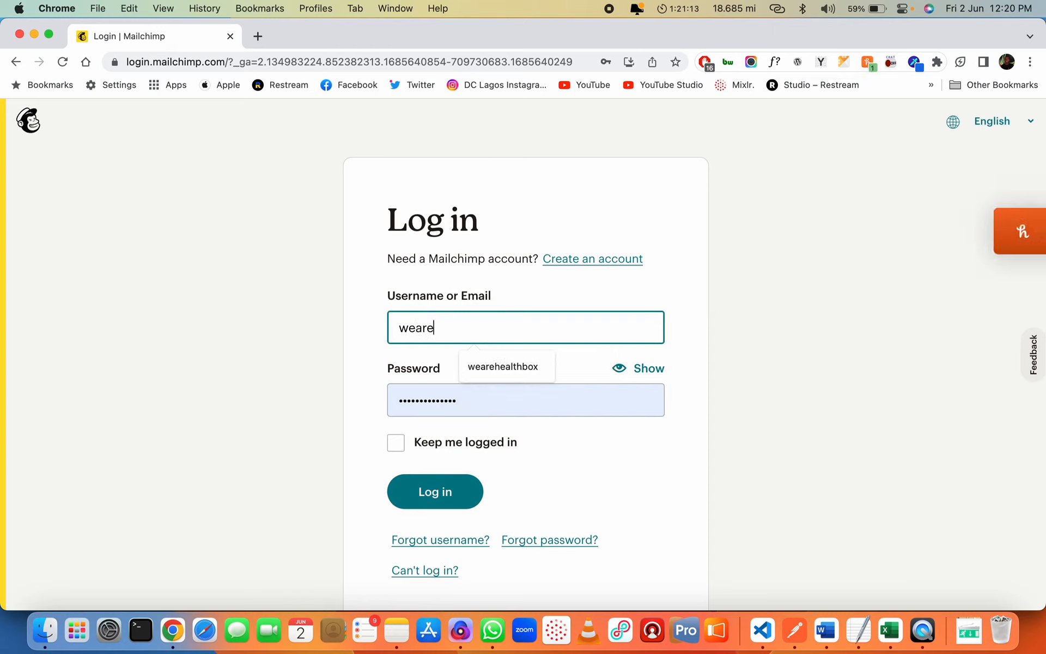
pyautogui.press('Down')
pyautogui.press('Return')
pyautogui.press('Tab')
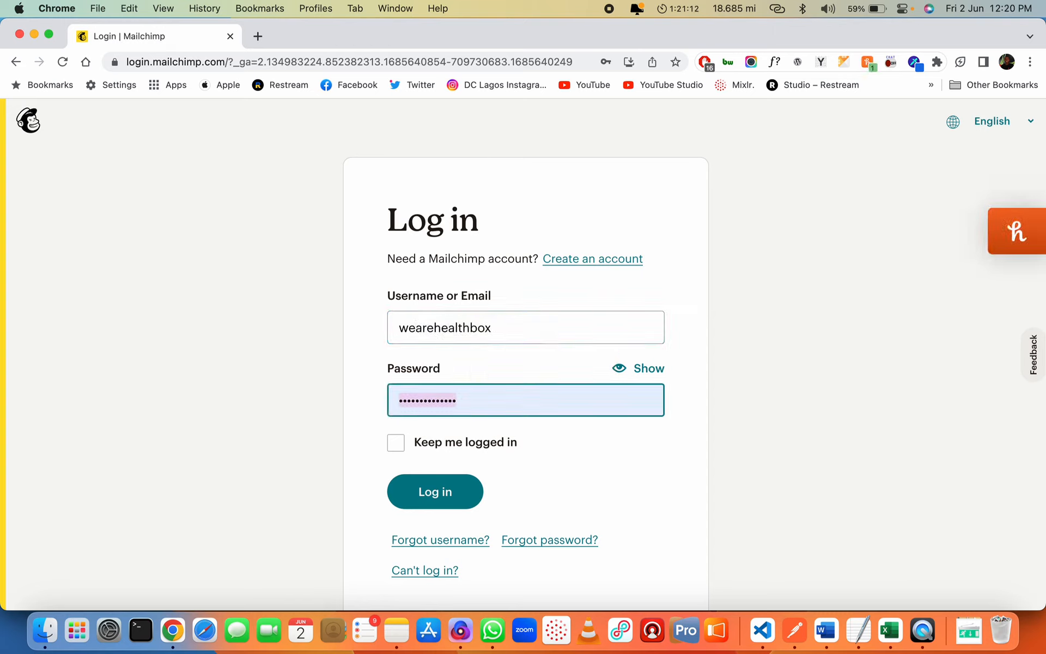
pyautogui.press('super+a')
pyautogui.press('super+v')
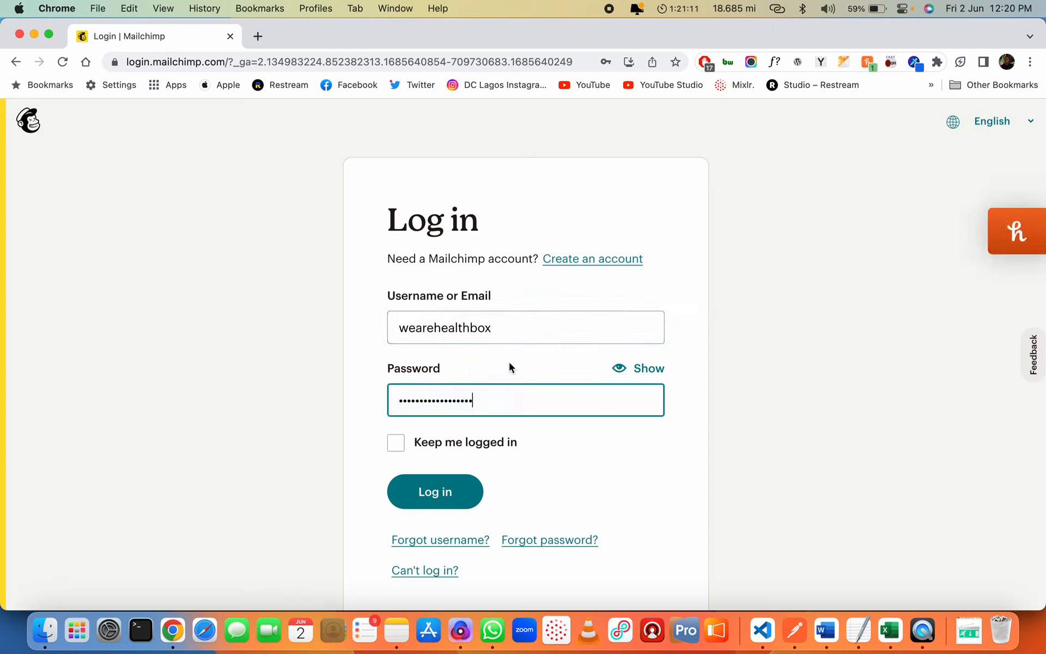
pyautogui.click(436, 497)
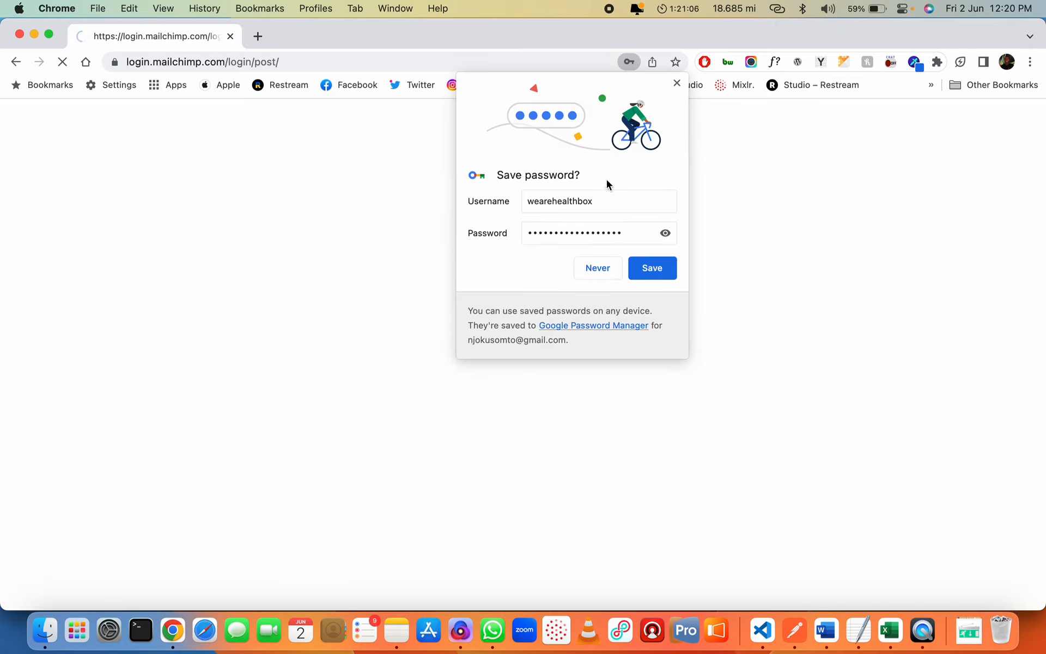
# Save the login in Chrome's password manager and scroll through the Mailchimp Home dashboard
pyautogui.click(639, 267)
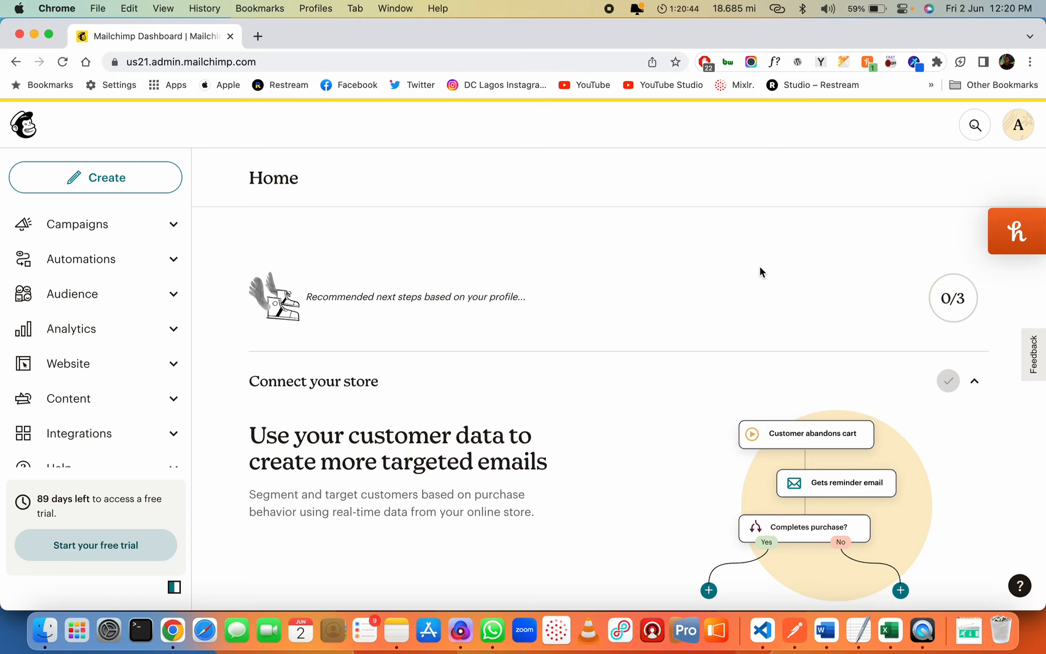
pyautogui.scroll(-6, 760, 267)
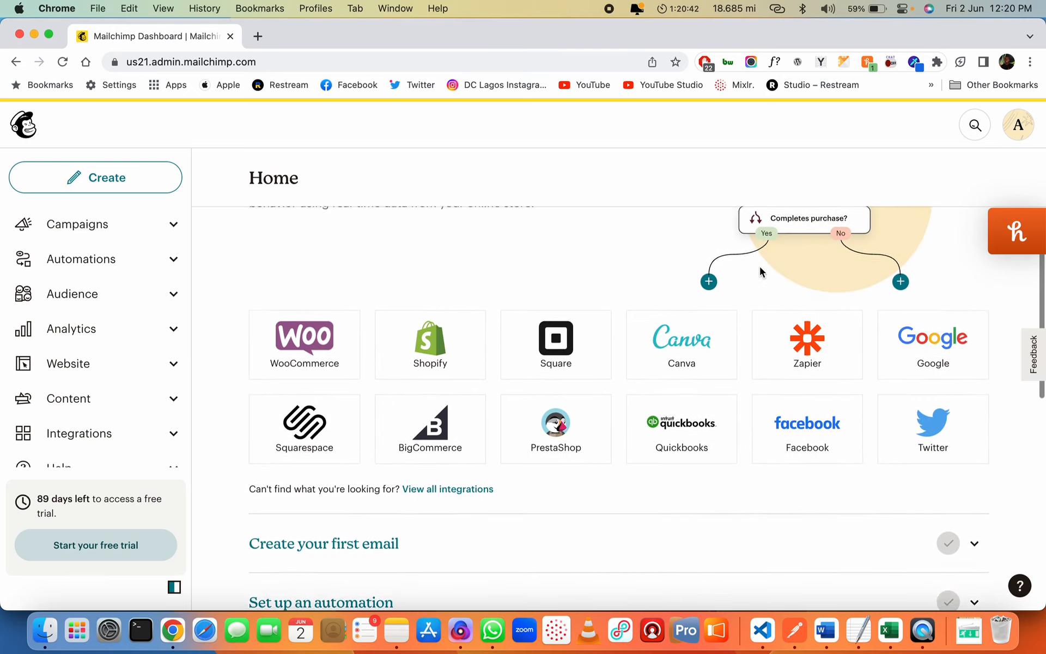
pyautogui.scroll(2, 760, 271)
pyautogui.scroll(-6, 762, 271)
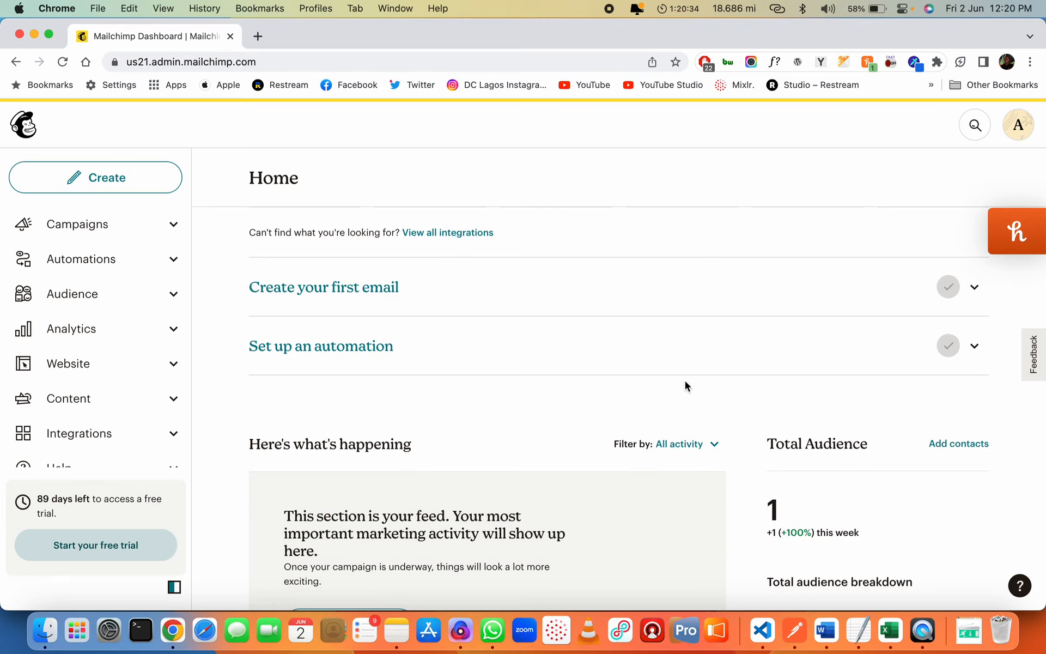
pyautogui.scroll(10, 659, 384)
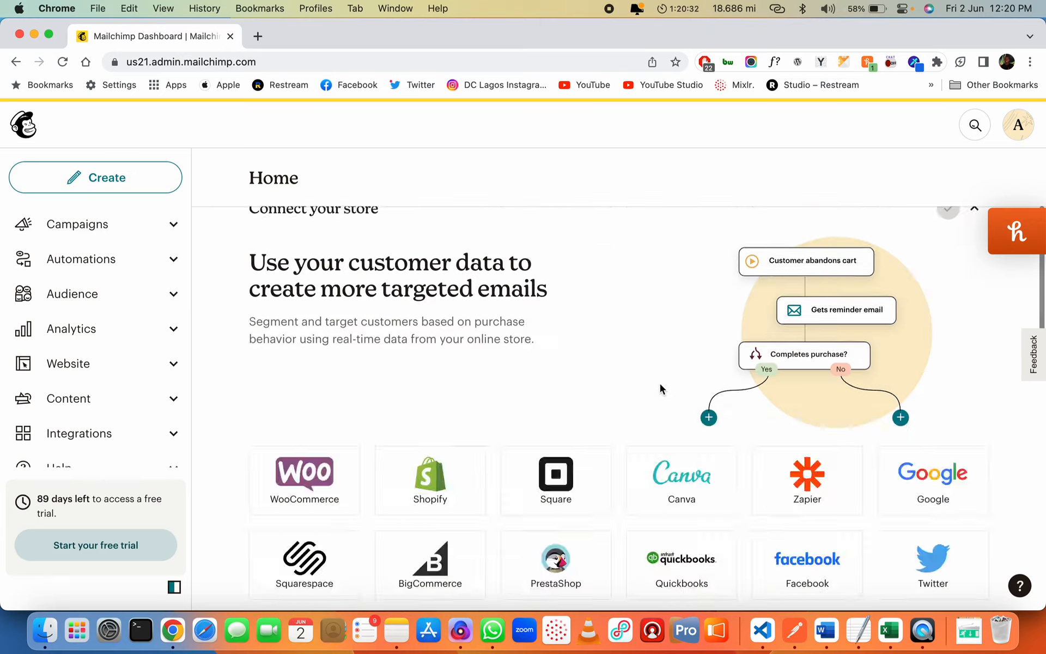
# Switch to Excel and create a Blank Workbook (Book2)
pyautogui.click(889, 633)
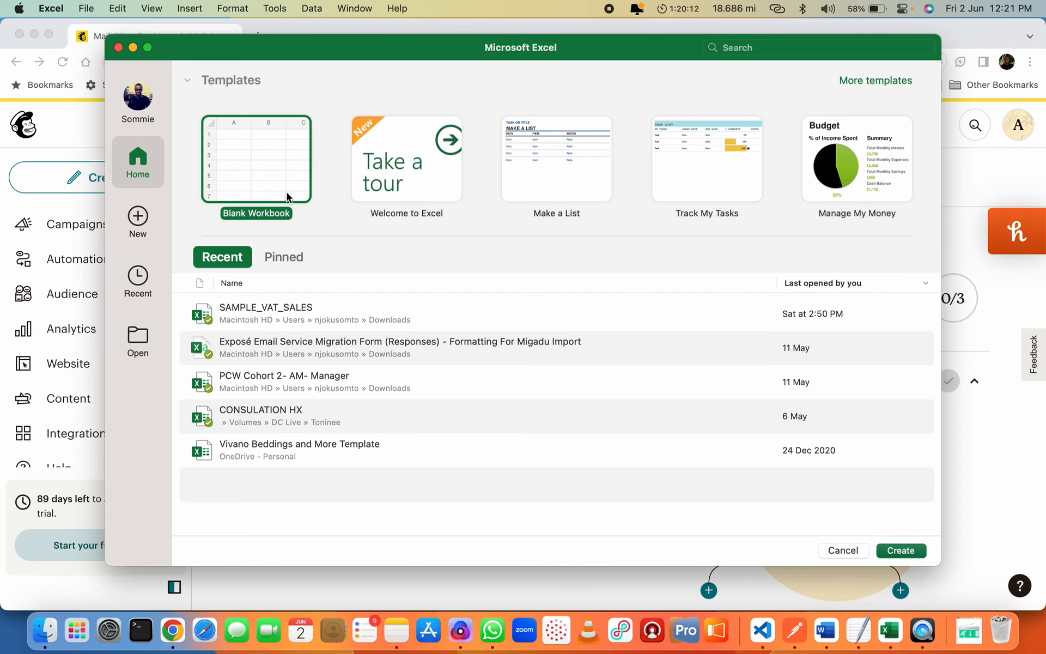
pyautogui.click(275, 181)
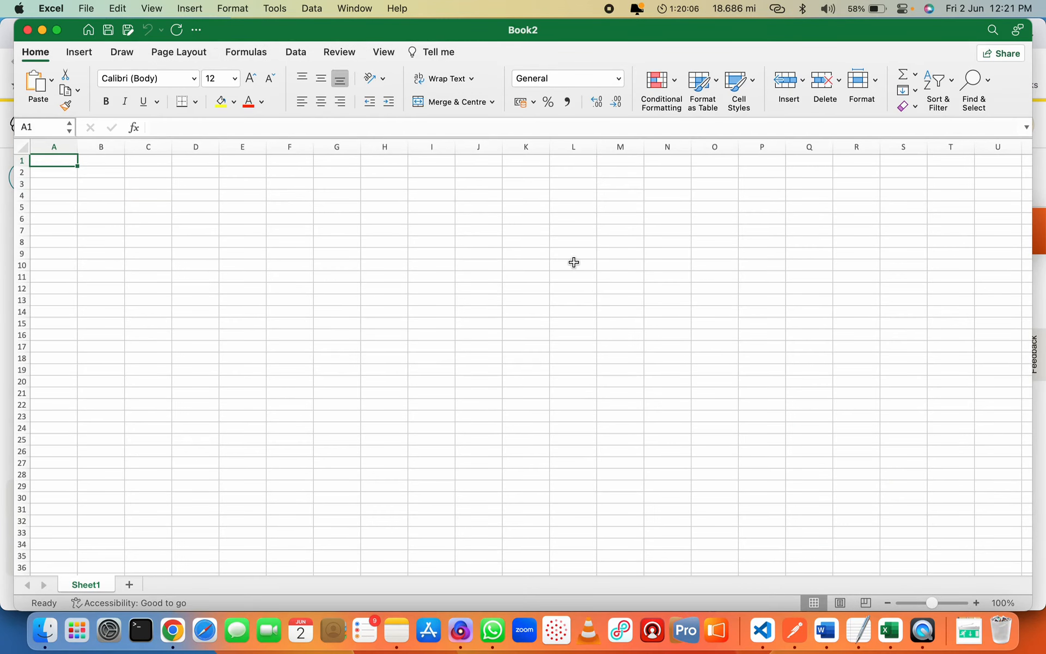
# Enter the headers First Name, Last Name and Email Address in A1:C1
pyautogui.write('First')
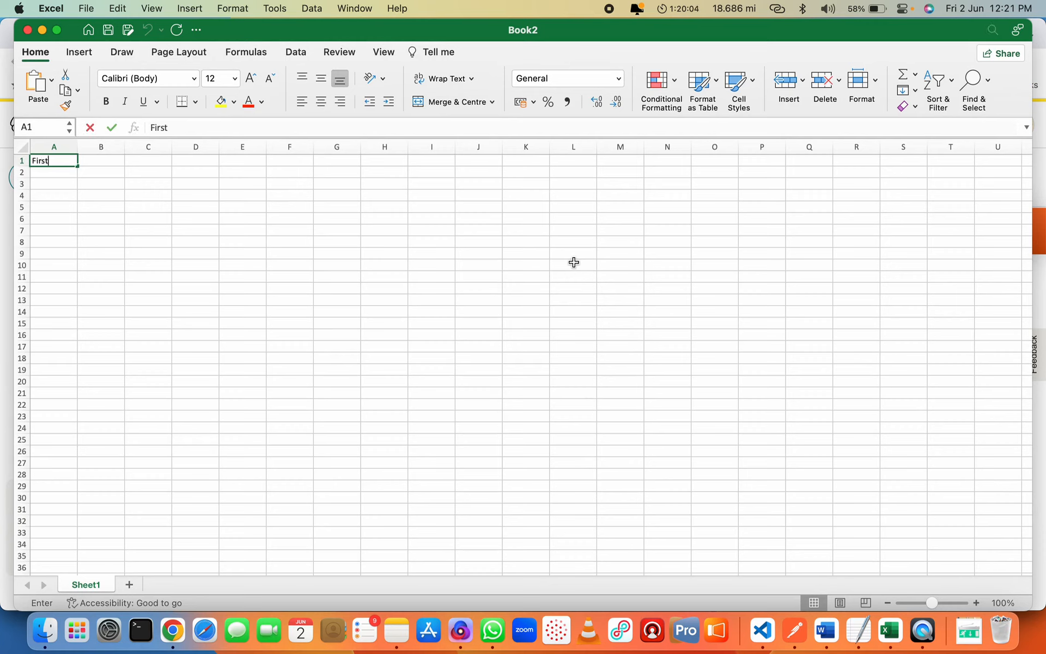
pyautogui.write(' Name')
pyautogui.press('Tab')
pyautogui.write('Last Name')
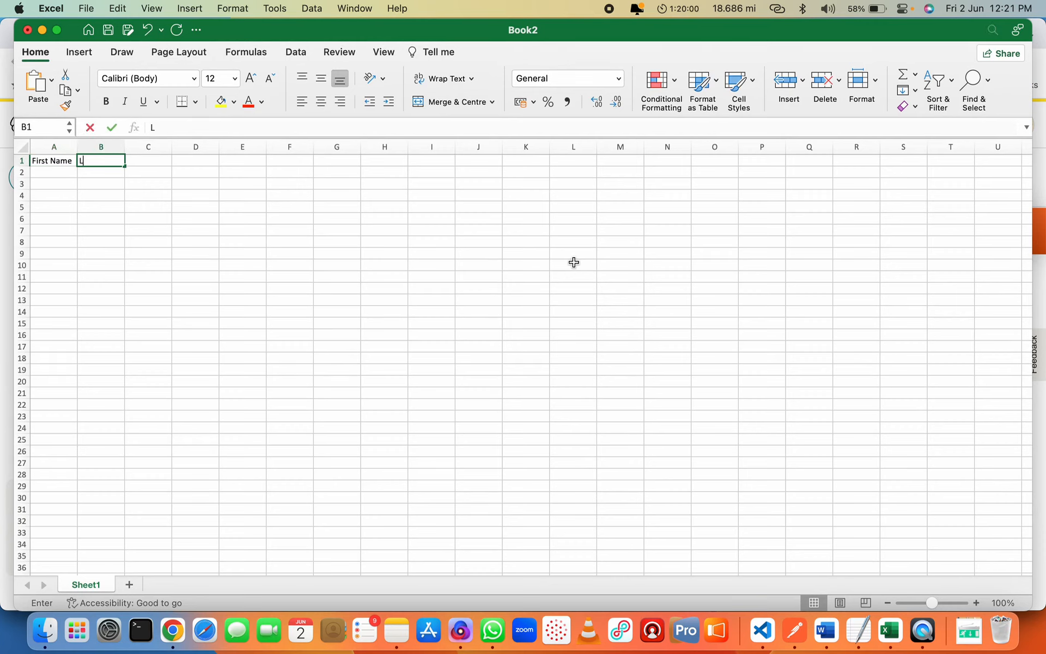
pyautogui.press('Tab')
pyautogui.write('Email Addres')
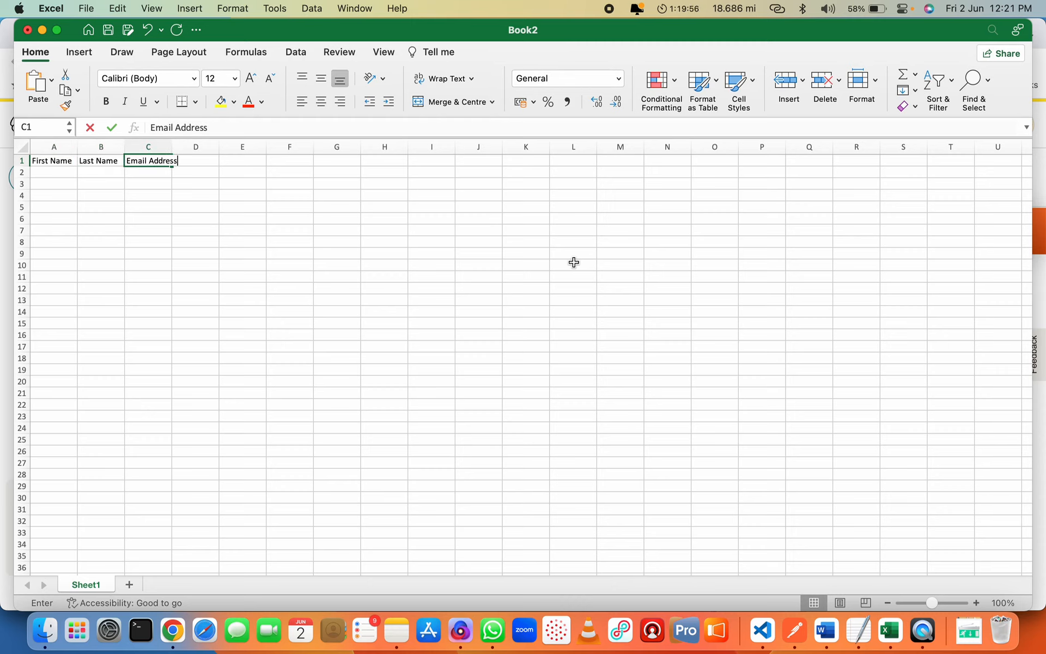
pyautogui.press('Tab')
# Put Phone Number in D1, correcting a mistaken entry, and Company in E1
pyautogui.write('Compan')
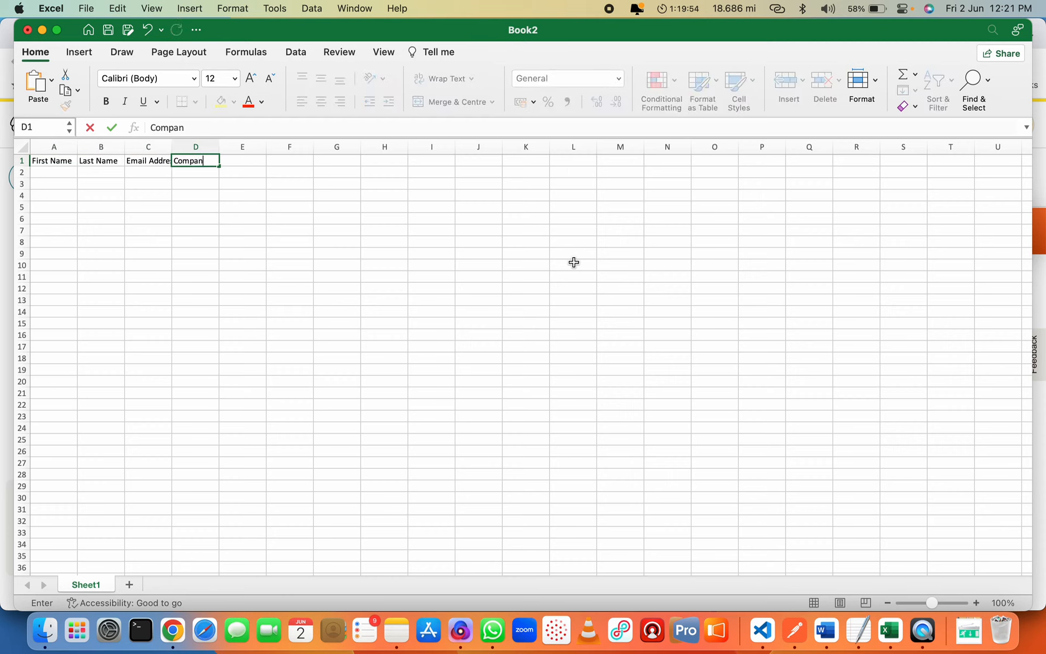
pyautogui.press('Tab')
pyautogui.hotkey('shift', 'Tab')
pyautogui.write('Phone Number')
pyautogui.press('Tab')
pyautogui.write('Comp')
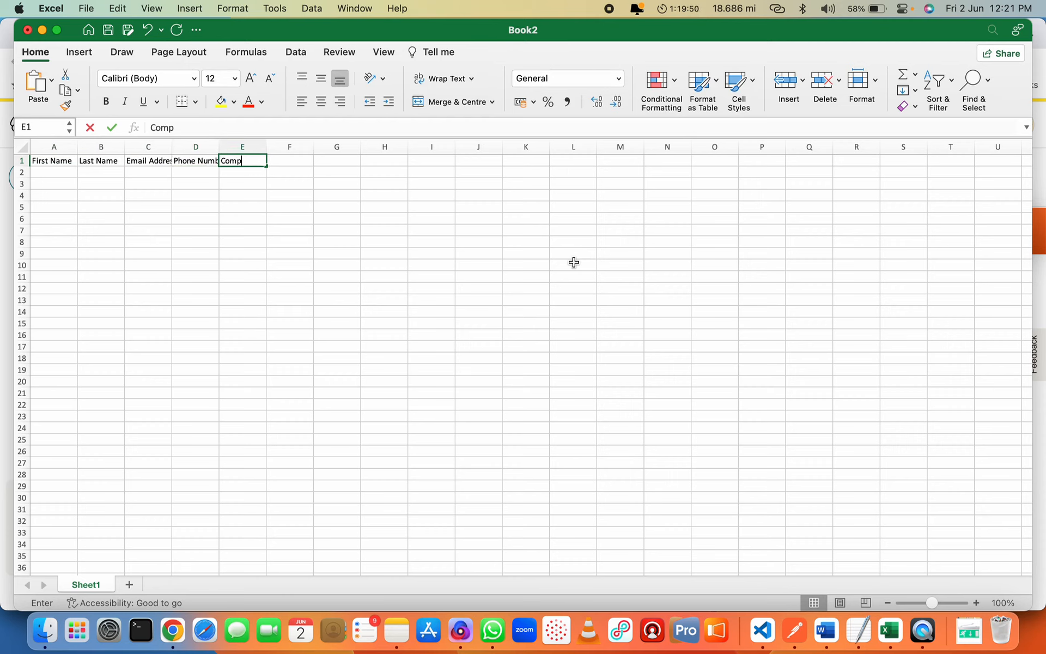
pyautogui.write('any')
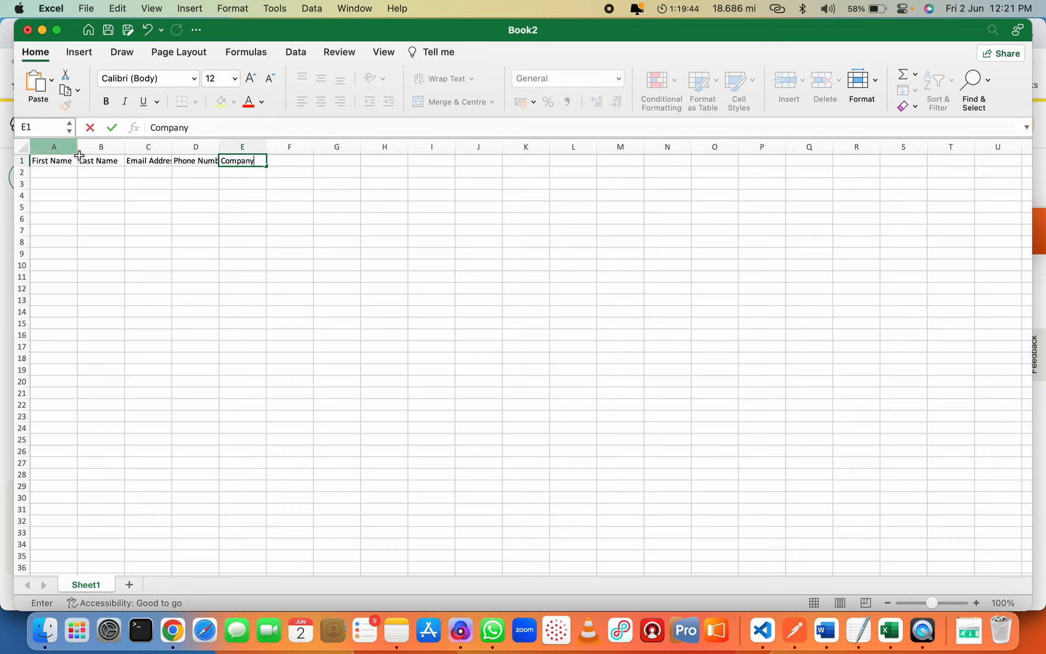
pyautogui.click(97, 254)
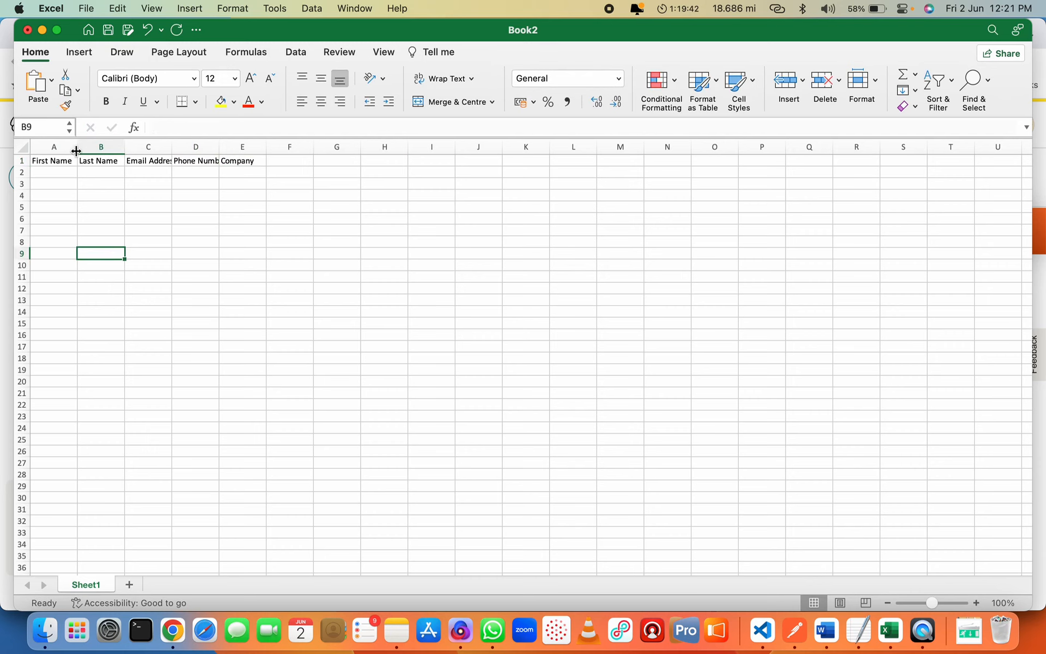
# Widen column A to fit its header and return the selection to A2
pyautogui.moveTo(76, 151); pyautogui.dragTo(592, 147)
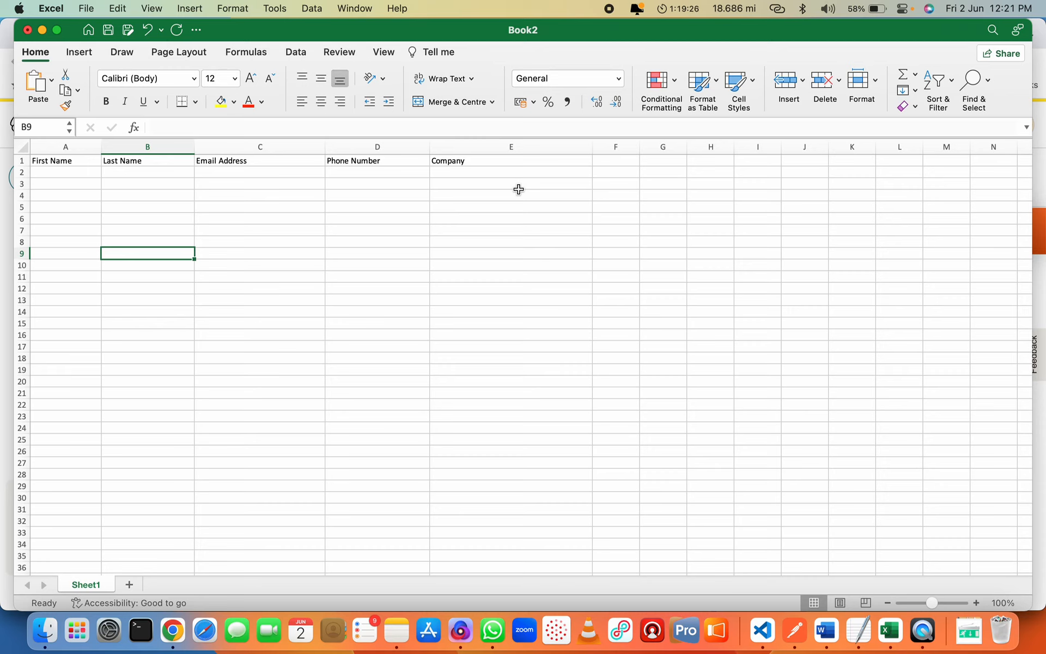
pyautogui.press('Up')
pyautogui.press('Up')
pyautogui.press('Left')
pyautogui.press('Up')
pyautogui.press('Up')
pyautogui.press('Up')
pyautogui.press('Up')
pyautogui.press('Up')
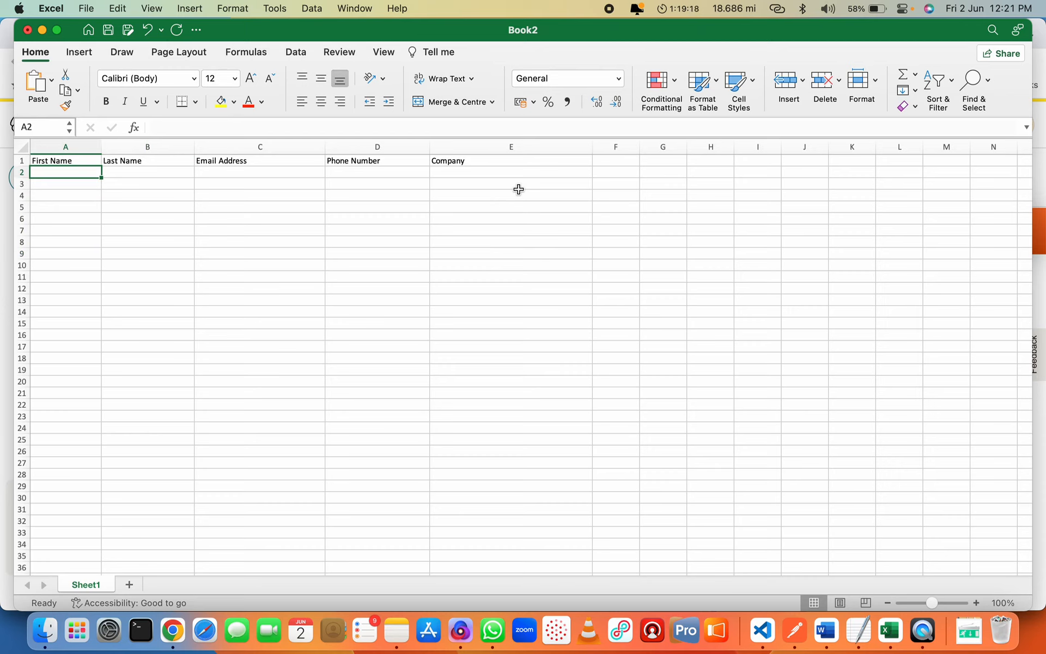
# Fill row 2 with the first contact's name, e-mail, phone number and company DevOne Net
pyautogui.press('Tab')
pyautogui.press('Tab')
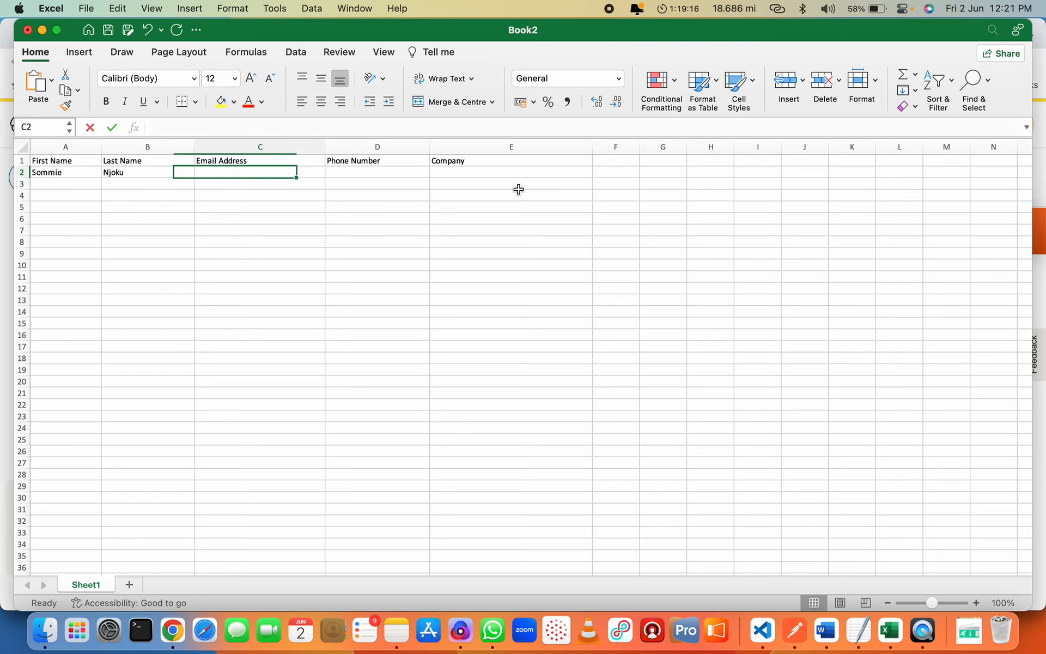
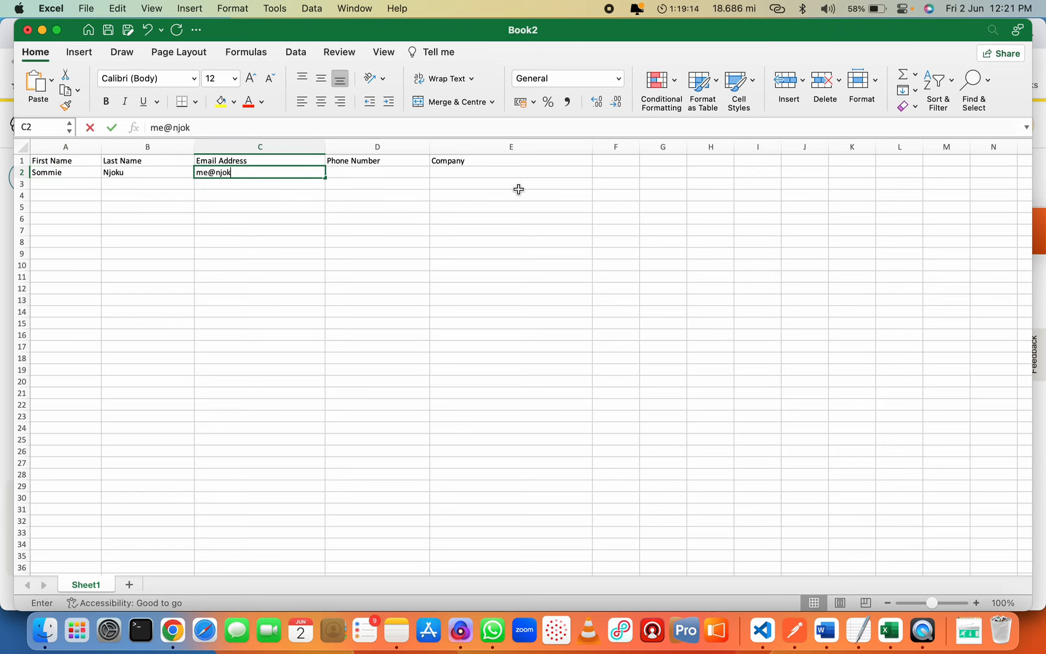
pyautogui.press('Tab')
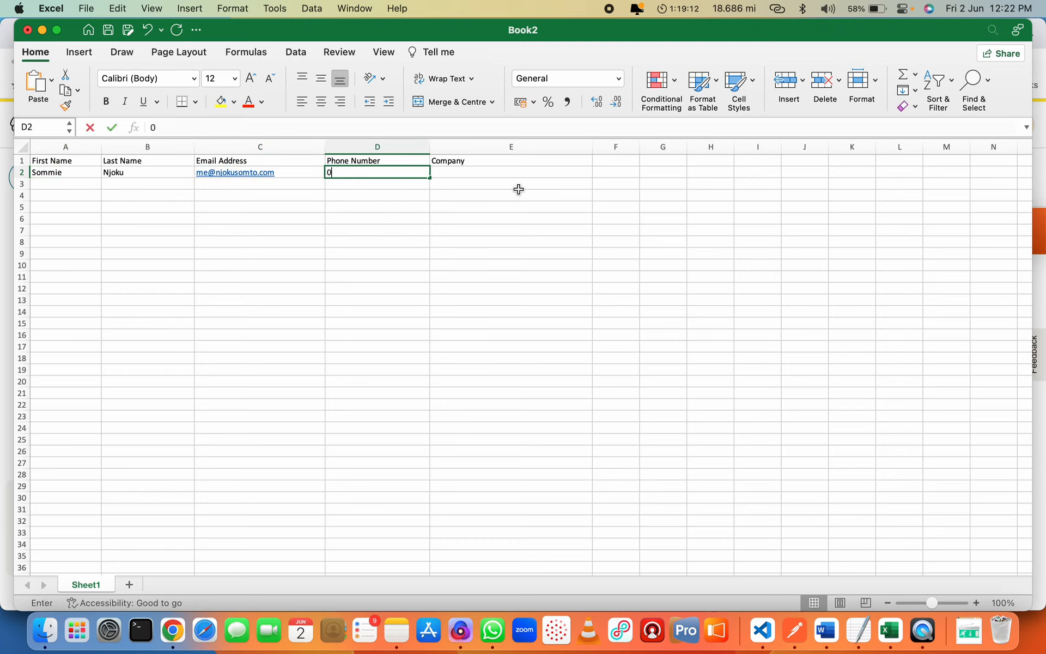
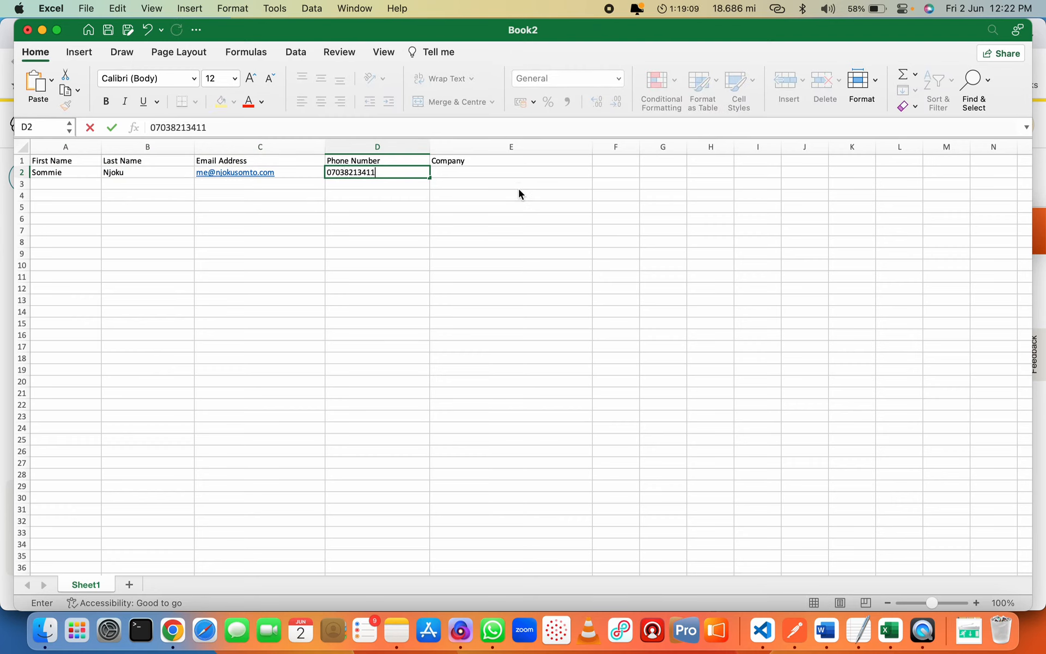
pyautogui.press('Tab')
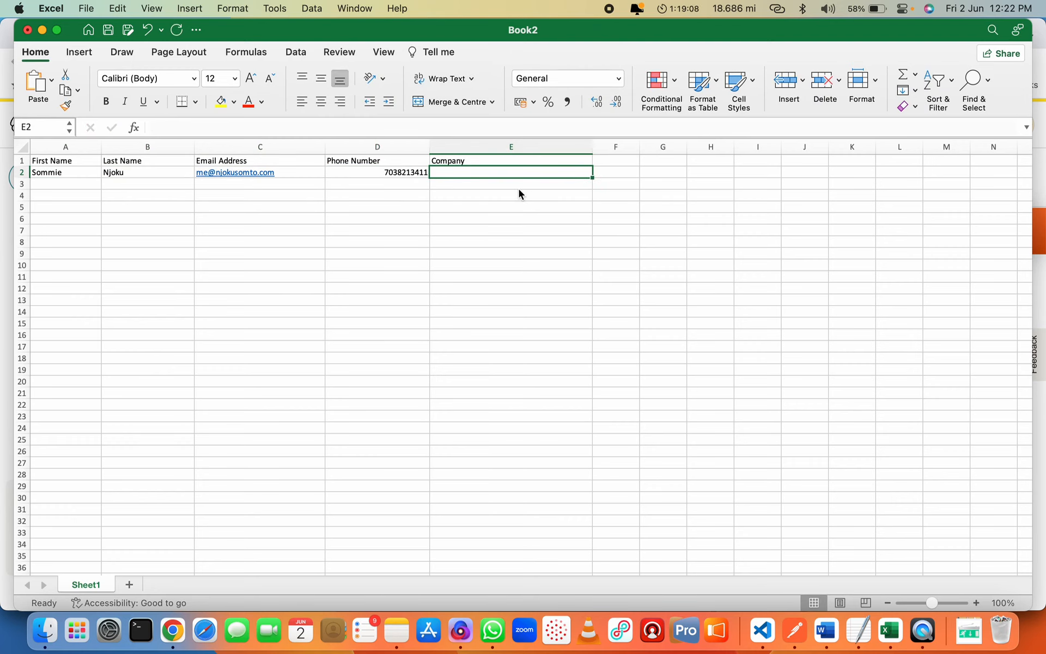
pyautogui.write('DevOne N')
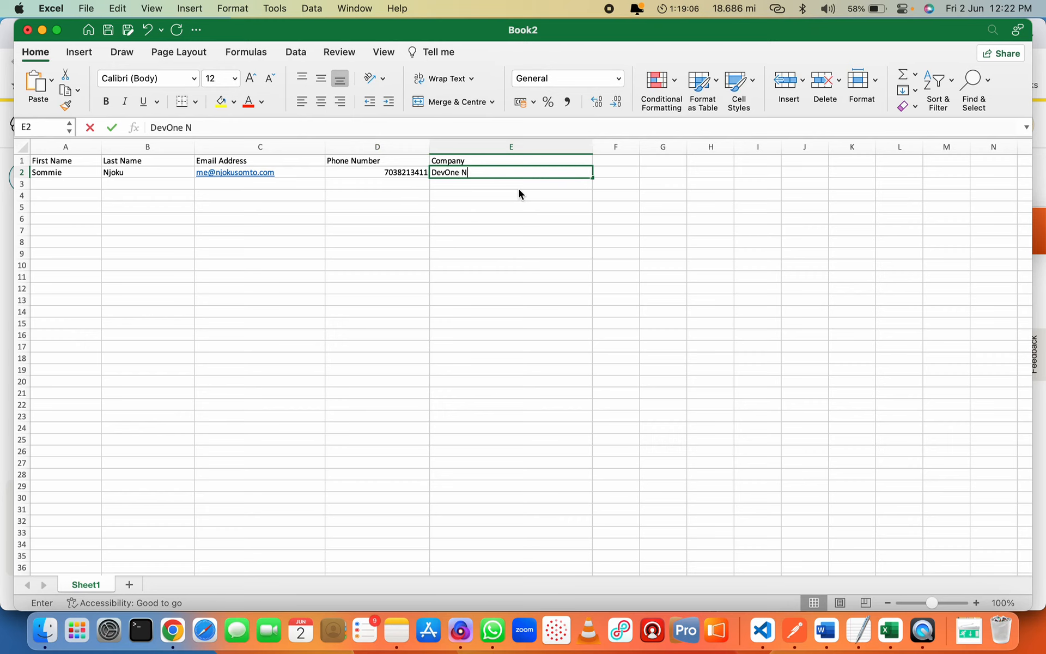
pyautogui.write('et')
pyautogui.press('Return')
pyautogui.press('Left')
pyautogui.press('Left')
pyautogui.press('Left')
pyautogui.press('Left')
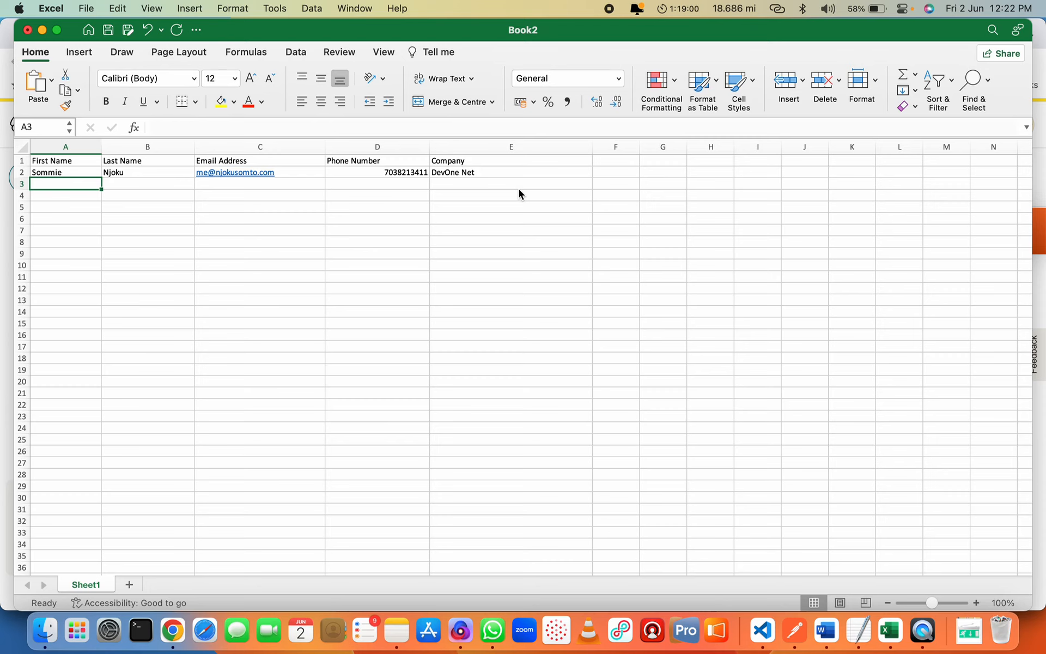
# Fill row 3 with the second contact's name, e-mail, phone number and company DevOne Net
pyautogui.write('DevOne')
pyautogui.press('Tab')
pyautogui.write('Net')
pyautogui.press('Tab')
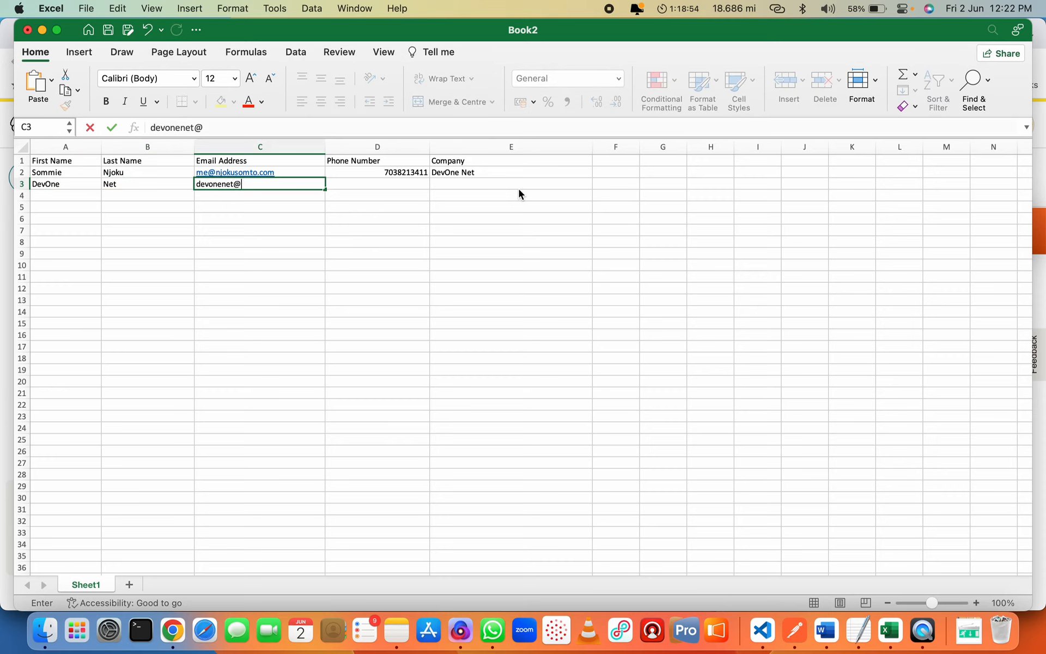
pyautogui.press('Tab')
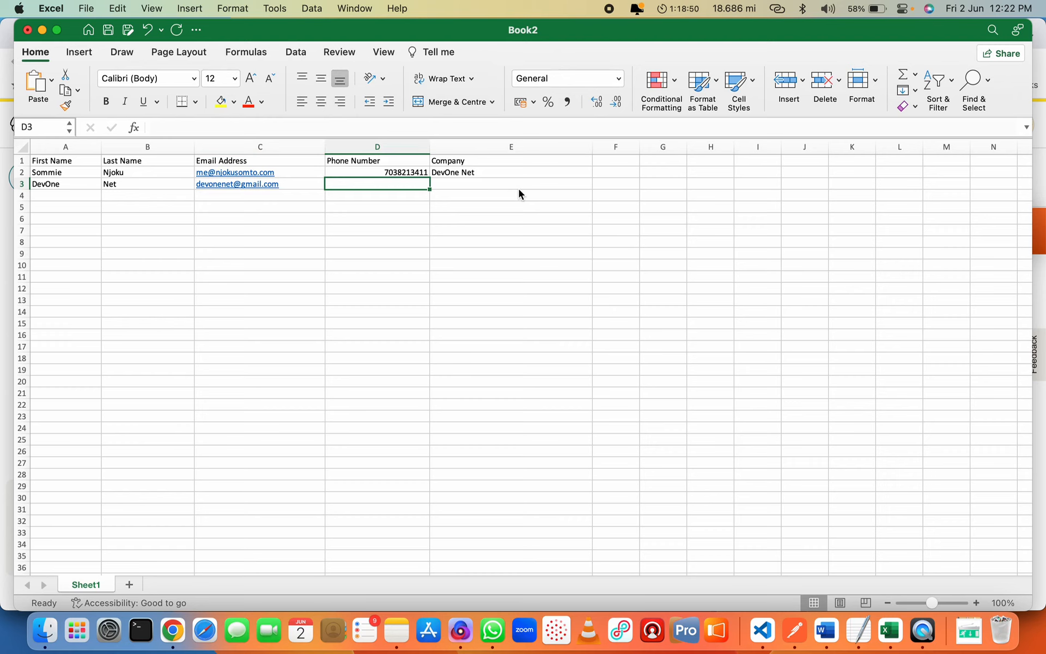
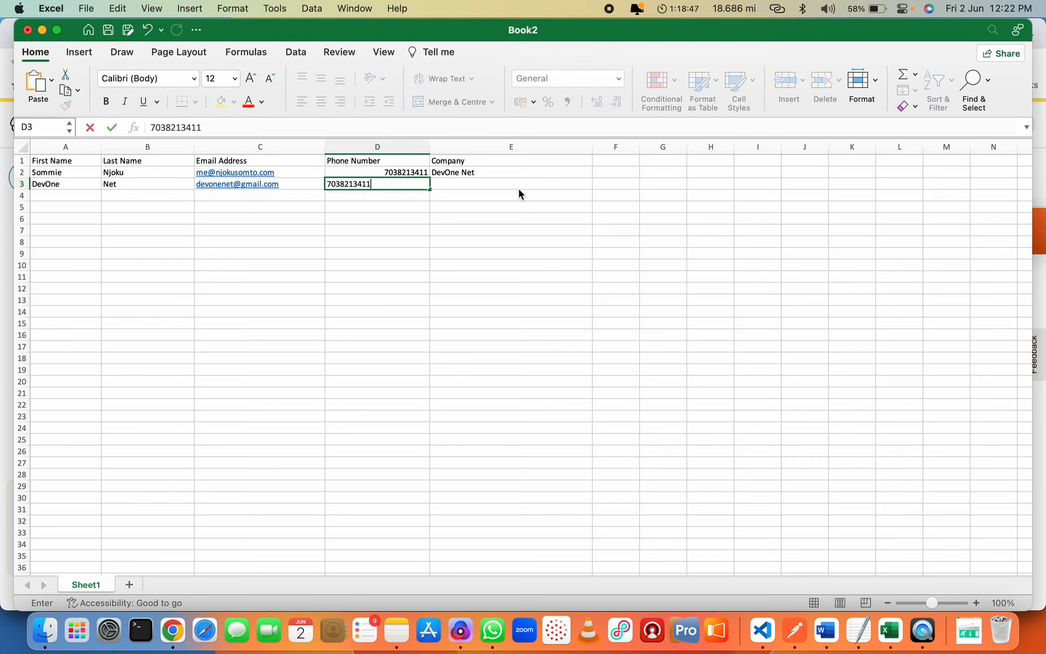
pyautogui.press('Tab')
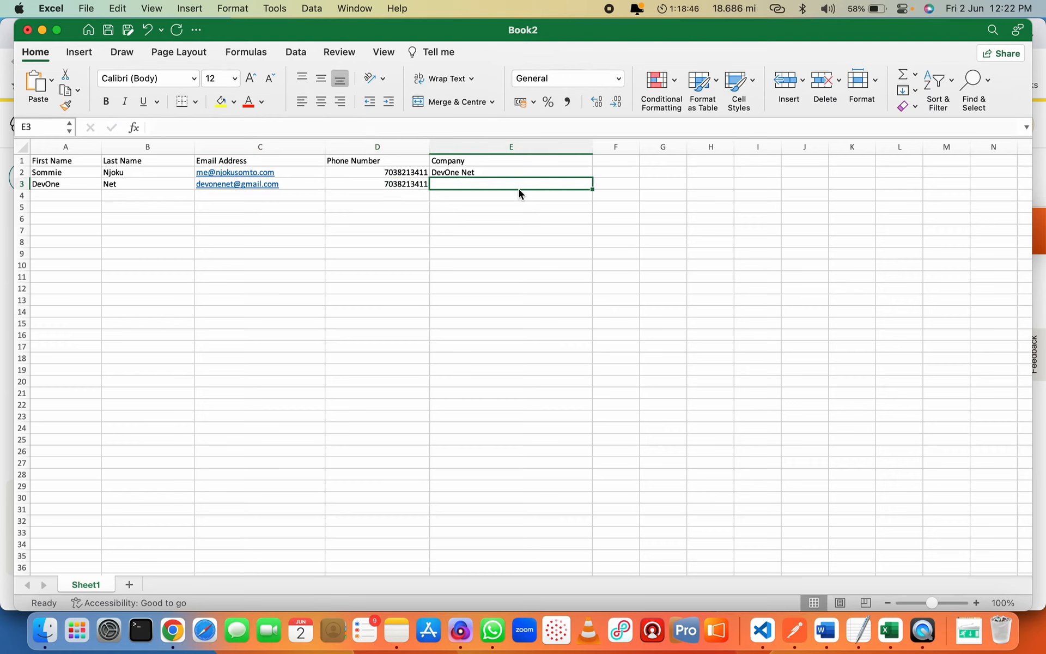
pyautogui.write('DevOne Net')
pyautogui.press('Tab')
pyautogui.press('Left')
# Format column D (Phone Number) with the Text number format
pyautogui.click(383, 146)
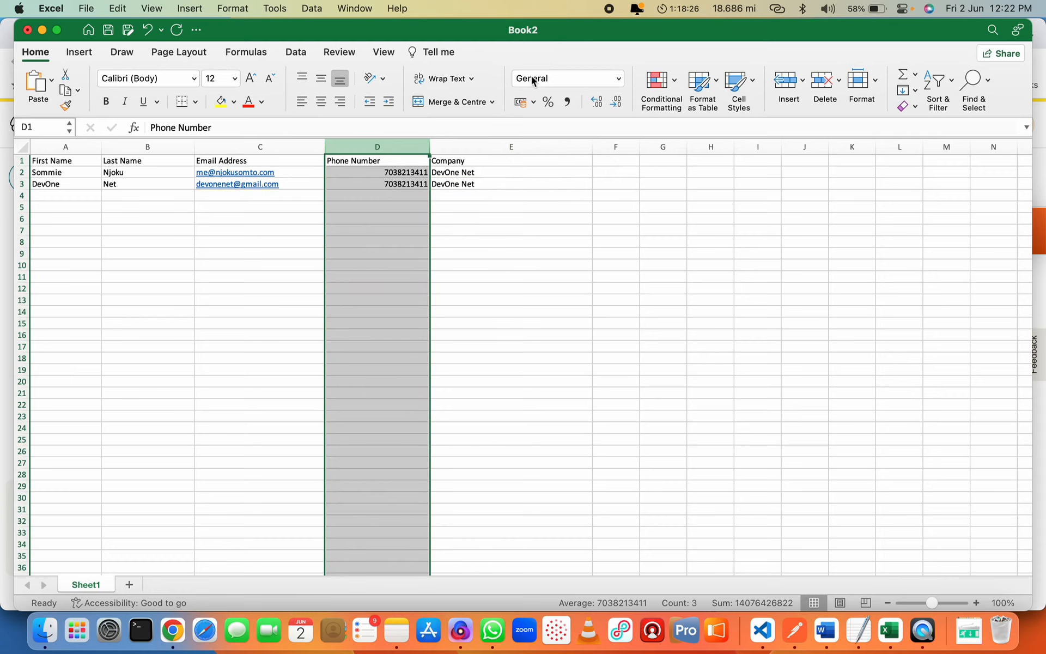
pyautogui.click(567, 81)
pyautogui.click(619, 79)
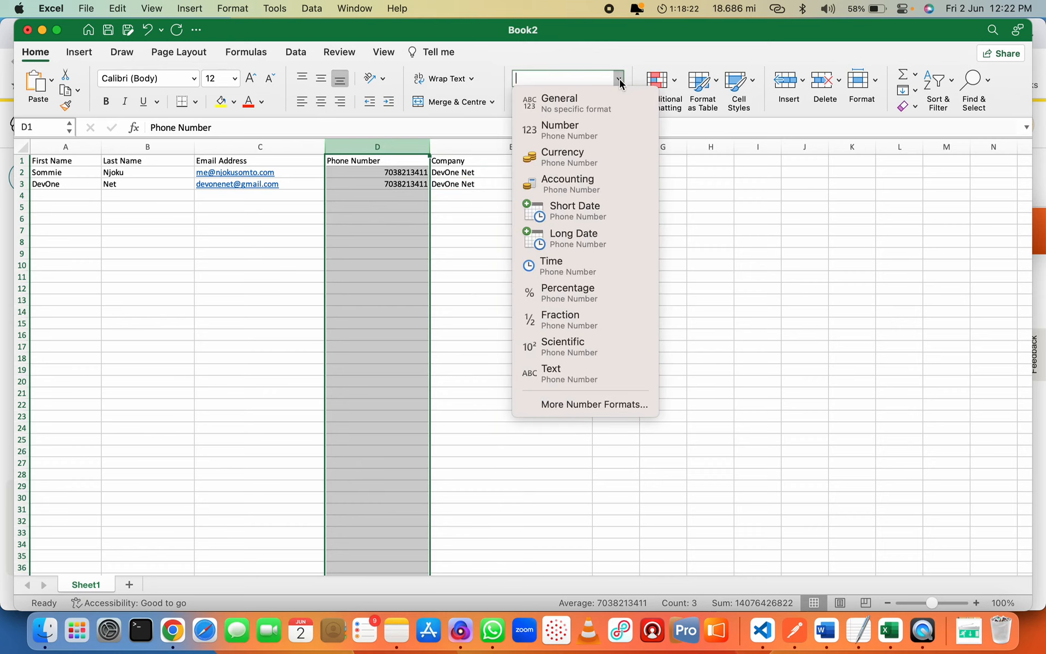
pyautogui.click(570, 373)
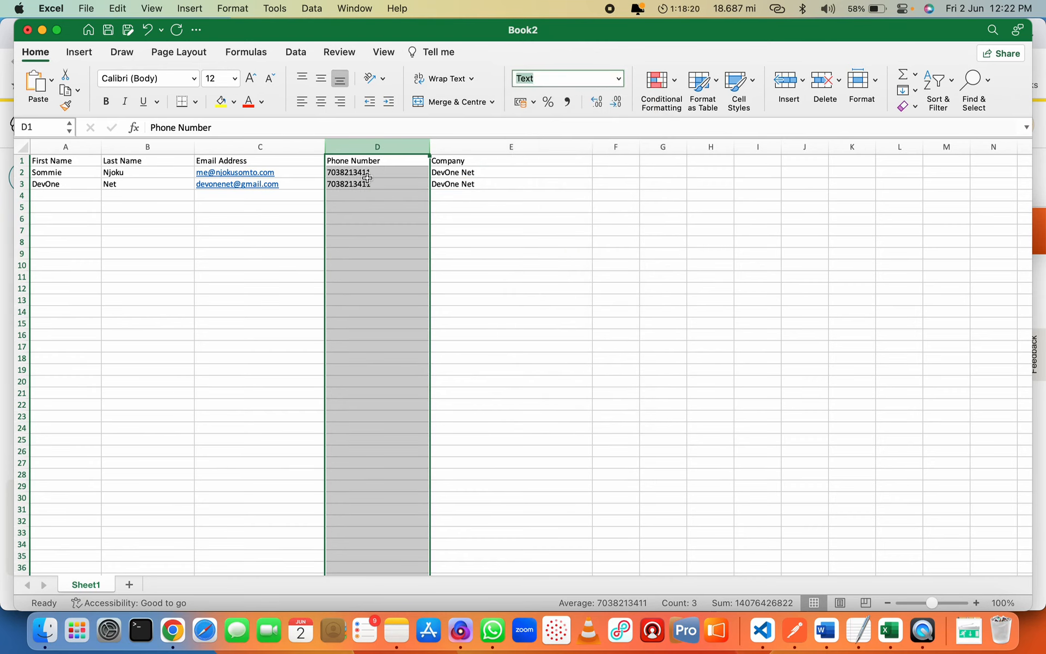
# Add a leading 0 to the phone numbers in D2 and D3
pyautogui.click(373, 173)
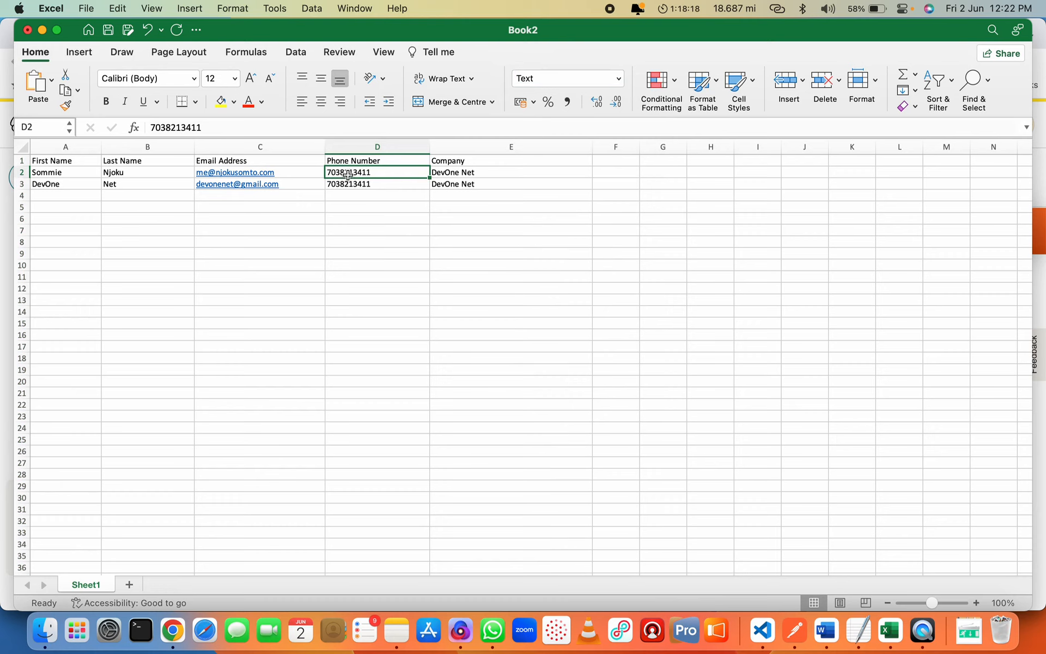
pyautogui.doubleClick(351, 173)
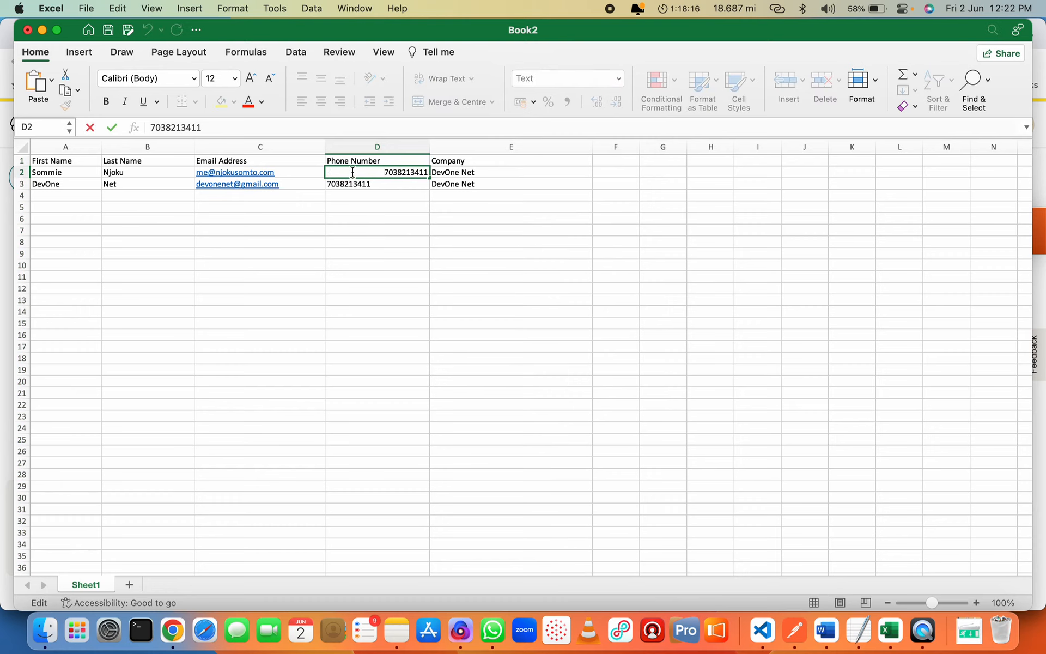
pyautogui.write('0')
pyautogui.press('Return')
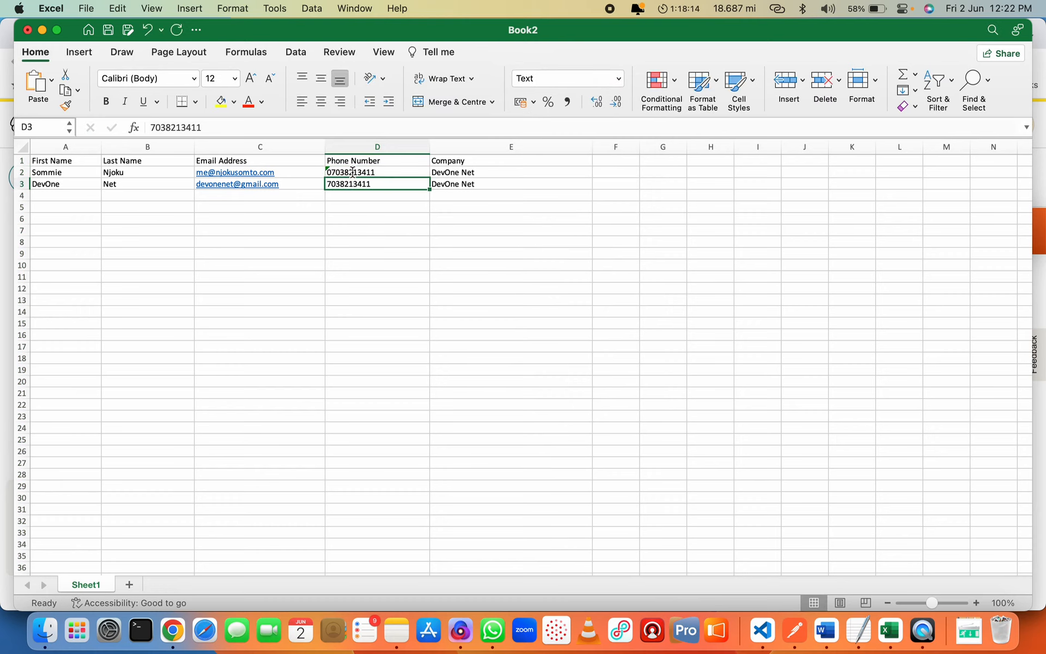
pyautogui.doubleClick(351, 186)
pyautogui.write('0')
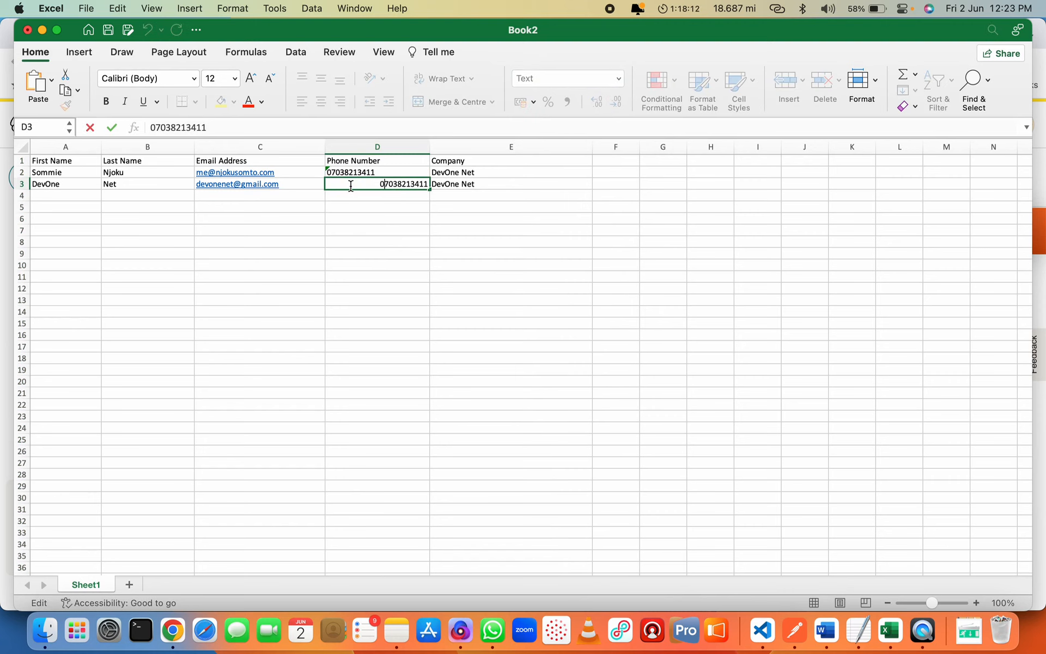
pyautogui.press('Return')
pyautogui.press('Up')
pyautogui.press('Up')
pyautogui.press('Up')
pyautogui.press('Left')
pyautogui.press('Left')
pyautogui.press('Left')
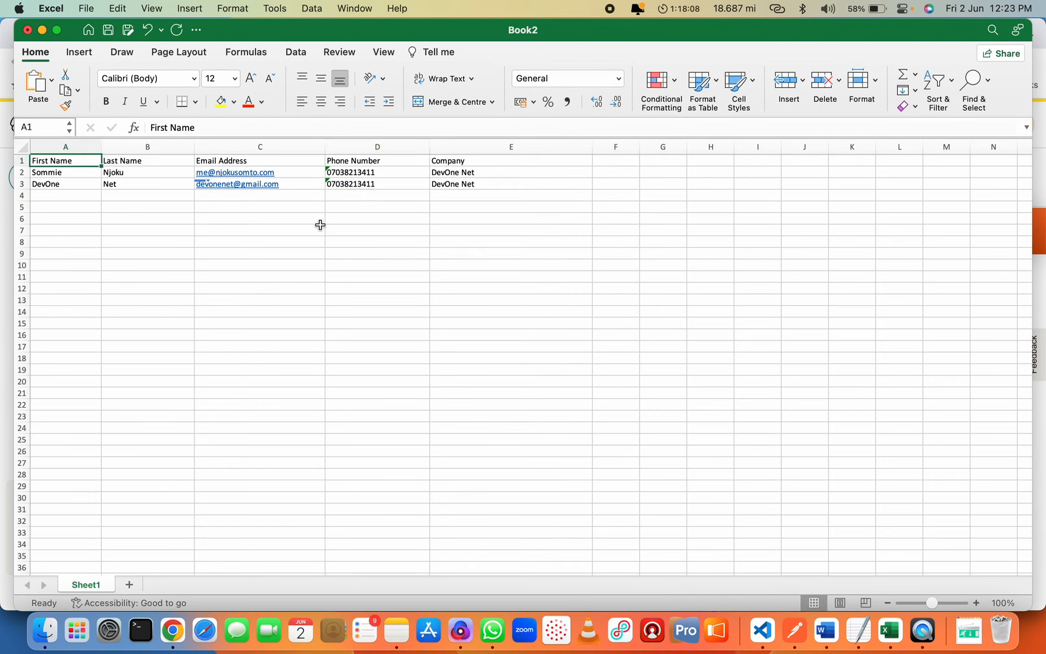
# Save the workbook as mailing-list in Downloads, then switch to Chrome
pyautogui.click(86, 8)
pyautogui.click(110, 134)
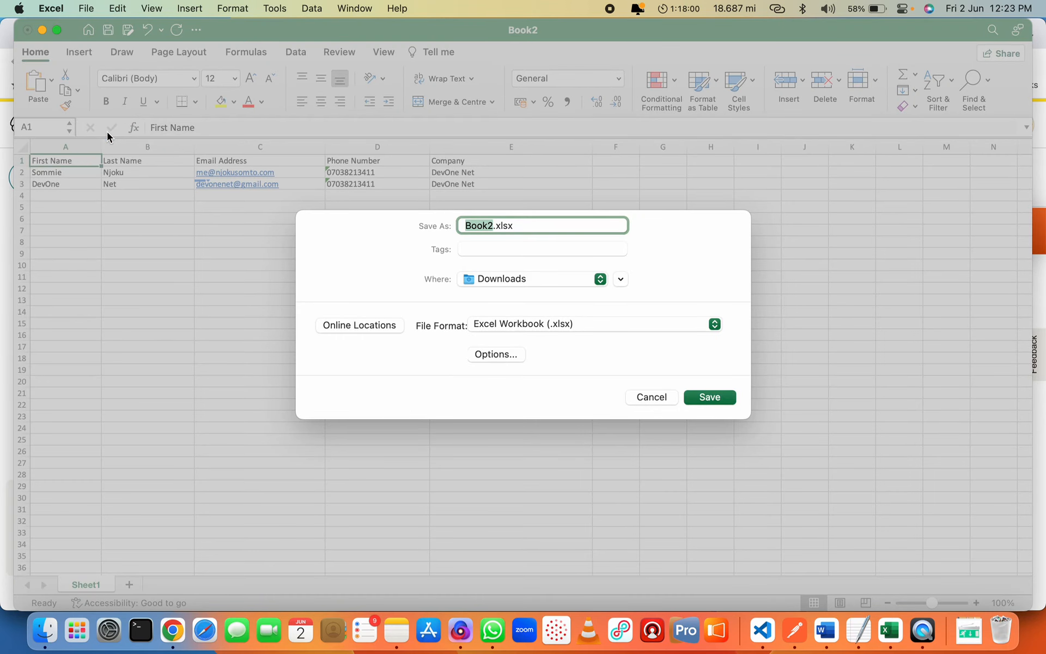
pyautogui.write('mailing-list')
pyautogui.press('Return')
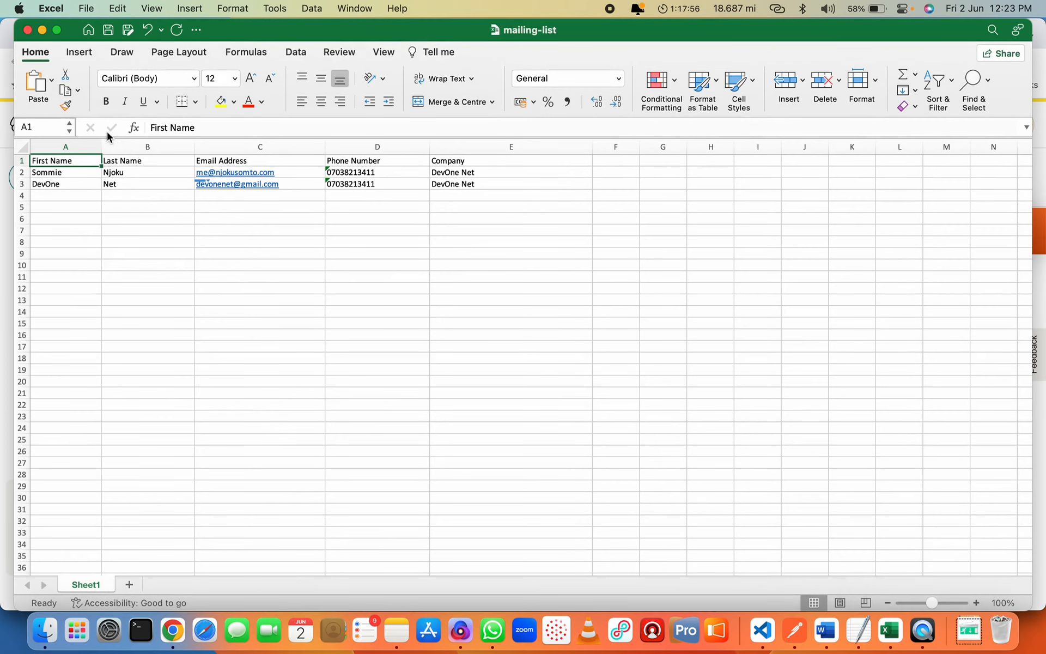
pyautogui.click(184, 633)
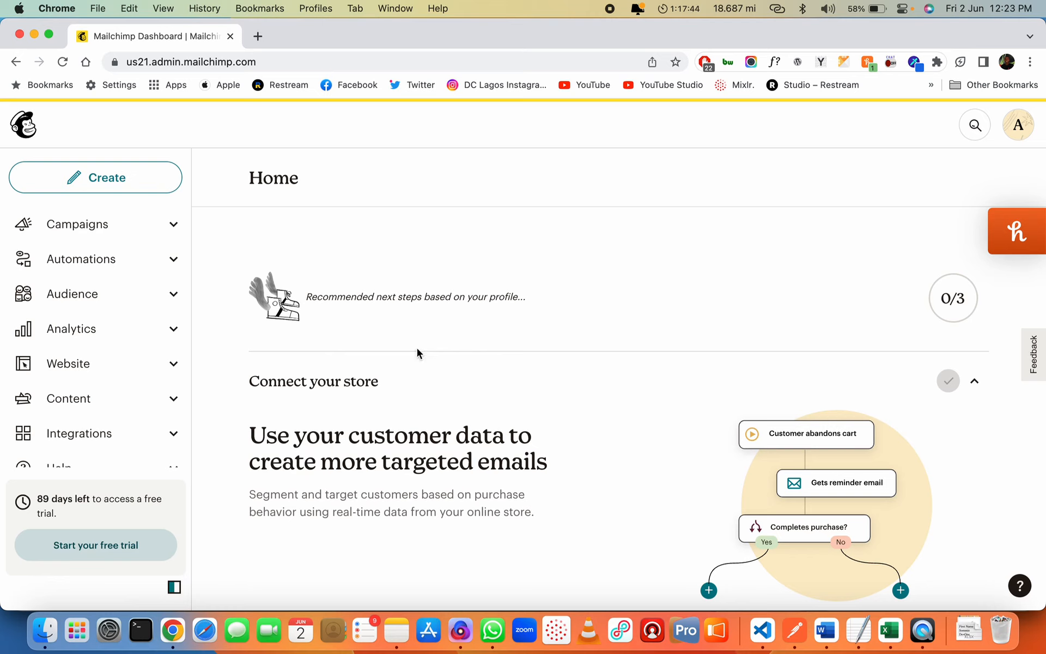
# In Audience, choose to add contacts by uploading a file
pyautogui.click(86, 294)
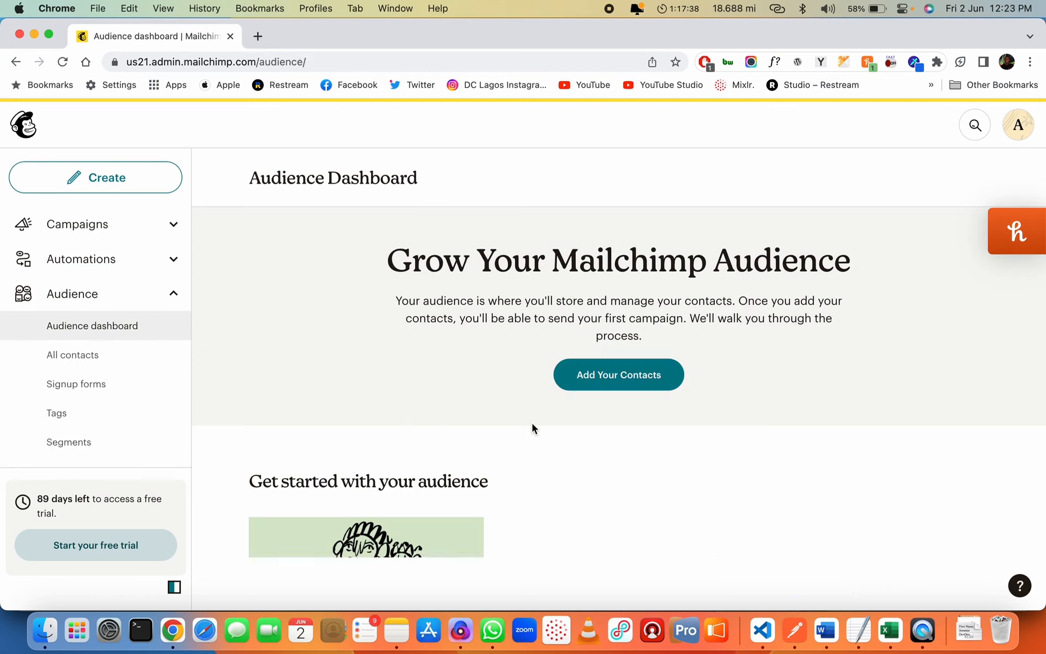
pyautogui.scroll(-3, 553, 449)
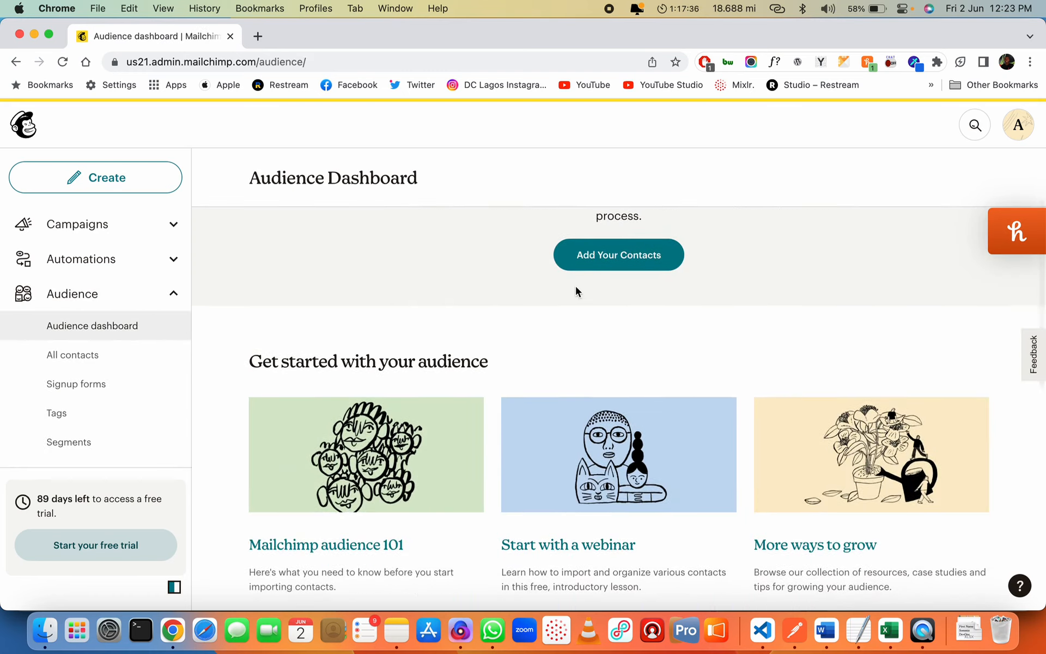
pyautogui.scroll(3, 577, 292)
pyautogui.click(625, 377)
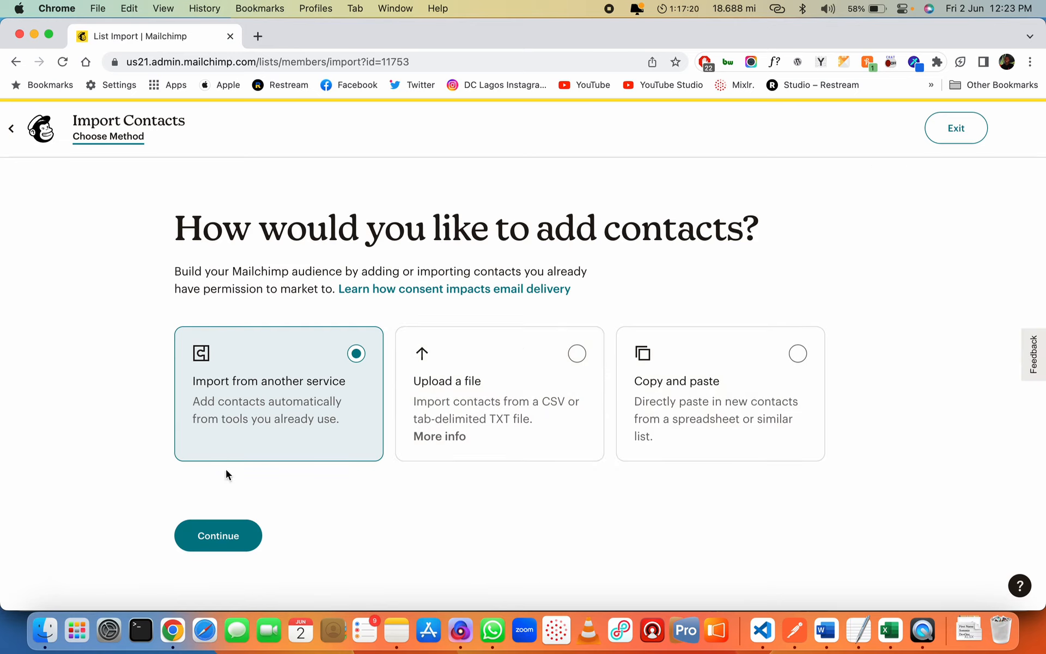
pyautogui.click(525, 390)
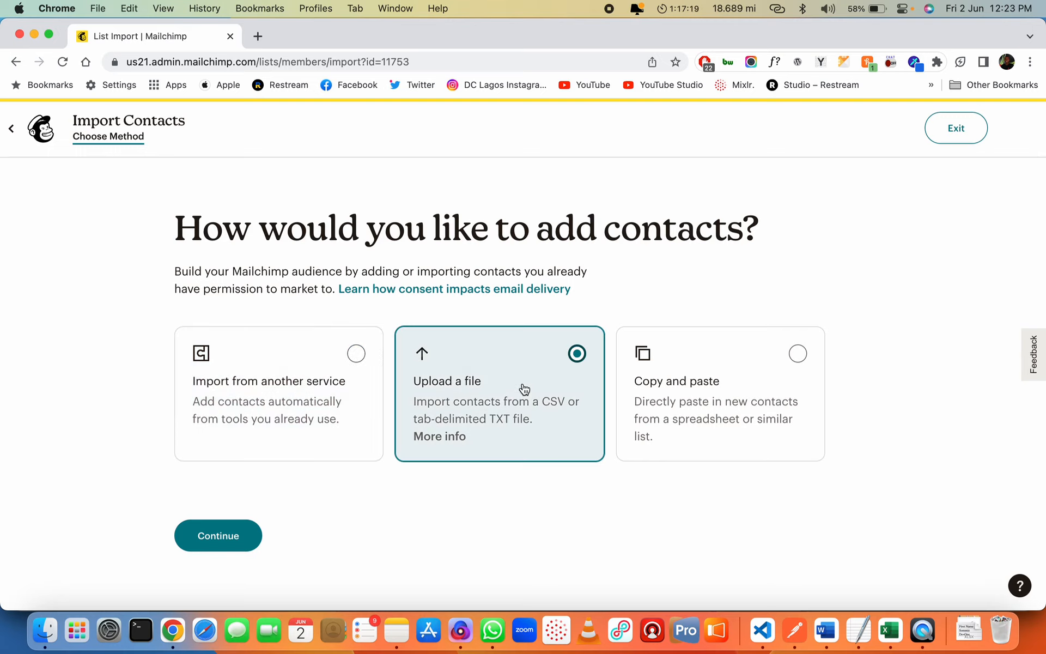
pyautogui.click(228, 534)
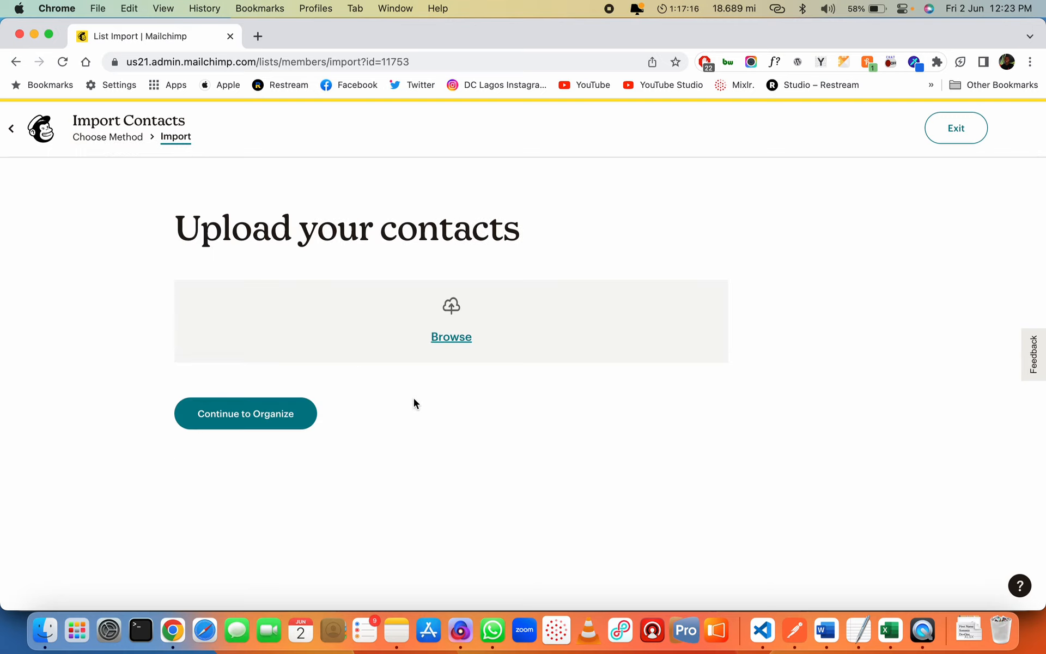
# Upload mailing-list.xlsx and continue, getting a .csv/.txt file error, then return to Excel
pyautogui.click(454, 338)
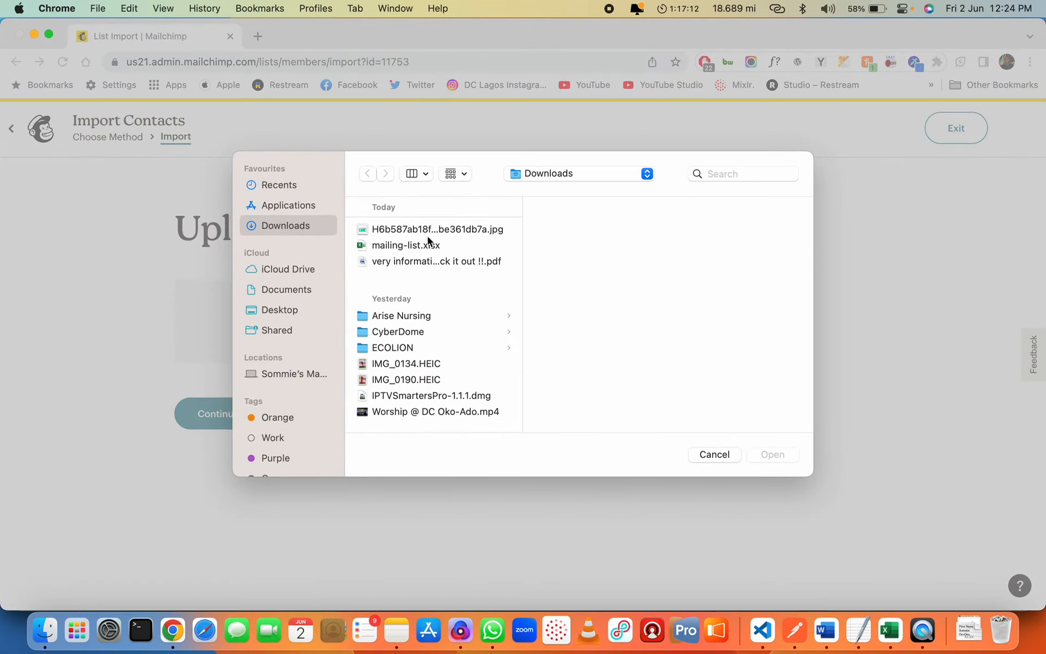
pyautogui.doubleClick(428, 244)
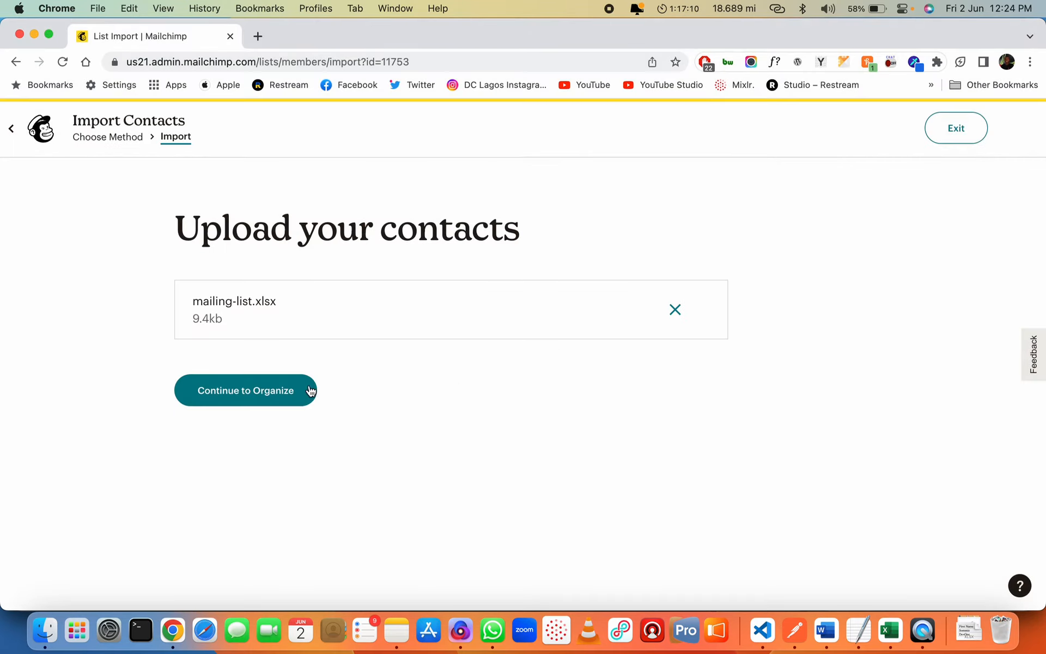
pyautogui.click(290, 388)
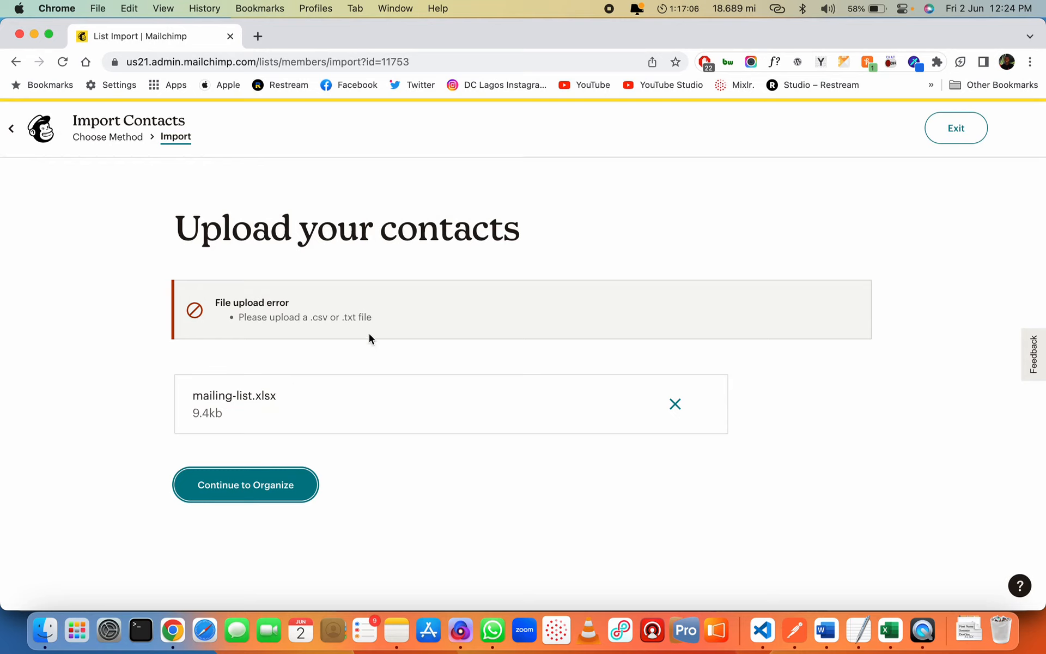
pyautogui.click(890, 631)
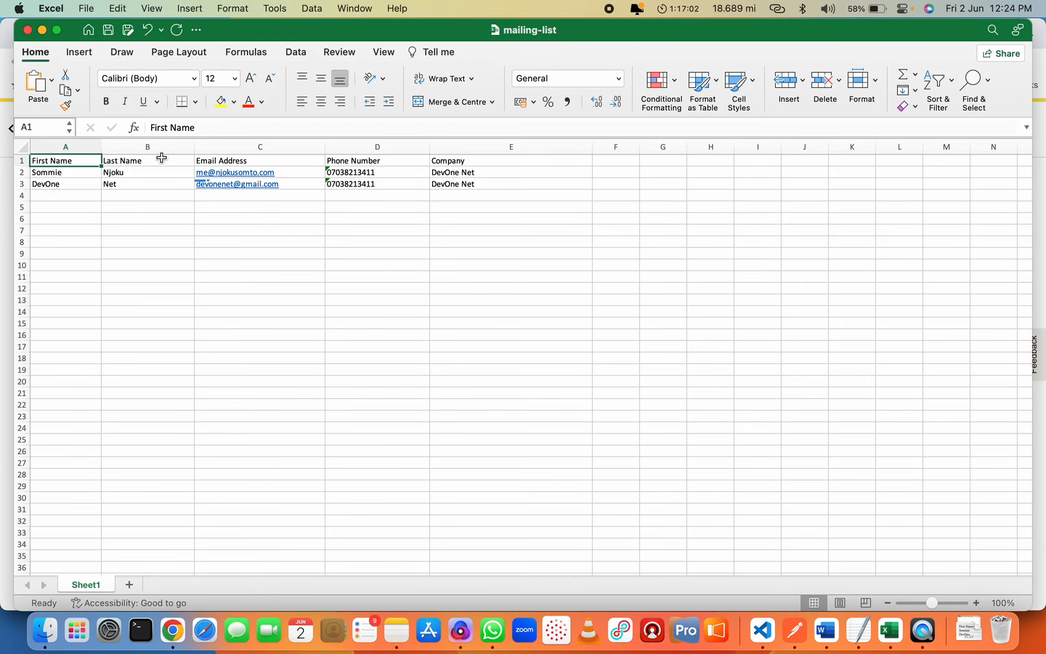
pyautogui.click(86, 8)
# Save a copy as mailing-list.csv in CSV UTF-8 (Comma-delimited) format and return to Chrome
pyautogui.click(115, 137)
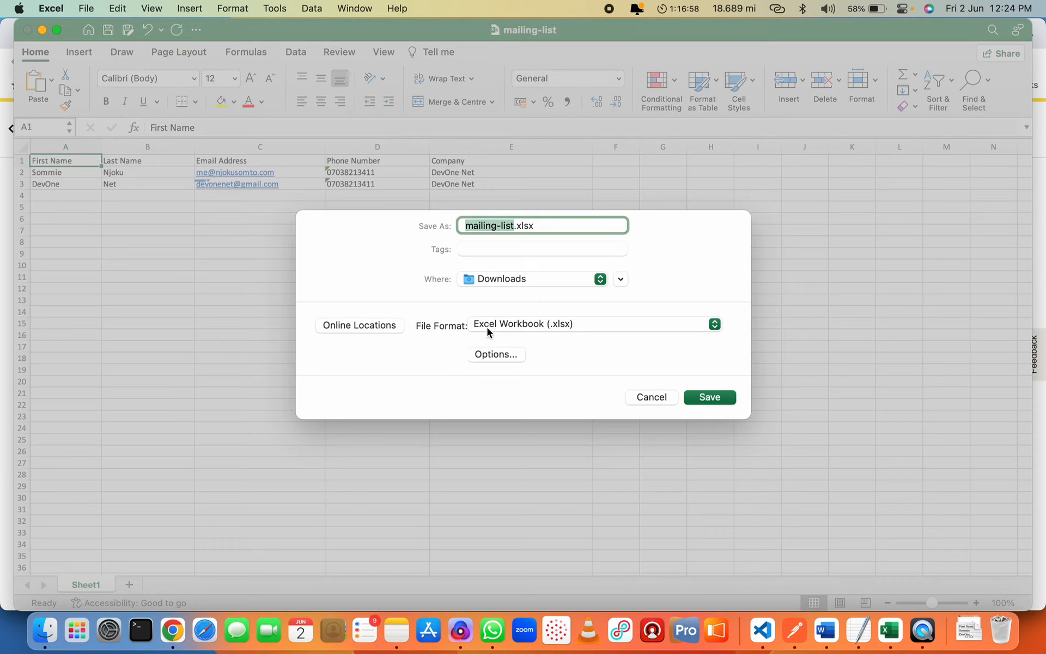
pyautogui.click(520, 326)
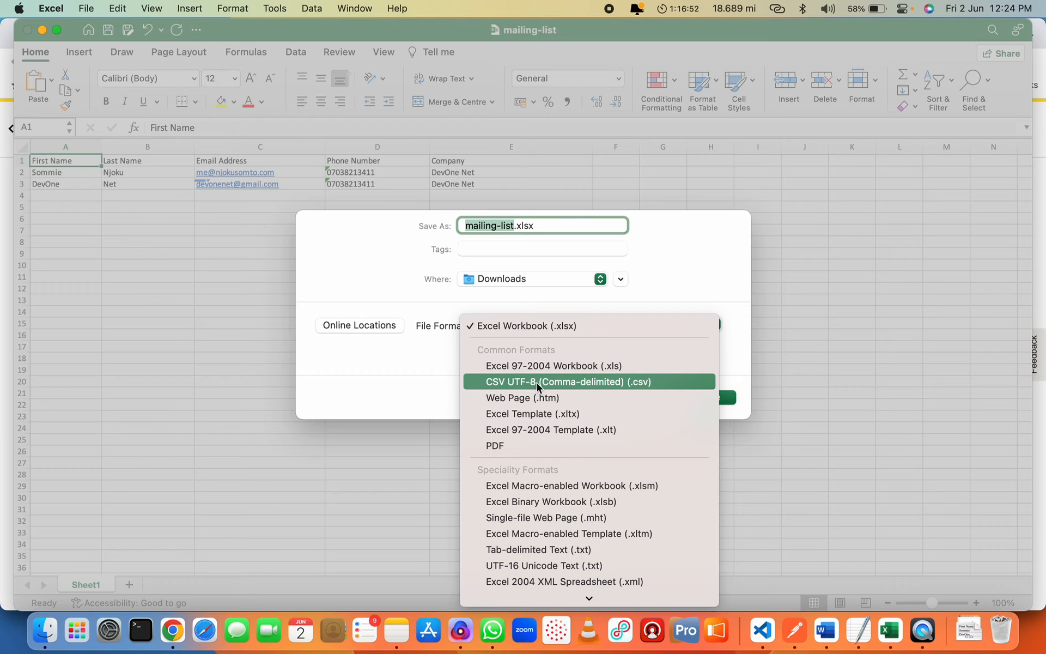
pyautogui.click(537, 382)
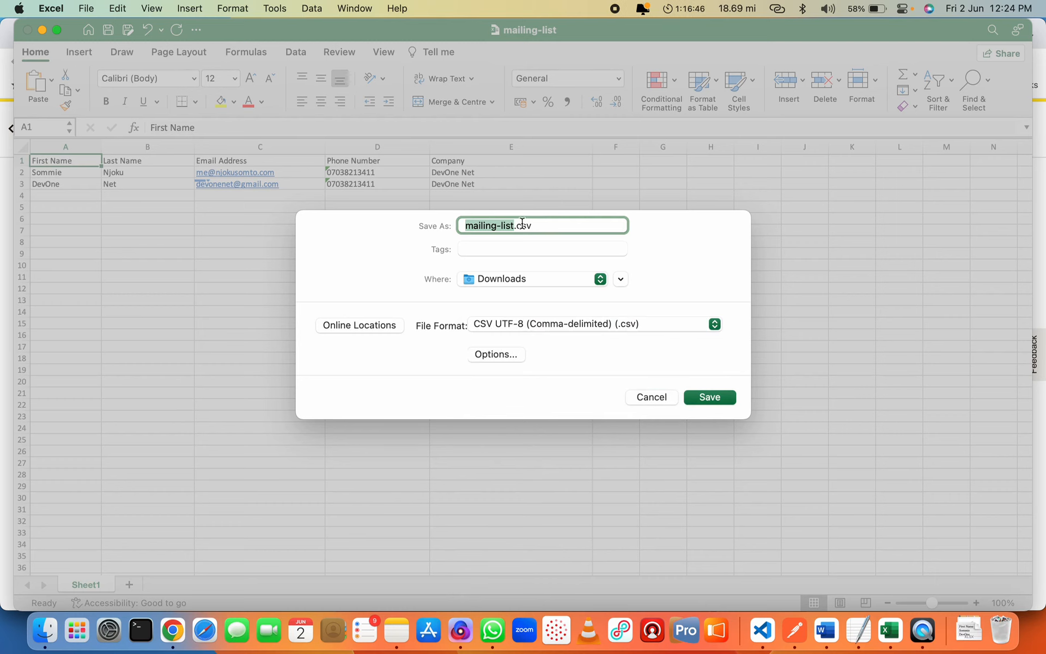
pyautogui.click(709, 397)
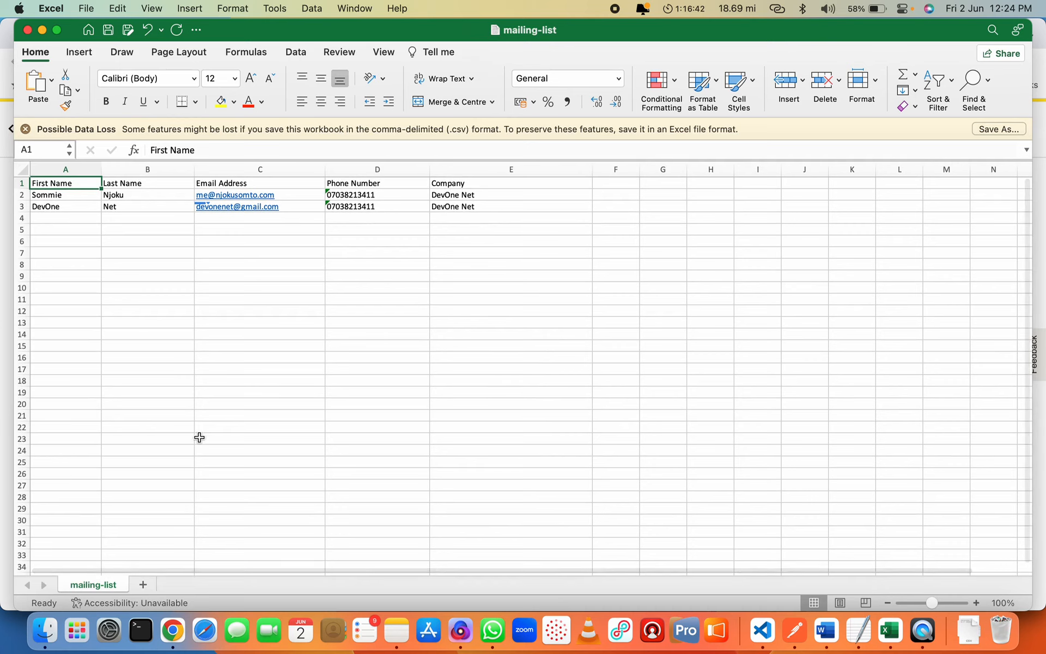
pyautogui.click(173, 633)
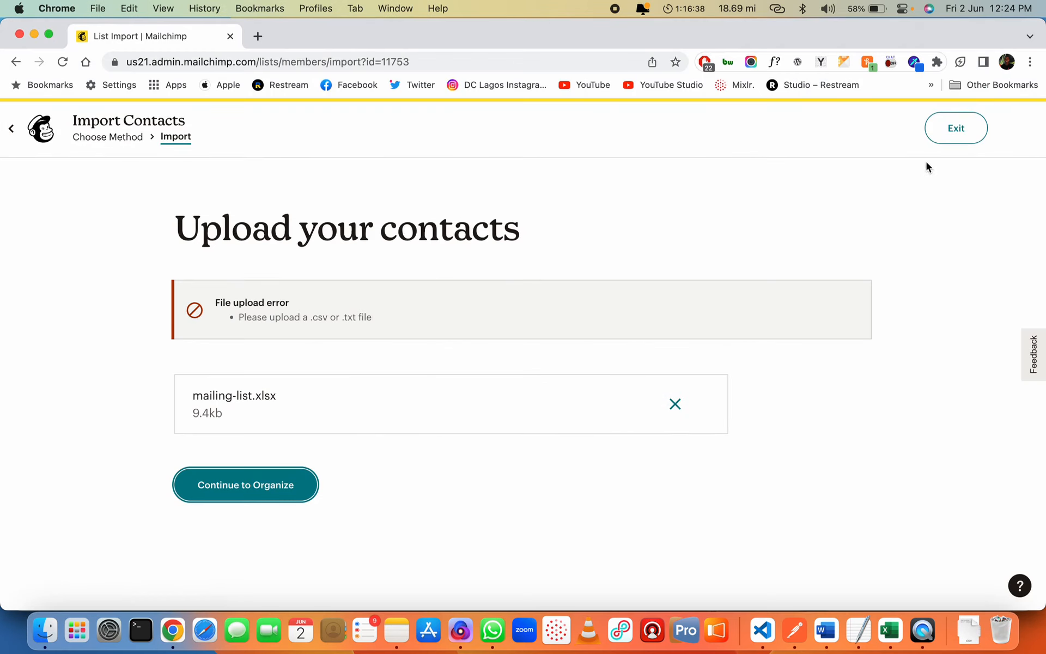
# Abandon the current import and restart it from Healthbox Group's All contacts via Import contacts
pyautogui.click(948, 136)
pyautogui.click(633, 146)
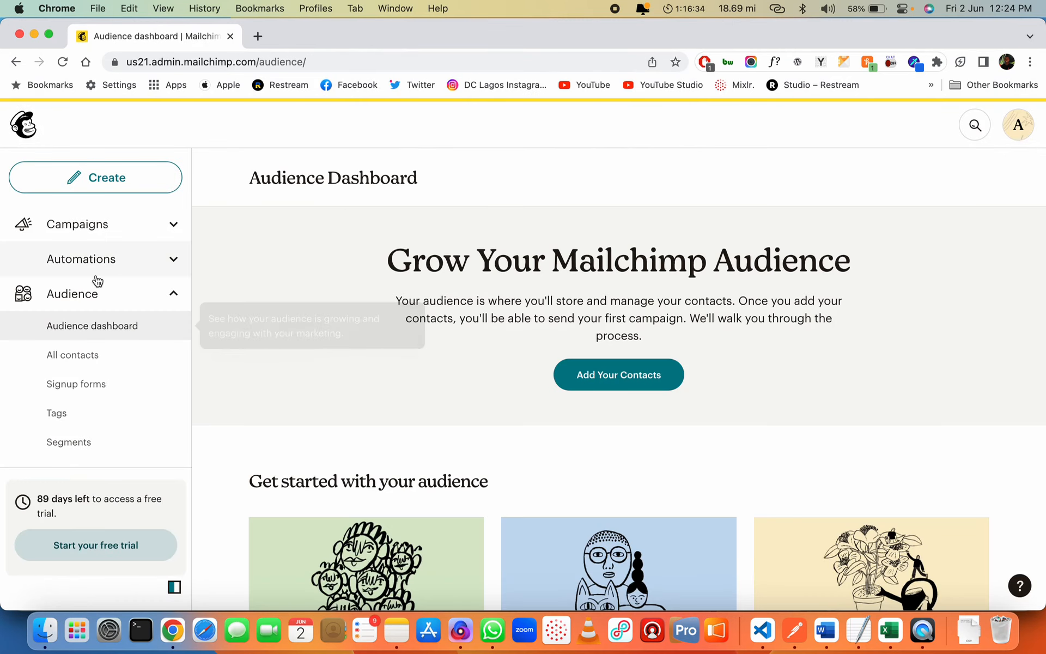
pyautogui.click(105, 360)
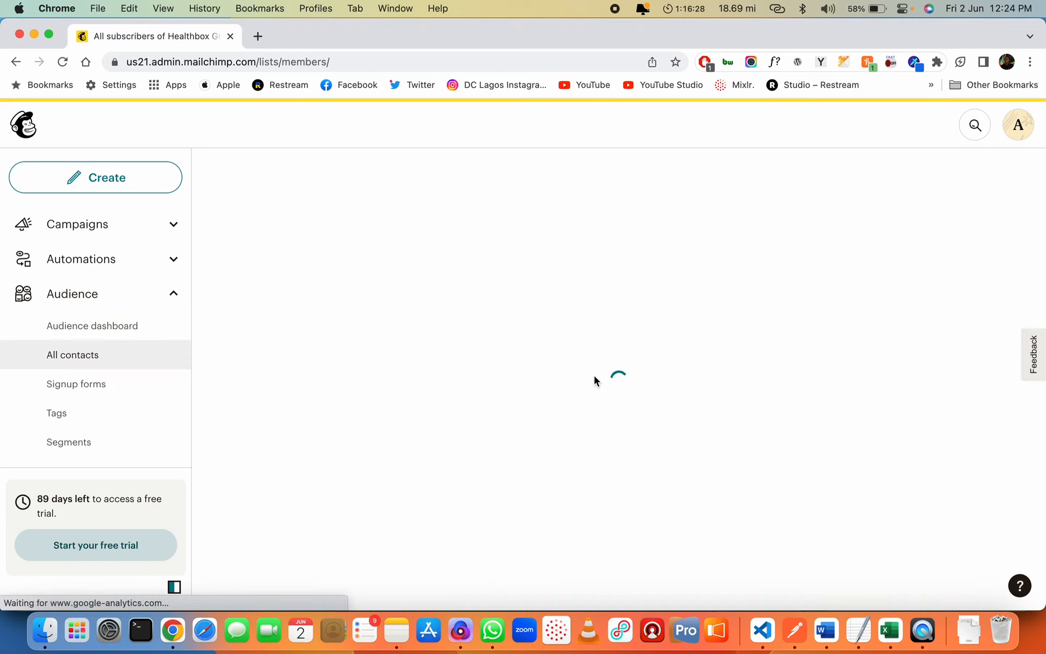
pyautogui.scroll(-2, 538, 435)
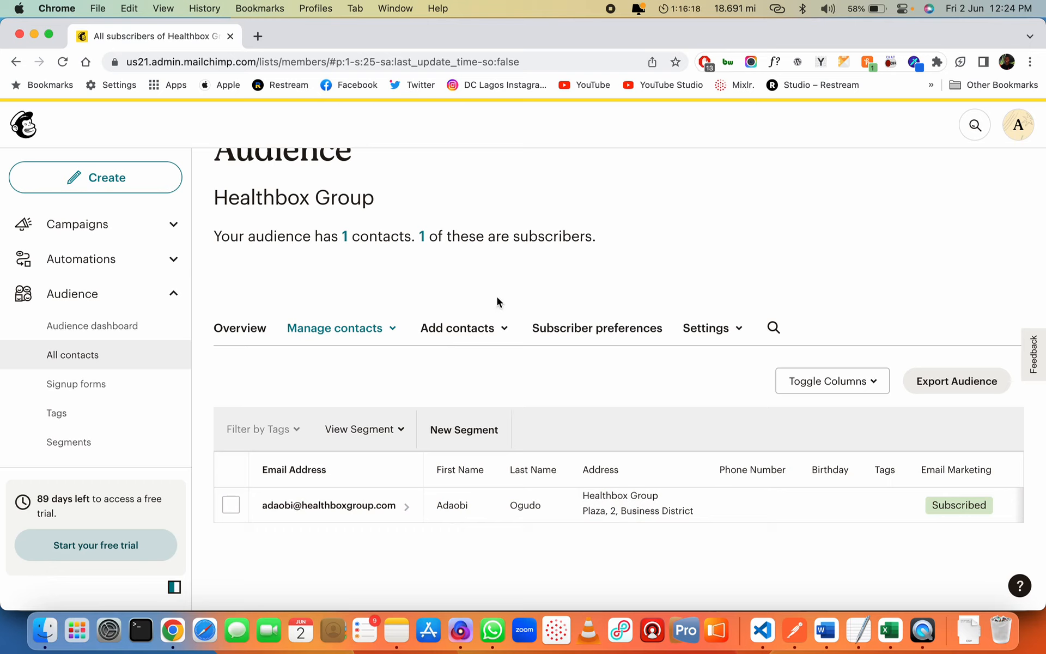
pyautogui.click(490, 332)
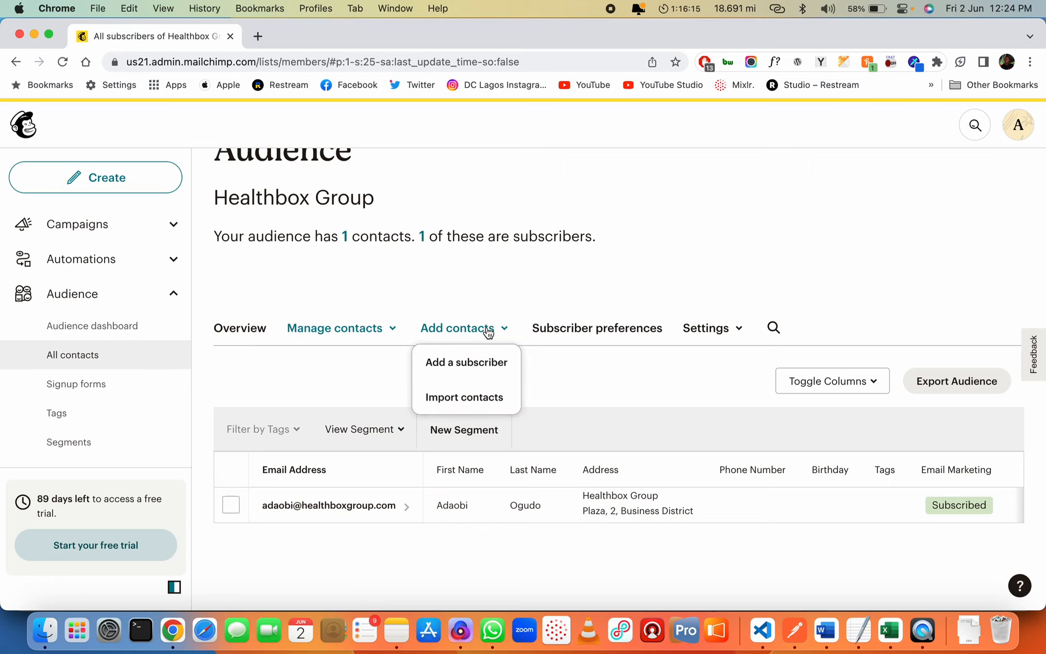
pyautogui.click(470, 396)
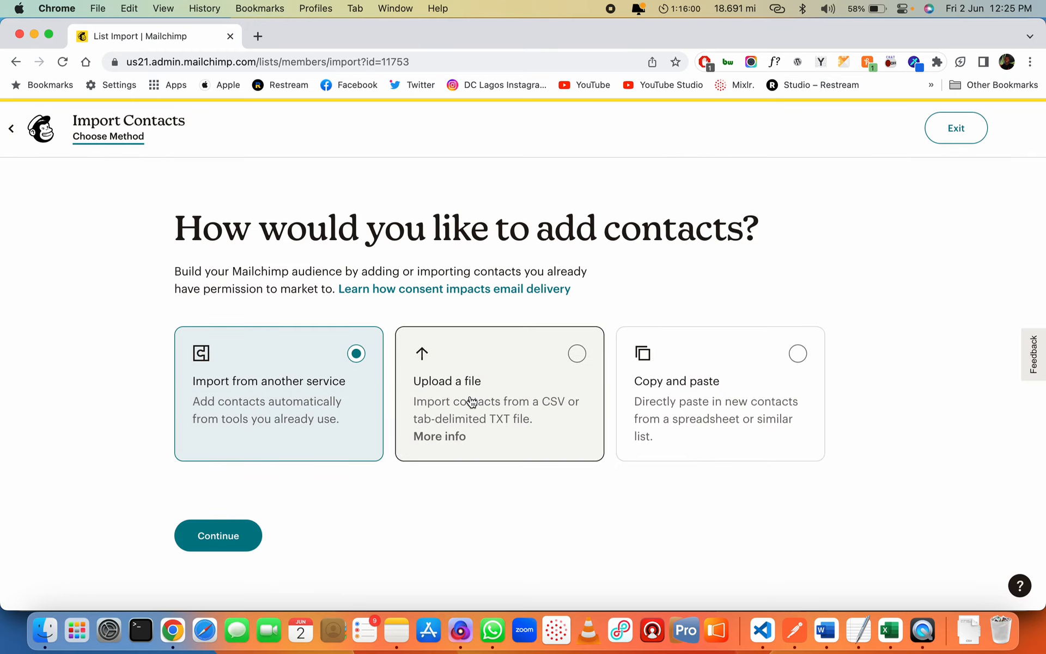
# Upload mailing-list.csv from Downloads and continue to organizing the contacts as Subscribed
pyautogui.click(498, 388)
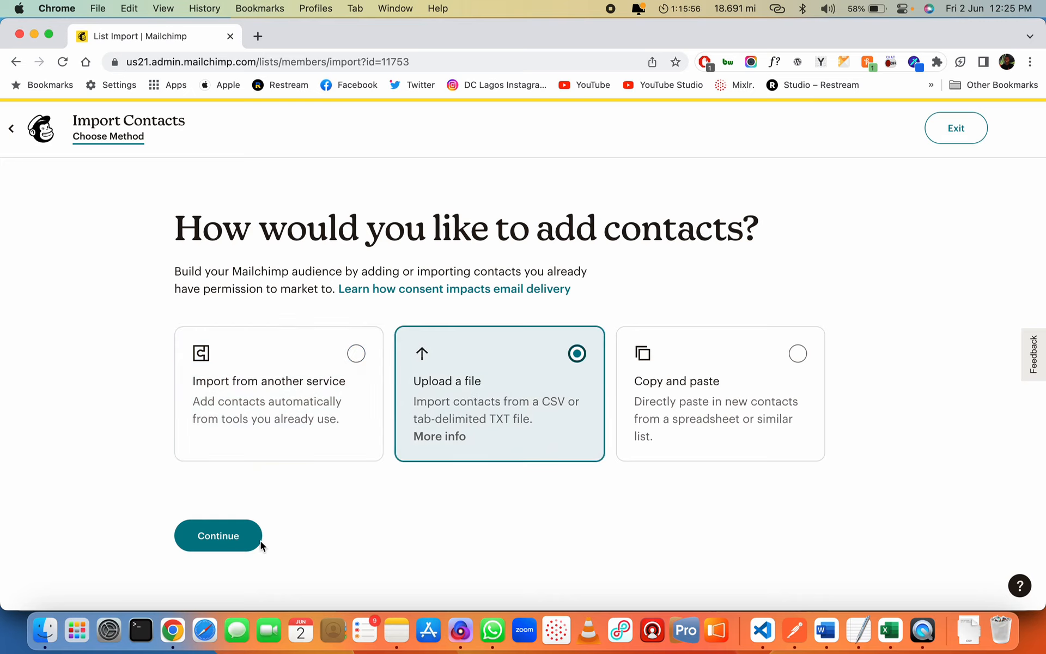
pyautogui.click(241, 536)
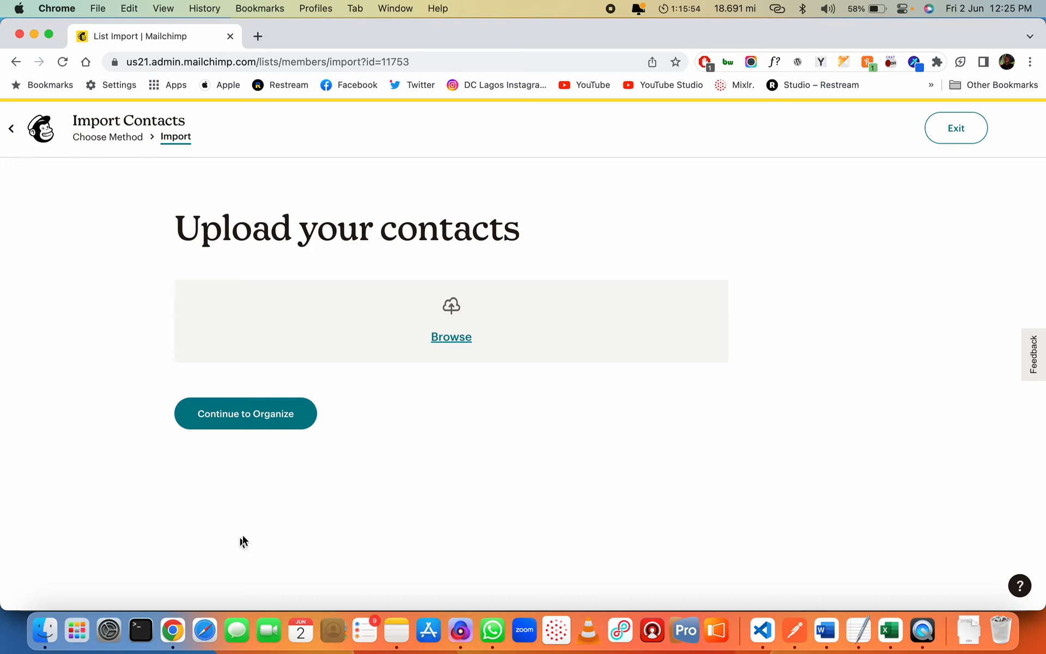
pyautogui.click(452, 338)
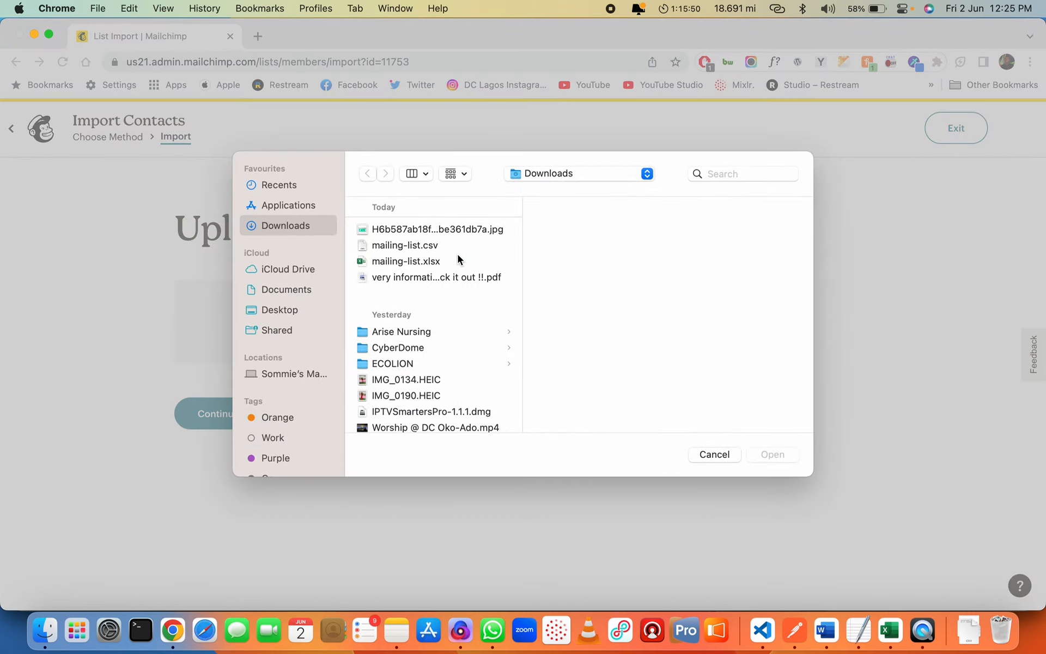
pyautogui.click(418, 246)
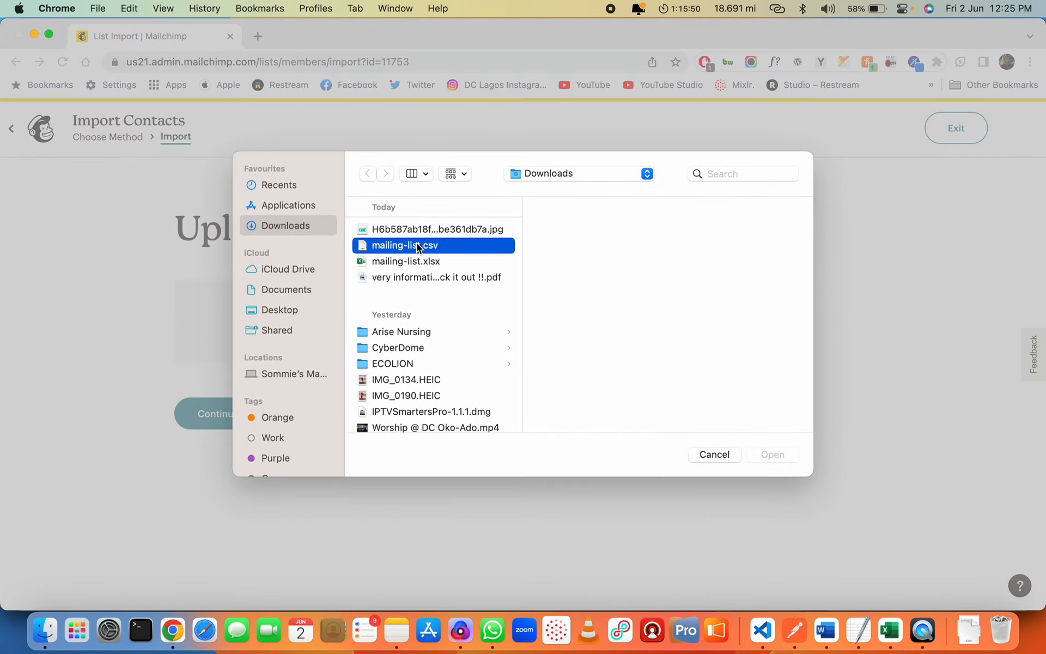
pyautogui.press('Return')
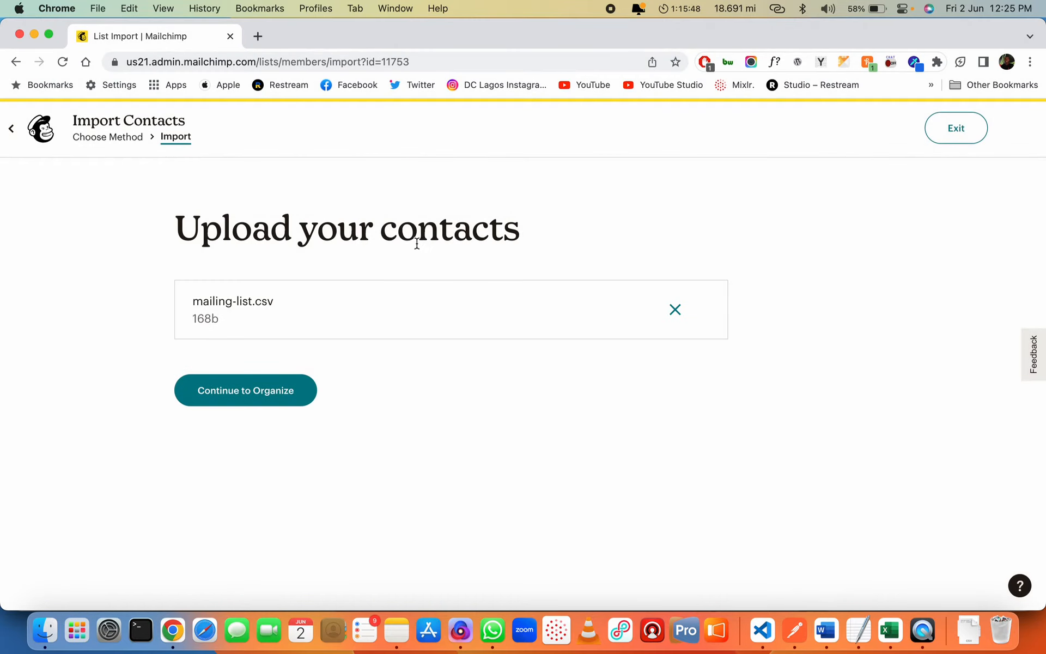
pyautogui.click(240, 397)
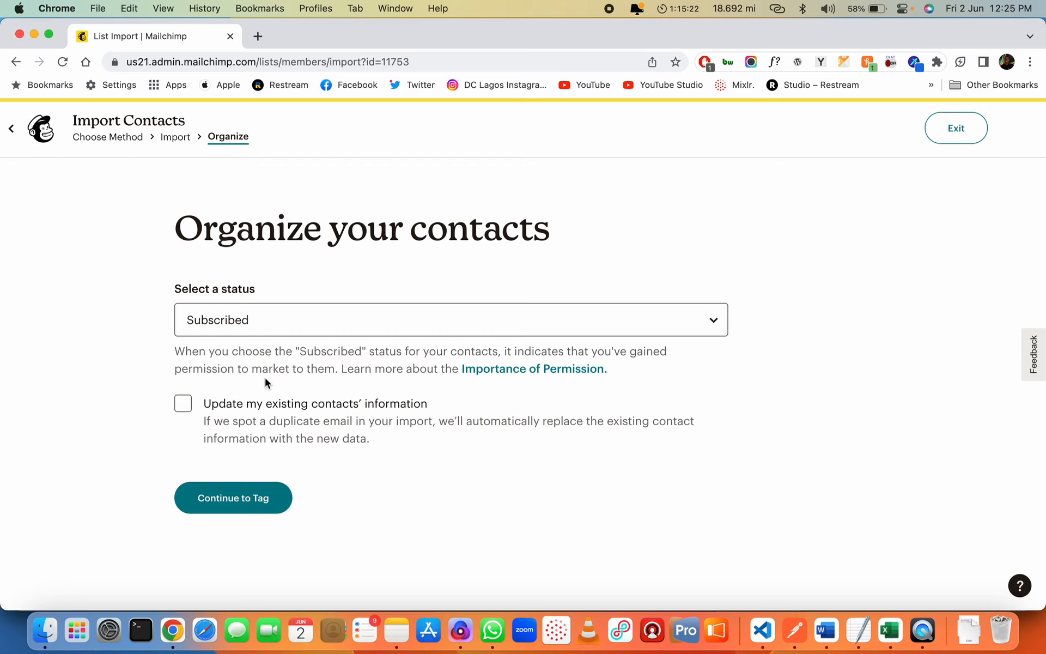
# Enable 'Update my existing contacts' information' and continue to the tagging step
pyautogui.click(183, 406)
pyautogui.click(238, 499)
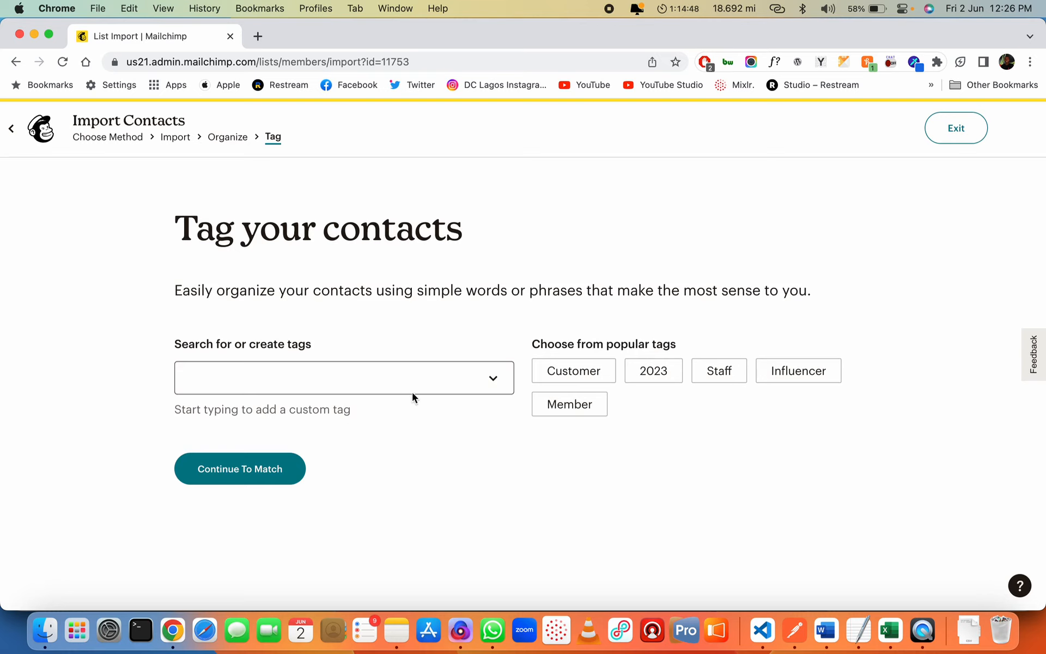
pyautogui.click(388, 381)
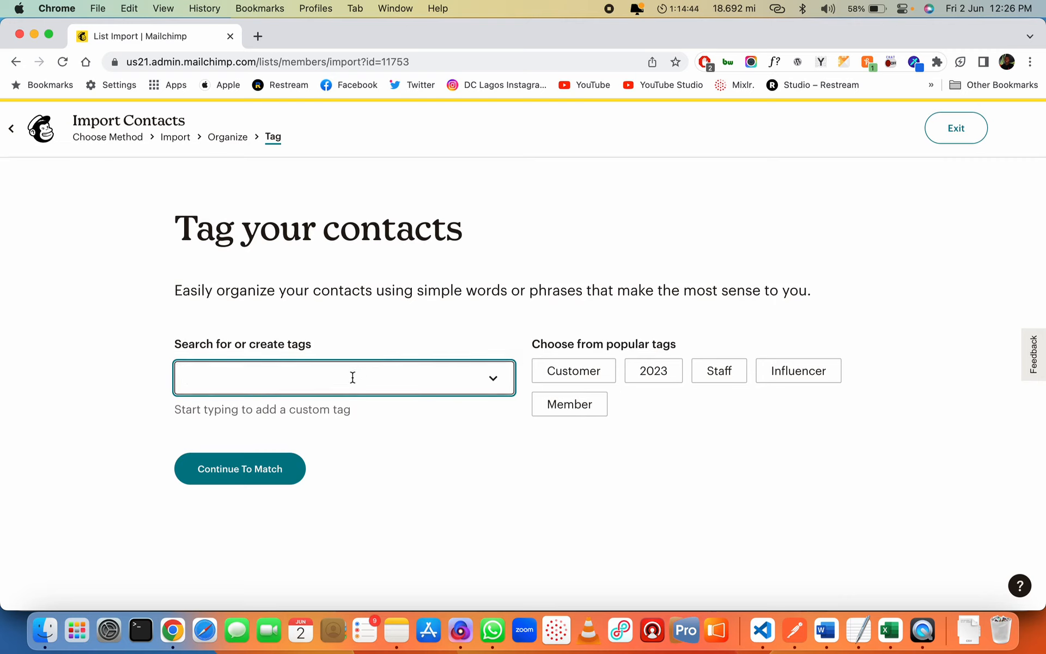
# Create and apply the 'June 2023 Leads' tag, then continue to column matching
pyautogui.write('June 2023')
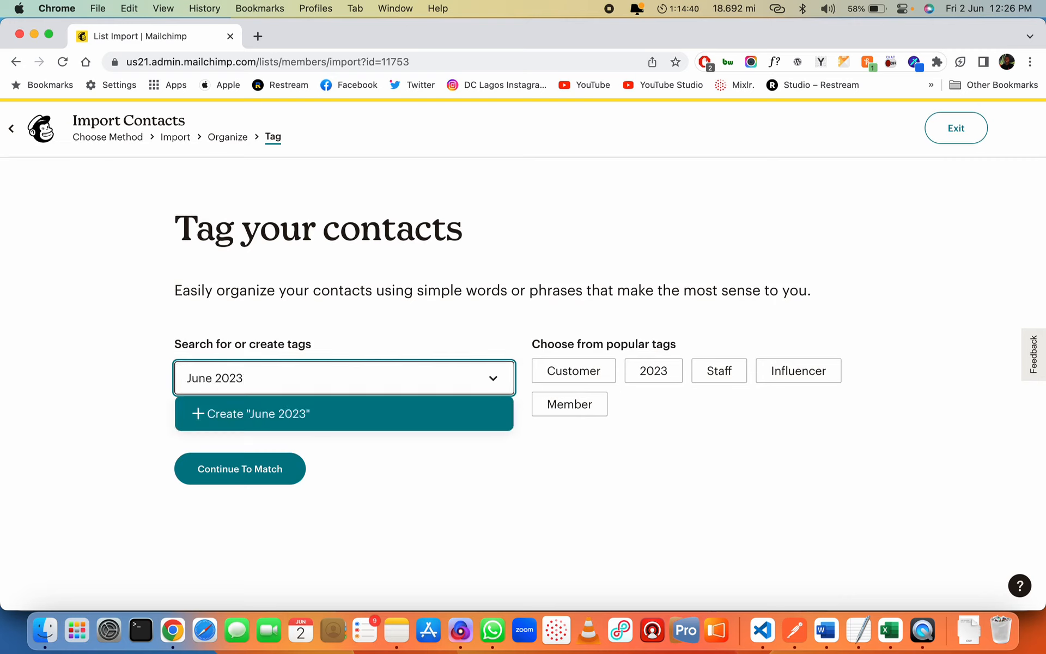
pyautogui.write(' Leads')
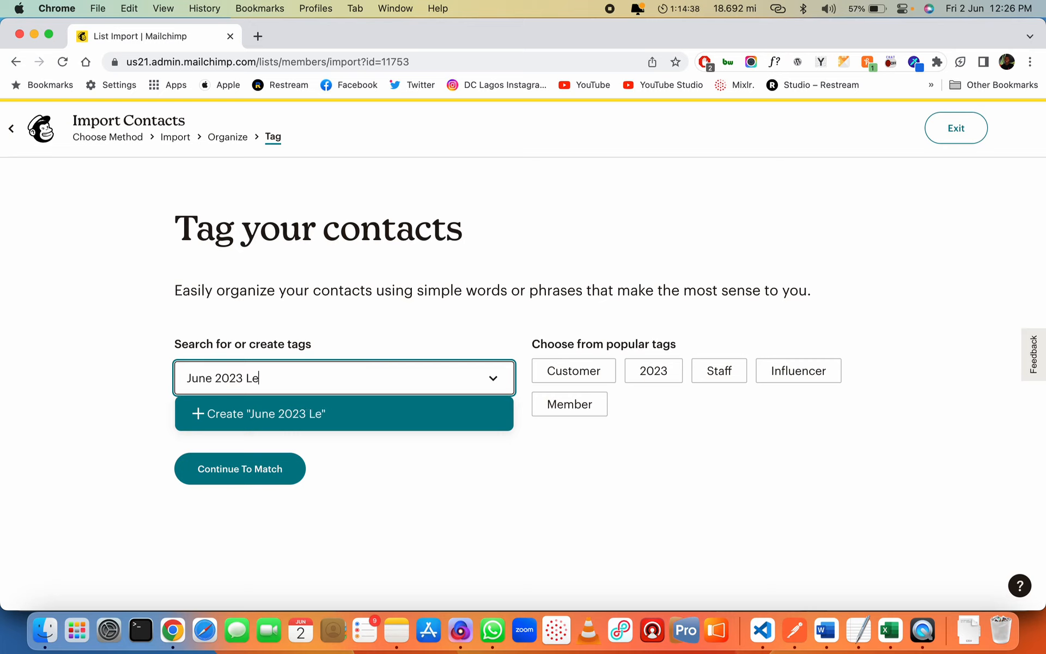
pyautogui.click(304, 416)
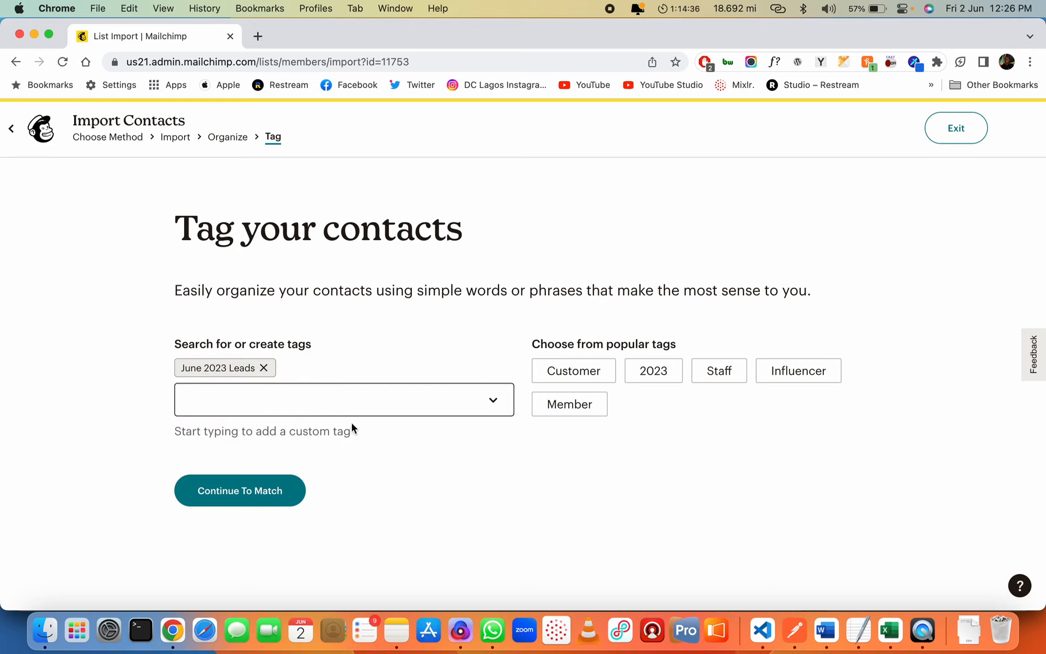
pyautogui.click(238, 496)
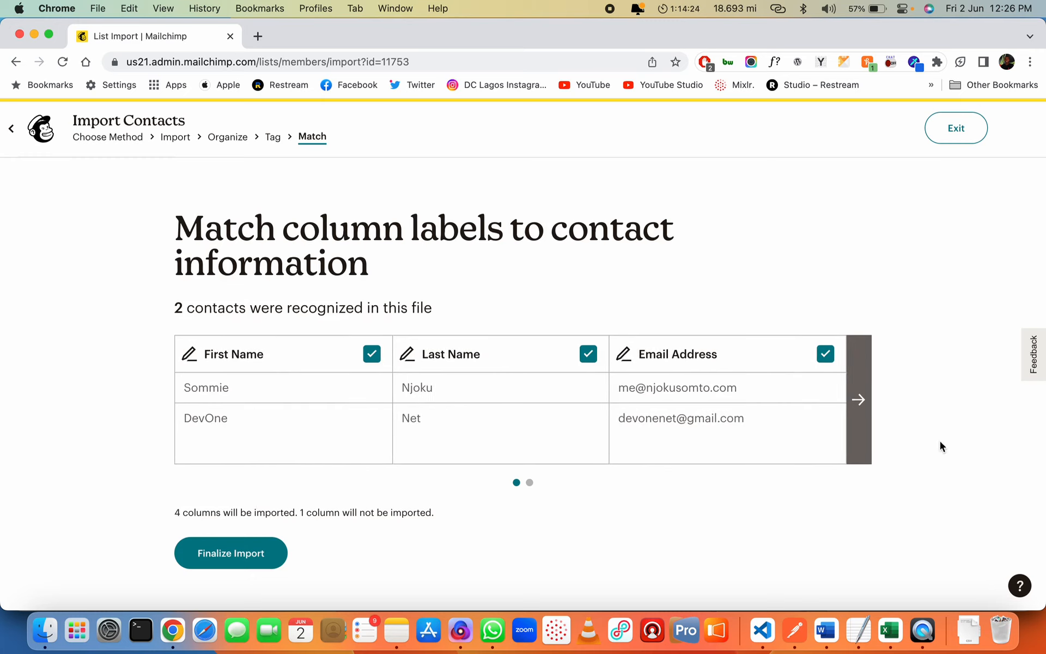
# Map the Company column to a new text field labelled 'Company' so all 5 columns import
pyautogui.click(860, 401)
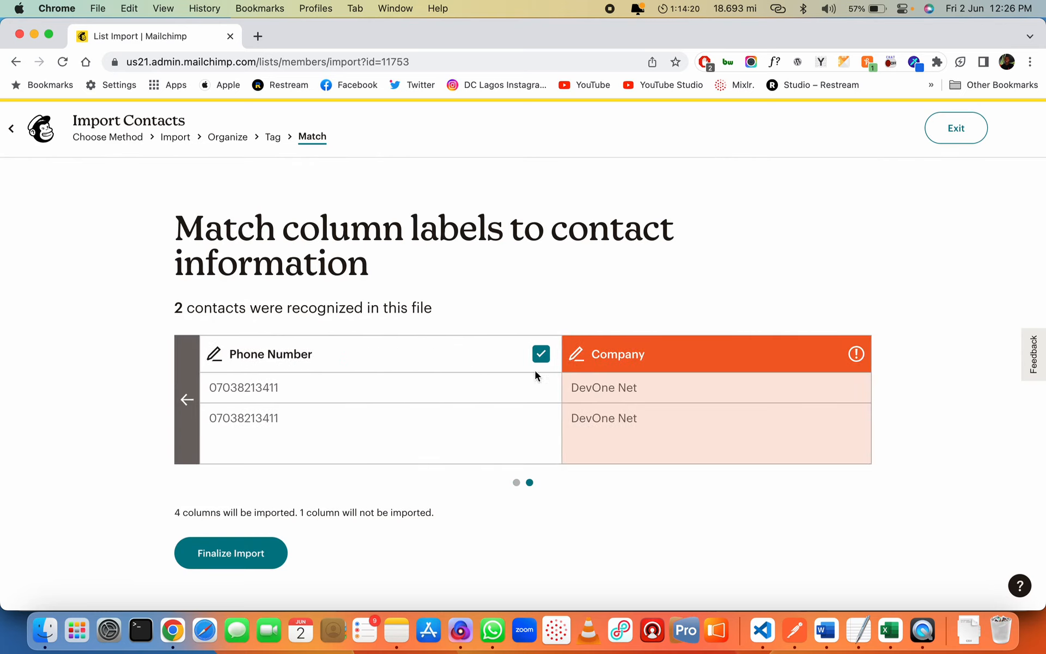
pyautogui.click(187, 399)
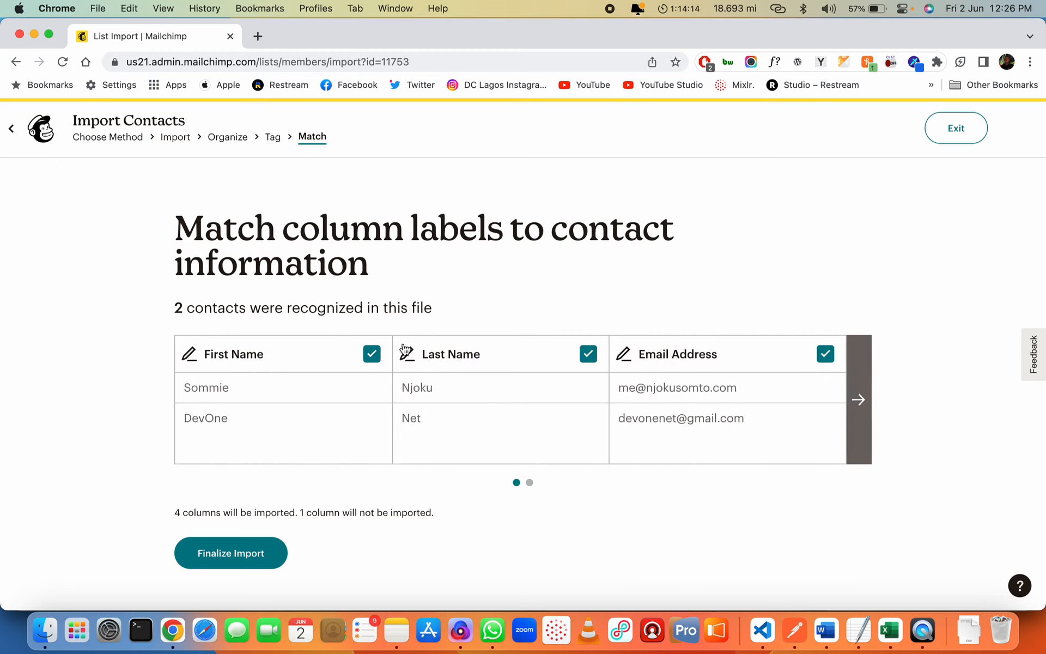
pyautogui.click(849, 402)
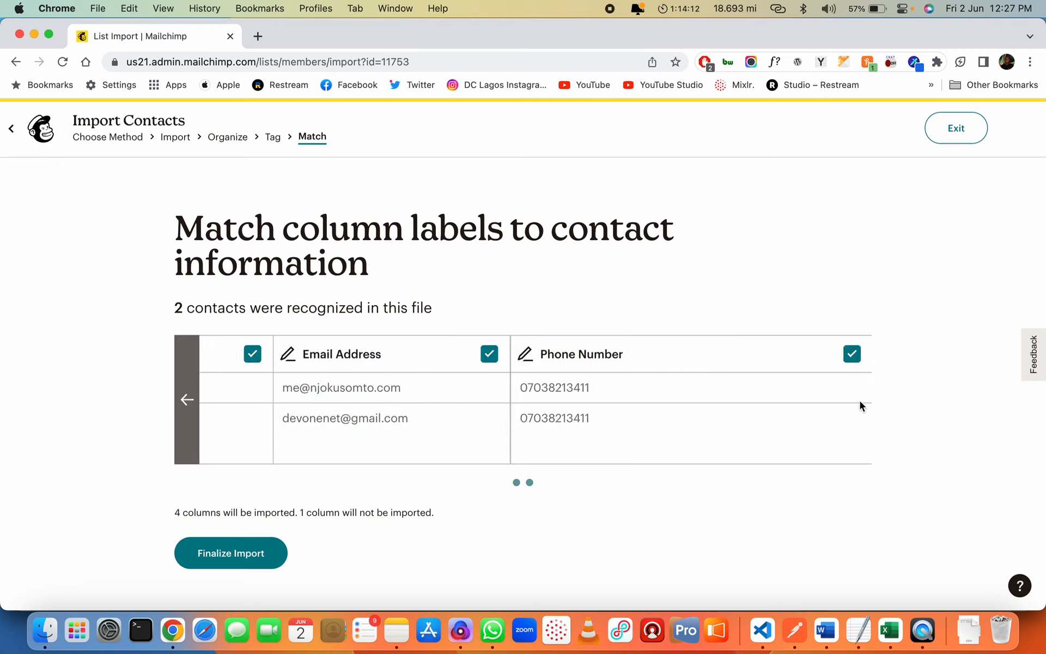
pyautogui.moveTo(855, 356)
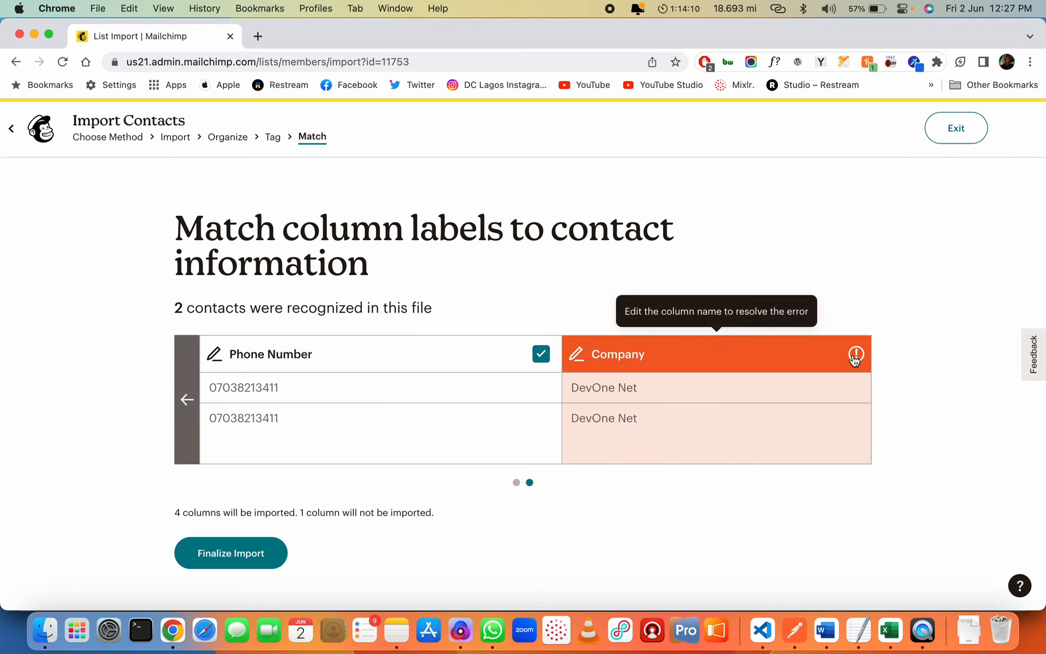
pyautogui.click(855, 357)
pyautogui.click(593, 364)
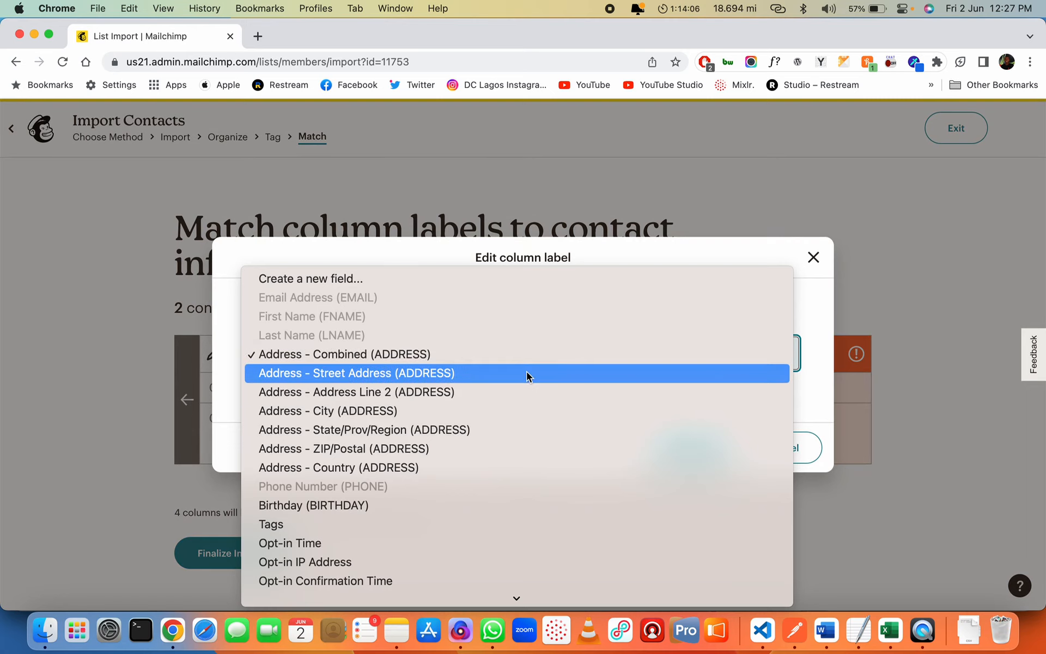
pyautogui.scroll(-2, 527, 371)
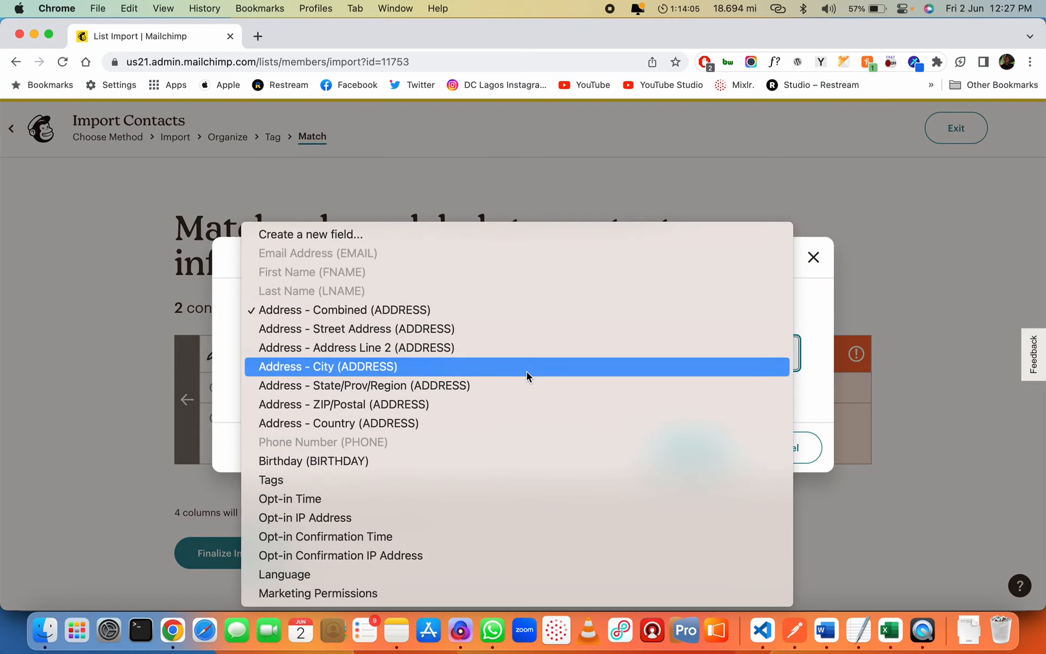
pyautogui.click(394, 236)
pyautogui.write('Company')
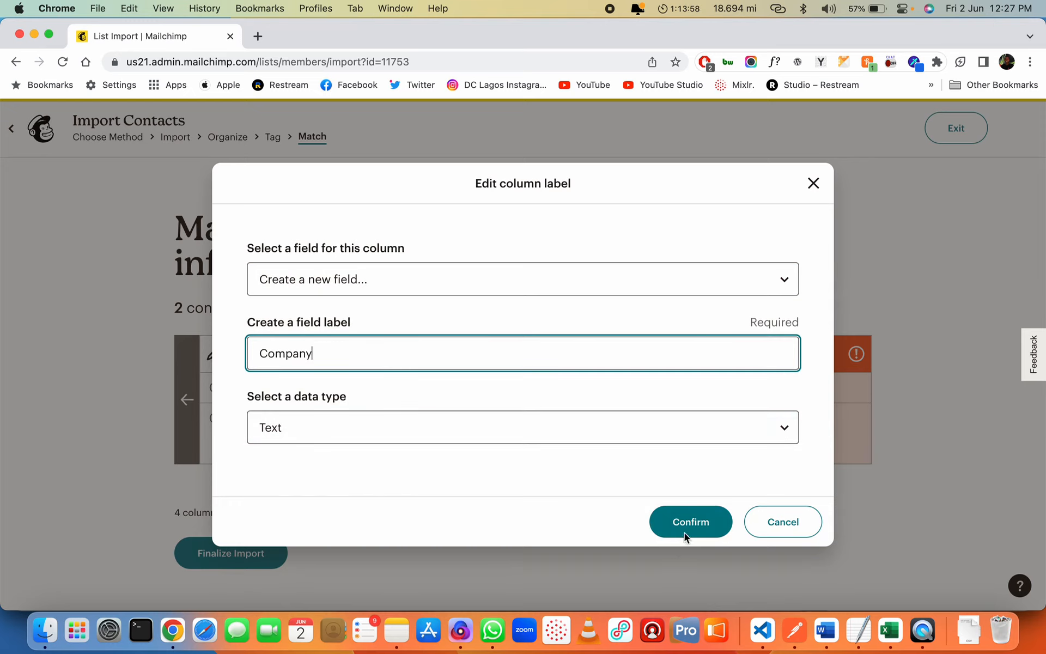
pyautogui.click(692, 522)
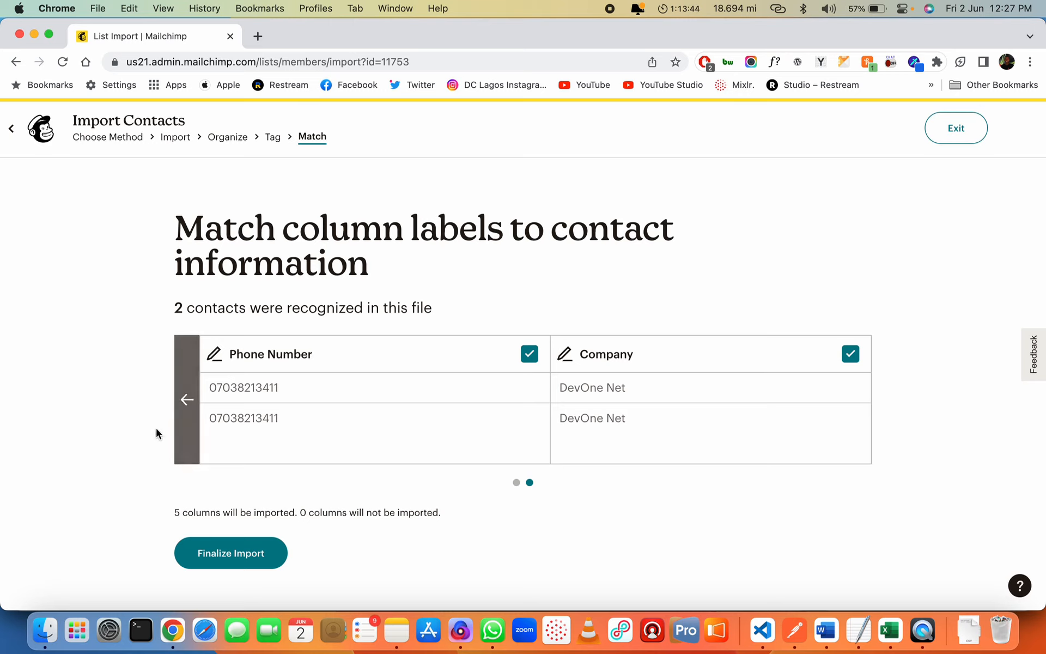
# Finalize the import and highlight the status, update, June 2023 Leads tag and 500-contact limit lines
pyautogui.click(234, 554)
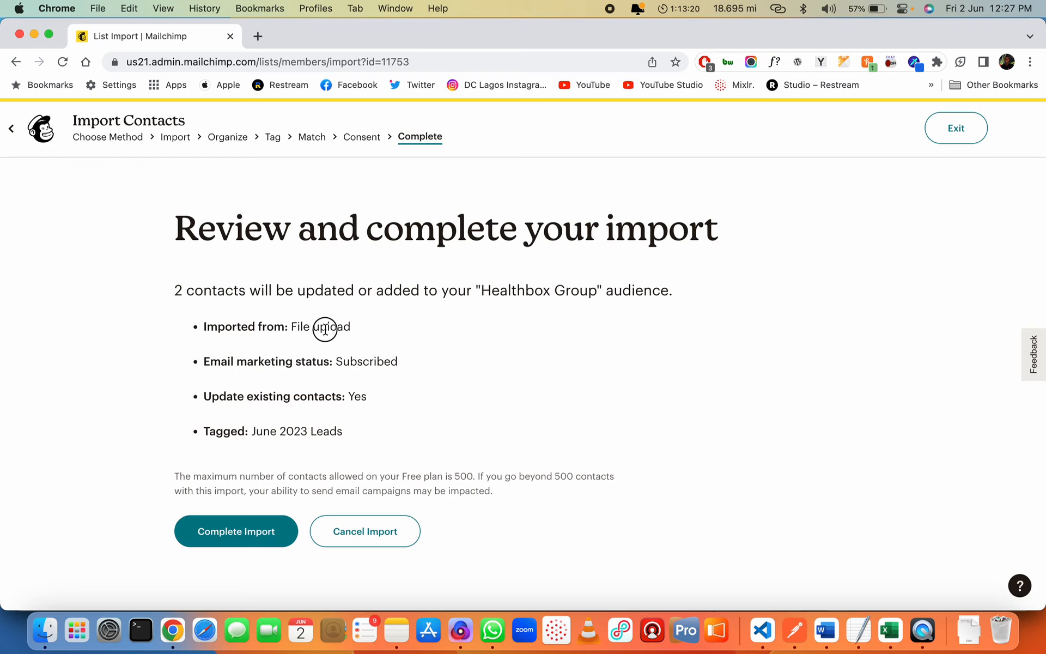
pyautogui.moveTo(265, 360); pyautogui.dragTo(391, 356)
pyautogui.click(355, 364)
pyautogui.moveTo(232, 397); pyautogui.dragTo(357, 398)
pyautogui.click(357, 398)
pyautogui.moveTo(216, 431); pyautogui.dragTo(334, 428)
pyautogui.click(332, 429)
pyautogui.moveTo(174, 476); pyautogui.dragTo(458, 508)
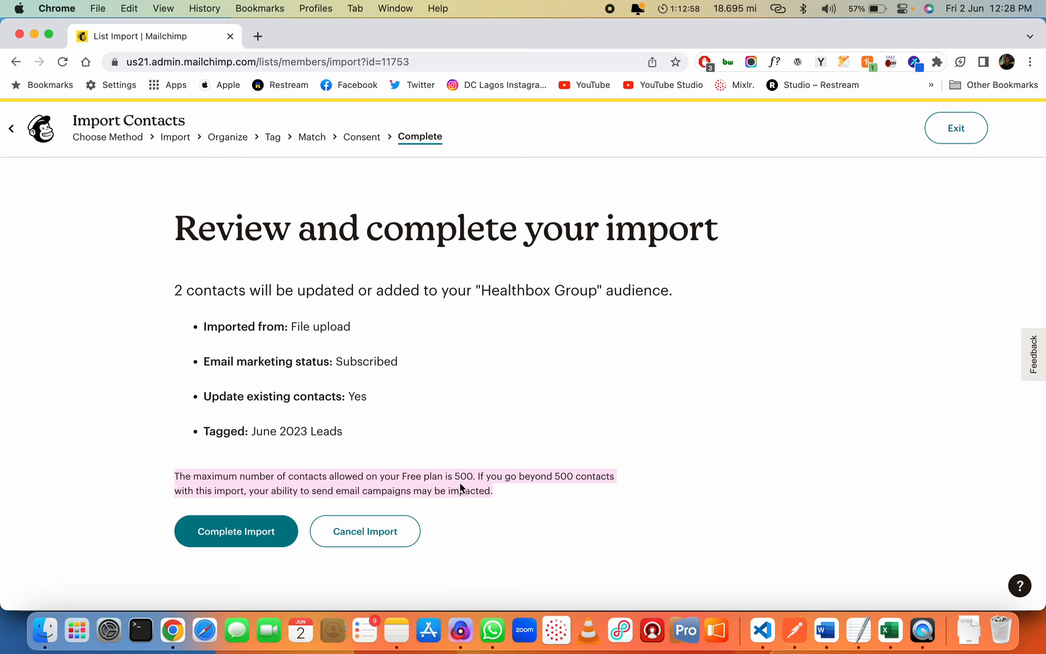
pyautogui.click(461, 478)
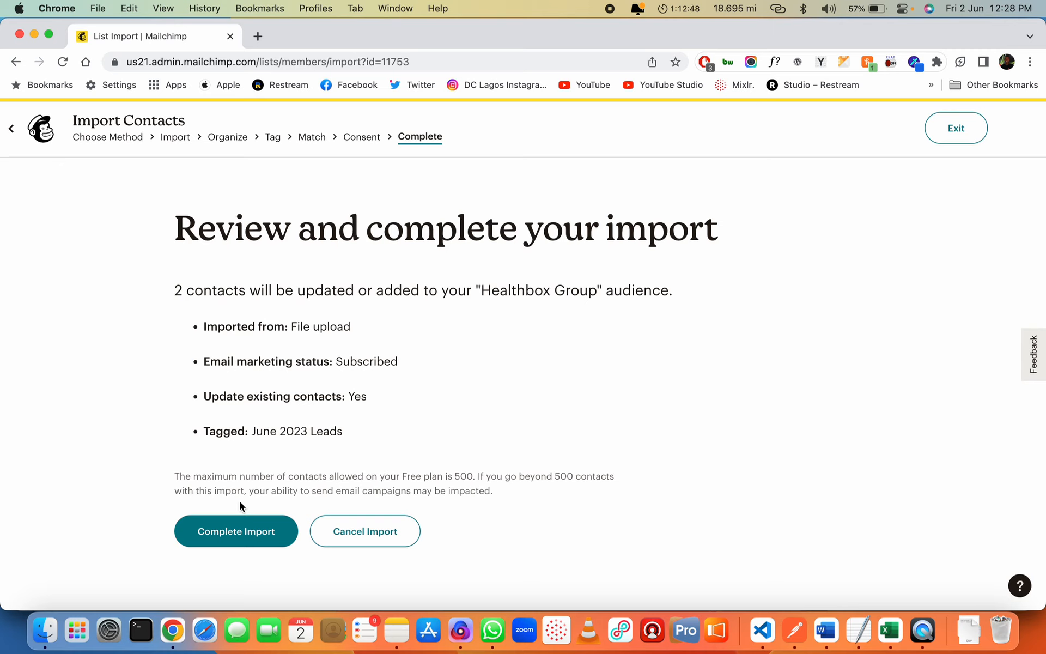
# Complete the 2-contact import, ignore the disk-space alert, and start a new email campaign
pyautogui.click(233, 537)
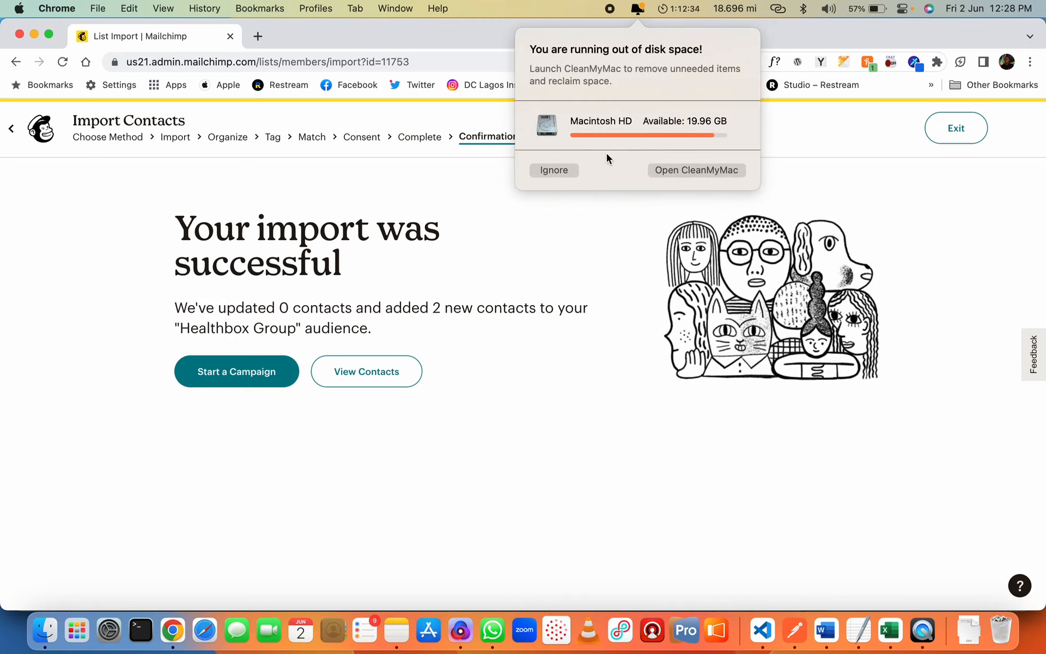
pyautogui.click(558, 171)
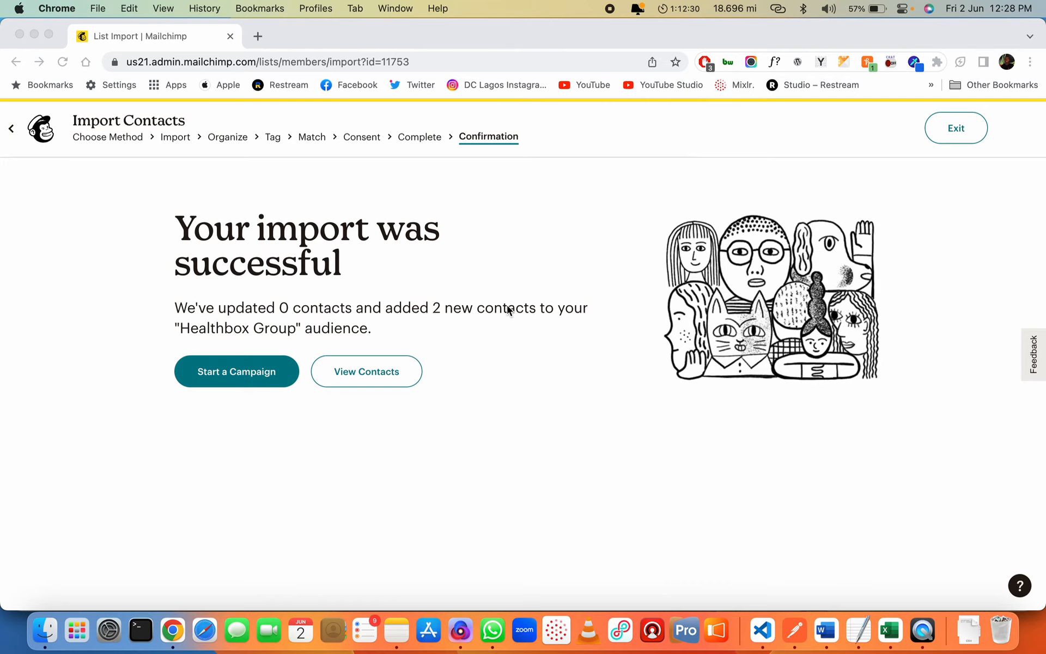
pyautogui.click(234, 375)
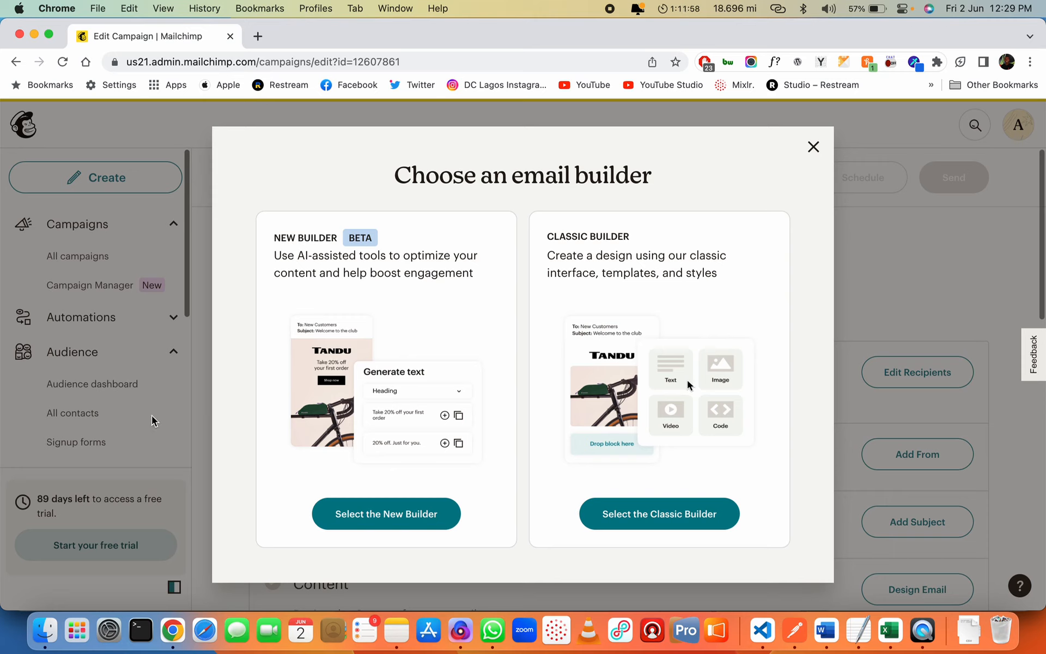
# Pick the New Builder and browse the Saved, Recent, Drafts and Code tabs before returning to Mailchimp Templates
pyautogui.click(390, 512)
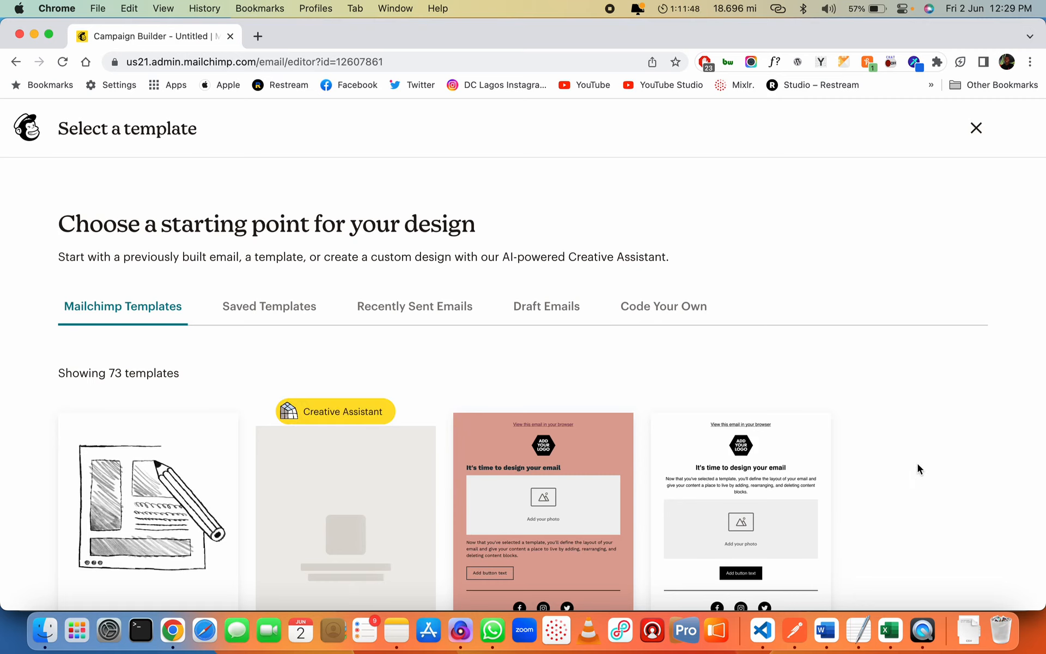
pyautogui.scroll(-3, 916, 491)
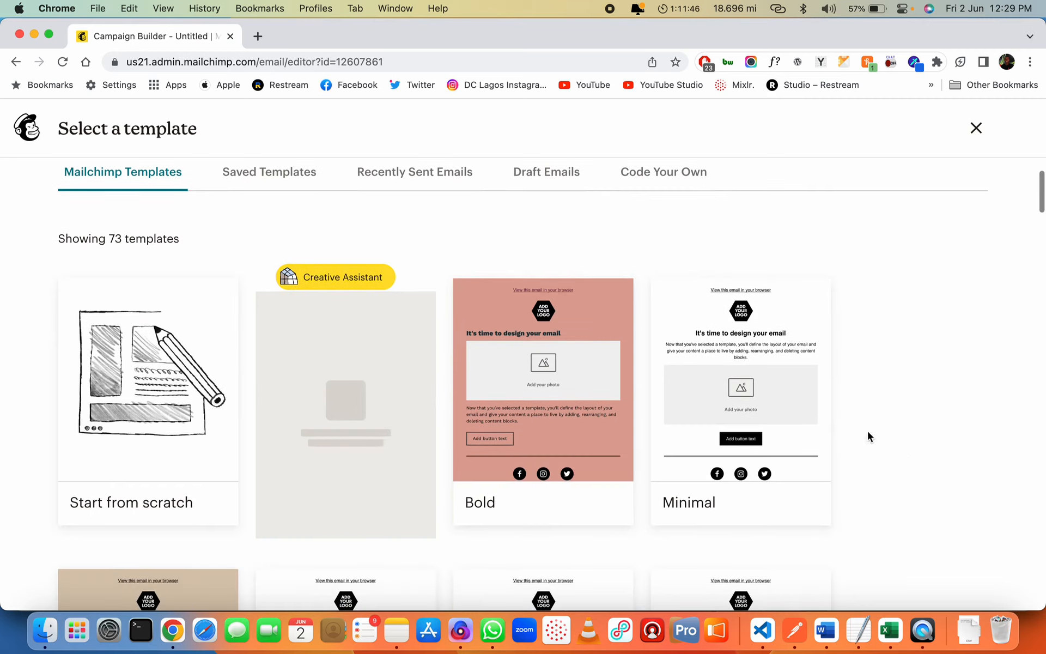
pyautogui.click(304, 172)
pyautogui.click(393, 310)
pyautogui.click(548, 309)
pyautogui.click(663, 308)
pyautogui.click(140, 307)
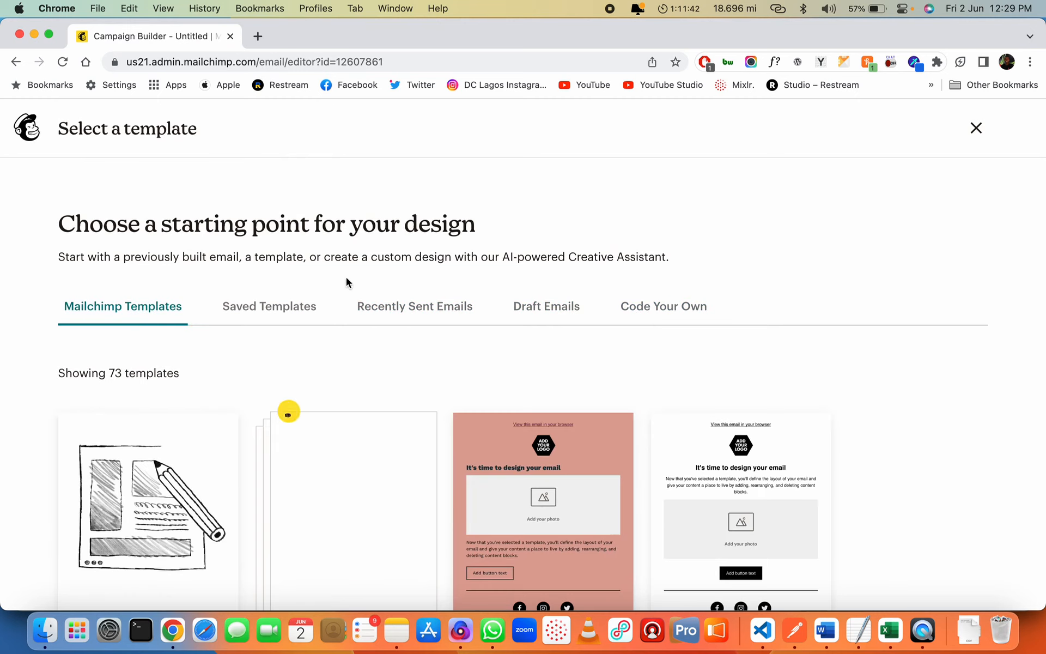
# Scroll down through the gallery of 73 Mailchimp Templates
pyautogui.scroll(-3, 689, 338)
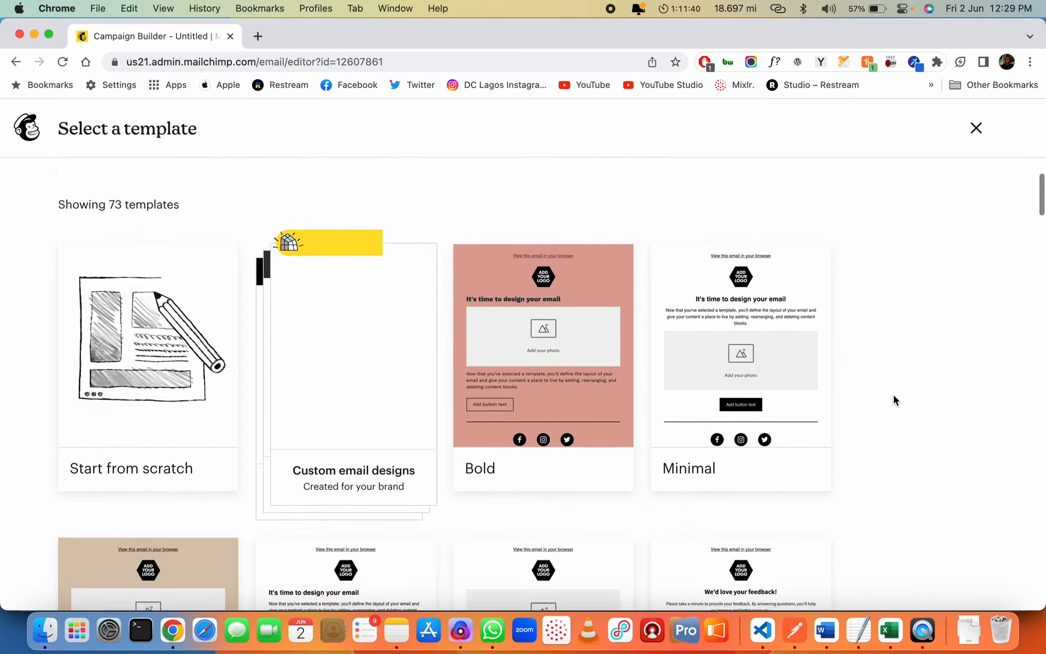
pyautogui.scroll(-10, 893, 396)
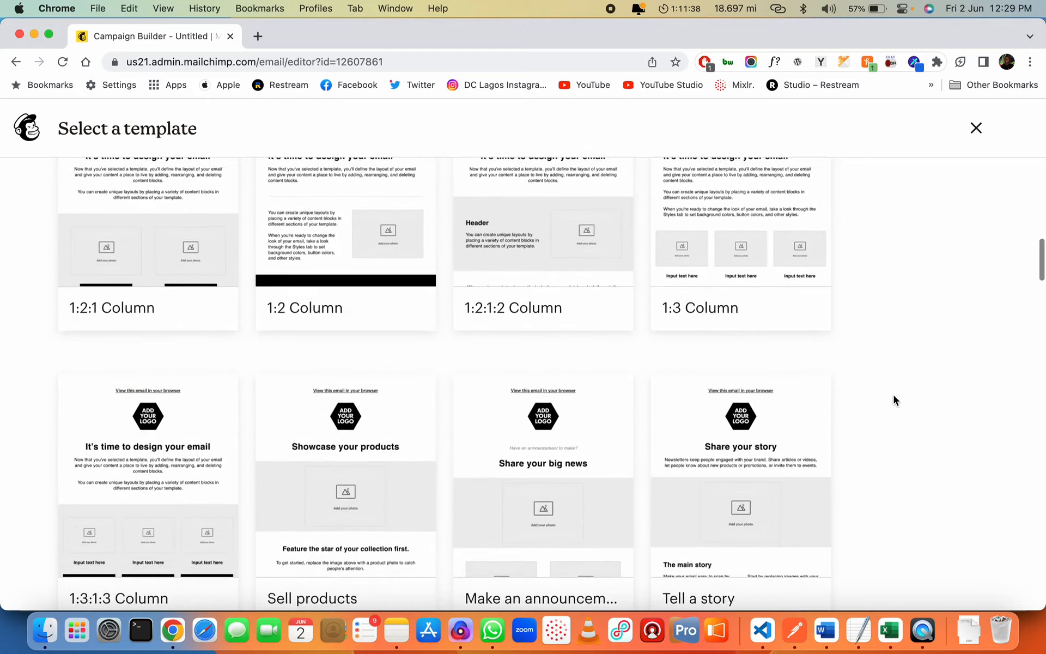
pyautogui.scroll(-8, 894, 400)
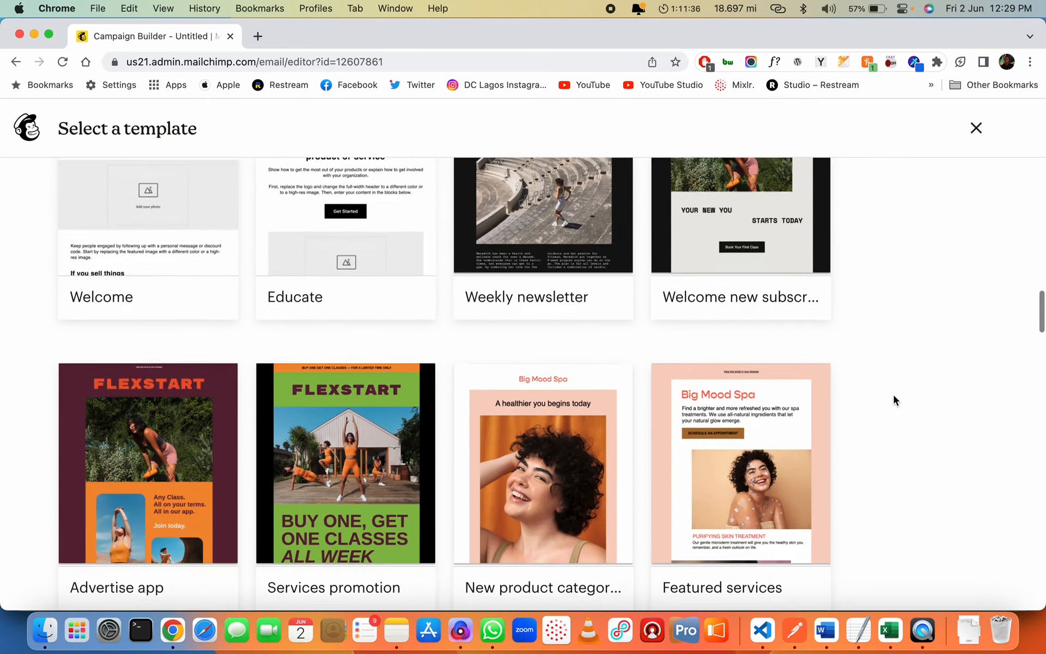
pyautogui.scroll(-6, 894, 397)
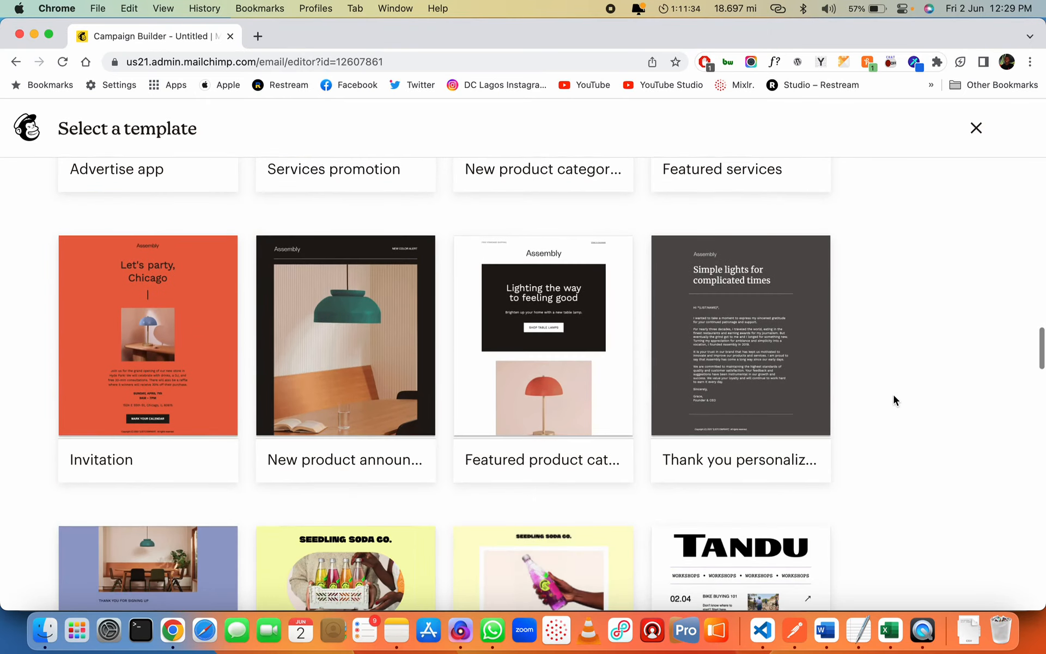
pyautogui.scroll(-5, 894, 400)
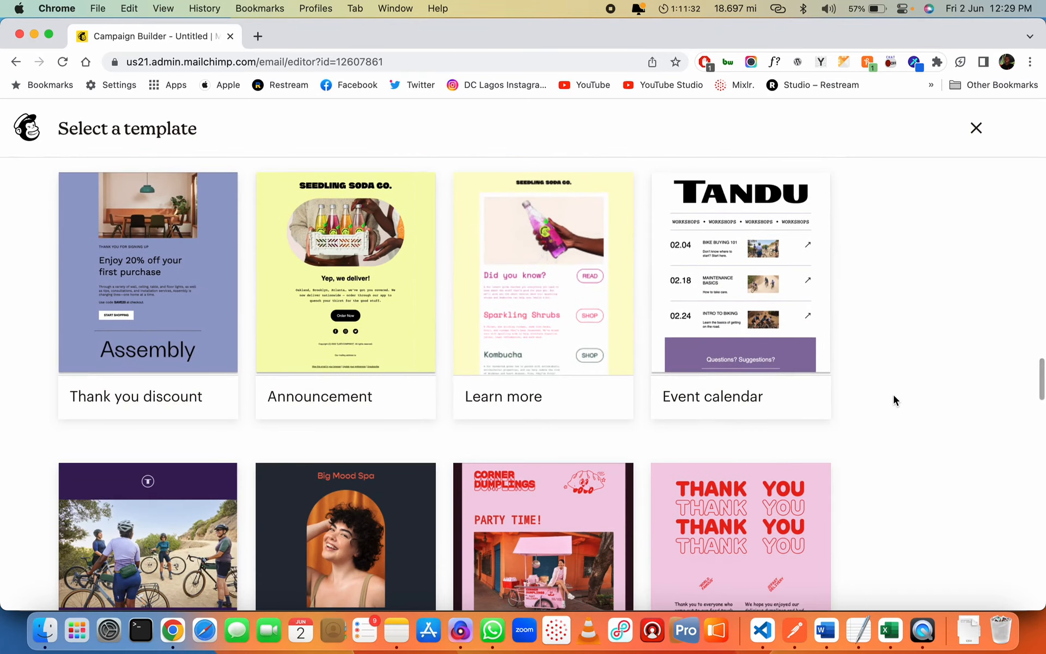
pyautogui.scroll(-2, 894, 401)
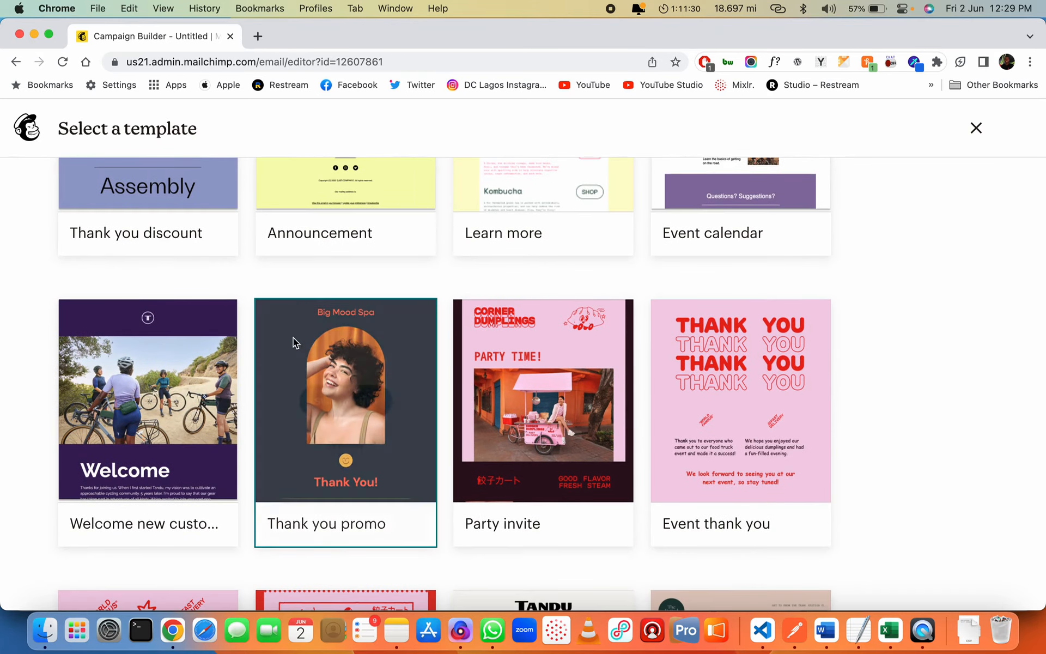
pyautogui.click(155, 444)
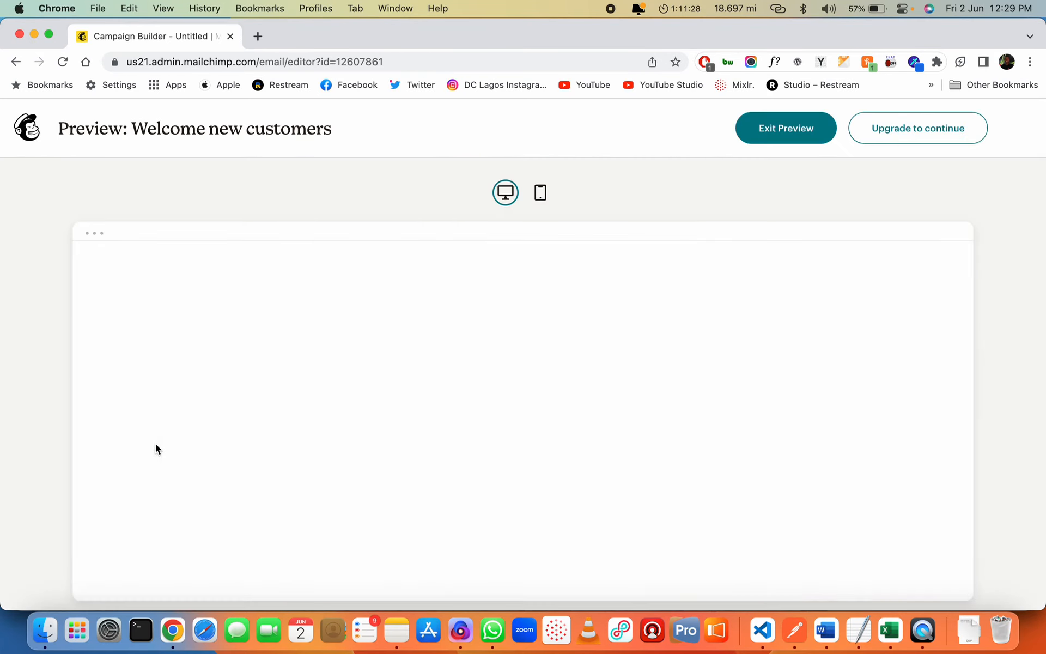
pyautogui.scroll(-5, 473, 420)
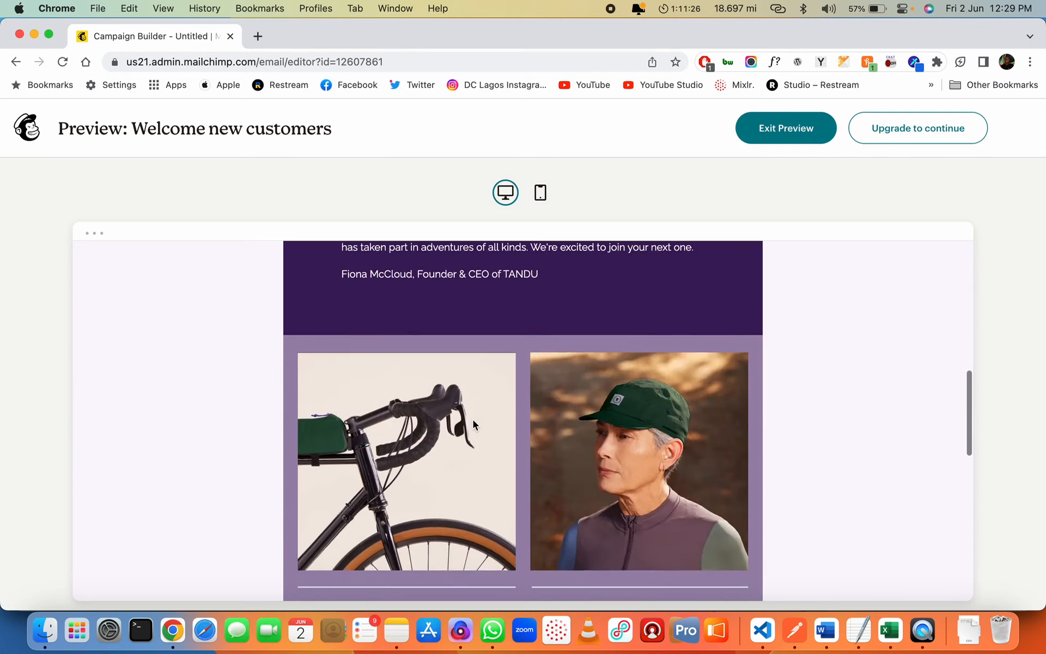
pyautogui.scroll(-10, 473, 420)
pyautogui.scroll(8, 473, 421)
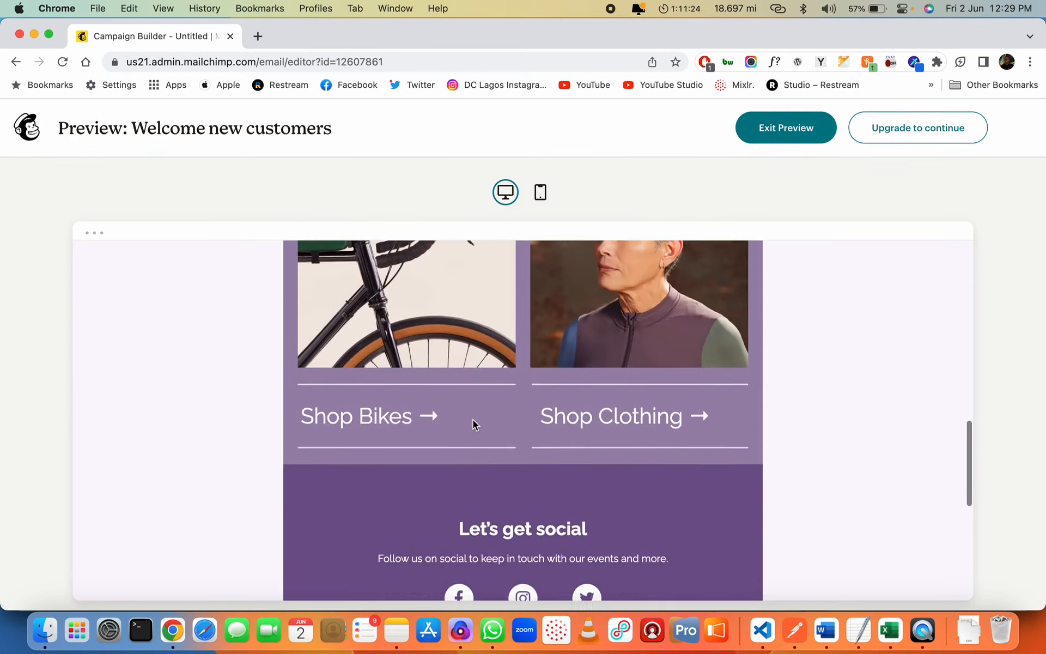
pyautogui.scroll(10, 473, 421)
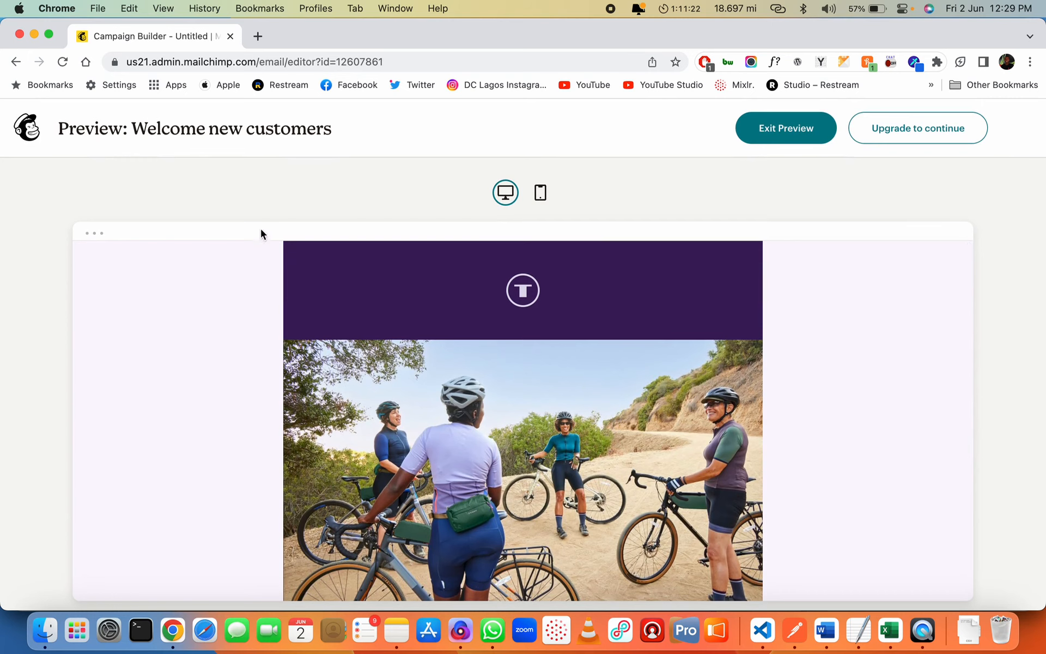
pyautogui.click(789, 131)
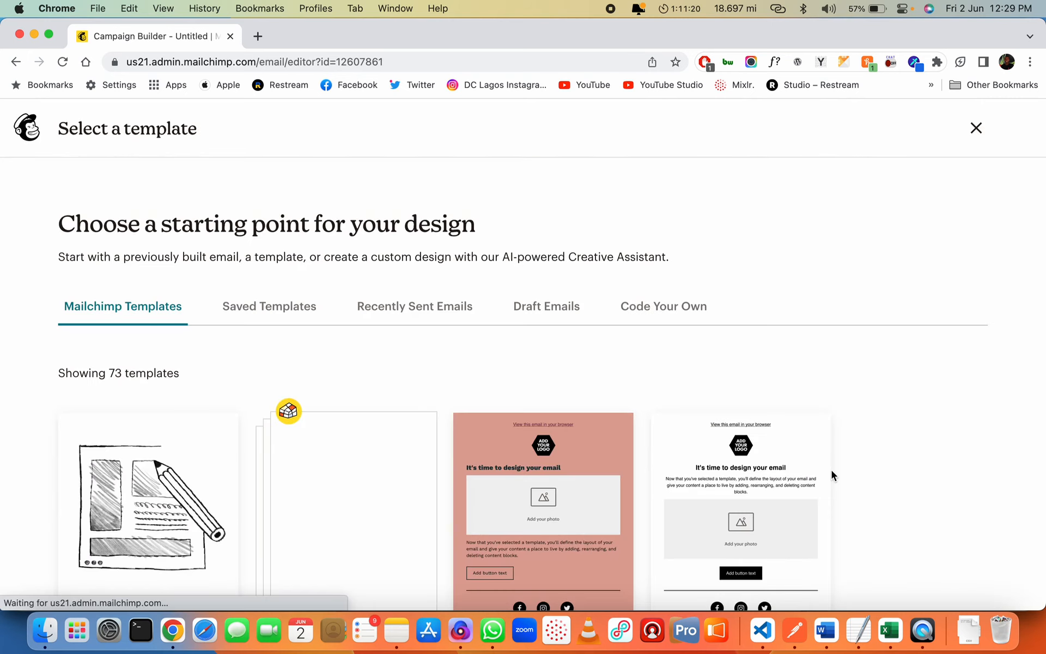
pyautogui.scroll(-20, 832, 472)
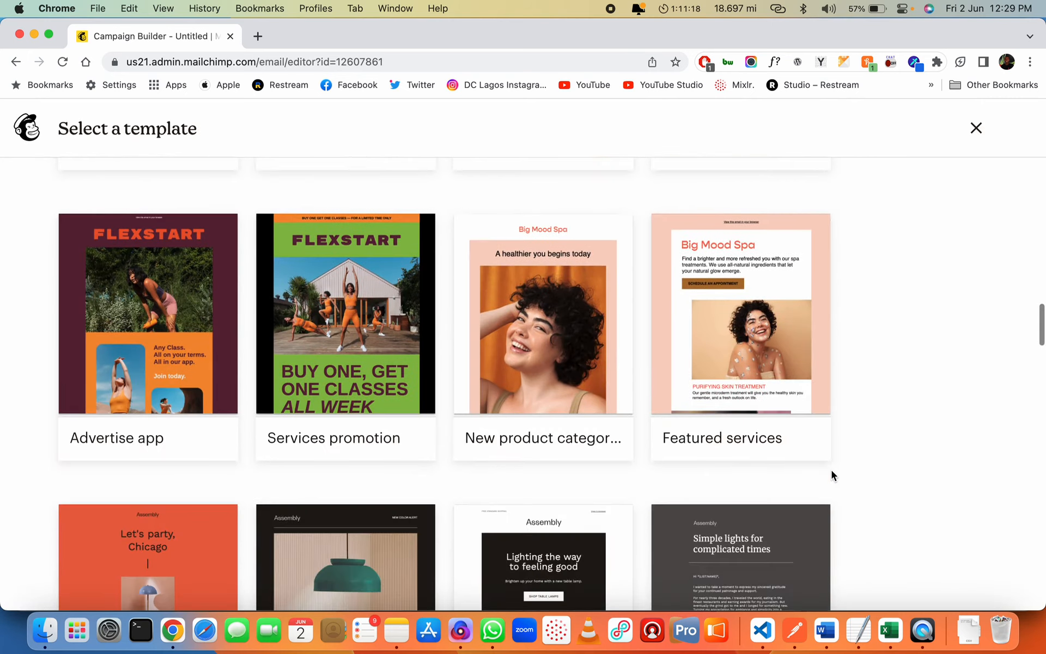
pyautogui.scroll(-10, 832, 472)
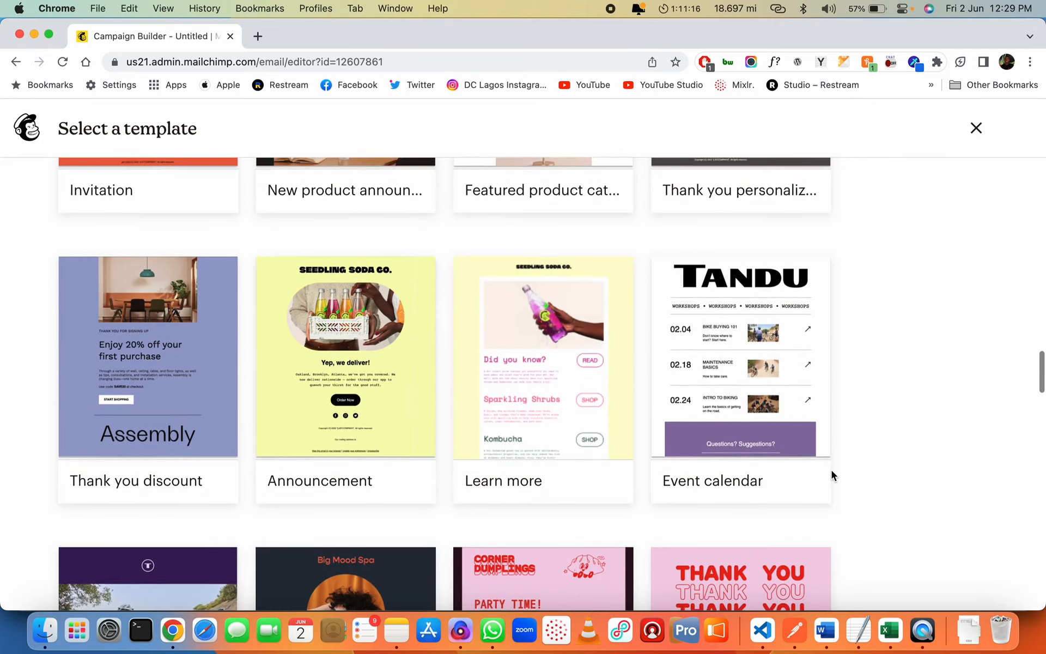
pyautogui.scroll(-2, 832, 476)
pyautogui.scroll(-7, 832, 475)
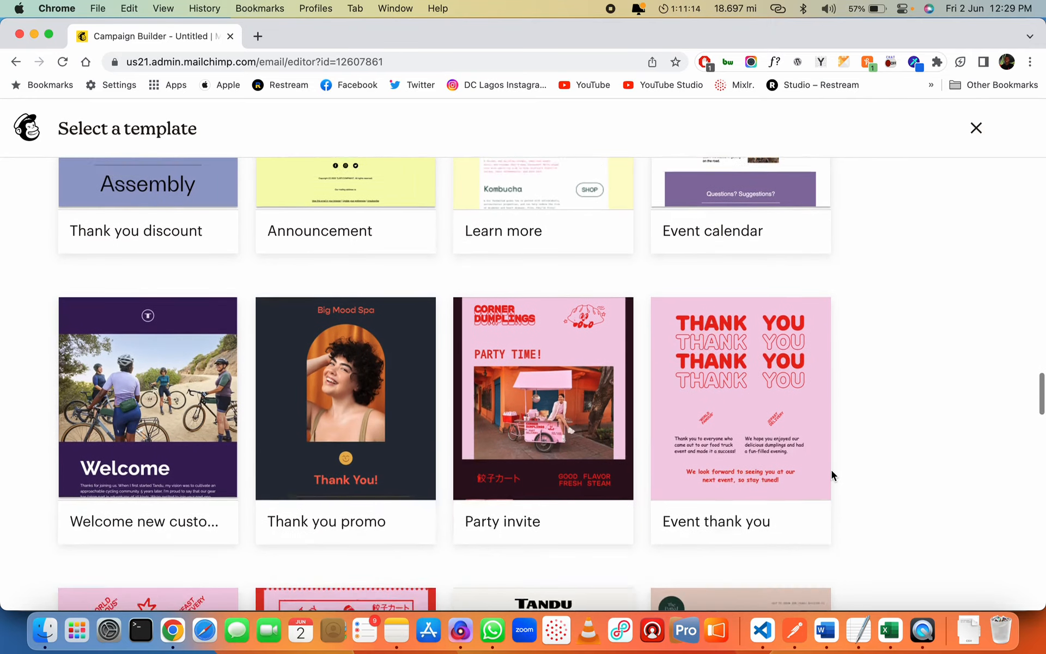
pyautogui.scroll(-2, 832, 474)
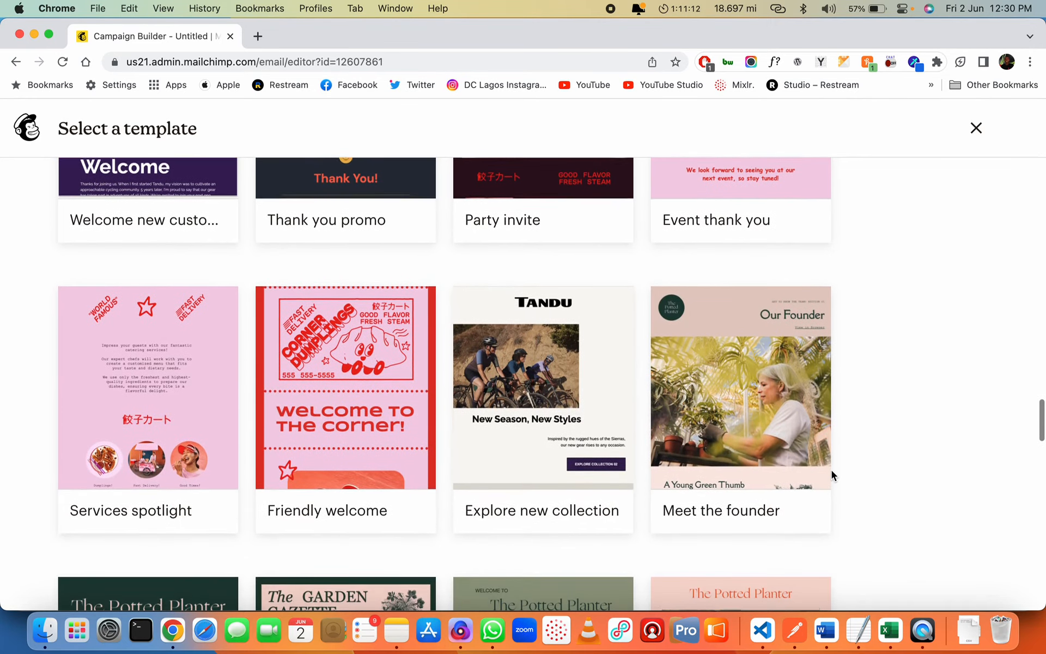
pyautogui.scroll(-3, 832, 475)
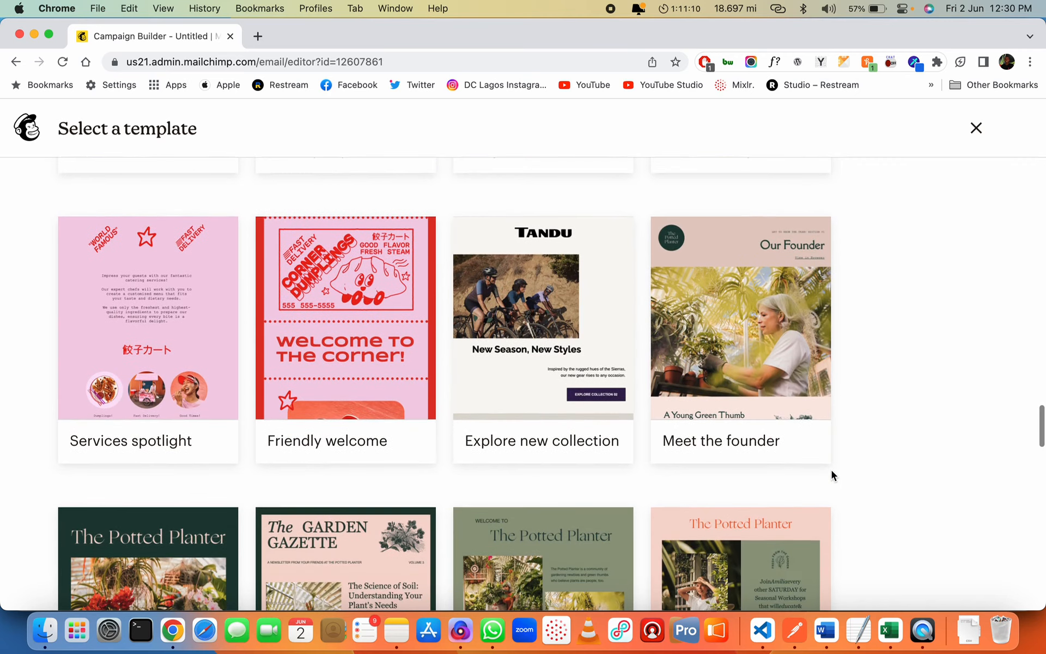
pyautogui.scroll(5, 832, 475)
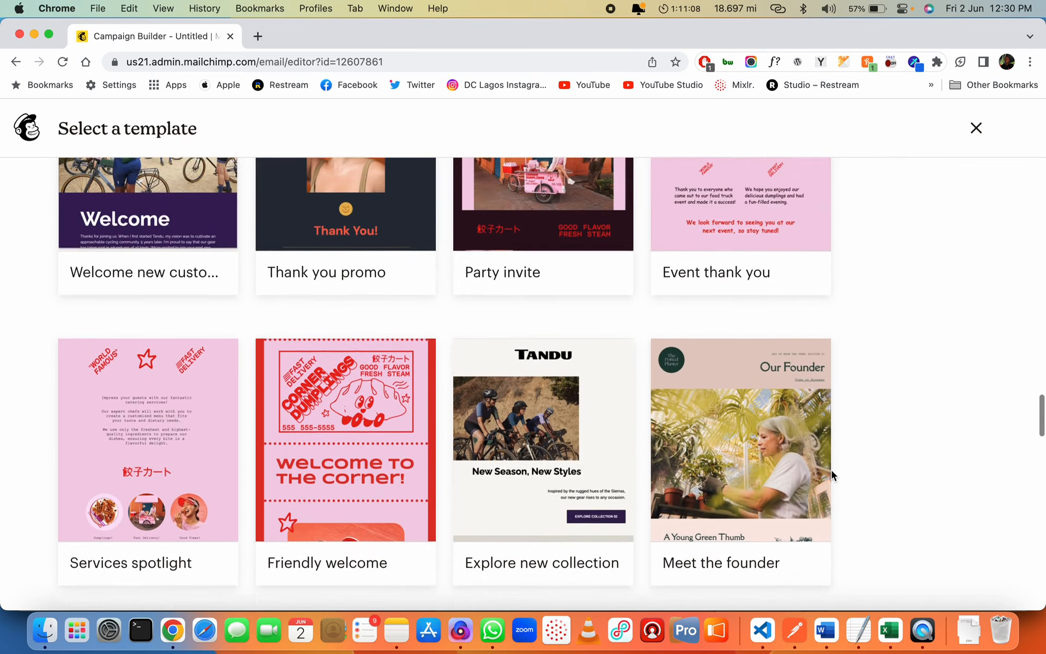
pyautogui.scroll(-3, 832, 475)
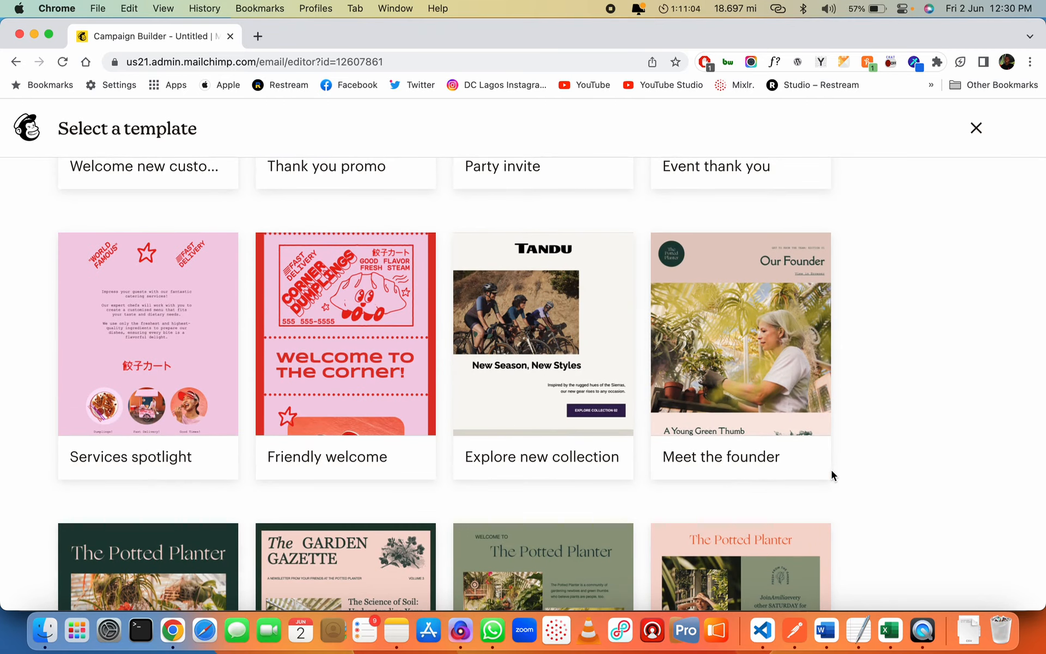
pyautogui.scroll(-3, 831, 470)
pyautogui.scroll(-6, 884, 492)
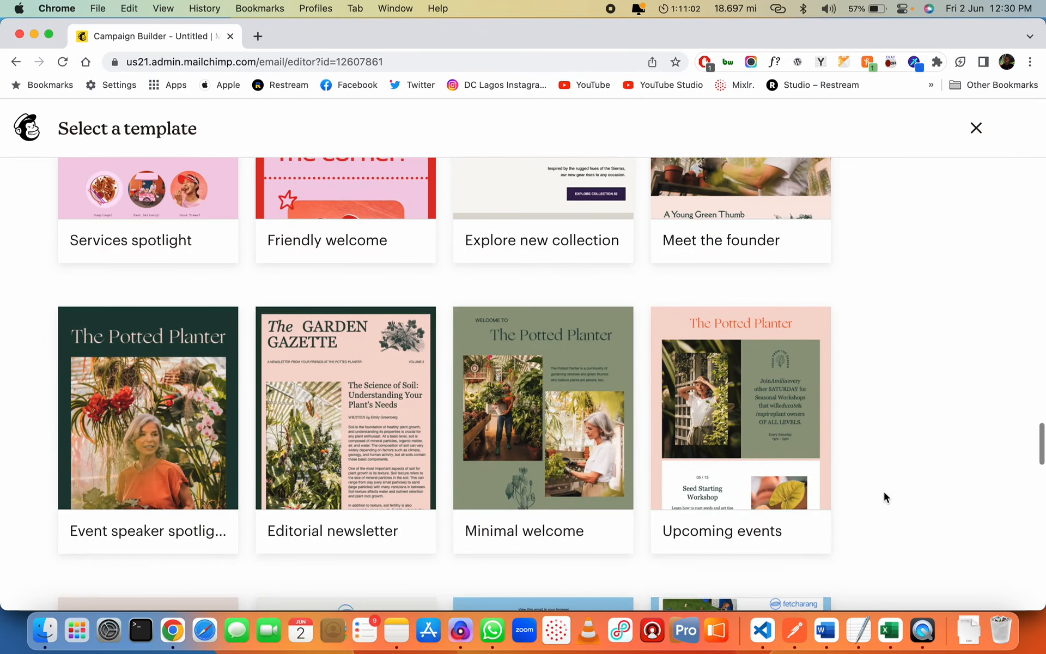
pyautogui.scroll(-6, 884, 492)
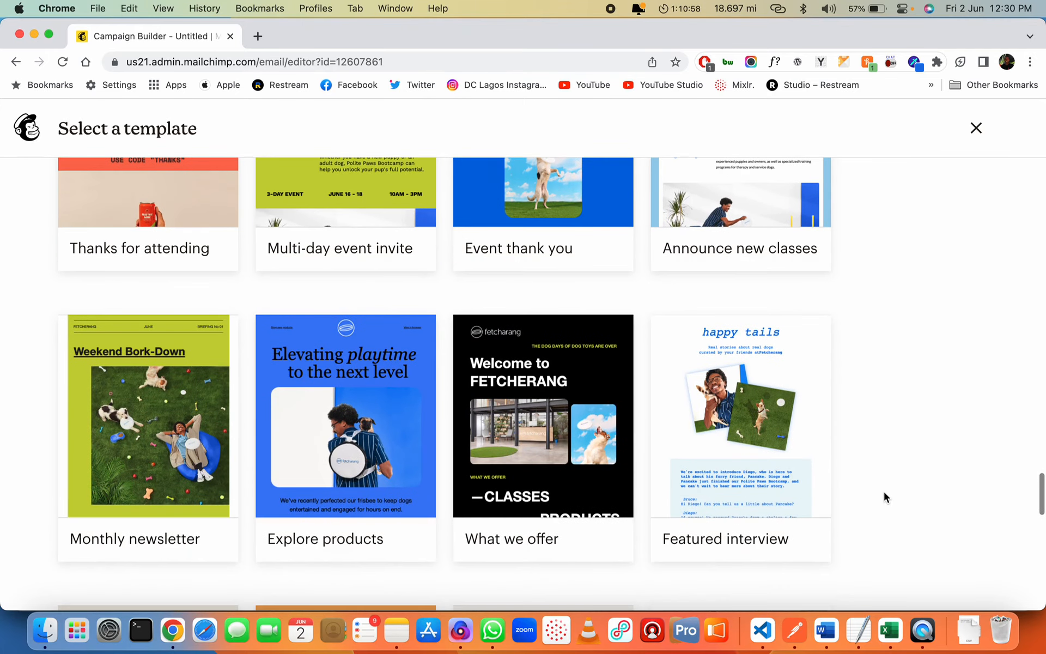
pyautogui.scroll(-3, 884, 492)
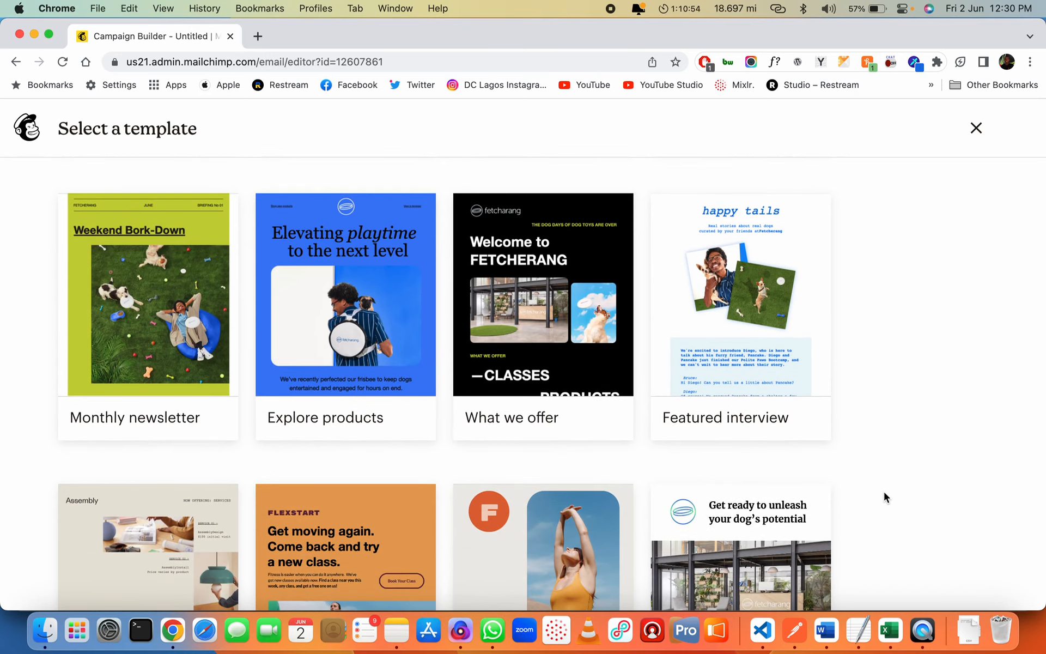
pyautogui.scroll(-3, 884, 492)
pyautogui.scroll(-2, 884, 491)
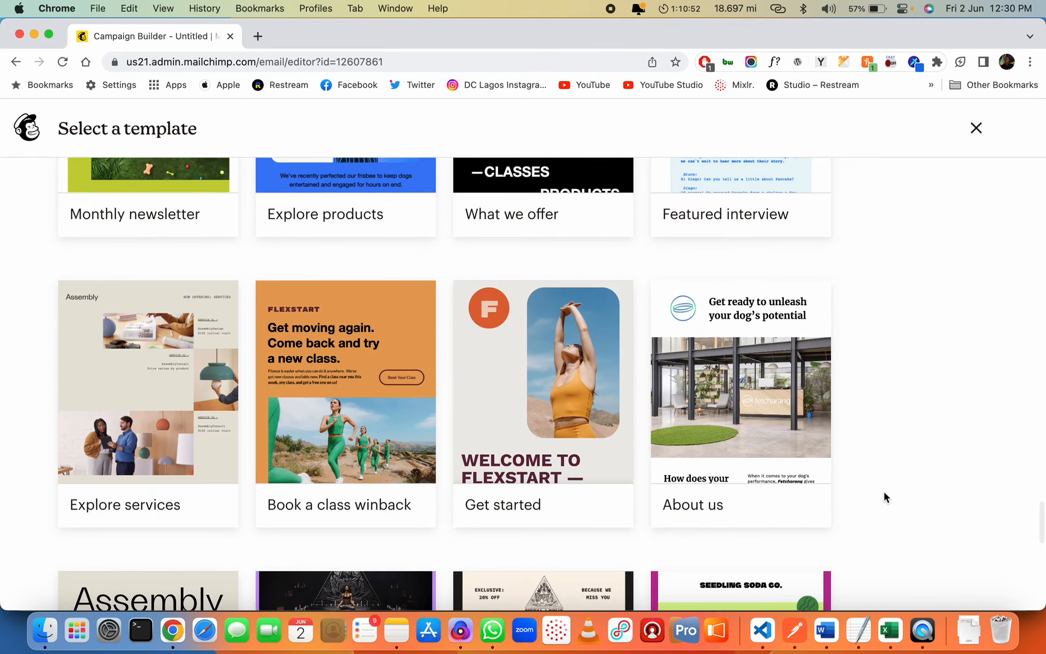
pyautogui.scroll(-2, 884, 492)
pyautogui.scroll(-6, 884, 491)
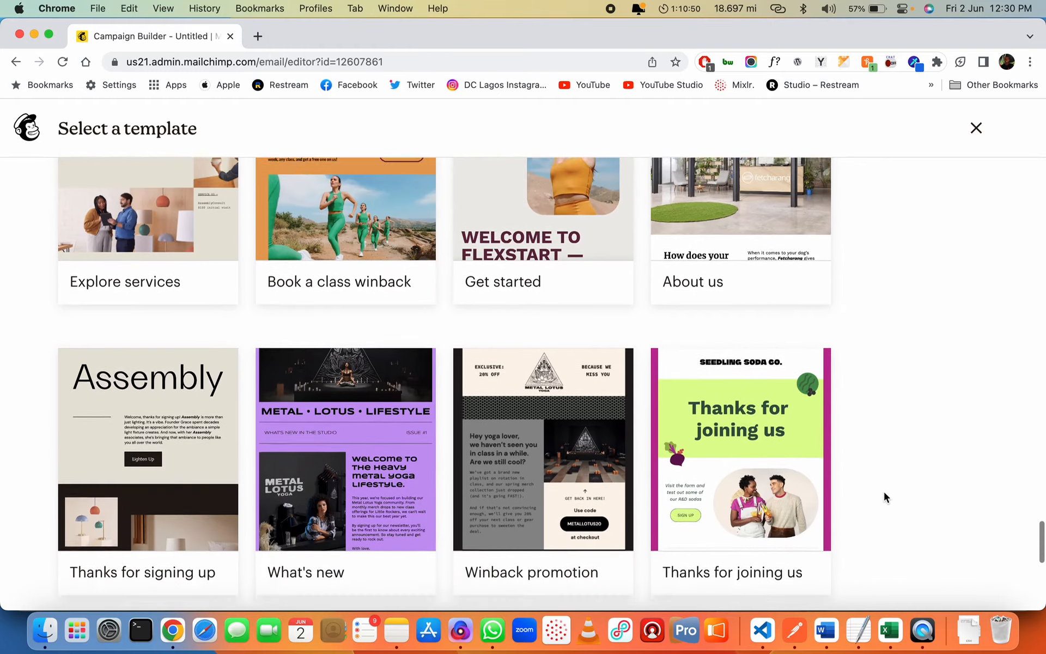
pyautogui.scroll(-7, 871, 541)
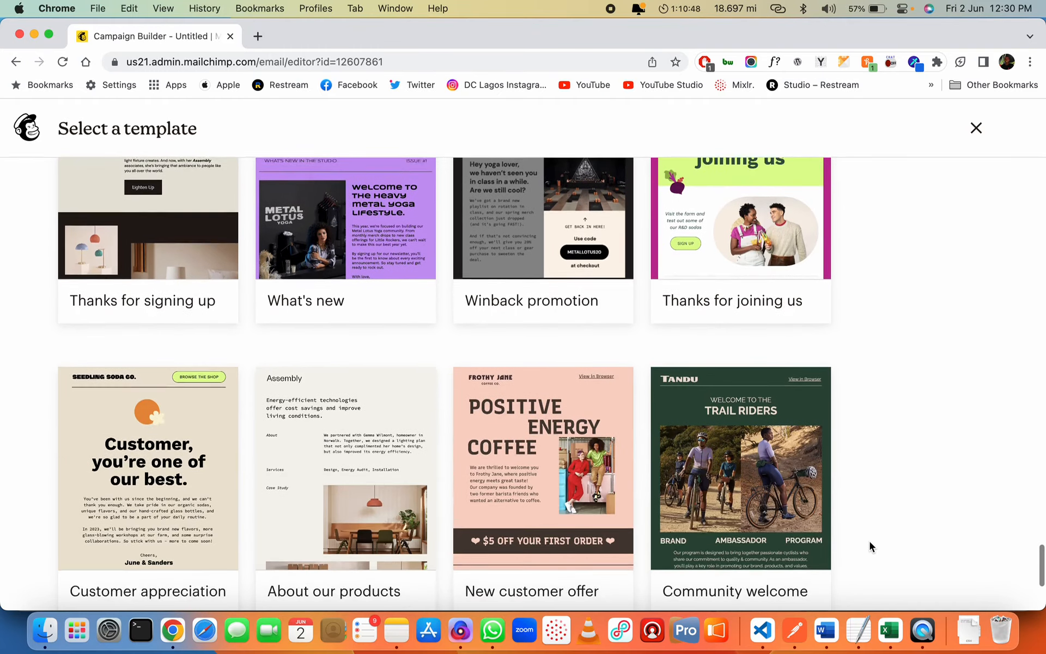
pyautogui.scroll(-7, 870, 542)
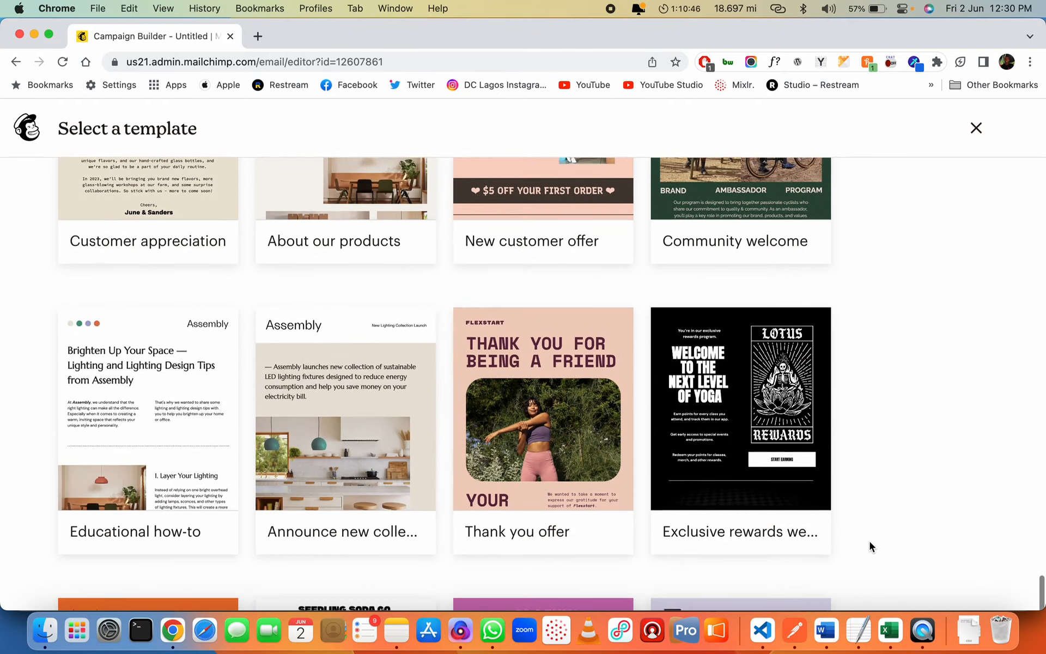
pyautogui.scroll(-2, 870, 541)
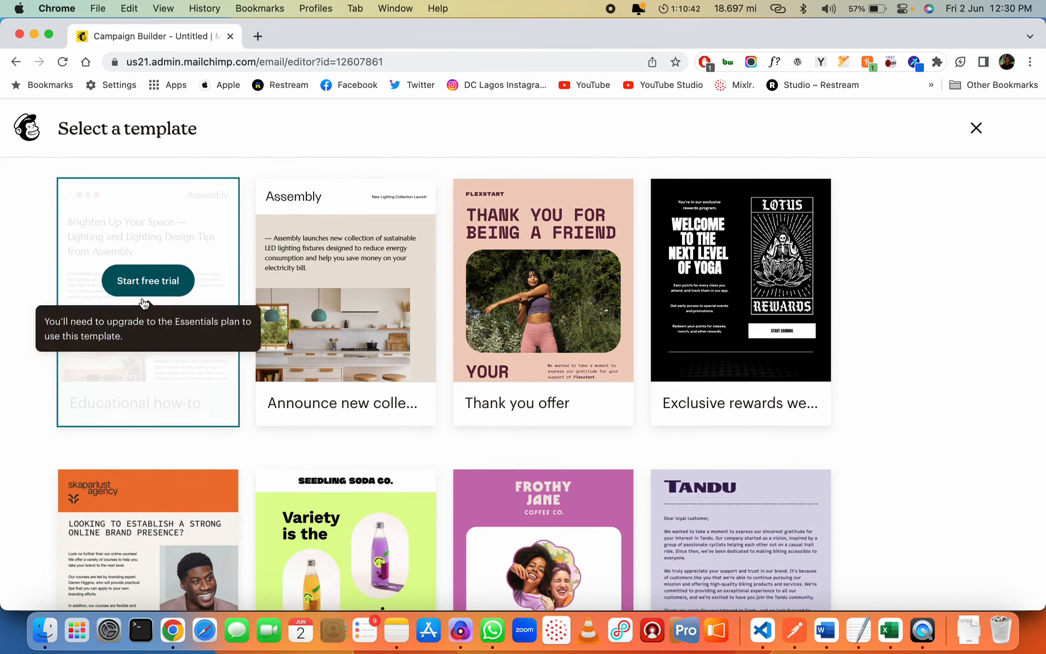
pyautogui.scroll(-1, 913, 500)
pyautogui.scroll(-9, 913, 495)
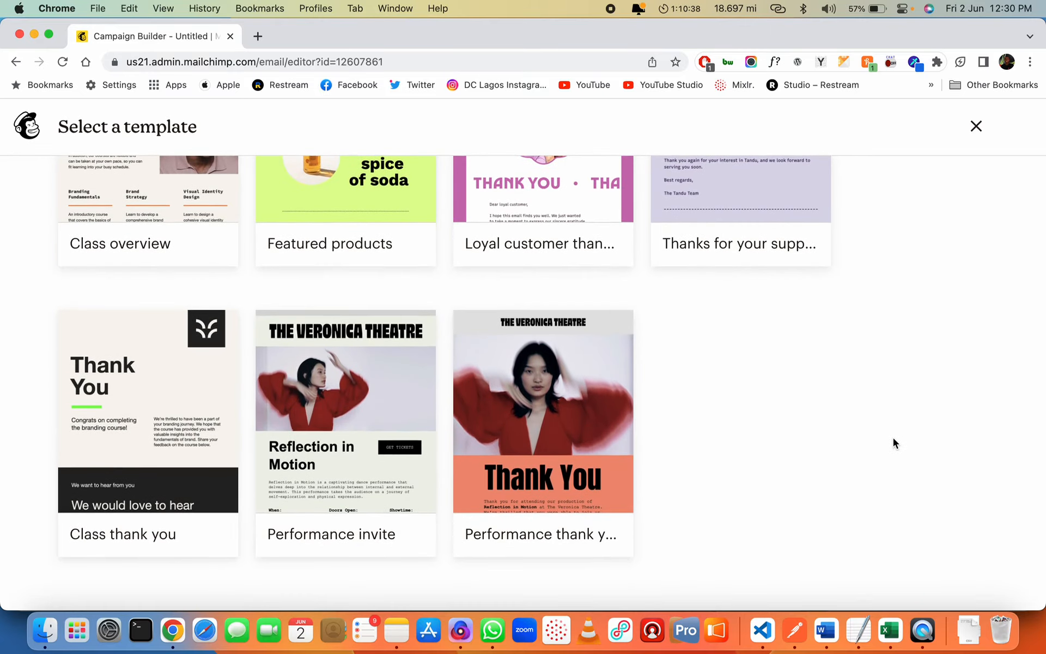
pyautogui.moveTo(193, 399)
pyautogui.click(153, 459)
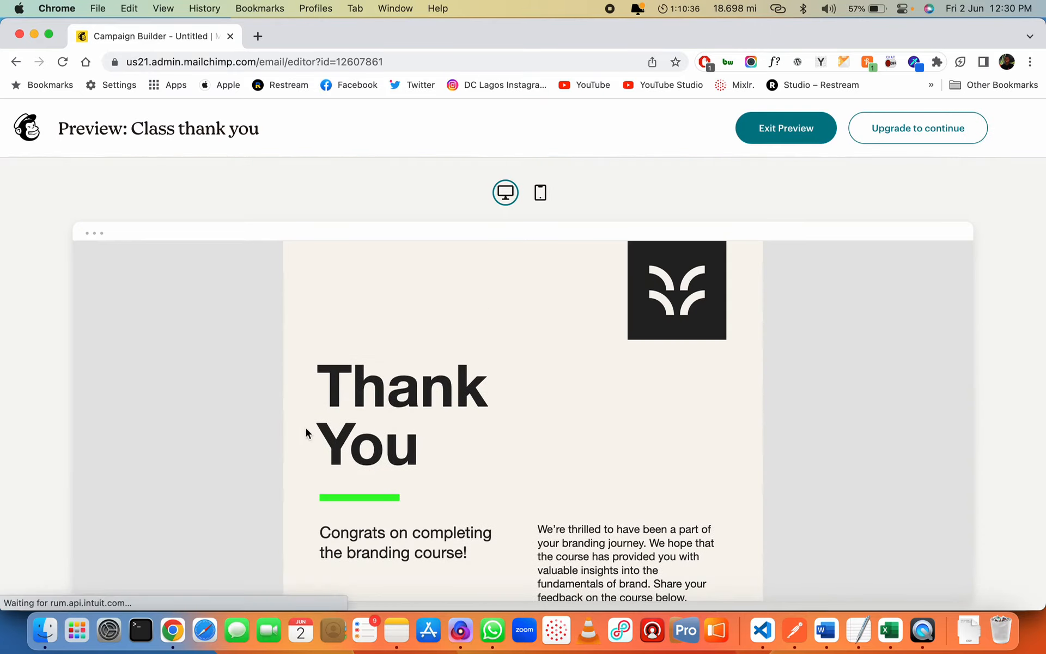
pyautogui.scroll(-15, 466, 449)
pyautogui.scroll(15, 465, 449)
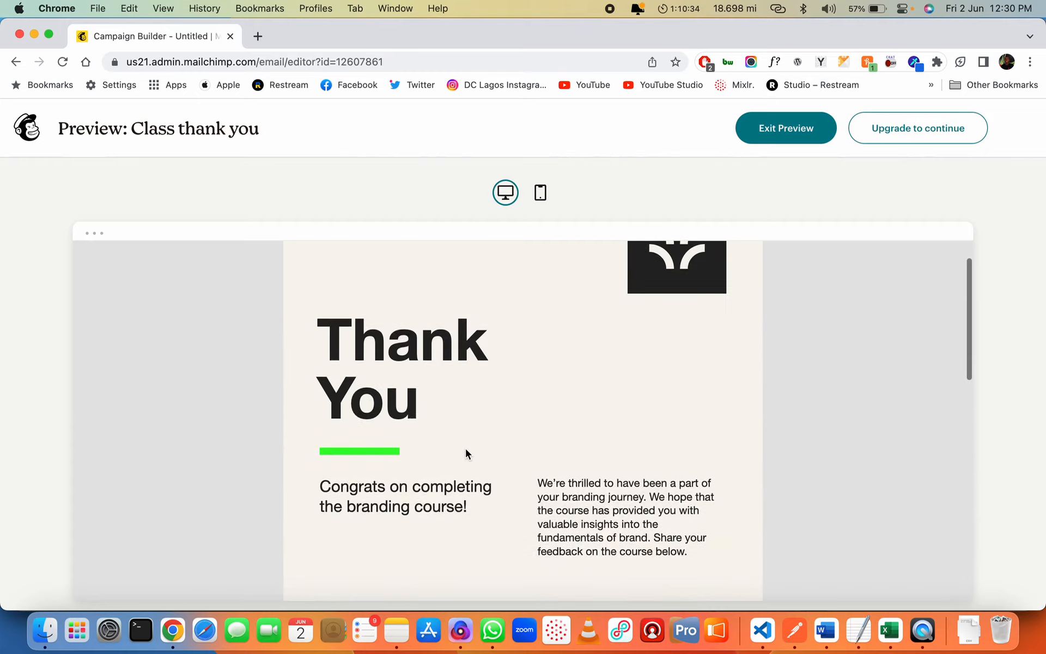
pyautogui.click(813, 131)
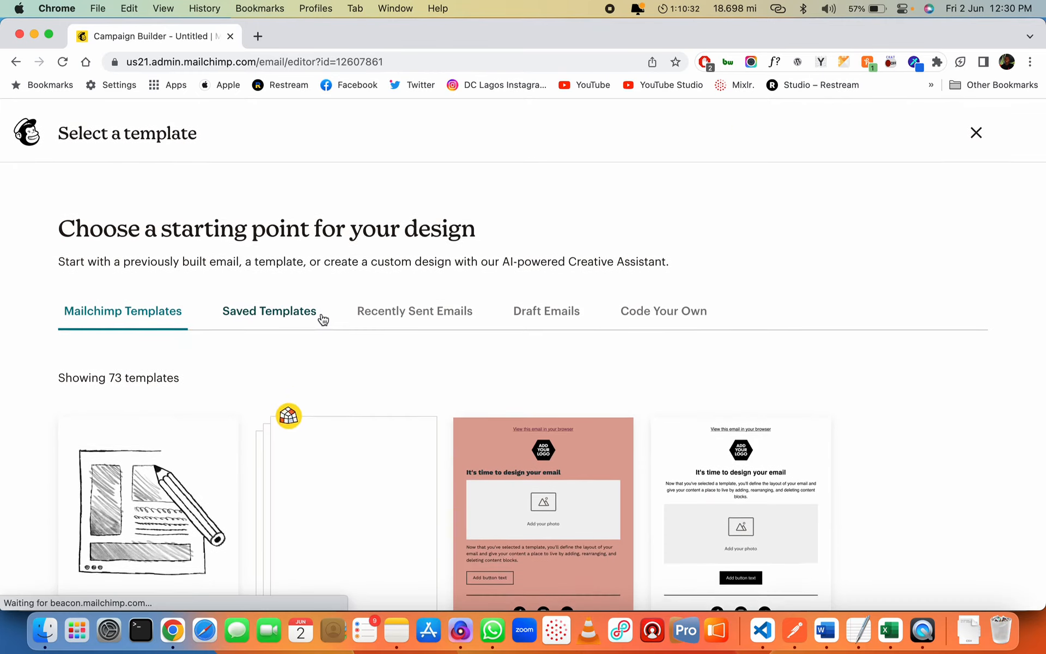
# Scroll the template page and open the Custom email designs (Creative Assistant) card
pyautogui.scroll(-10, 321, 312)
pyautogui.scroll(10, 322, 313)
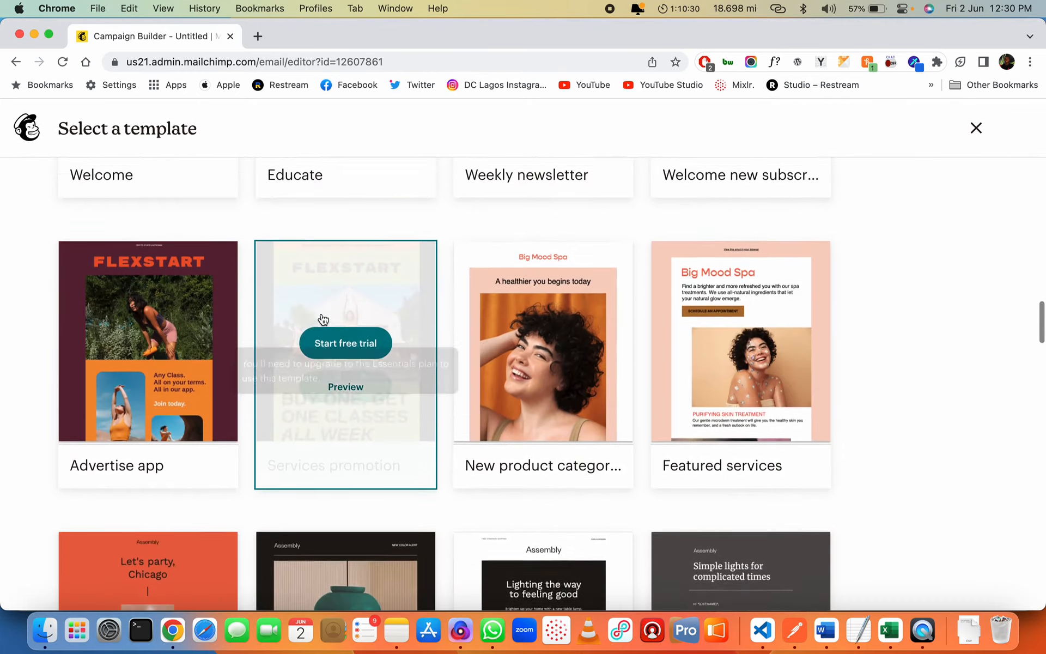
pyautogui.scroll(-5, 322, 313)
pyautogui.scroll(-8, 321, 312)
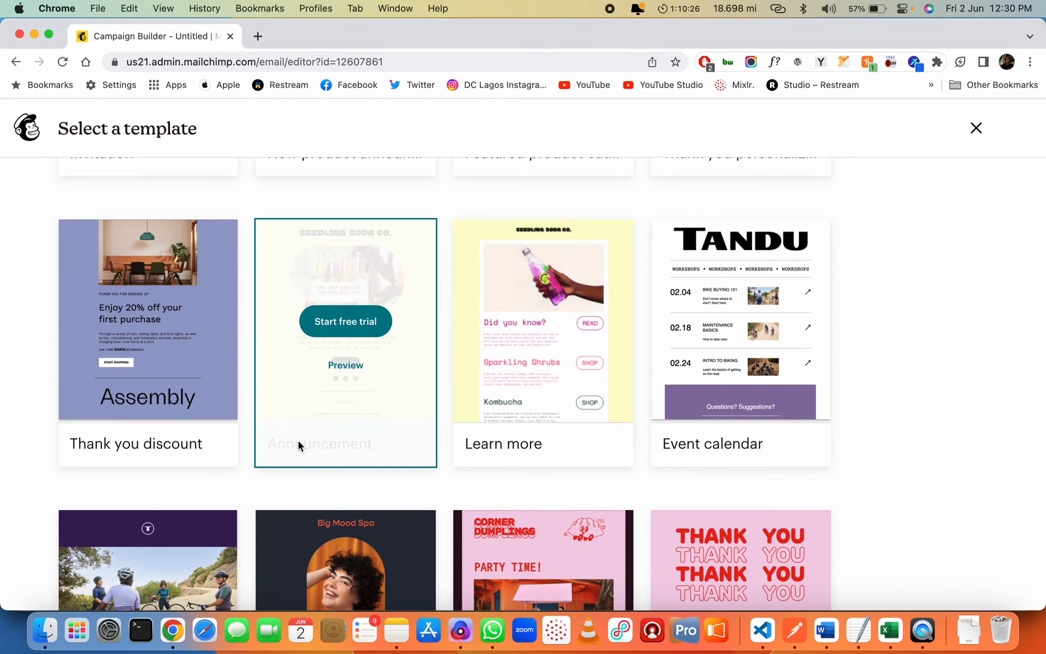
pyautogui.scroll(-4, 290, 417)
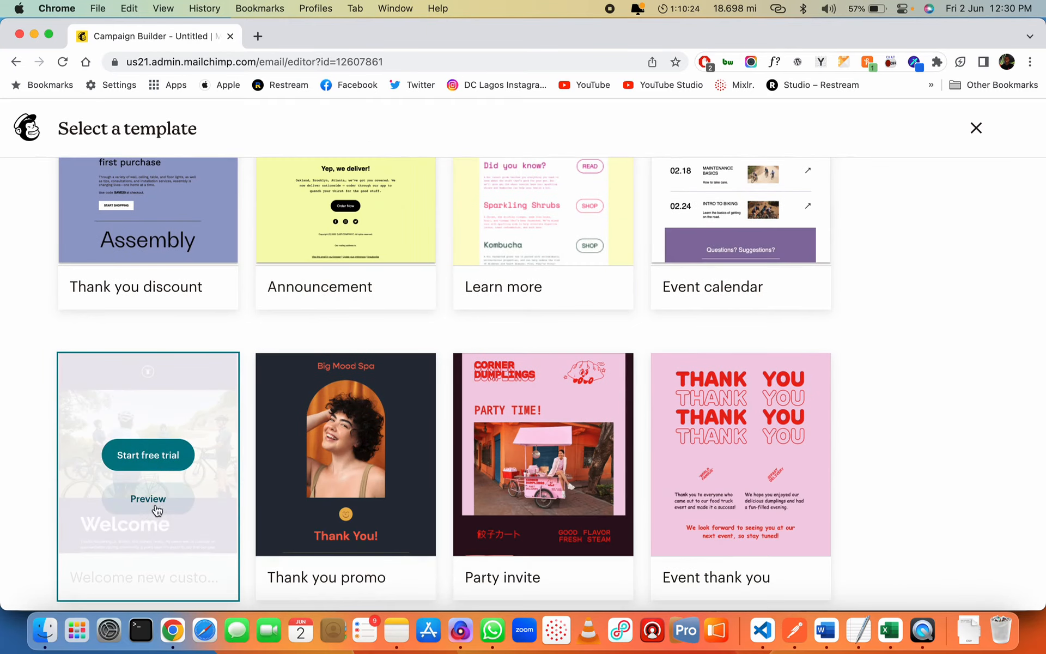
pyautogui.scroll(4, 167, 473)
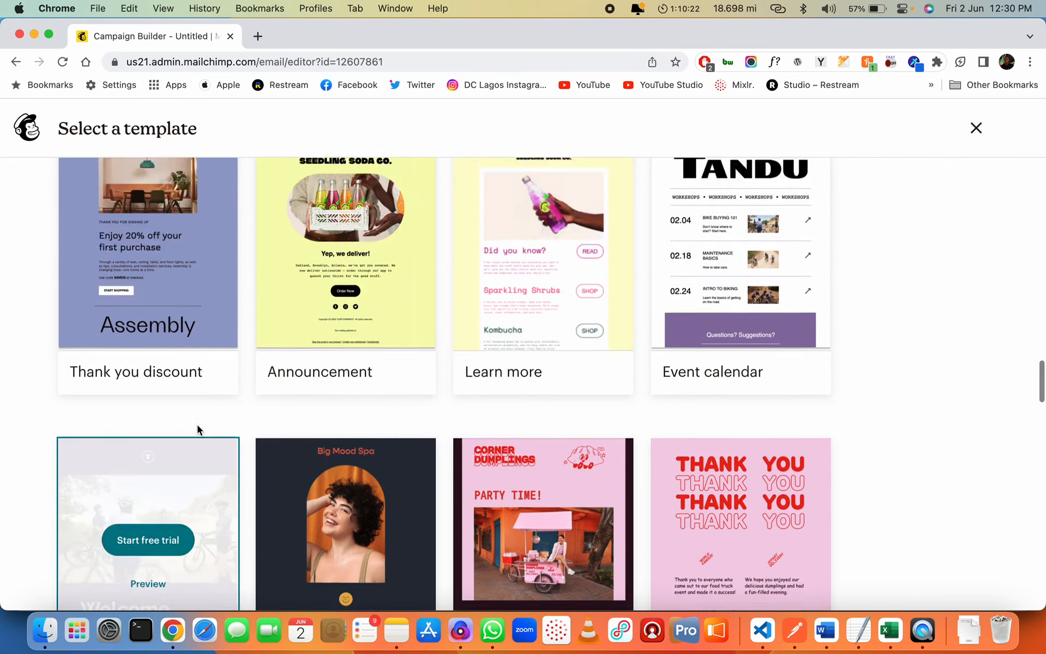
pyautogui.scroll(5, 201, 356)
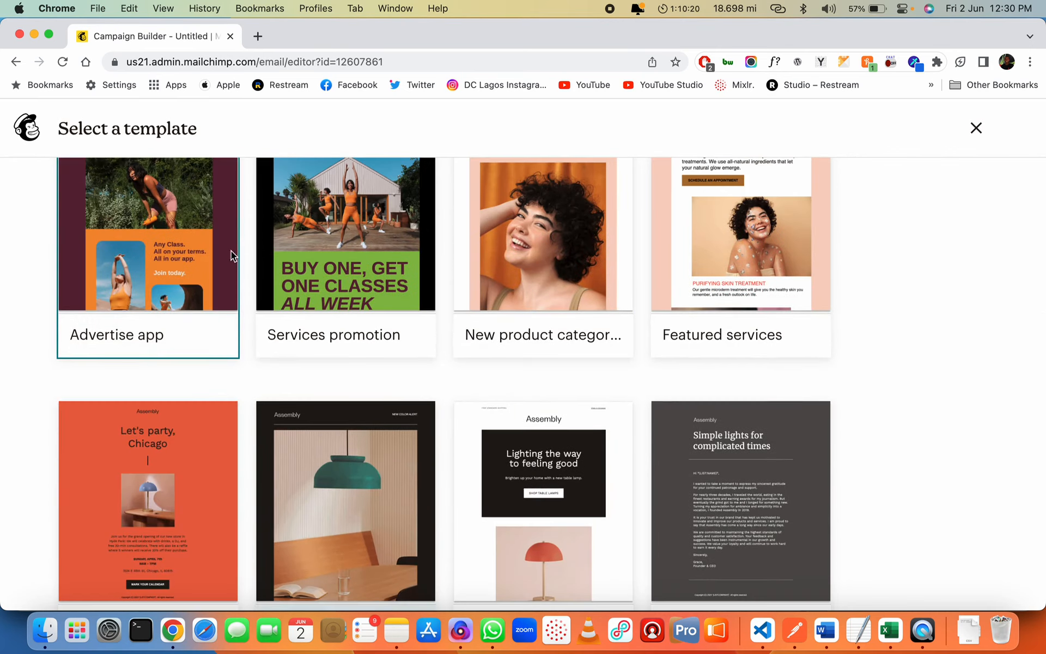
pyautogui.scroll(5, 155, 232)
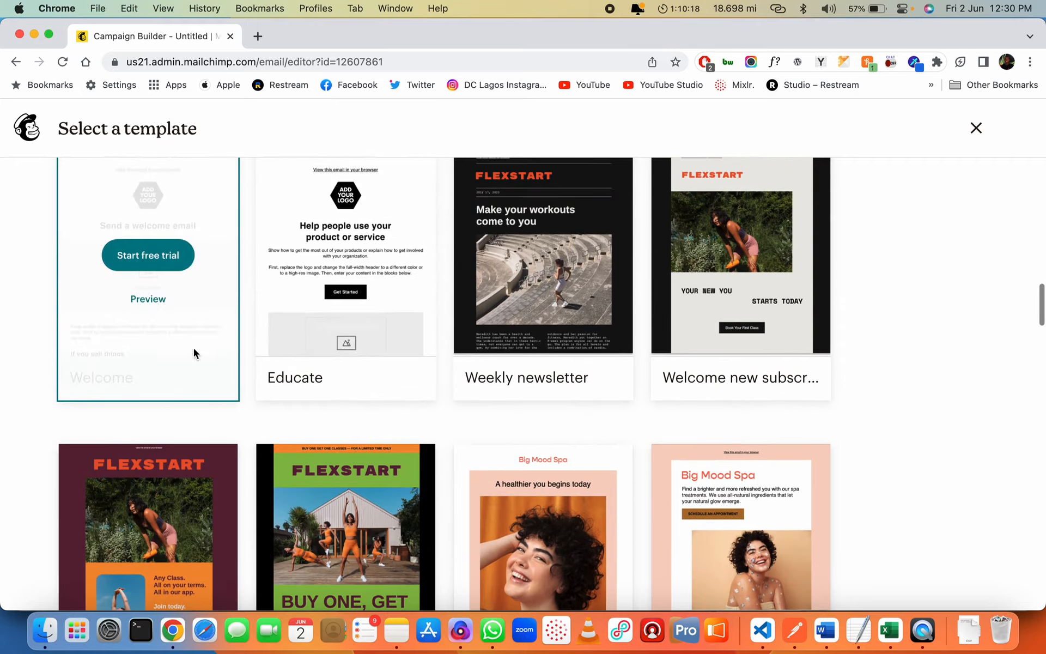
pyautogui.scroll(10, 322, 323)
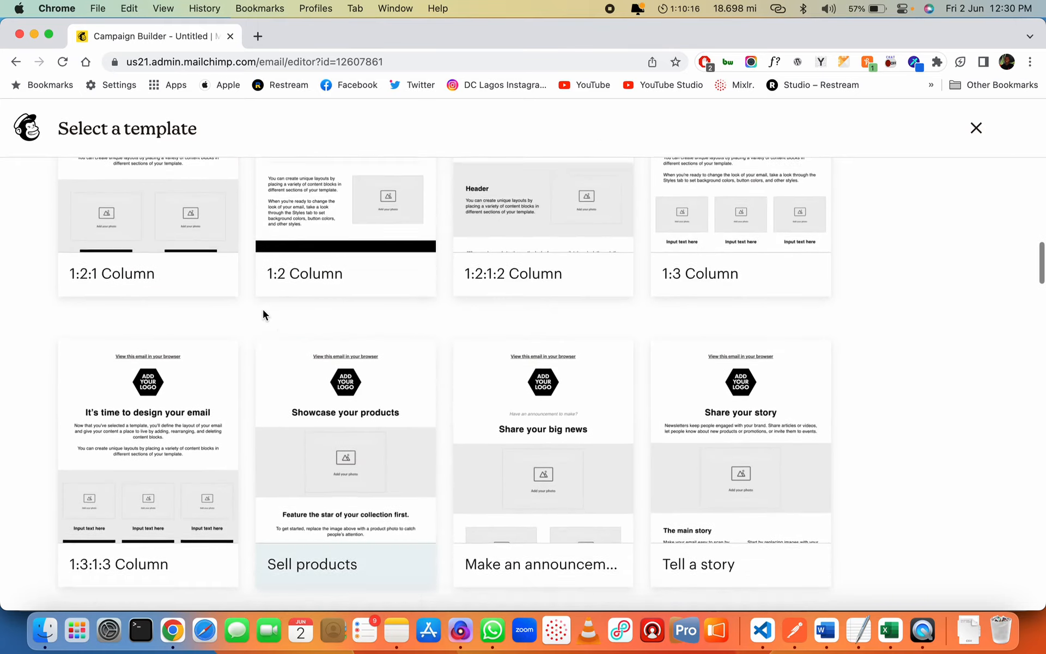
pyautogui.scroll(5, 165, 286)
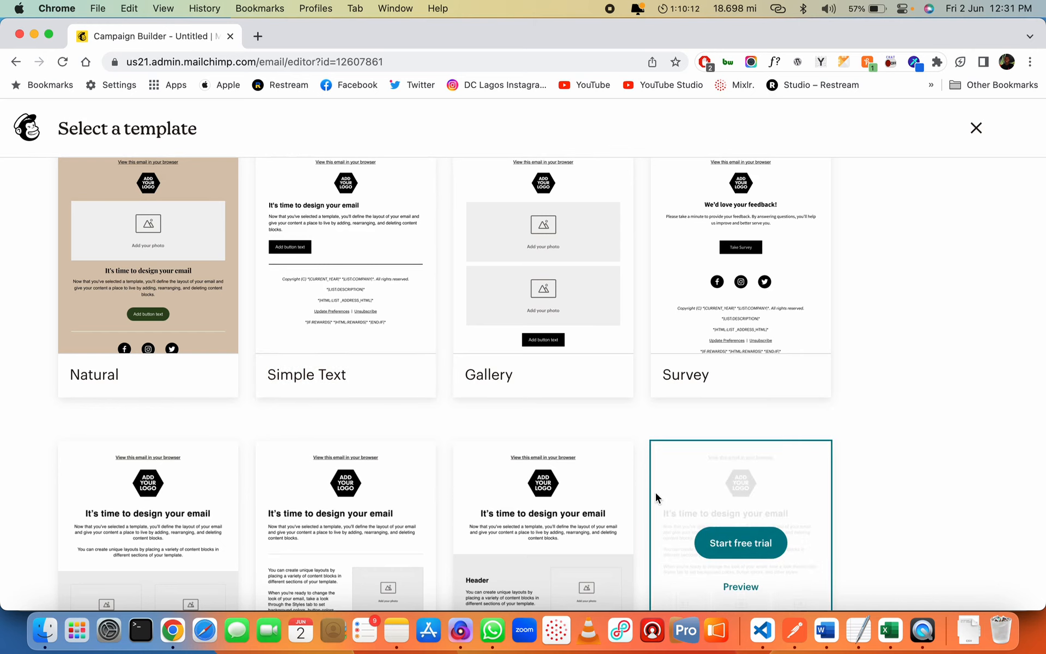
pyautogui.scroll(3, 444, 367)
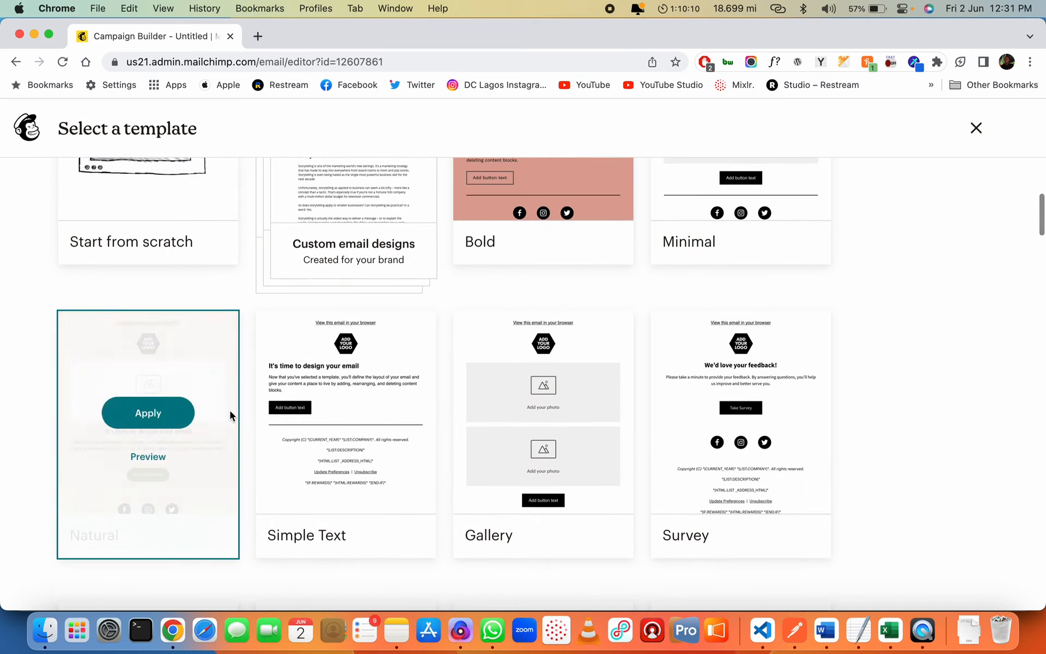
pyautogui.scroll(5, 556, 458)
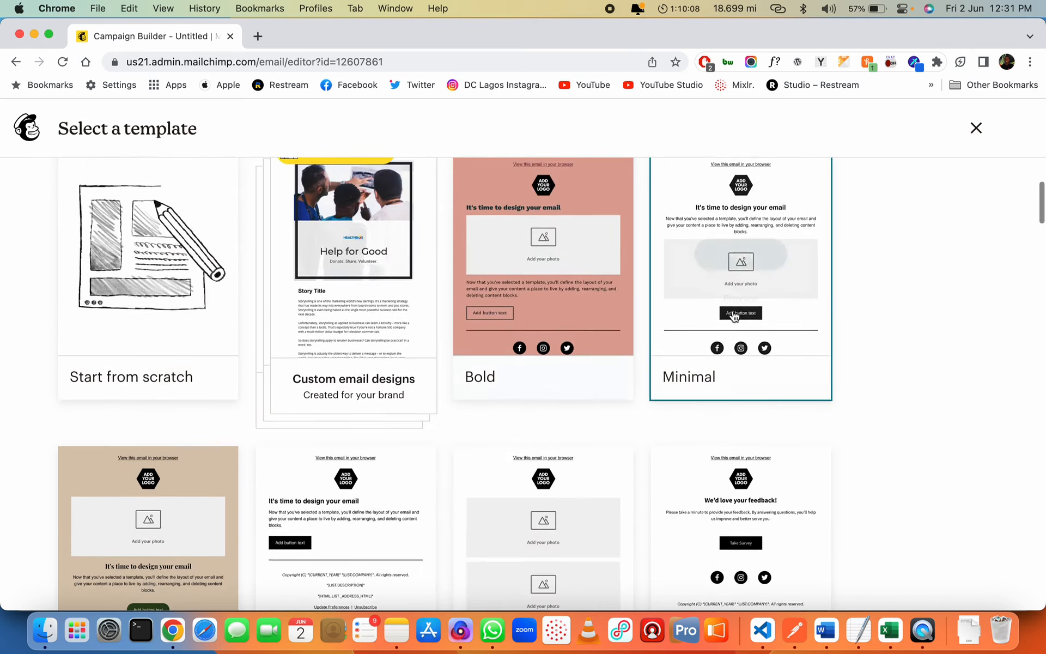
pyautogui.scroll(3, 443, 354)
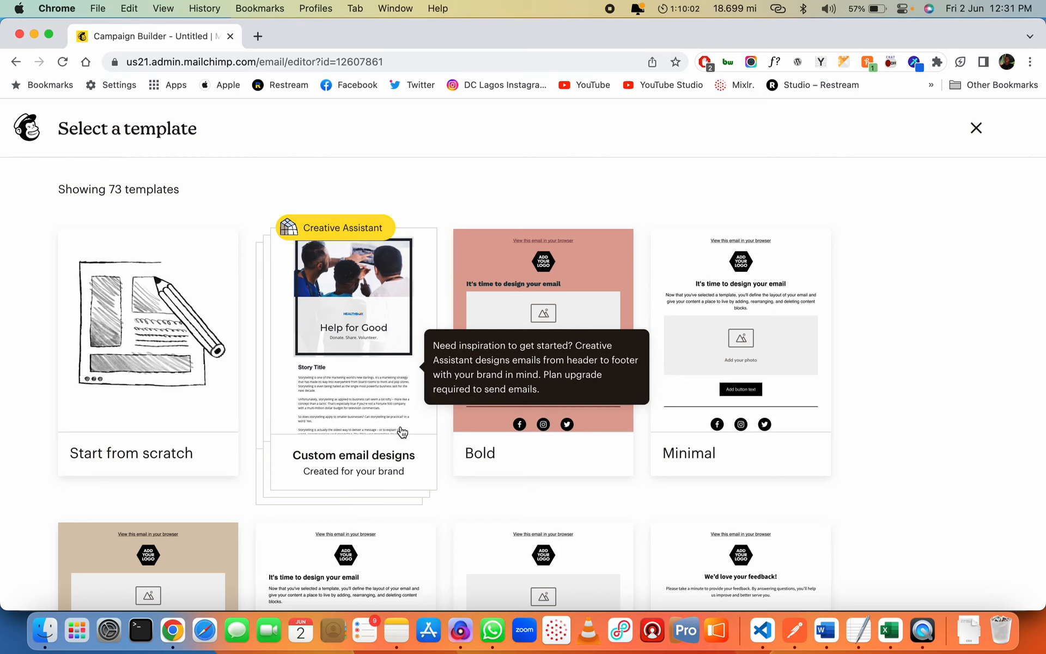
pyautogui.scroll(-2, 396, 434)
pyautogui.scroll(2, 384, 369)
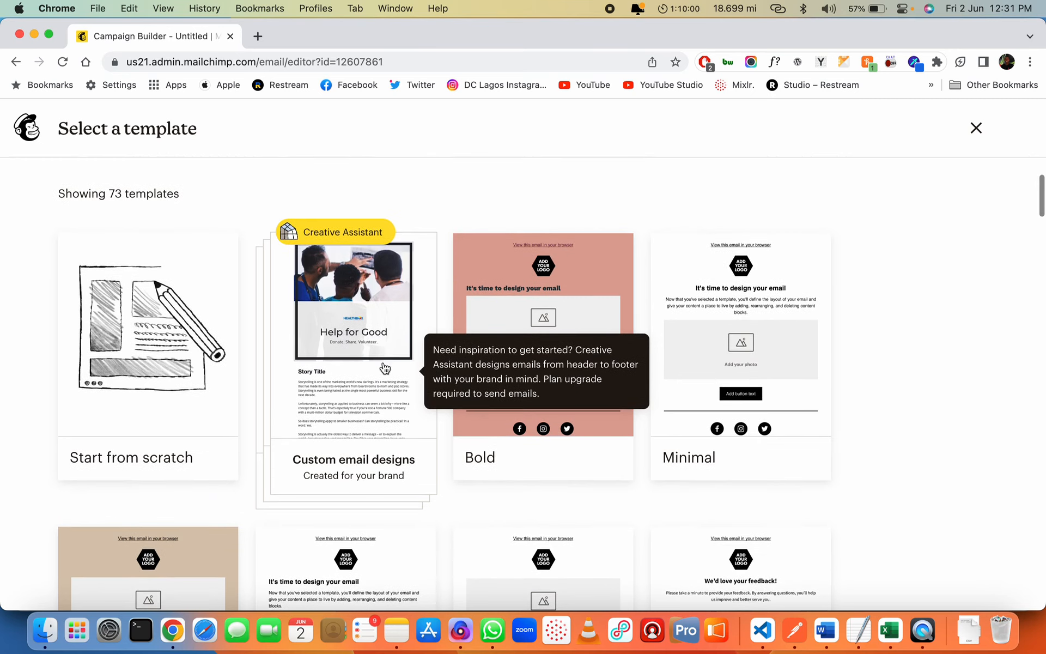
pyautogui.click(358, 376)
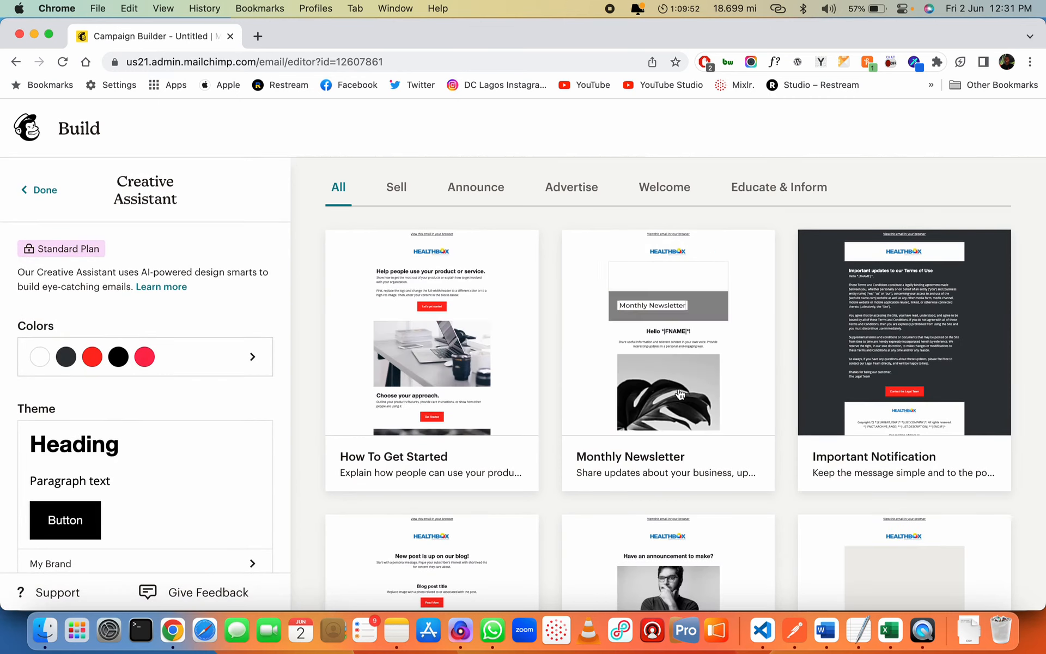
pyautogui.scroll(-5, 688, 397)
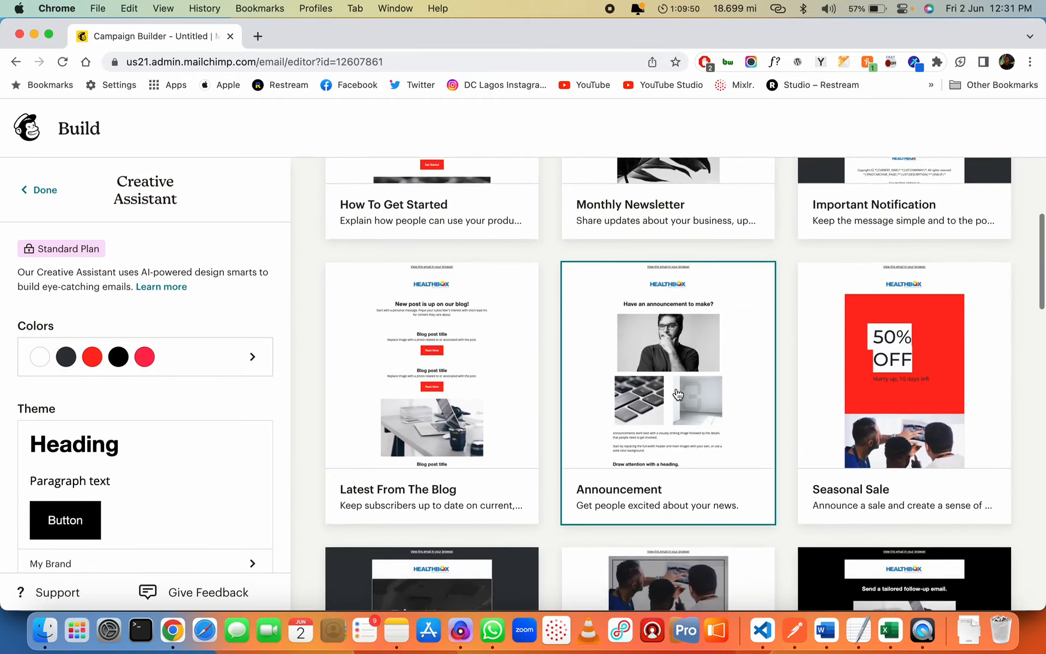
pyautogui.scroll(-20, 678, 394)
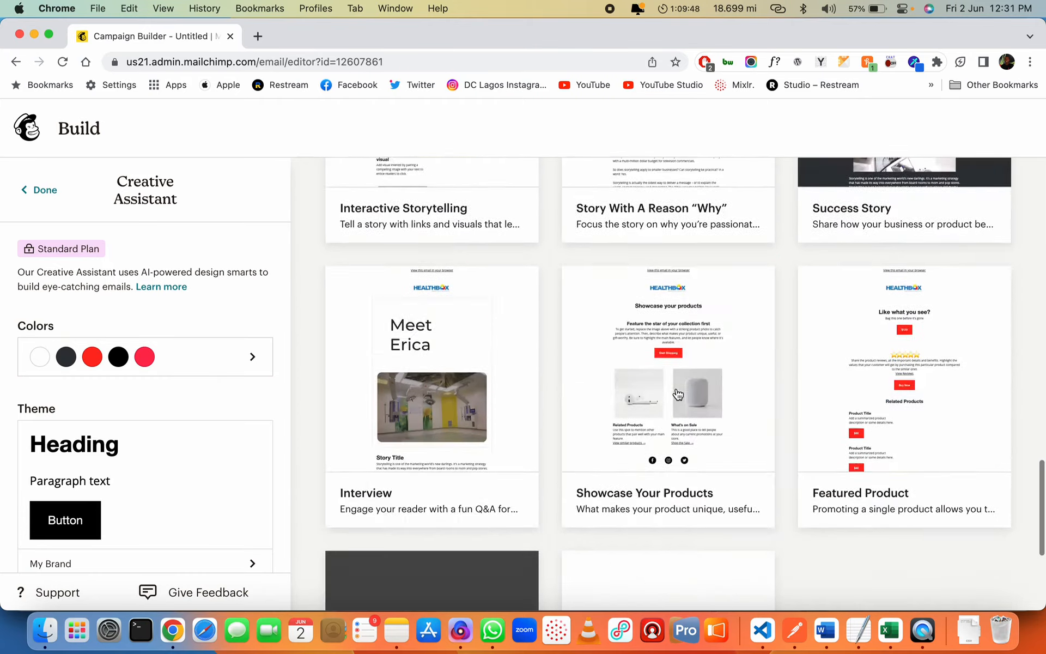
pyautogui.scroll(-5, 678, 394)
pyautogui.scroll(7, 755, 369)
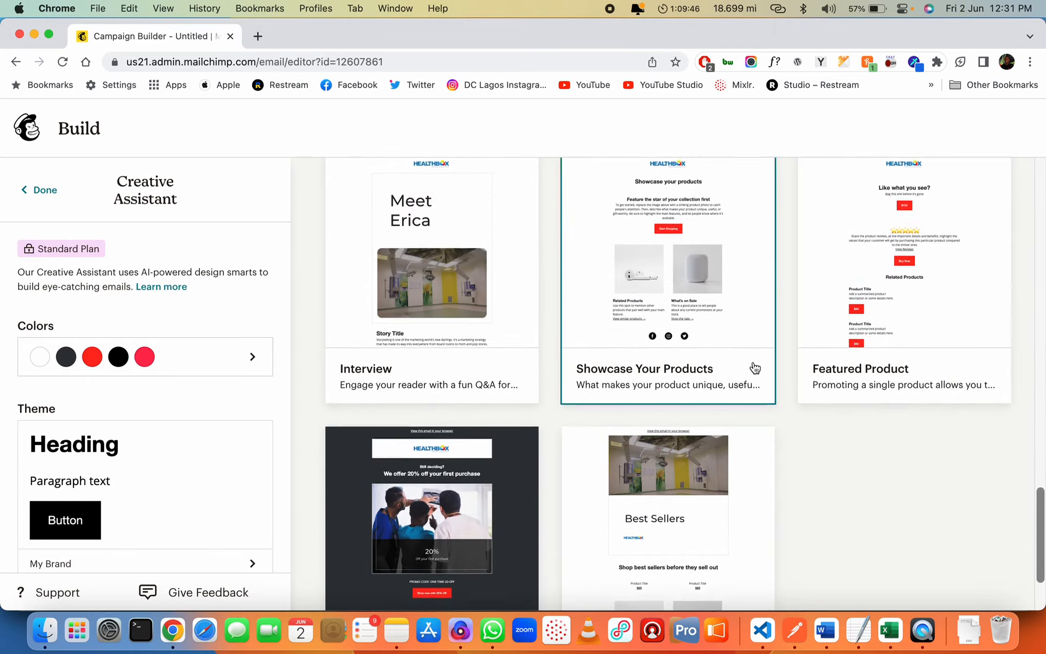
pyautogui.scroll(-2, 755, 369)
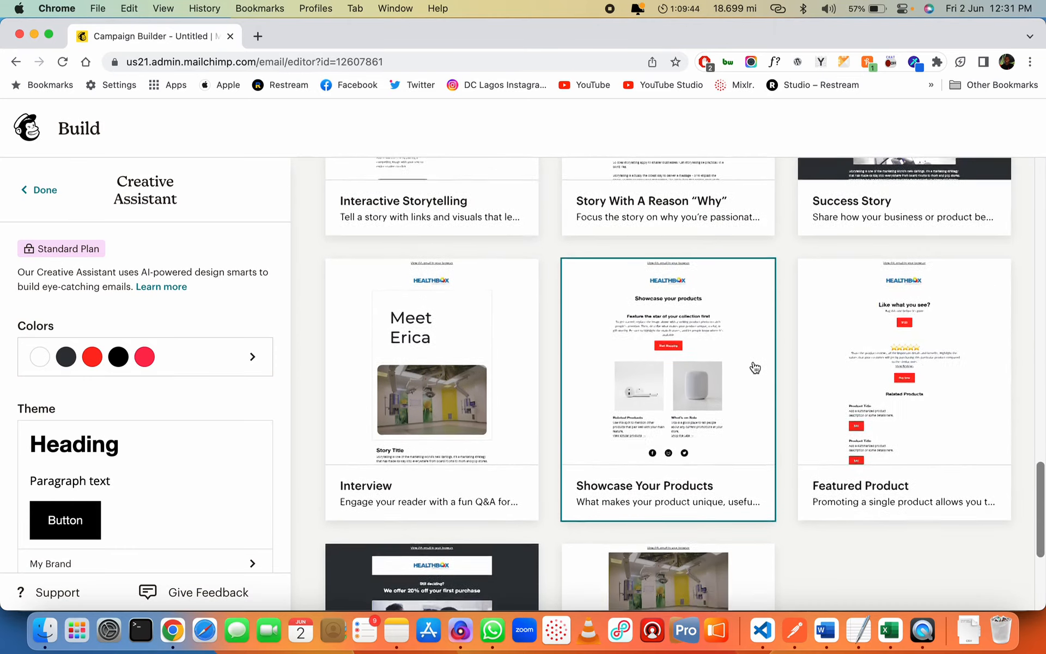
pyautogui.scroll(8, 755, 368)
pyautogui.scroll(-3, 755, 369)
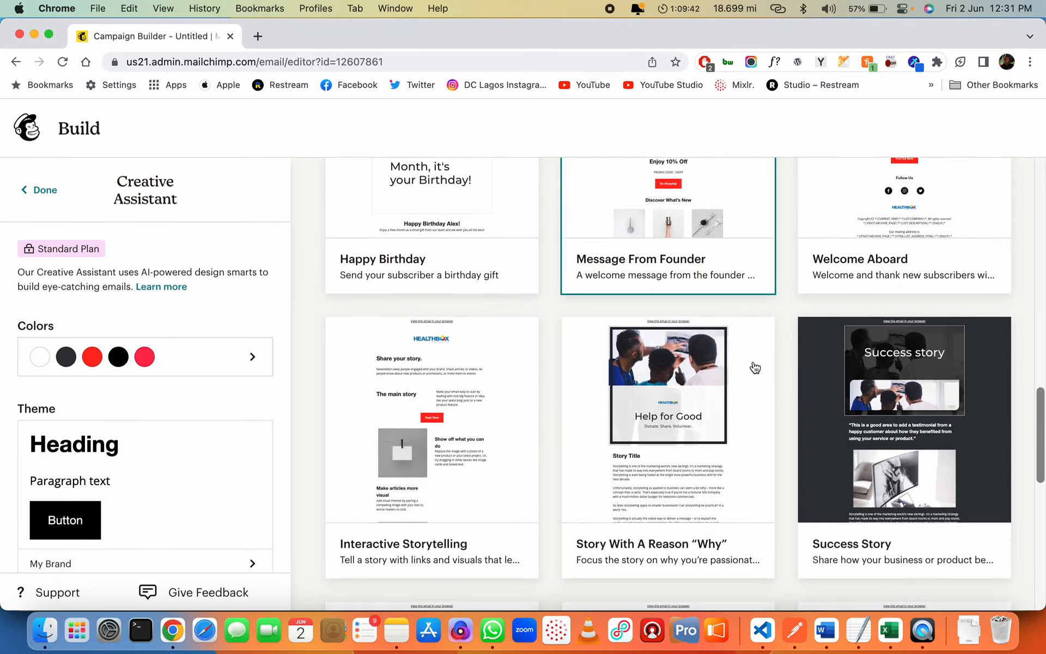
pyautogui.scroll(7, 755, 369)
pyautogui.scroll(9, 754, 368)
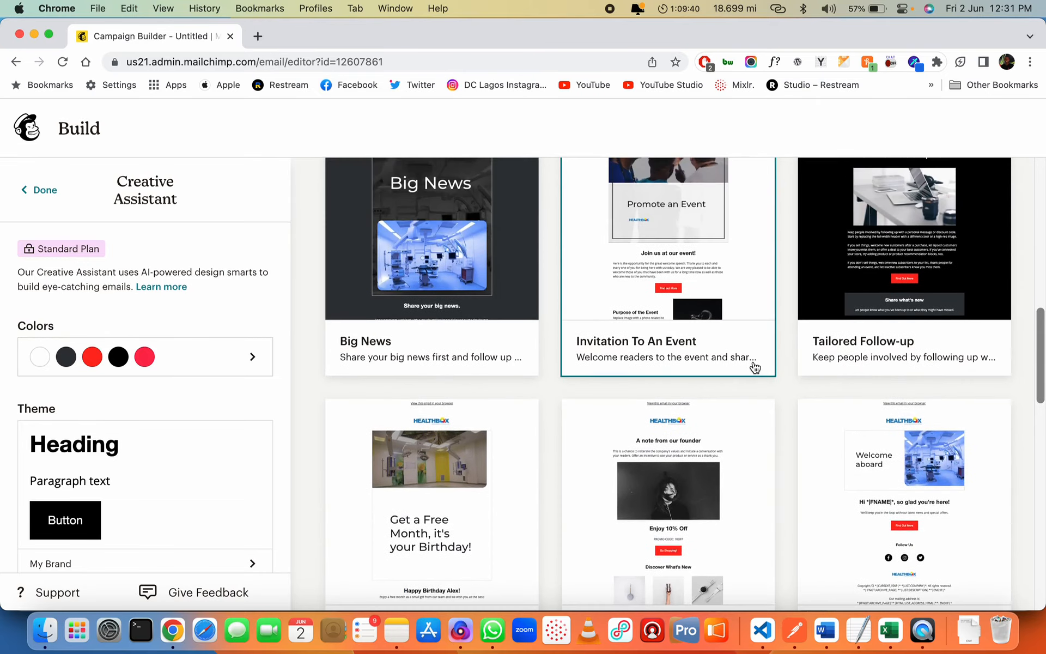
pyautogui.scroll(6, 753, 361)
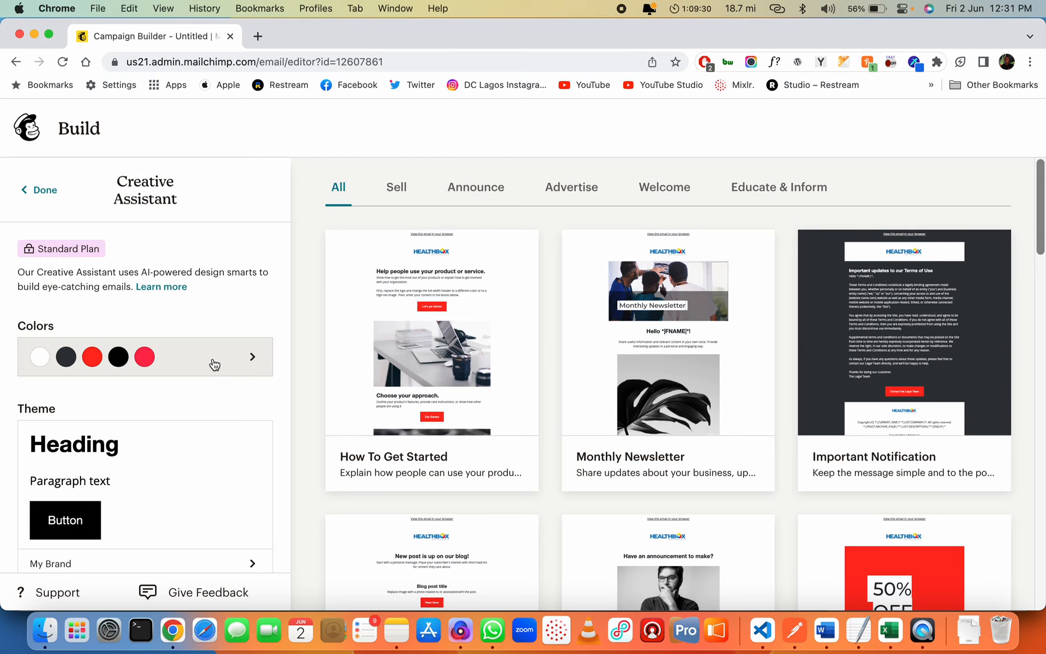
pyautogui.scroll(-3, 213, 364)
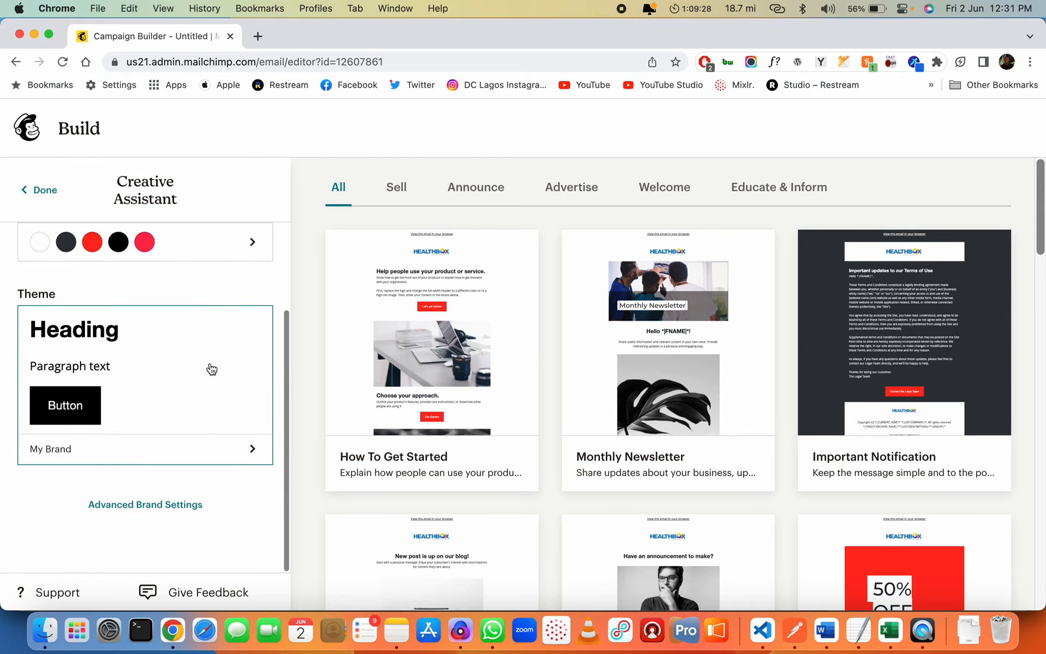
pyautogui.scroll(3, 211, 370)
pyautogui.scroll(-3, 206, 468)
pyautogui.scroll(3, 207, 467)
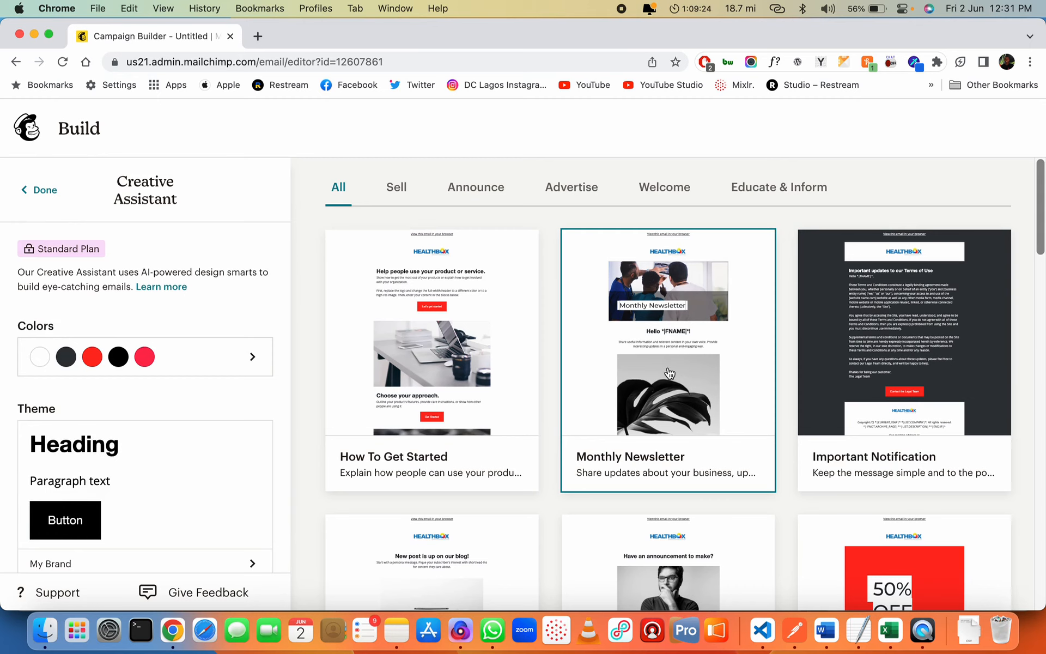
# Preview the Monthly Newsletter design, scrolling through it, then exit the preview
pyautogui.click(670, 373)
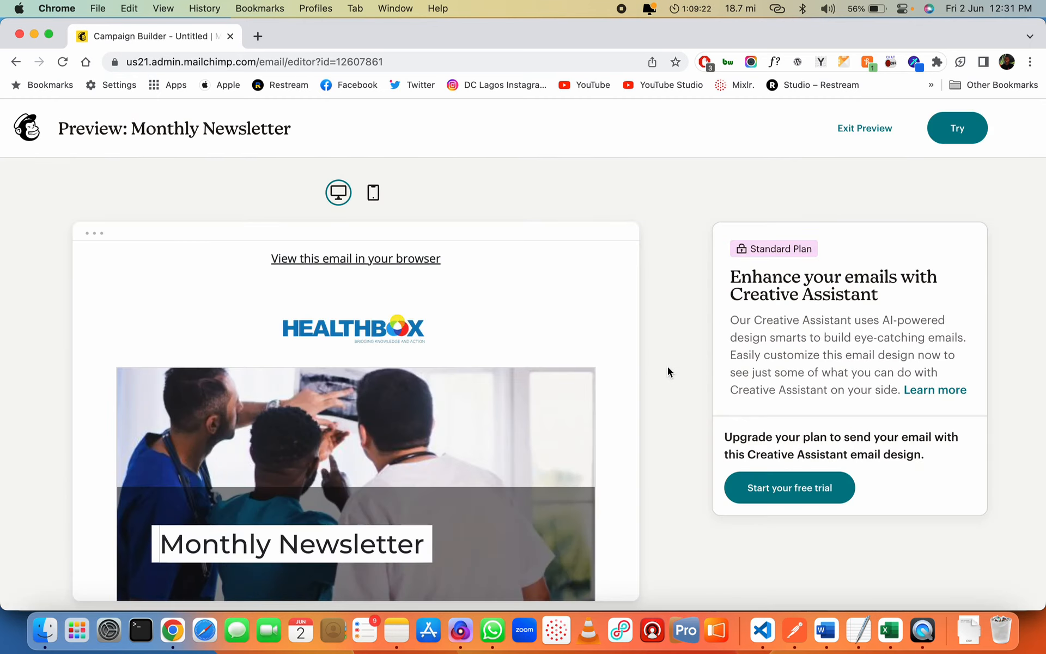
pyautogui.scroll(-15, 486, 404)
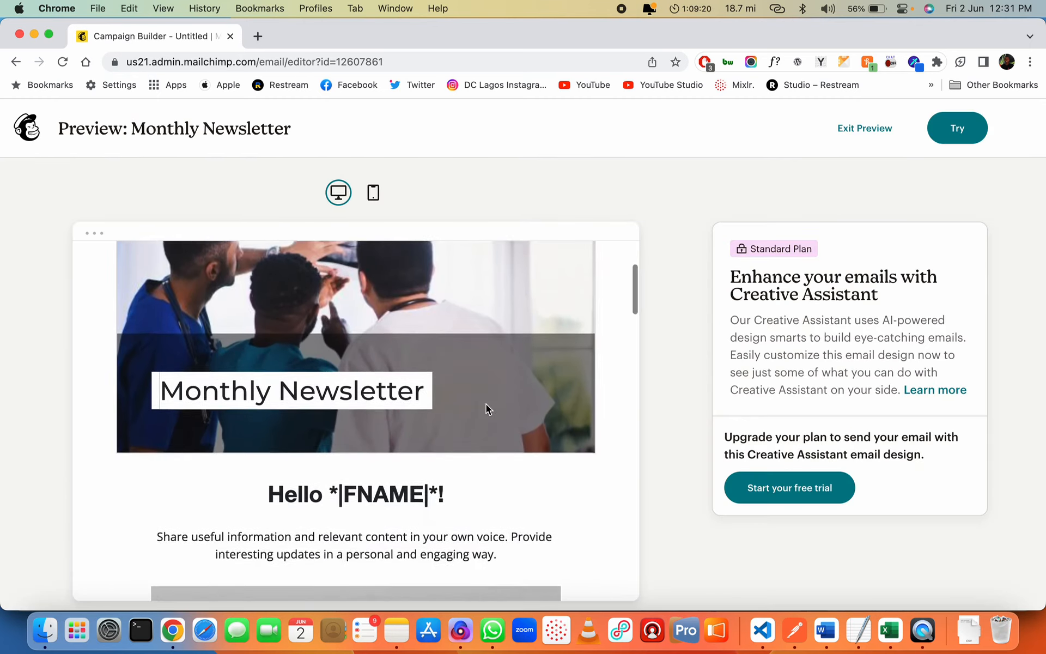
pyautogui.scroll(-15, 486, 403)
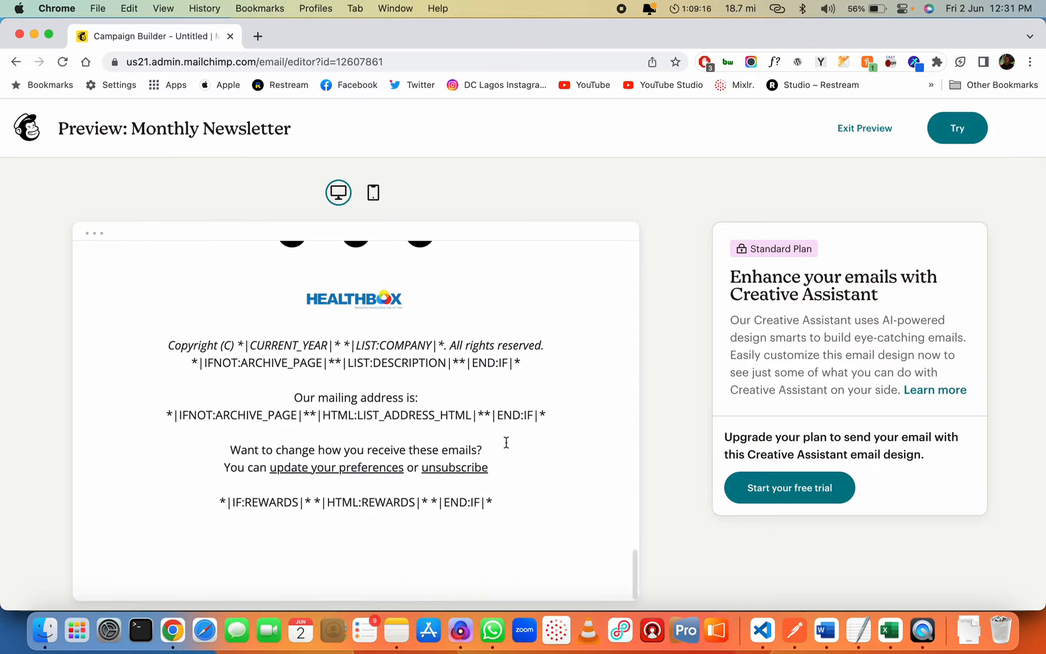
pyautogui.scroll(20, 507, 443)
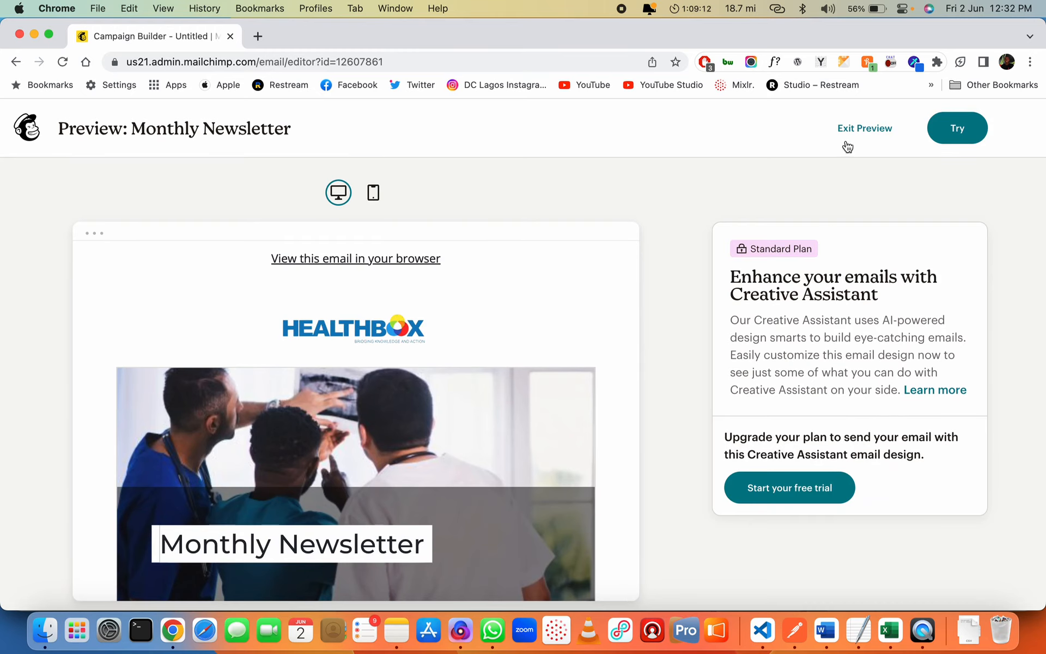
pyautogui.click(862, 129)
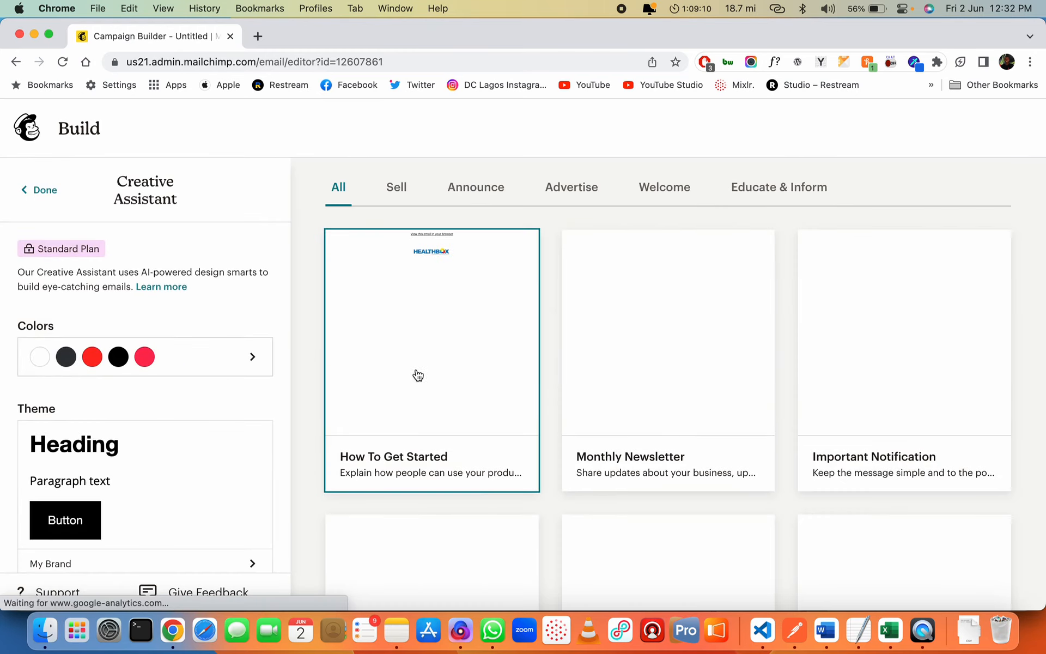
# Preview How To Get Started, exit it, and leave the Creative Assistant
pyautogui.click(439, 361)
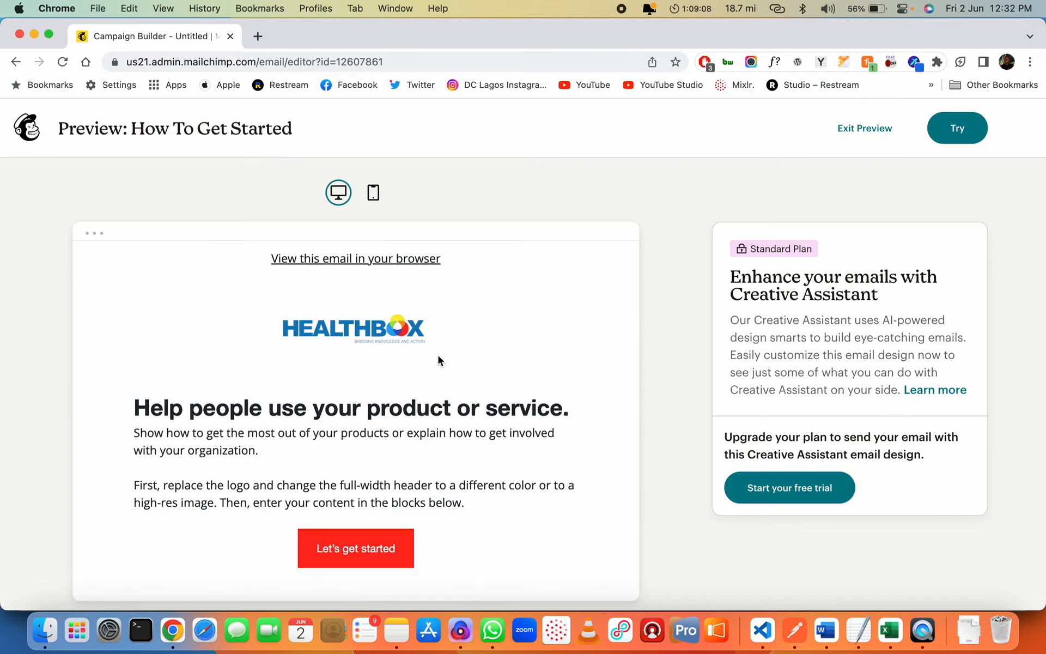
pyautogui.click(864, 130)
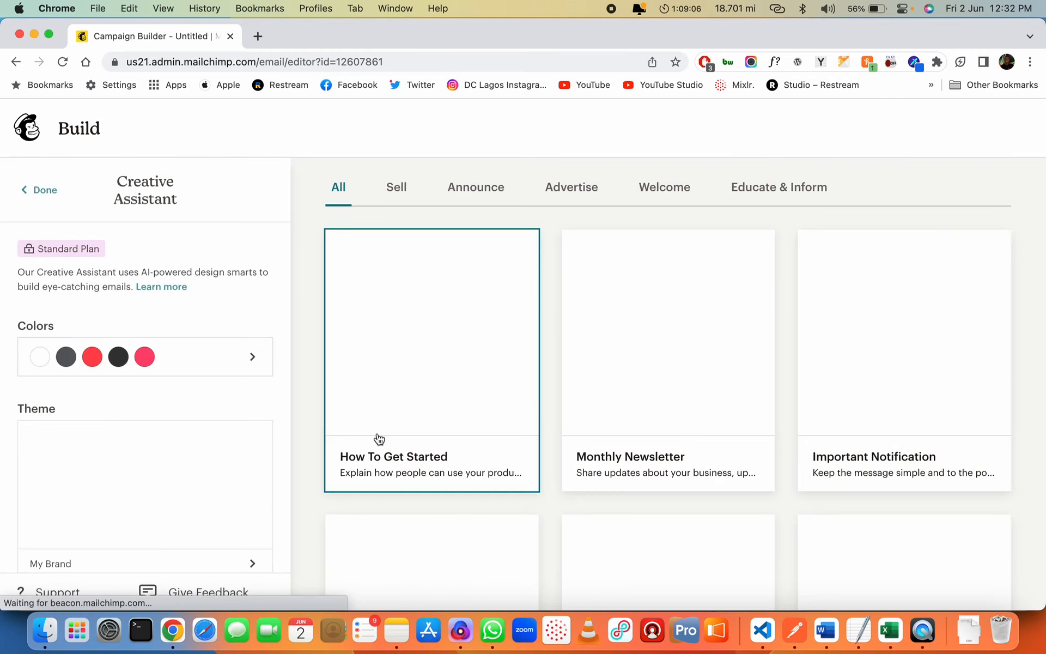
pyautogui.click(41, 189)
pyautogui.scroll(-3, 409, 413)
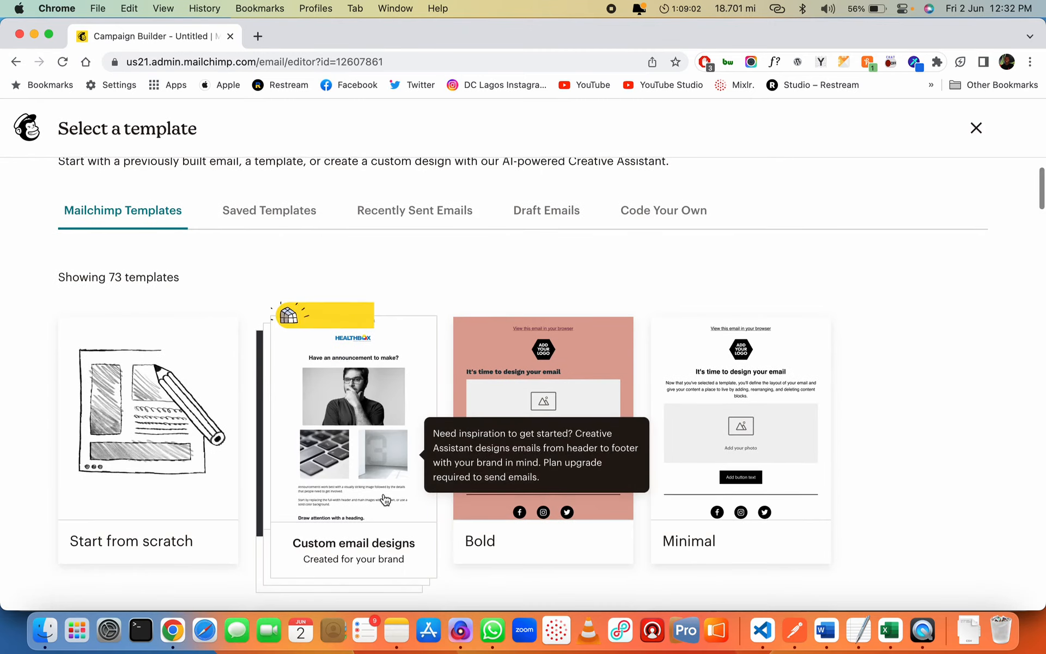
pyautogui.scroll(-2, 392, 480)
pyautogui.scroll(-5, 871, 459)
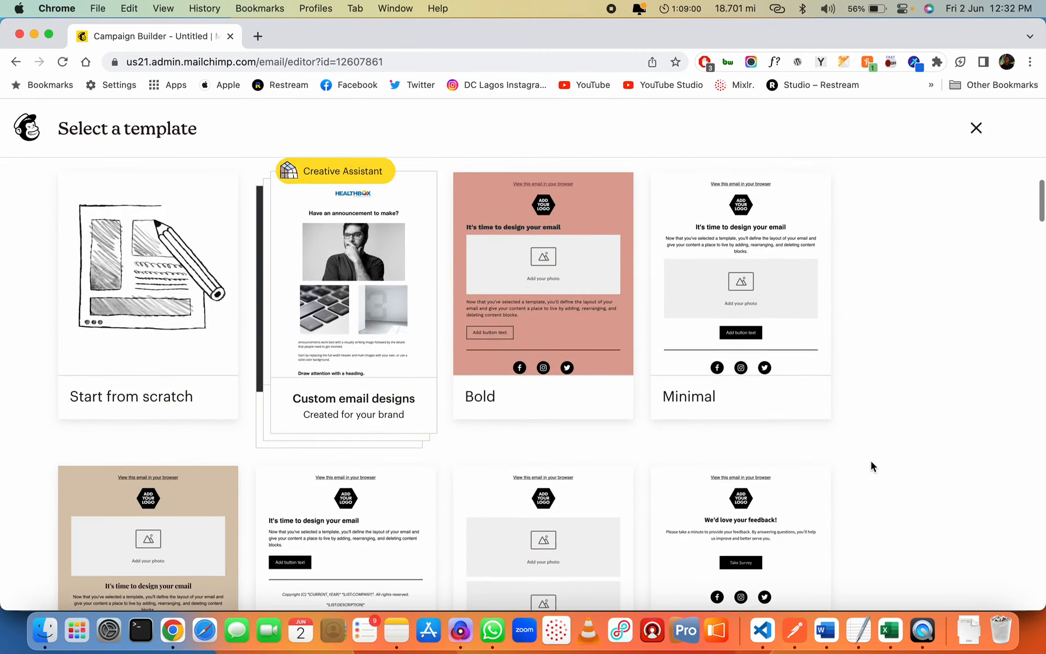
pyautogui.scroll(-1, 872, 408)
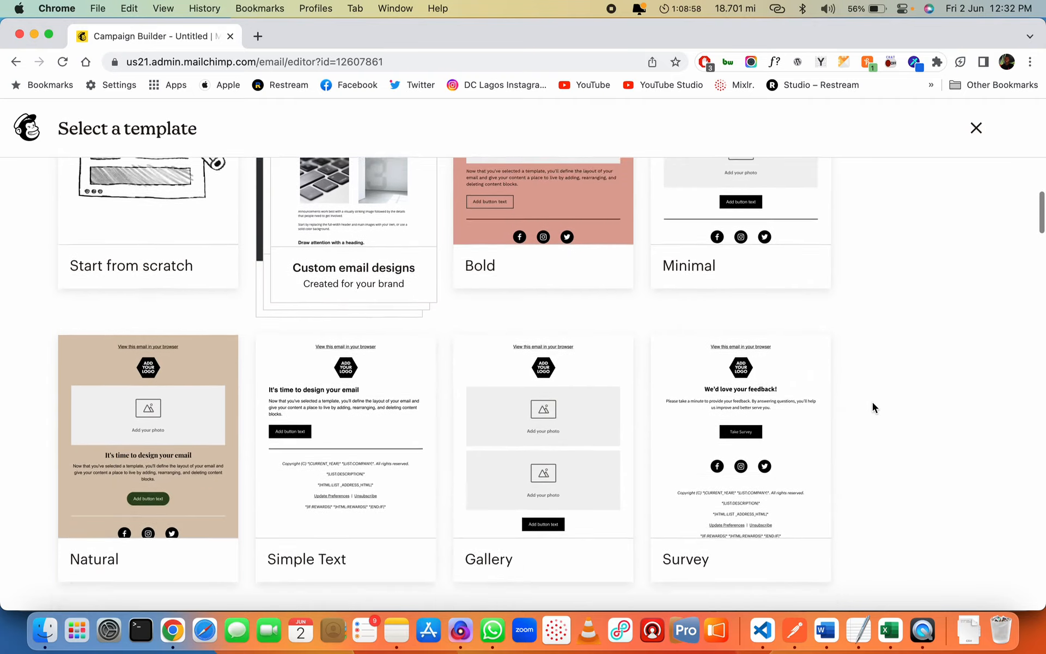
pyautogui.scroll(4, 872, 408)
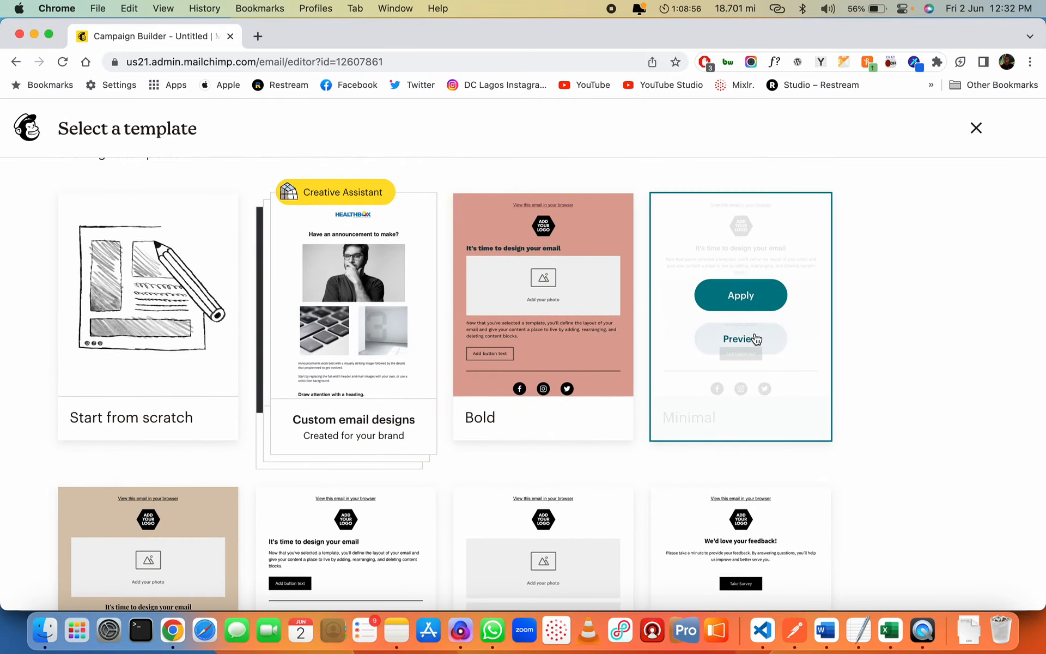
pyautogui.click(748, 341)
pyautogui.scroll(-10, 745, 339)
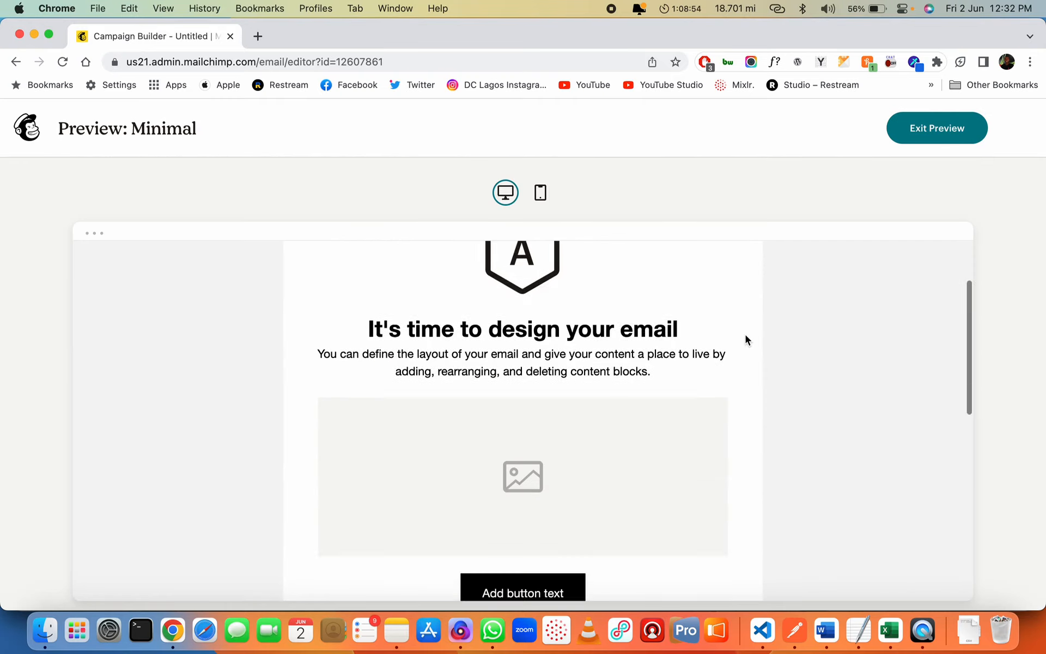
pyautogui.scroll(10, 746, 335)
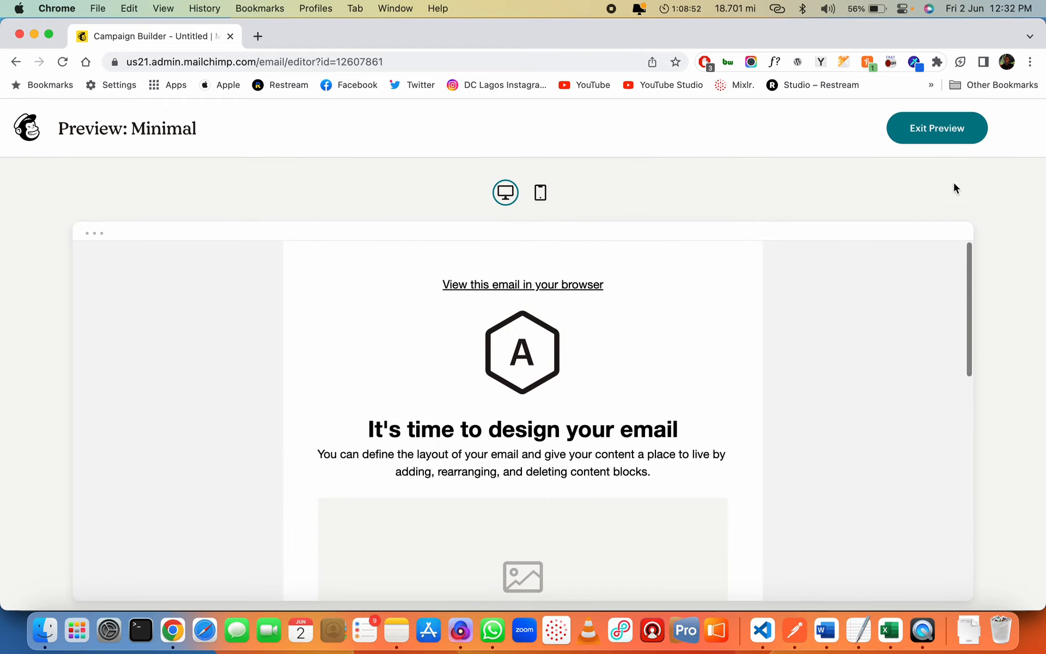
pyautogui.click(928, 129)
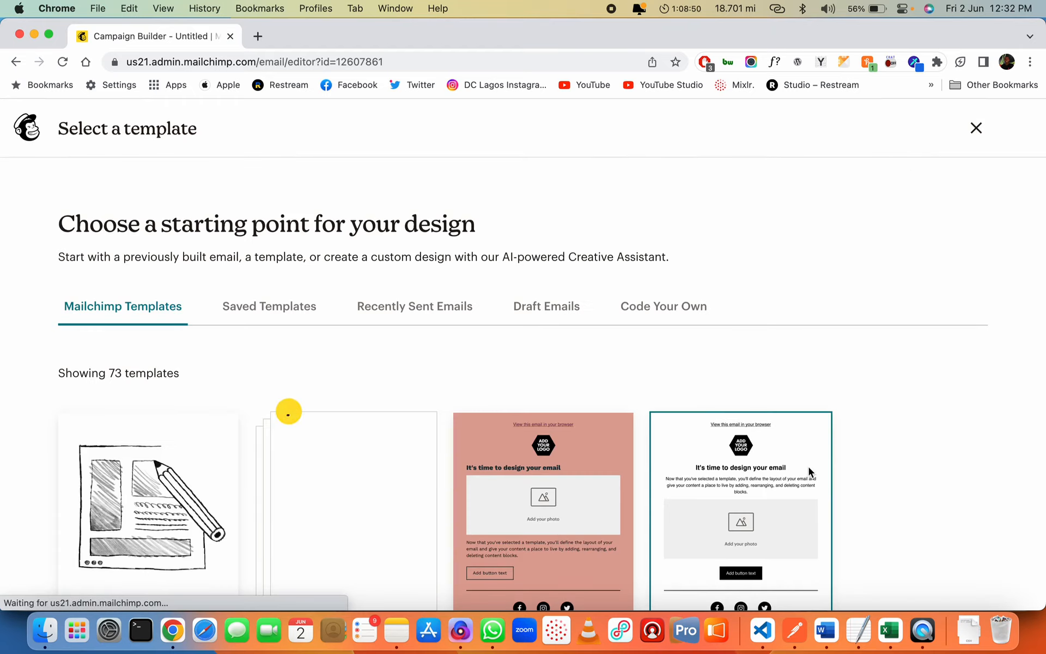
pyautogui.scroll(-4, 809, 466)
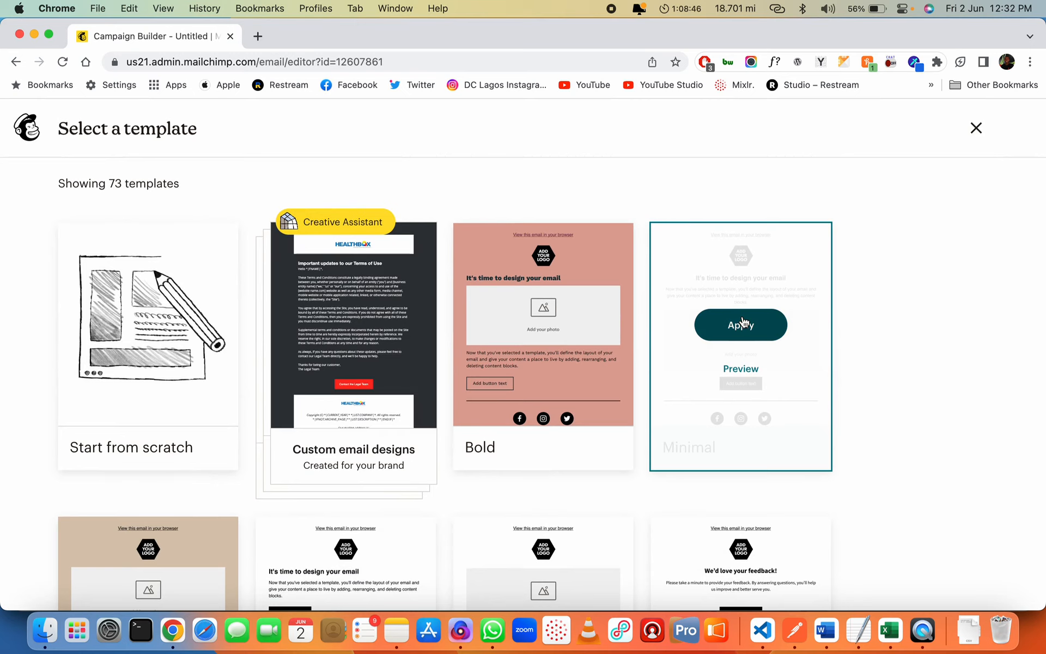
# Start the email from the Minimal template and select its logo placeholder
pyautogui.click(750, 326)
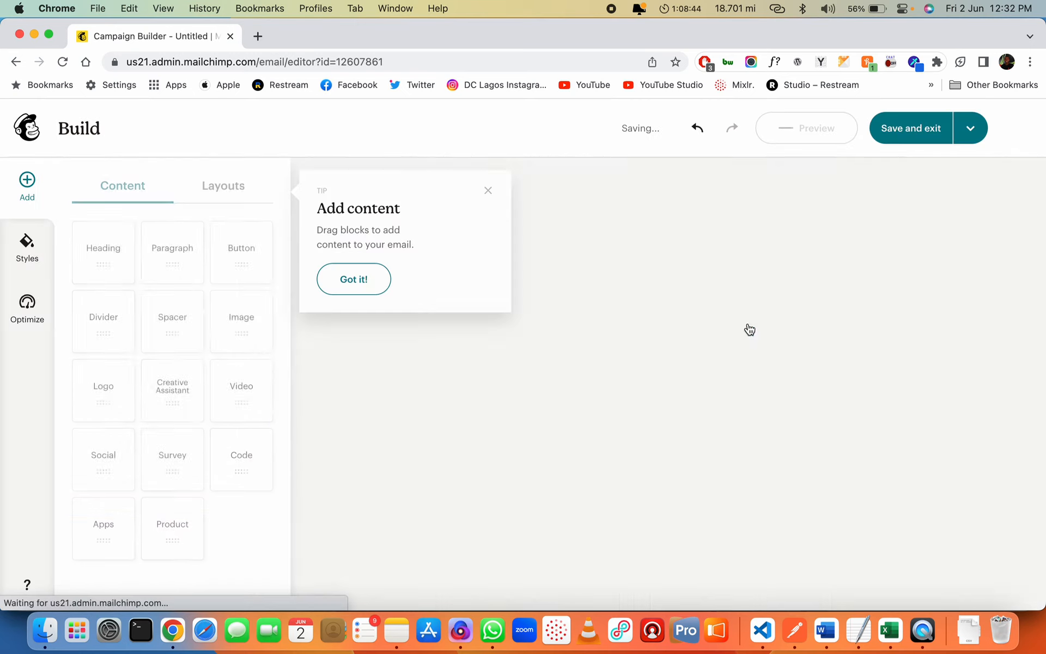
pyautogui.click(362, 280)
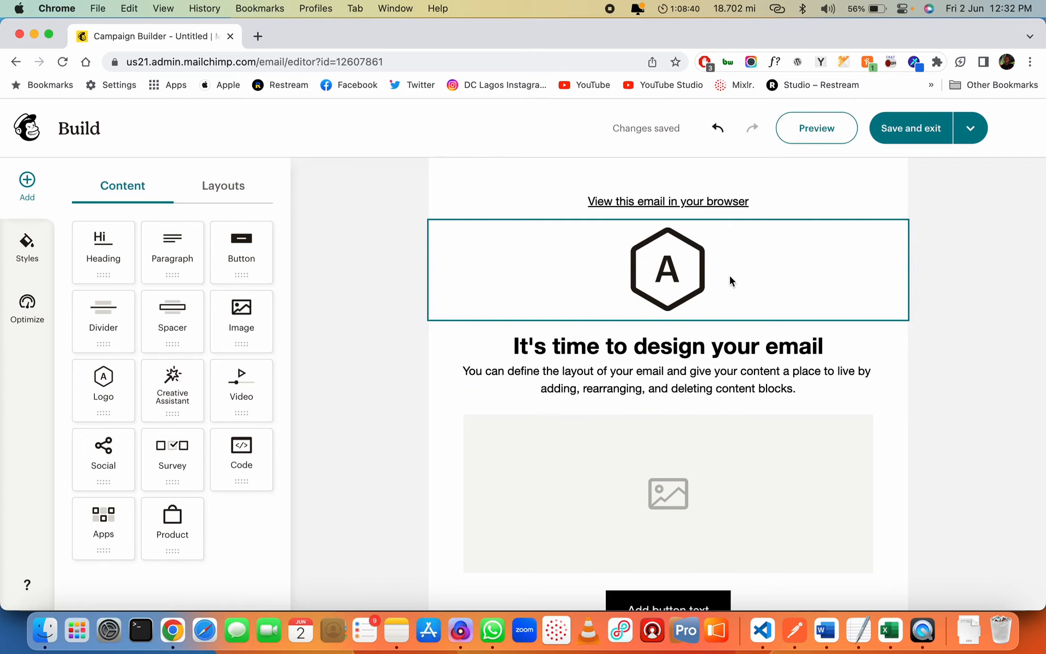
pyautogui.click(711, 277)
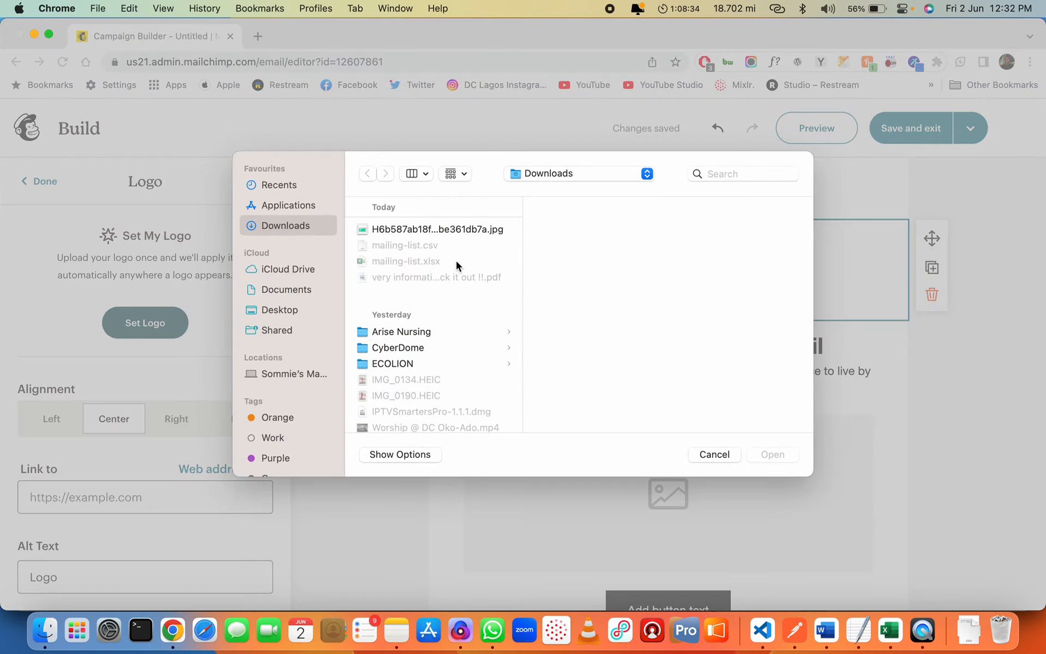
# Cancel the logo file choice and open a new browser tab
pyautogui.write('id')
pyautogui.press('Escape')
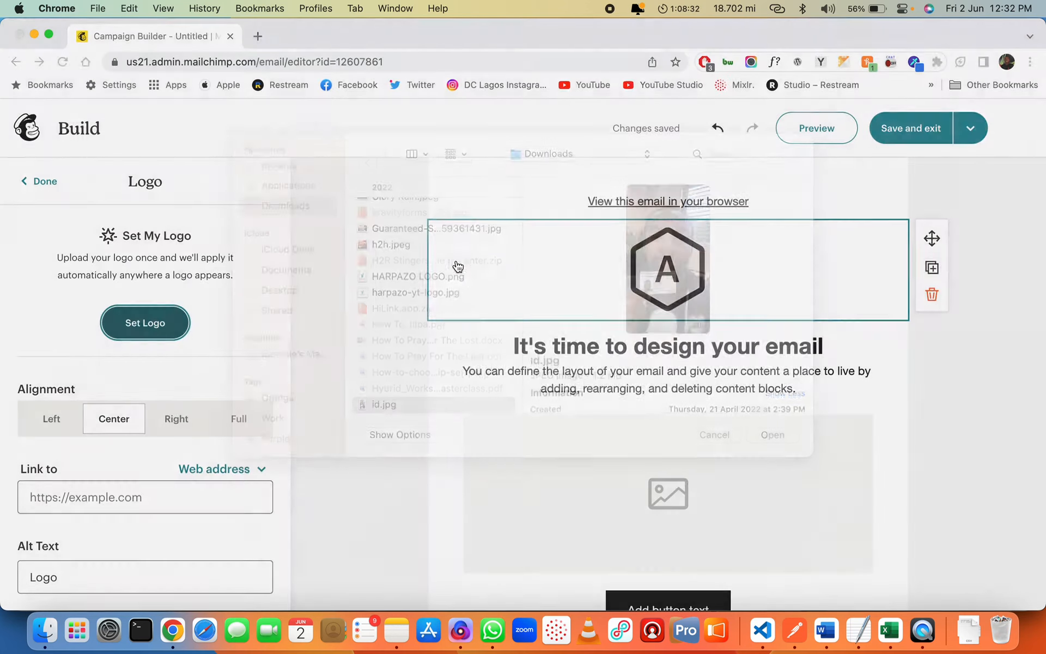
pyautogui.scroll(-6, 189, 417)
pyautogui.scroll(6, 190, 414)
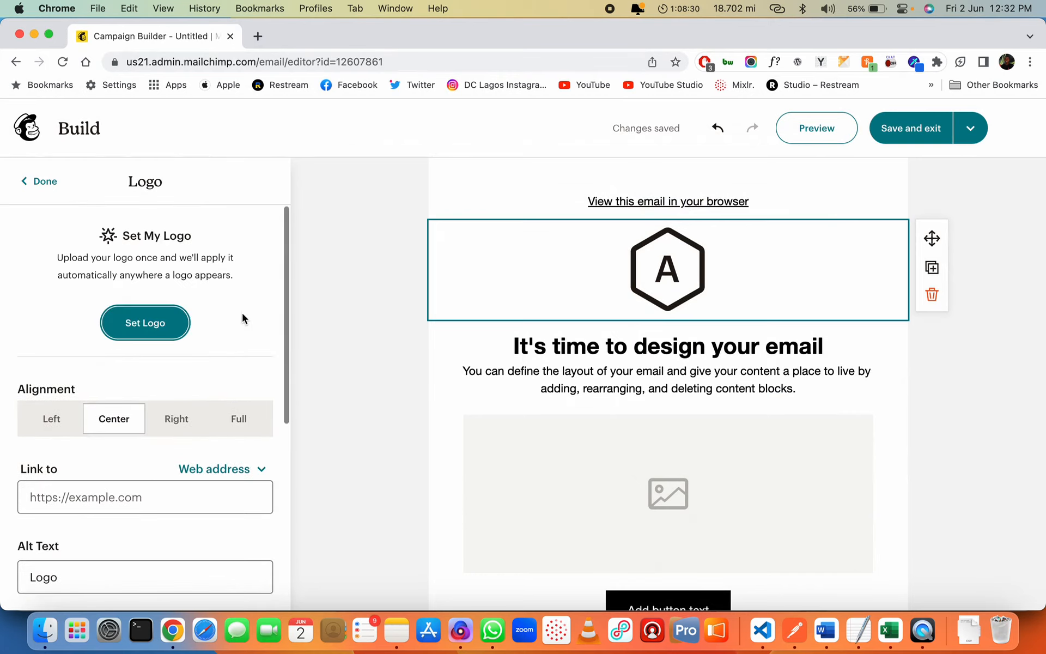
pyautogui.press('super+t')
# Load healthboxgroup.com and open the site's logo image in its own tab
pyautogui.write('healt')
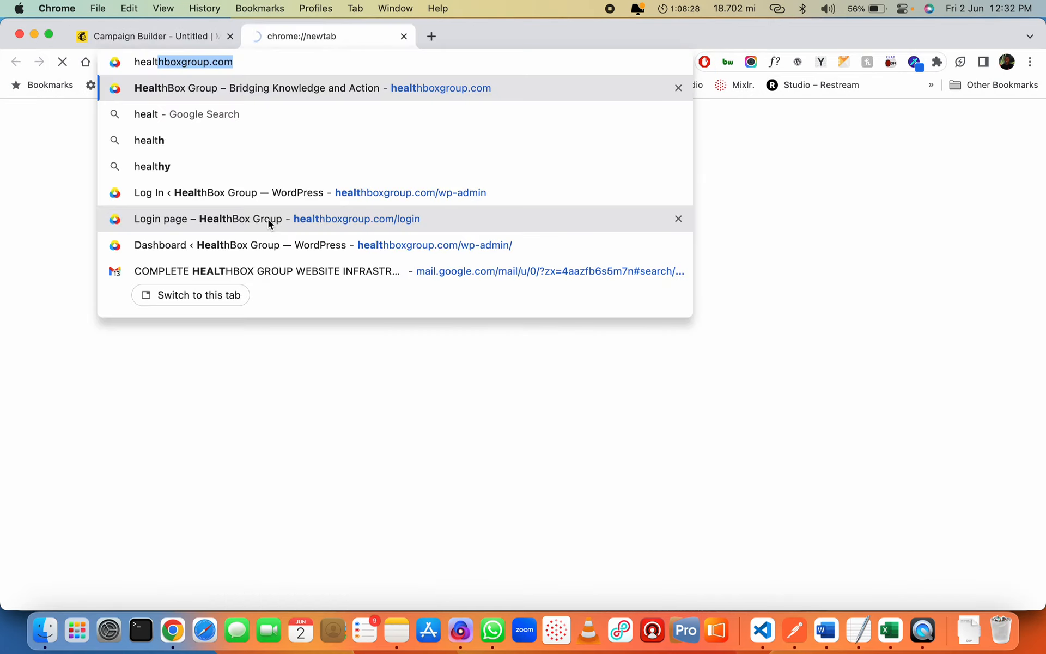
pyautogui.press('Return')
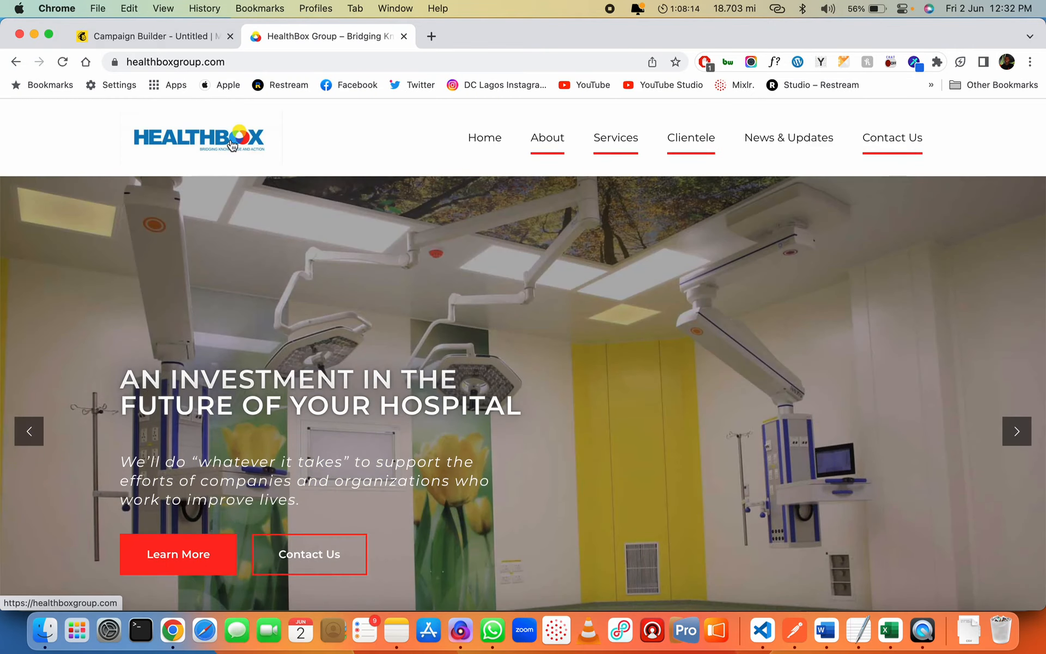
pyautogui.rightClick(232, 142)
pyautogui.click(278, 268)
pyautogui.click(453, 38)
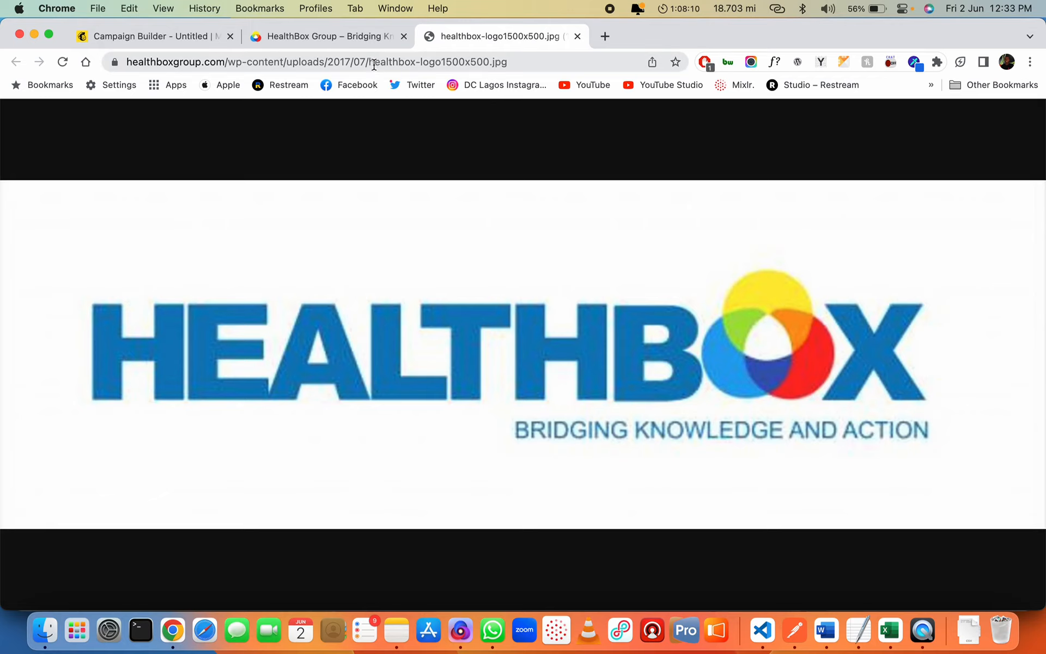
# Save the logo as healthbox-logo1500x500.jpg to Downloads and close the image tab
pyautogui.rightClick(460, 277)
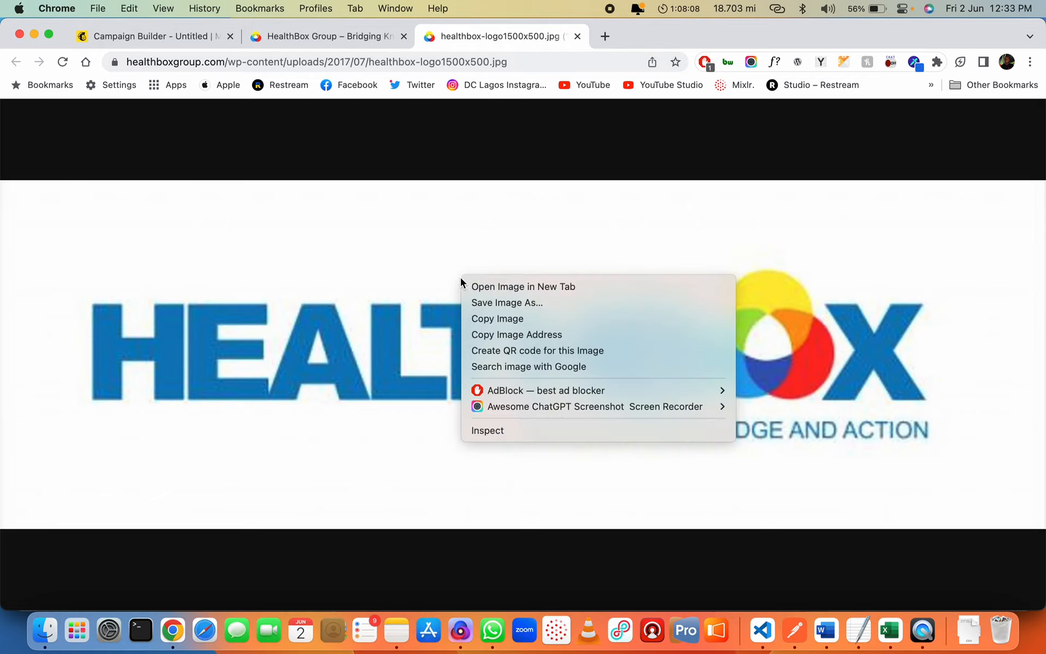
pyautogui.click(498, 303)
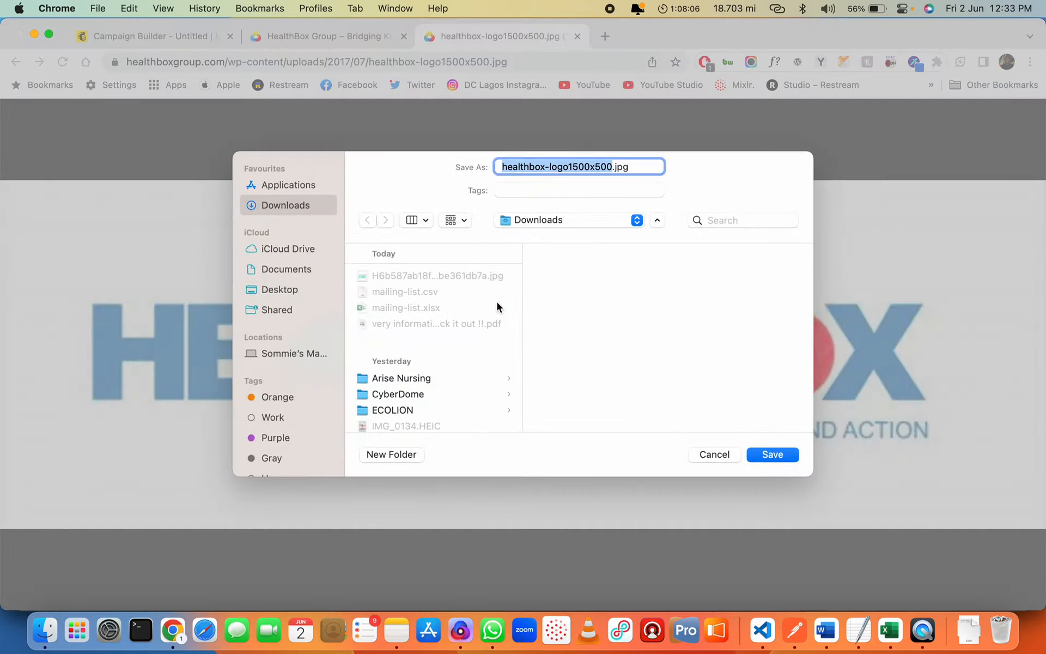
pyautogui.press('Return')
pyautogui.press('cmd+w')
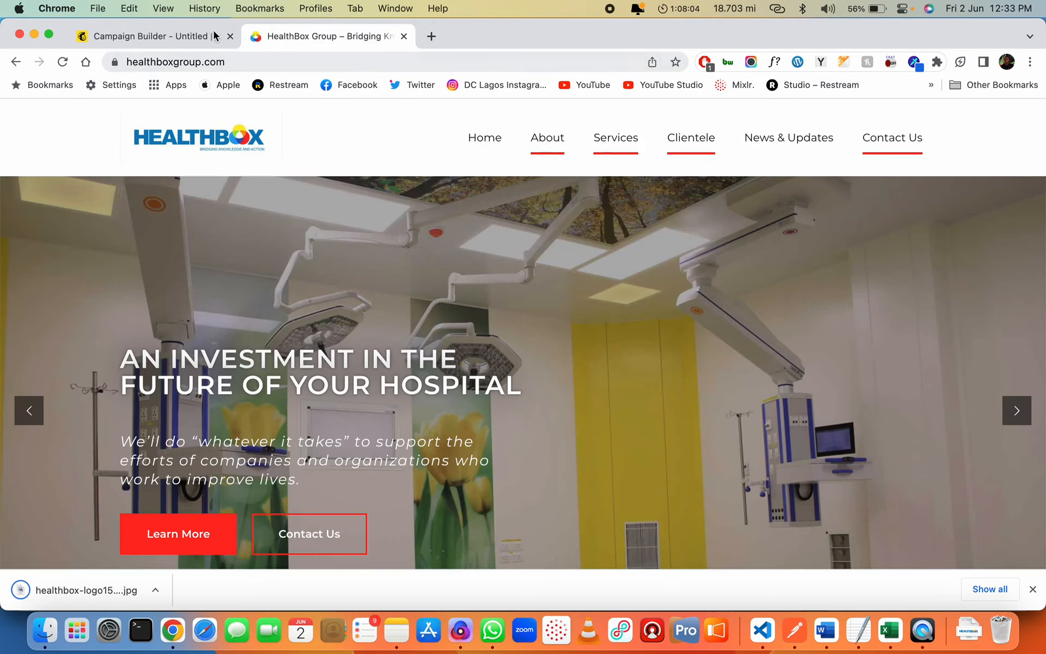
pyautogui.click(207, 38)
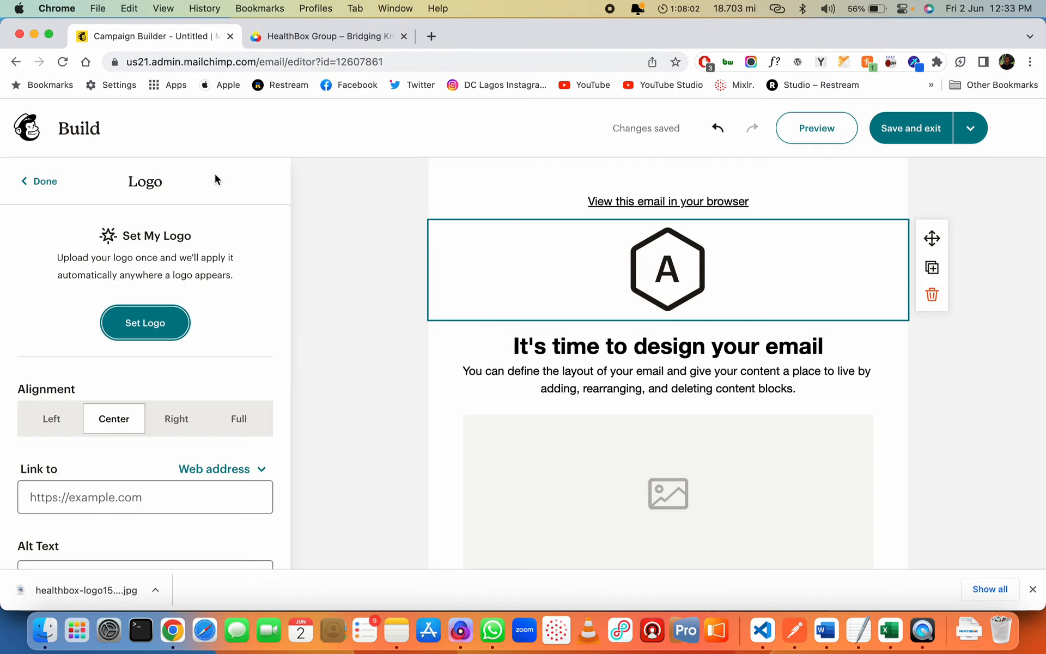
# Upload healthbox-logo1500x500.jpg as the email logo and drag its corner inward to shrink it
pyautogui.click(152, 326)
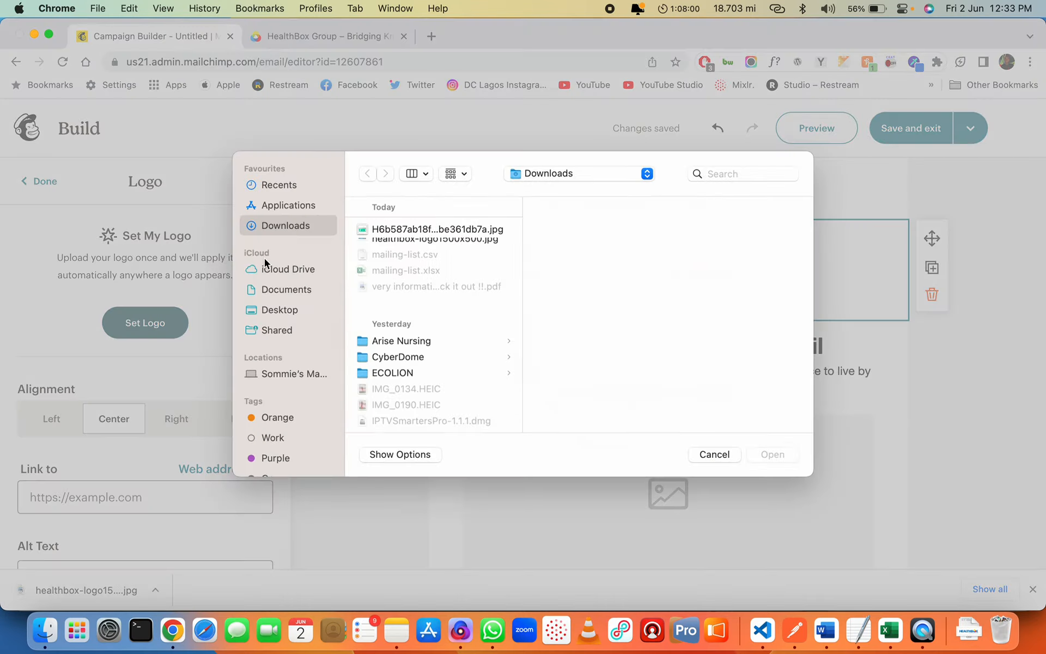
pyautogui.doubleClick(394, 240)
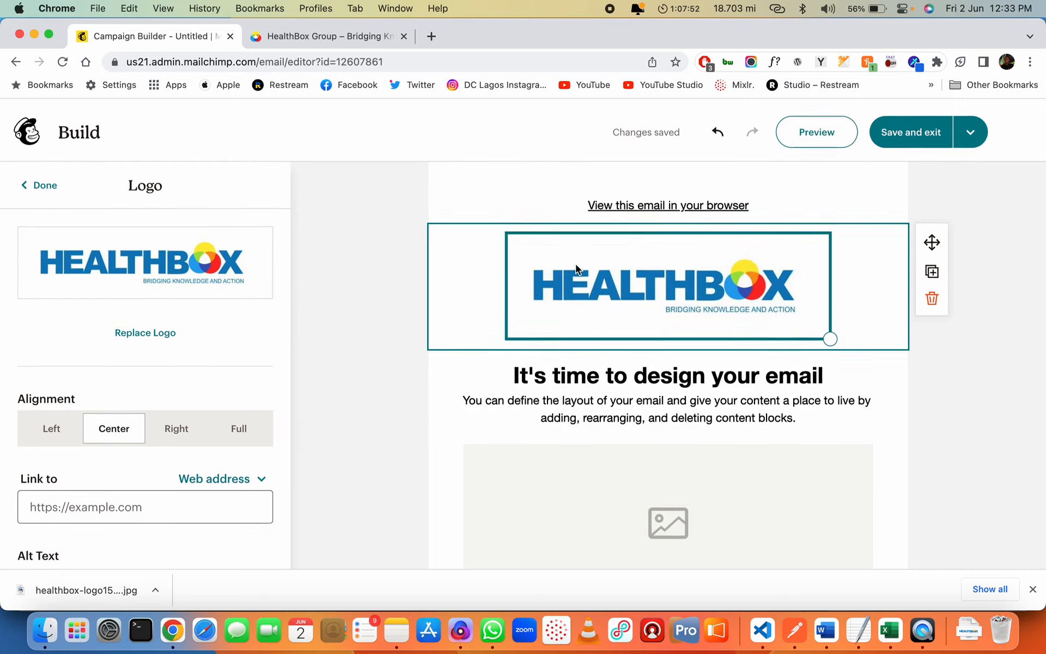
pyautogui.scroll(-6, 157, 357)
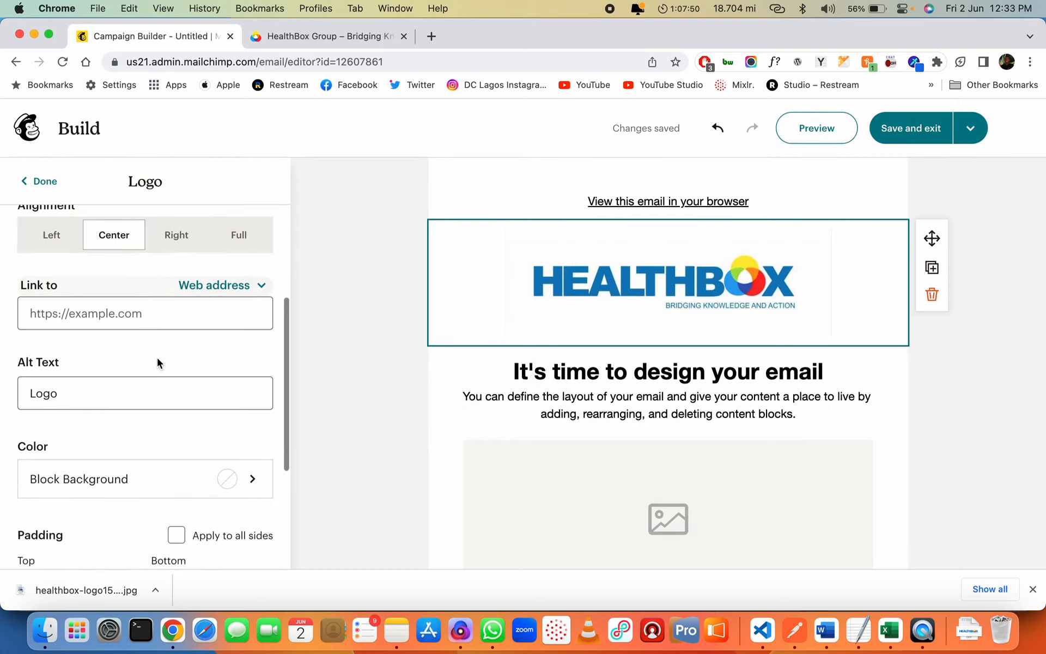
pyautogui.scroll(-2, 157, 357)
pyautogui.scroll(10, 157, 358)
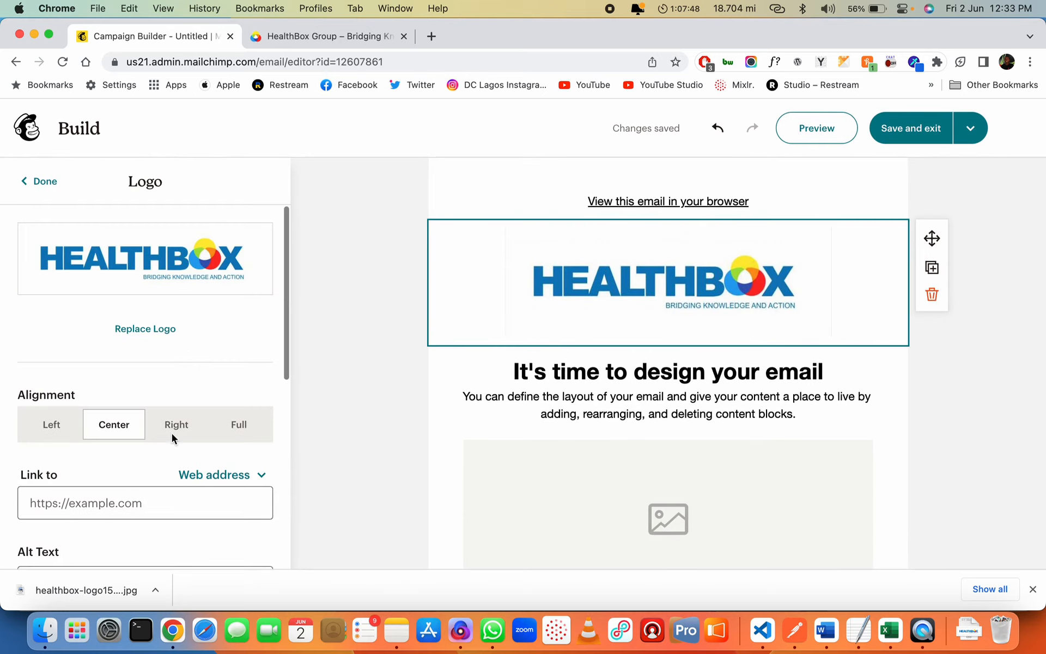
pyautogui.moveTo(829, 334); pyautogui.dragTo(717, 285)
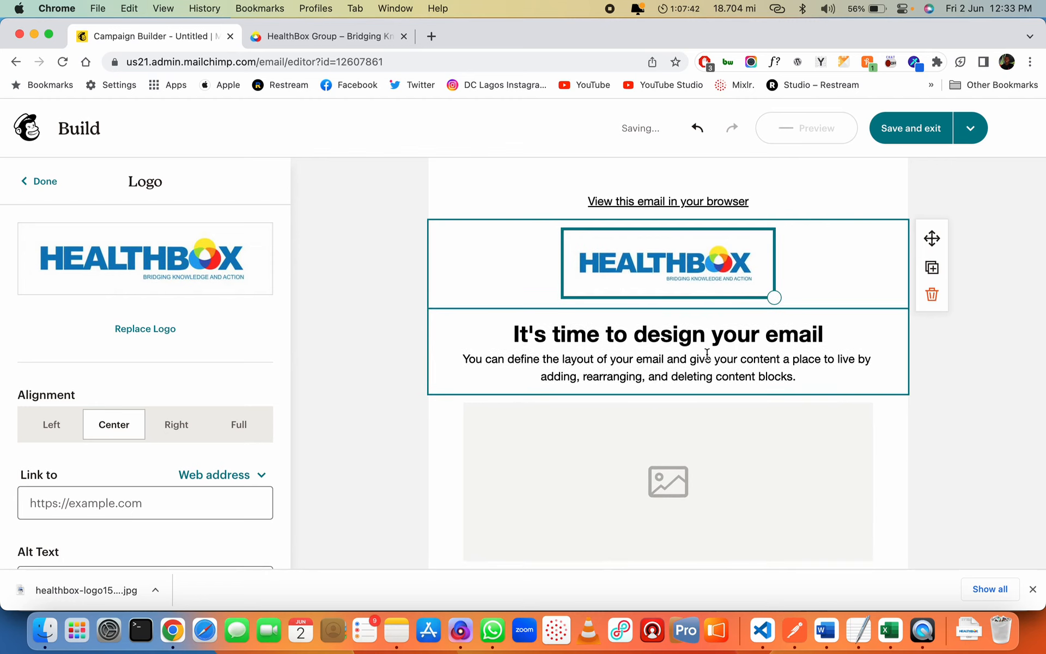
# Change the heading text to 'Welcome To HealthBox Weekly!'
pyautogui.click(718, 340)
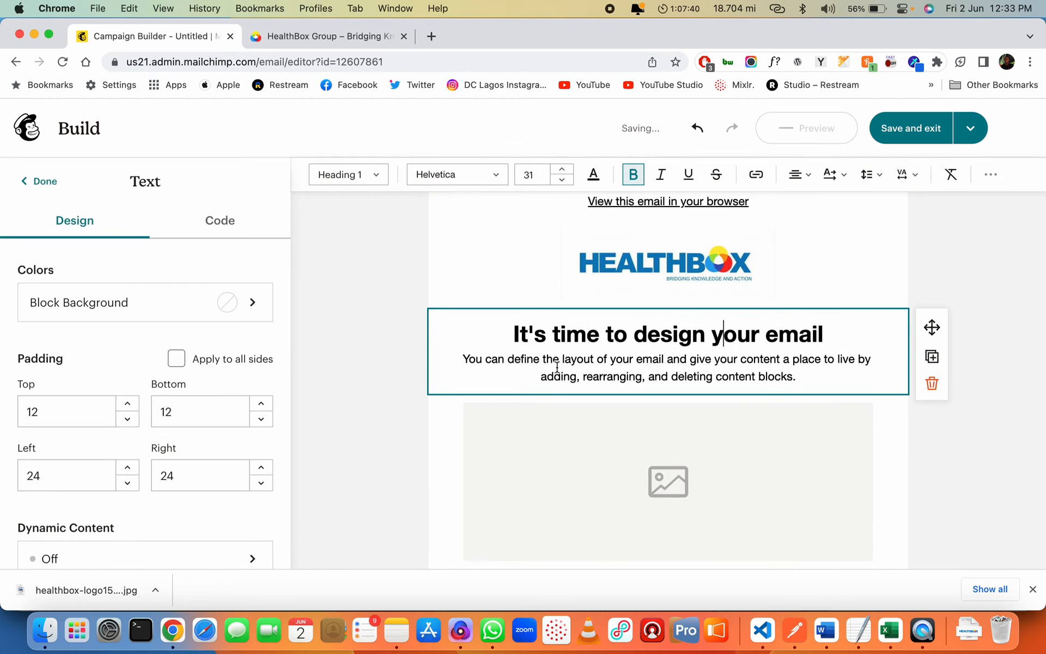
pyautogui.tripleClick(668, 340)
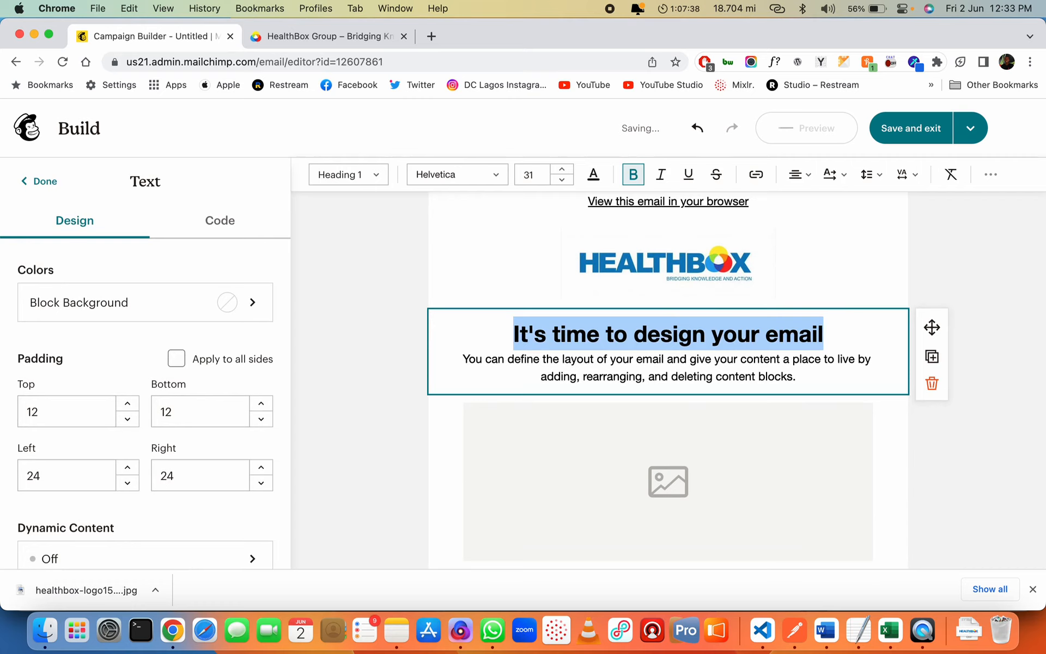
pyautogui.write('Welcome To H')
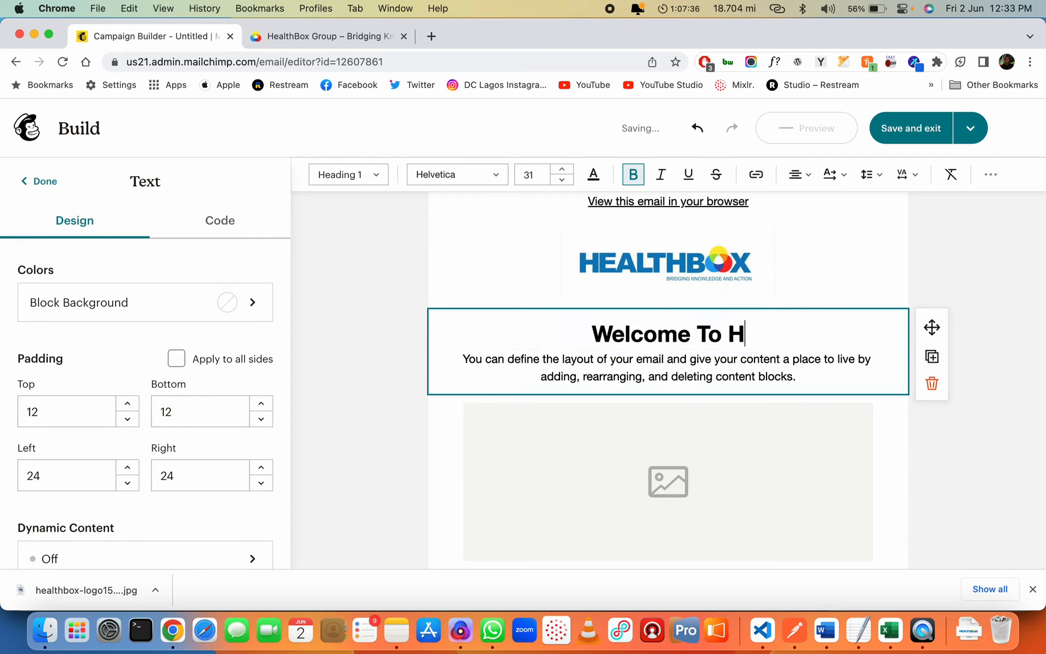
pyautogui.write('ealthBox ')
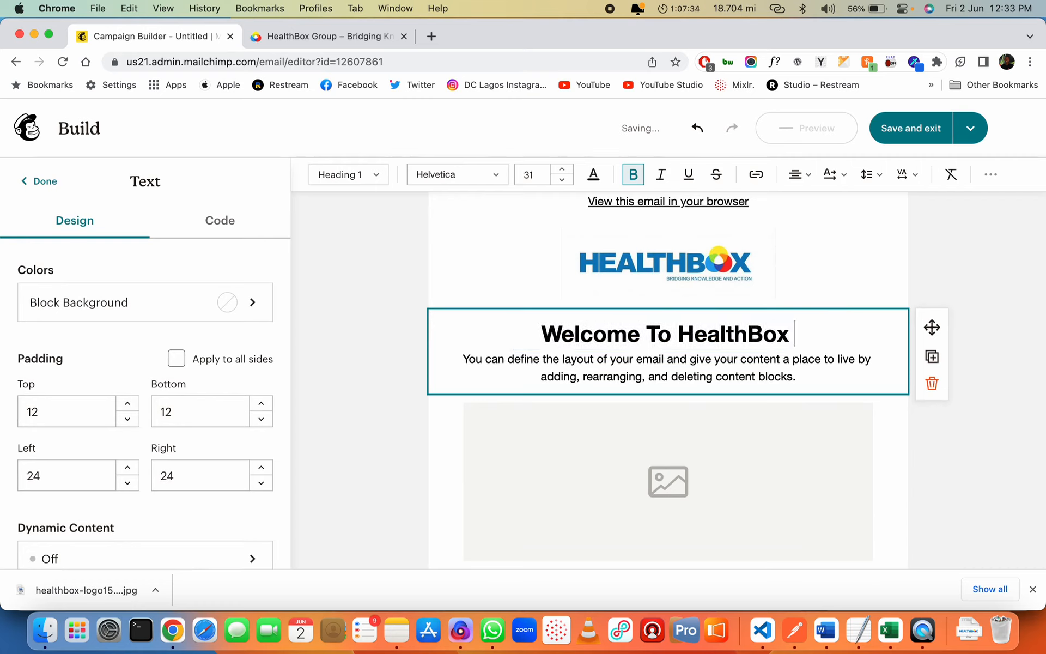
pyautogui.write('Weekly')
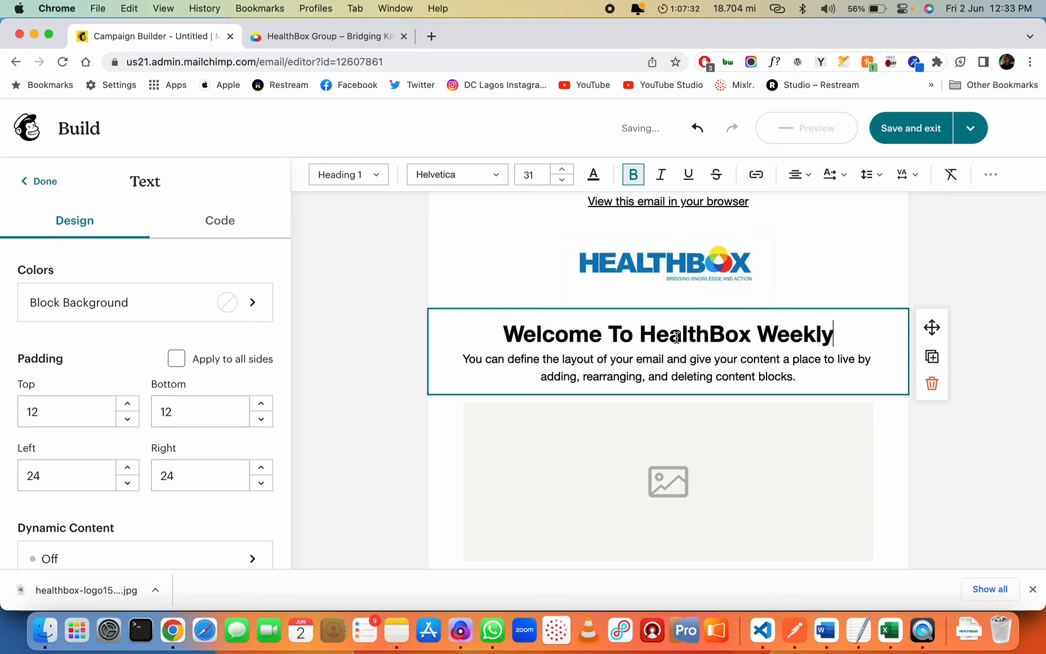
pyautogui.write('!')
# Replace the placeholder paragraph with the HB Weekly intro ending 'don't miss an update from us.'
pyautogui.click(744, 376)
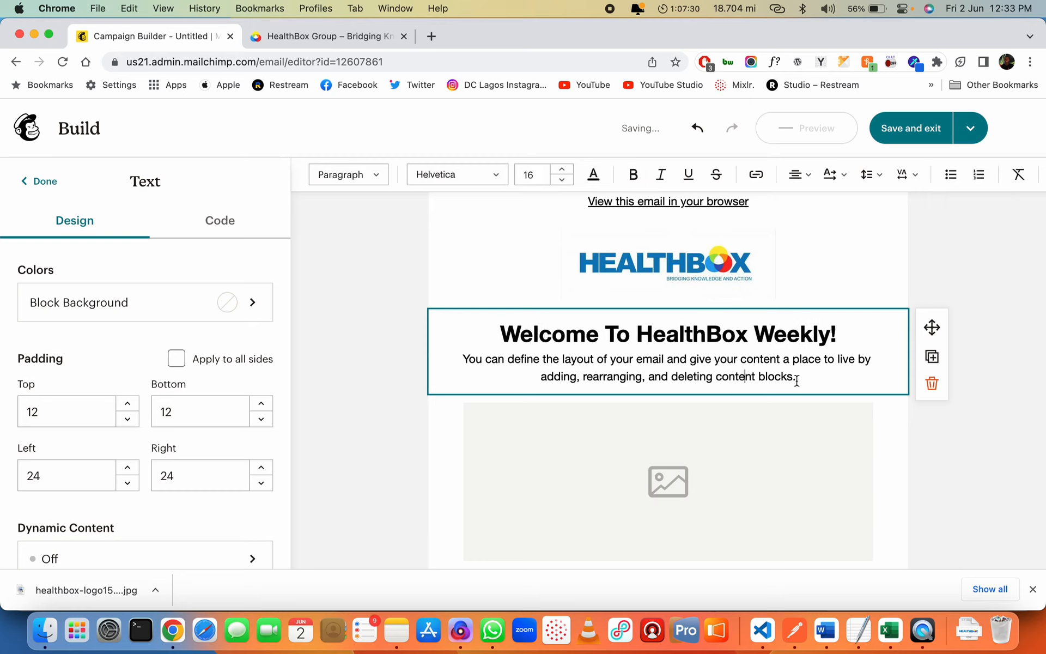
pyautogui.moveTo(797, 377); pyautogui.dragTo(462, 360)
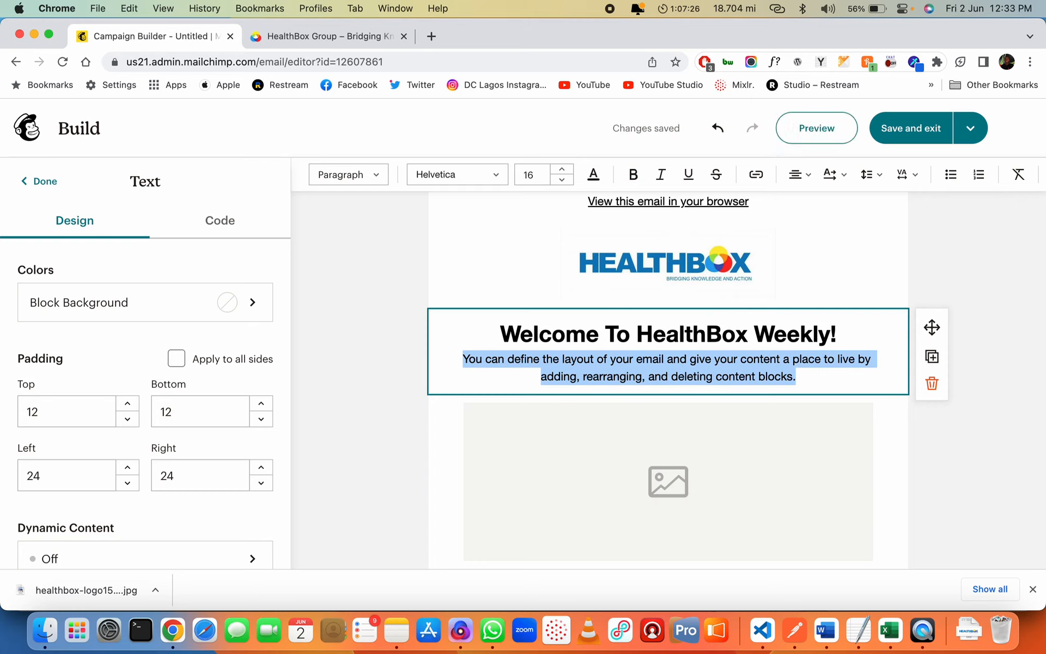
pyautogui.write('Here at')
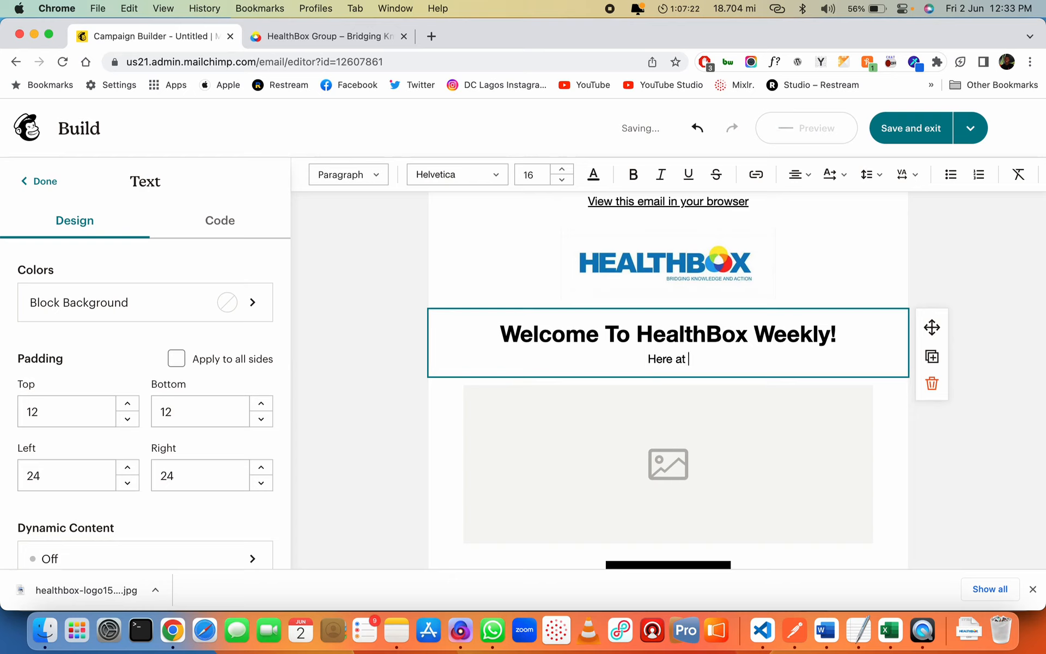
pyautogui.write(' HB Weekly')
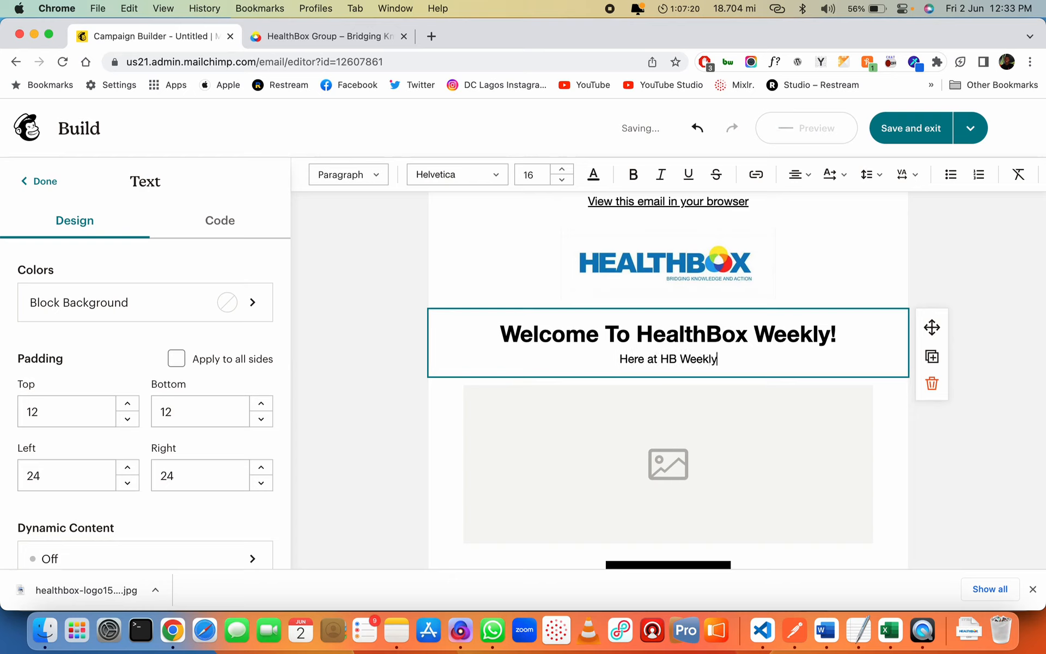
pyautogui.write(', we provi')
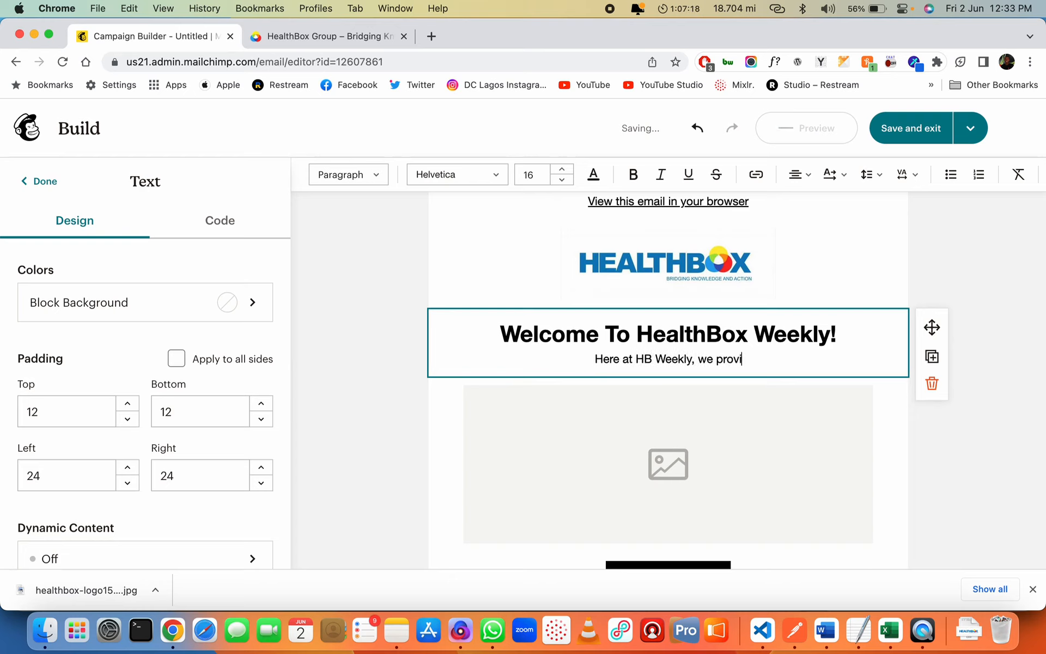
pyautogui.write('de you with the late')
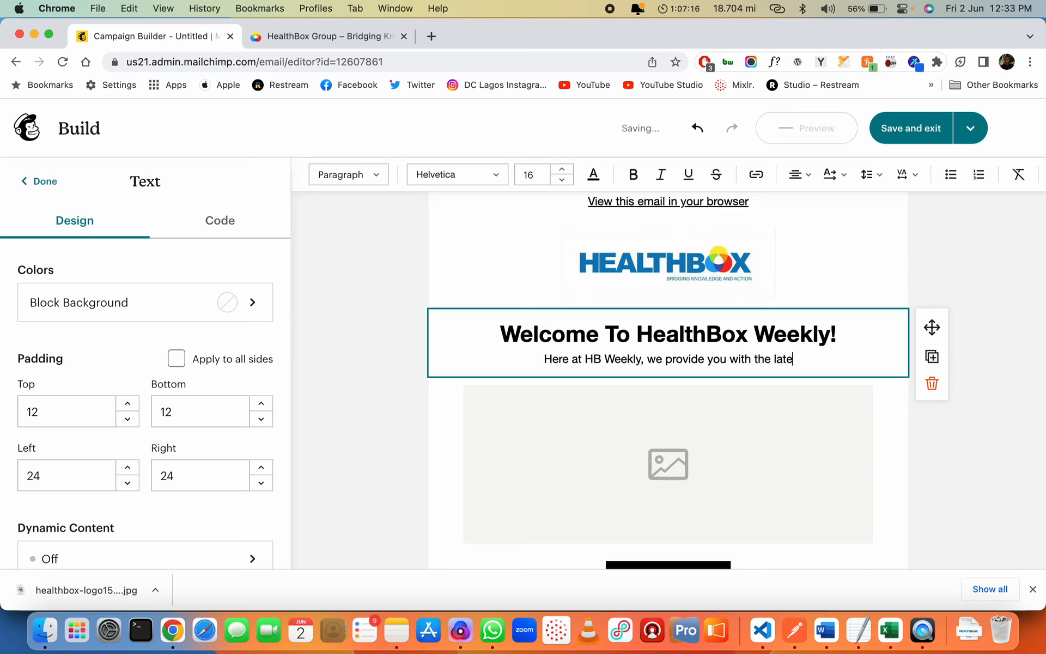
pyautogui.write('st insights, ')
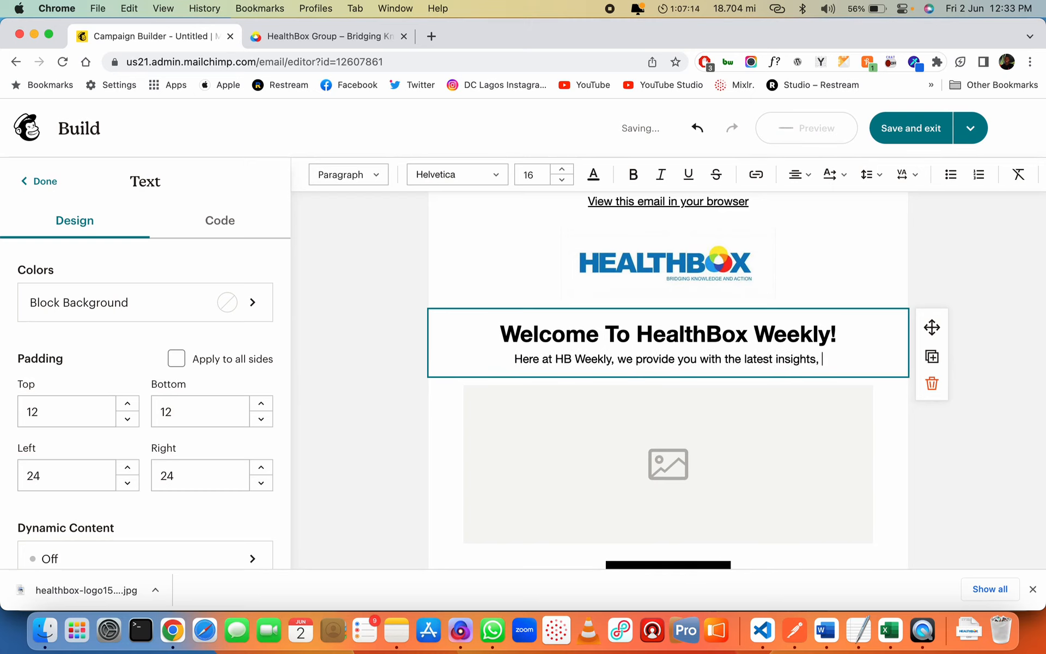
pyautogui.write('news and upd')
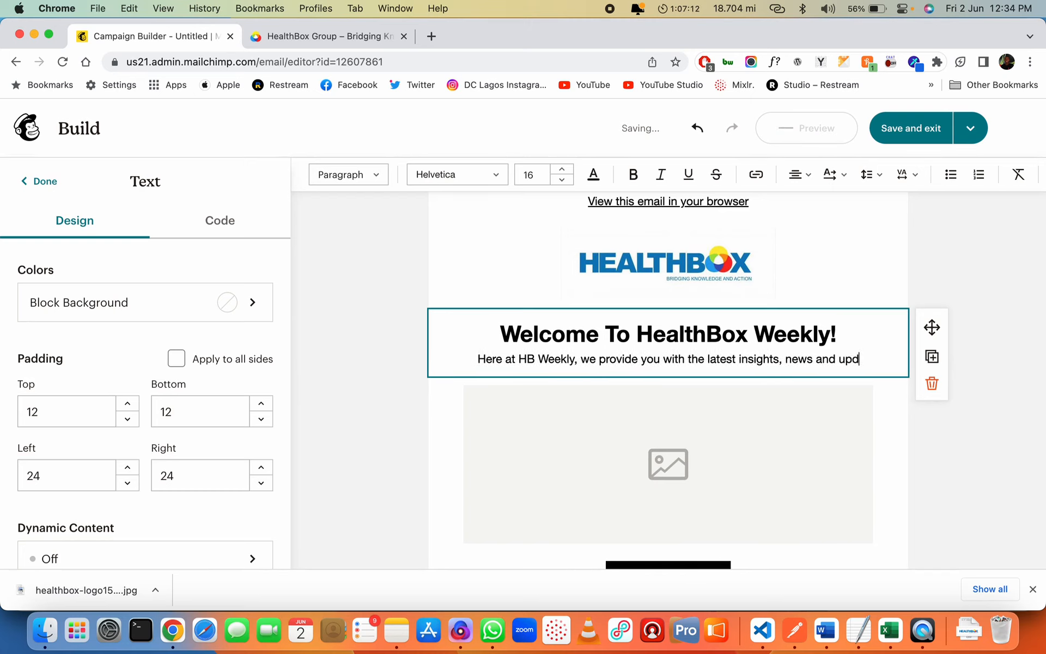
pyautogui.write('ates in ')
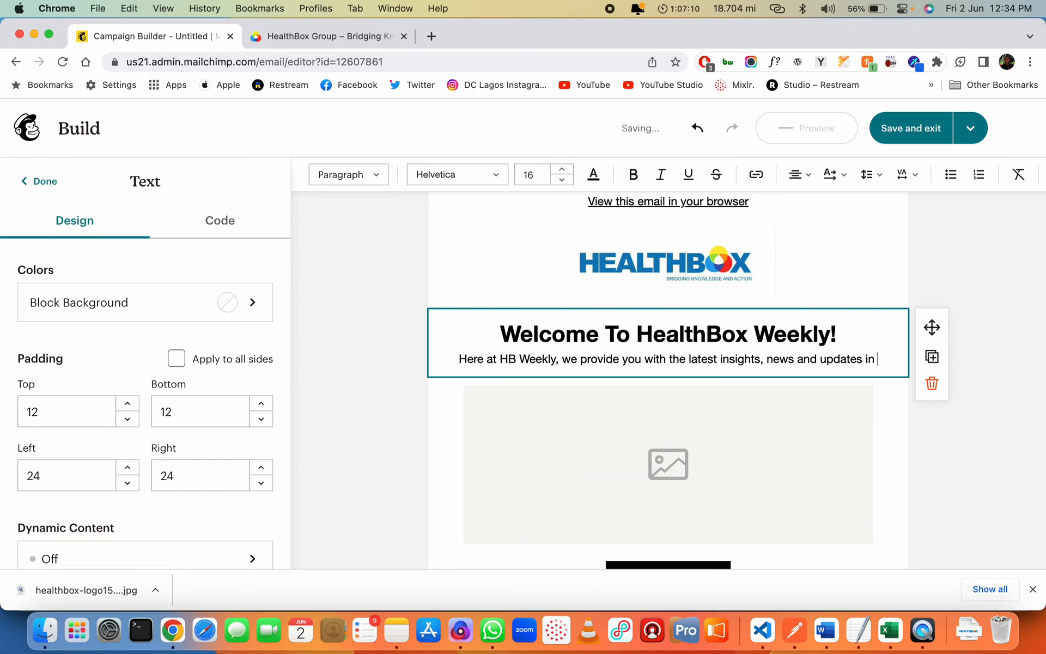
pyautogui.write('the medical a')
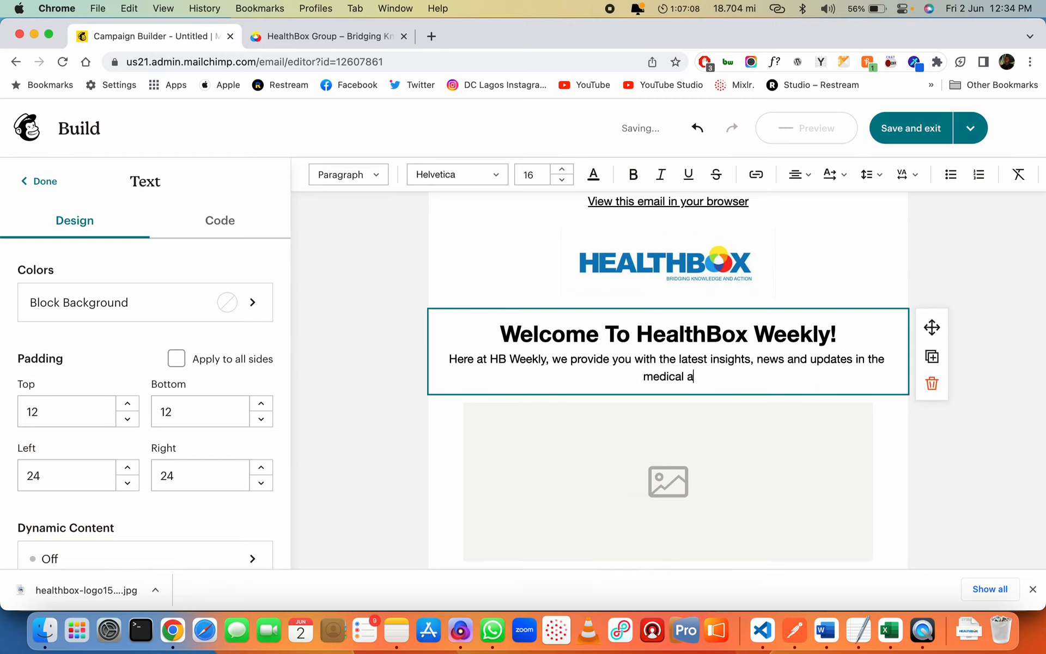
pyautogui.write('nd healthcare')
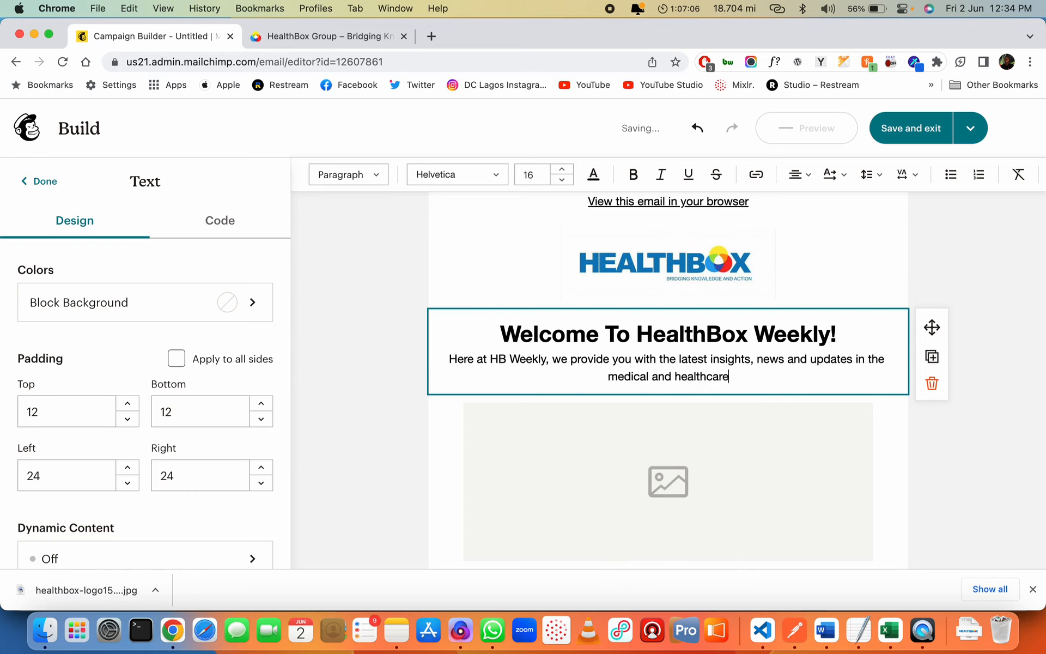
pyautogui.write(' industry.')
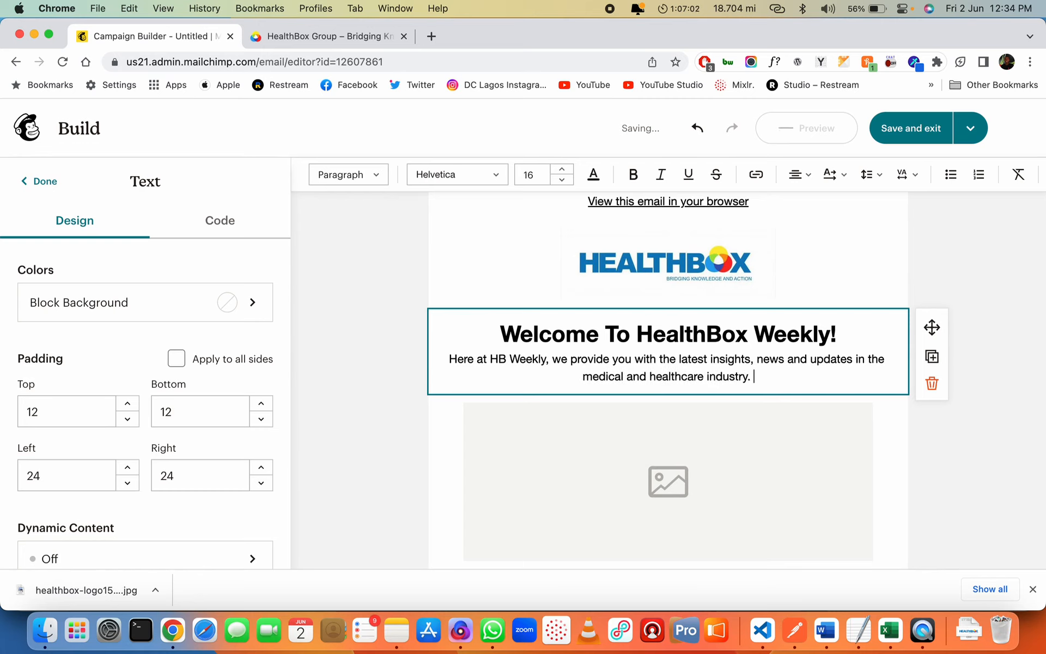
pyautogui.write(' Be sure to su')
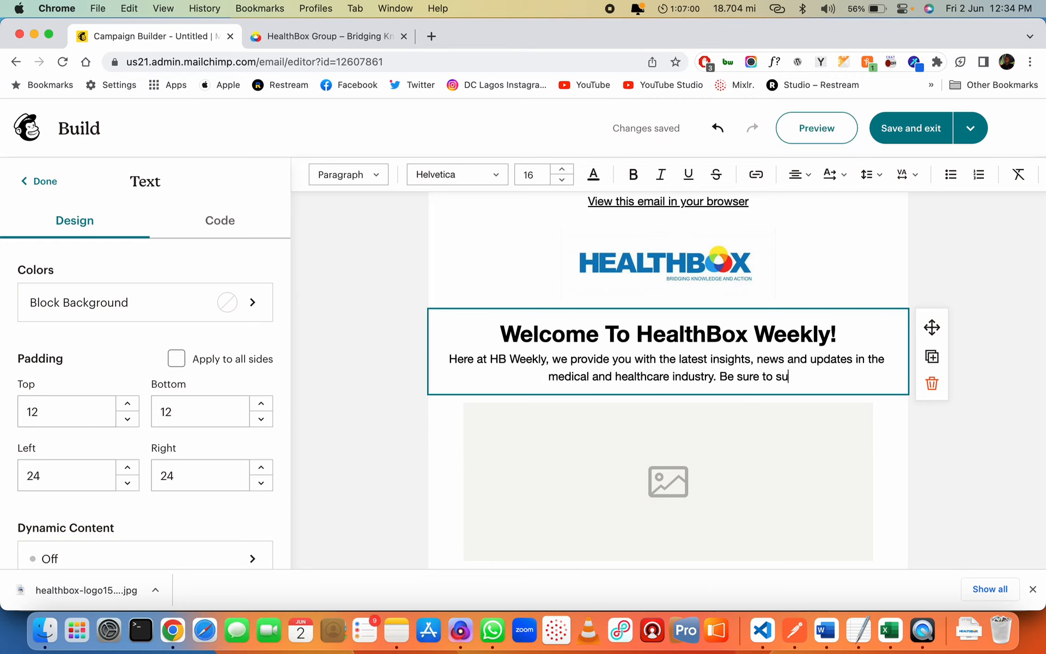
pyautogui.write('bscribe and ')
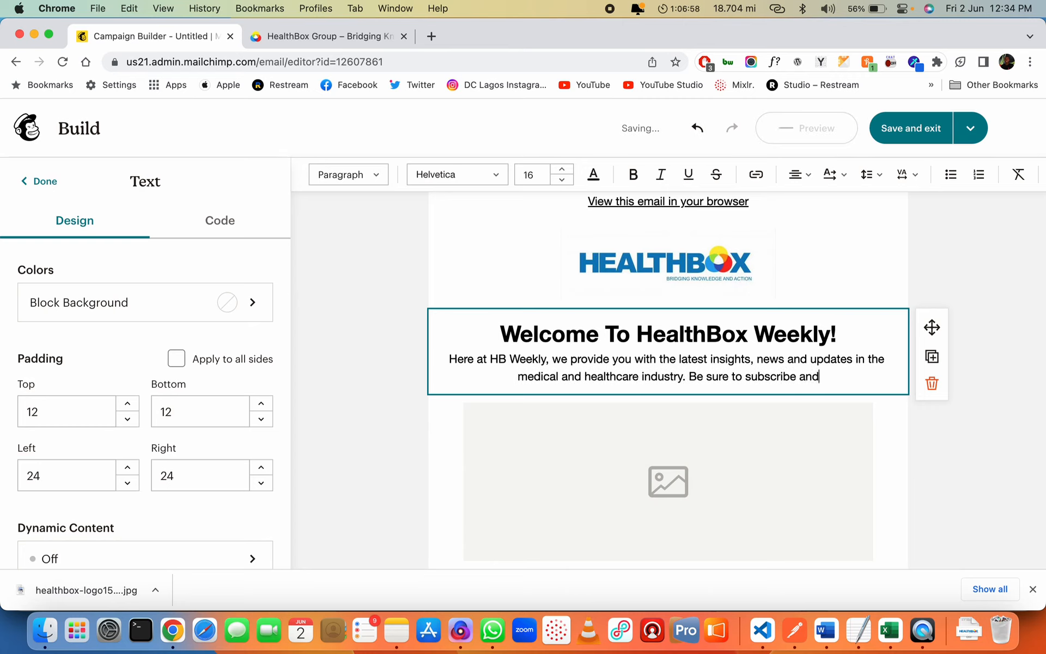
pyautogui.write('sta')
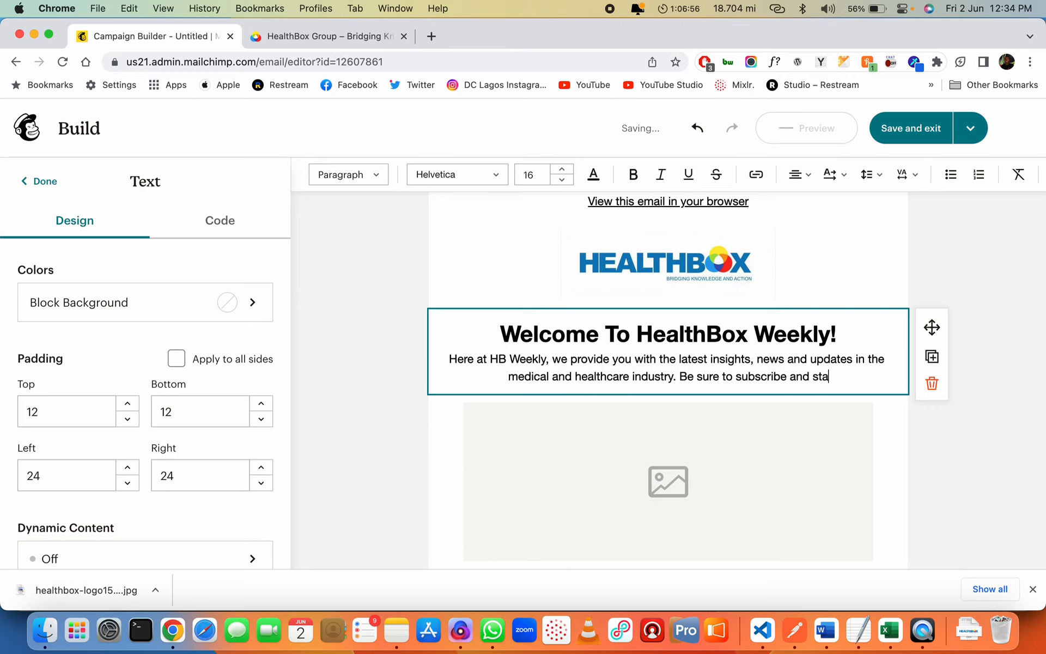
pyautogui.write('r th')
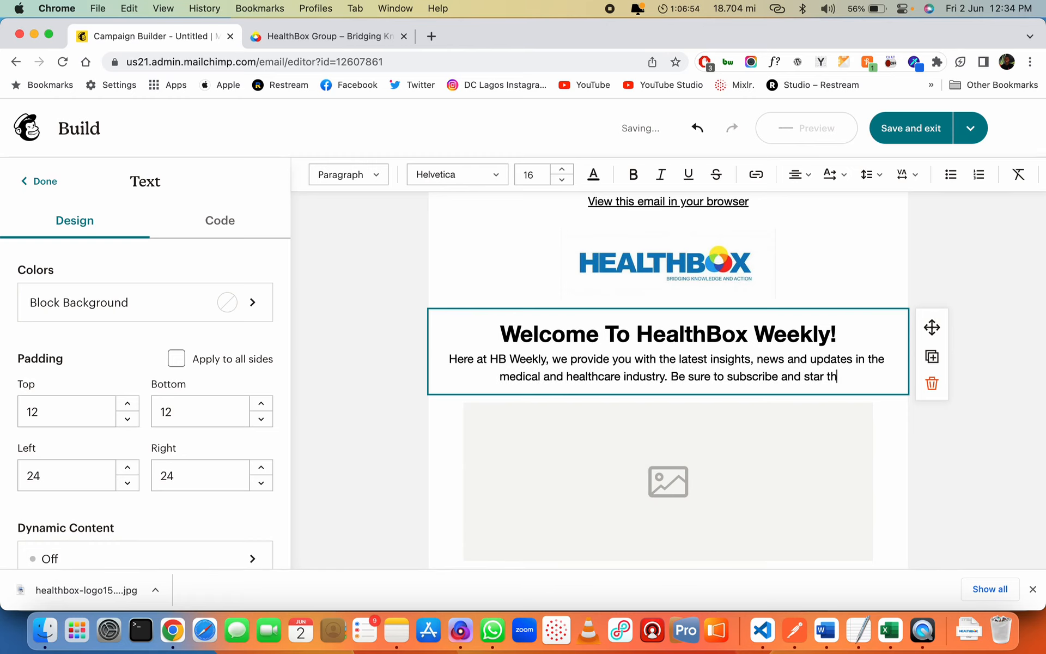
pyautogui.write("ese emails so you don't")
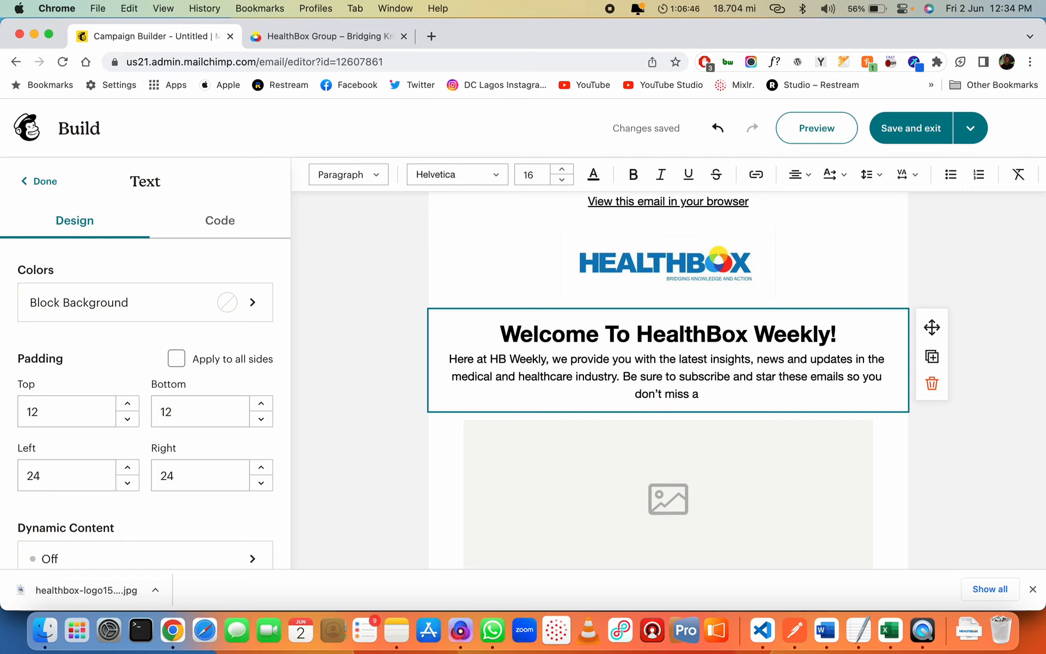
pyautogui.write('n update ')
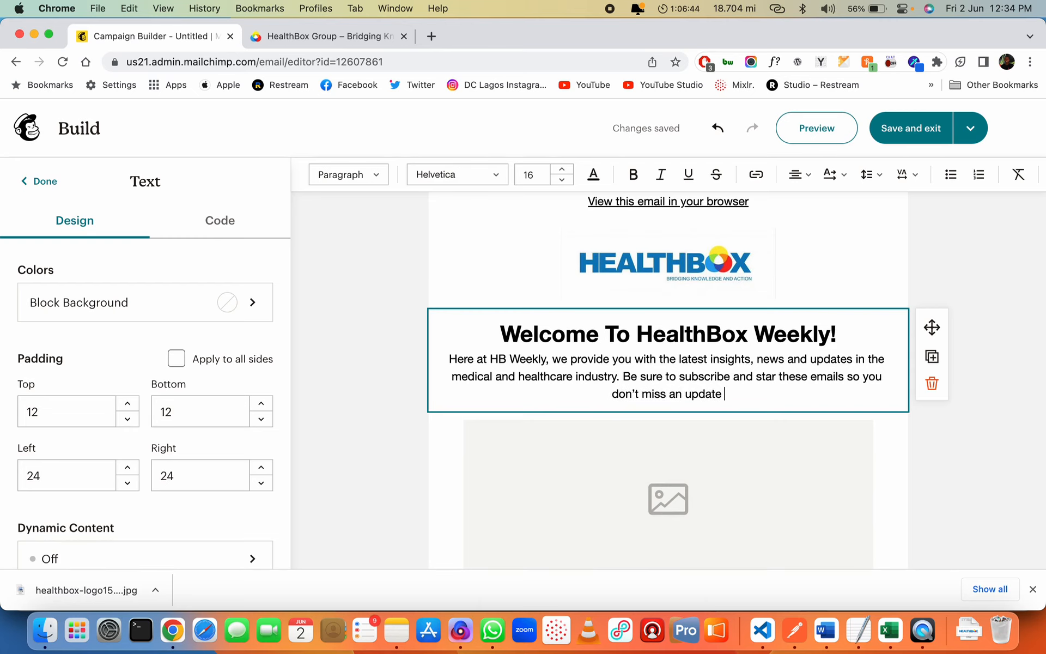
pyautogui.write('fromus!')
# Select the empty image block under the welcome text and browse images for it
pyautogui.scroll(-3, 927, 421)
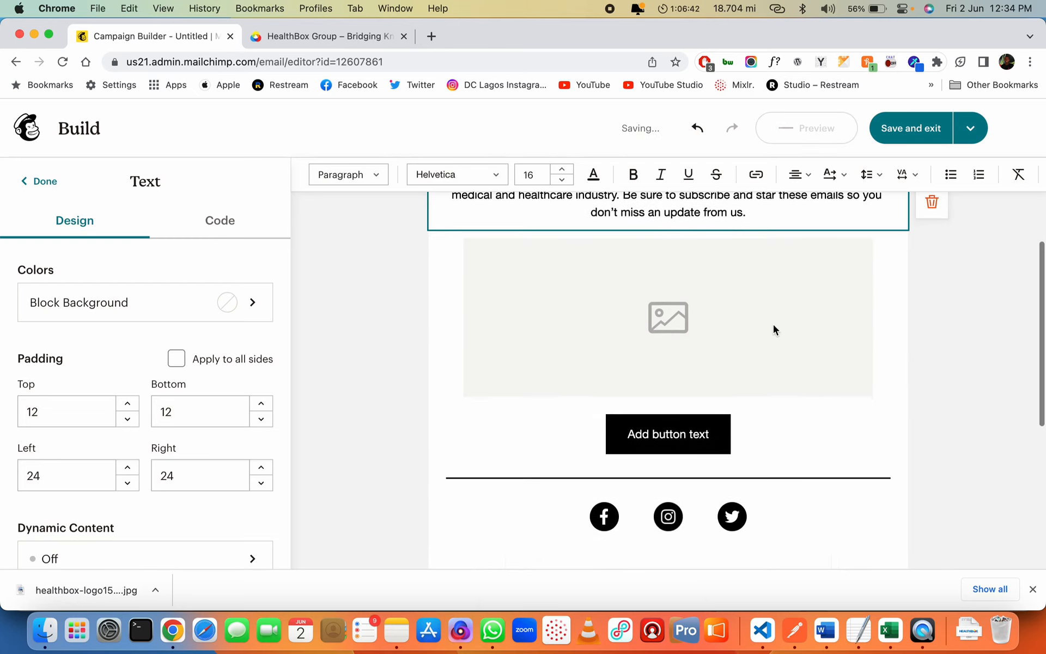
pyautogui.click(704, 316)
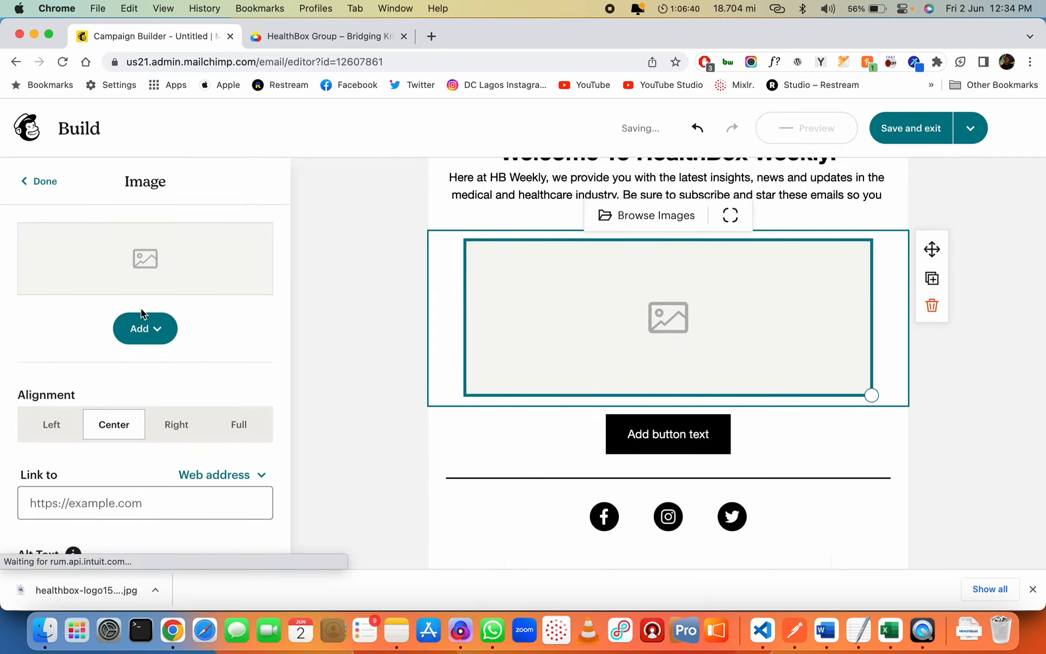
pyautogui.click(142, 321)
pyautogui.click(188, 402)
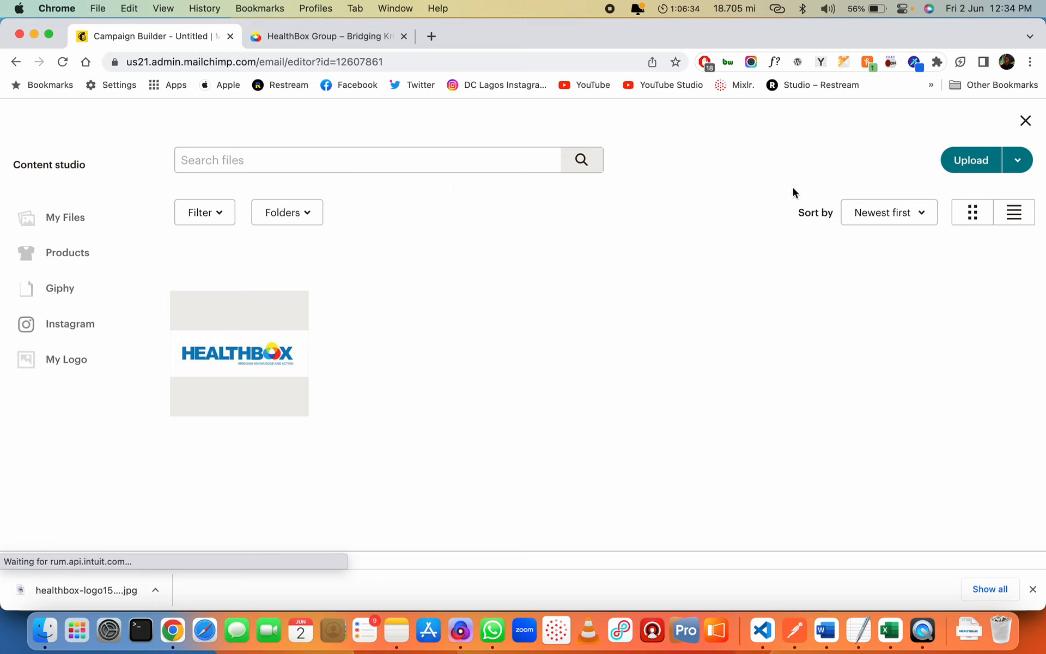
pyautogui.click(1017, 164)
pyautogui.click(833, 155)
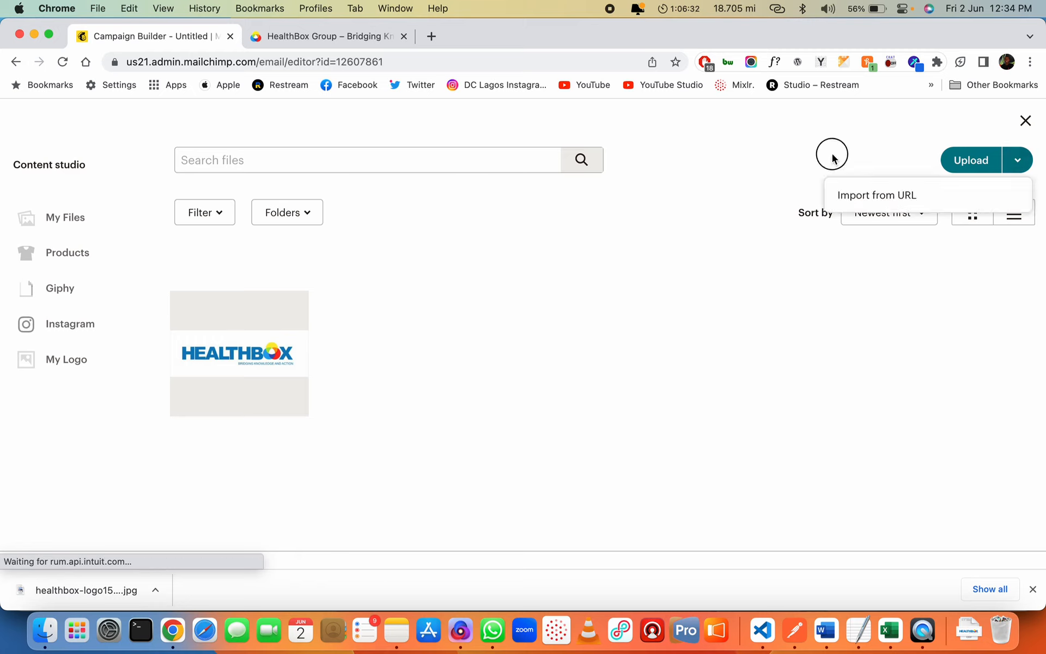
# Copy the web address of the operating-room image from the HealthBox website
pyautogui.click(426, 37)
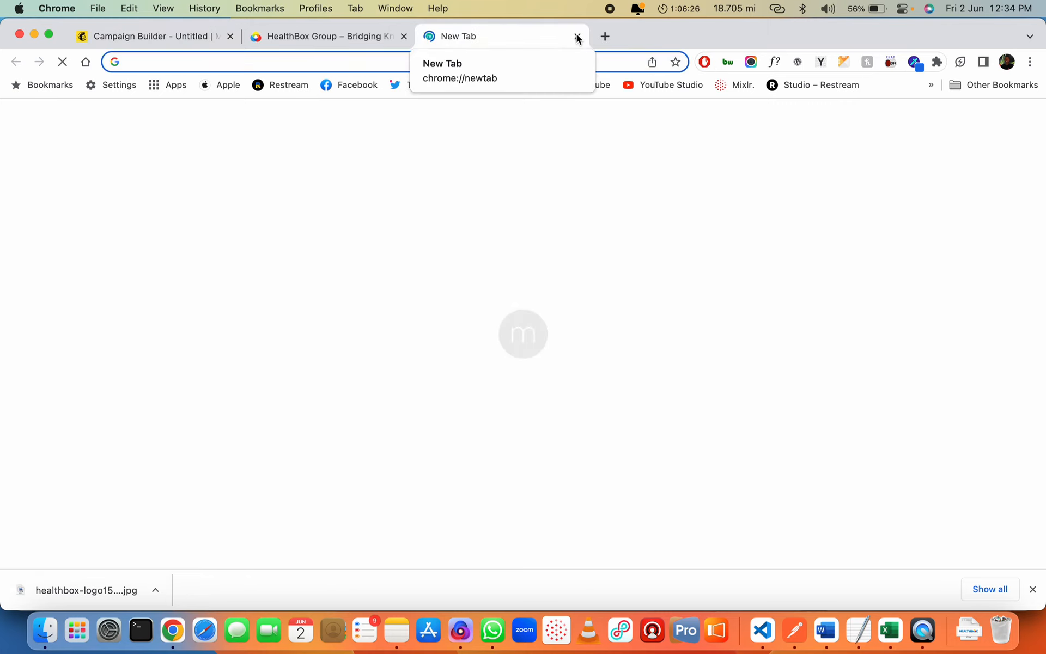
pyautogui.press('super+w')
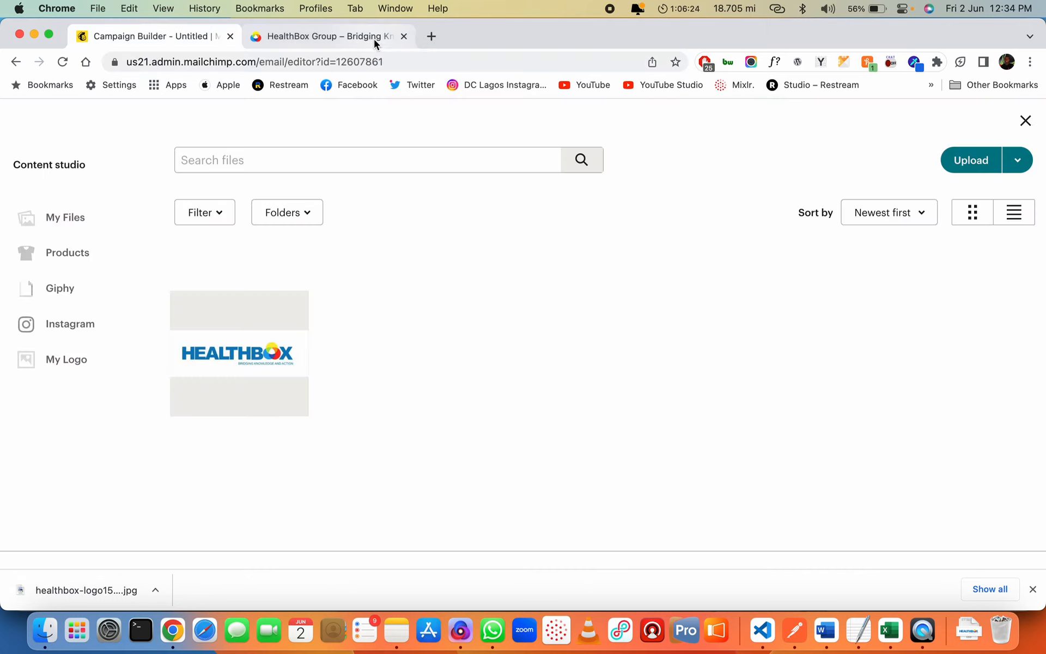
pyautogui.click(374, 39)
pyautogui.scroll(-2, 539, 366)
pyautogui.rightClick(622, 231)
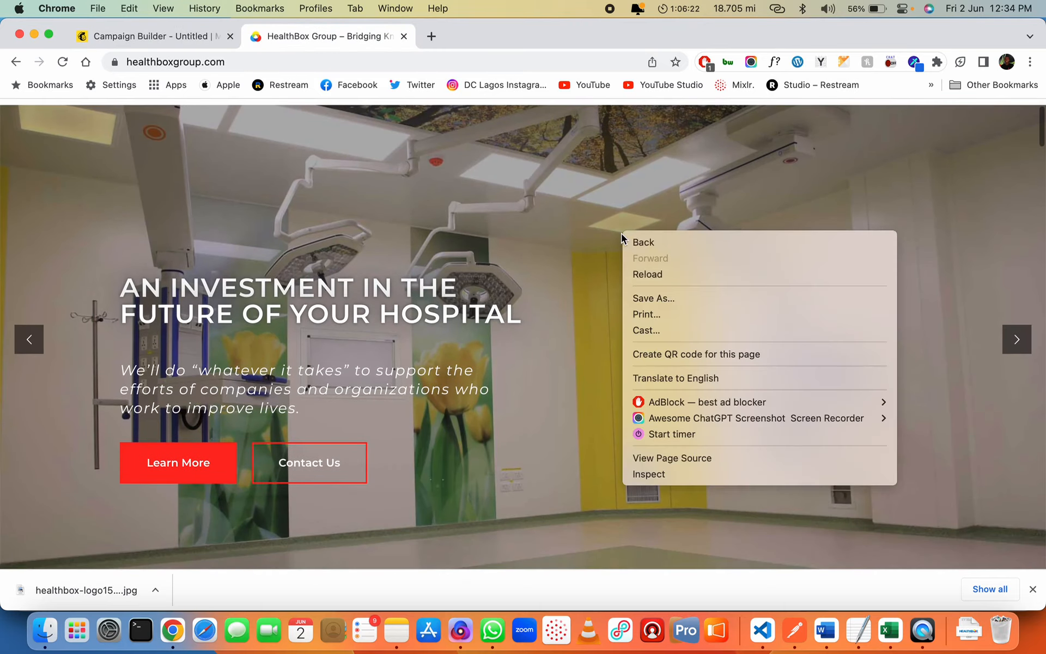
pyautogui.click(579, 397)
pyautogui.scroll(-5, 579, 396)
pyautogui.scroll(1, 578, 393)
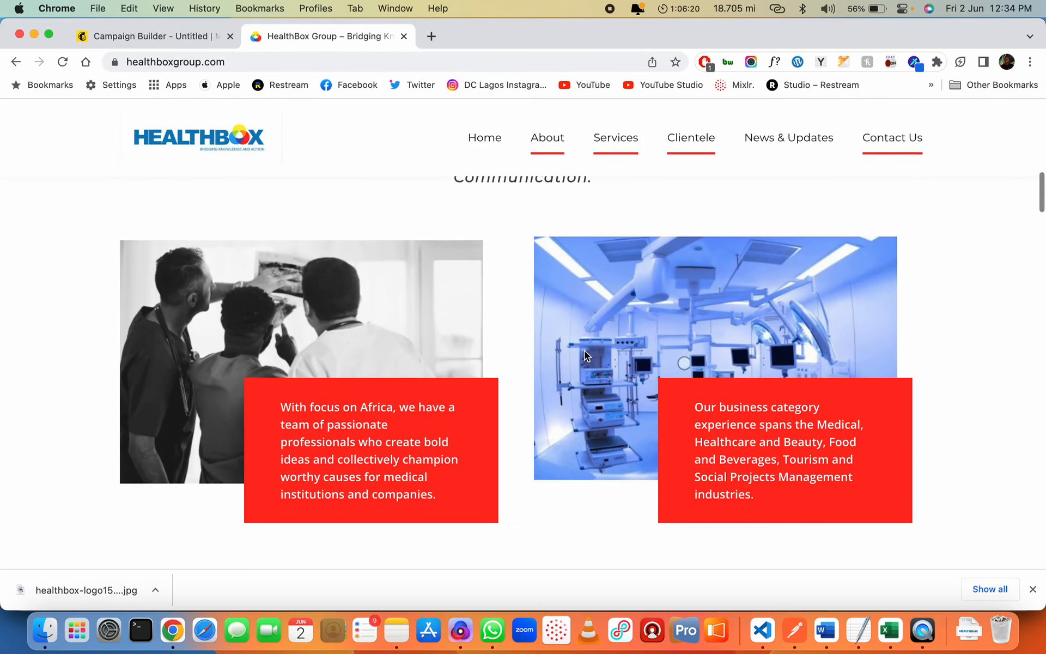
pyautogui.rightClick(589, 240)
pyautogui.click(621, 300)
# Import the image by URL, removing the -500x335 size suffix from the address
pyautogui.click(198, 44)
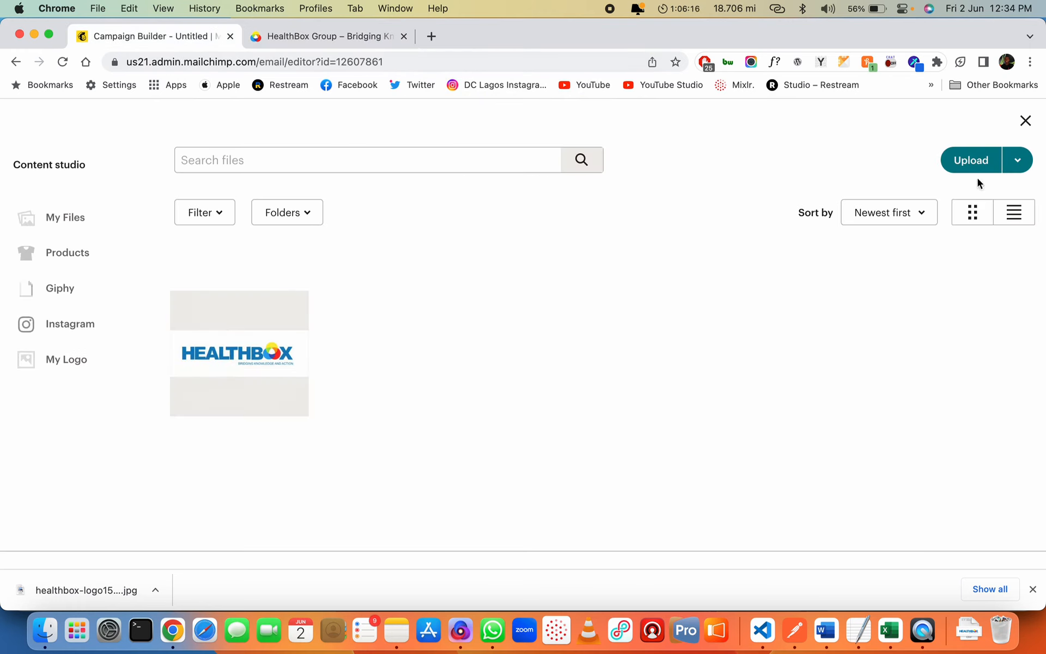
pyautogui.click(1015, 159)
pyautogui.click(952, 198)
pyautogui.click(493, 341)
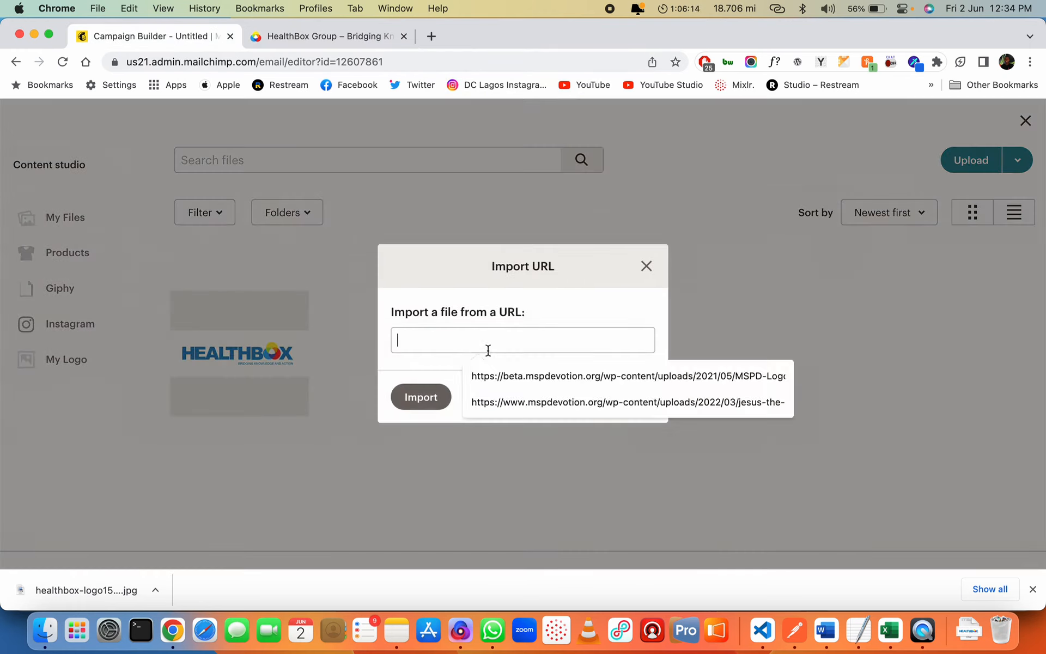
pyautogui.press('super+v')
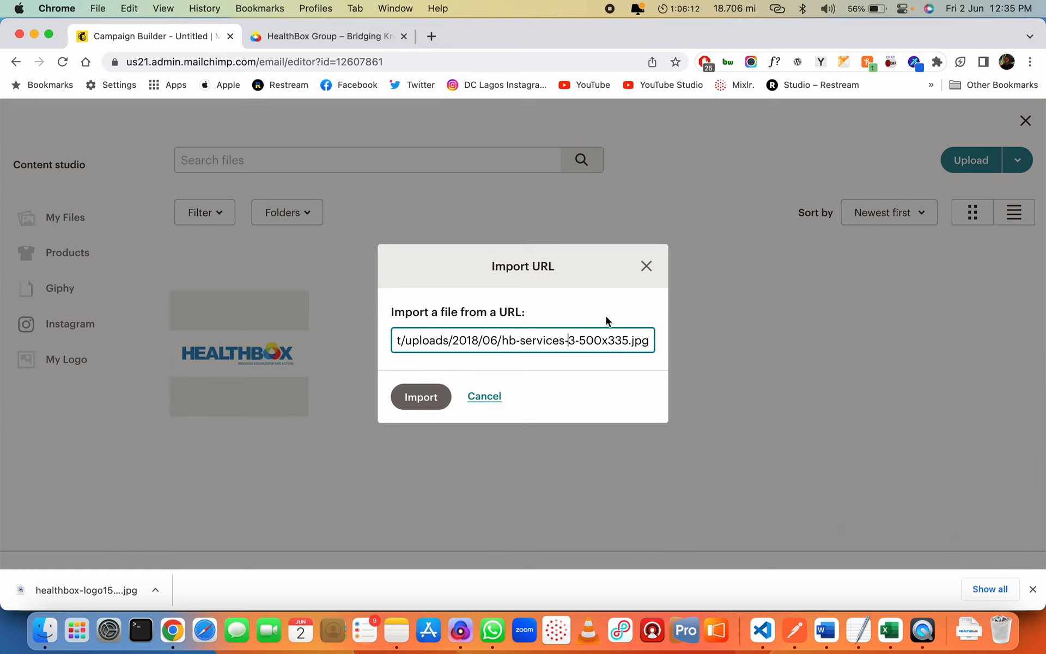
pyautogui.press('BackSpace')
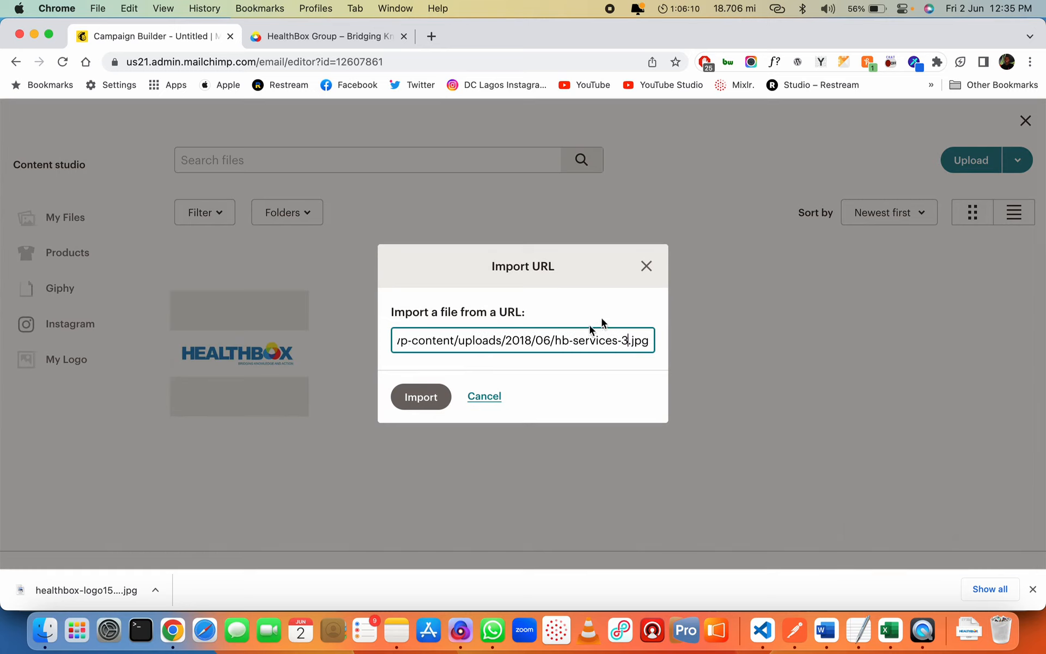
pyautogui.click(425, 394)
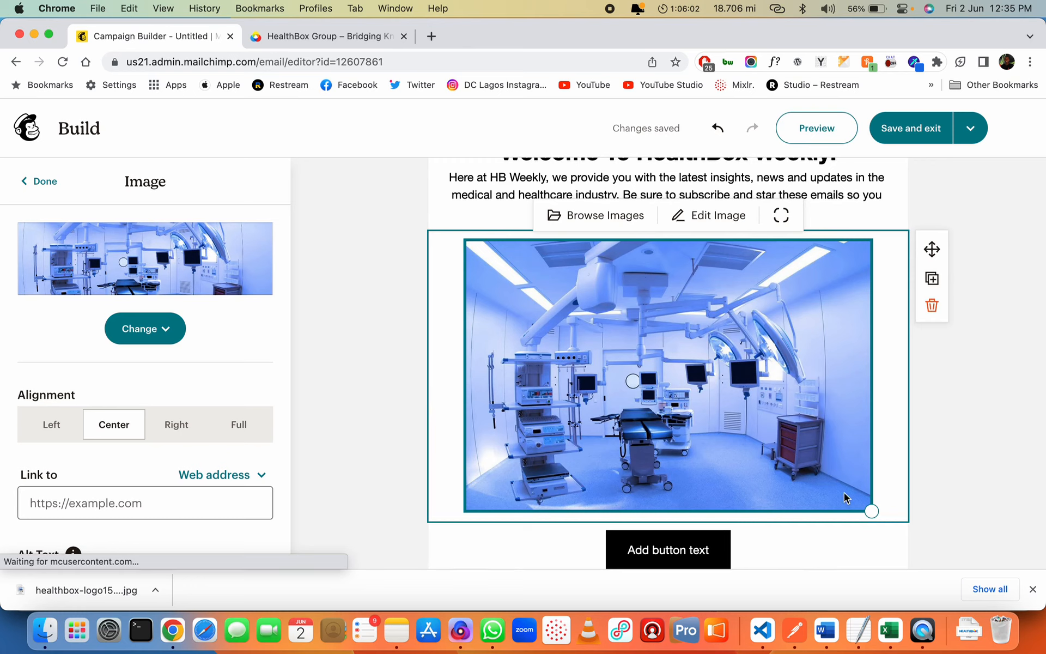
# Set the operating-room image block's alignment to Full so it spans the email width
pyautogui.moveTo(872, 507); pyautogui.dragTo(954, 542)
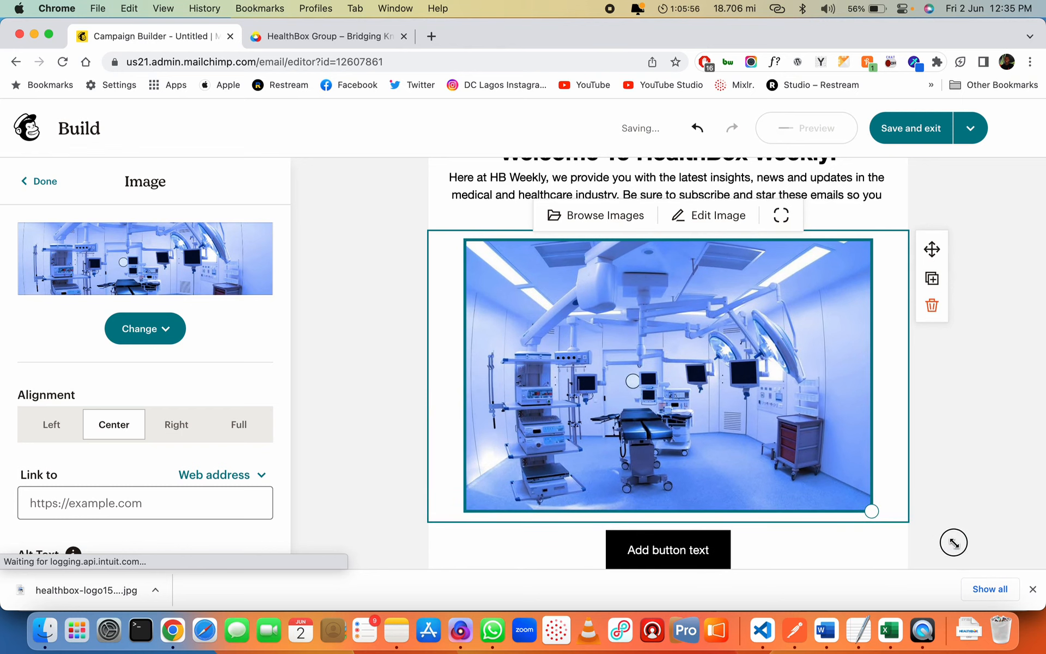
pyautogui.click(919, 394)
pyautogui.click(714, 391)
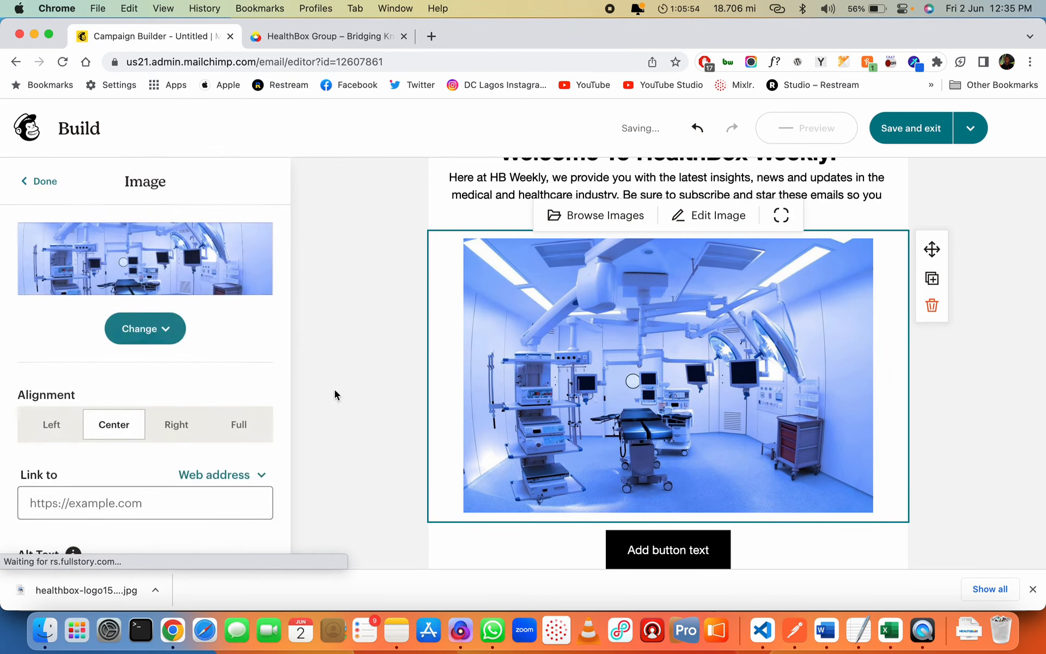
pyautogui.scroll(-2, 151, 482)
pyautogui.click(238, 313)
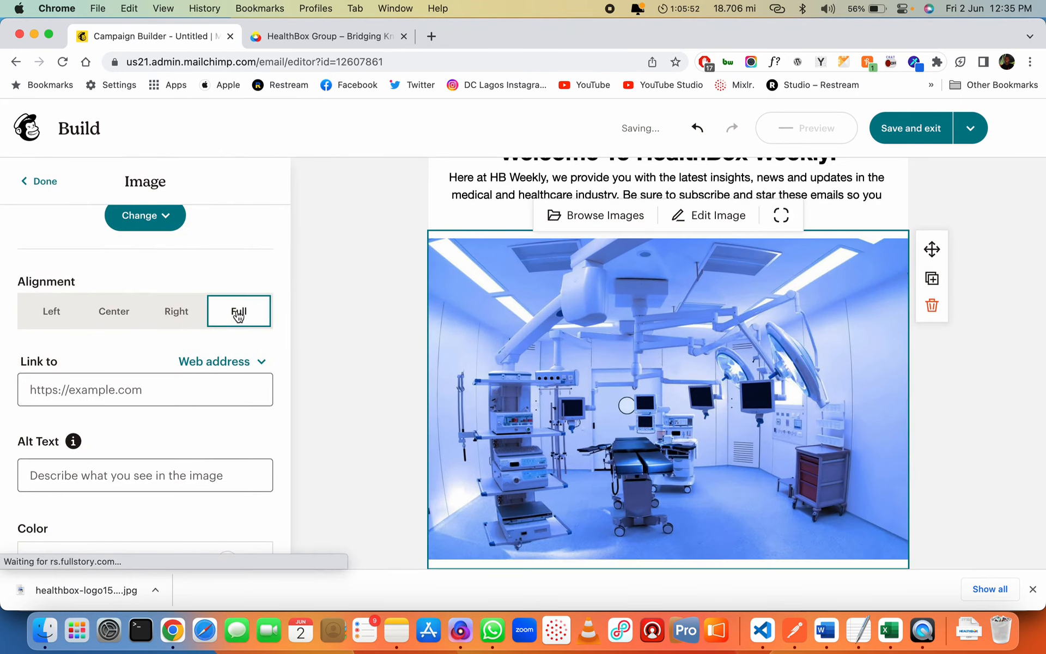
# Scroll through the email and select the welcome text block
pyautogui.scroll(-2, 688, 437)
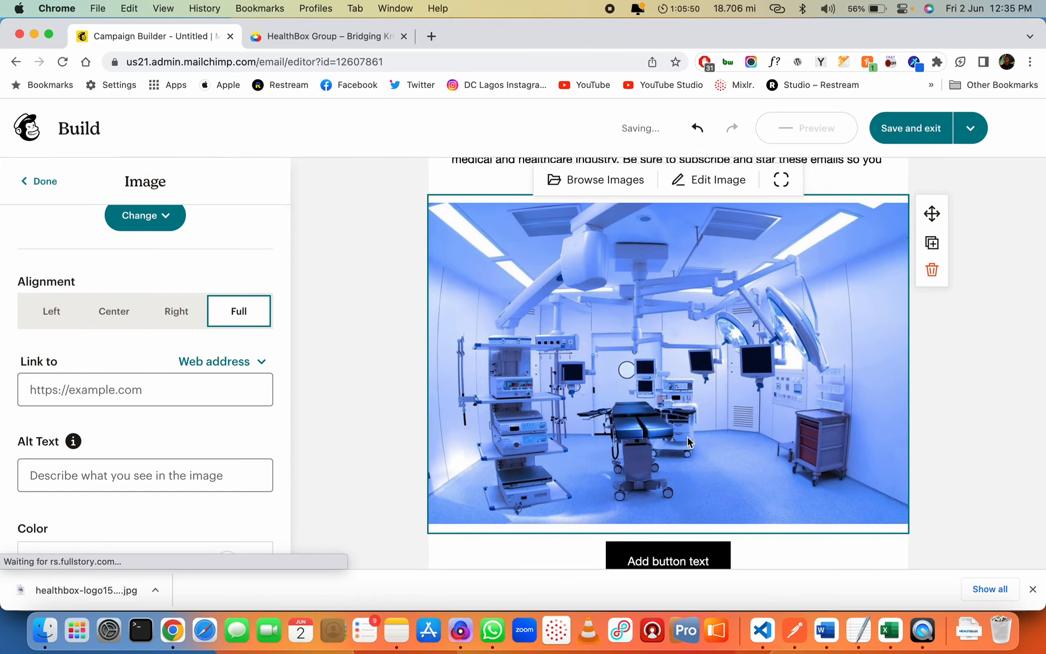
pyautogui.scroll(2, 687, 437)
pyautogui.scroll(-5, 687, 437)
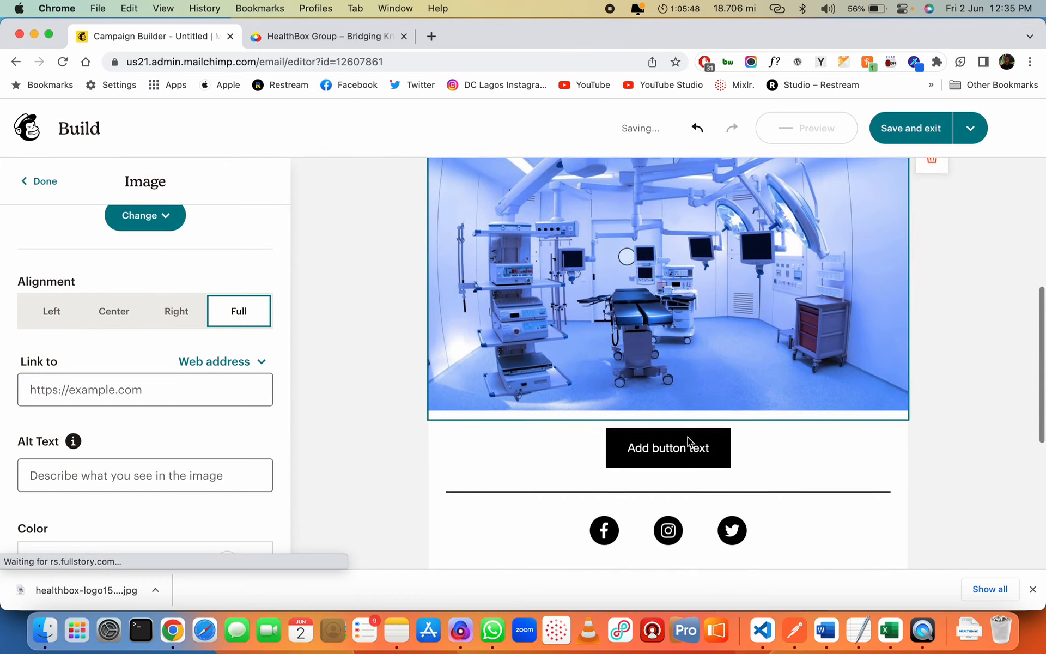
pyautogui.scroll(-6, 763, 425)
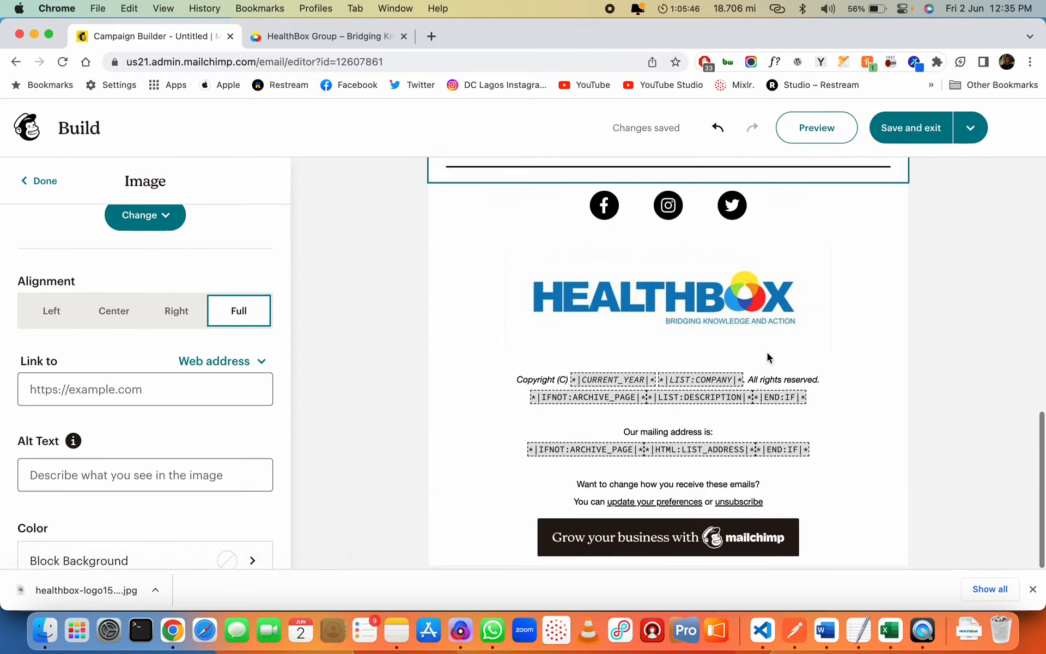
pyautogui.scroll(2, 767, 352)
pyautogui.scroll(10, 768, 358)
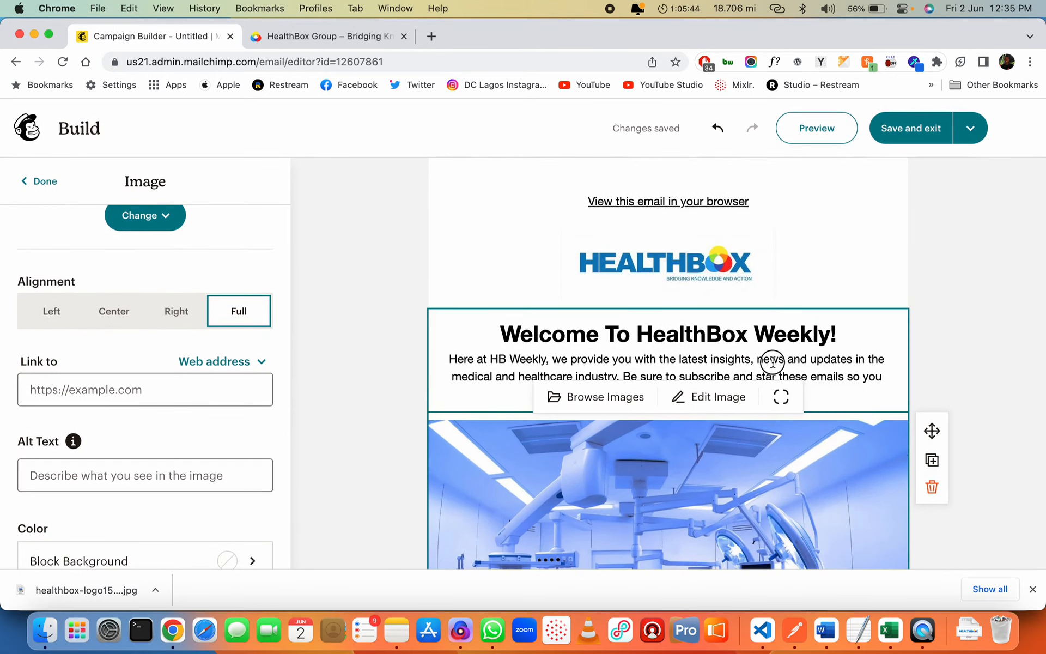
pyautogui.click(771, 359)
pyautogui.scroll(-4, 761, 460)
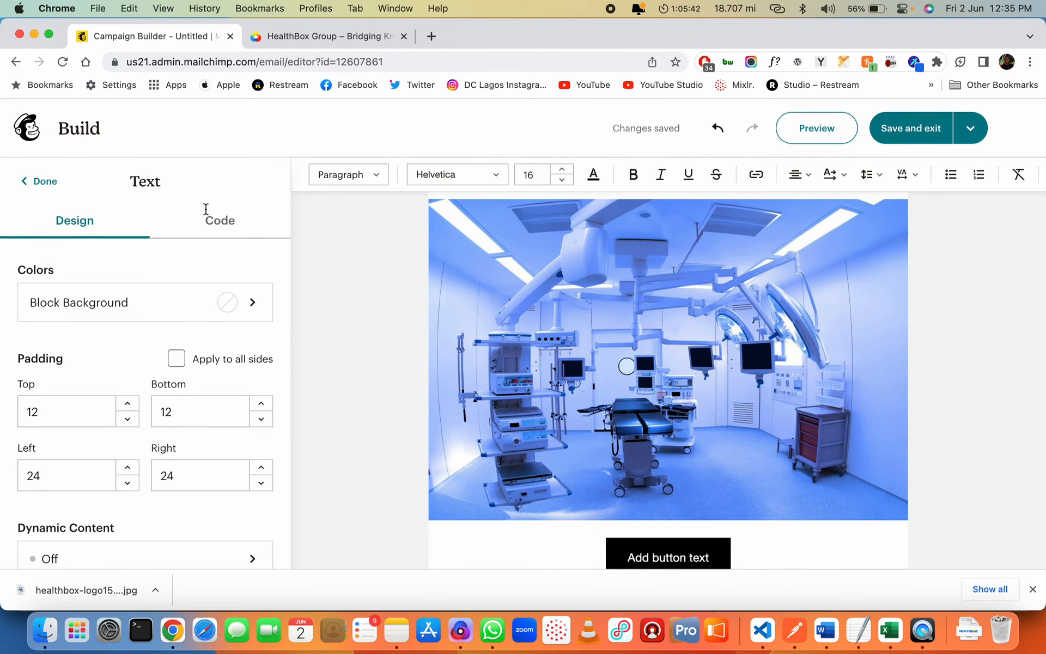
# Add a paragraph block and a heading 'Introducing The New Splicer 222' above the button
pyautogui.click(35, 179)
pyautogui.scroll(-5, 521, 385)
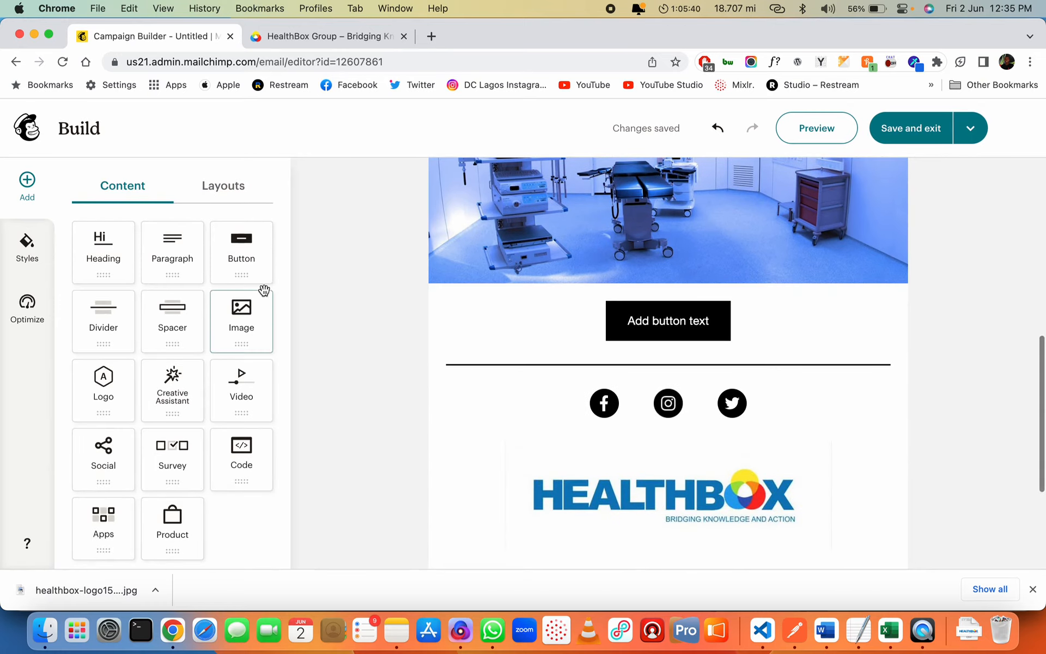
pyautogui.moveTo(170, 248); pyautogui.dragTo(606, 280)
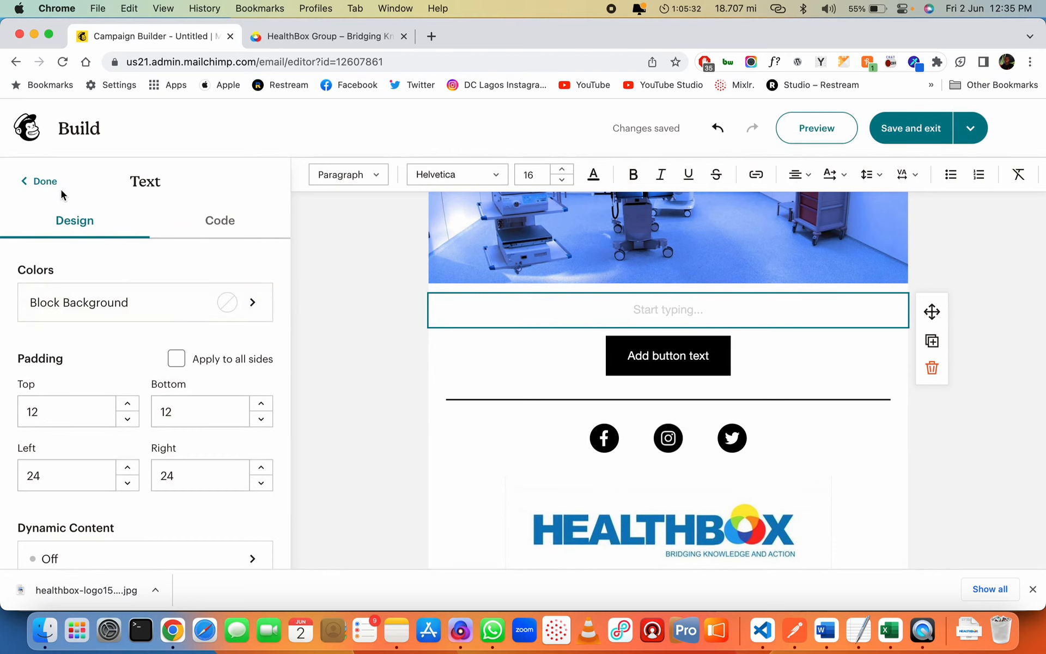
pyautogui.click(45, 185)
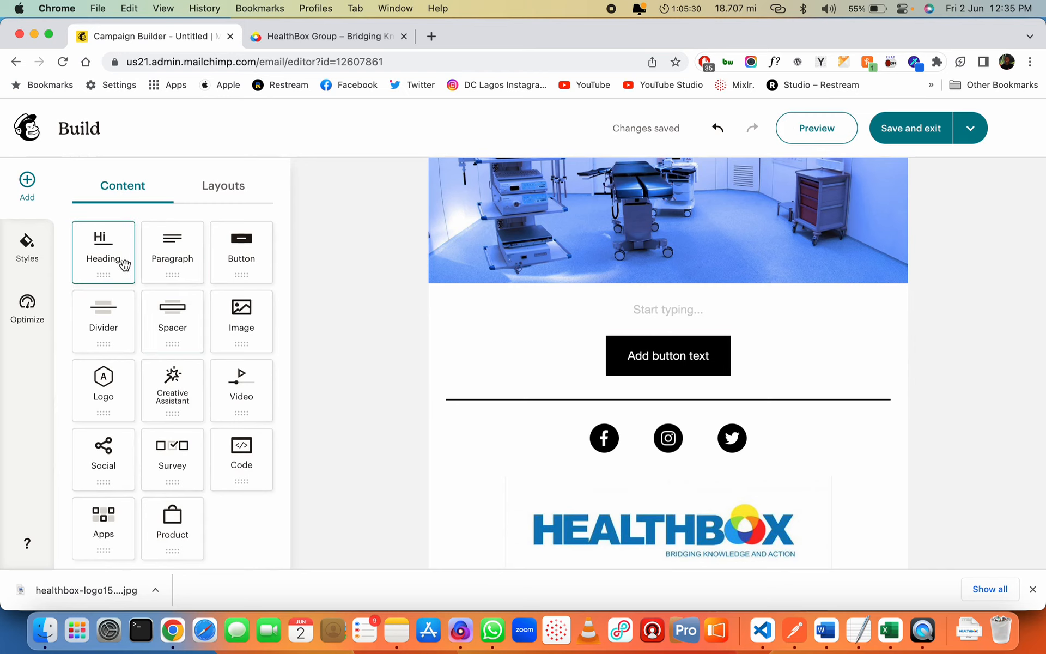
pyautogui.moveTo(107, 262); pyautogui.dragTo(696, 293)
pyautogui.write('I')
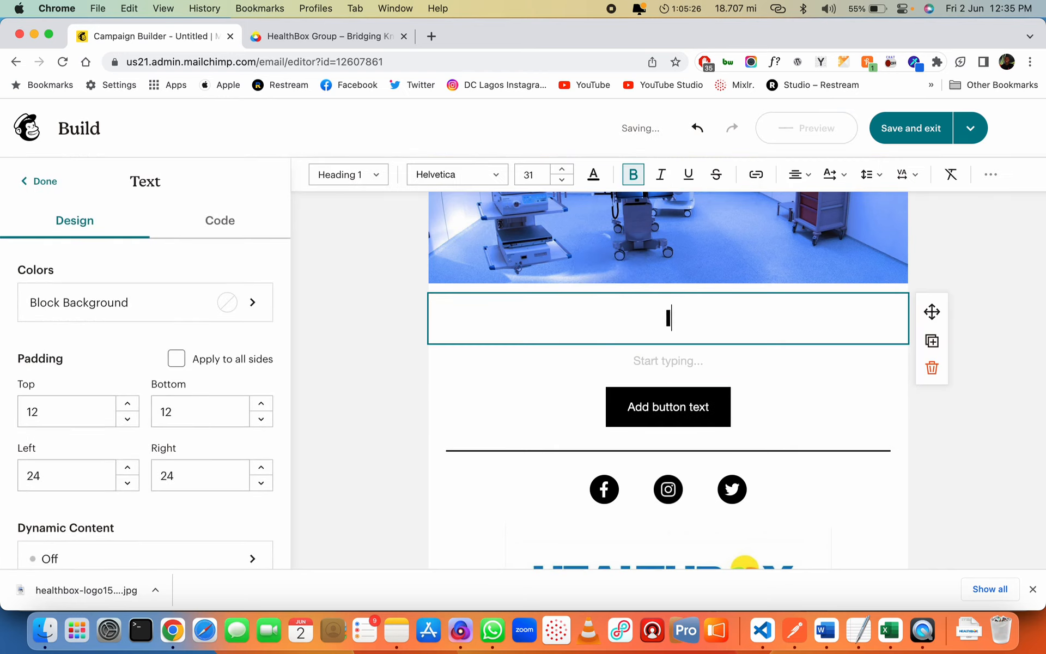
pyautogui.write('ntroducing The ')
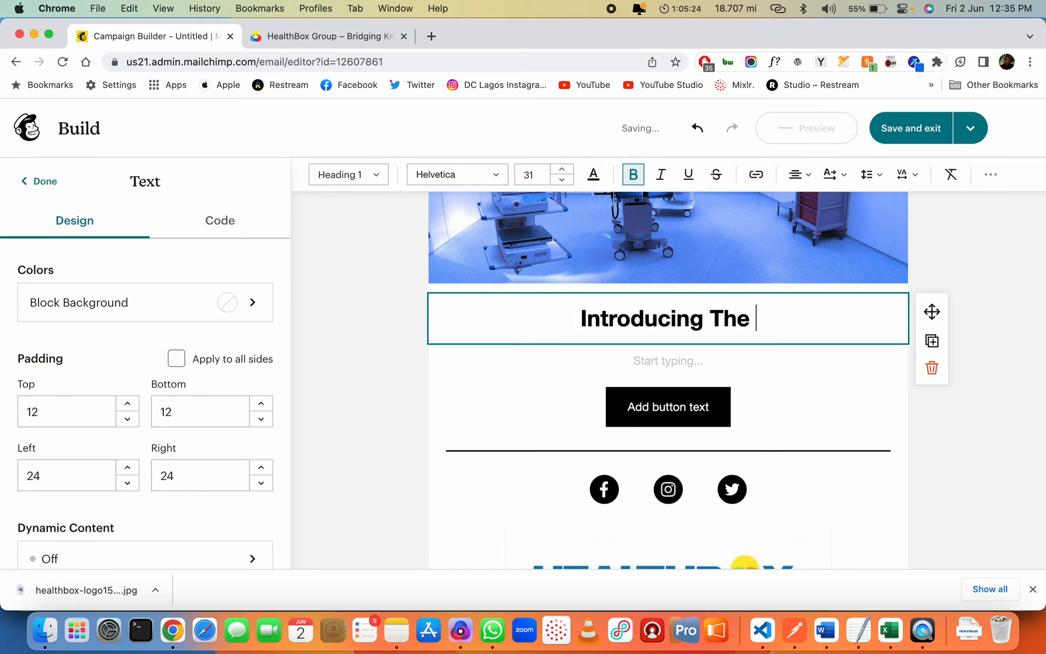
pyautogui.write('New Splicer')
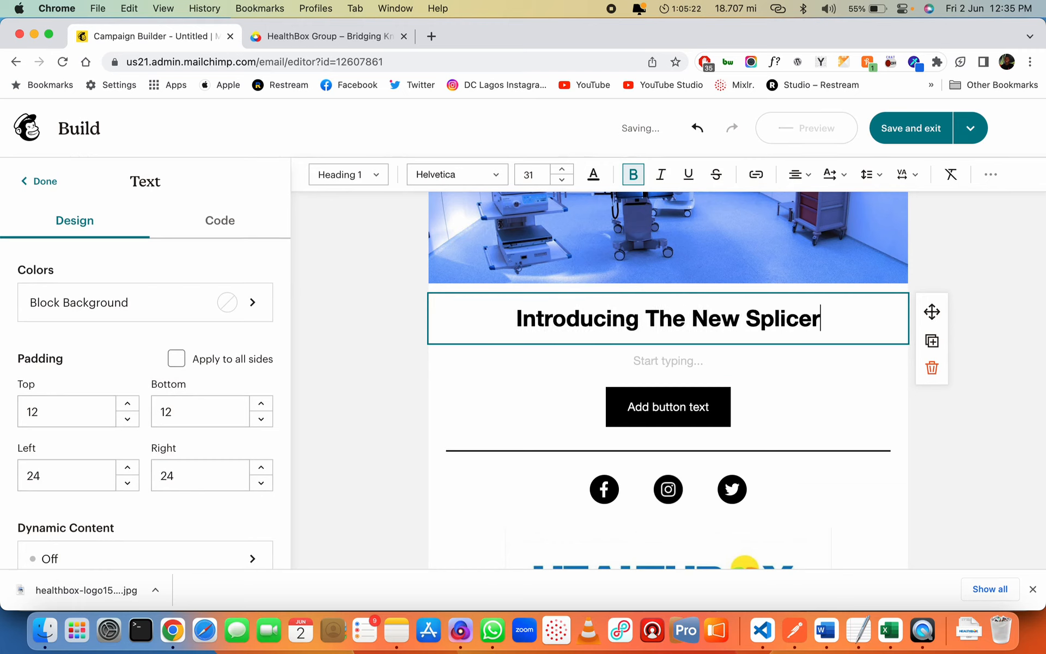
pyautogui.write(' 222')
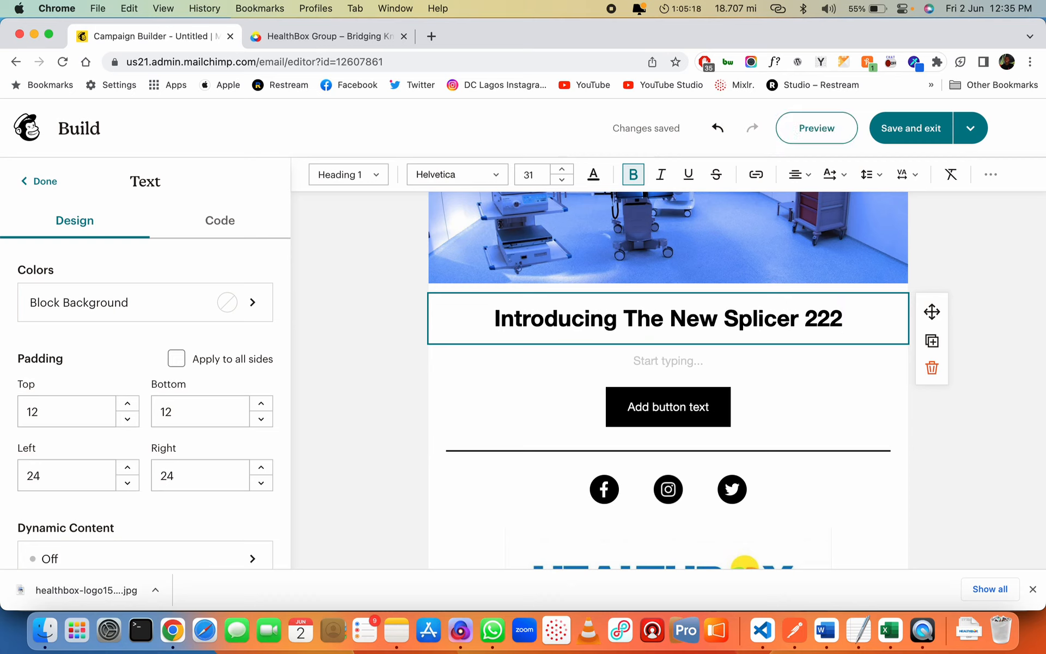
pyautogui.click(669, 361)
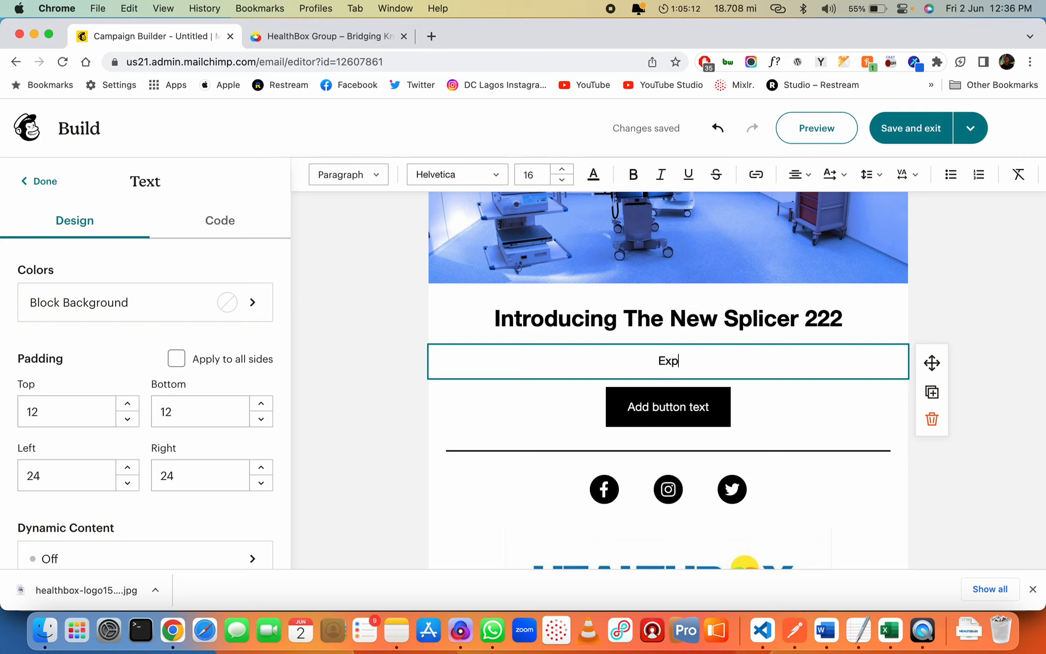
# Begin the description with 'Explore our newest addition to the MRI equipment'
pyautogui.write('Explore our new')
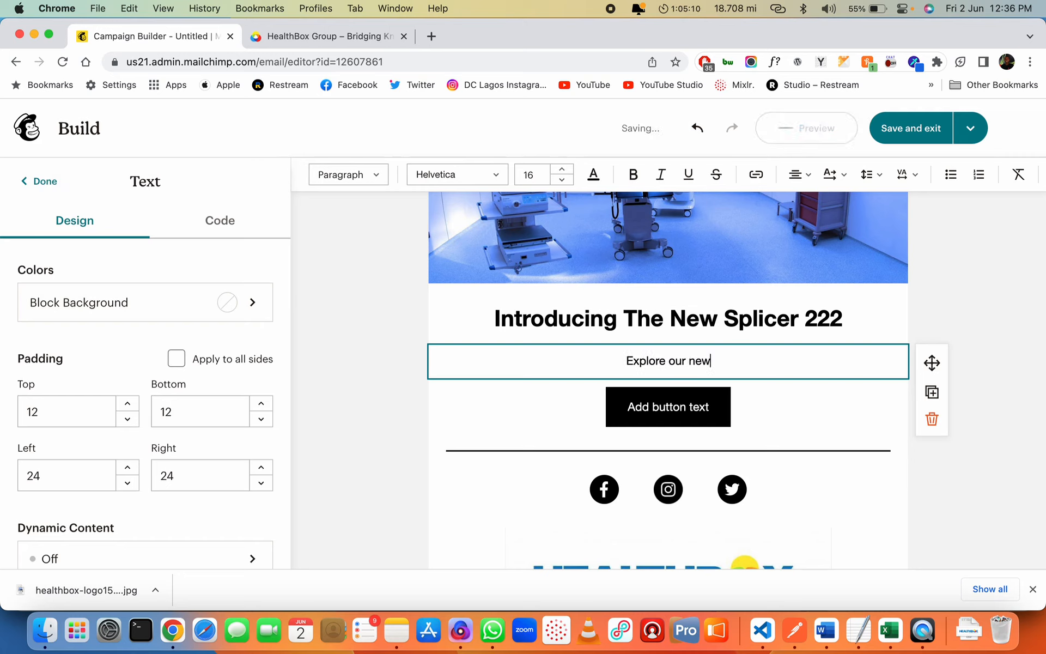
pyautogui.write('est additi')
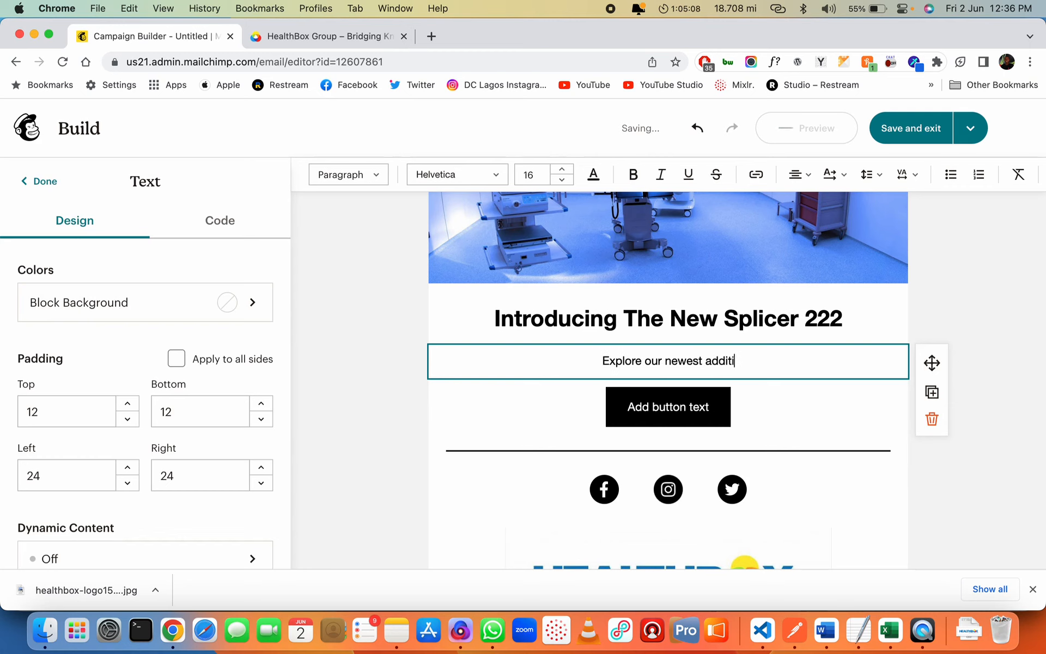
pyautogui.write('on to the')
pyautogui.scroll(3, 562, 441)
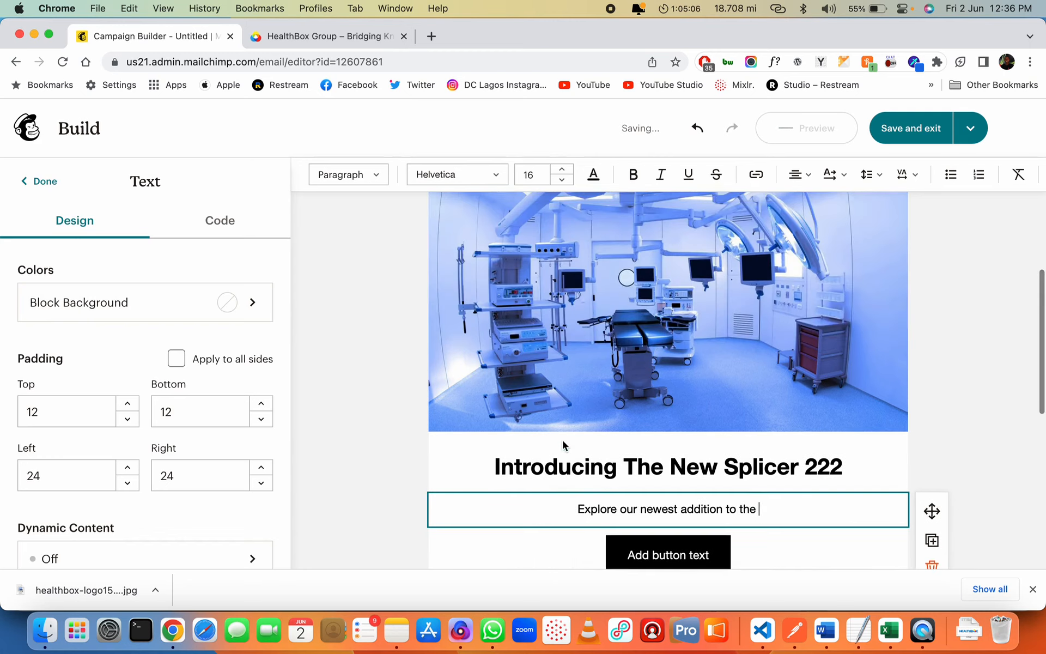
pyautogui.scroll(-3, 562, 440)
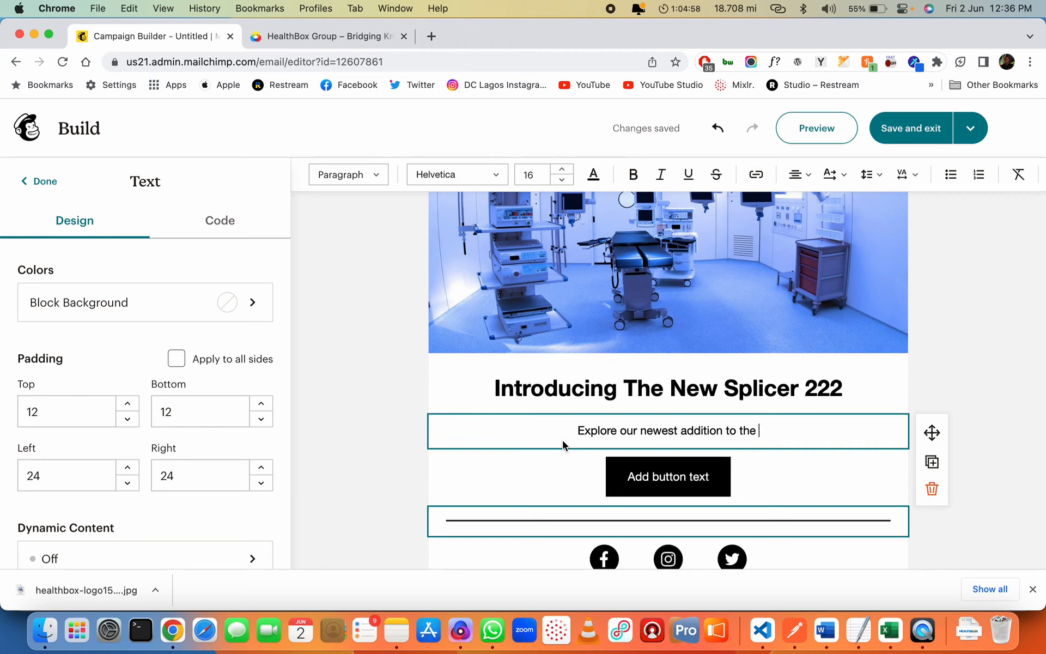
pyautogui.write('MRI')
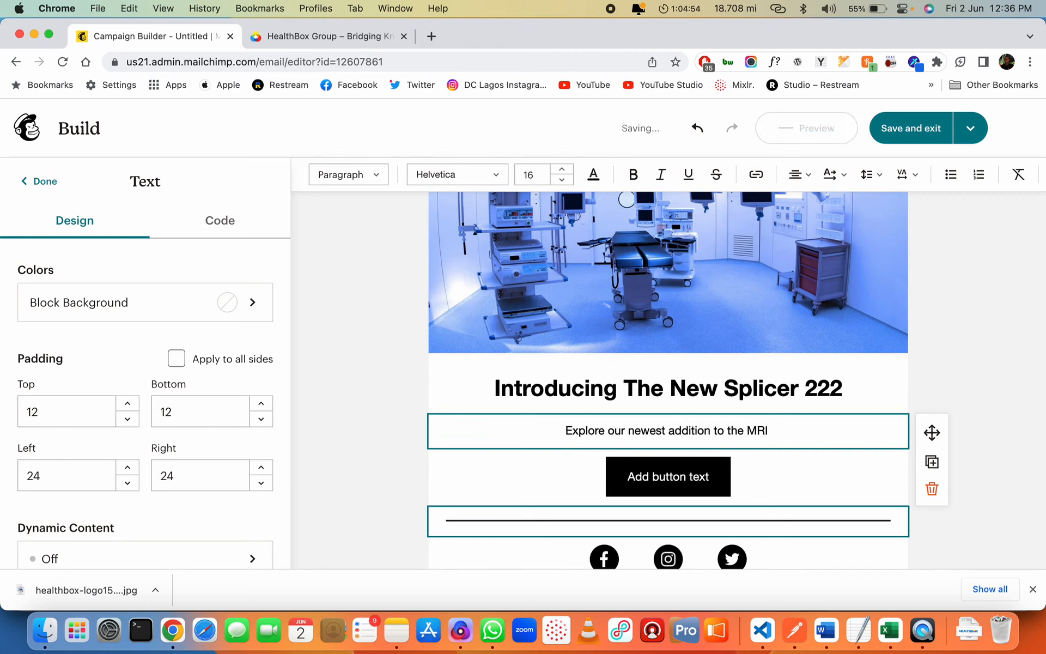
pyautogui.write(' equipment pac')
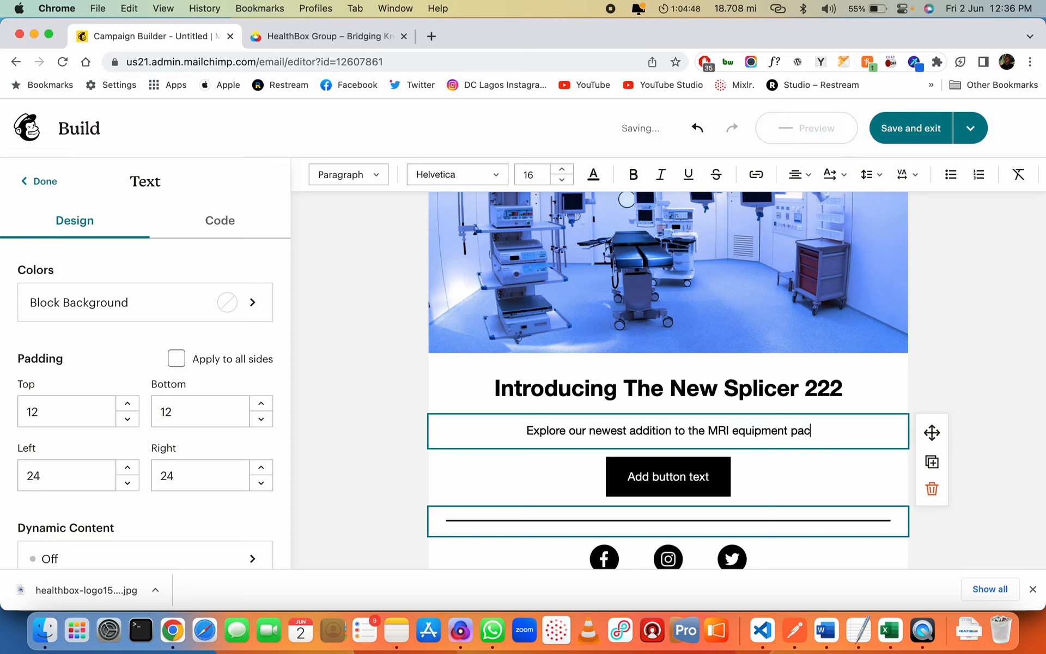
# Continue with 'The Splicer 222 features an upgraded neural engine…' ending 'procure one for your facility.'
pyautogui.write('kage. The ')
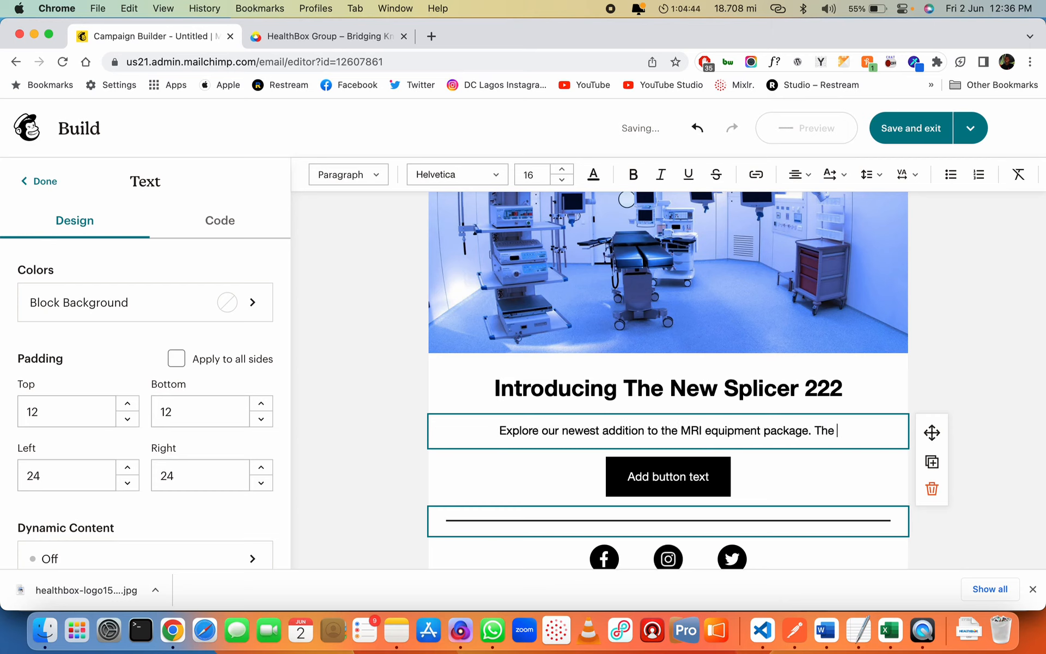
pyautogui.write('splicer')
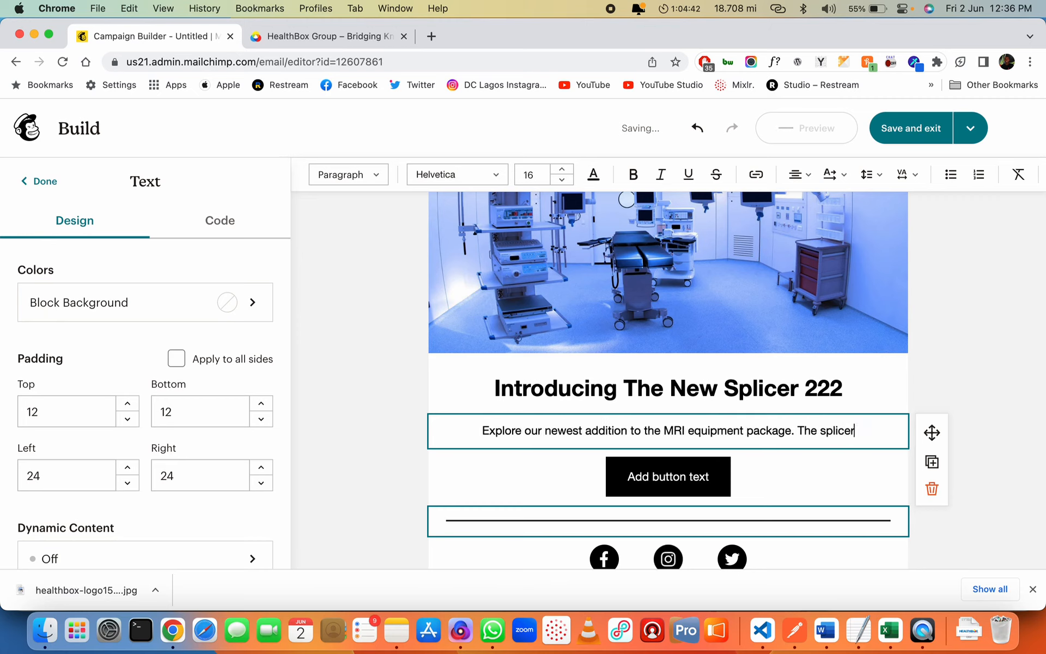
pyautogui.press('Delete')
pyautogui.write('Splicer 222 featre')
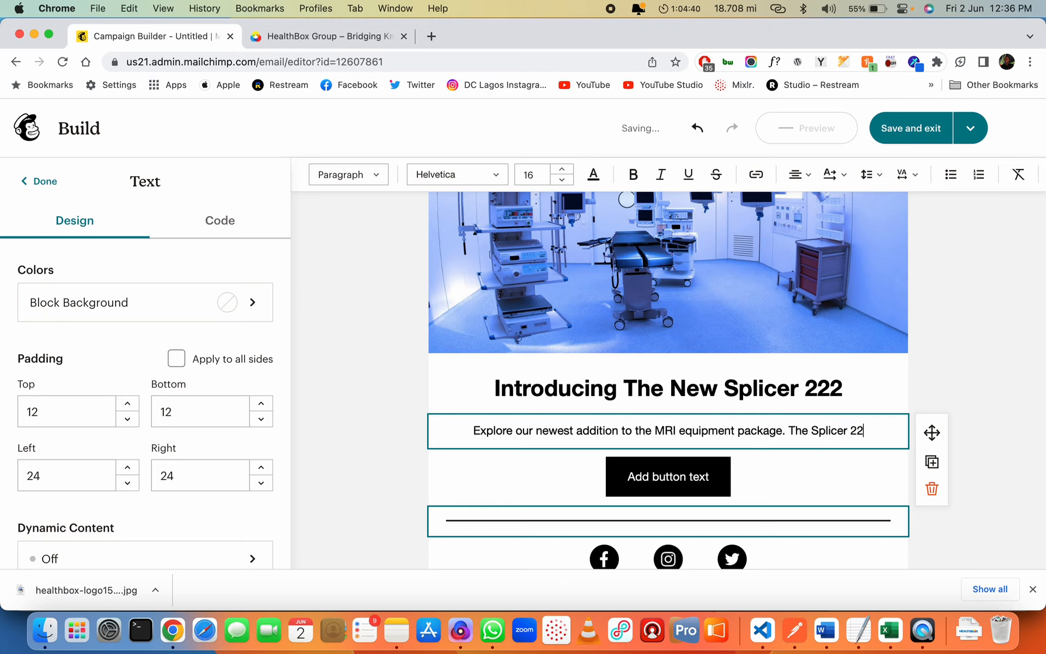
pyautogui.press('BackSpace')
pyautogui.press('BackSpace')
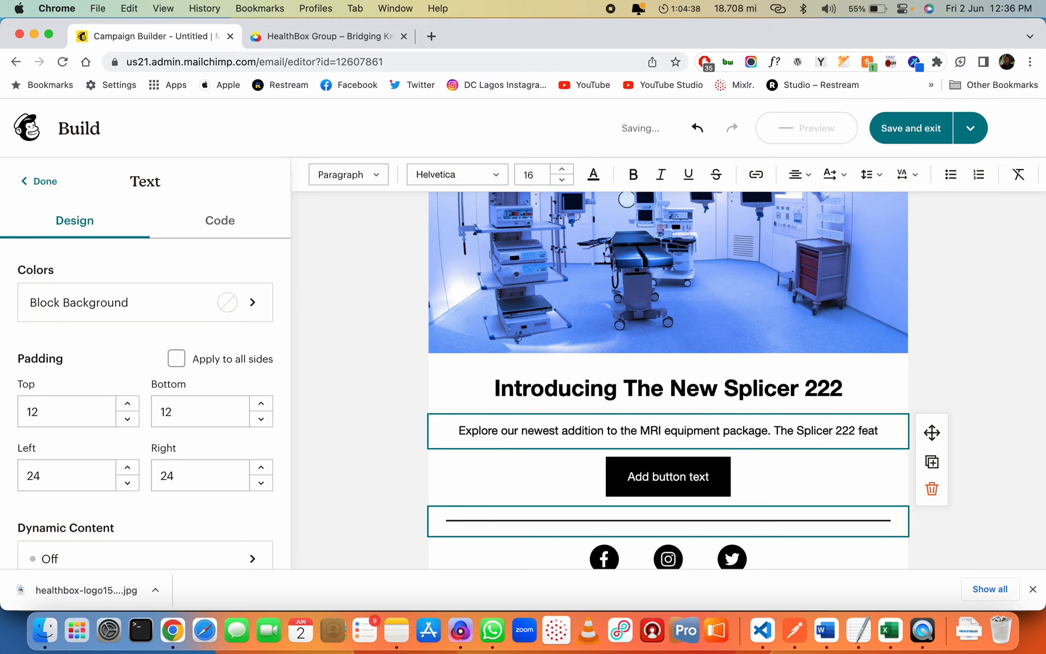
pyautogui.write('ires')
pyautogui.press('BackSpace')
pyautogui.press('BackSpace')
pyautogui.press('BackSpace')
pyautogui.press('BackSpace')
pyautogui.press('BackSpace')
pyautogui.write('ures an automated')
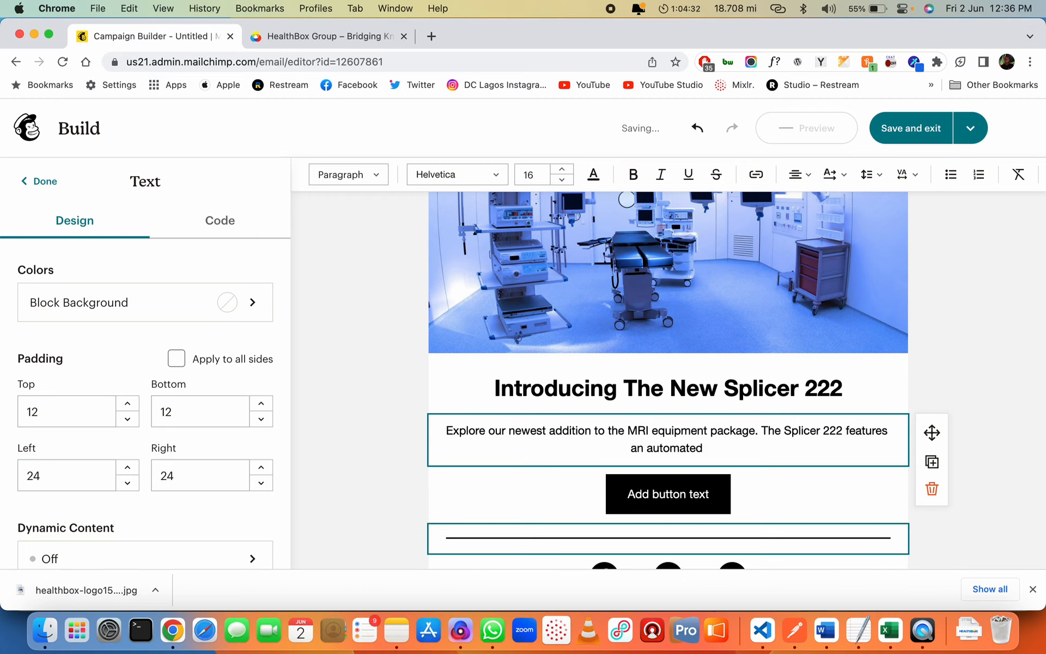
pyautogui.hotkey('alt', 'shift', 'Left')
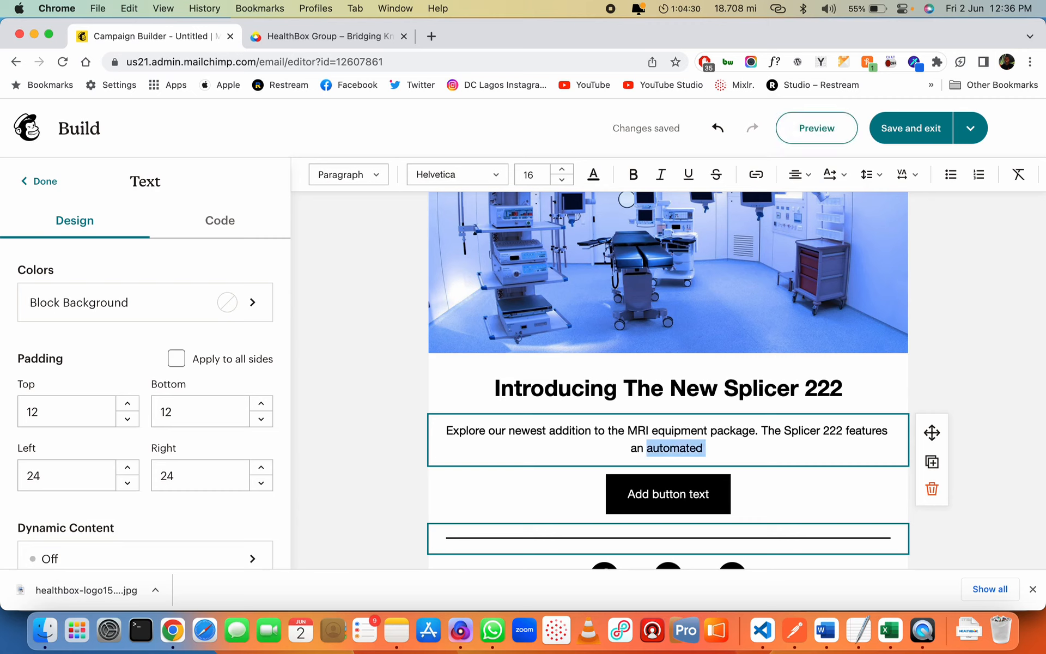
pyautogui.write('upgraded')
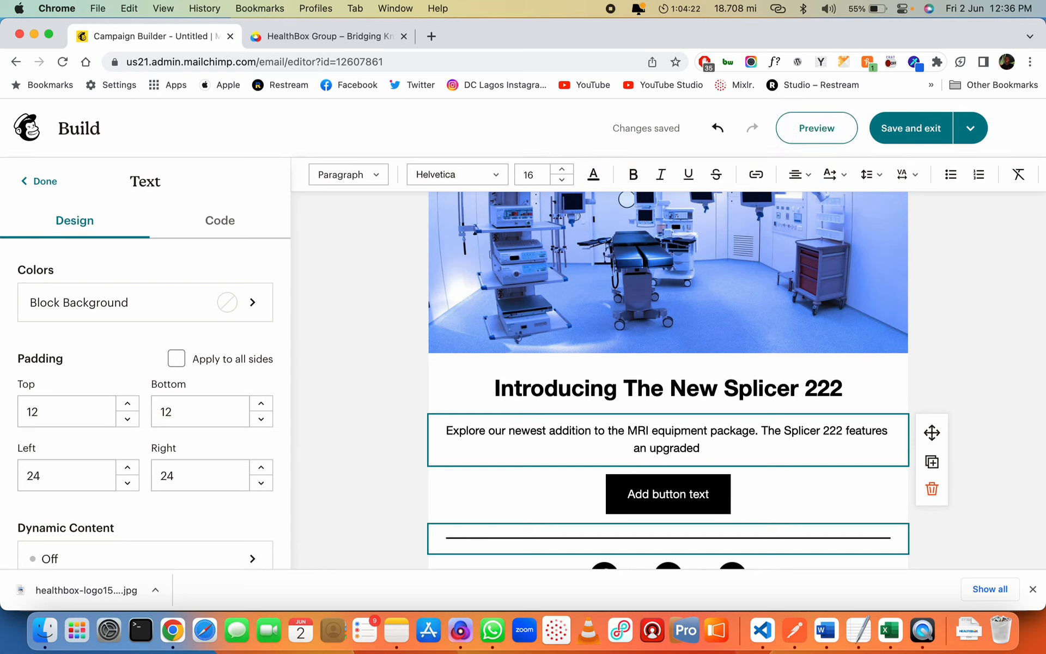
pyautogui.write('ne')
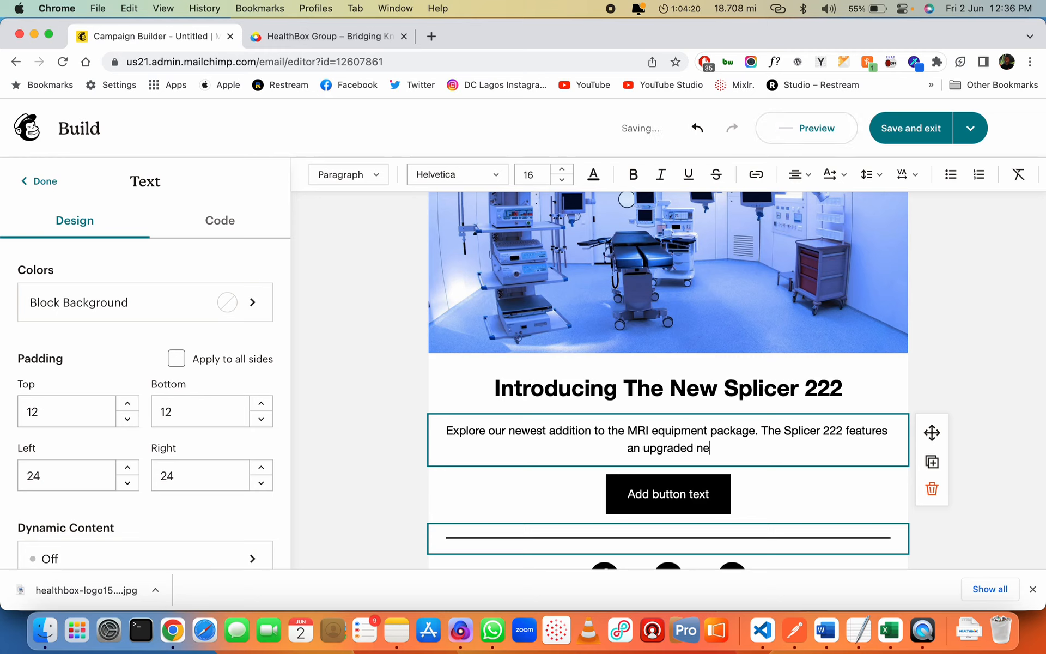
pyautogui.write('ural engine ')
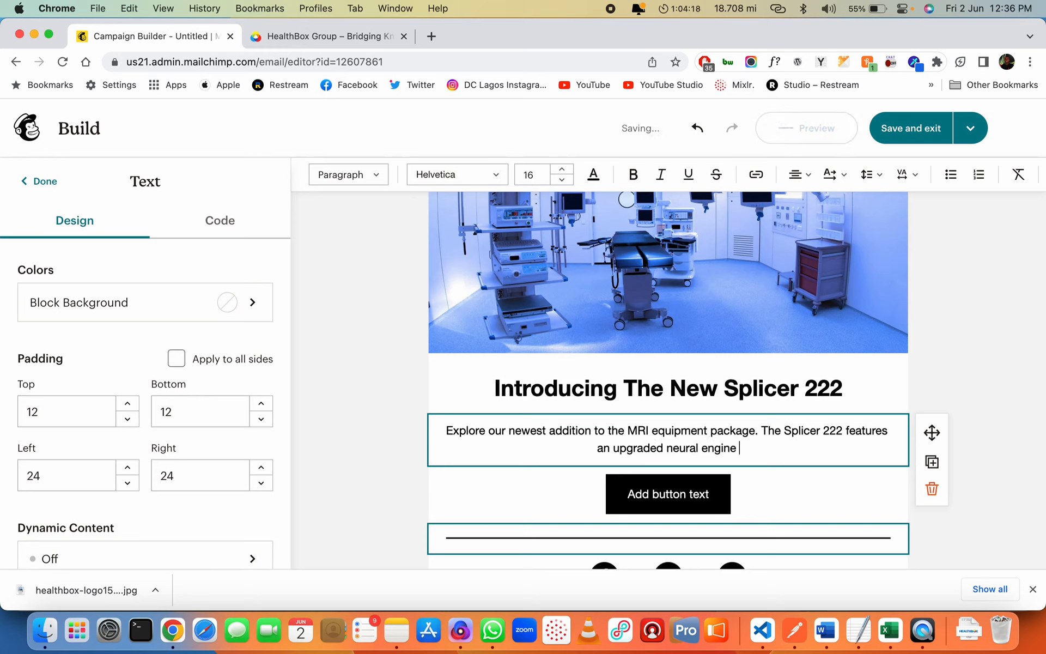
pyautogui.write('that aids it use AI with ')
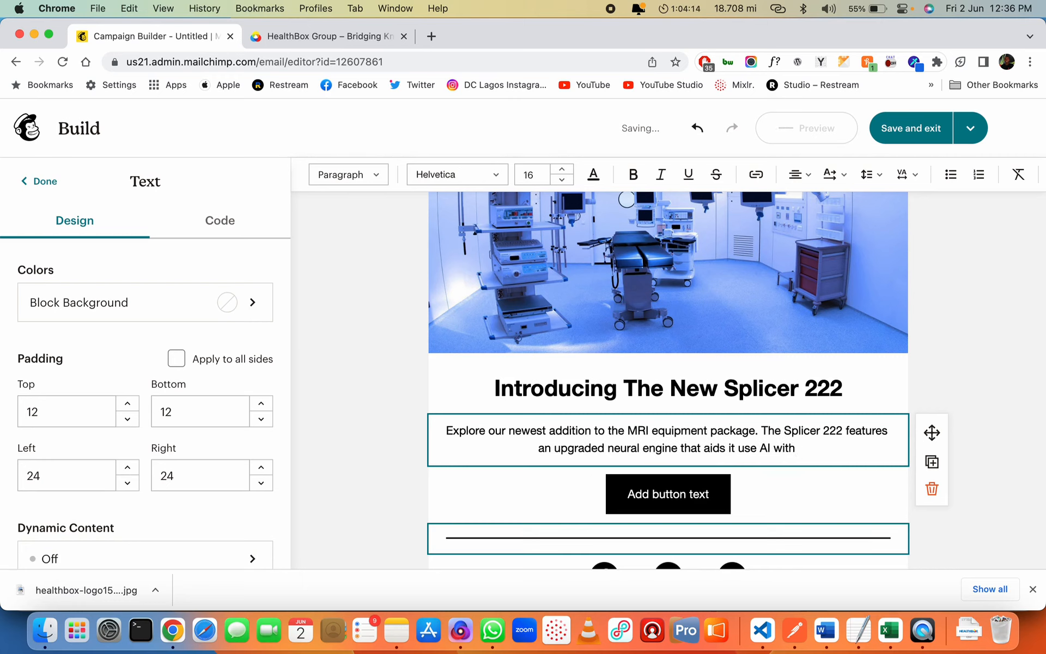
pyautogui.write("it's scanne")
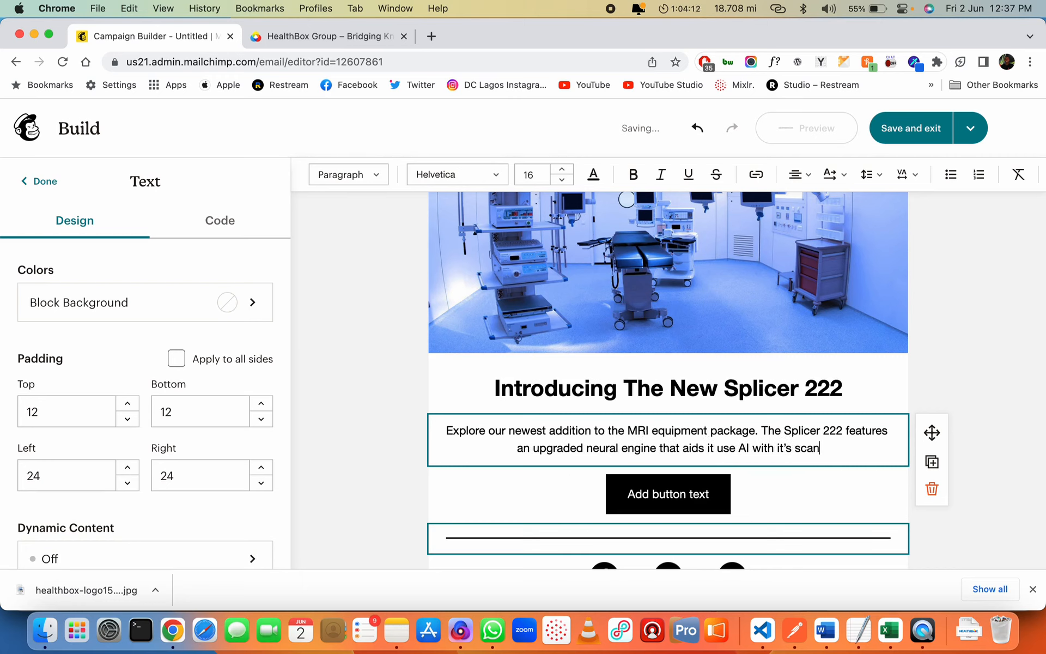
pyautogui.write('ing. This ')
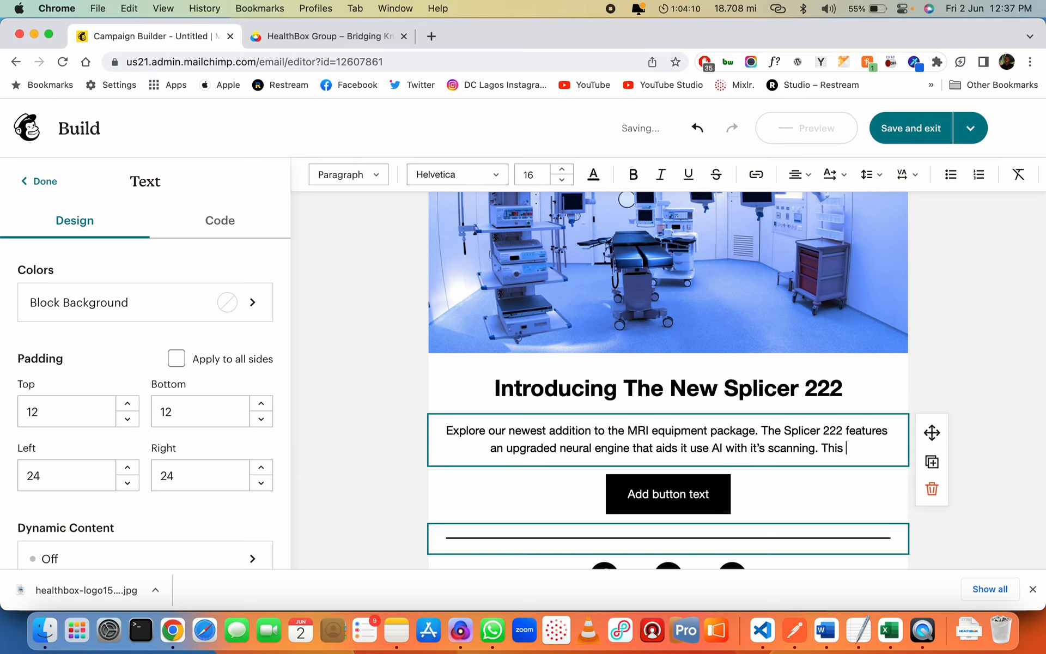
pyautogui.write('is health')
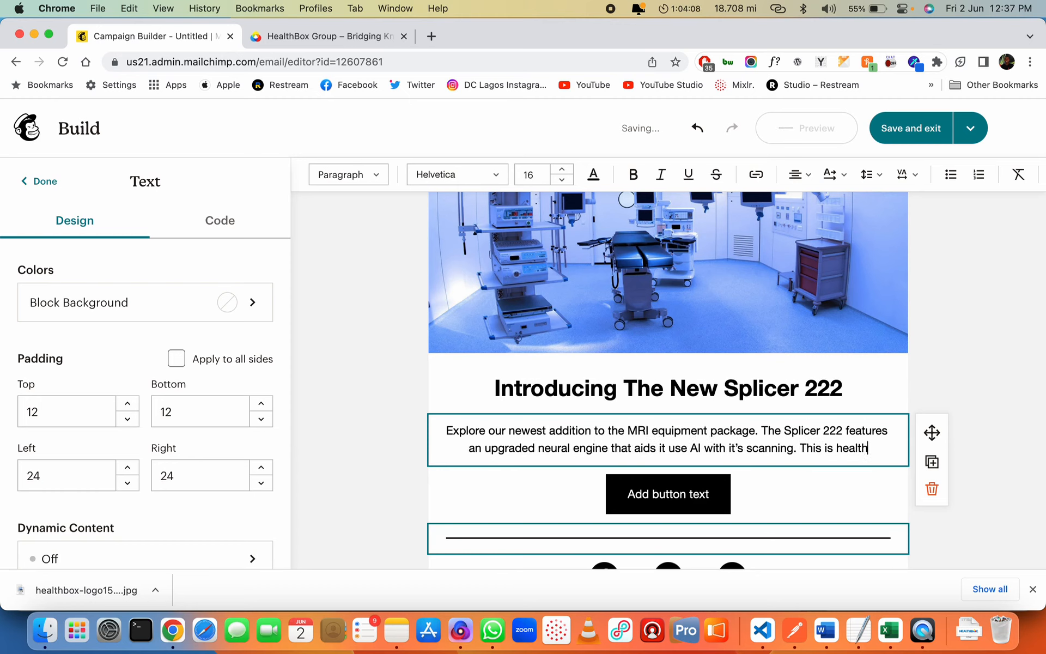
pyautogui.write('care equipment at')
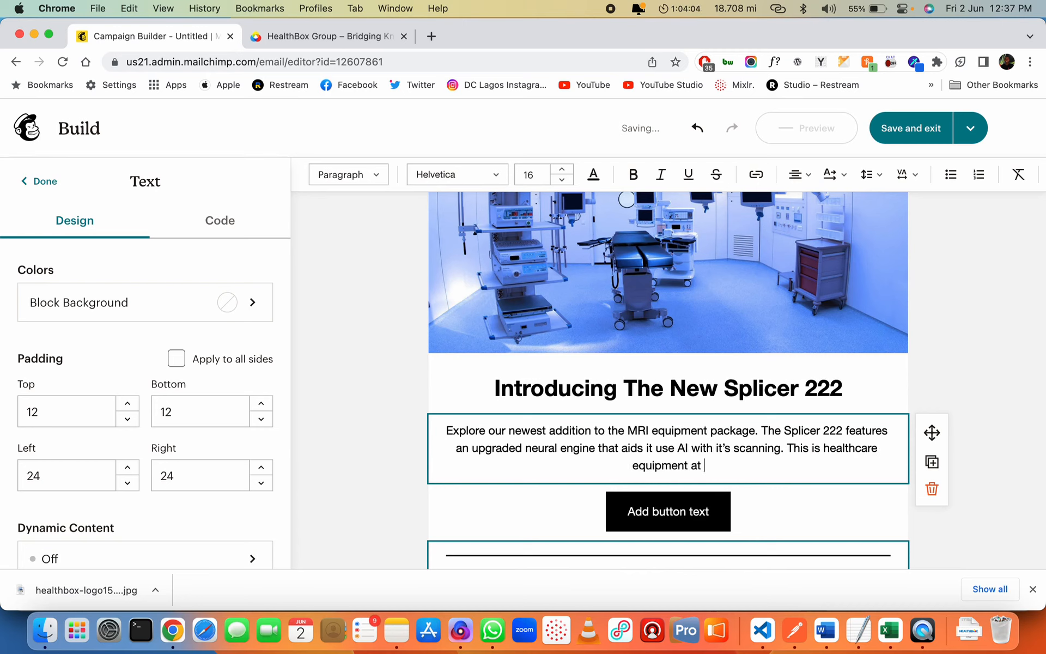
pyautogui.write(" it's best.")
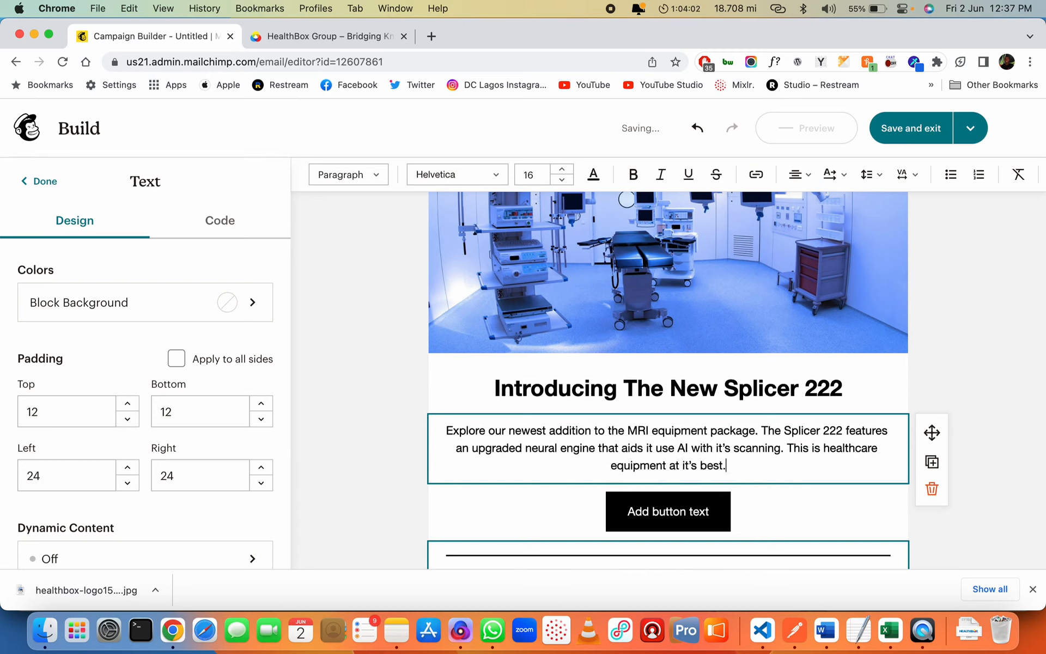
pyautogui.write(' Get in to')
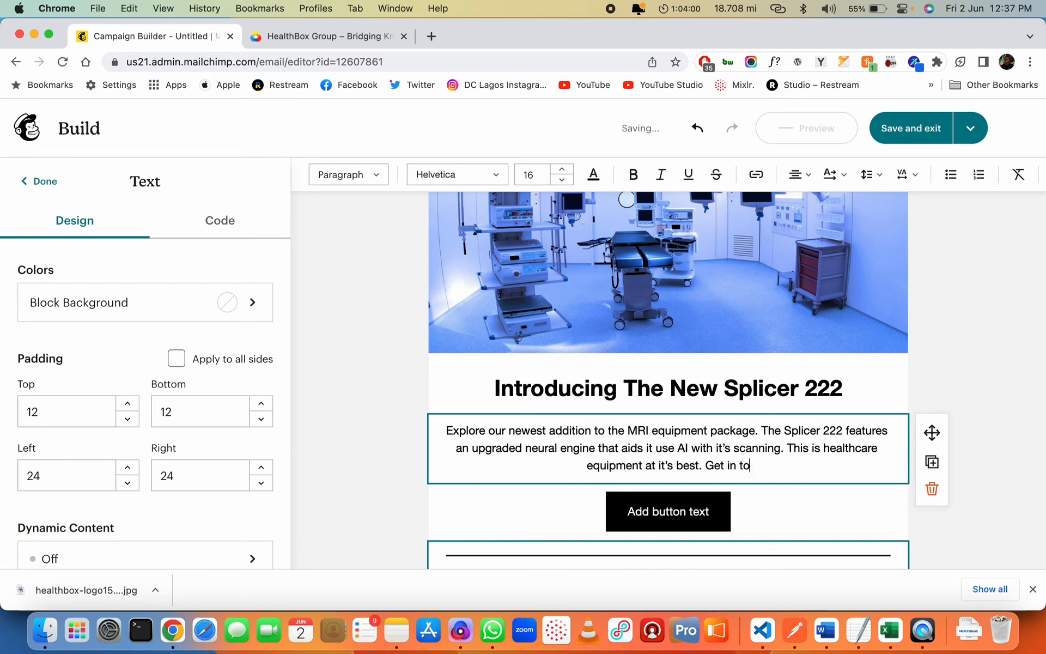
pyautogui.write('uch today to pro')
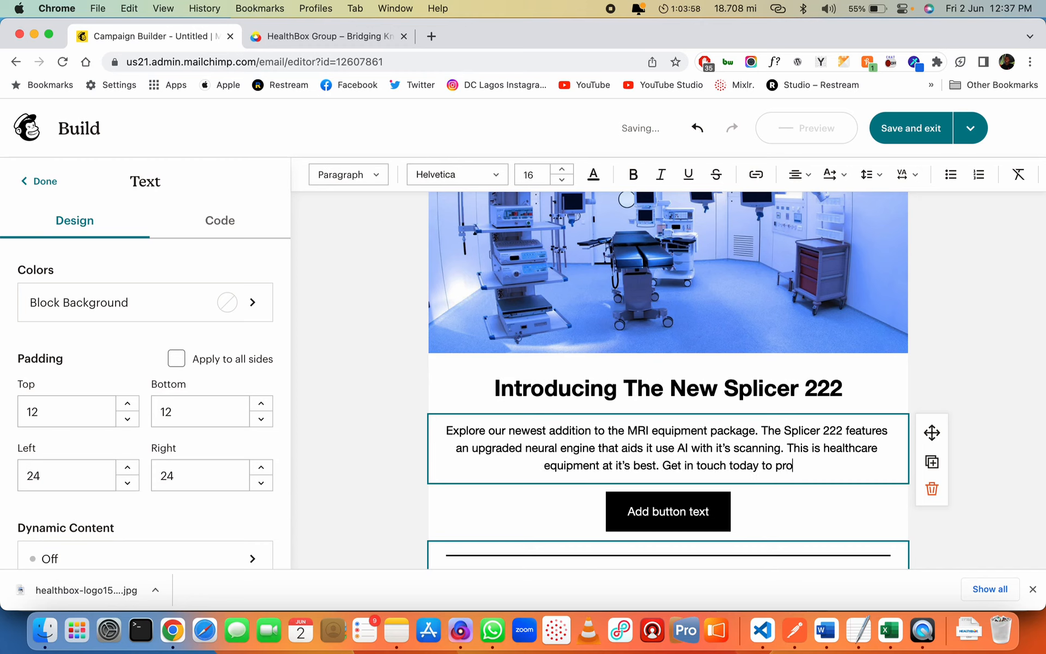
pyautogui.write('cure one fo')
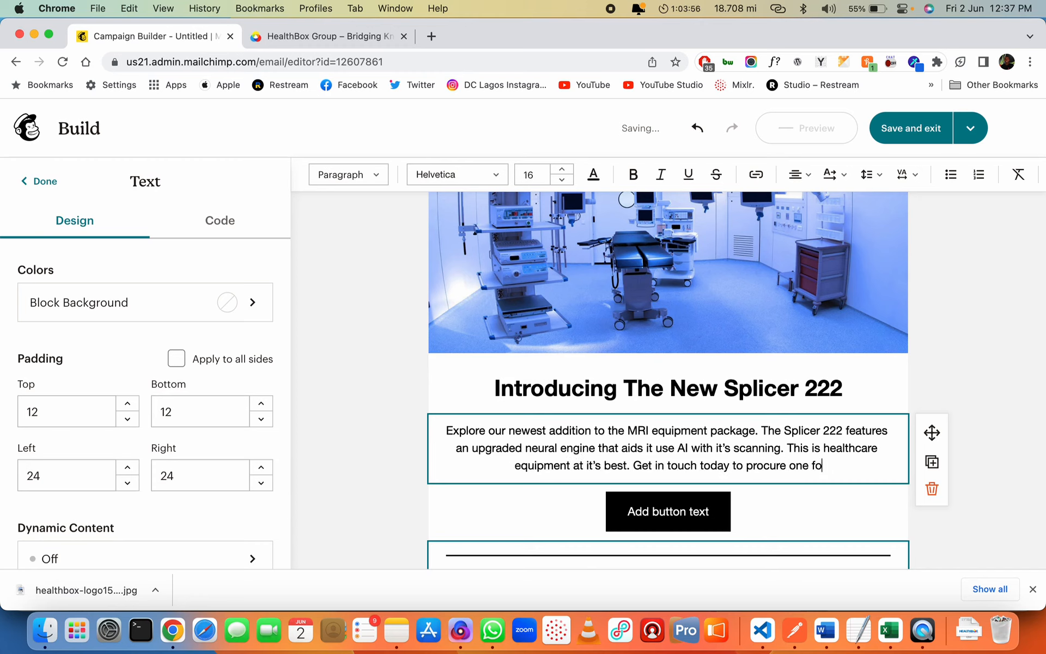
pyautogui.write('r your ')
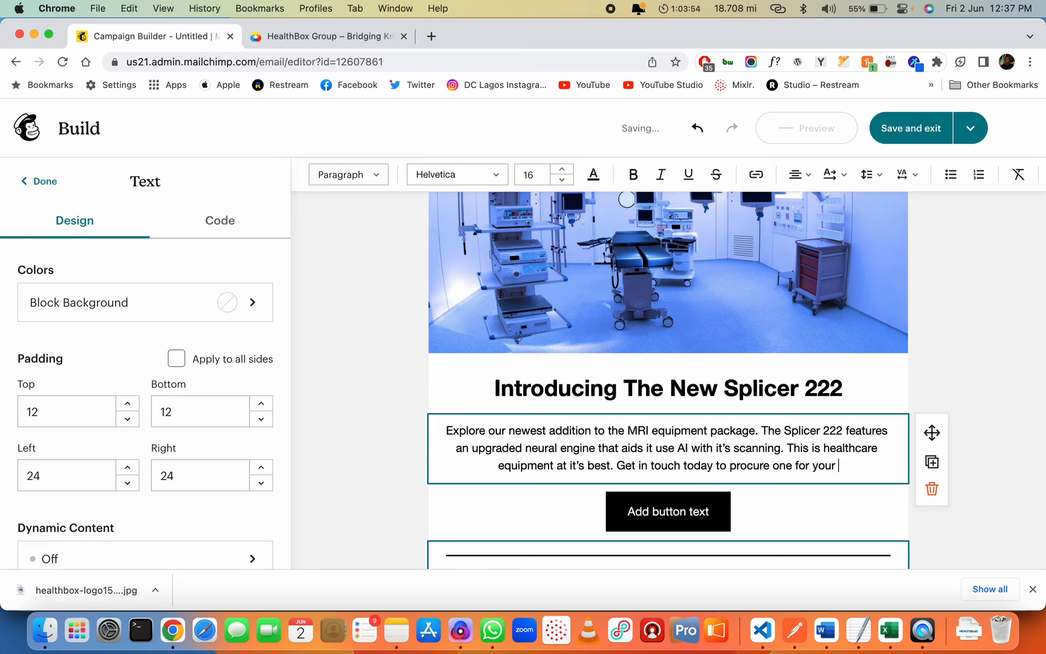
pyautogui.write('facility.')
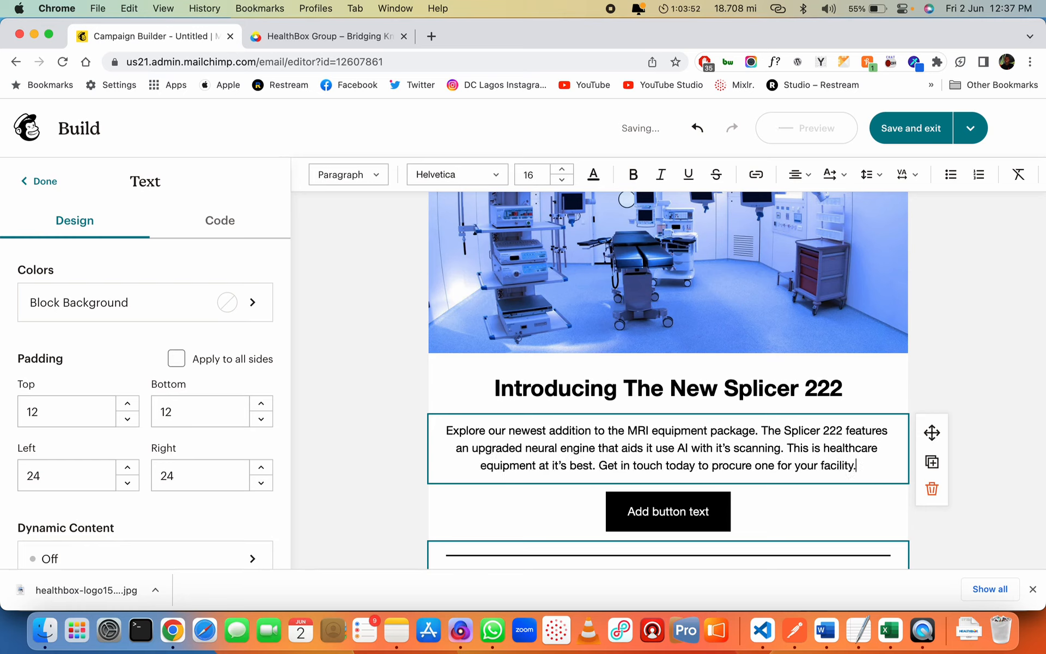
pyautogui.click(782, 507)
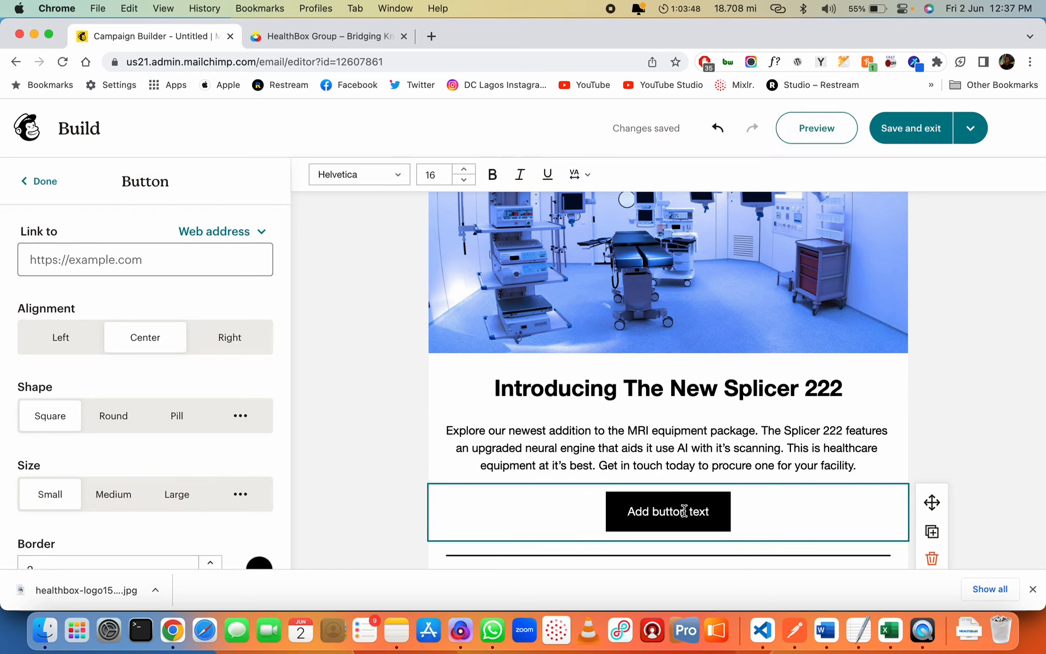
# Relabel the button 'Contact Our Sales Team' and bring up its link type choices
pyautogui.press('super+a')
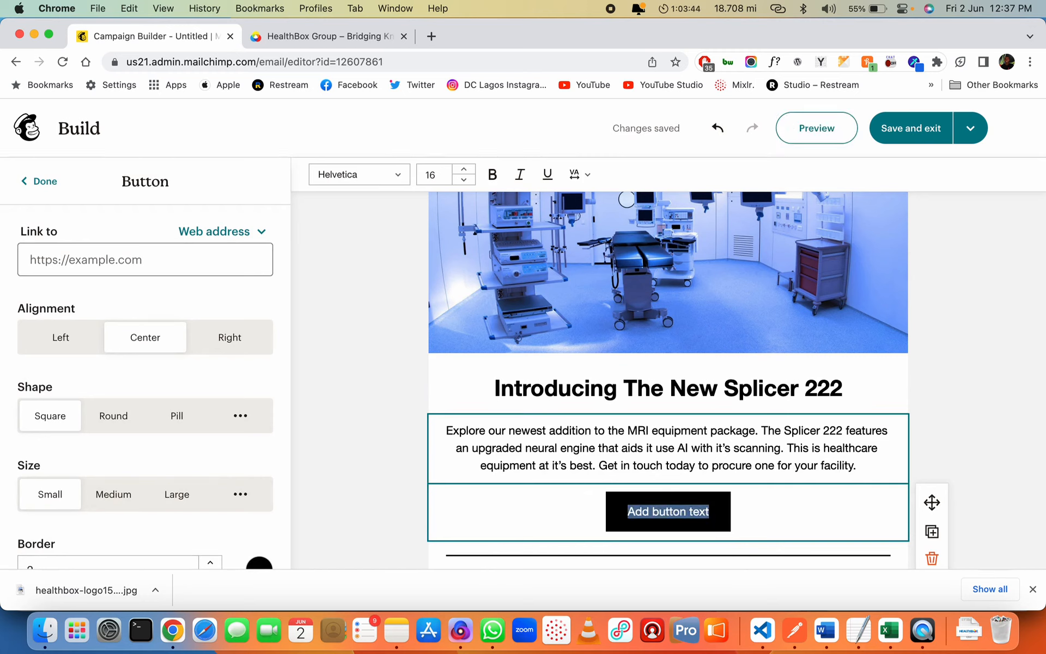
pyautogui.write('Contact Our ')
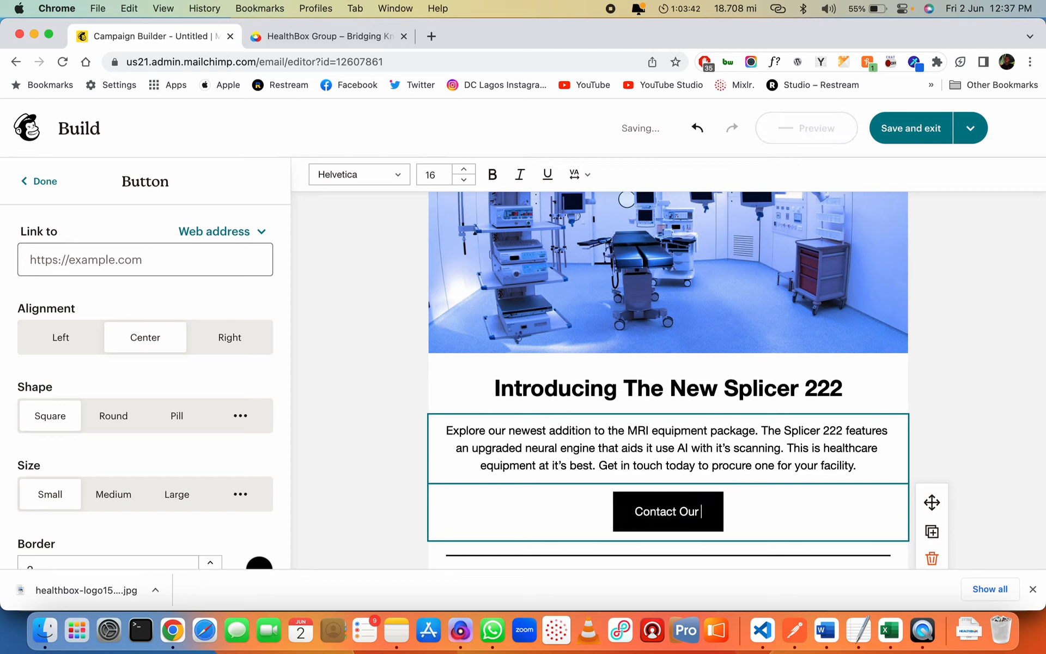
pyautogui.write('Sales Team')
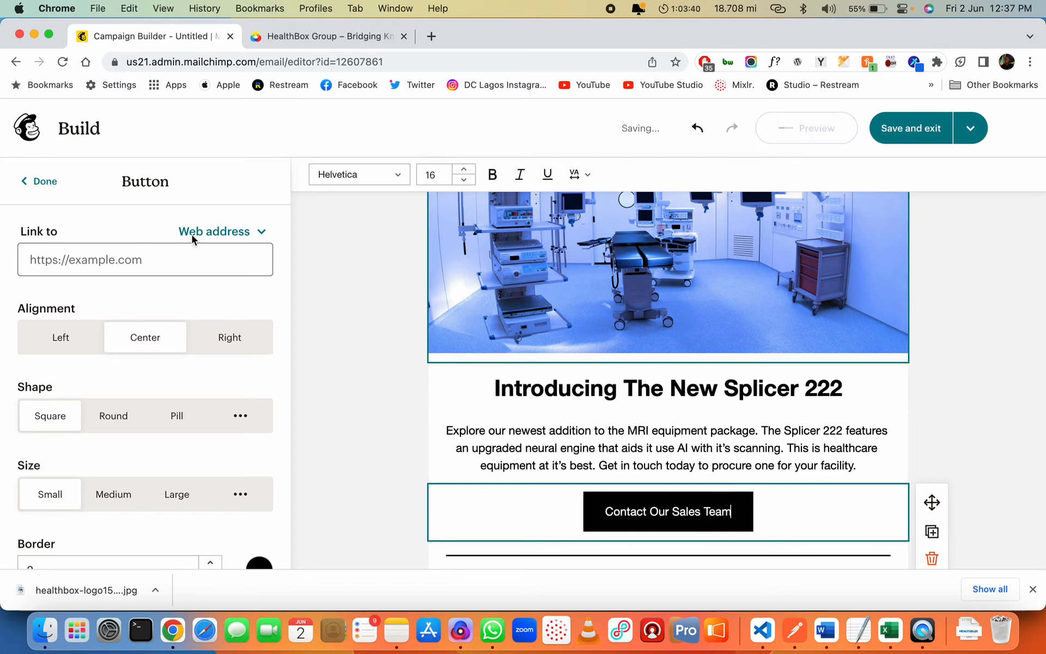
pyautogui.click(140, 256)
pyautogui.click(222, 232)
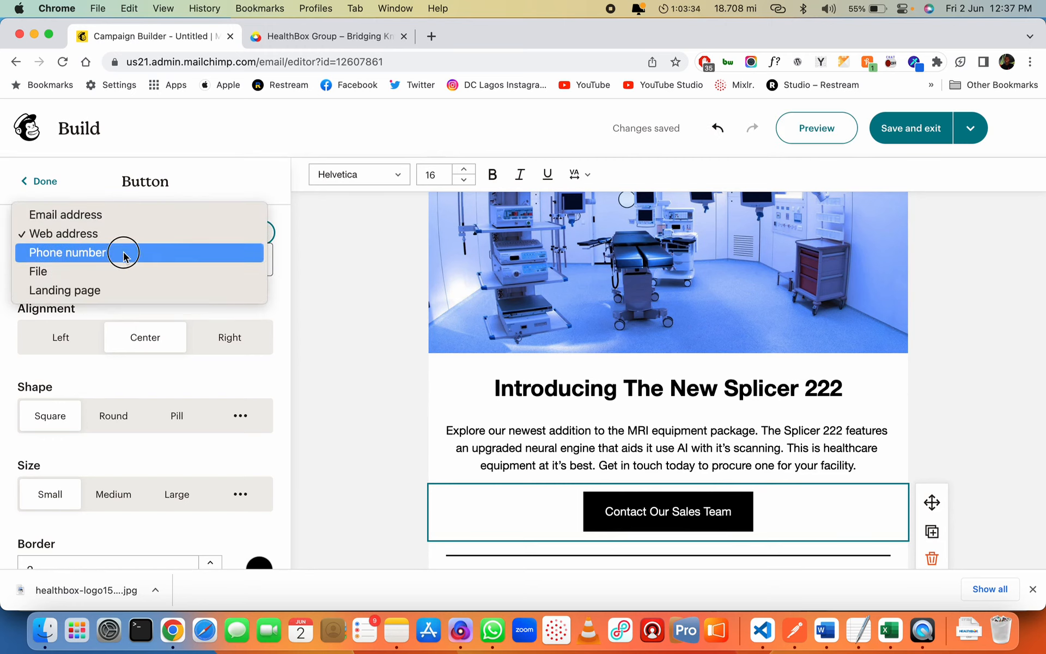
# Switch the button's link type from email address to phone number
pyautogui.click(159, 215)
pyautogui.click(142, 261)
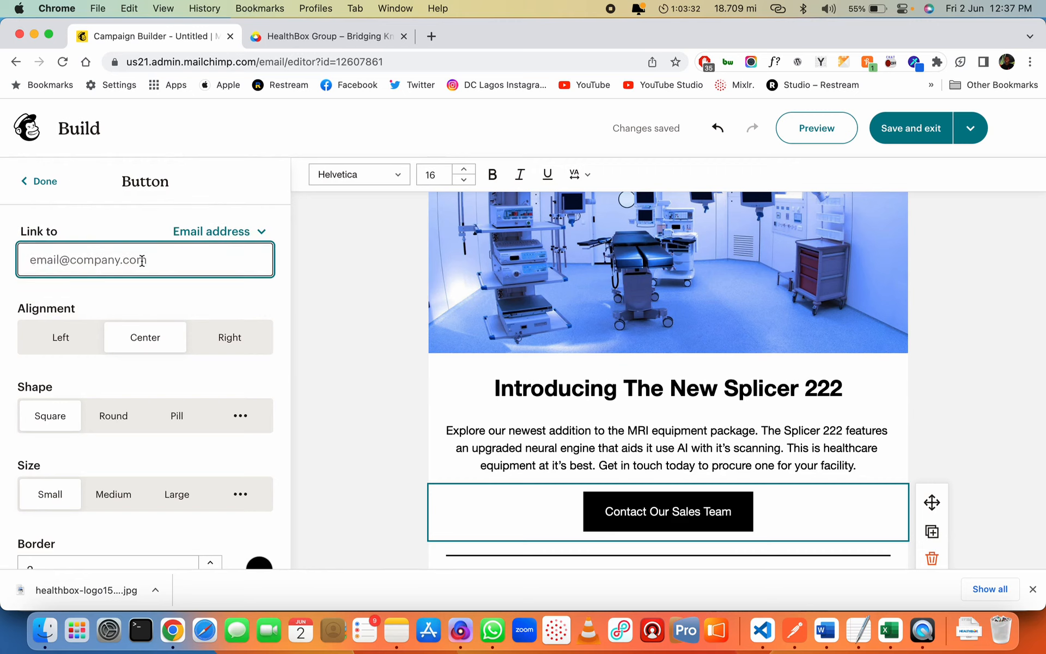
pyautogui.write('info@')
pyautogui.press('super+a')
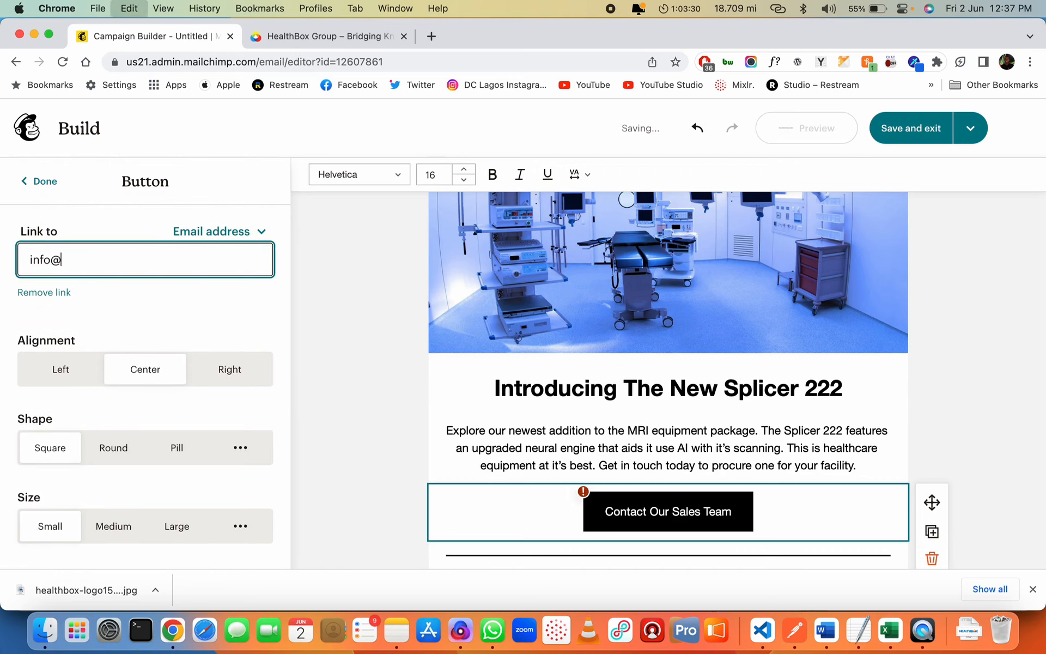
pyautogui.click(203, 231)
pyautogui.click(178, 271)
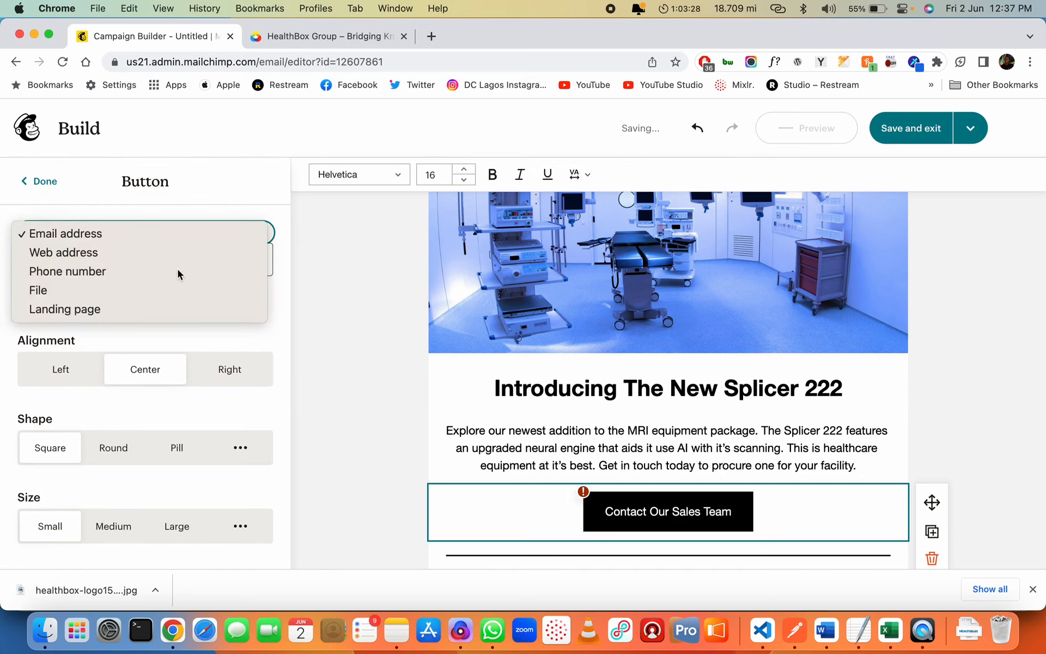
# Enter the sales phone number as the button's tel: link and close the button settings
pyautogui.click(145, 266)
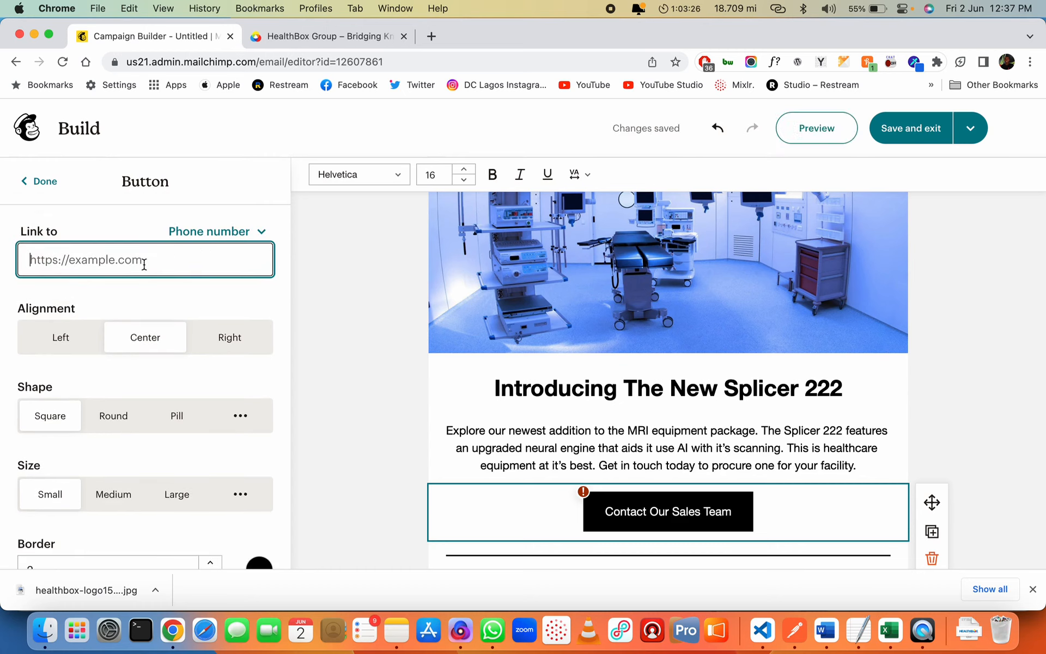
pyautogui.write('tel:')
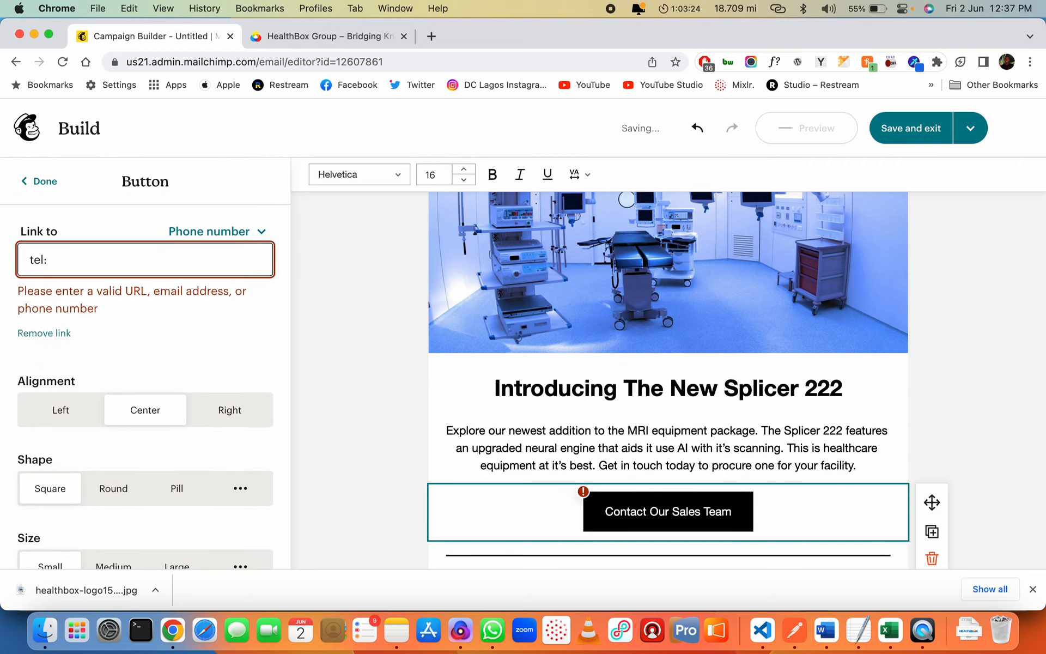
pyautogui.press('super+a')
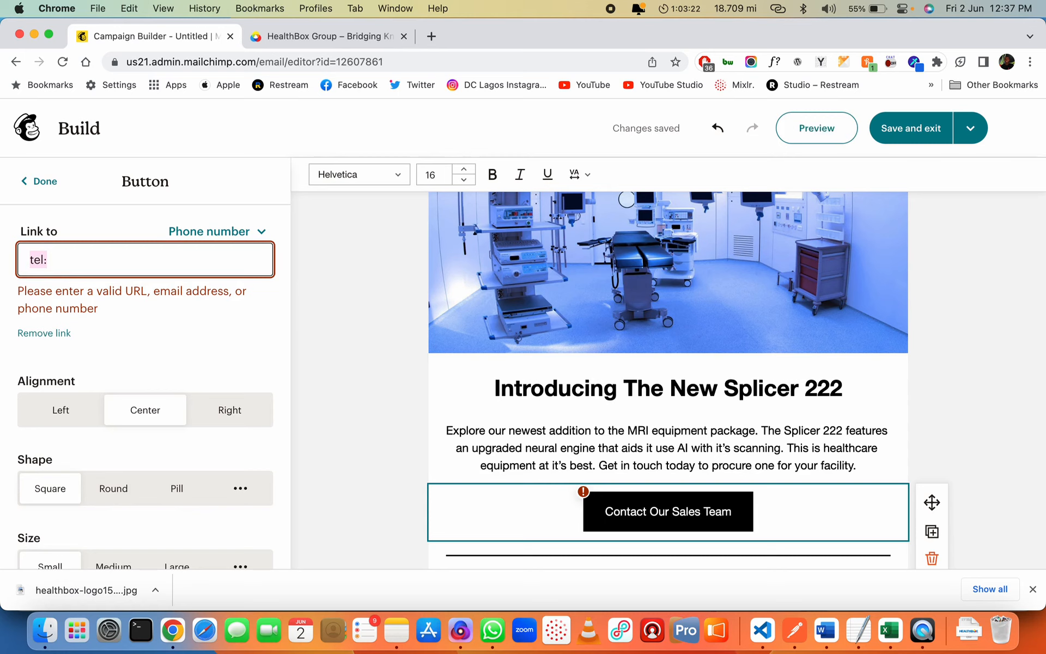
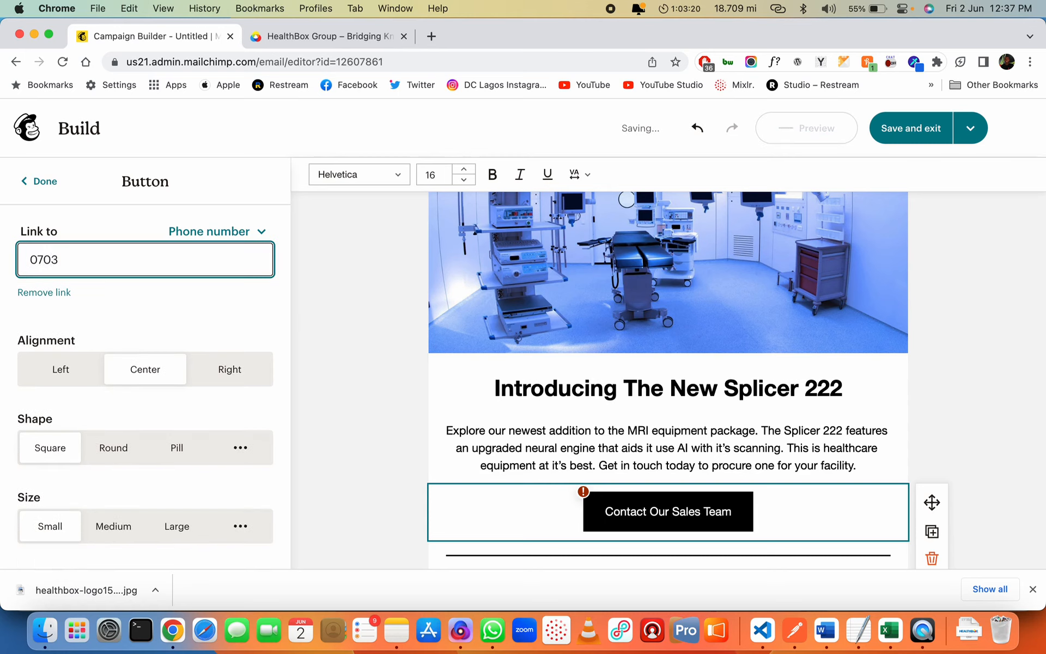
pyautogui.click(147, 312)
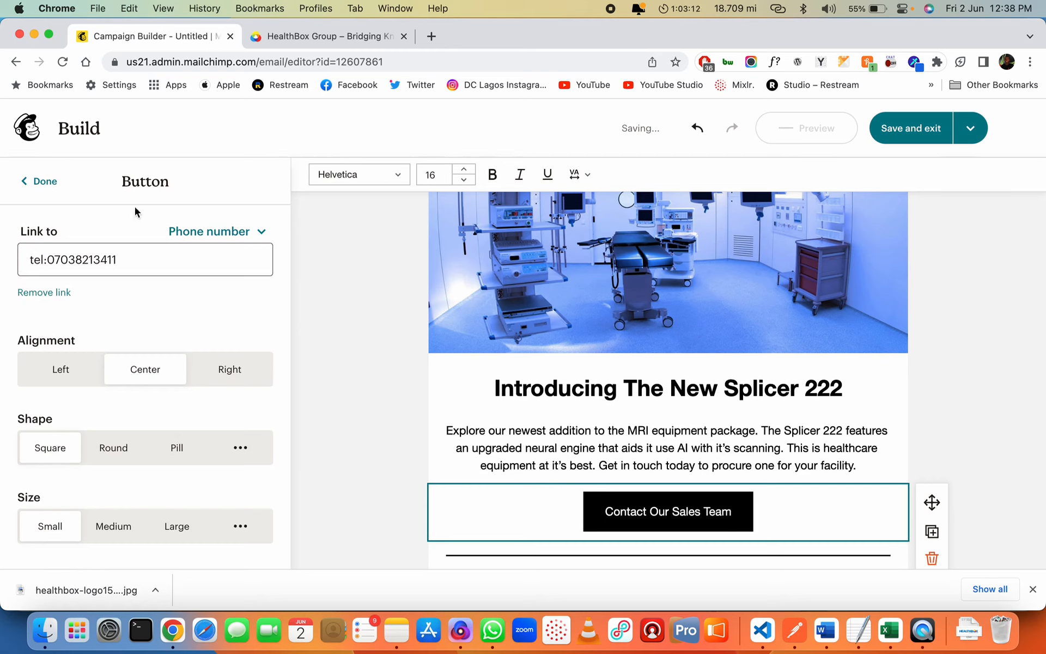
pyautogui.click(38, 181)
# Open the email-wide Styles panel and expand its general and text style sections
pyautogui.click(27, 256)
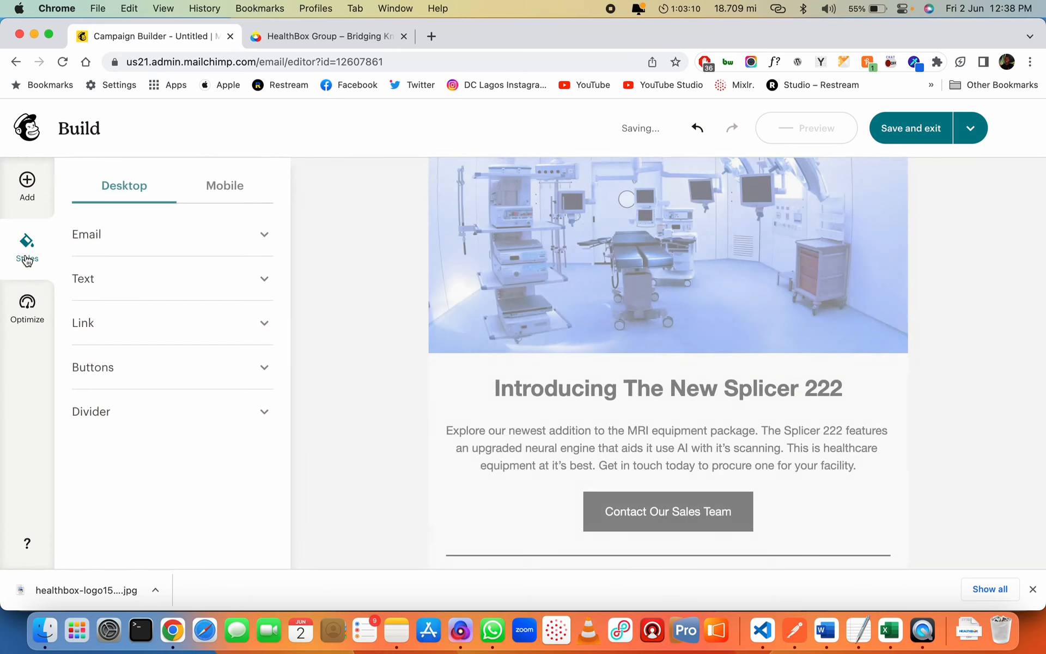
pyautogui.click(204, 235)
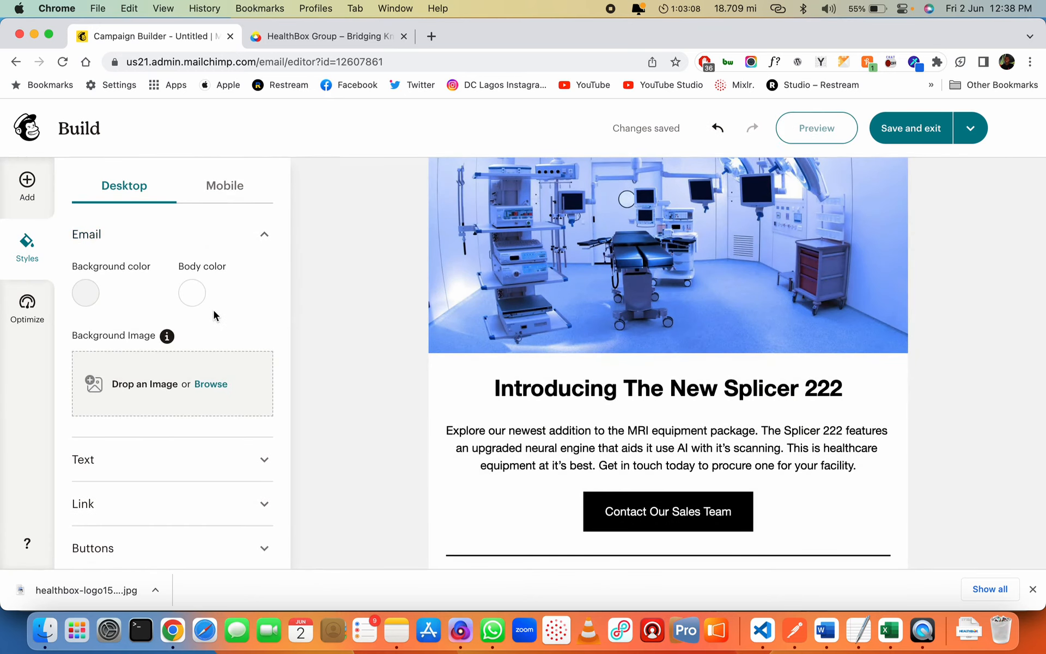
pyautogui.scroll(-2, 213, 315)
pyautogui.scroll(2, 176, 385)
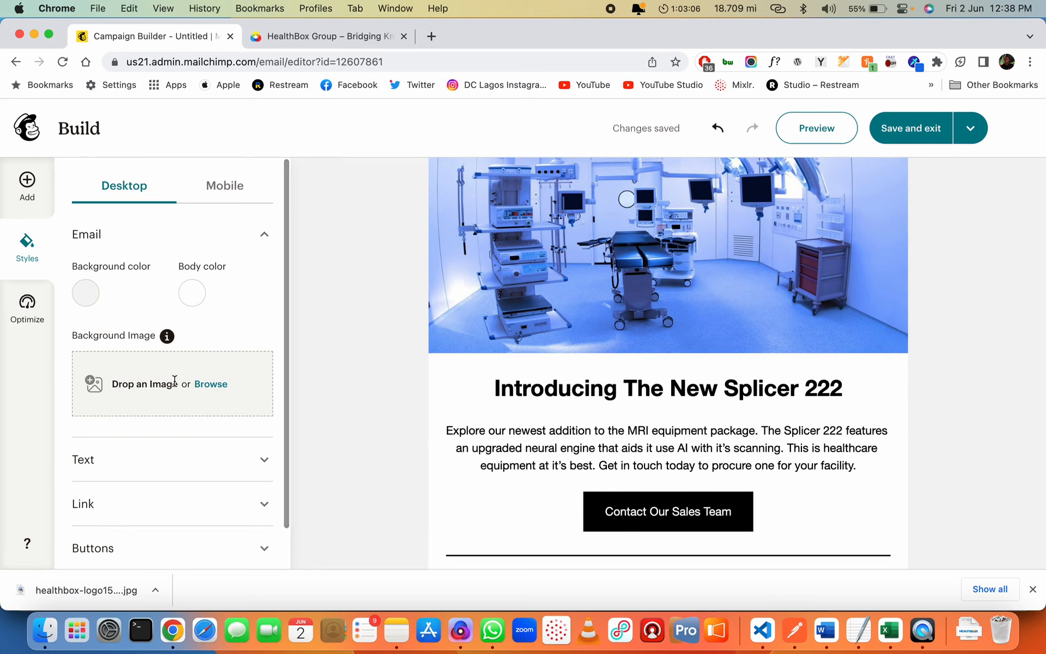
pyautogui.click(175, 454)
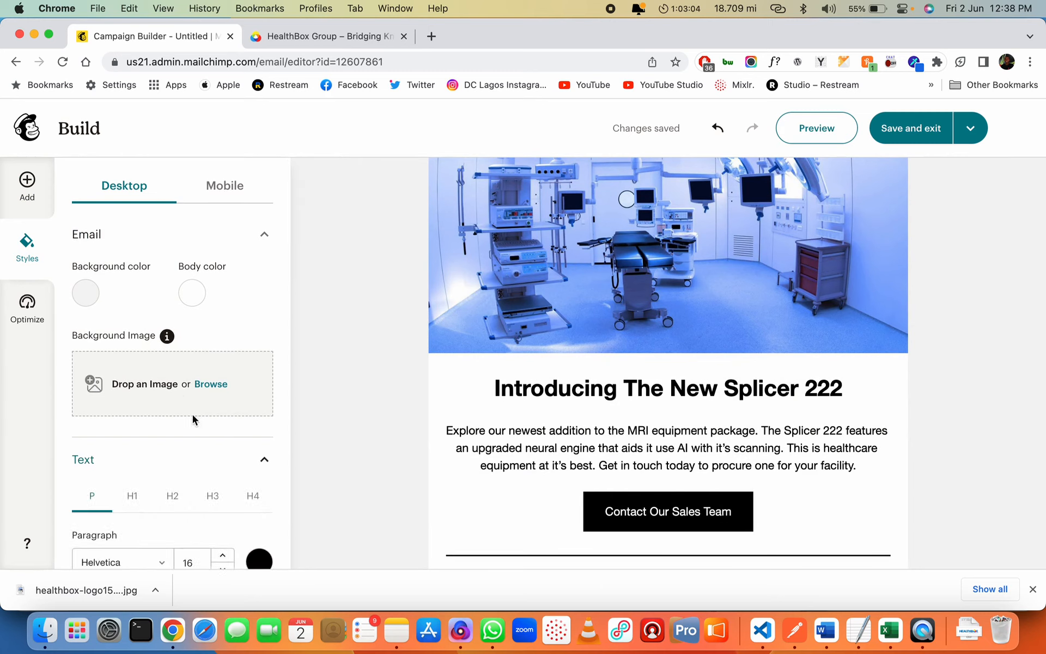
pyautogui.scroll(-6, 141, 497)
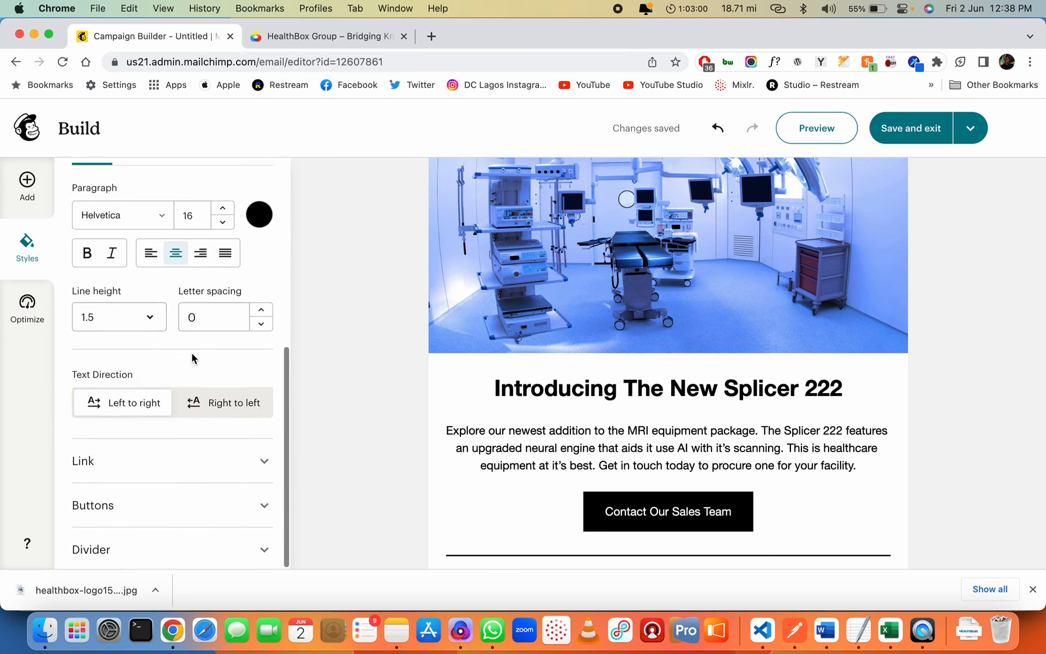
# In the Buttons styles, set the button shape to Pill
pyautogui.click(158, 488)
pyautogui.scroll(-5, 164, 480)
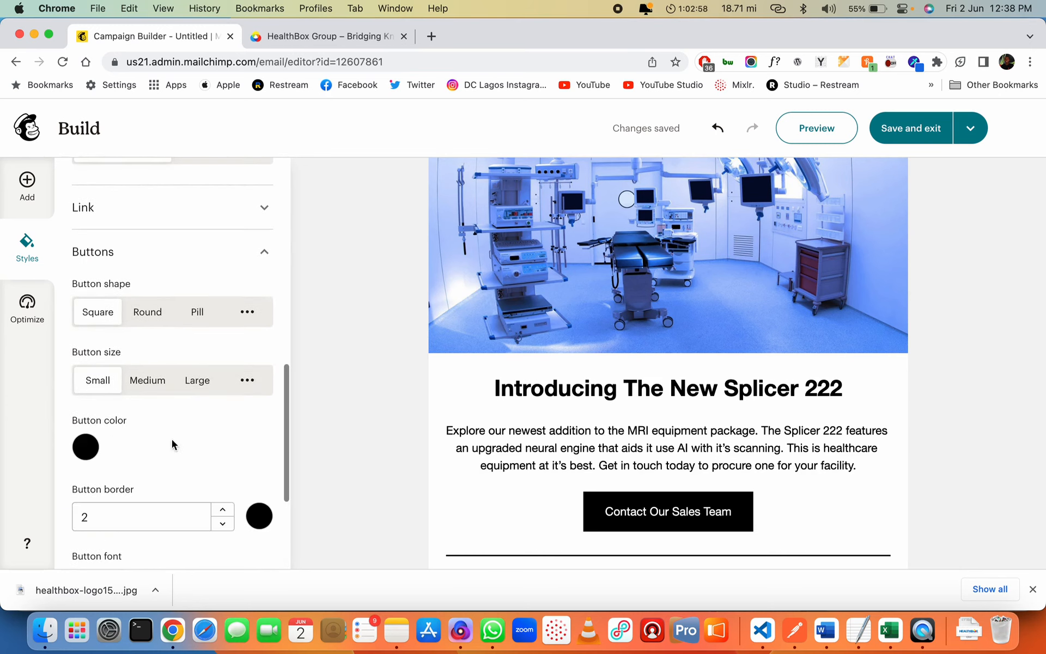
pyautogui.click(200, 325)
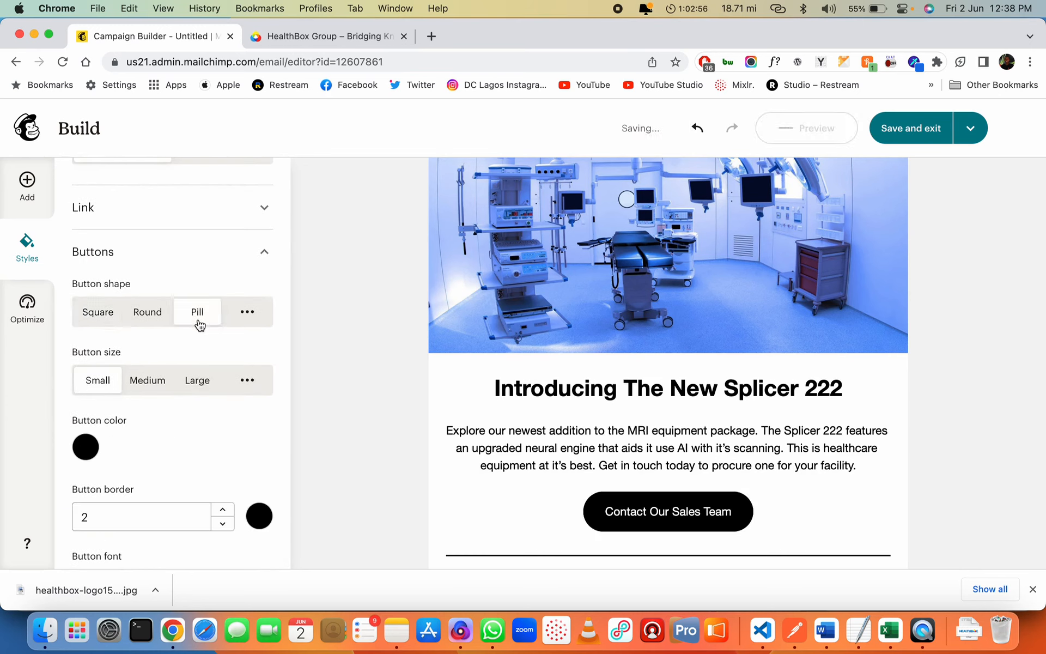
pyautogui.click(147, 316)
pyautogui.click(206, 318)
pyautogui.click(85, 447)
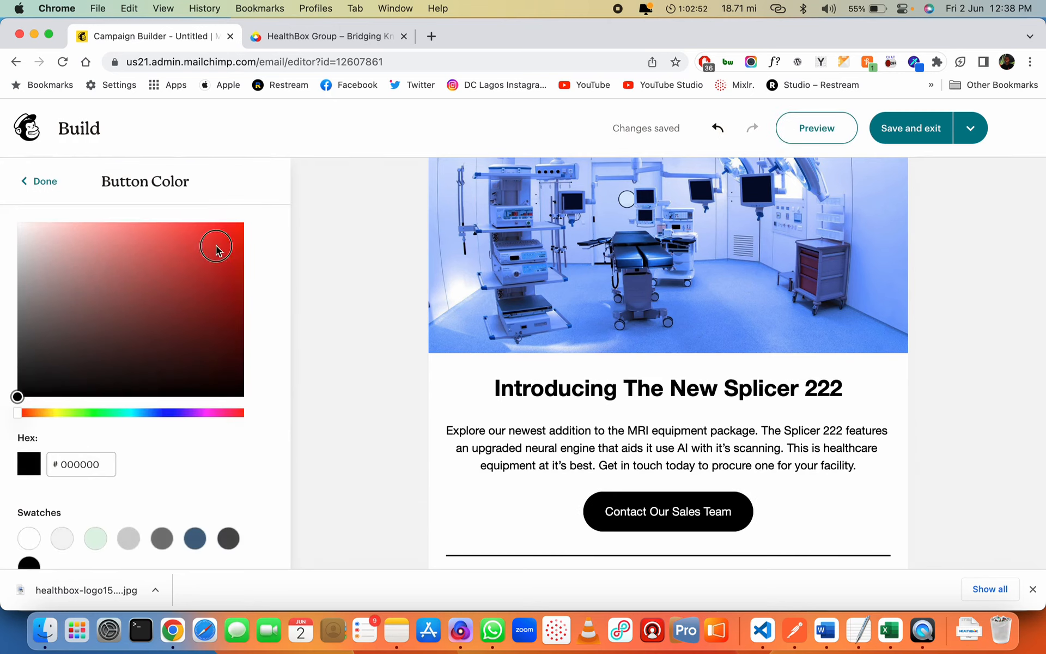
# Set the button fill colour to red #FF0000
pyautogui.moveTo(217, 246); pyautogui.dragTo(273, 179)
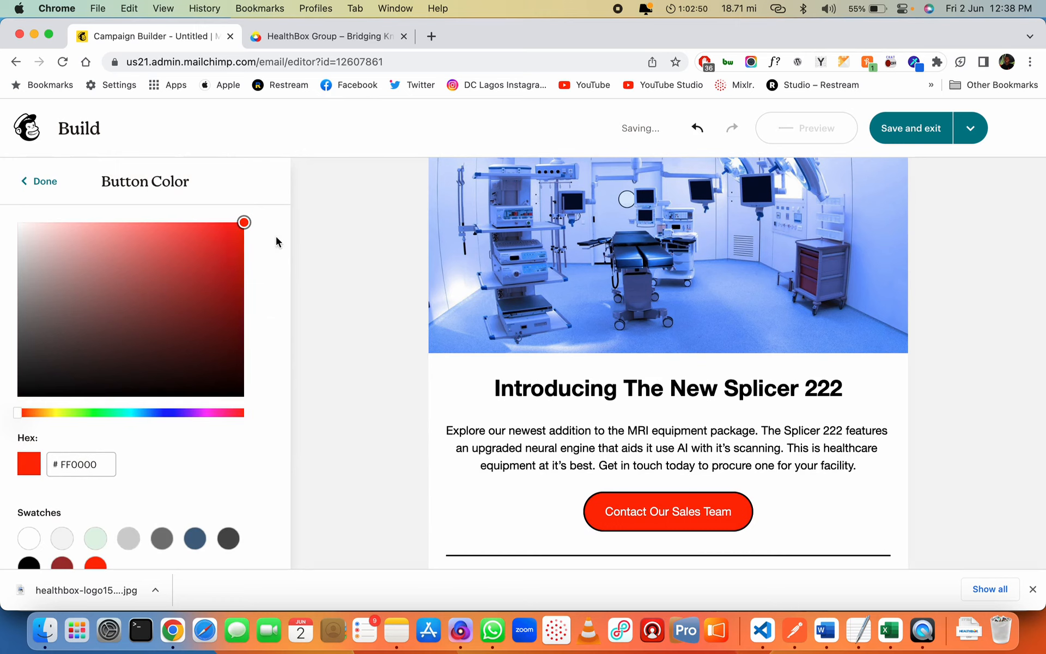
pyautogui.scroll(-1, 147, 455)
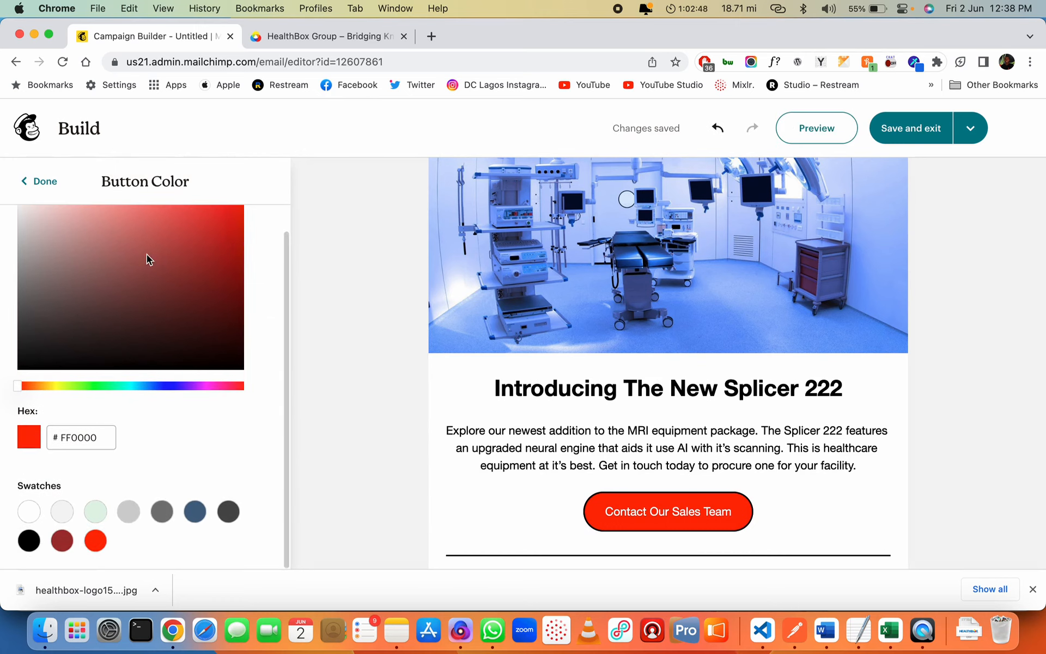
pyautogui.click(42, 181)
pyautogui.scroll(-10, 211, 416)
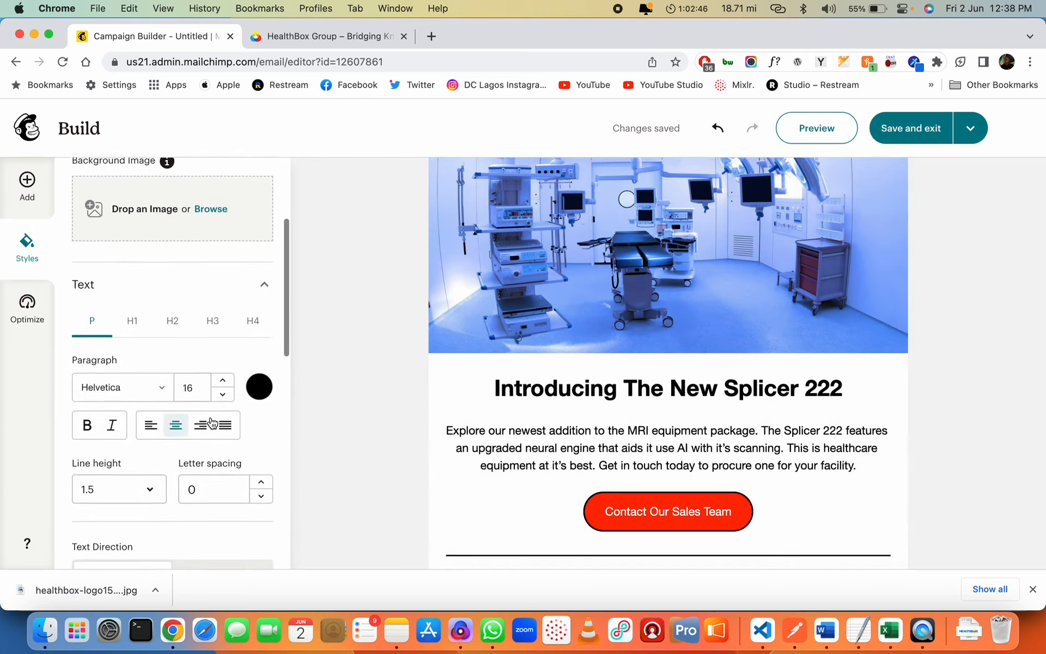
pyautogui.scroll(-5, 210, 417)
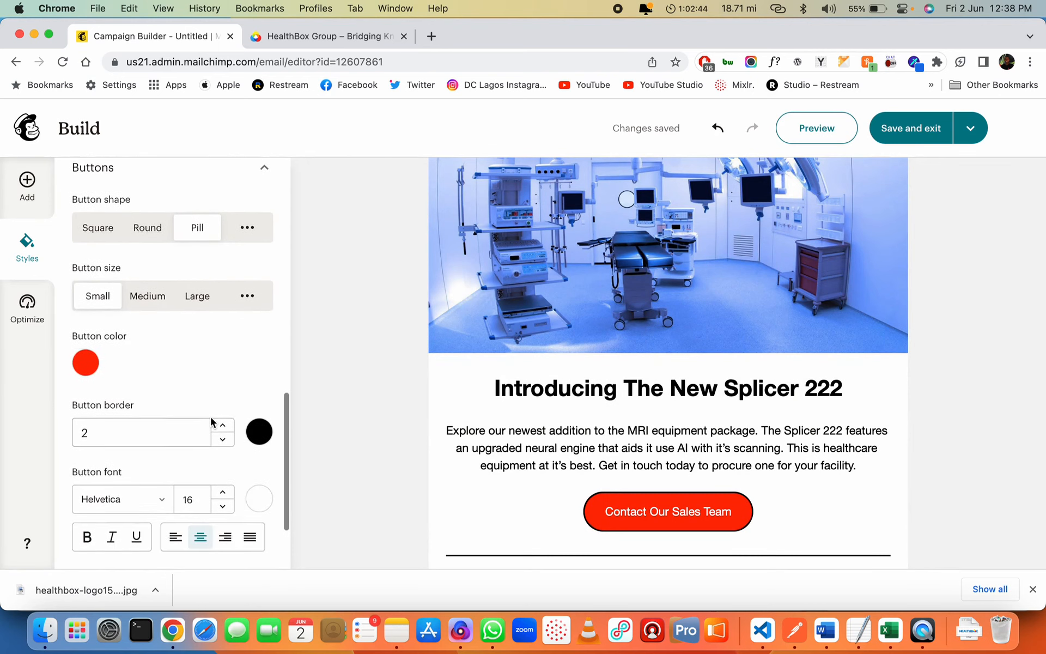
# Set the button border colour to matching red #FF0000
pyautogui.click(258, 393)
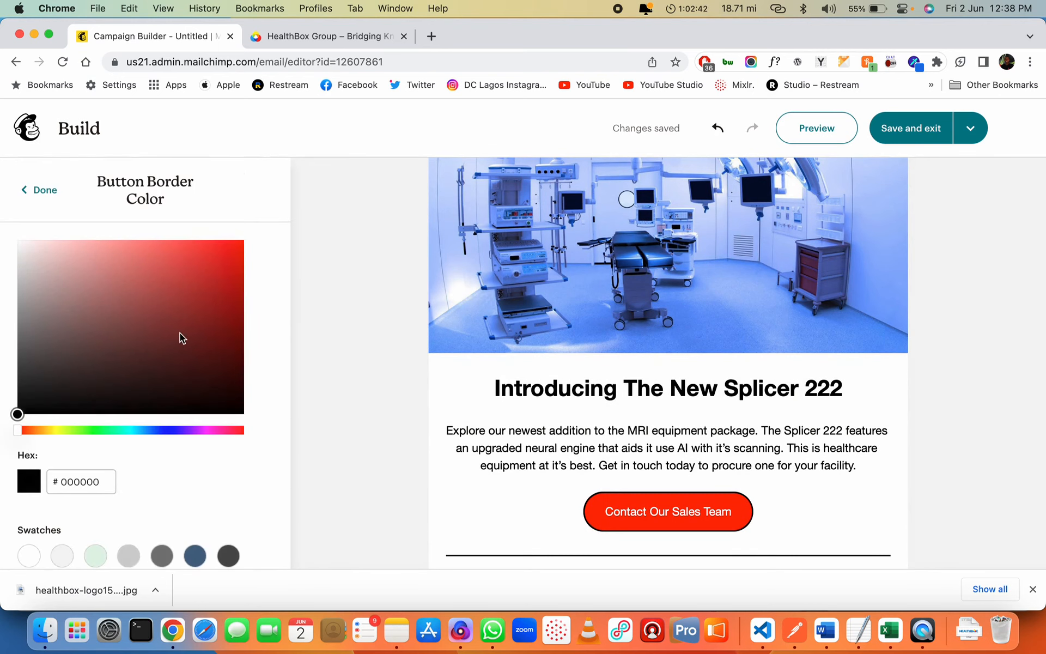
pyautogui.click(244, 237)
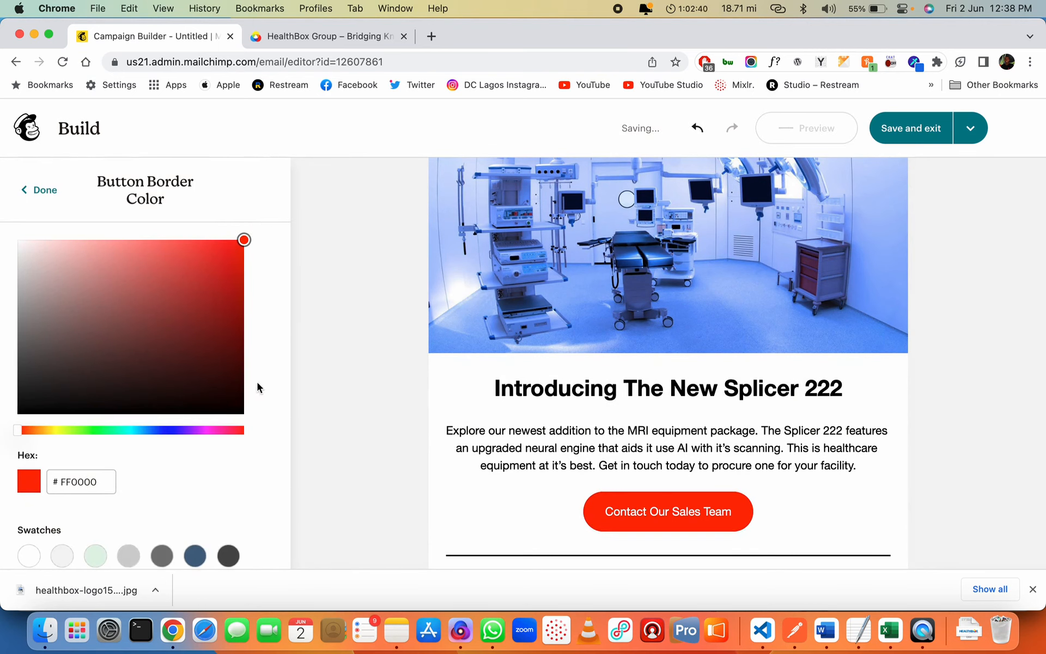
pyautogui.click(43, 191)
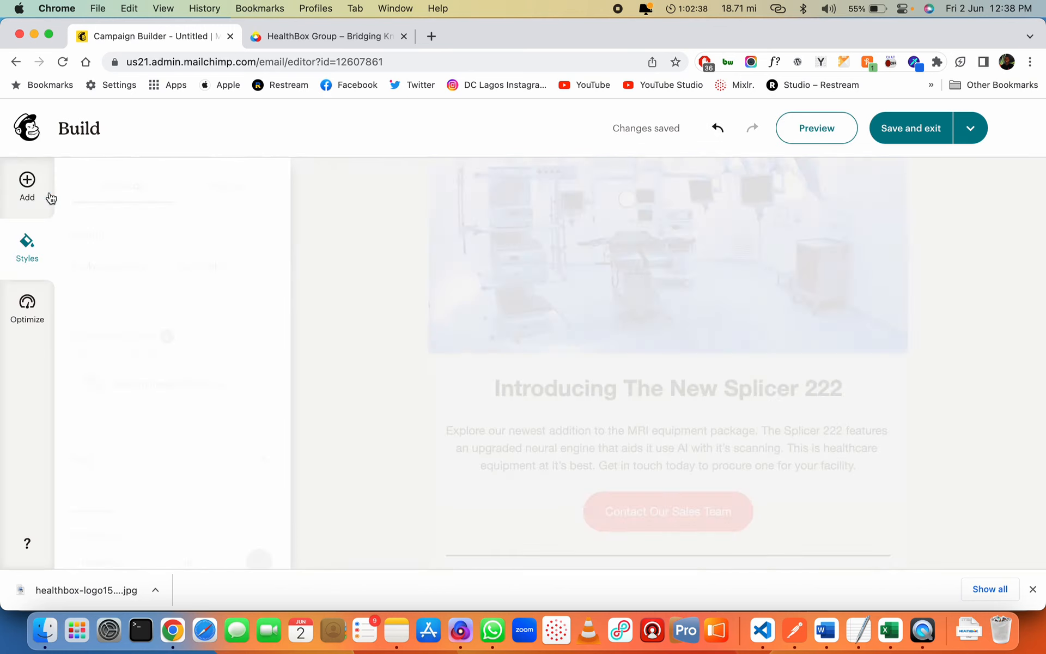
pyautogui.scroll(-15, 187, 473)
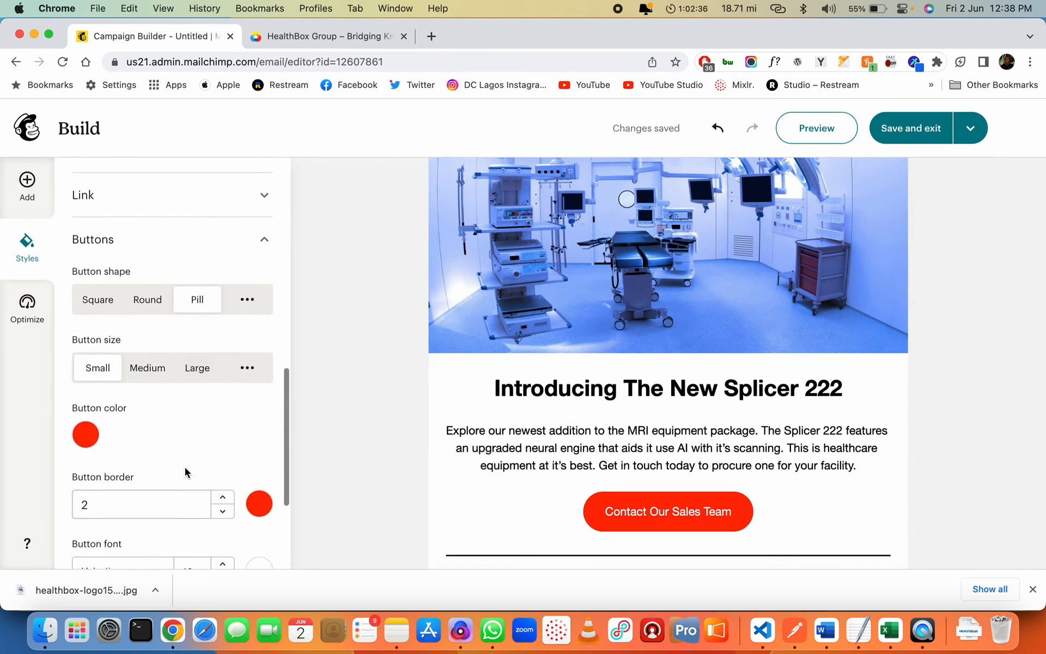
pyautogui.scroll(-2, 185, 467)
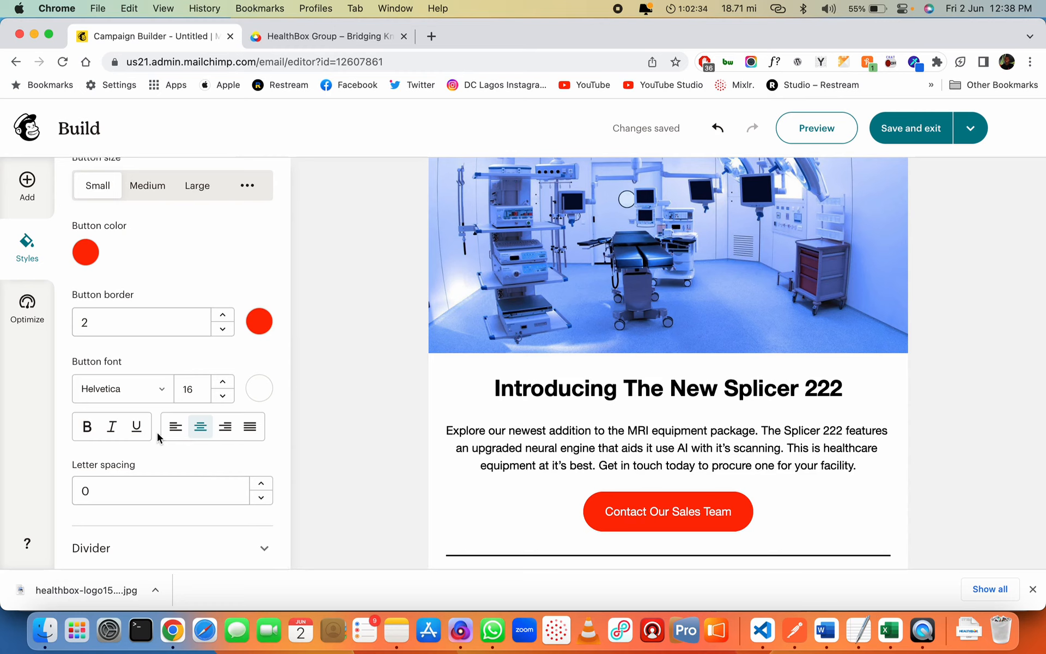
# Raise the Contact Our Sales Team label from 18 to font size 20 and make it bold
pyautogui.click(223, 382)
pyautogui.click(224, 382)
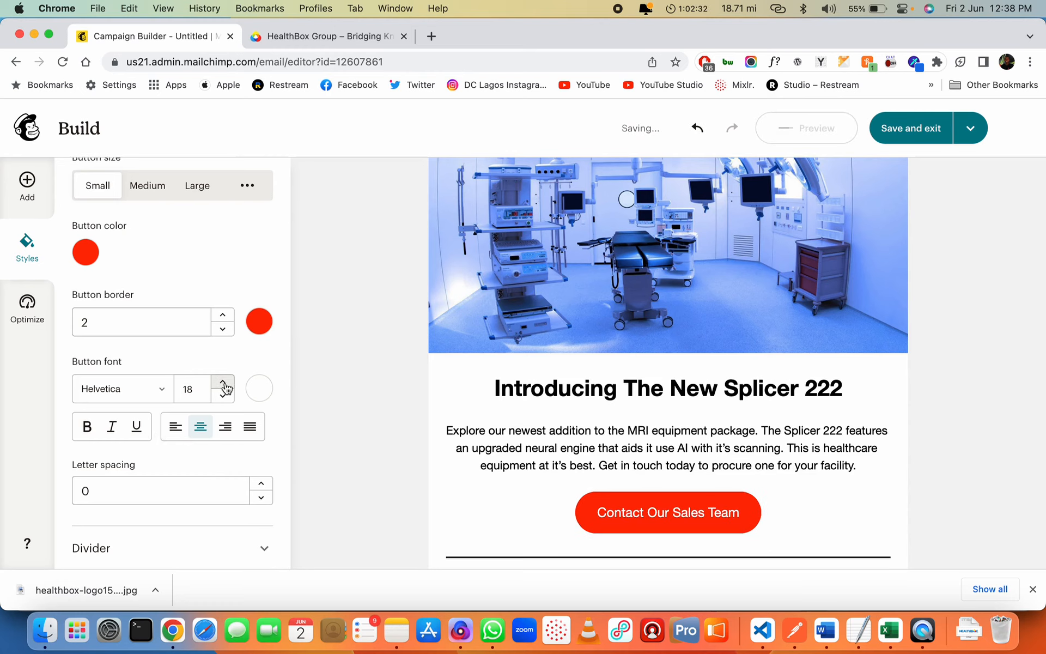
pyautogui.click(223, 382)
pyautogui.click(224, 382)
pyautogui.click(223, 382)
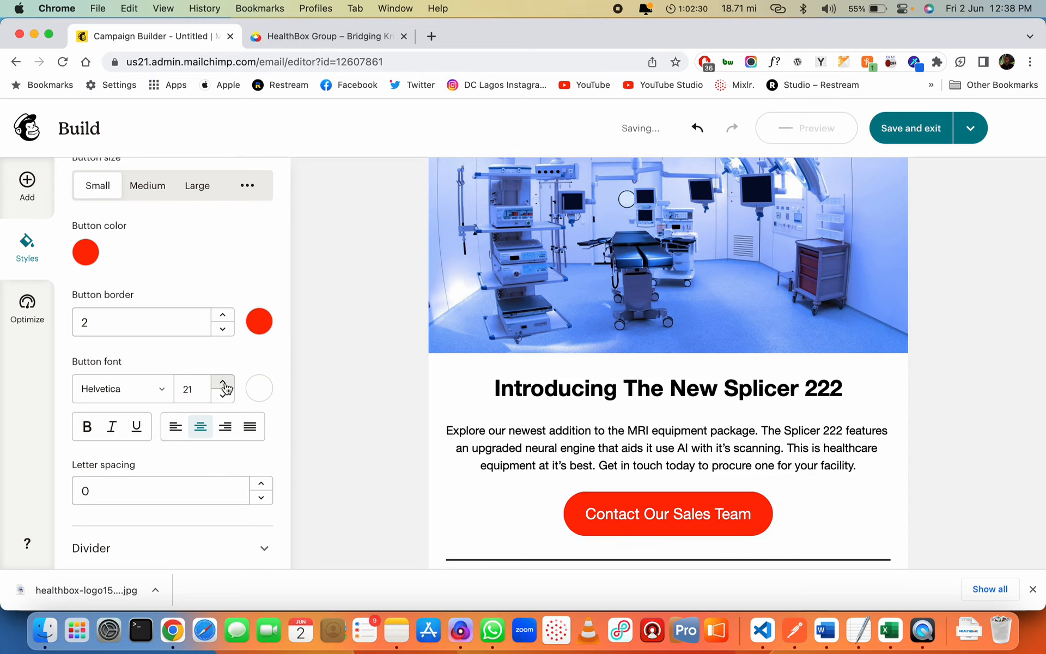
pyautogui.click(224, 396)
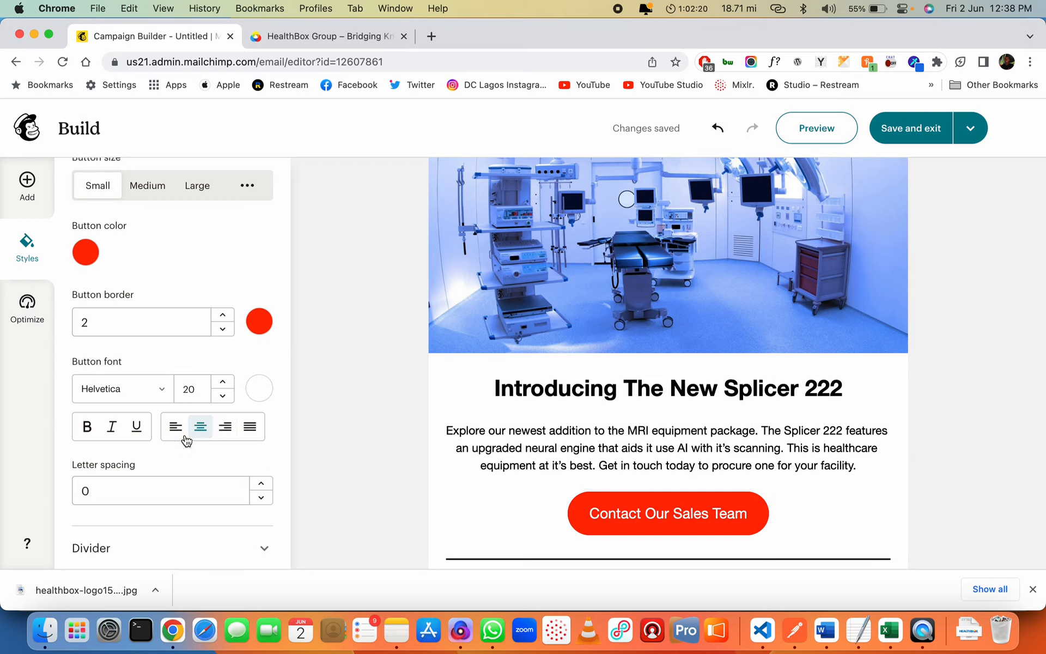
pyautogui.click(88, 428)
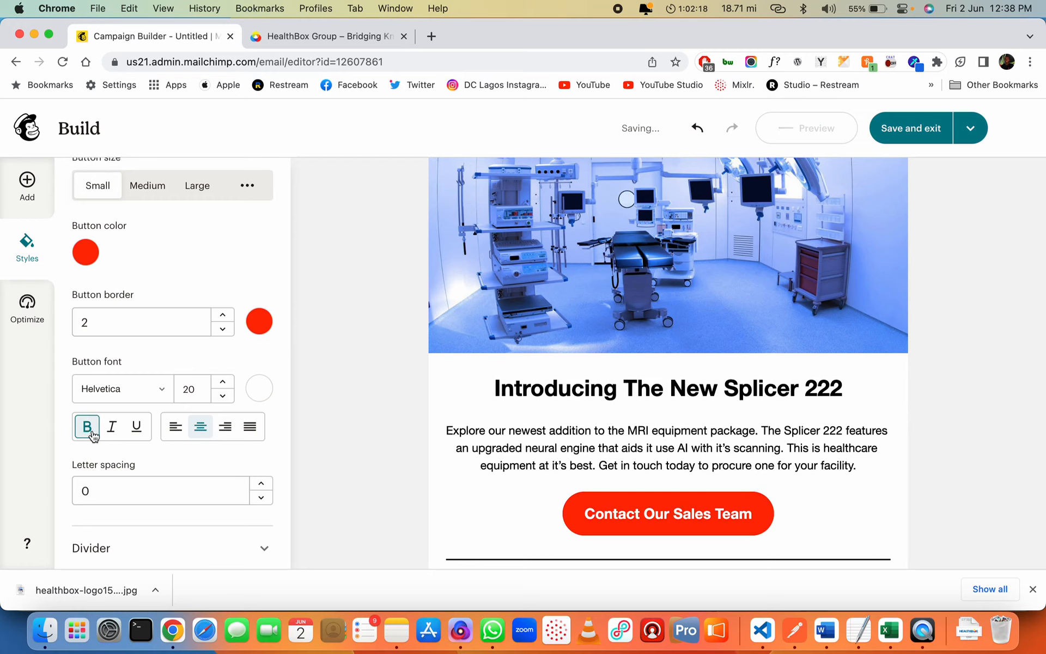
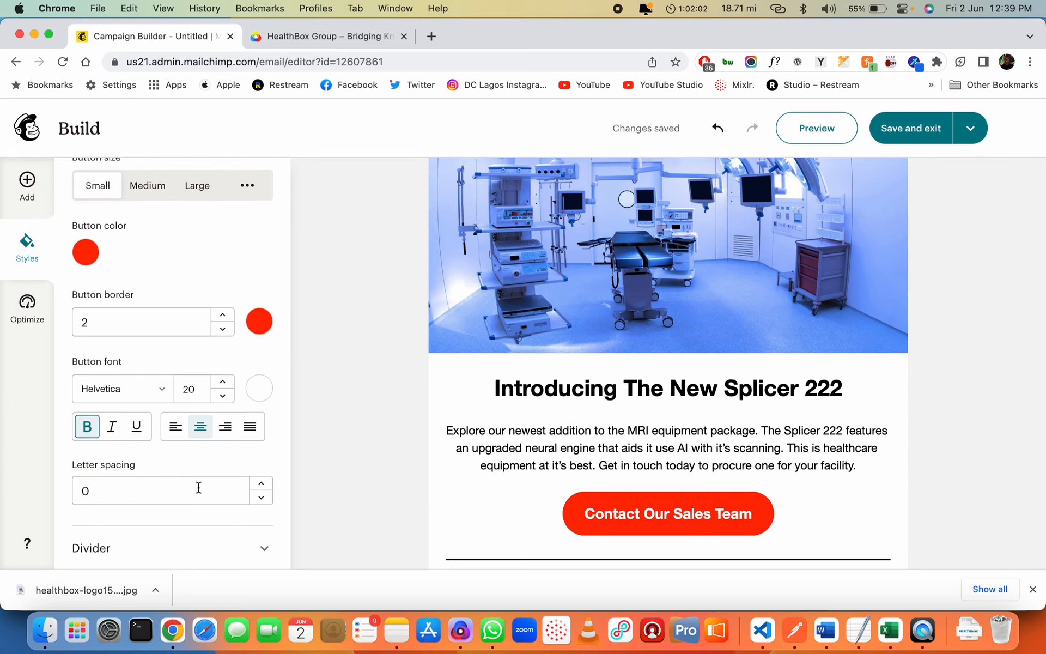
# Open the Heading 1 style colour from the Splicer 222 heading and try dark blue 476584
pyautogui.scroll(-5, 440, 455)
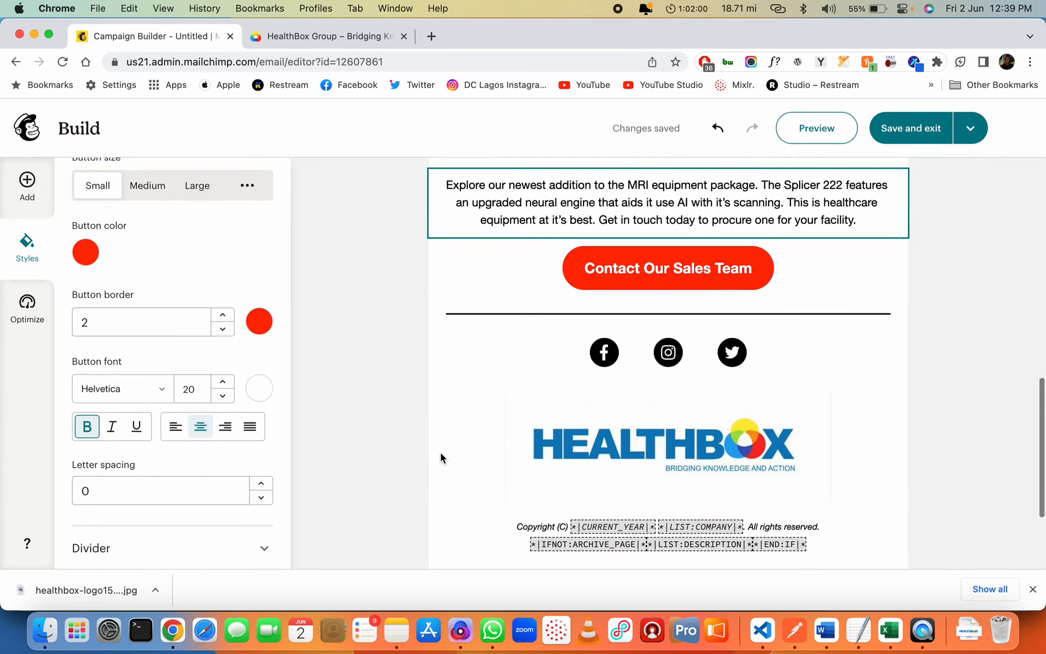
pyautogui.scroll(2, 588, 376)
pyautogui.scroll(-2, 592, 376)
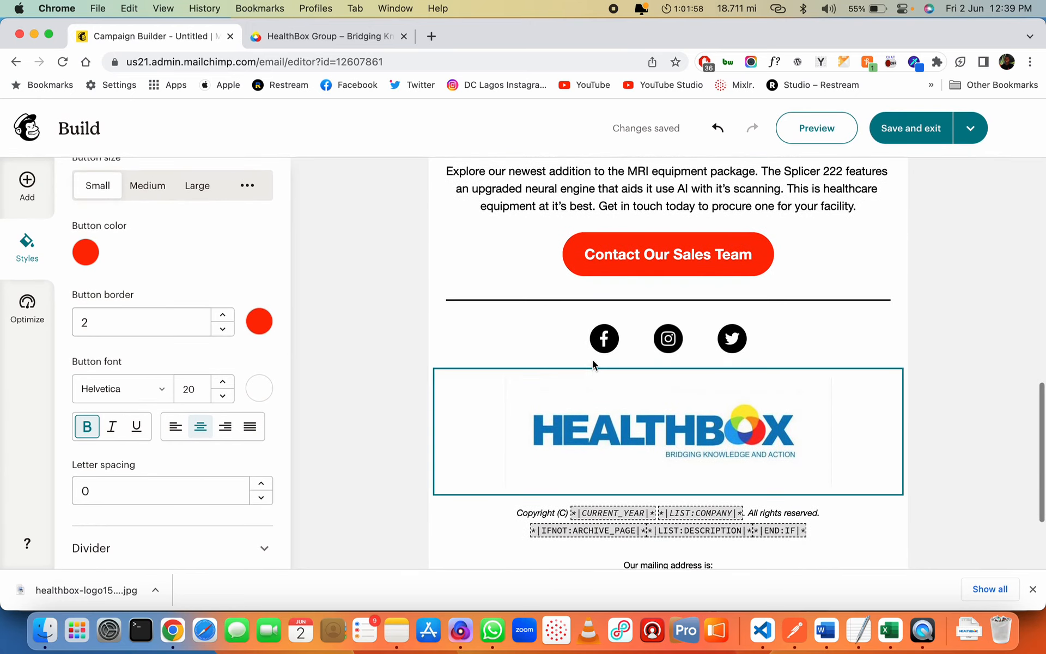
pyautogui.scroll(-2, 593, 360)
pyautogui.scroll(2, 593, 357)
pyautogui.scroll(-2, 593, 358)
pyautogui.scroll(15, 593, 358)
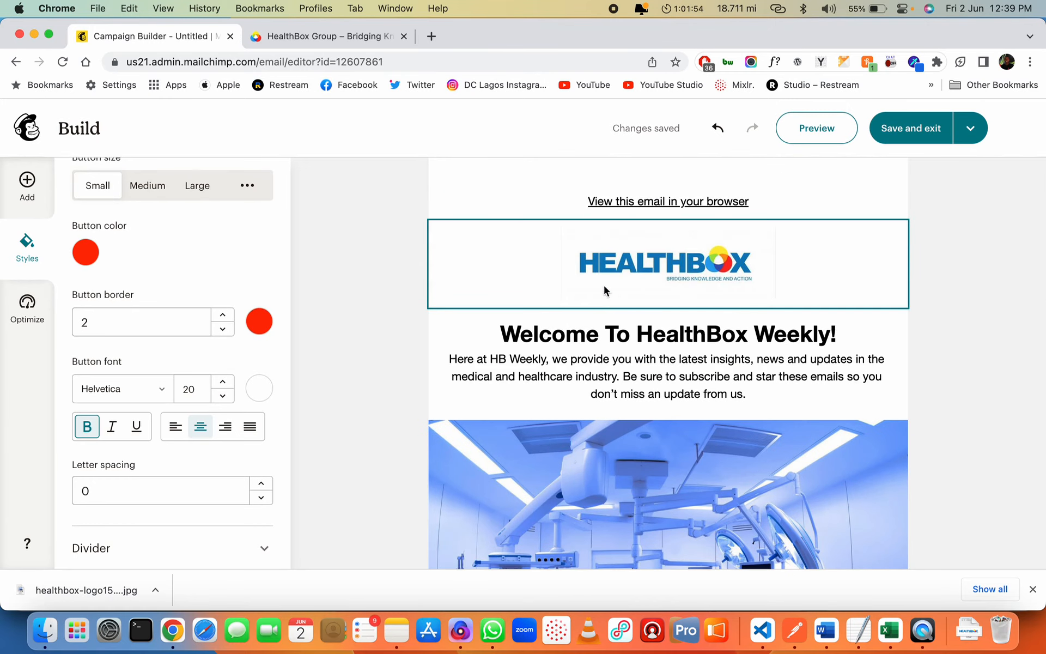
pyautogui.scroll(-10, 605, 414)
pyautogui.scroll(3, 606, 455)
pyautogui.click(570, 284)
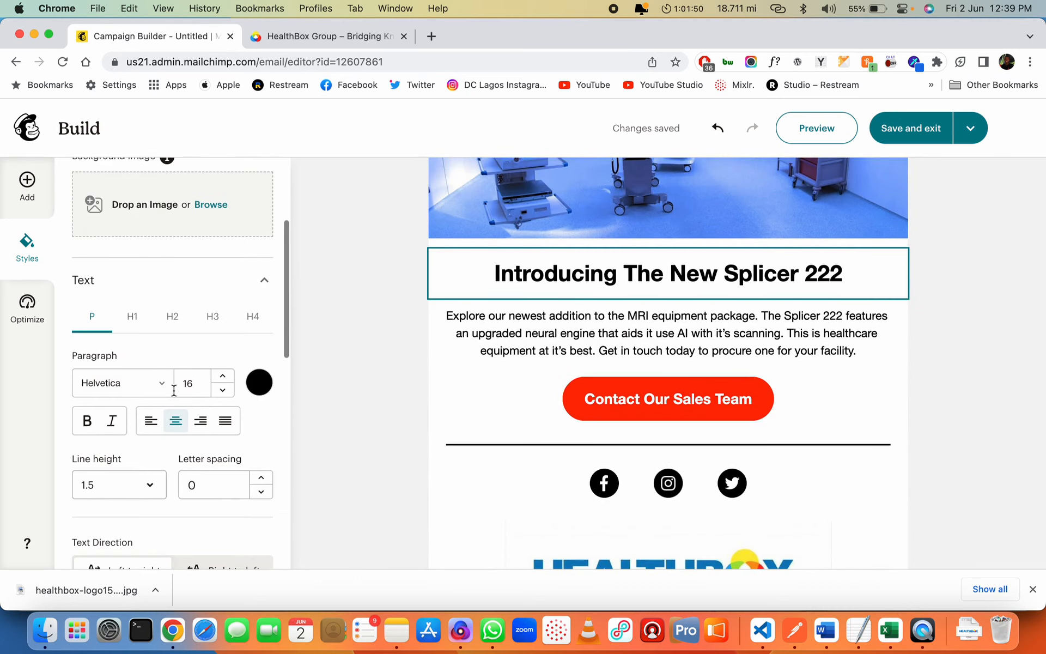
pyautogui.click(134, 325)
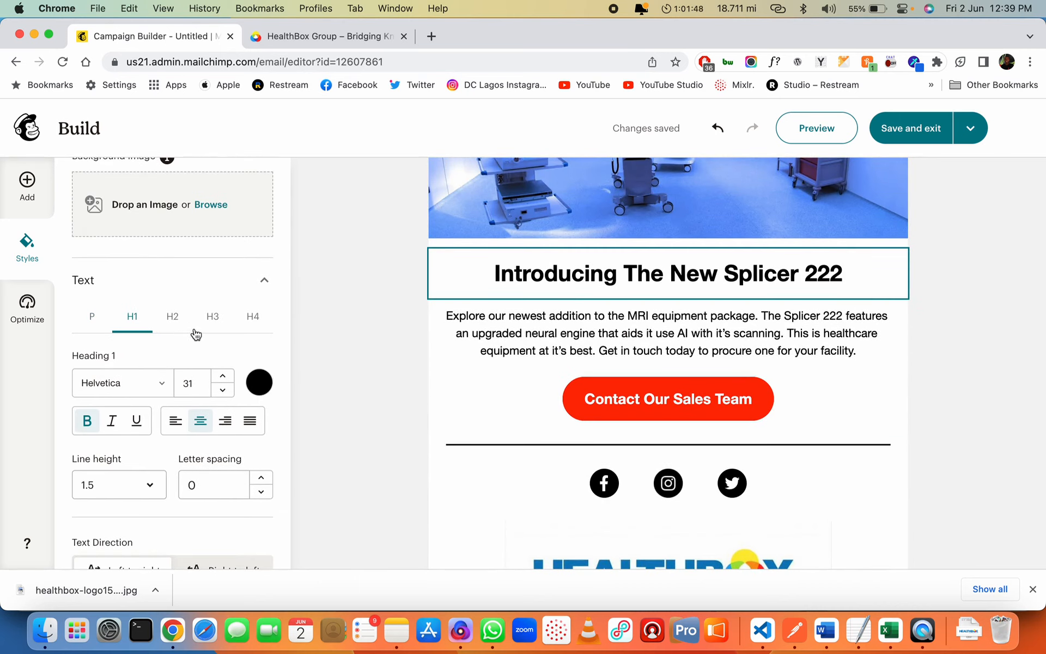
pyautogui.click(258, 382)
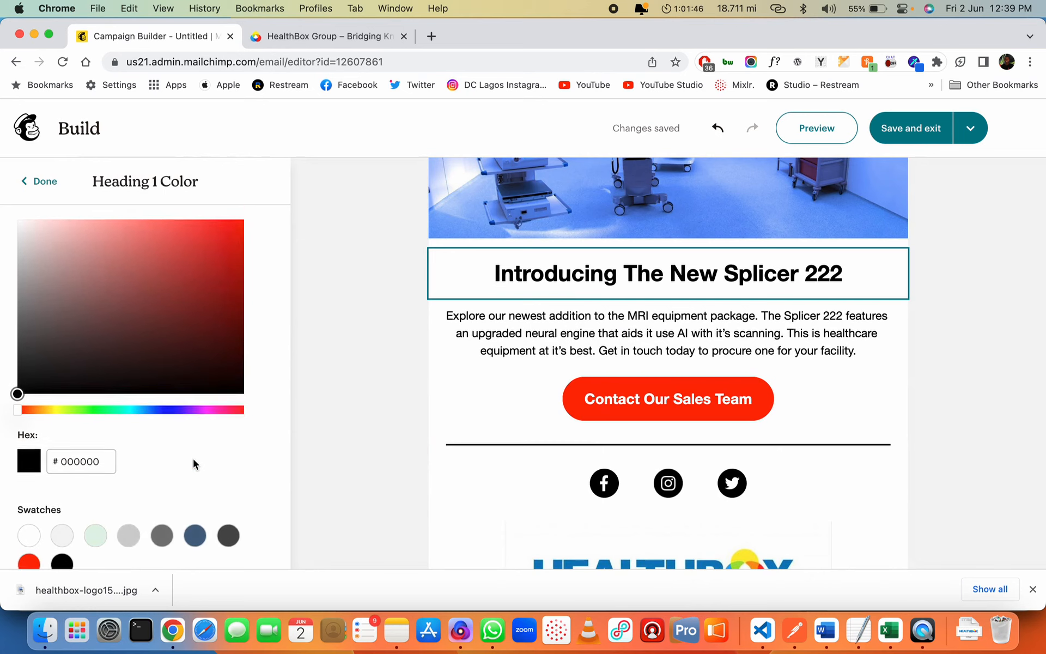
pyautogui.scroll(-1, 195, 464)
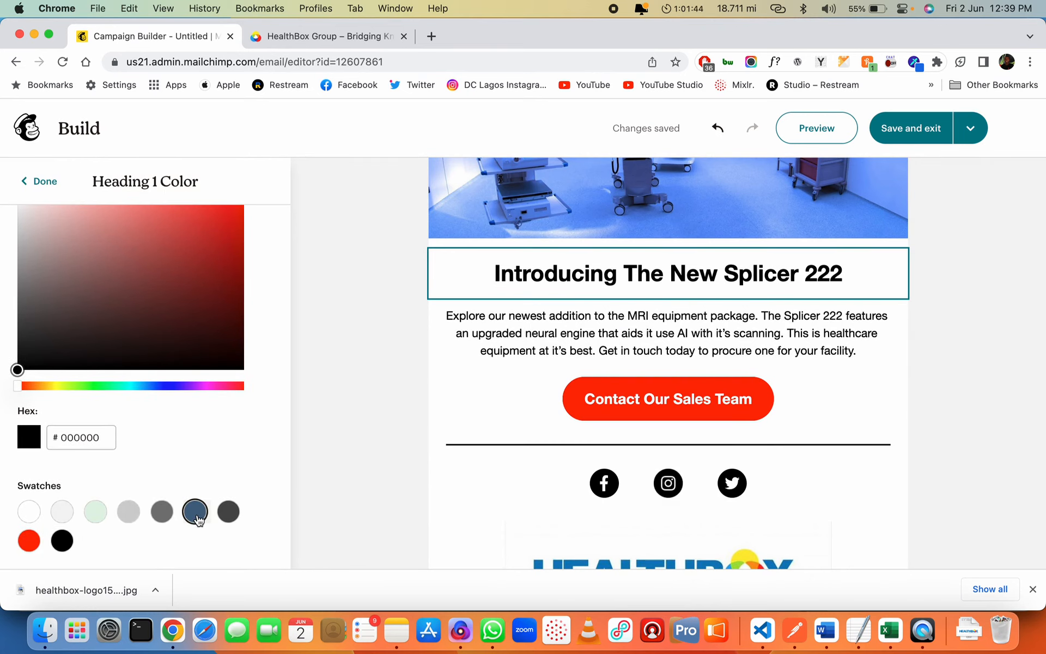
pyautogui.scroll(-3, 449, 466)
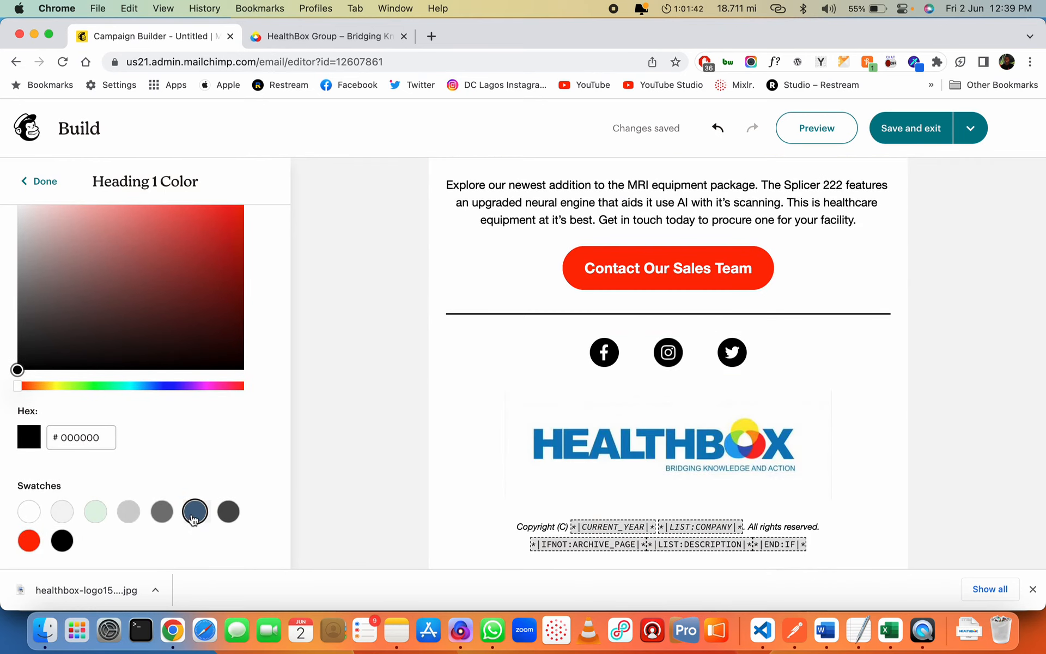
pyautogui.click(194, 515)
# Sample the HEALTHBOX logo blue, 0A7FB6, with the colour-picker browser extension
pyautogui.scroll(5, 494, 414)
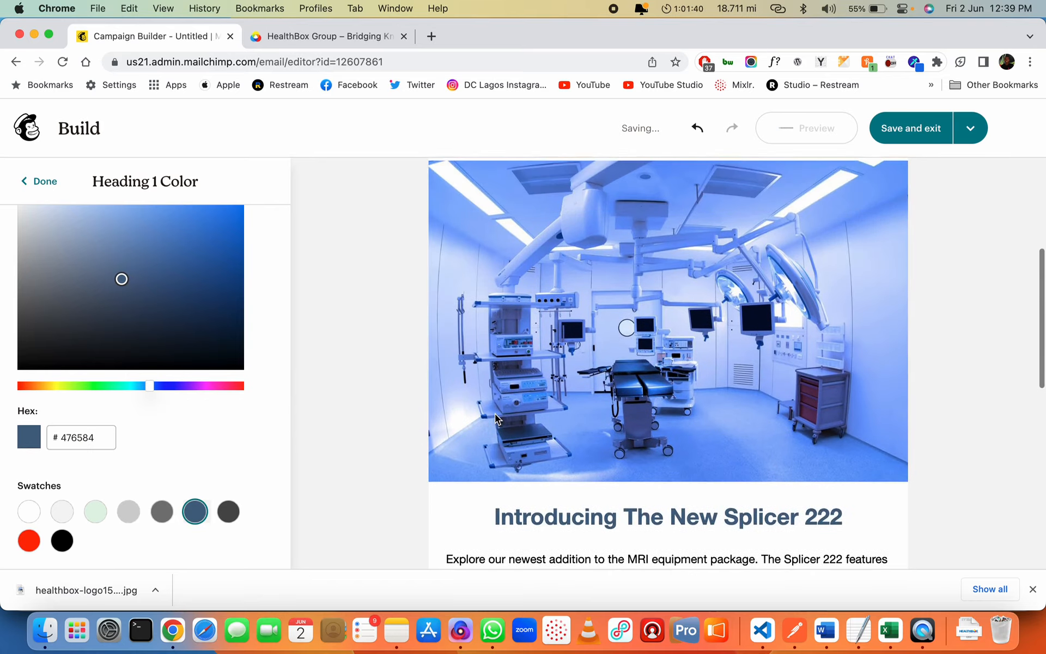
pyautogui.scroll(-3, 495, 414)
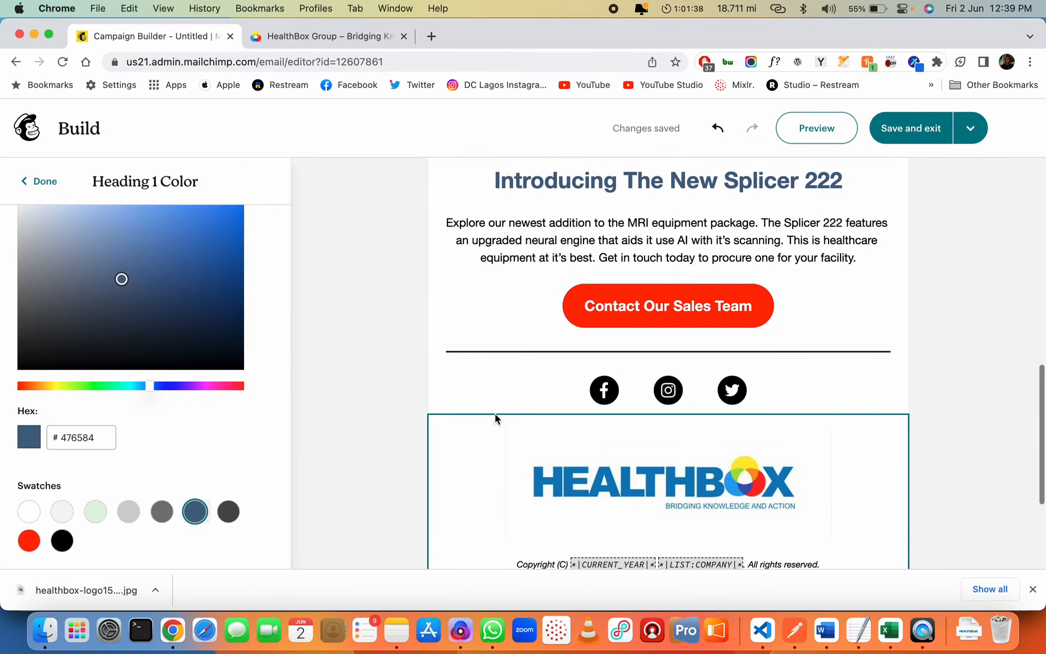
pyautogui.click(910, 62)
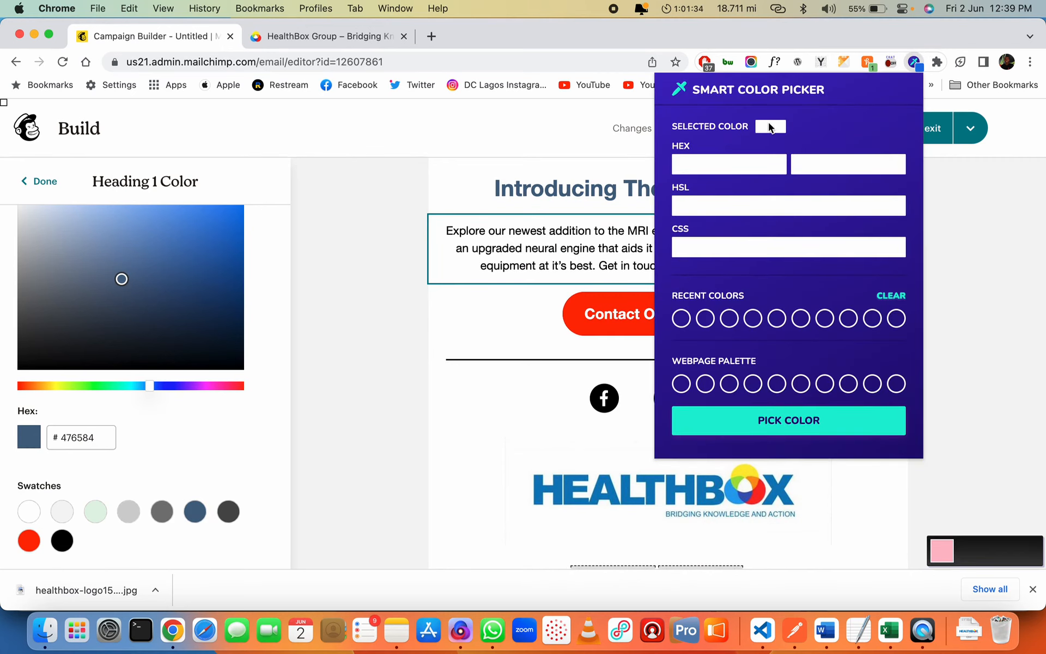
pyautogui.click(715, 416)
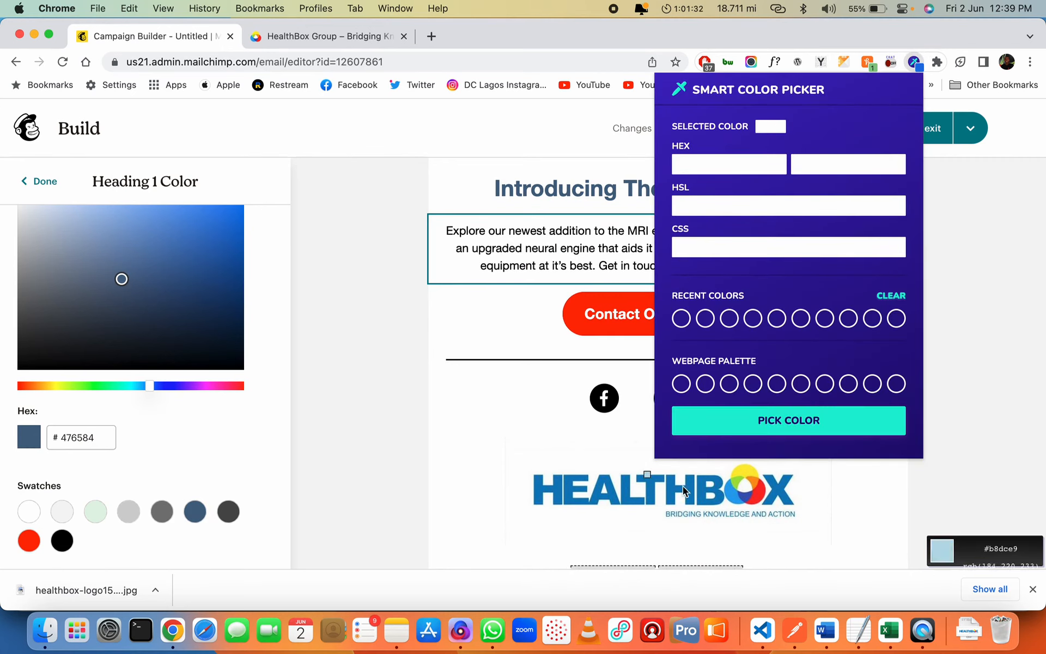
pyautogui.click(718, 494)
pyautogui.click(718, 494)
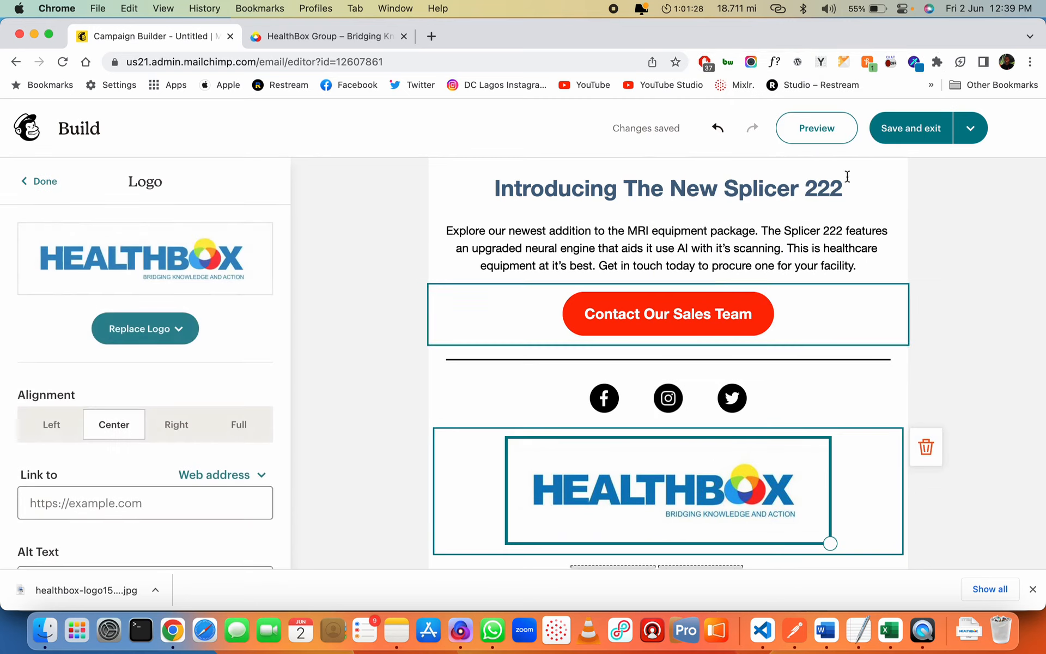
pyautogui.click(916, 63)
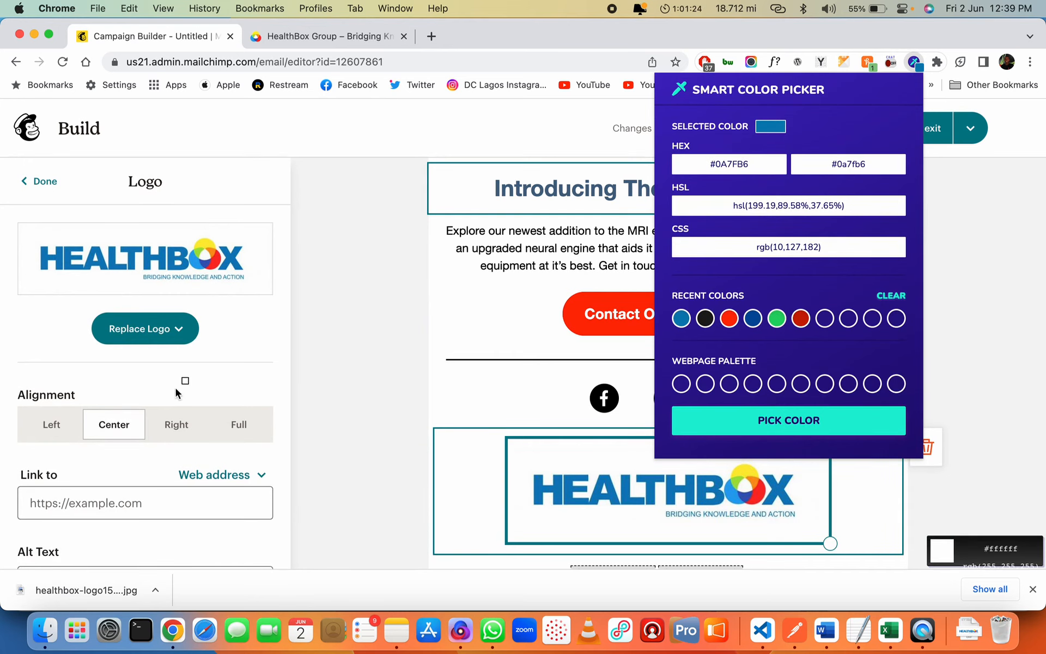
pyautogui.click(327, 417)
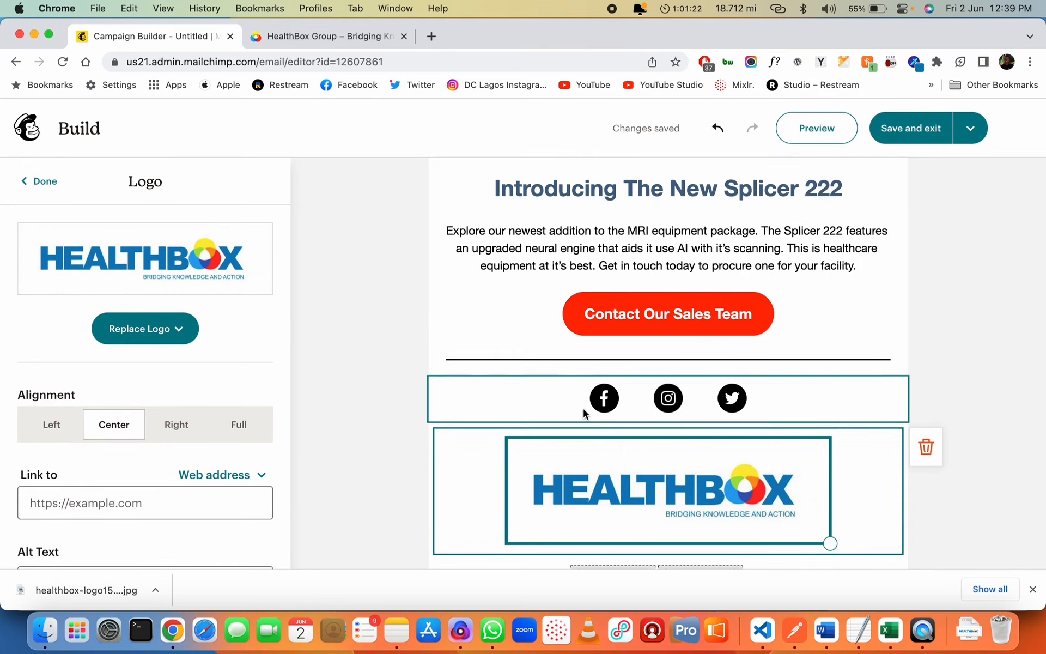
# Return to the email styles and reopen the Heading 1 colour settings
pyautogui.scroll(-3, 583, 408)
pyautogui.click(539, 252)
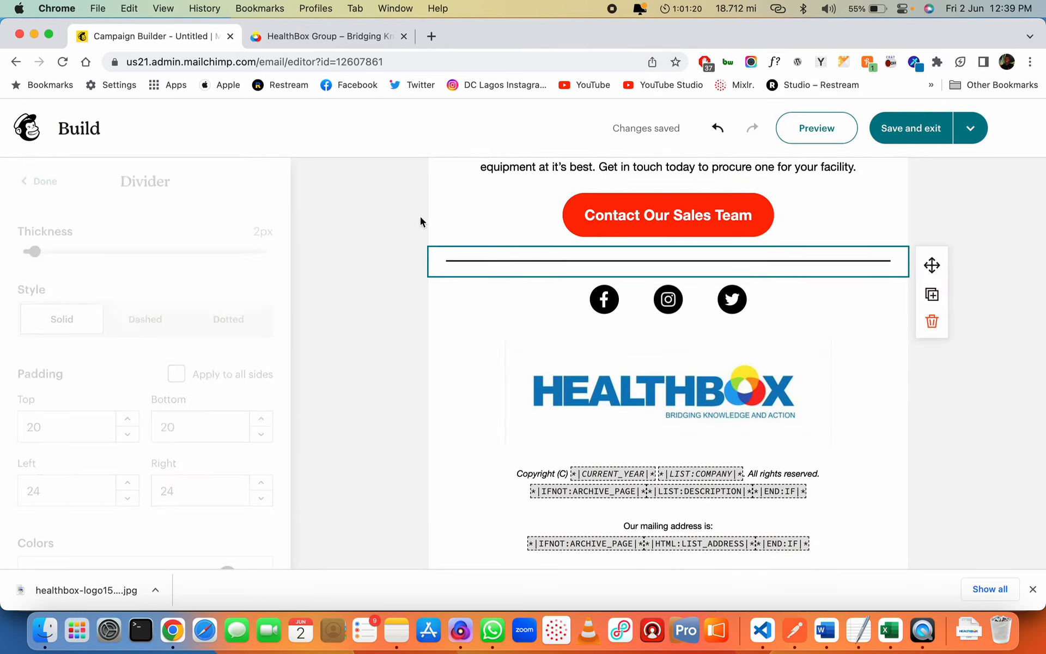
pyautogui.click(45, 183)
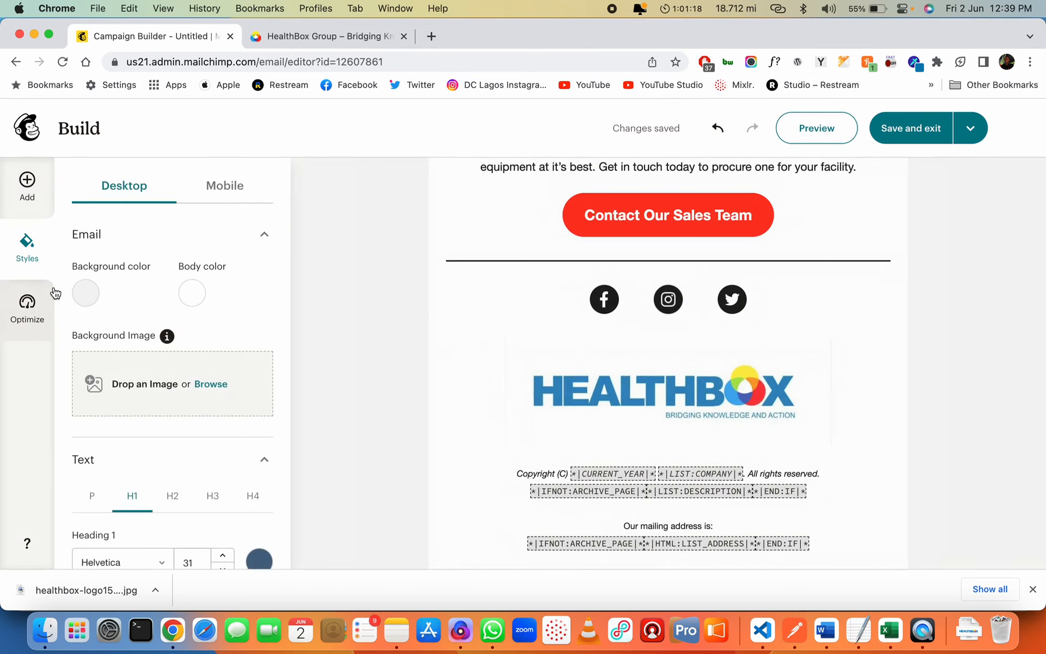
pyautogui.scroll(-5, 170, 367)
pyautogui.scroll(-2, 109, 331)
pyautogui.click(33, 321)
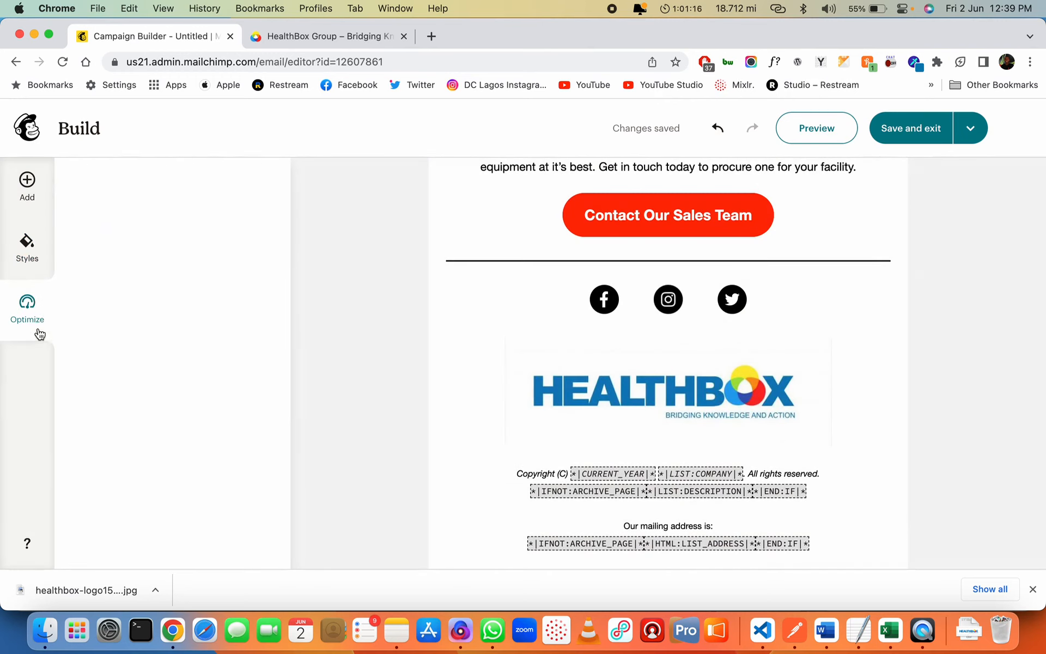
pyautogui.click(20, 265)
pyautogui.scroll(-10, 164, 354)
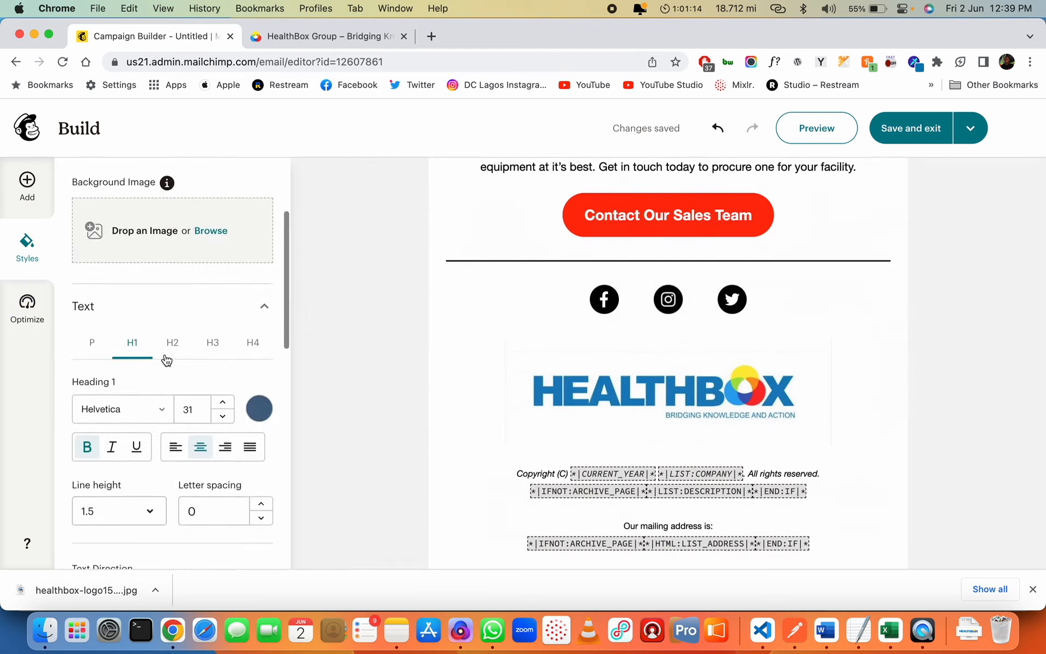
pyautogui.scroll(2, 164, 355)
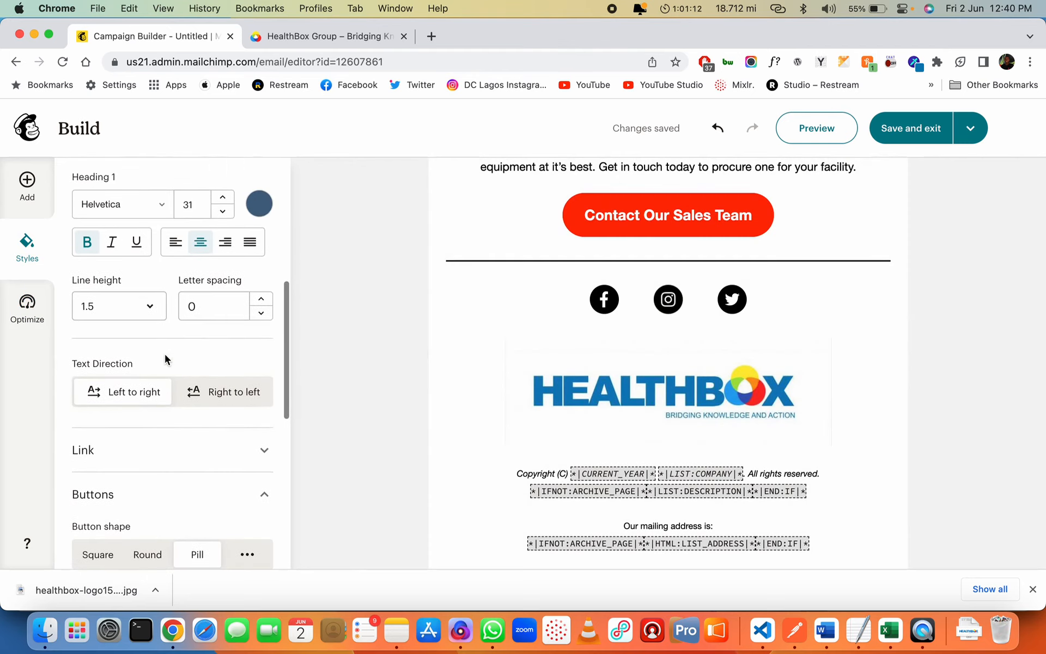
pyautogui.click(258, 203)
# Set the Heading 1 colour to hex 0A7FB6
pyautogui.doubleClick(100, 463)
pyautogui.write('0A7FB6')
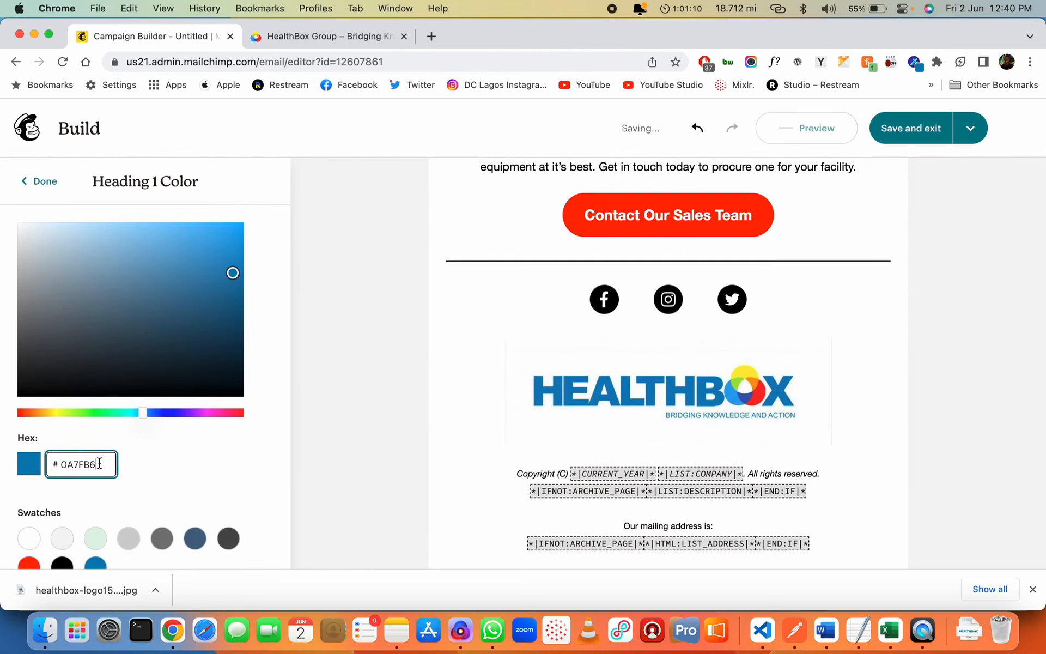
pyautogui.scroll(-1, 182, 460)
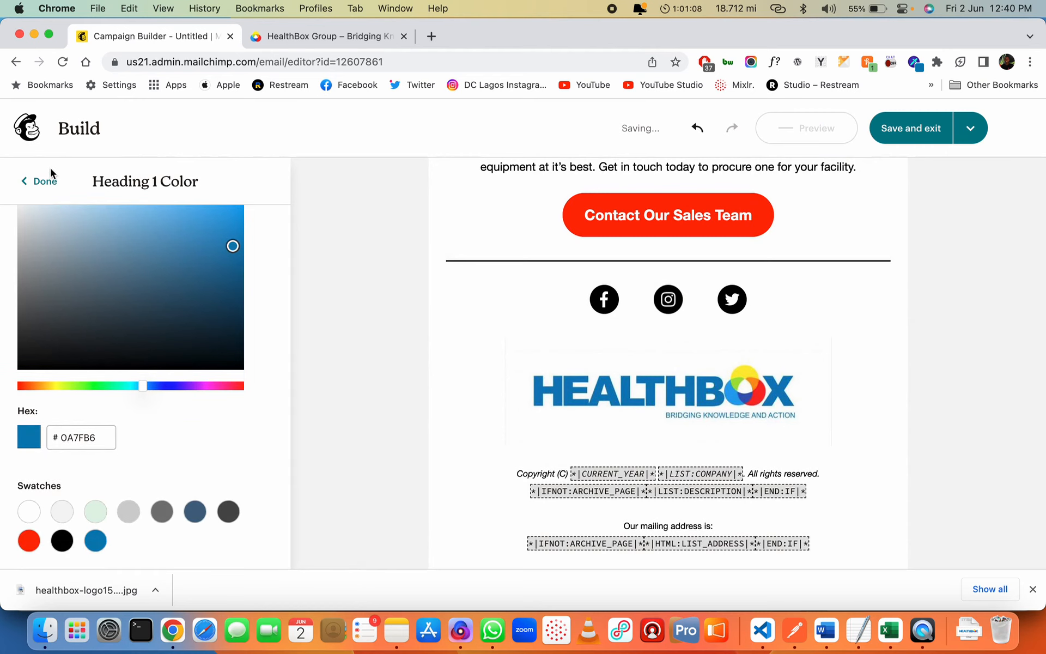
pyautogui.click(45, 182)
# Set the Heading 2 colour to the same logo blue, 0A7FB6
pyautogui.scroll(-5, 196, 348)
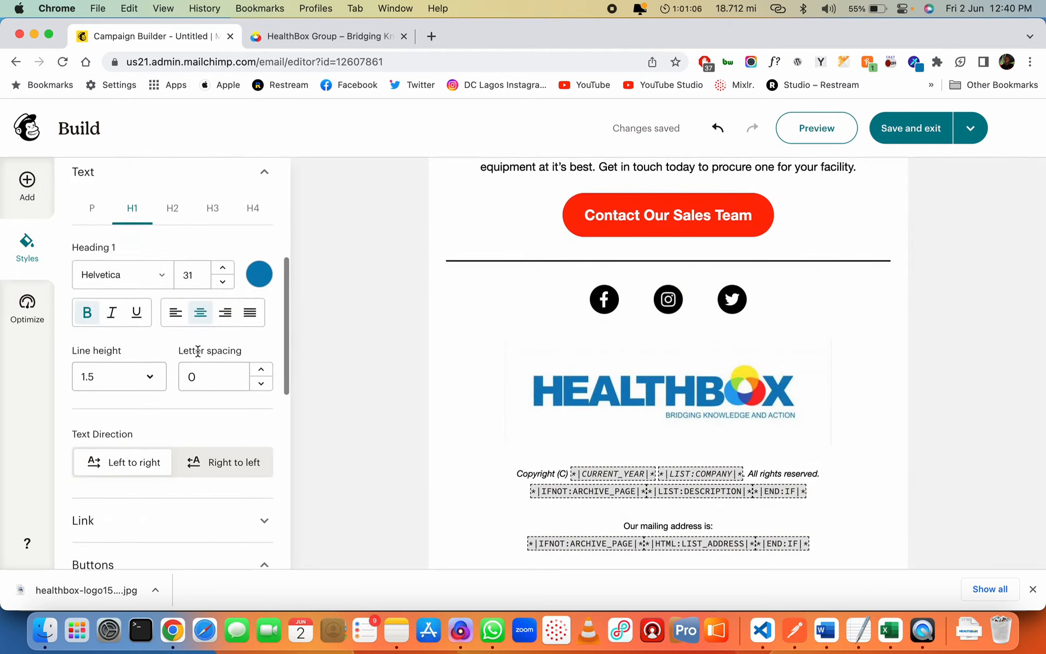
pyautogui.click(172, 228)
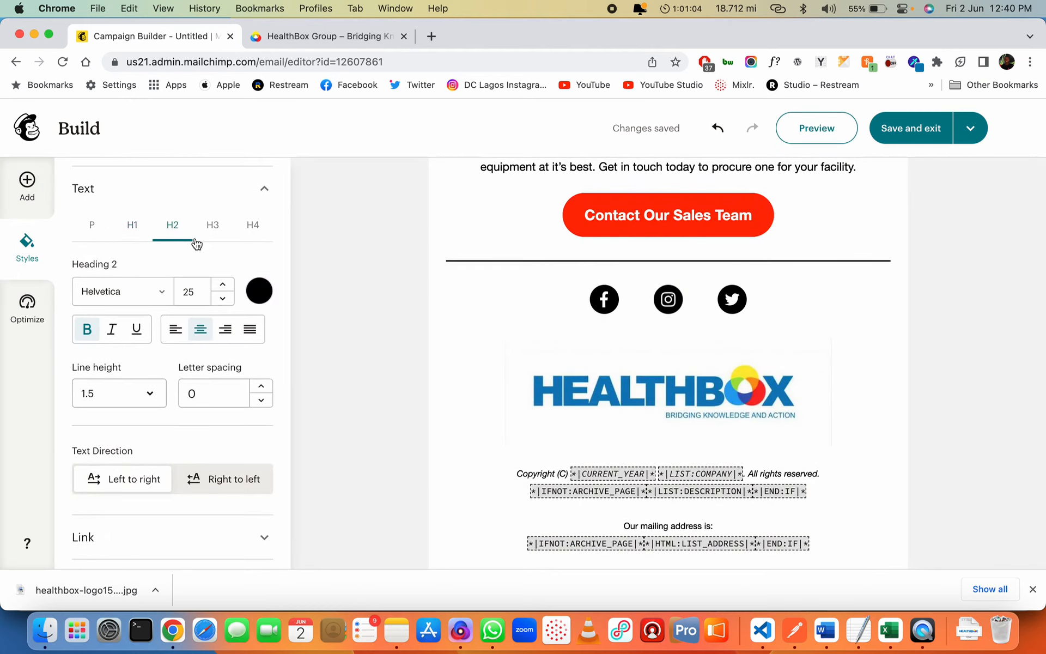
pyautogui.click(253, 288)
pyautogui.scroll(-1, 109, 518)
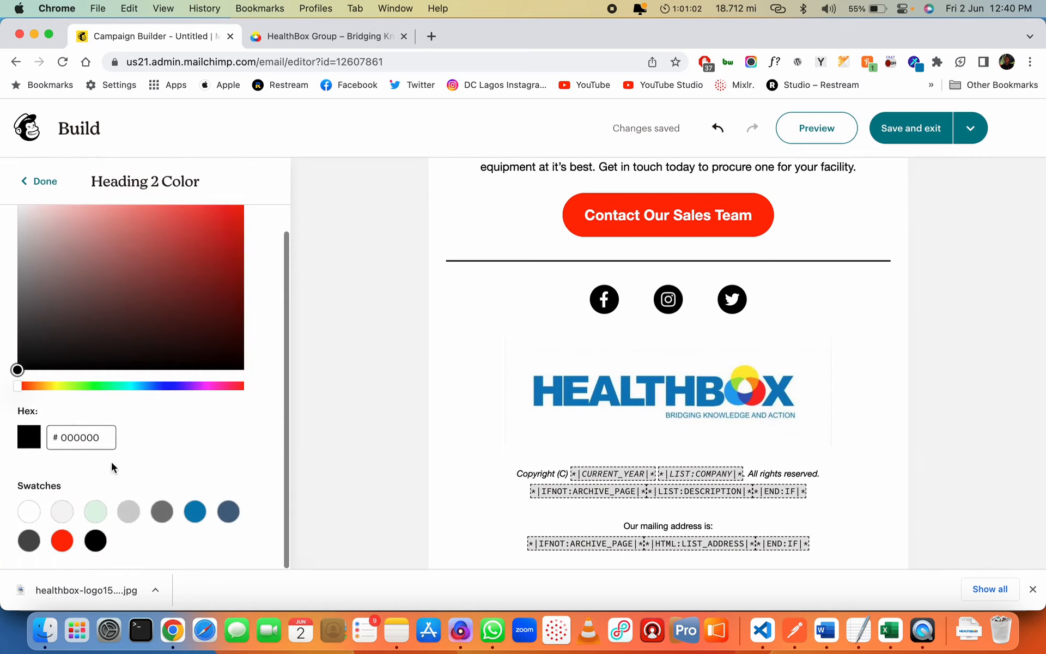
pyautogui.click(71, 430)
pyautogui.write('0A7FB6')
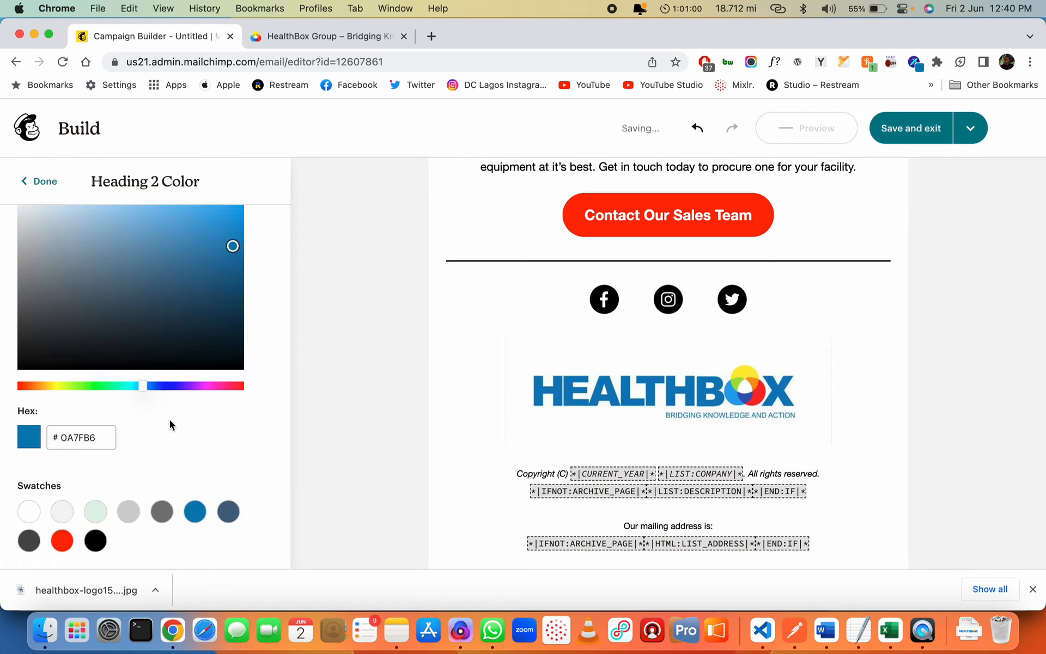
pyautogui.scroll(1, 170, 425)
pyautogui.click(41, 181)
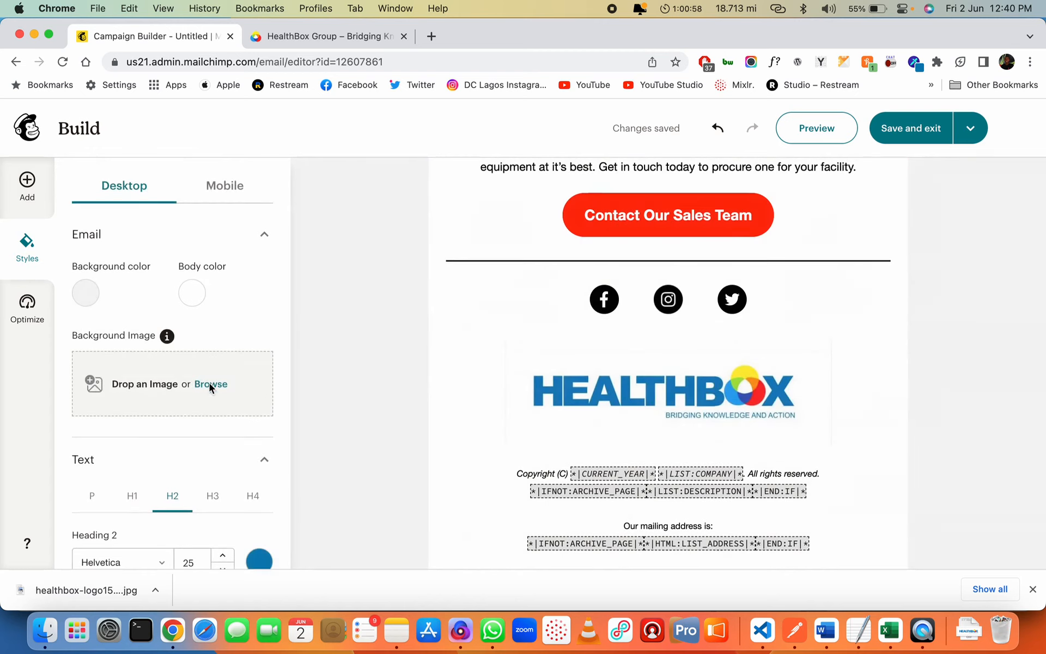
# Set the Heading 3 colour to 0A7FB6
pyautogui.scroll(-3, 211, 387)
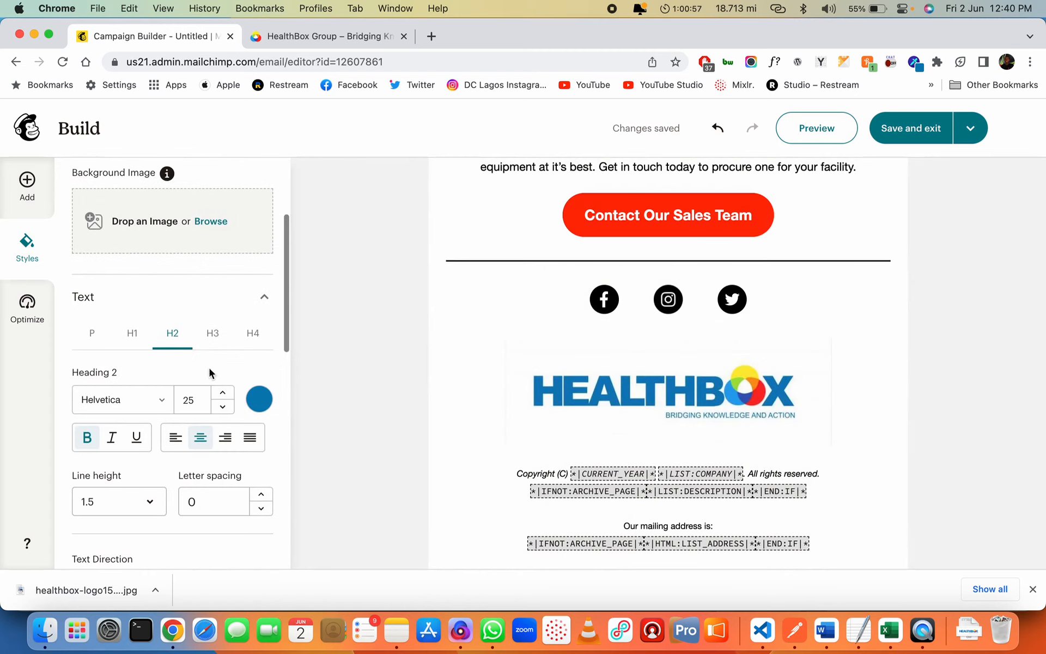
pyautogui.click(258, 403)
pyautogui.doubleClick(81, 464)
pyautogui.write('0A7FB6')
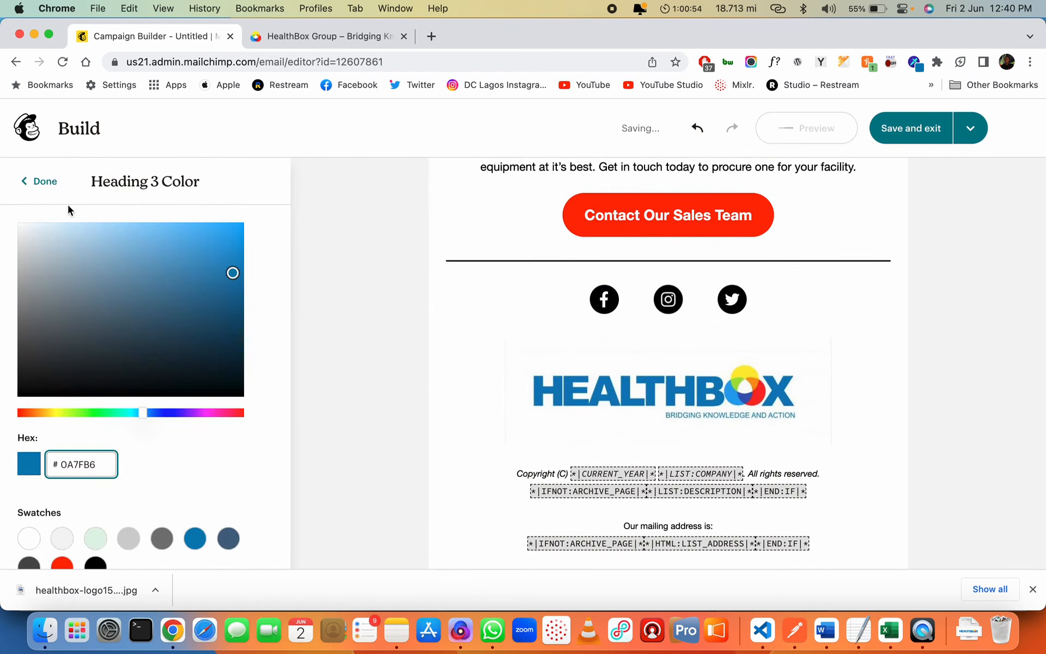
pyautogui.click(48, 190)
# Replace Heading 4's black 000000 colour with 0A7FB6
pyautogui.scroll(-2, 256, 464)
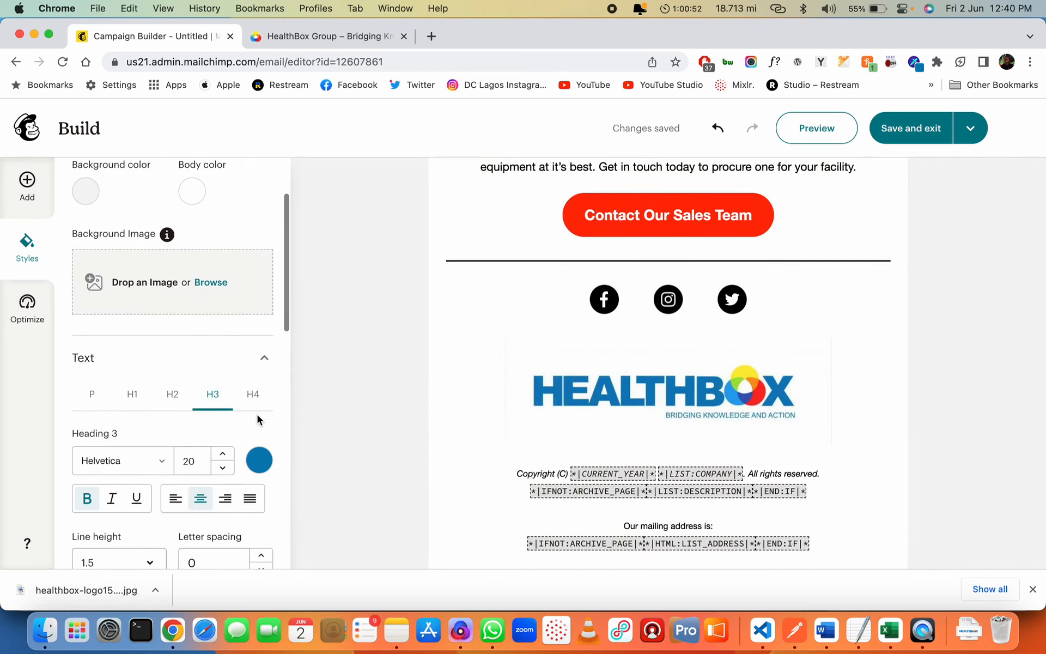
pyautogui.click(253, 395)
pyautogui.click(259, 460)
pyautogui.doubleClick(82, 465)
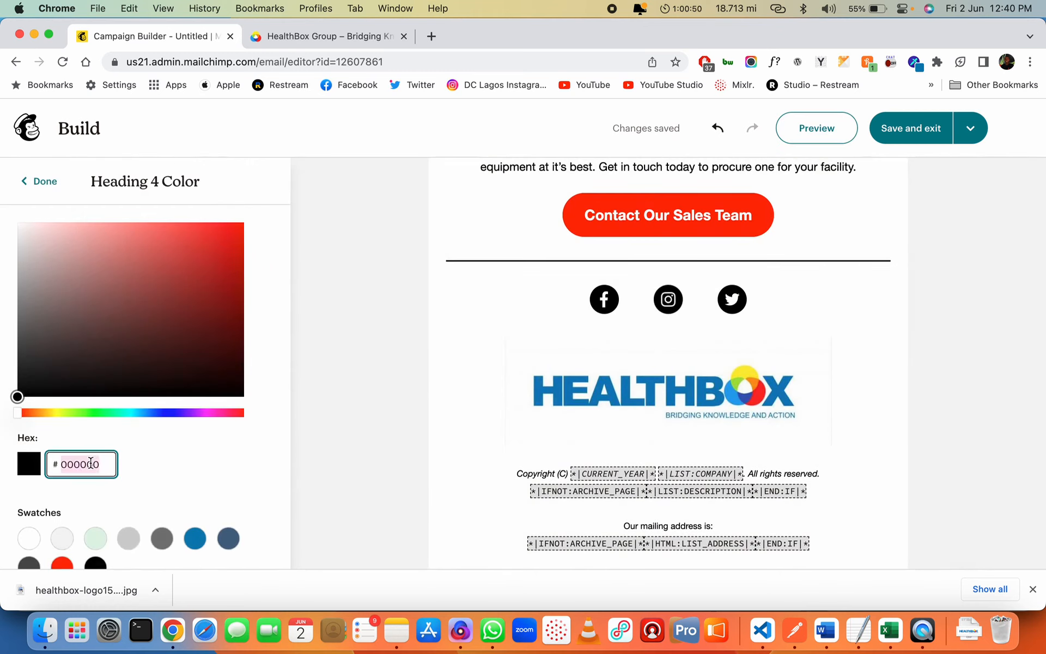
pyautogui.write('0A7FB6')
pyautogui.click(46, 184)
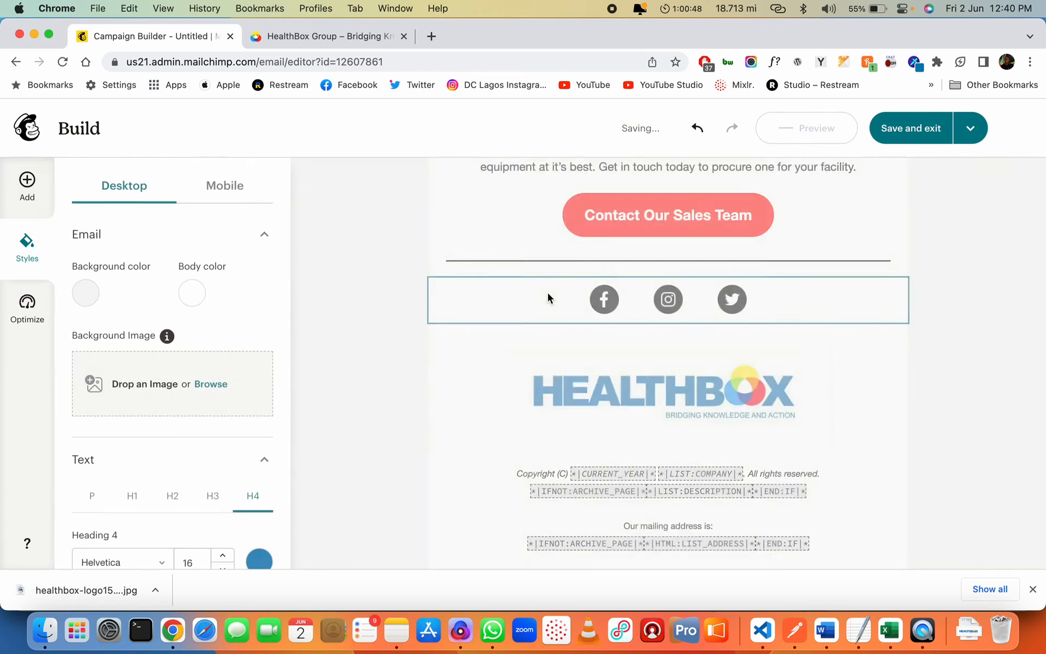
pyautogui.scroll(6, 599, 324)
pyautogui.scroll(3, 605, 321)
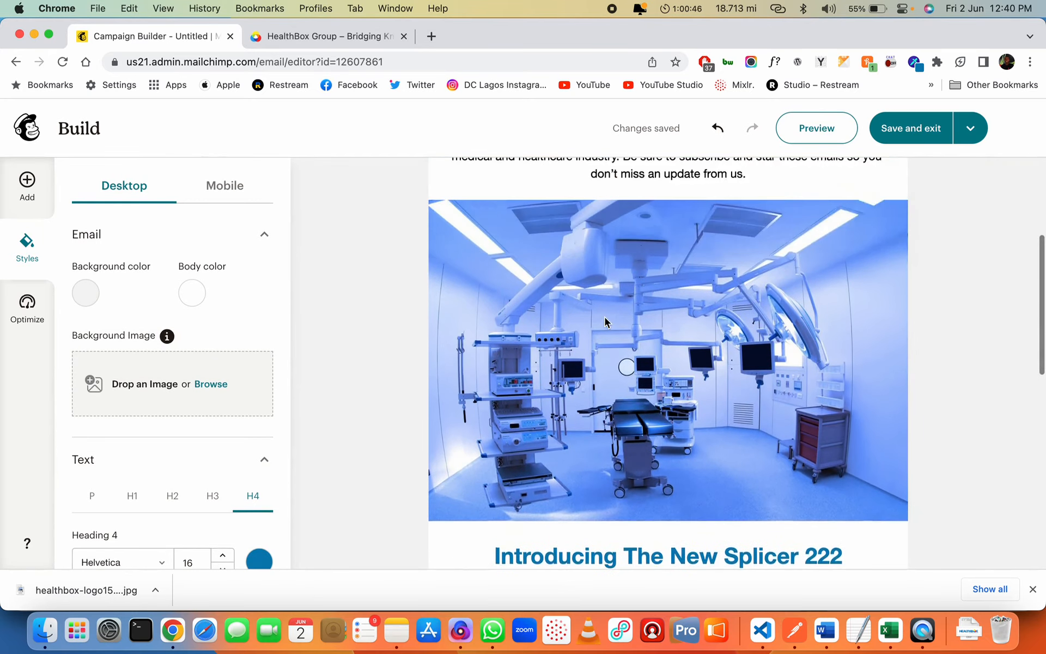
pyautogui.scroll(-3, 604, 322)
pyautogui.scroll(6, 622, 319)
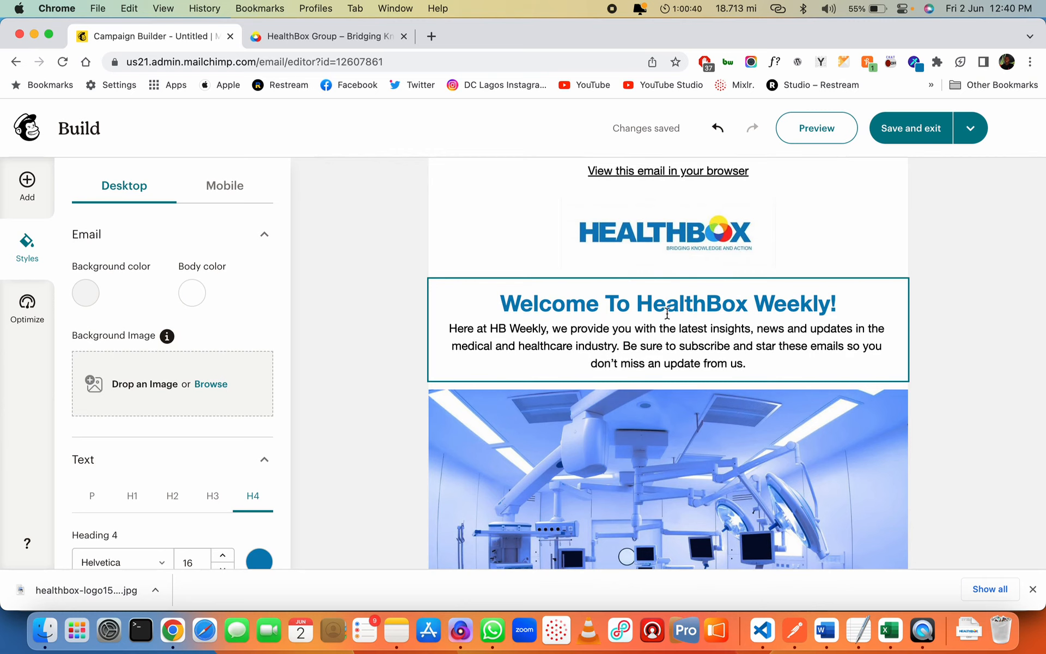
pyautogui.scroll(1, 665, 257)
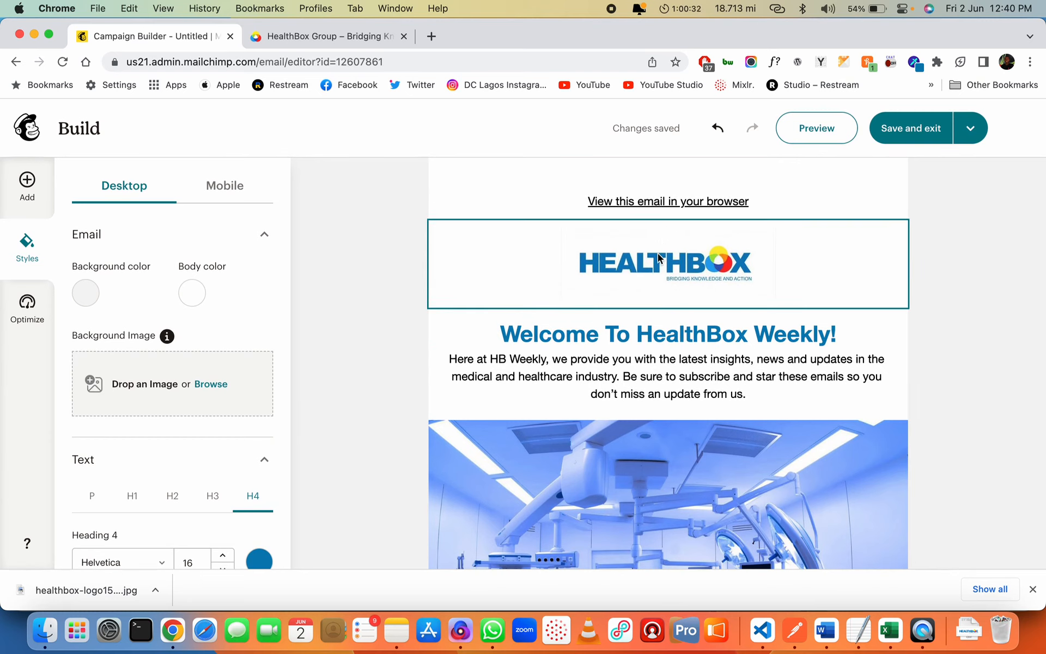
pyautogui.scroll(-10, 555, 260)
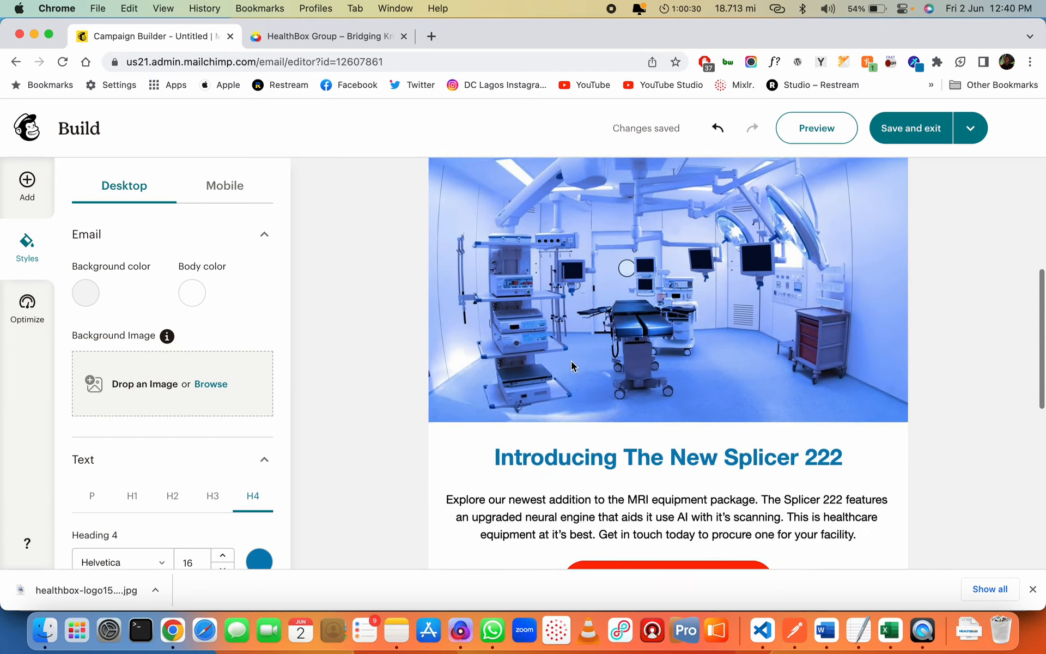
pyautogui.scroll(-3, 572, 361)
pyautogui.scroll(2, 571, 361)
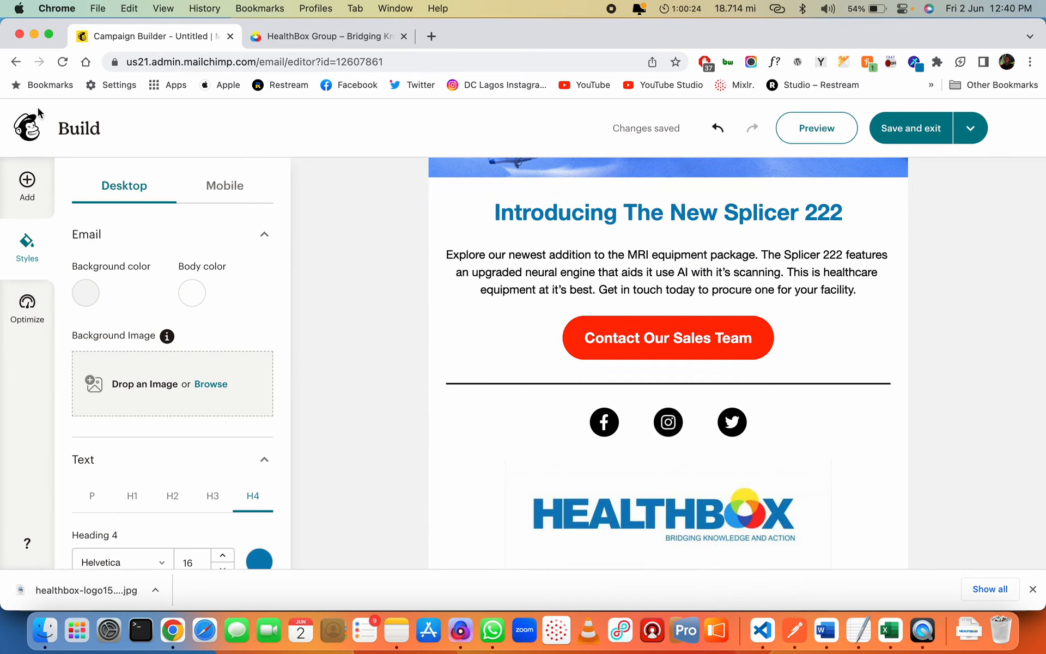
# Drag an Image & Text layout below the sales button and choose its two-column variant
pyautogui.click(27, 183)
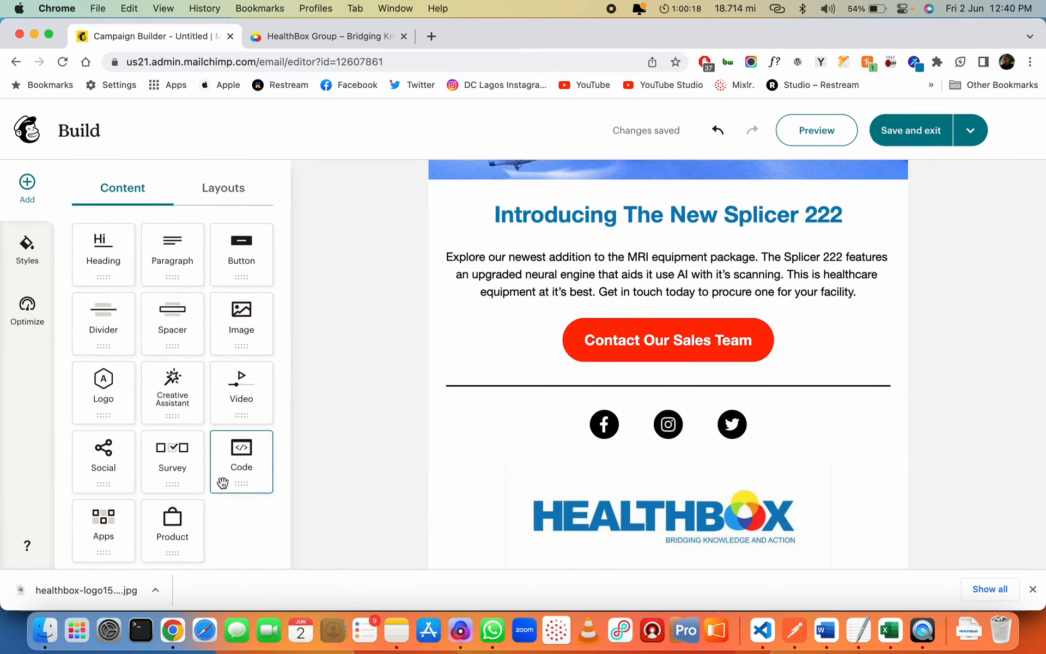
pyautogui.click(226, 198)
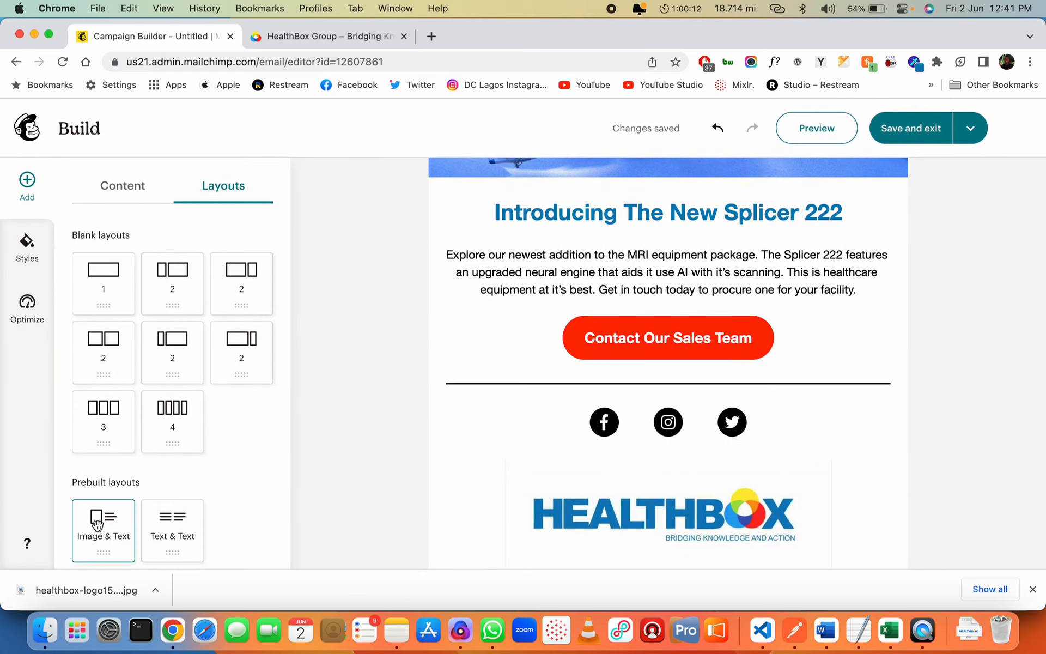
pyautogui.moveTo(534, 371); pyautogui.dragTo(593, 347)
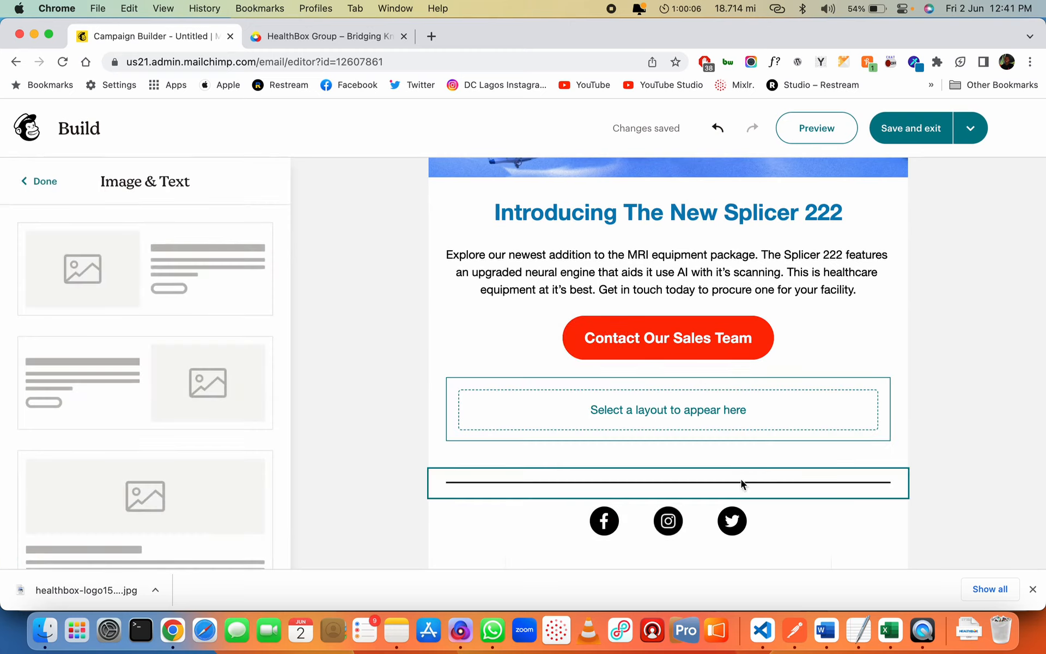
pyautogui.scroll(-10, 133, 424)
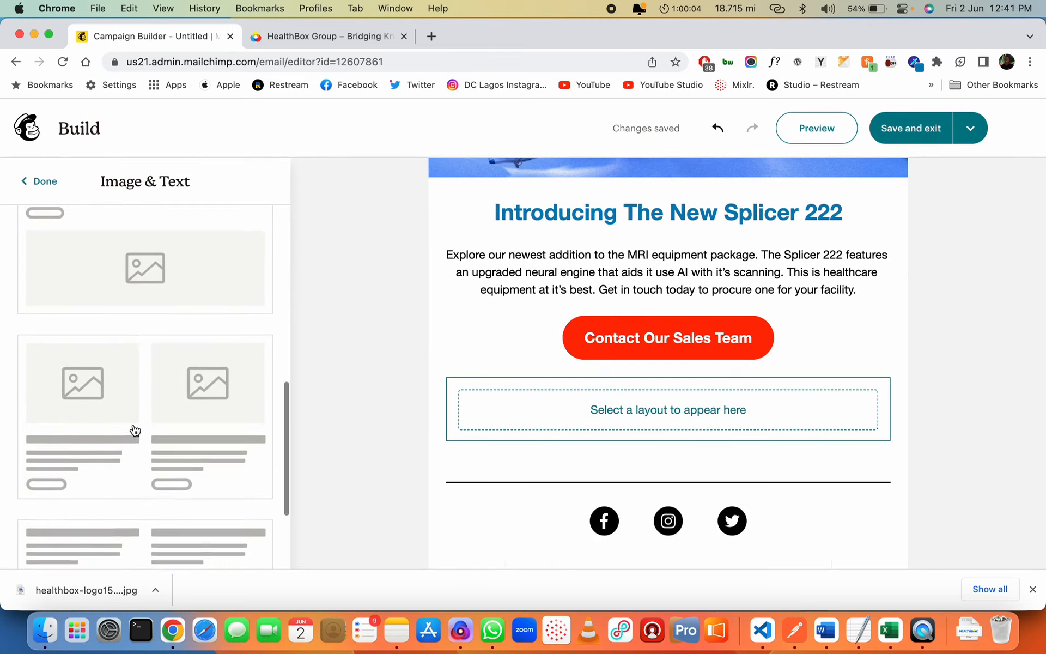
pyautogui.click(140, 366)
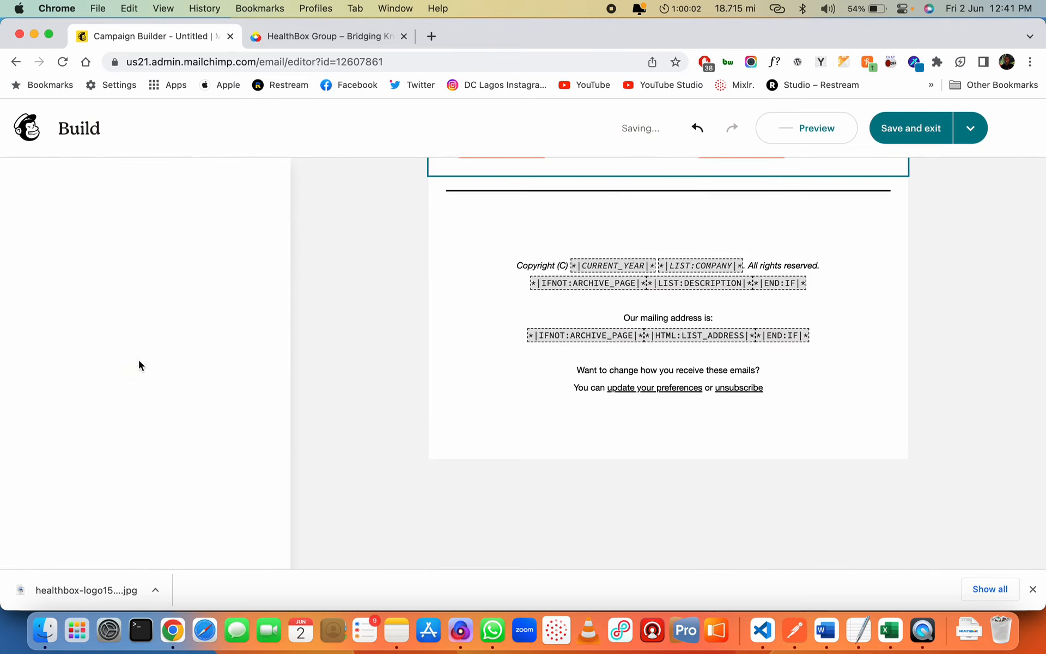
pyautogui.scroll(10, 558, 432)
pyautogui.scroll(-10, 559, 433)
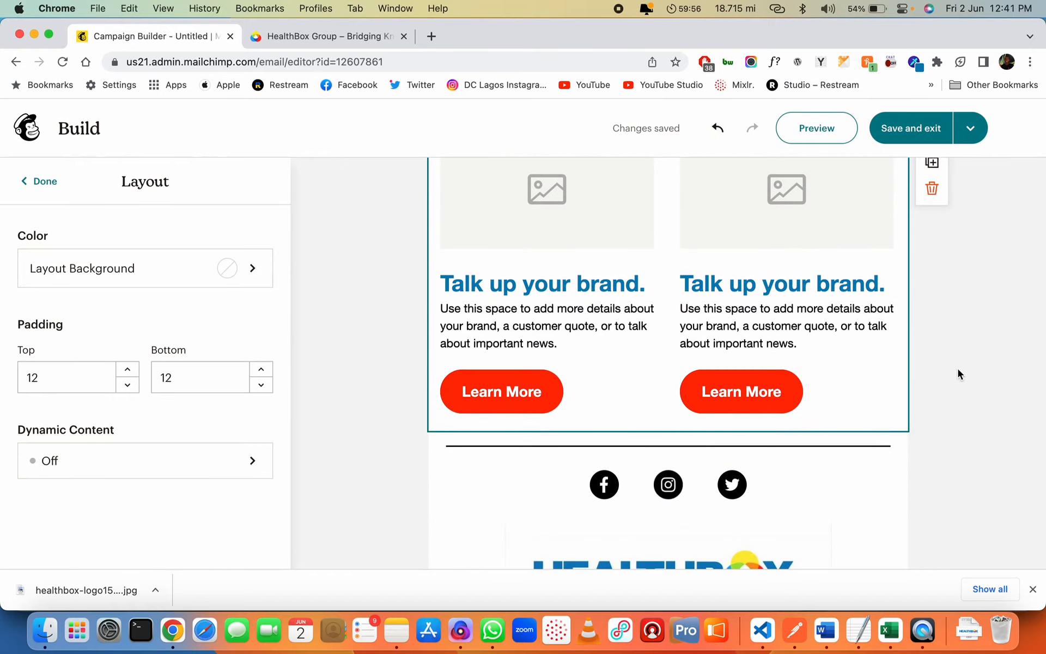
# Duplicate the divider and place the copy just below the Contact Our Sales Team button
pyautogui.click(824, 451)
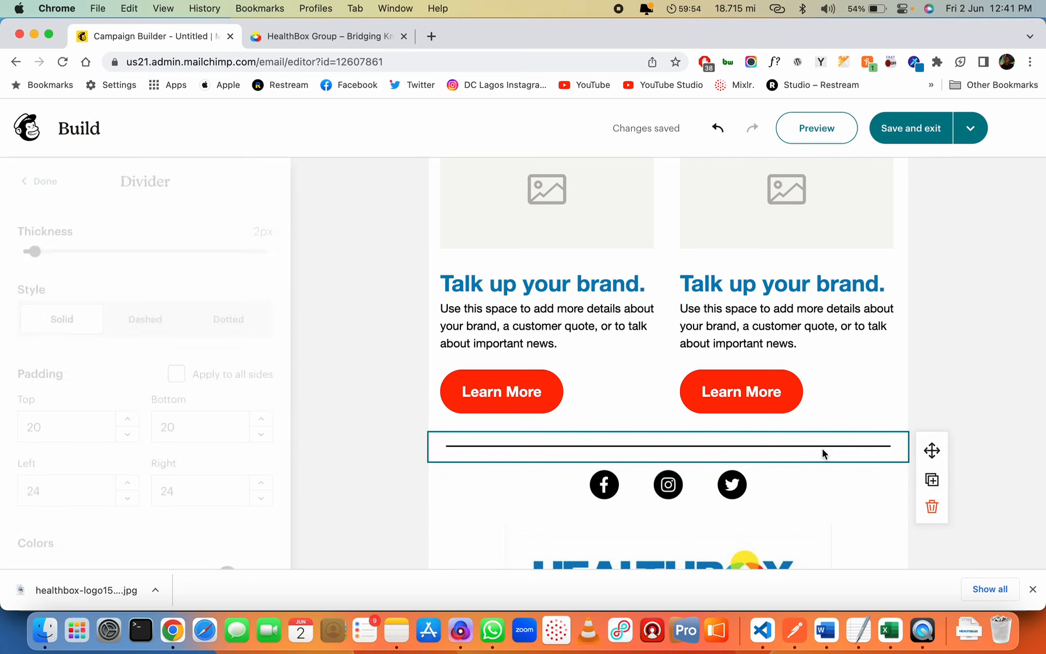
pyautogui.click(932, 479)
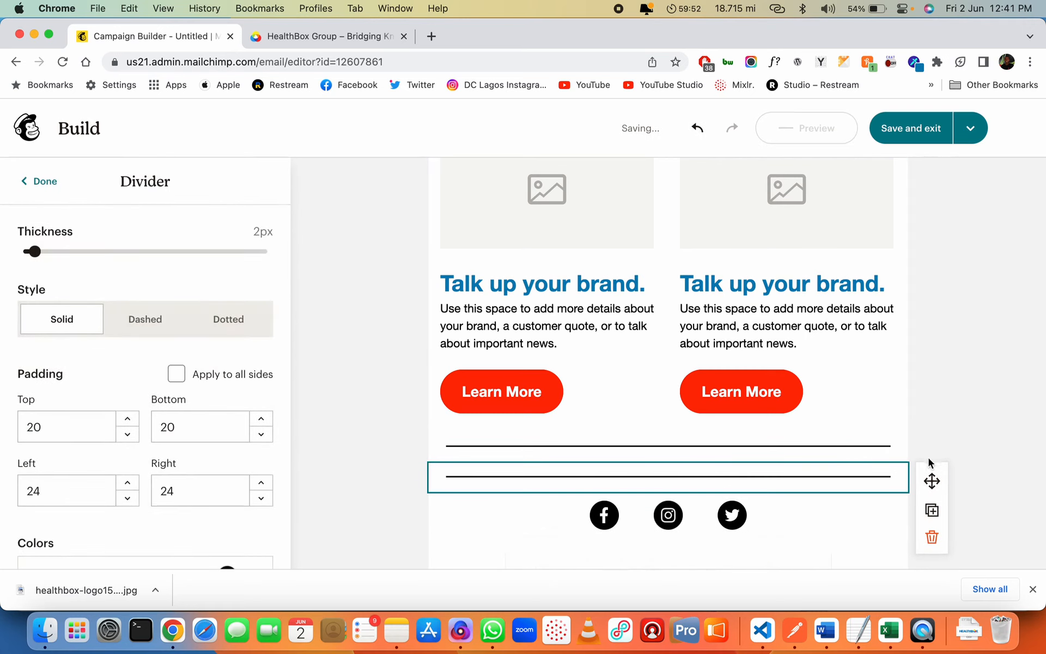
pyautogui.moveTo(891, 333); pyautogui.dragTo(763, 279)
pyautogui.moveTo(823, 295); pyautogui.dragTo(822, 309)
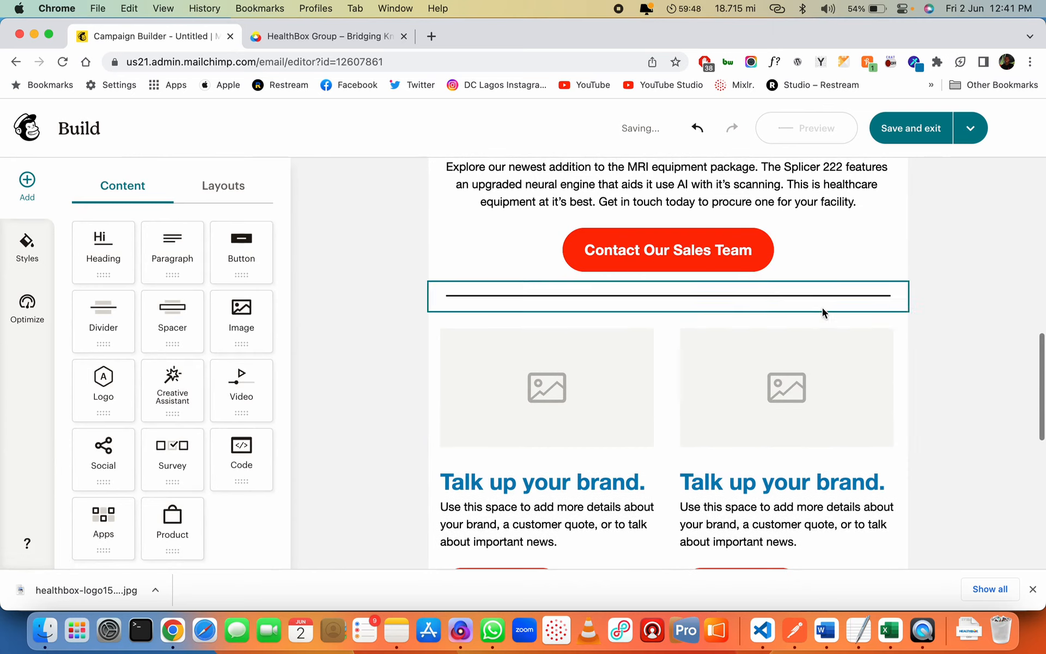
pyautogui.scroll(-3, 630, 399)
pyautogui.scroll(2, 630, 396)
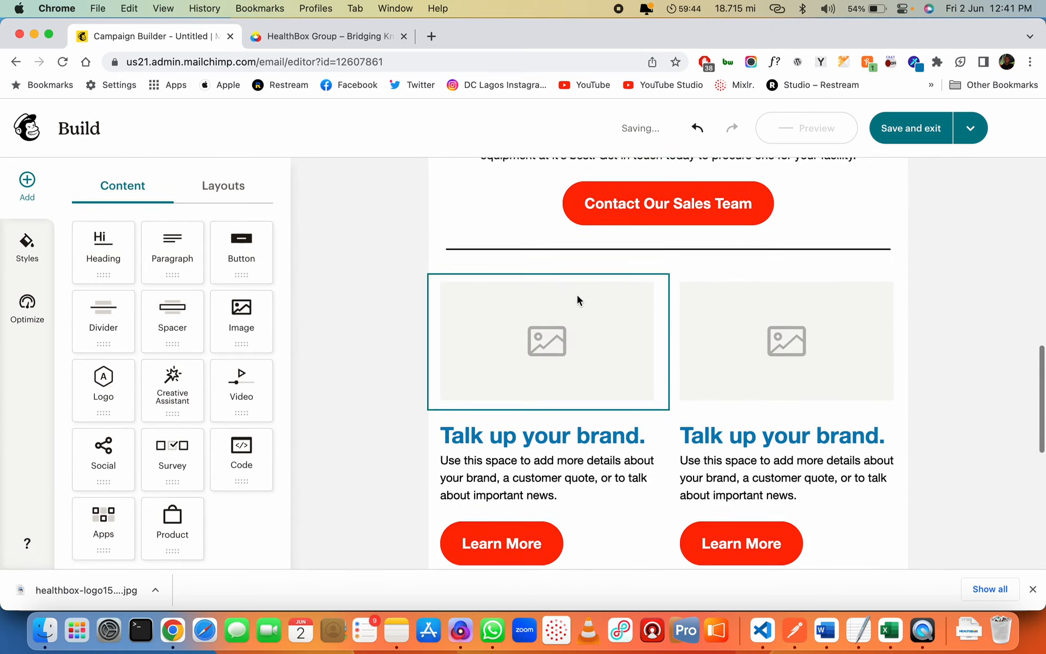
pyautogui.scroll(3, 659, 278)
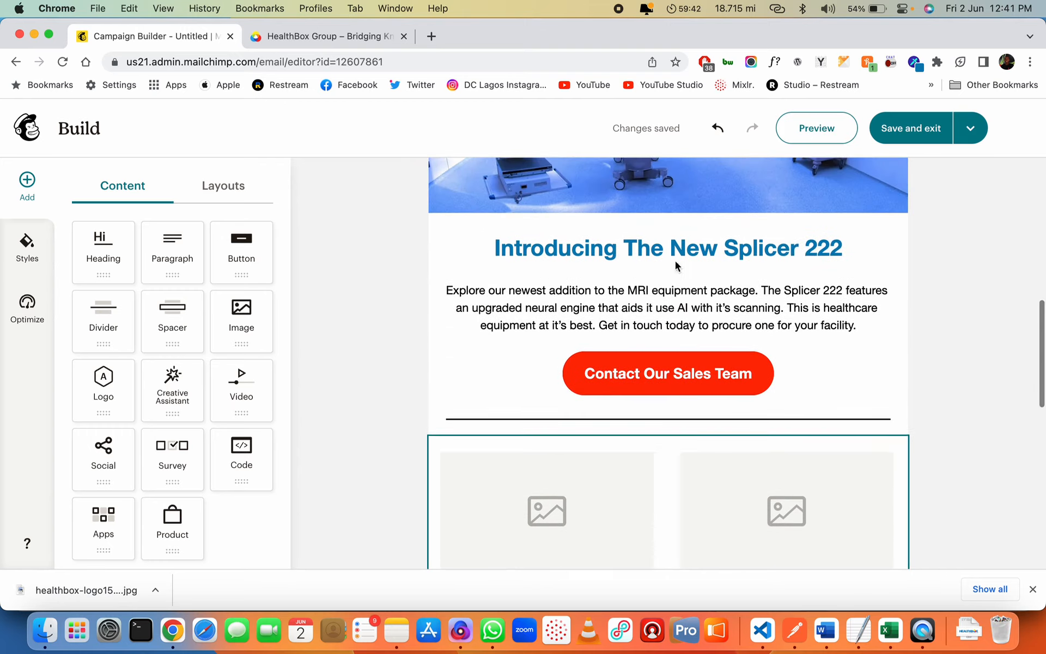
# Duplicate the Splicer 222 heading and place the copy above the two-column section
pyautogui.click(906, 256)
pyautogui.click(932, 270)
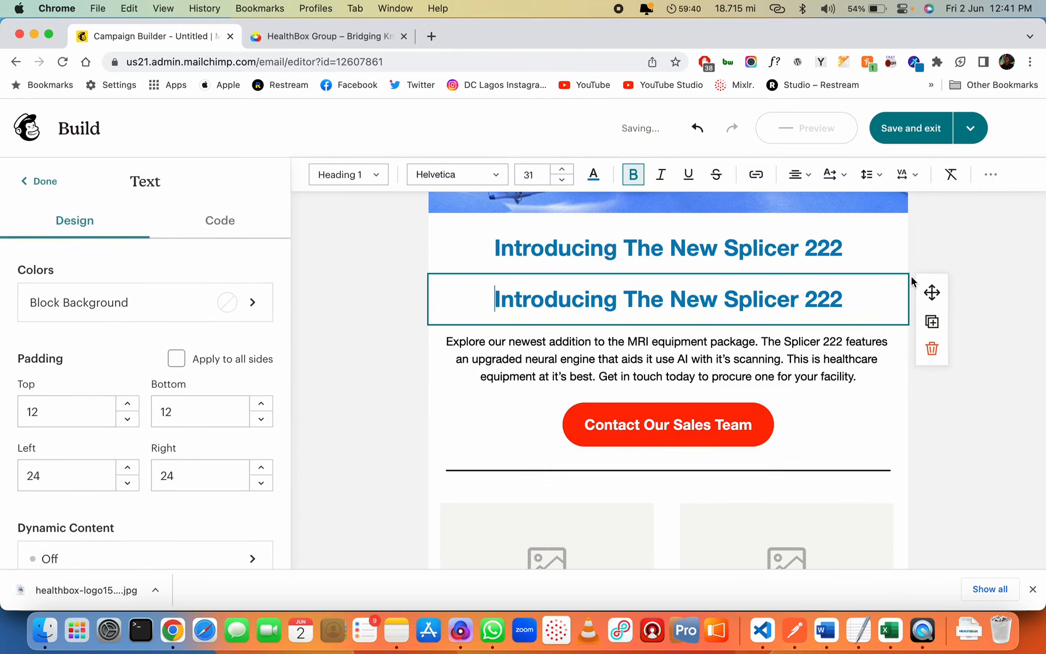
pyautogui.moveTo(932, 292); pyautogui.dragTo(850, 367)
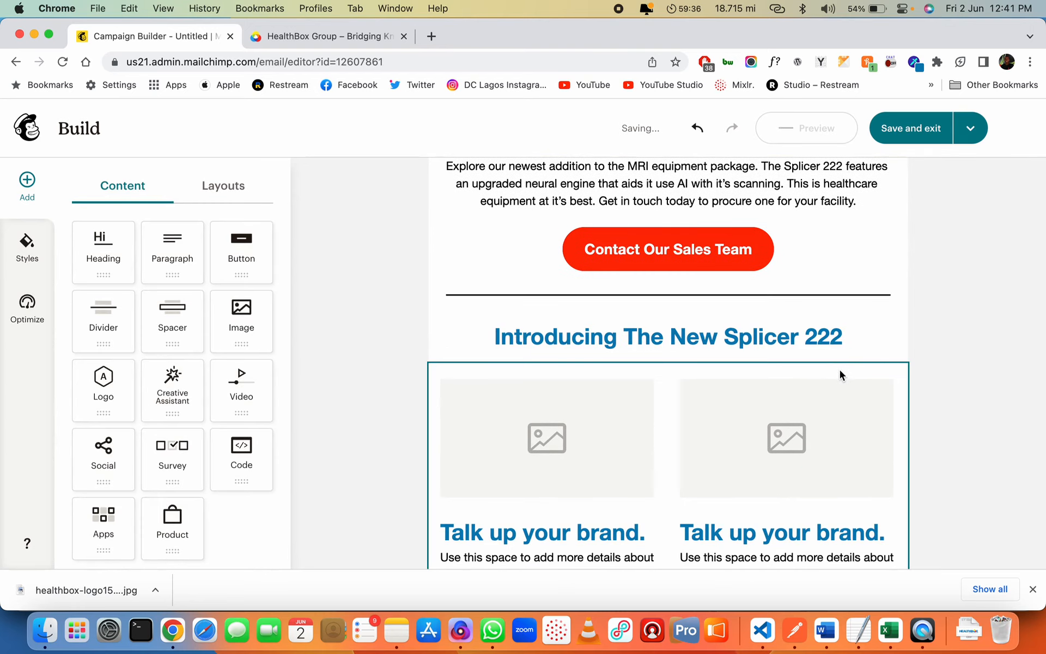
# Retype the copied heading as 'Other News From The HealthBox Blog', keeping its heading style
pyautogui.click(685, 340)
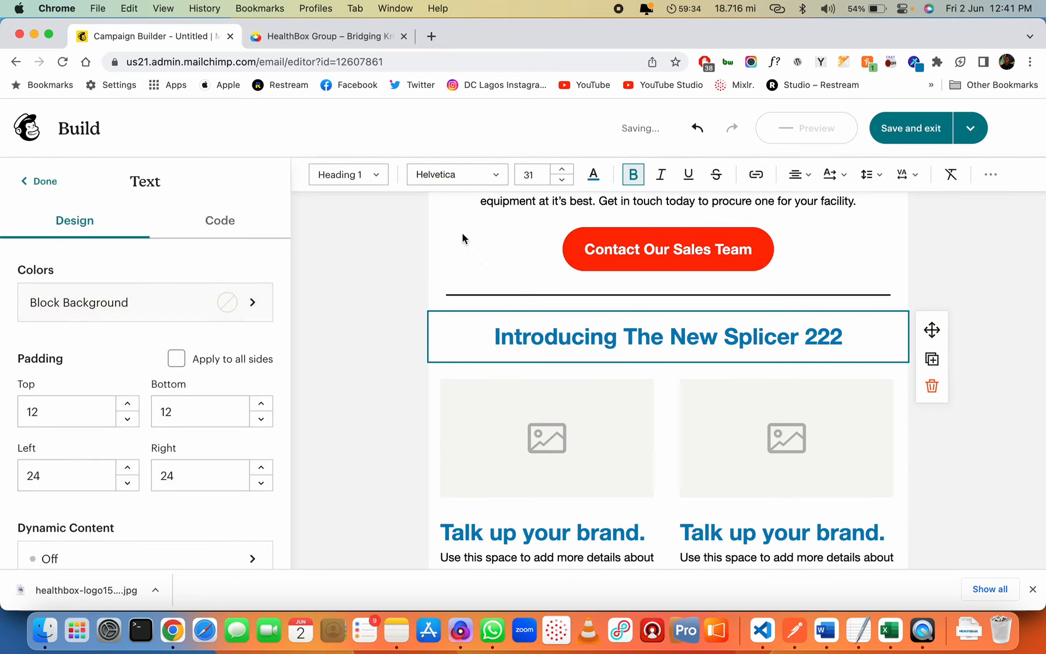
pyautogui.press('super+a')
pyautogui.write('Other')
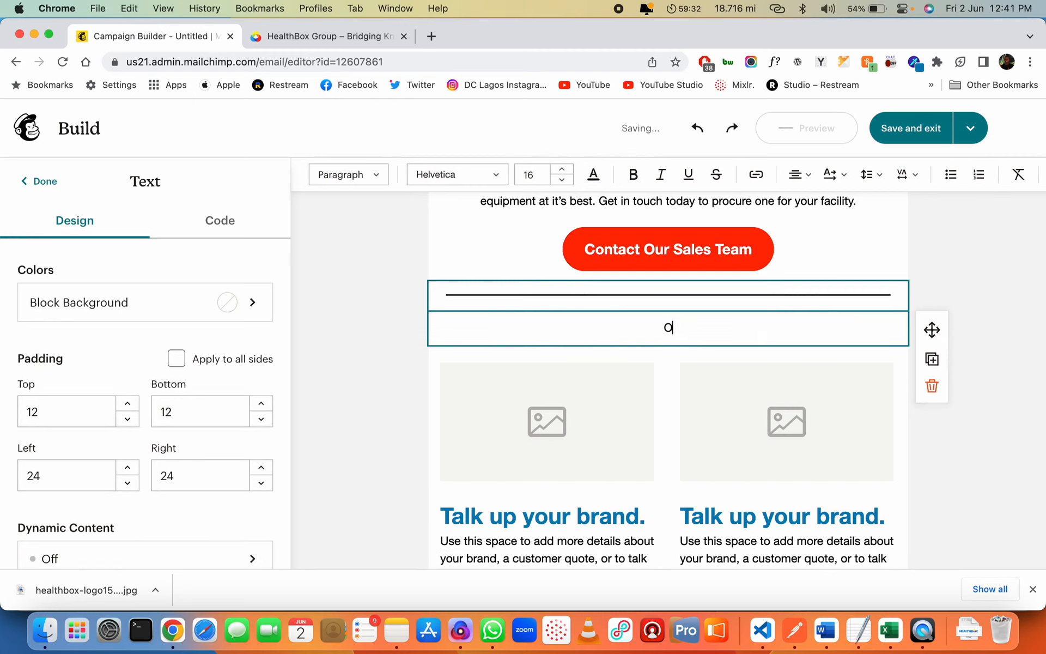
pyautogui.press('super+z')
pyautogui.click(627, 337)
pyautogui.write('O')
pyautogui.press('Delete')
pyautogui.hotkey('shift', 'End')
pyautogui.write('ther News From The ')
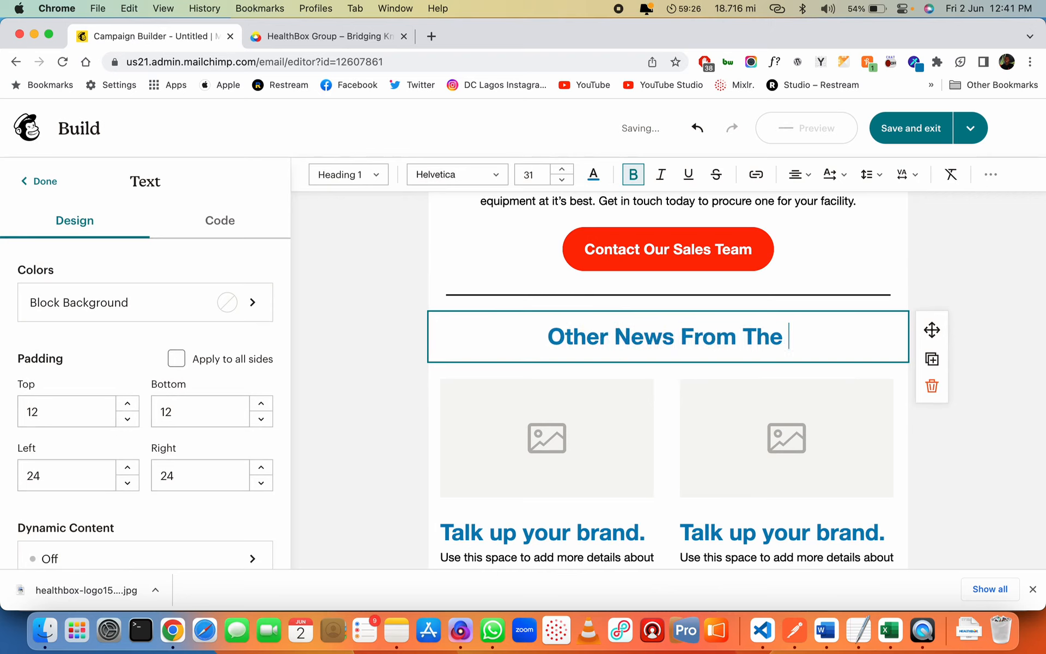
pyautogui.write('HealthBox ')
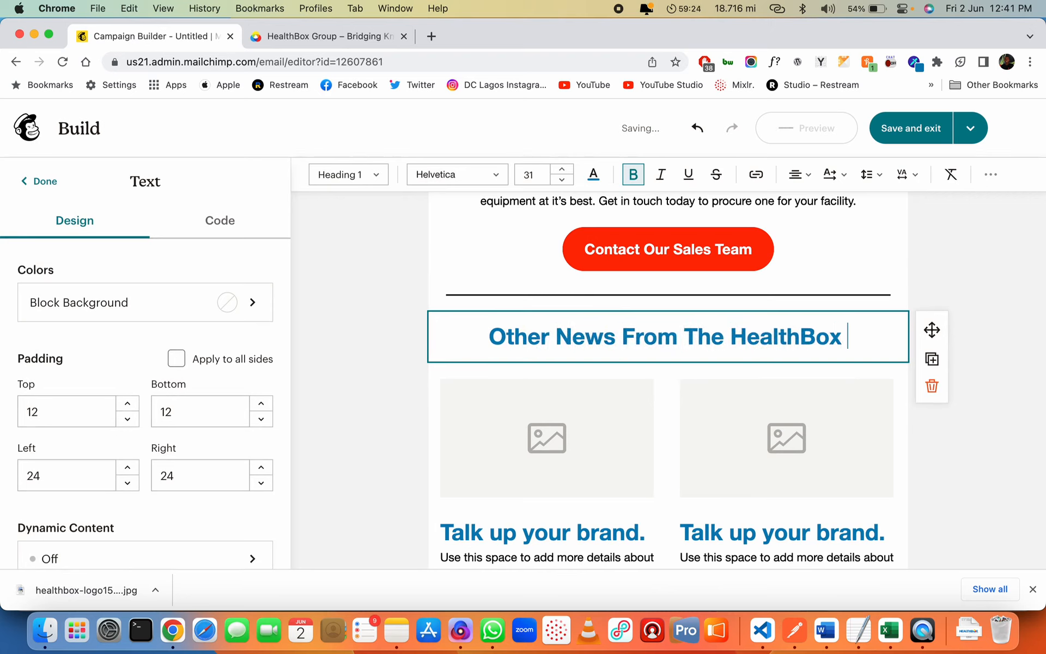
pyautogui.write('Blog')
# Copy the stethoscope article image's address from the HealthBox News & Updates page
pyautogui.click(365, 37)
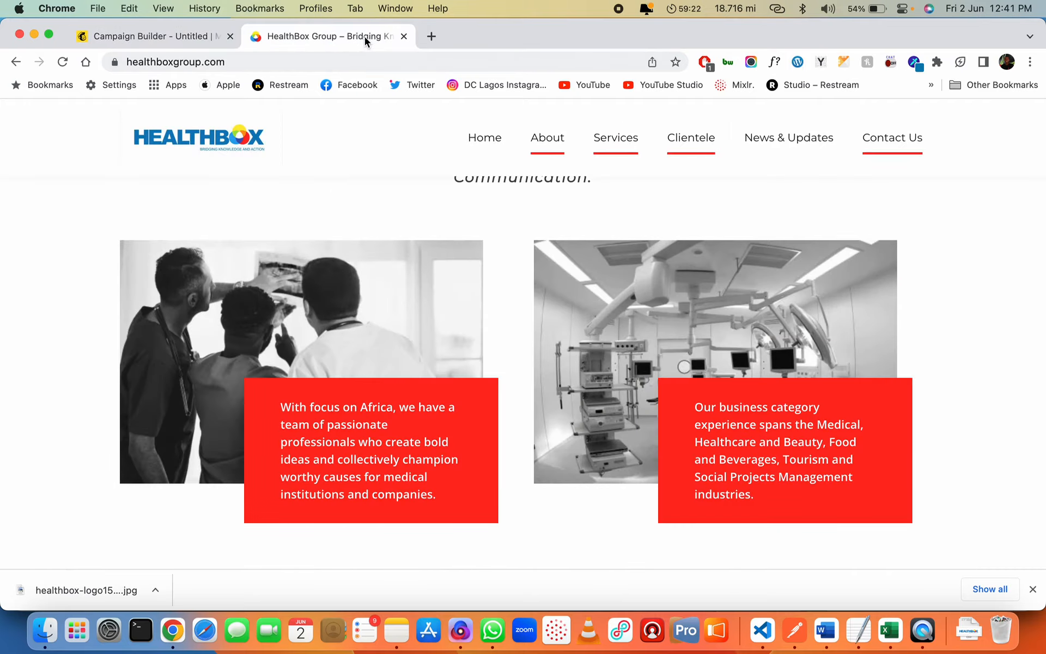
pyautogui.click(783, 146)
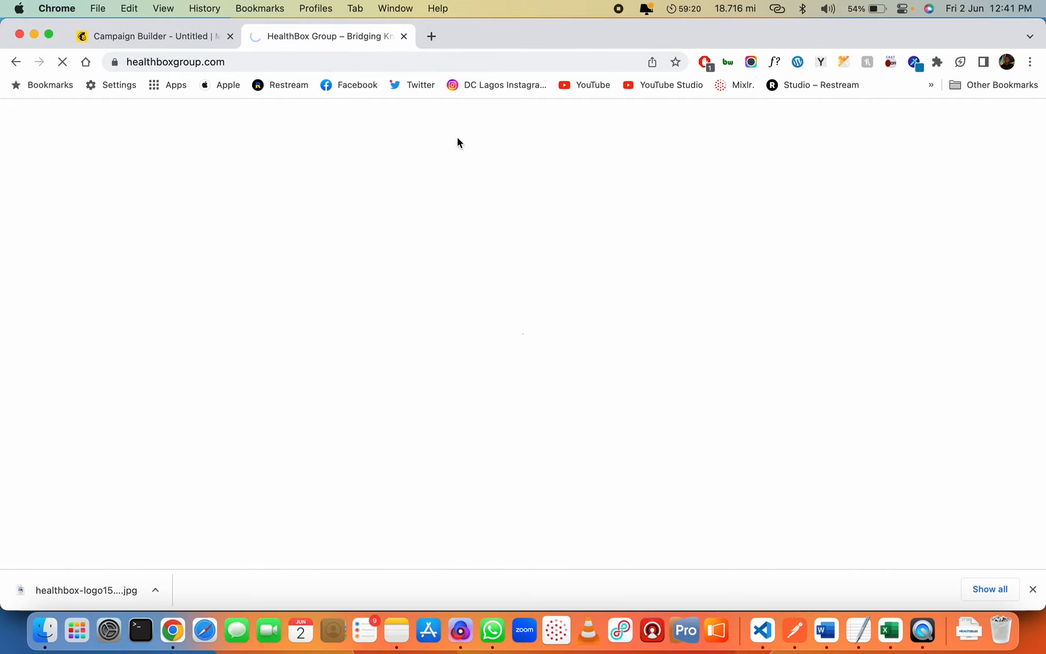
pyautogui.click(158, 36)
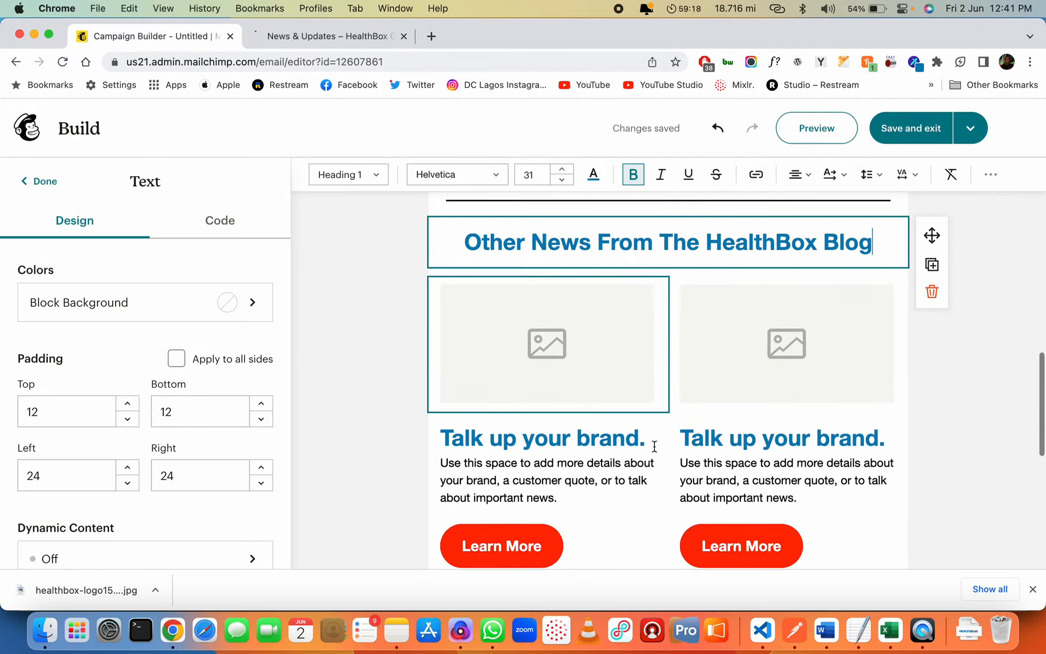
pyautogui.scroll(-2, 655, 446)
pyautogui.click(329, 37)
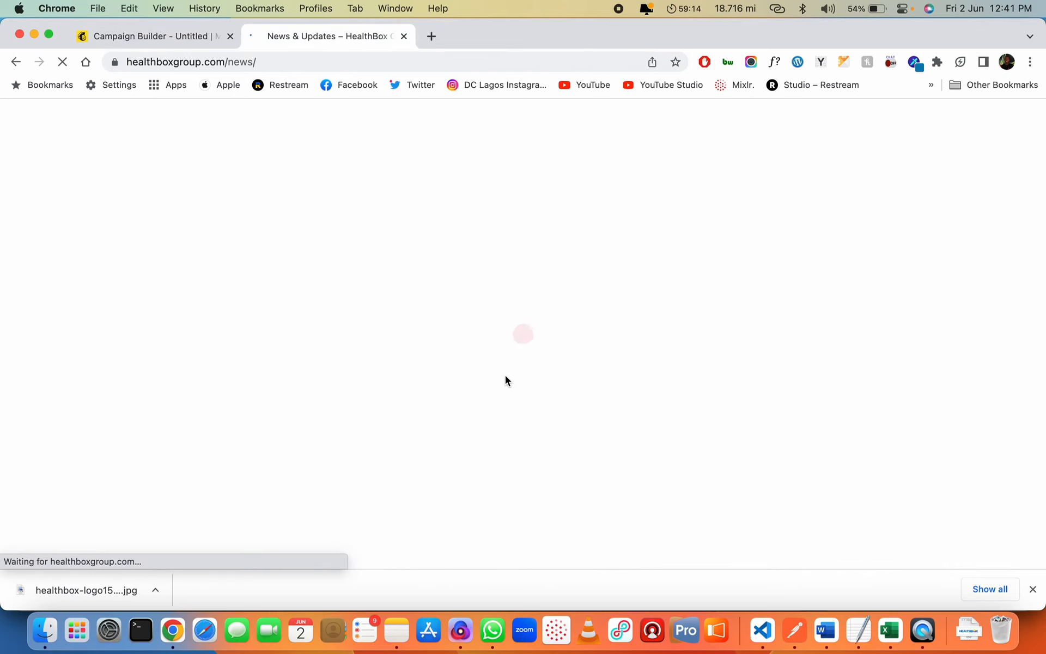
pyautogui.scroll(-5, 480, 392)
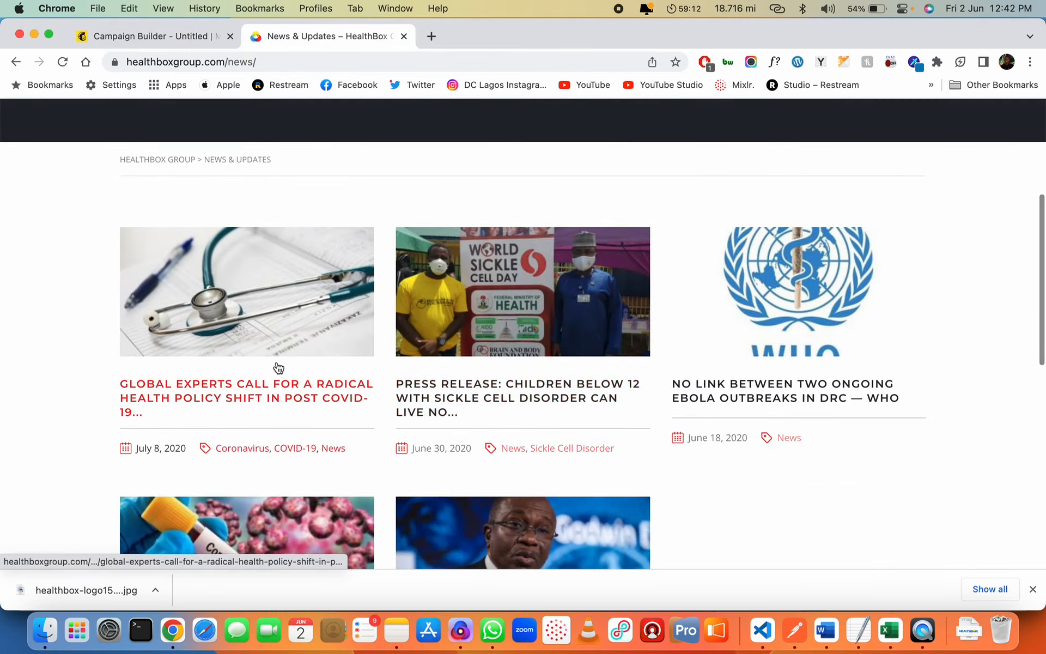
pyautogui.rightClick(281, 308)
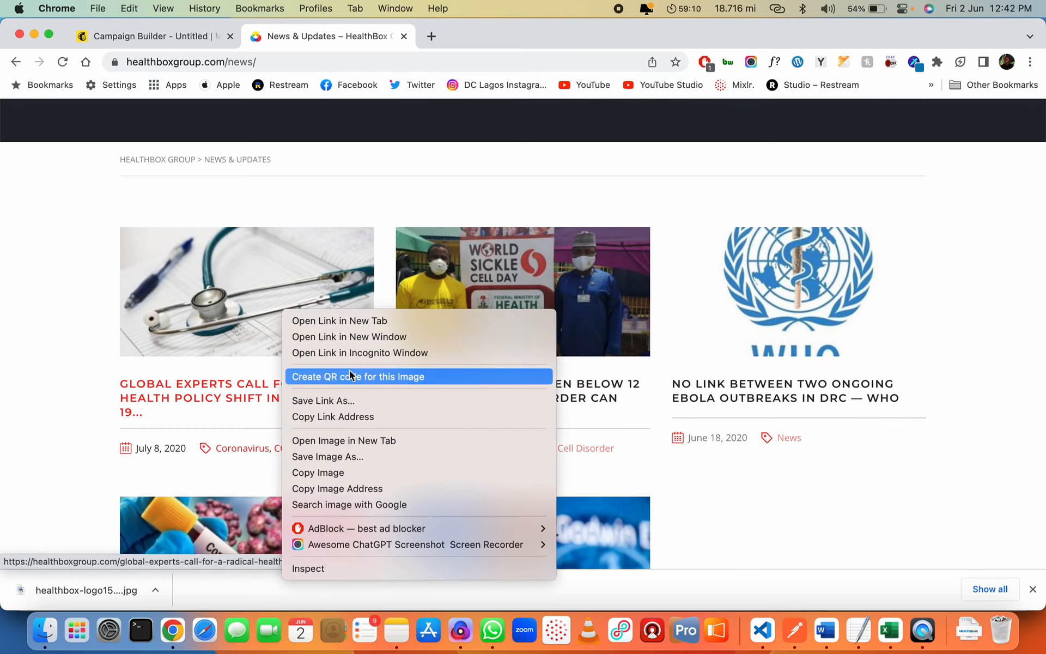
pyautogui.click(361, 483)
pyautogui.hotkey('ctrl', 'shift', 'Tab')
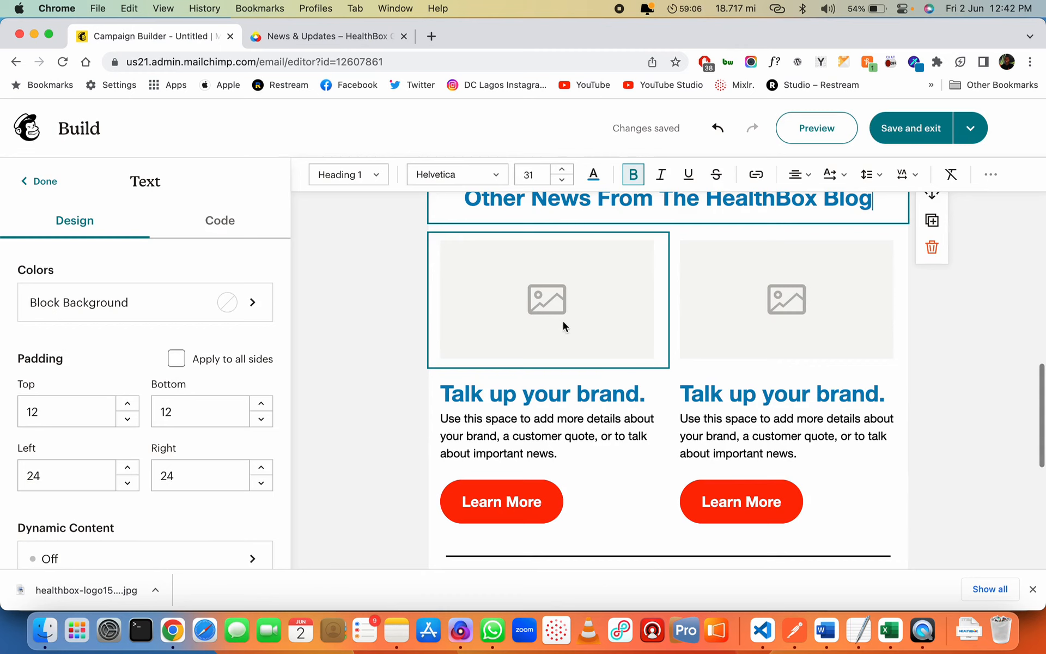
# Select the left blog card's image placeholder and browse stored images
pyautogui.click(545, 289)
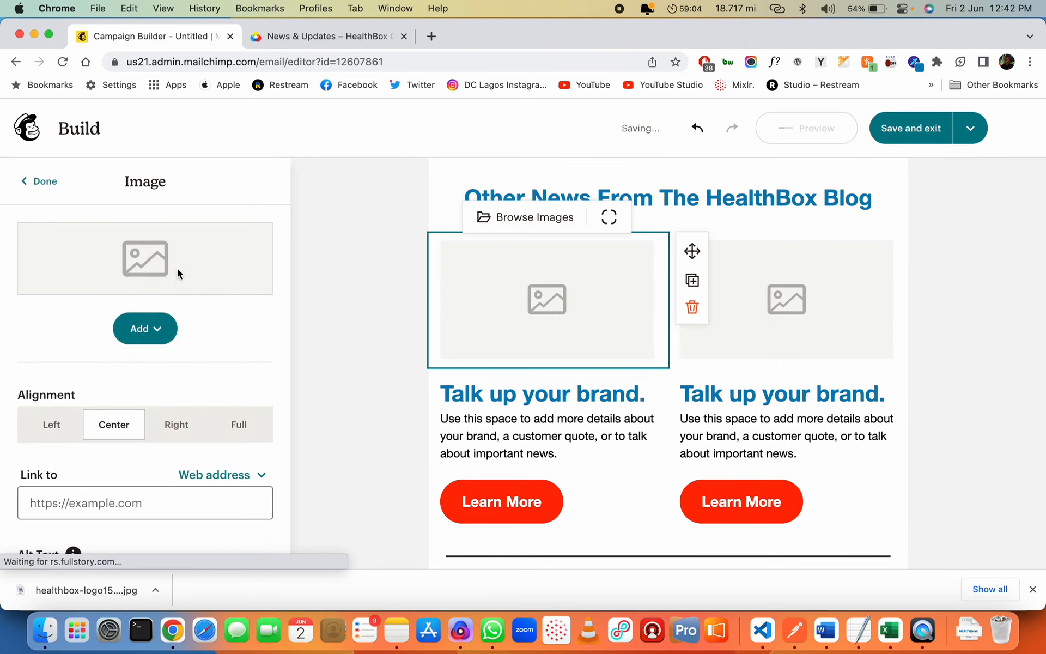
pyautogui.click(162, 329)
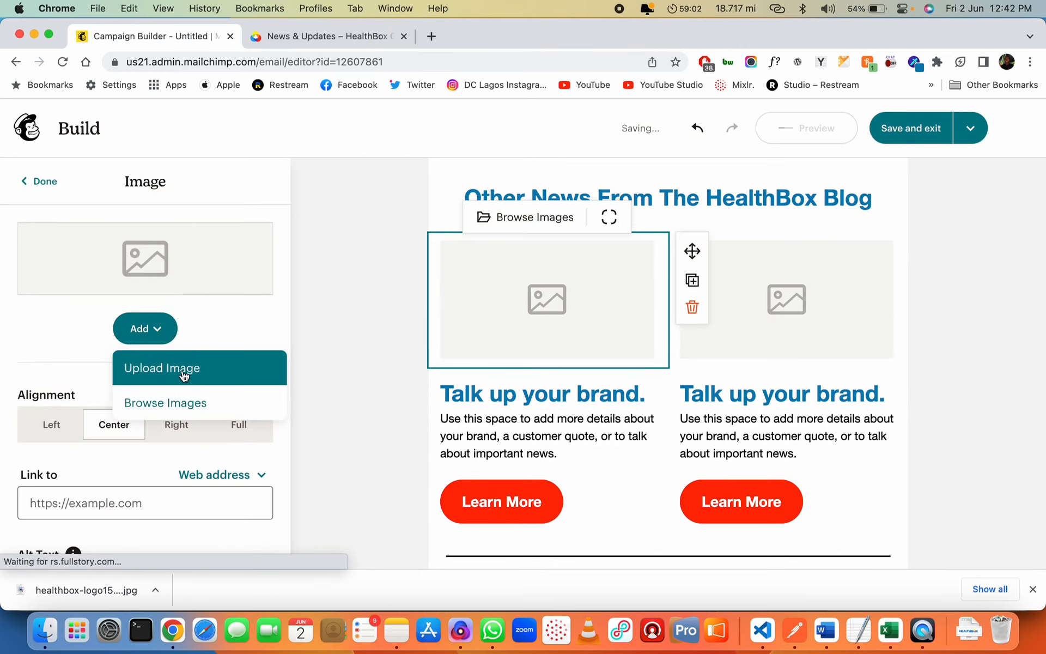
pyautogui.click(184, 376)
pyautogui.press('Escape')
pyautogui.click(145, 329)
pyautogui.click(166, 402)
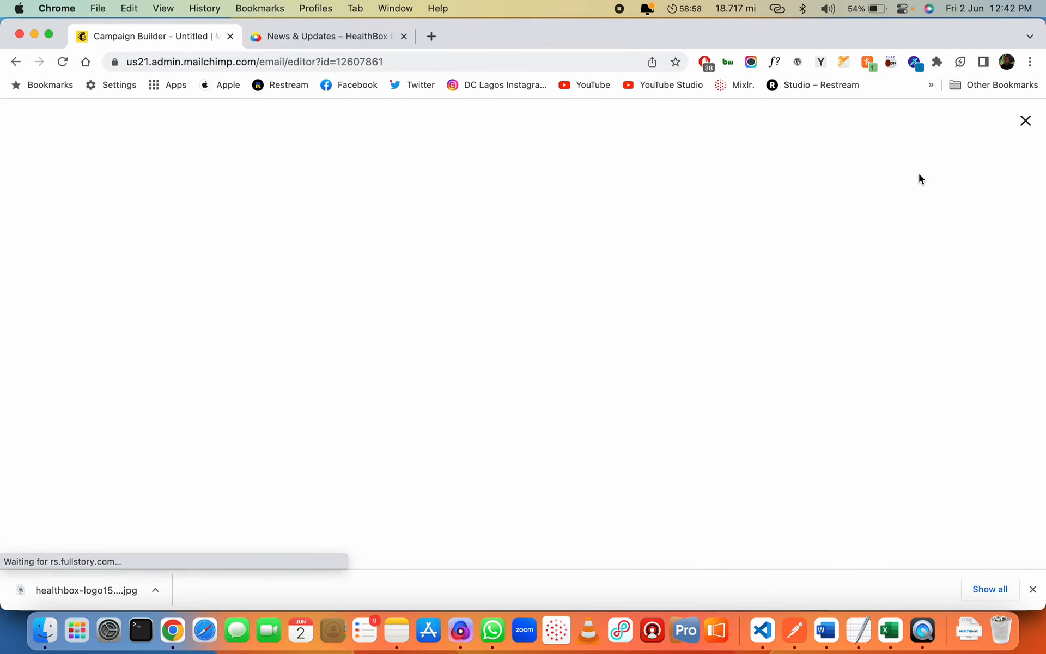
# Import the stethoscope image into the content studio from its pasted web address
pyautogui.click(1018, 160)
pyautogui.click(874, 192)
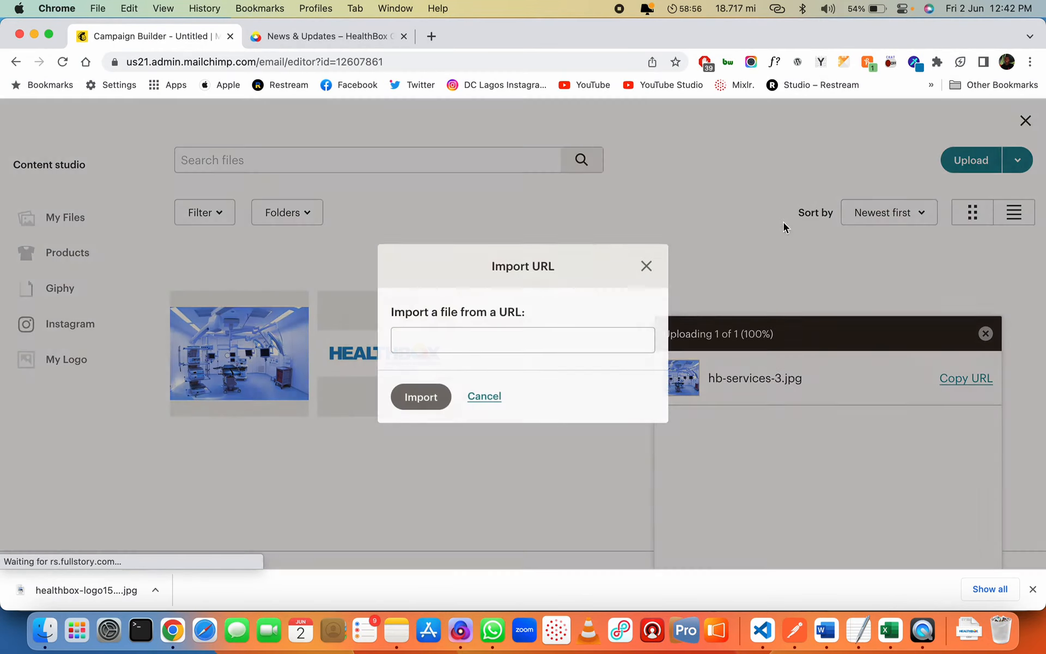
pyautogui.click(540, 339)
pyautogui.press('super+v')
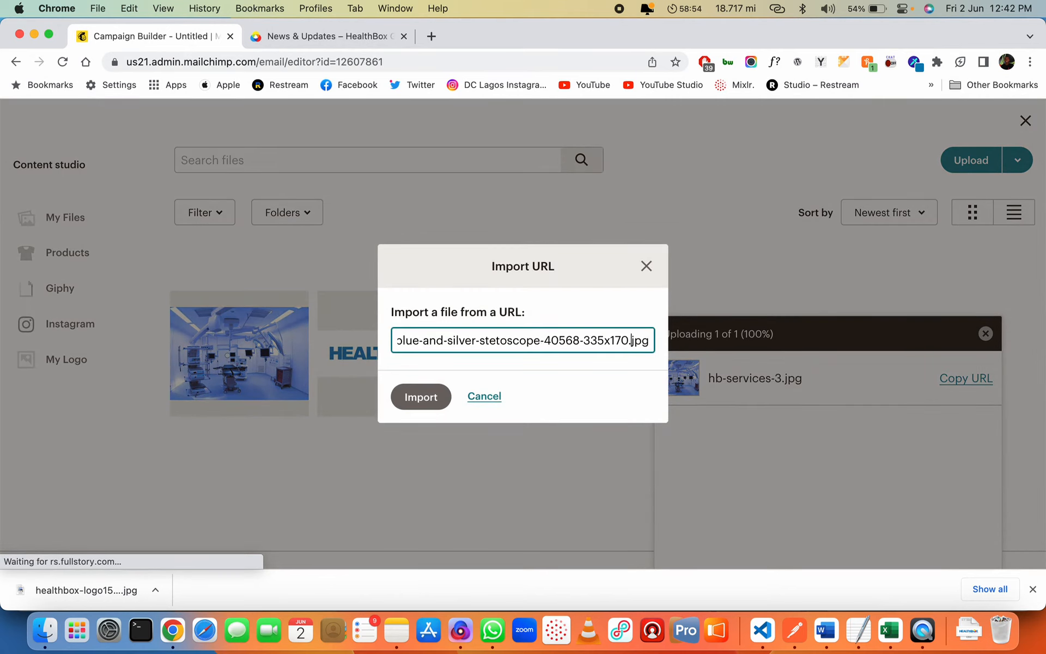
pyautogui.click(433, 397)
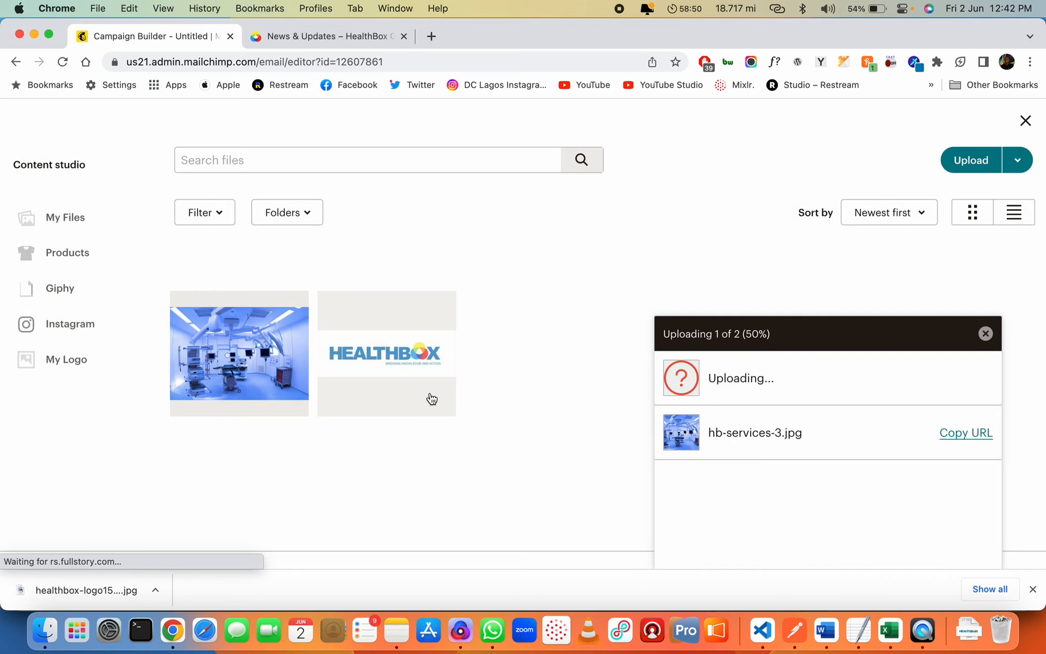
pyautogui.hotkey('ctrl', 'Tab')
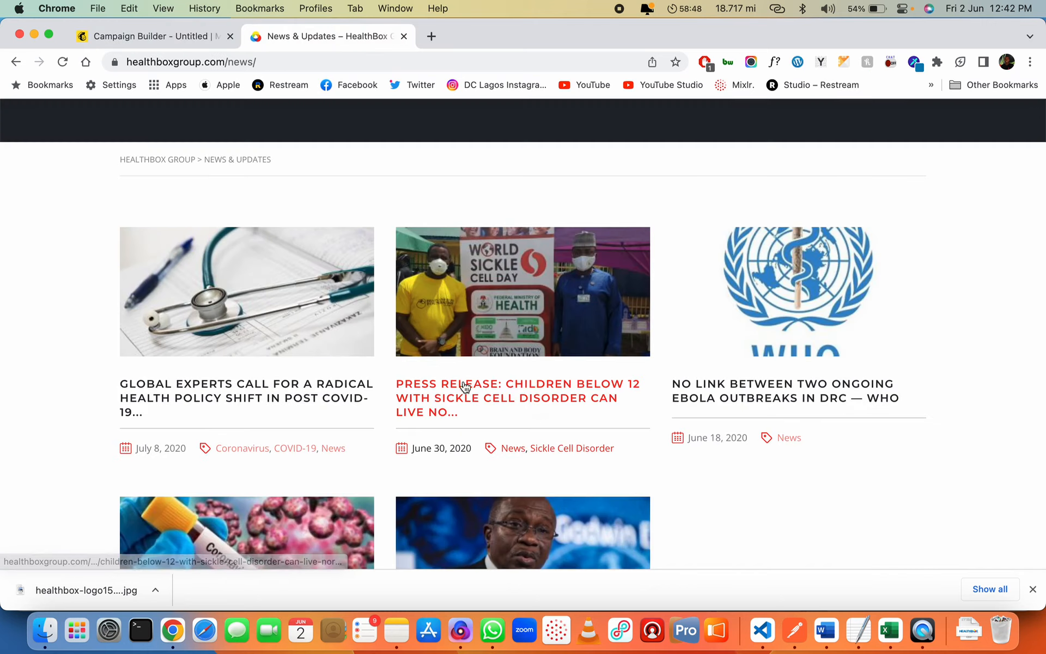
# Copy the full title of the Global Experts health policy article
pyautogui.click(262, 386)
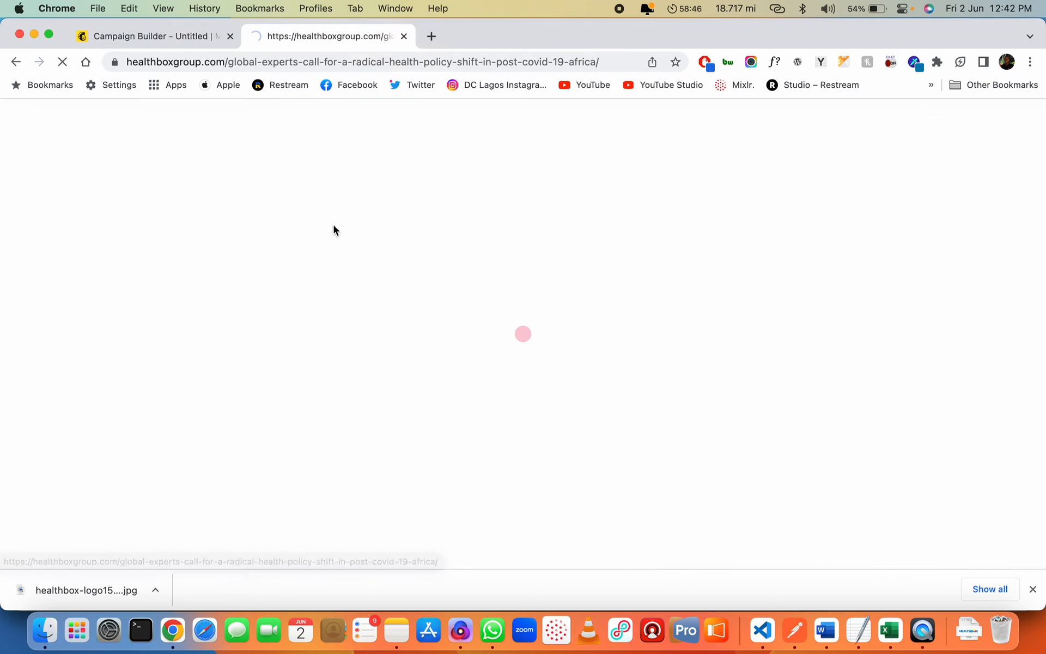
pyautogui.scroll(-3, 419, 363)
pyautogui.scroll(3, 420, 327)
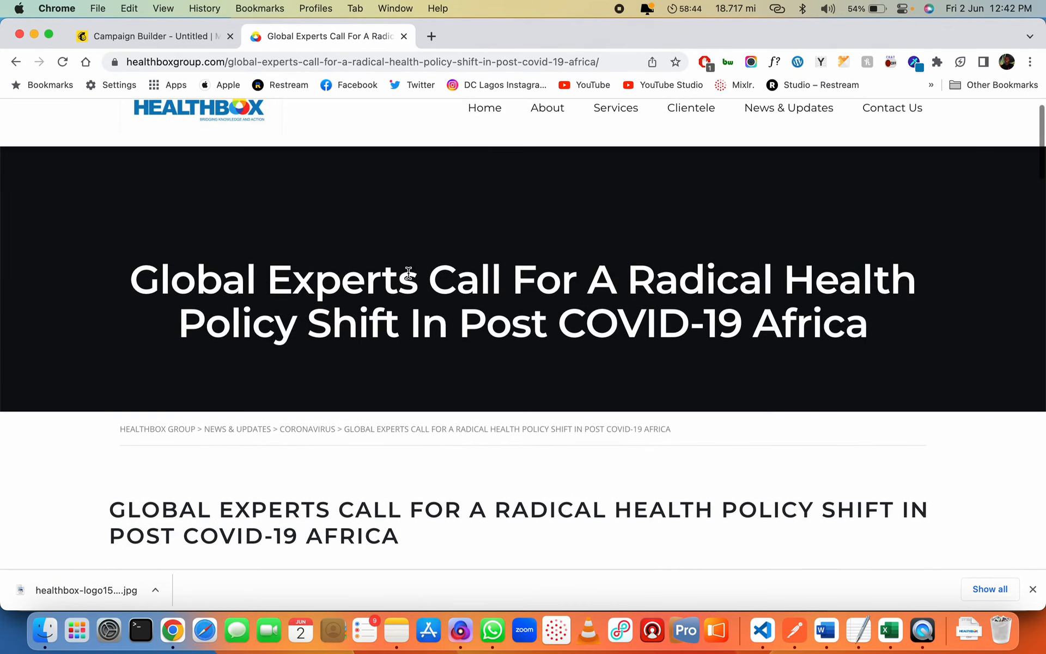
pyautogui.tripleClick(411, 272)
pyautogui.hotkey('ctrl', 'shift', 'Tab')
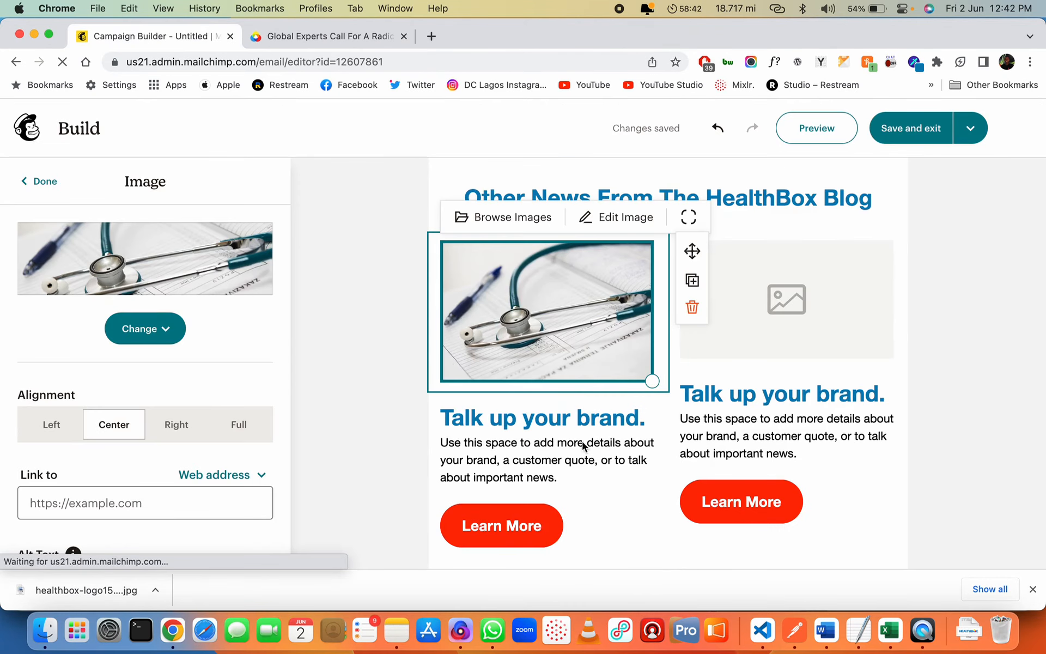
# Replace the left card's 'Talk up your brand.' heading with the Global Experts title
pyautogui.click(607, 417)
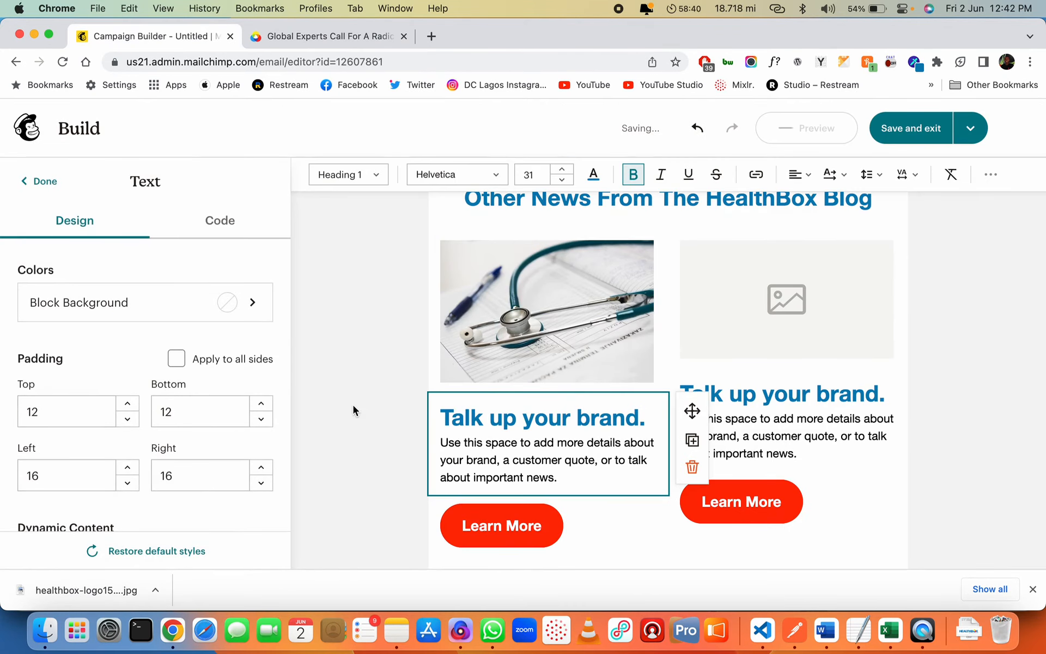
pyautogui.click(427, 60)
pyautogui.press('super+c')
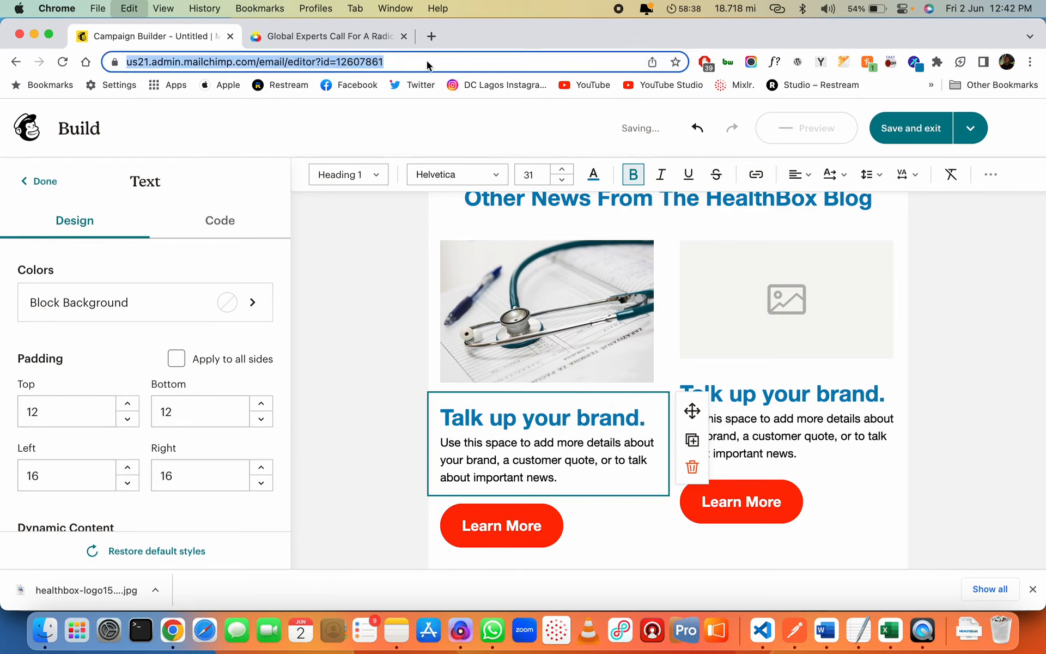
pyautogui.press('BackSpace')
pyautogui.click(466, 411)
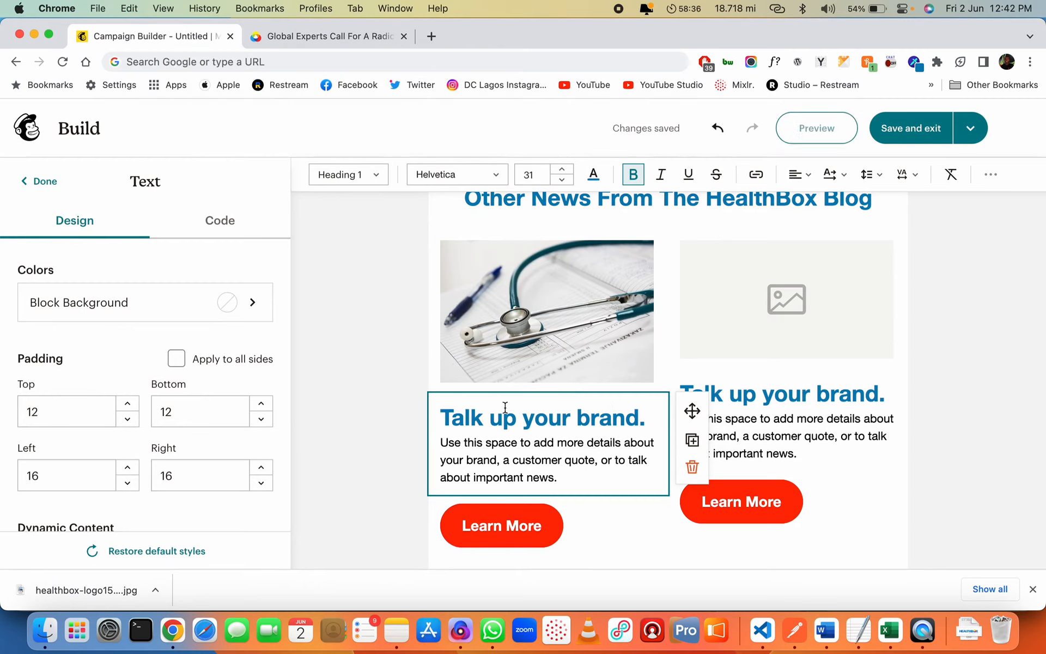
pyautogui.press('super+v')
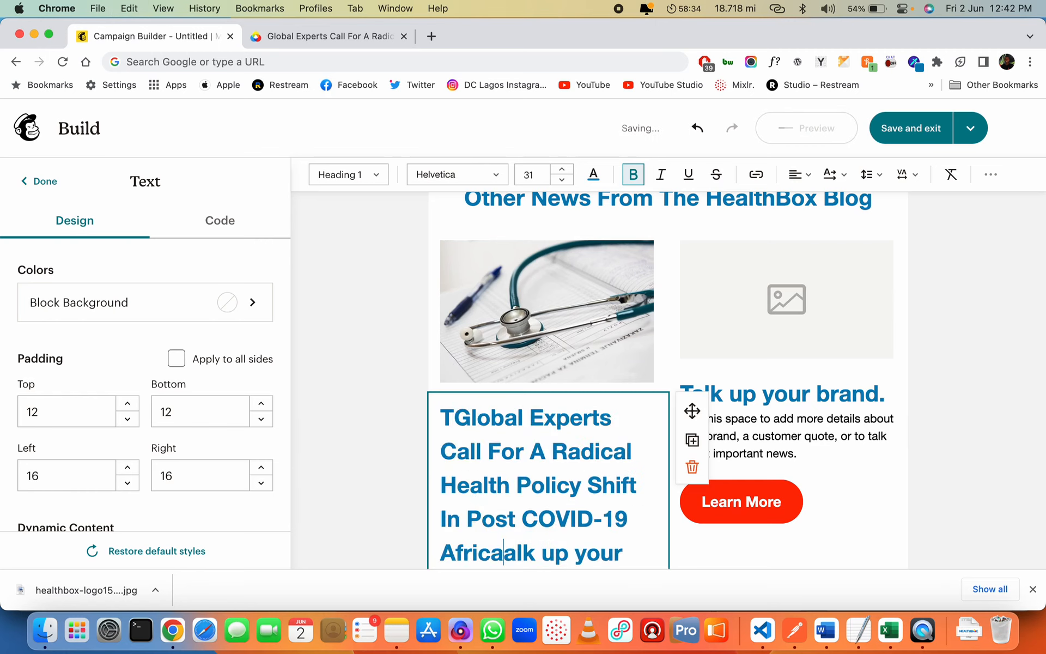
pyautogui.hotkey('shift', 'Down')
pyautogui.press('BackSpace')
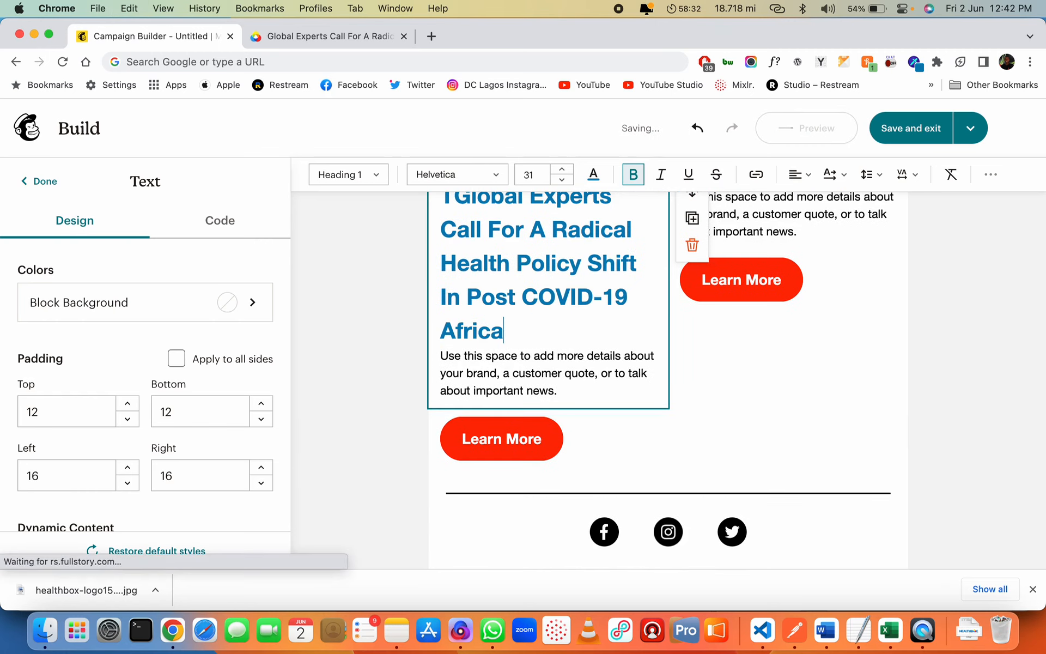
pyautogui.scroll(3, 545, 327)
pyautogui.click(457, 319)
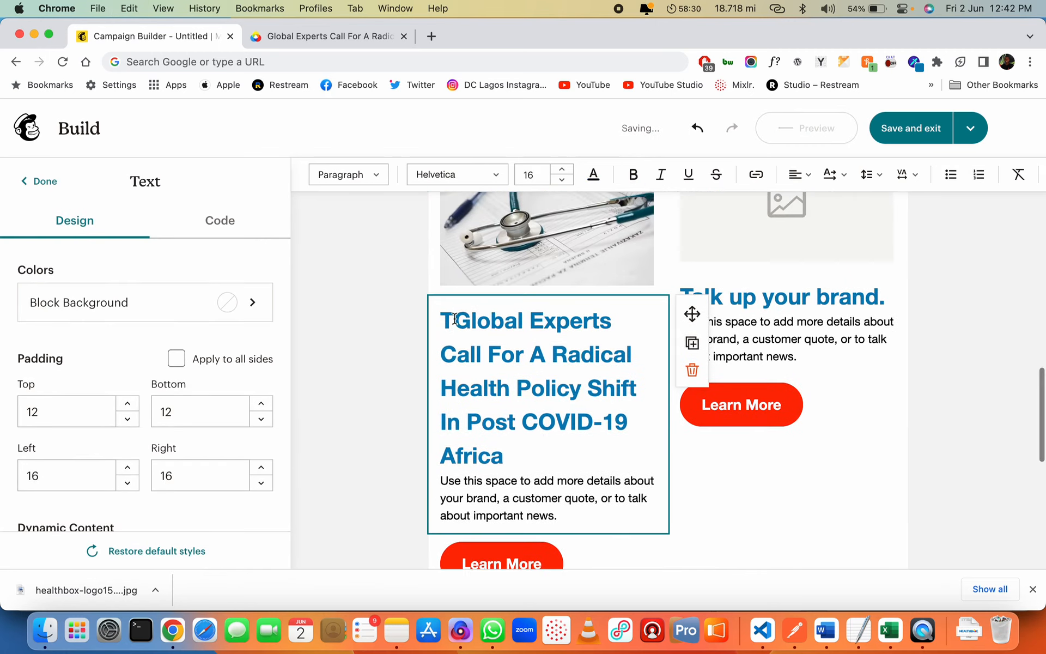
pyautogui.press('BackSpace')
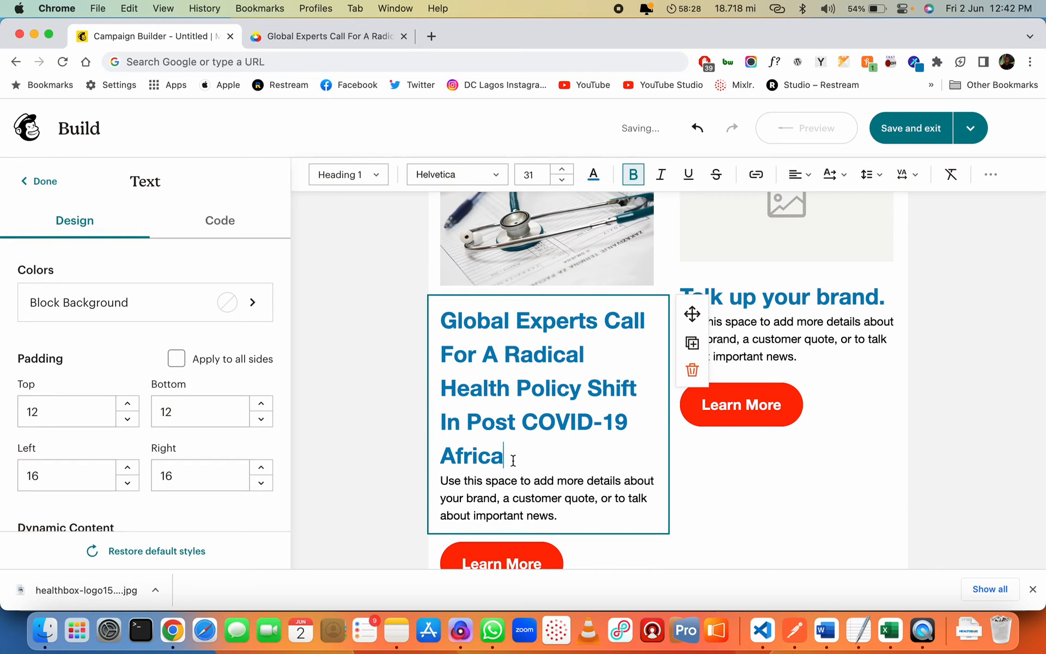
# Set the Global Experts heading to font size 24 with single line spacing
pyautogui.moveTo(498, 436); pyautogui.dragTo(437, 329)
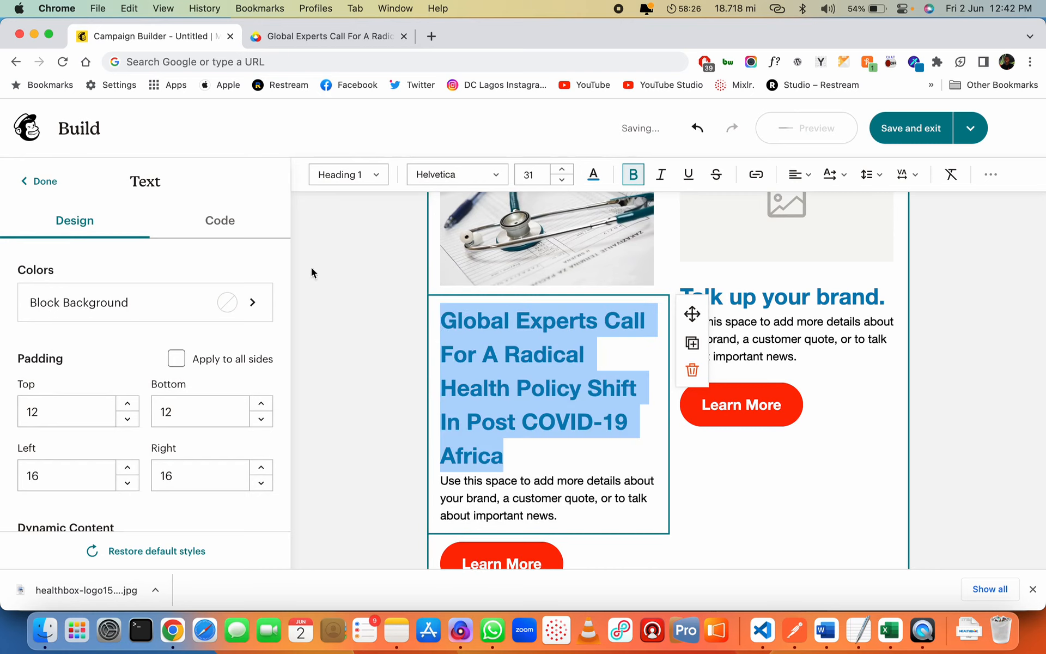
pyautogui.scroll(-2, 156, 409)
pyautogui.scroll(2, 149, 427)
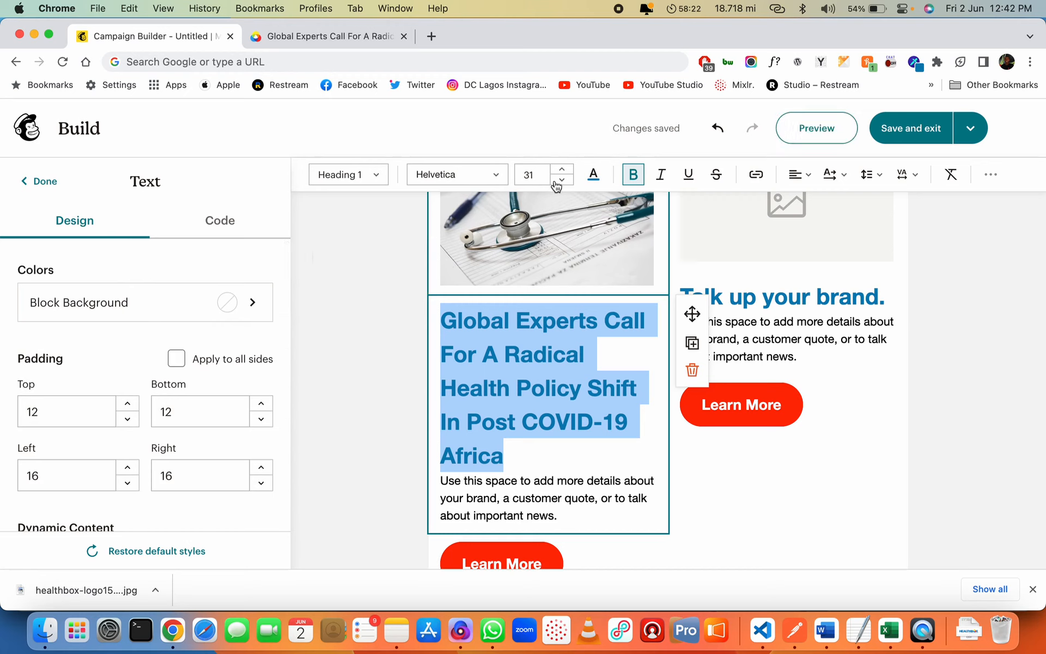
pyautogui.click(533, 174)
pyautogui.scroll(-2, 541, 257)
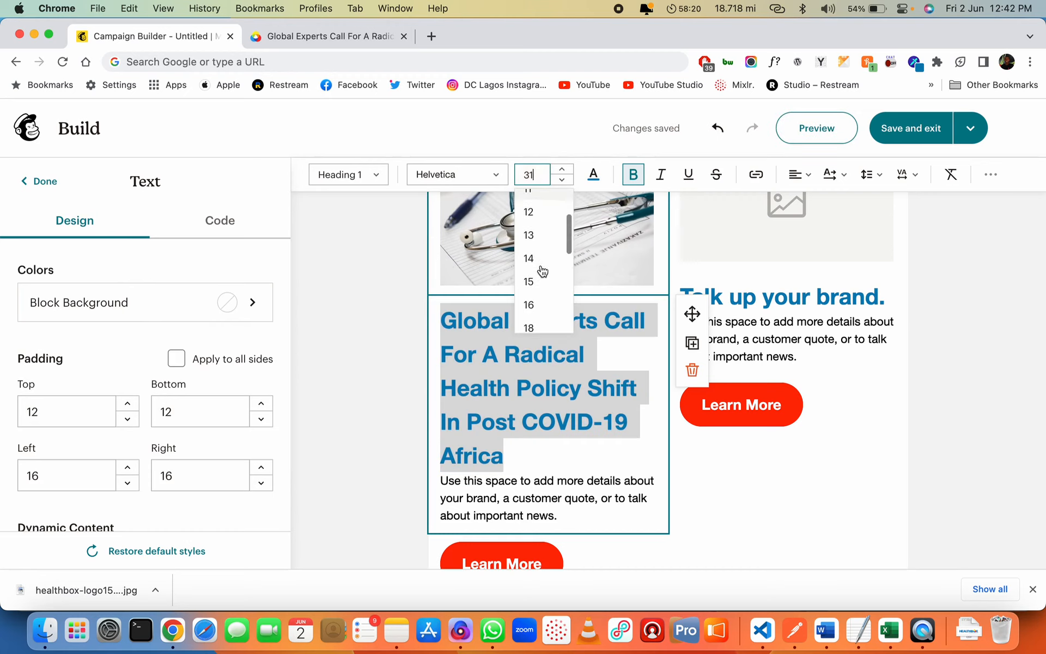
pyautogui.scroll(-3, 542, 271)
pyautogui.click(536, 289)
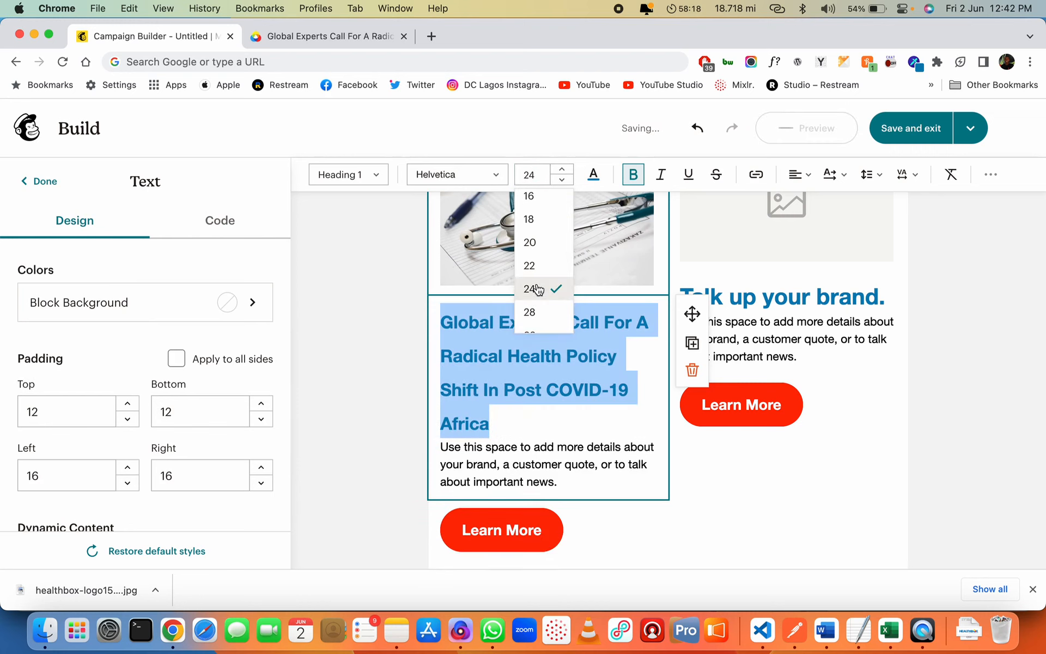
pyautogui.click(878, 175)
pyautogui.click(903, 207)
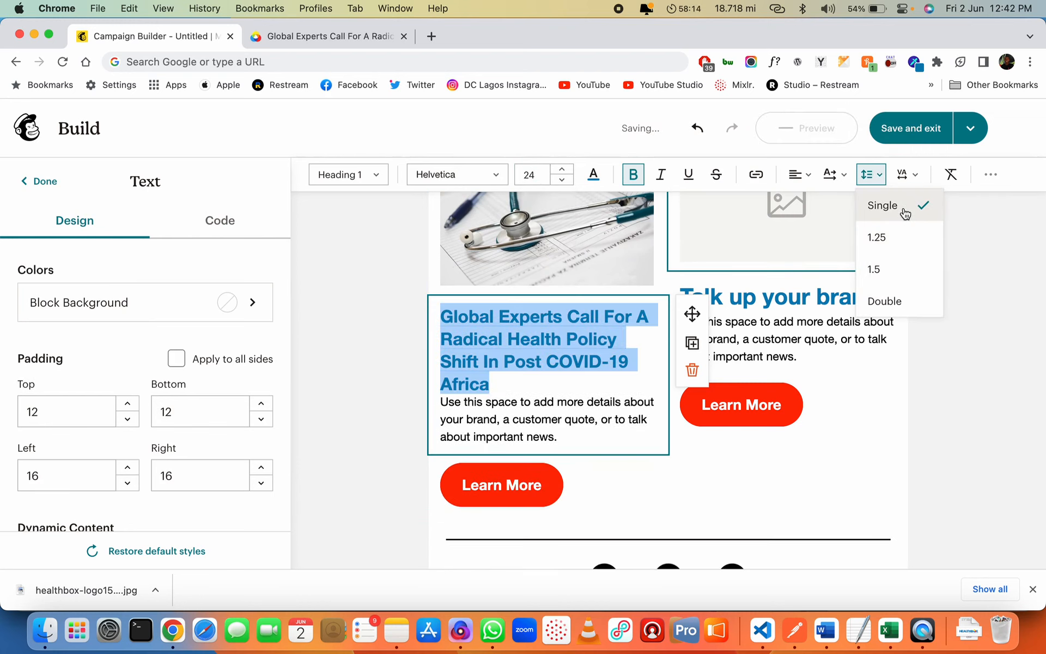
pyautogui.click(565, 385)
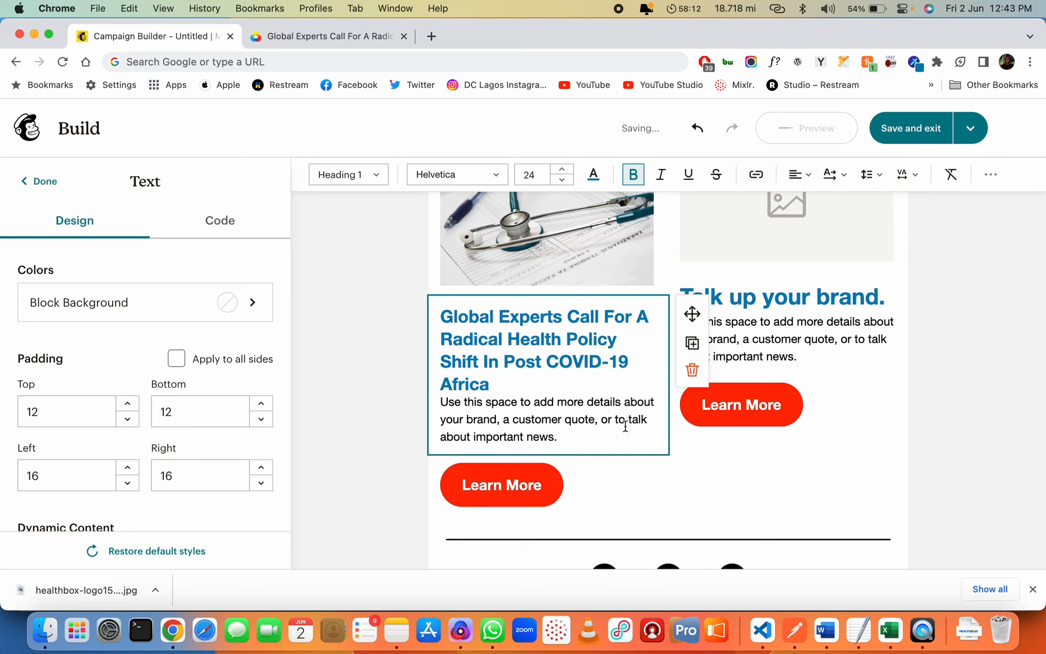
# Select the right card's empty image placeholder to add an image
pyautogui.scroll(2, 778, 315)
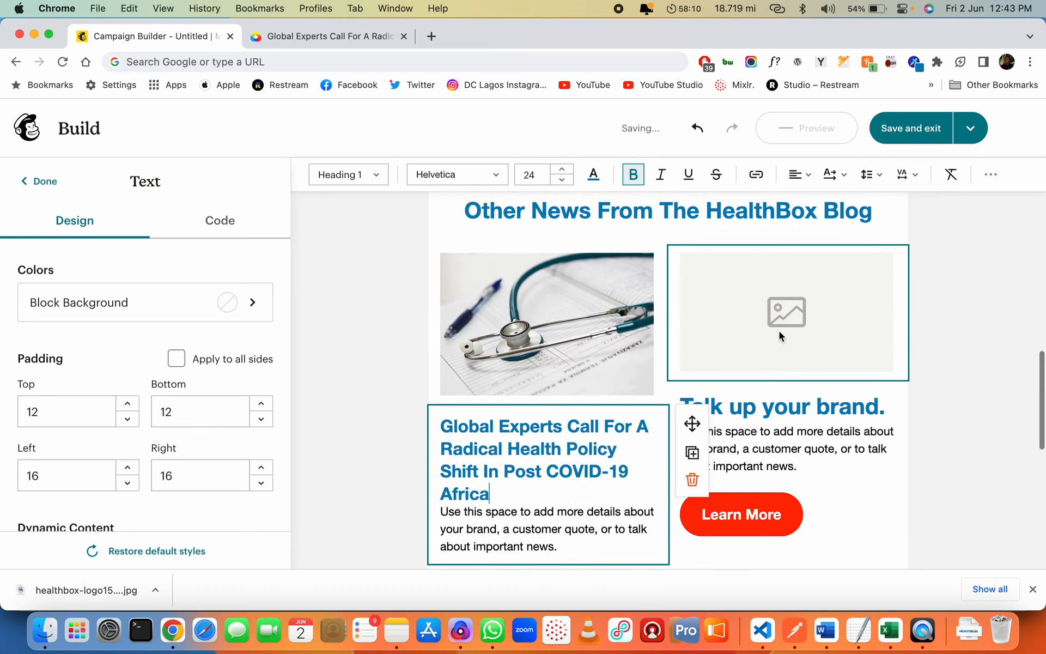
pyautogui.click(784, 321)
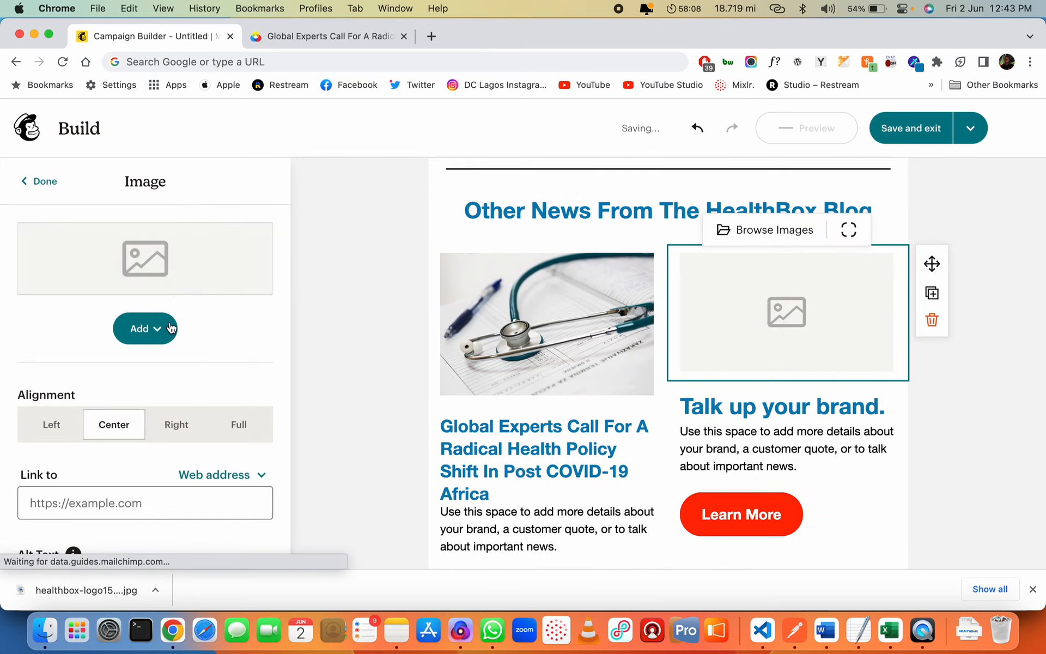
pyautogui.click(173, 325)
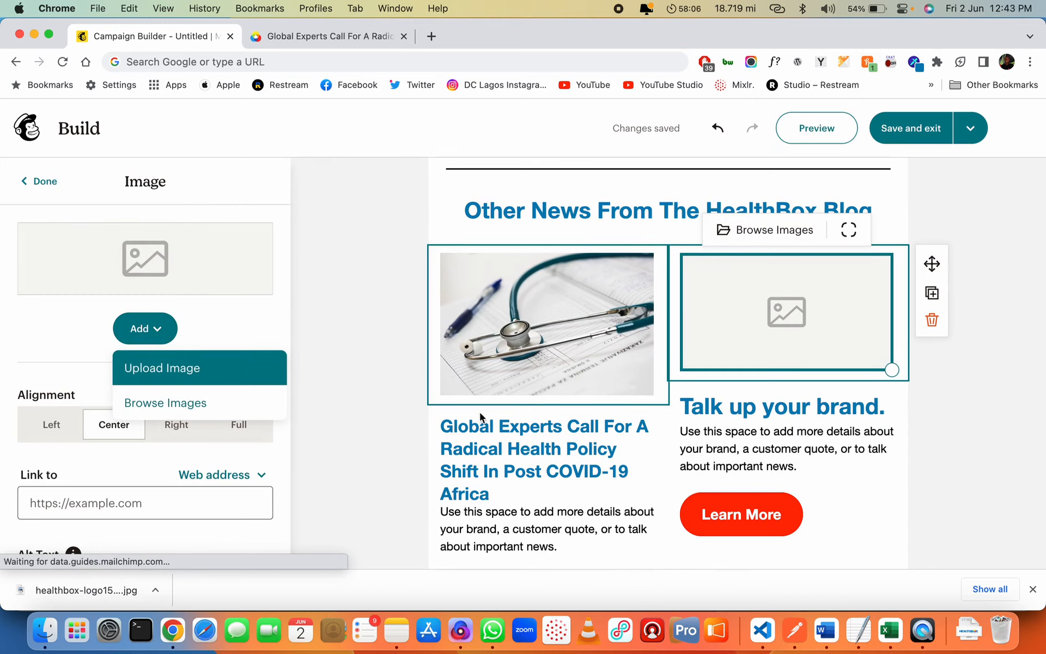
# Copy the Global Experts article's second paragraph and return to the email editor
pyautogui.click(349, 35)
pyautogui.scroll(-8, 569, 285)
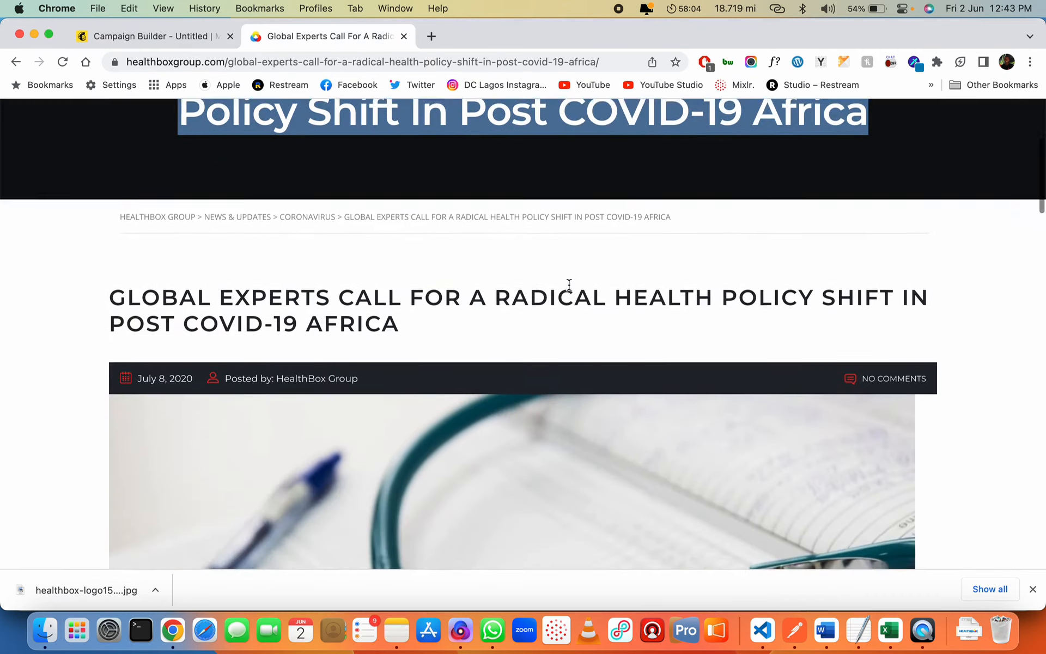
pyautogui.scroll(-3, 569, 284)
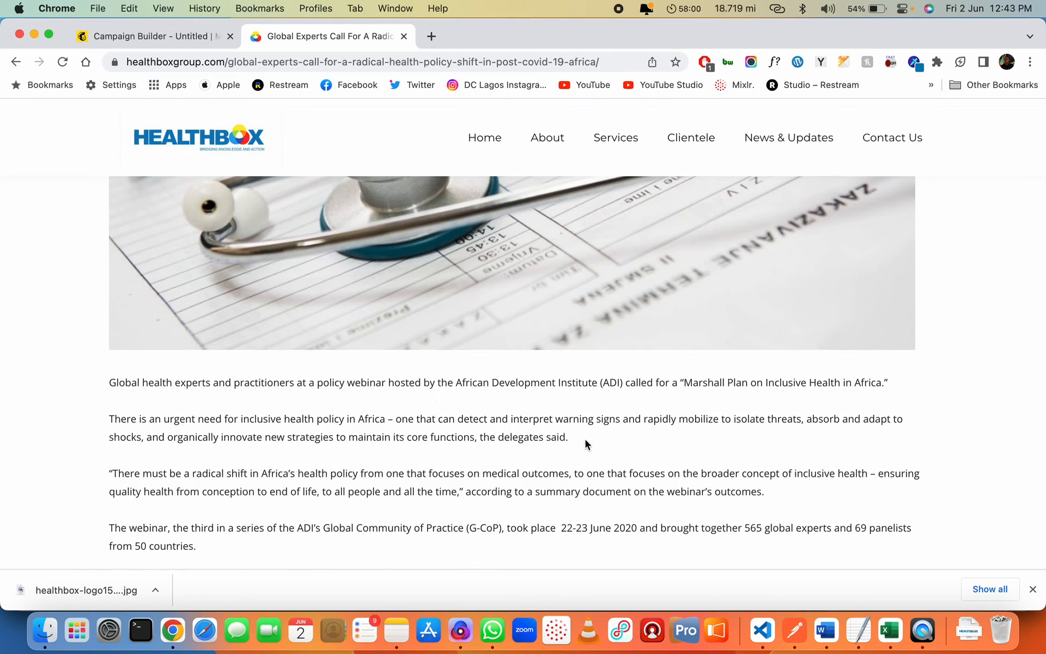
pyautogui.moveTo(581, 433); pyautogui.dragTo(105, 423)
pyautogui.press('super+c')
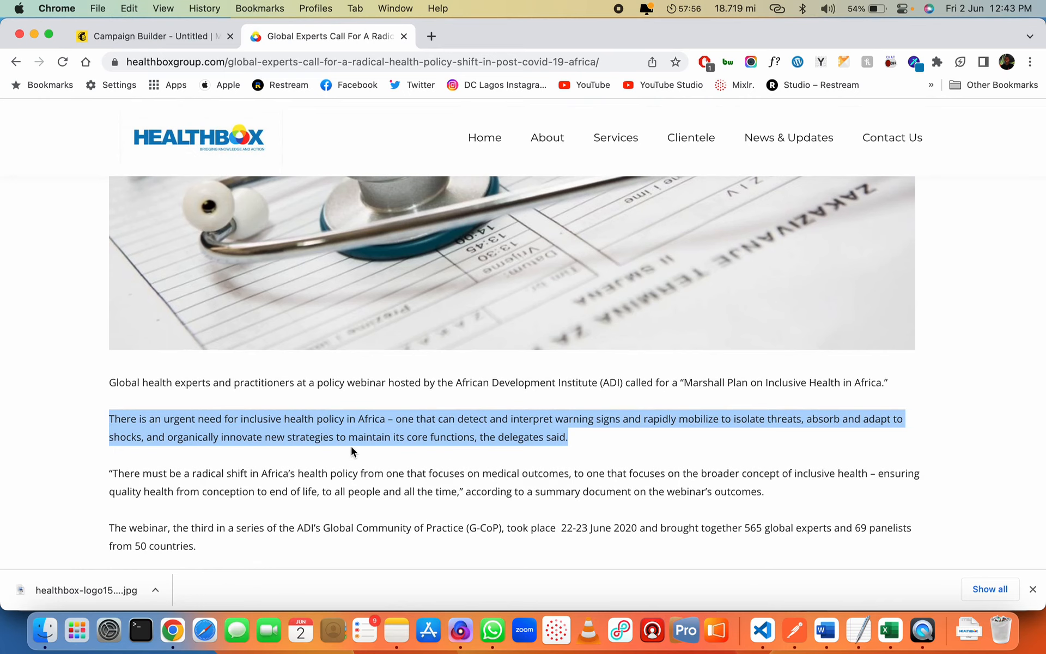
pyautogui.hotkey('ctrl', 'Tab')
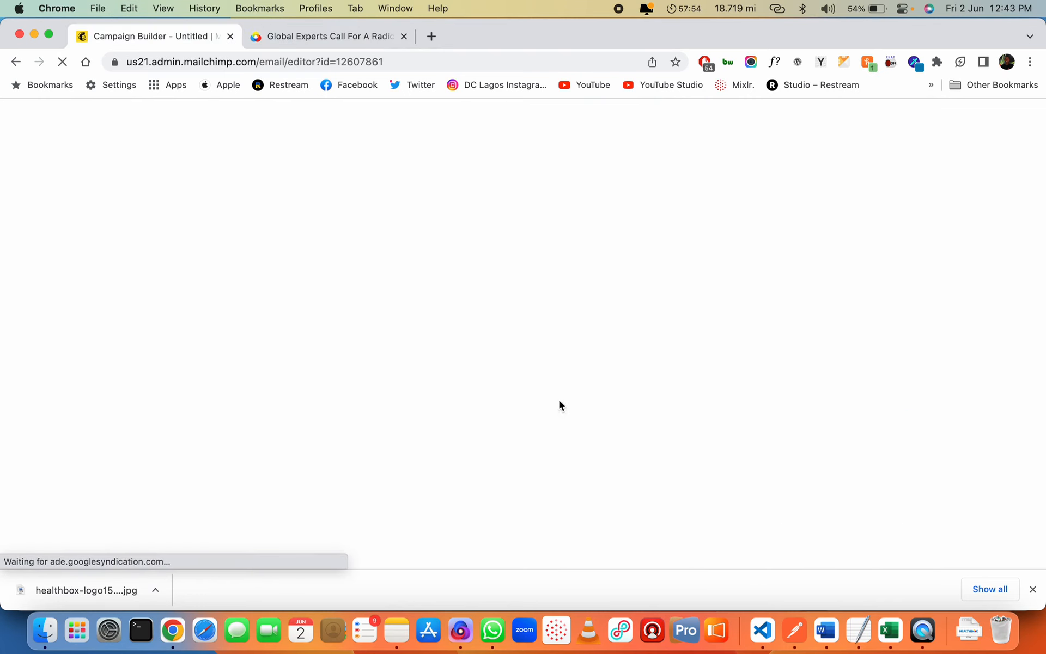
# Replace the Global Experts placeholder body text with the pasted article summary
pyautogui.scroll(-2, 601, 434)
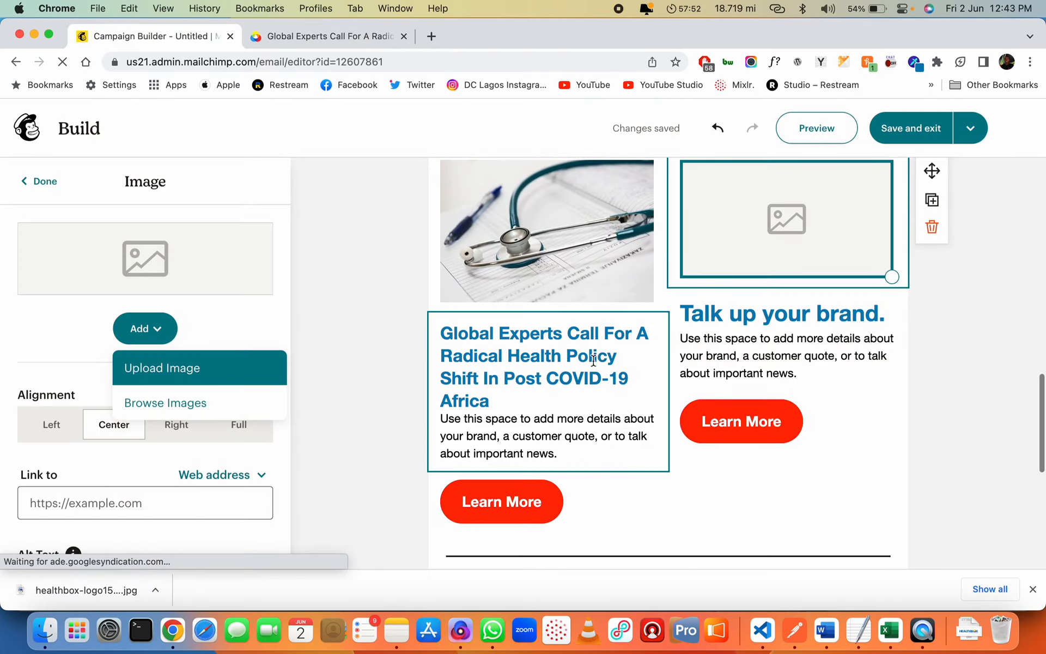
pyautogui.click(564, 403)
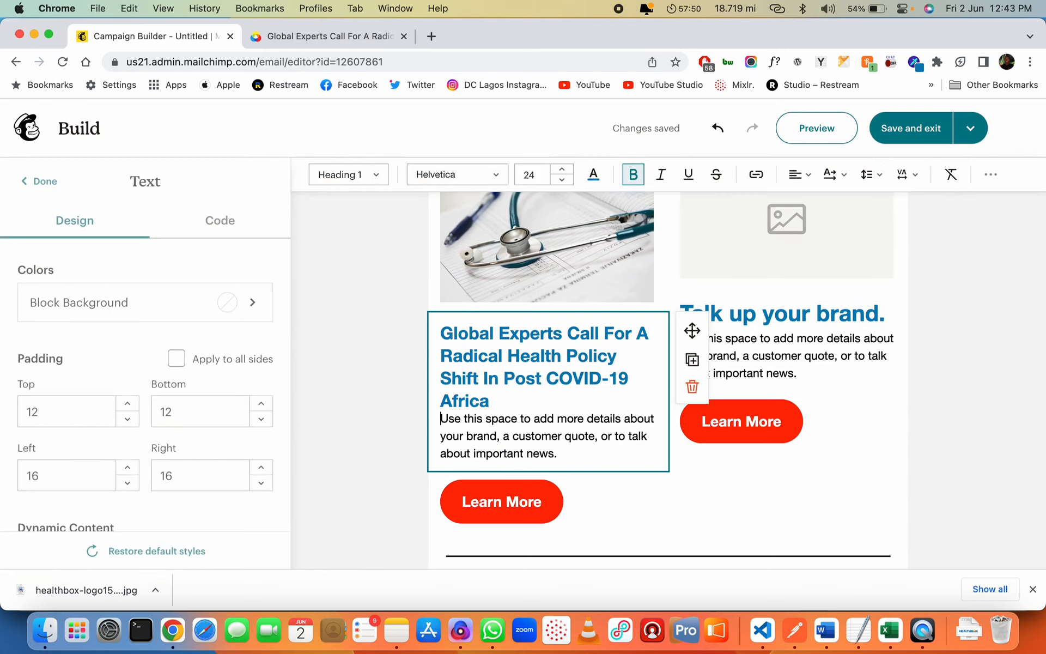
pyautogui.press('Return')
pyautogui.hotkey('shift', 'Down')
pyautogui.hotkey('shift', 'Down')
pyautogui.hotkey('shift', 'Down')
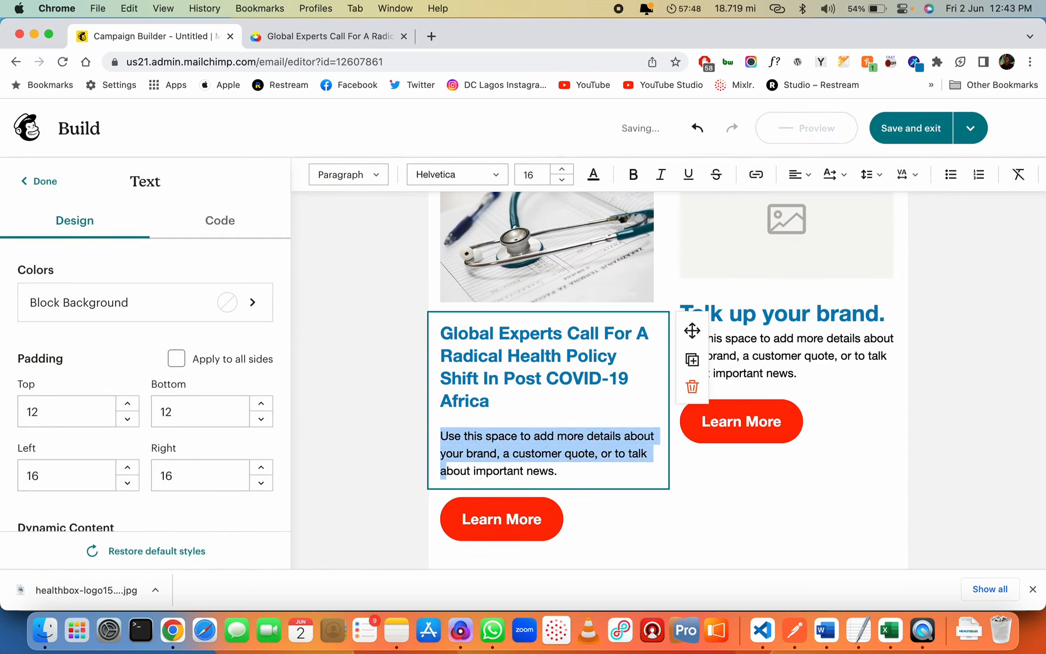
pyautogui.press('super+v')
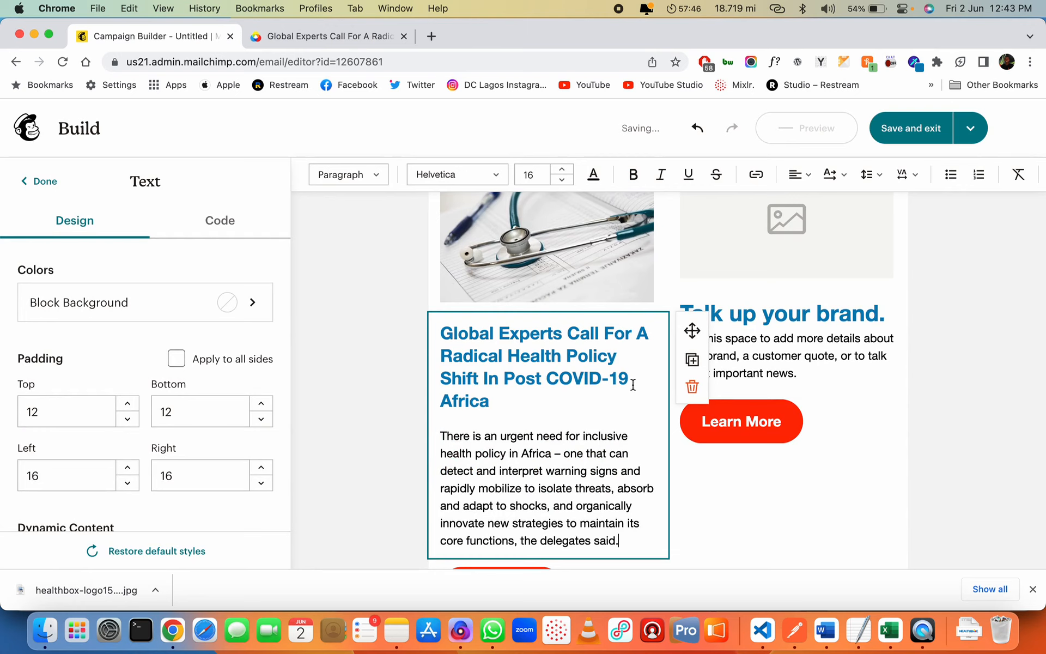
pyautogui.scroll(-4, 600, 426)
pyautogui.click(584, 468)
# Rename the article's Learn More button to 'Click To Read More'
pyautogui.click(546, 476)
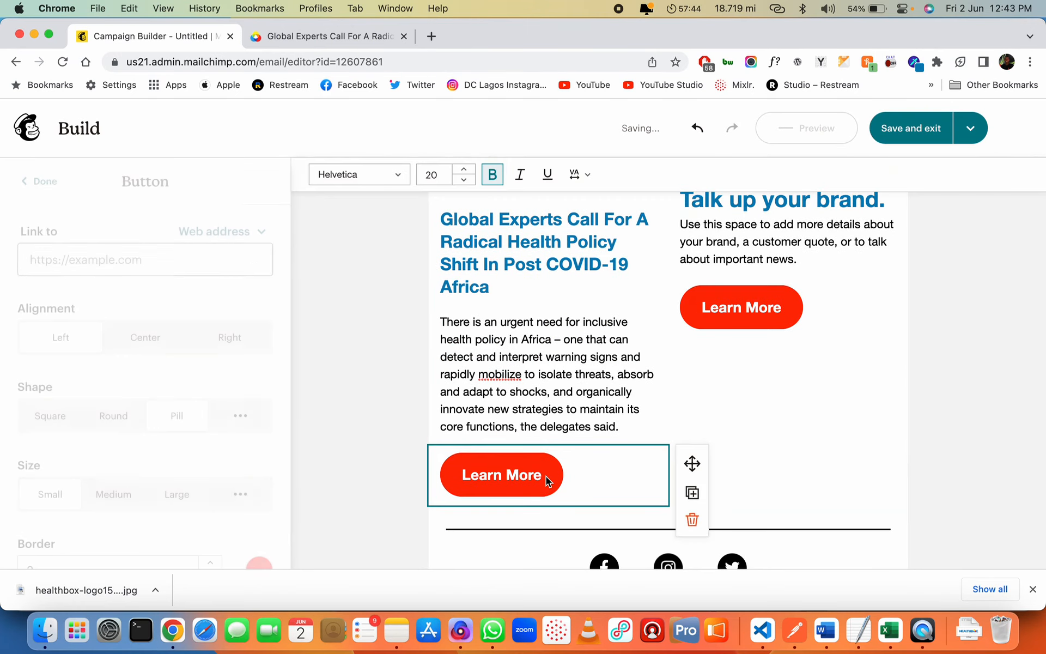
pyautogui.doubleClick(513, 477)
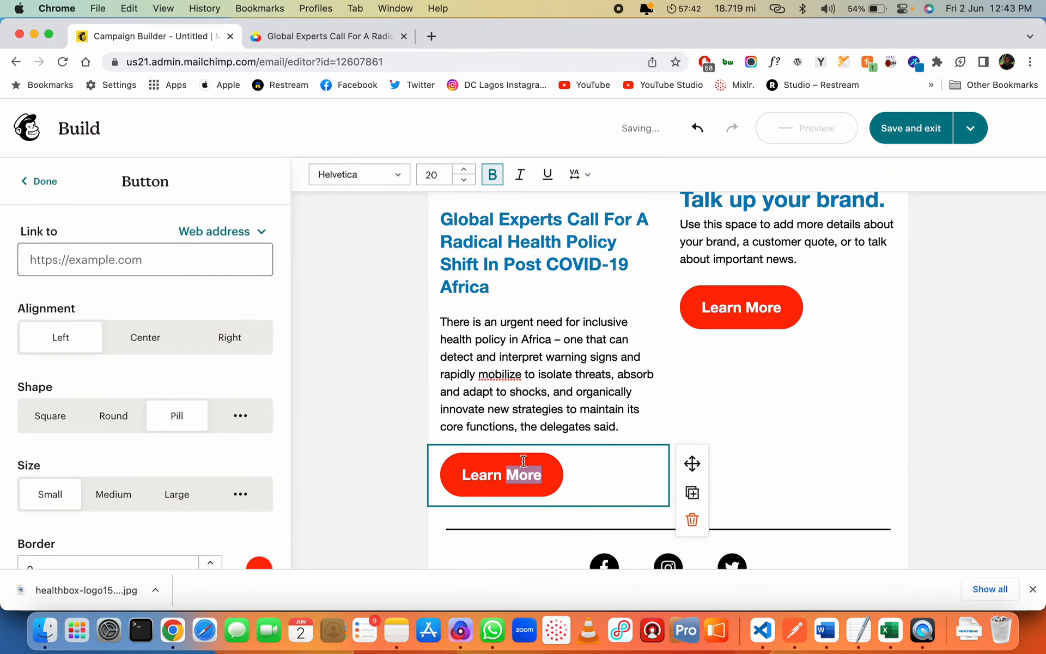
pyautogui.press('super+a')
pyautogui.write('Read')
pyautogui.press('super+a')
pyautogui.write('Click To Re')
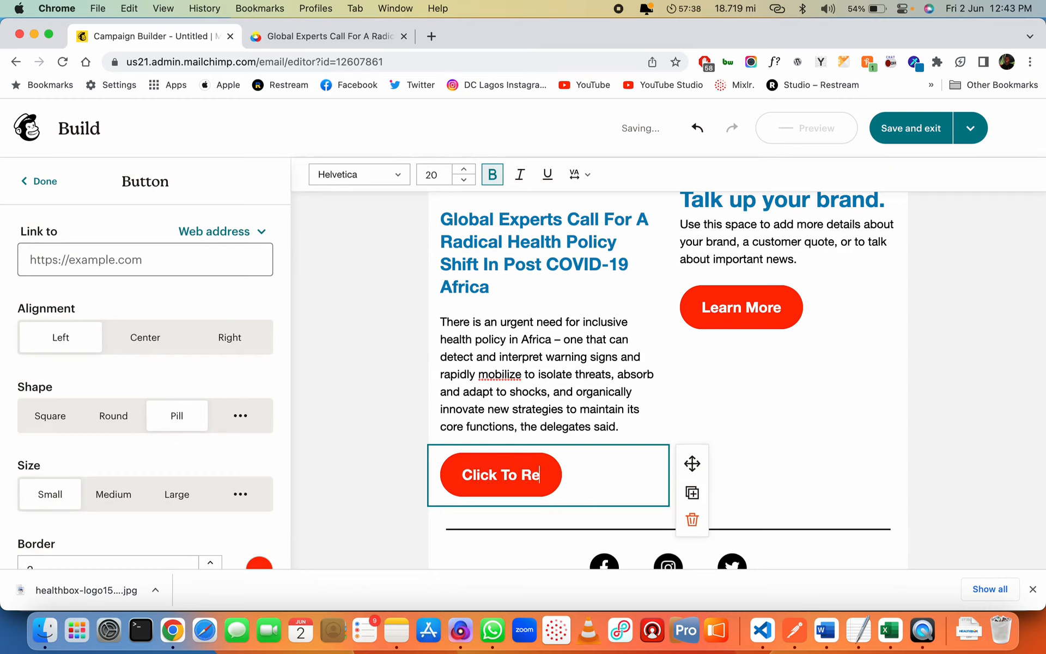
pyautogui.write('ad More')
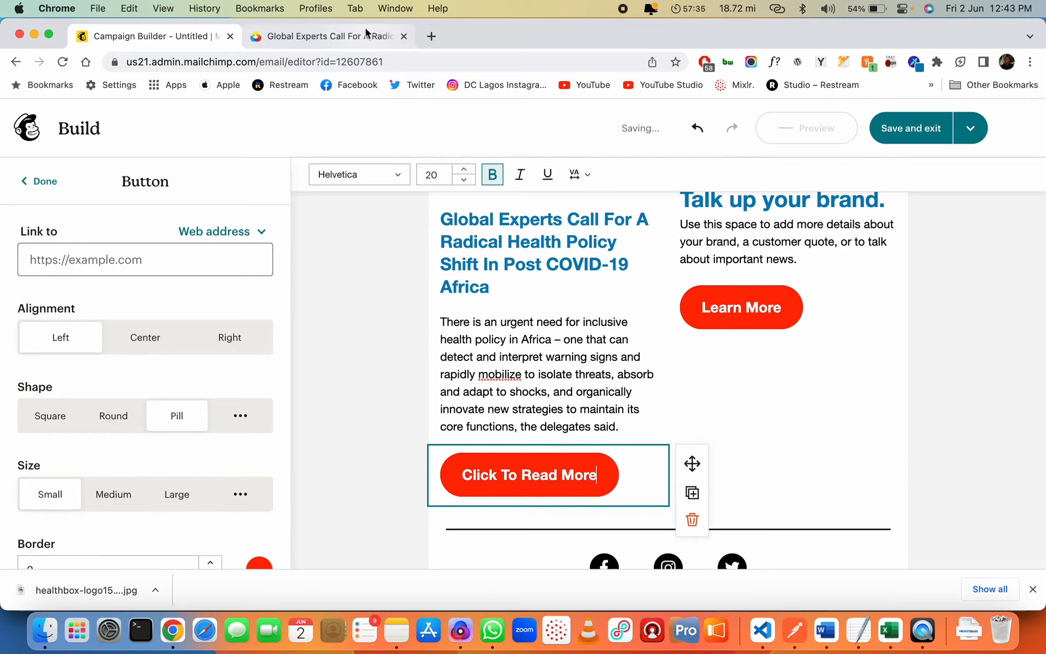
# Link the button to the Global Experts article page URL
pyautogui.click(327, 36)
pyautogui.click(345, 61)
pyautogui.click(189, 37)
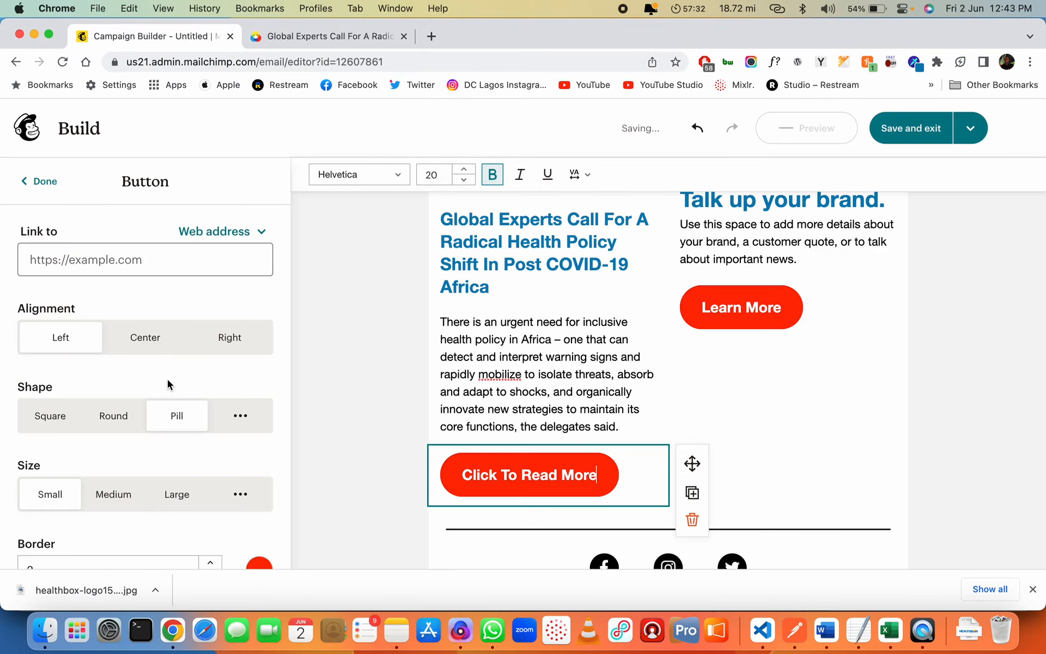
pyautogui.click(124, 256)
pyautogui.press('super+v')
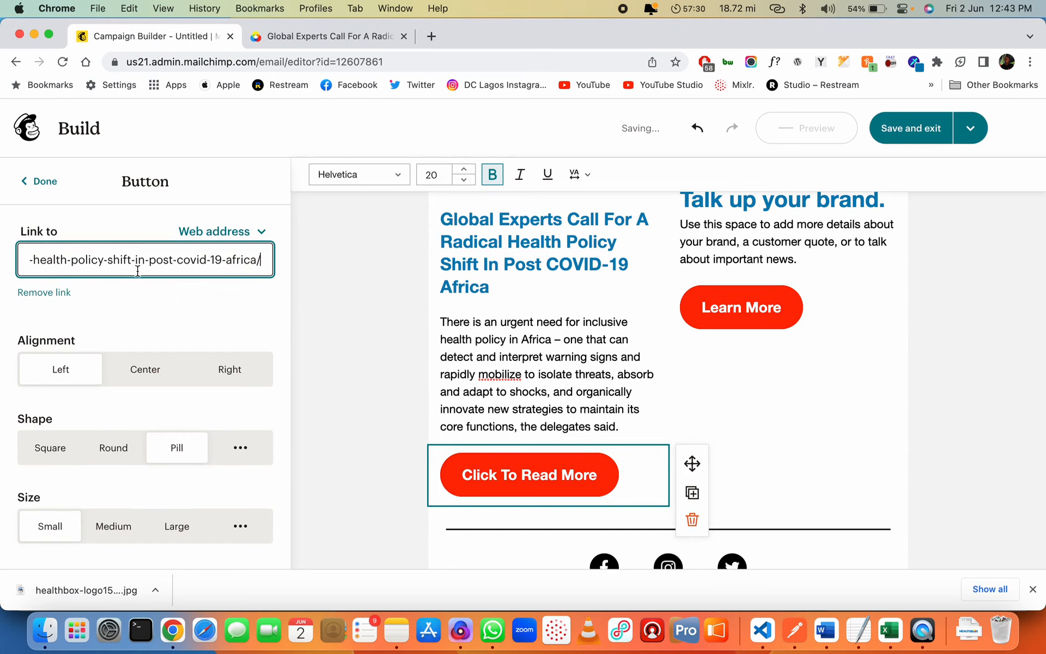
pyautogui.click(183, 336)
# Give the stethoscope image block a left padding of 48
pyautogui.click(372, 400)
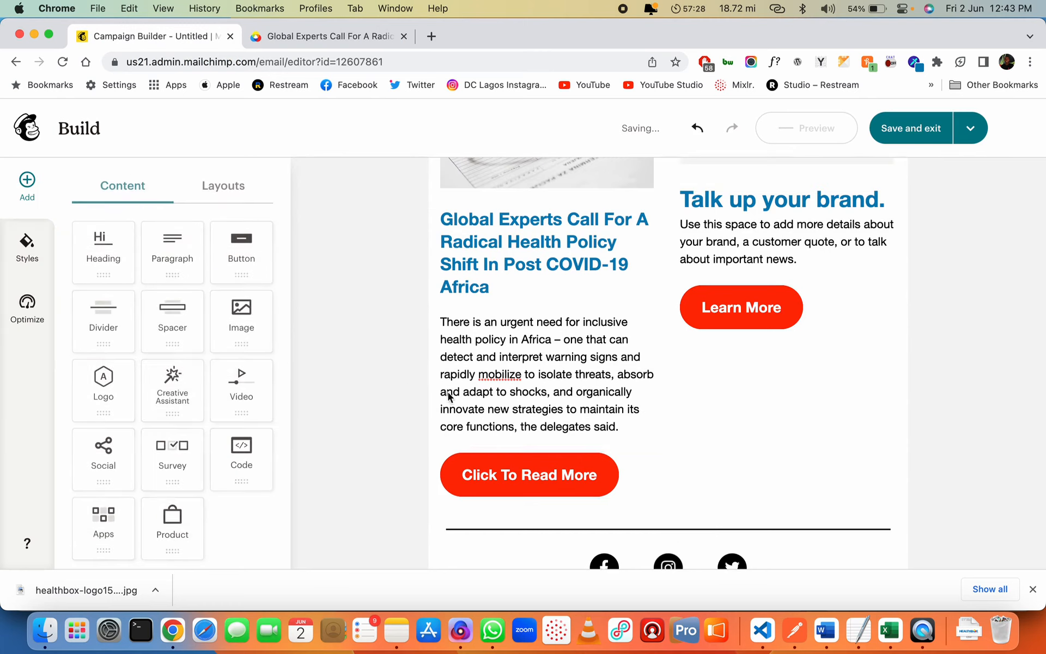
pyautogui.scroll(5, 616, 346)
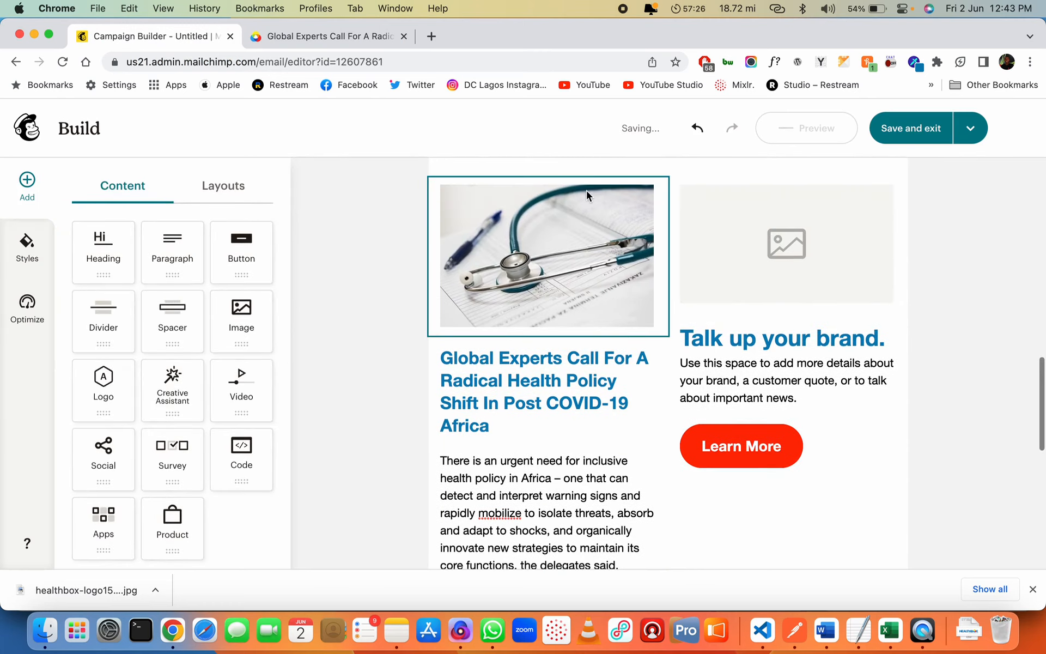
pyautogui.click(632, 273)
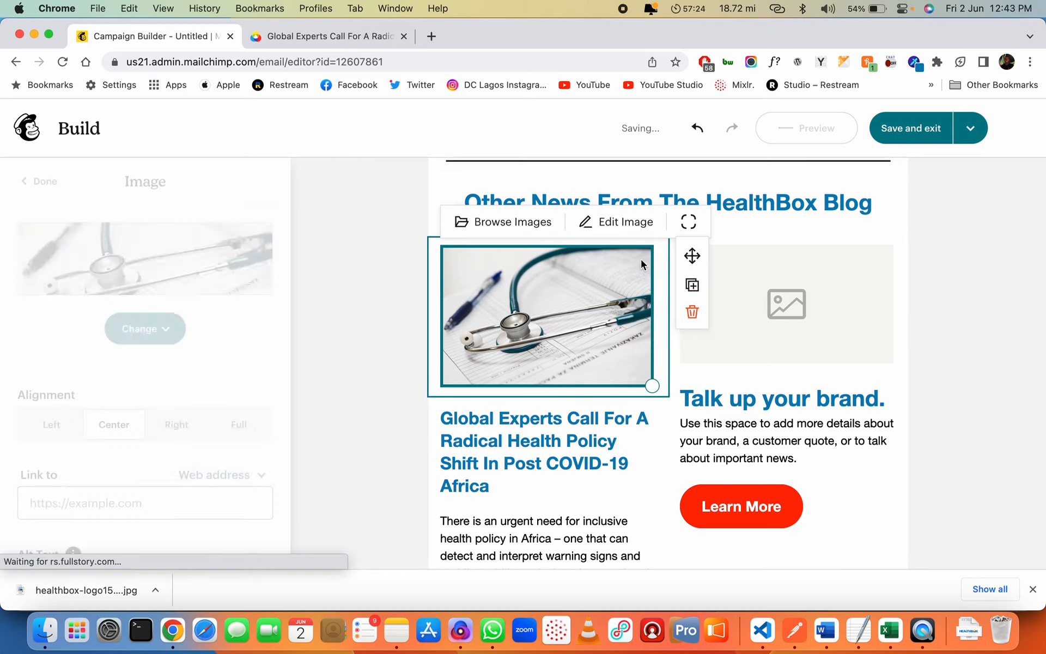
pyautogui.click(594, 452)
pyautogui.click(993, 397)
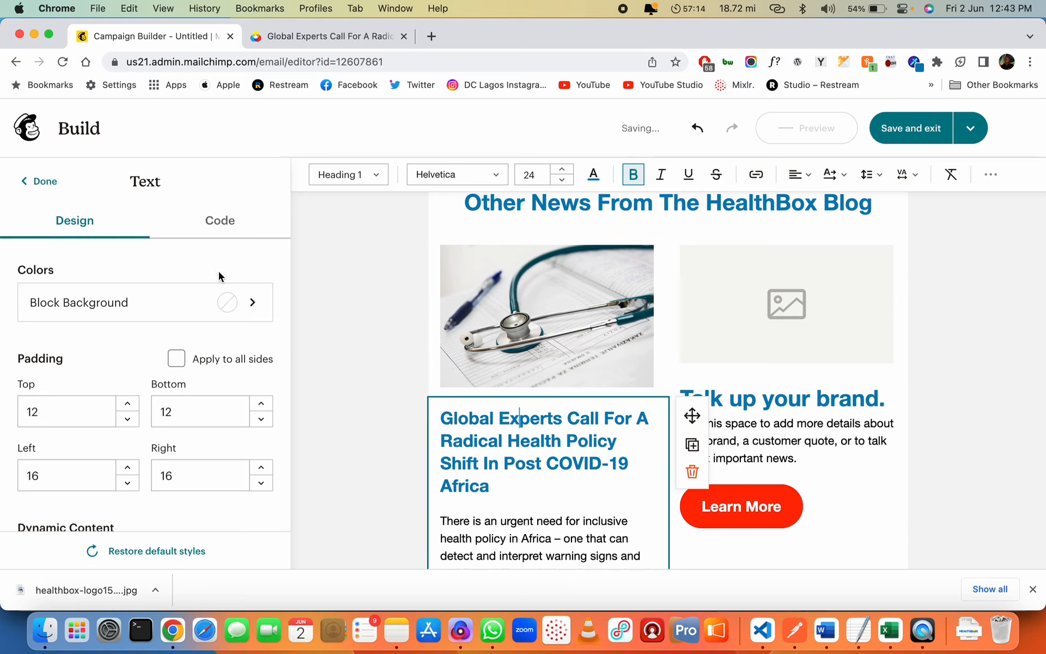
pyautogui.click(434, 357)
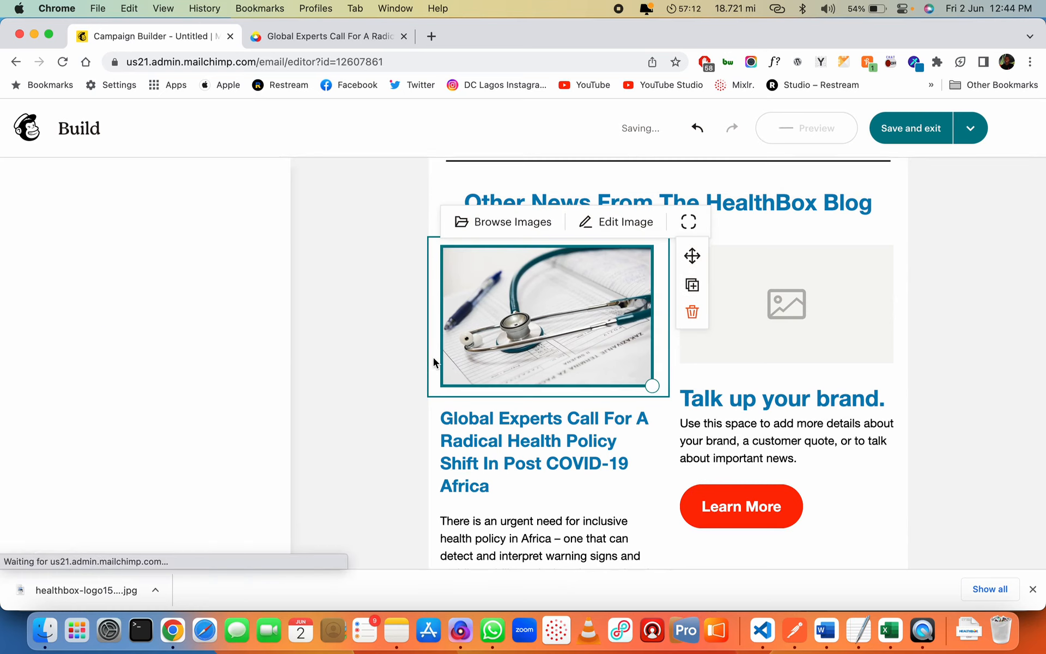
pyautogui.scroll(-5, 182, 426)
pyautogui.scroll(-2, 180, 383)
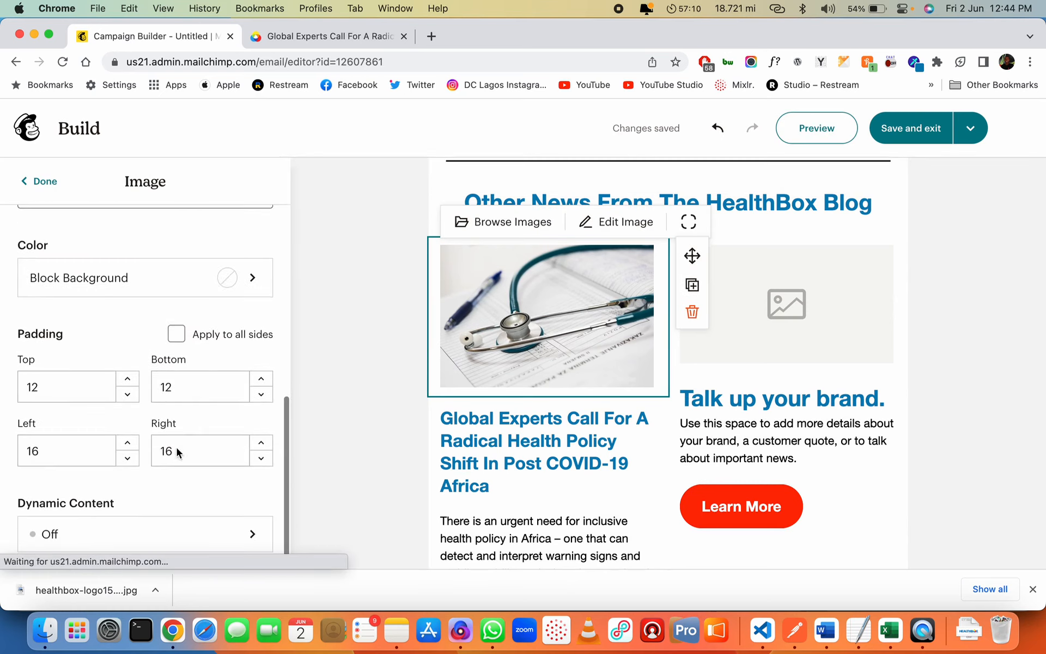
pyautogui.doubleClick(65, 448)
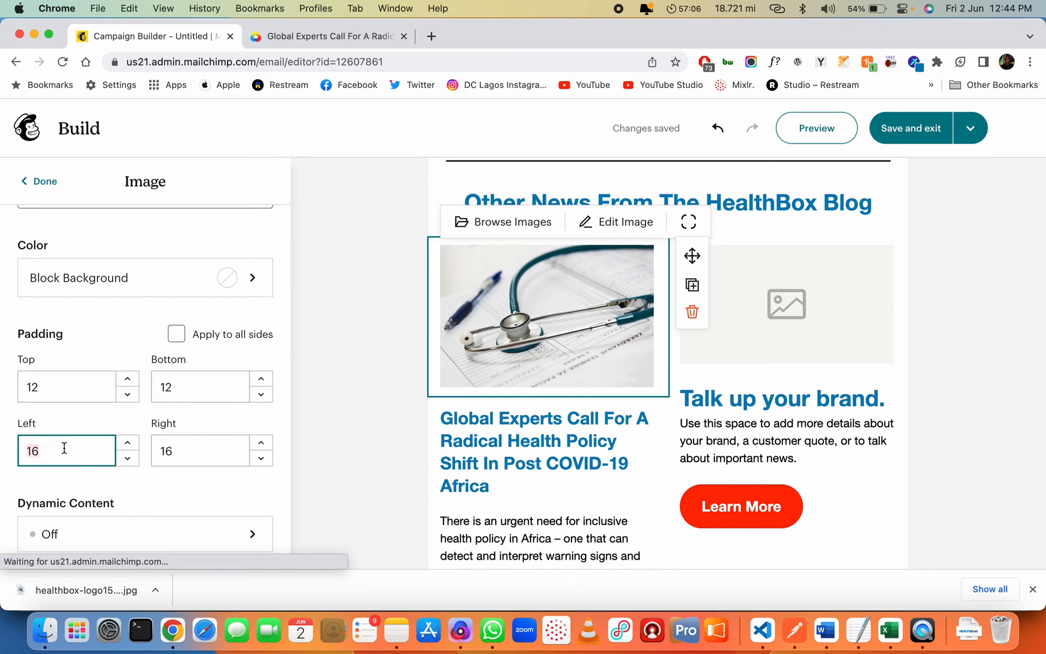
pyautogui.press('Tab')
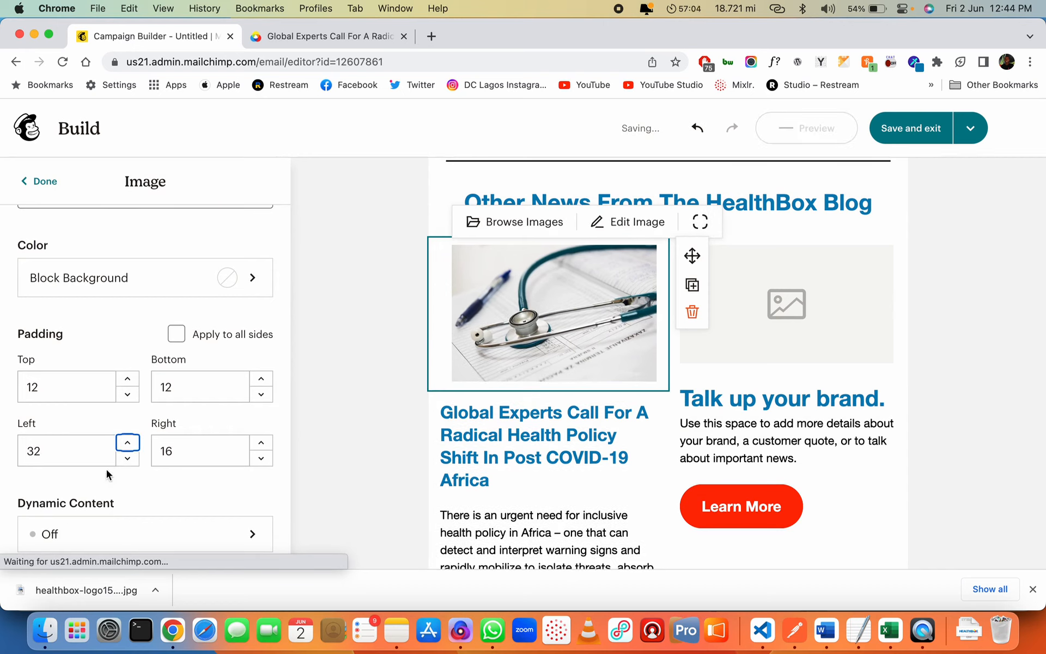
pyautogui.doubleClick(87, 450)
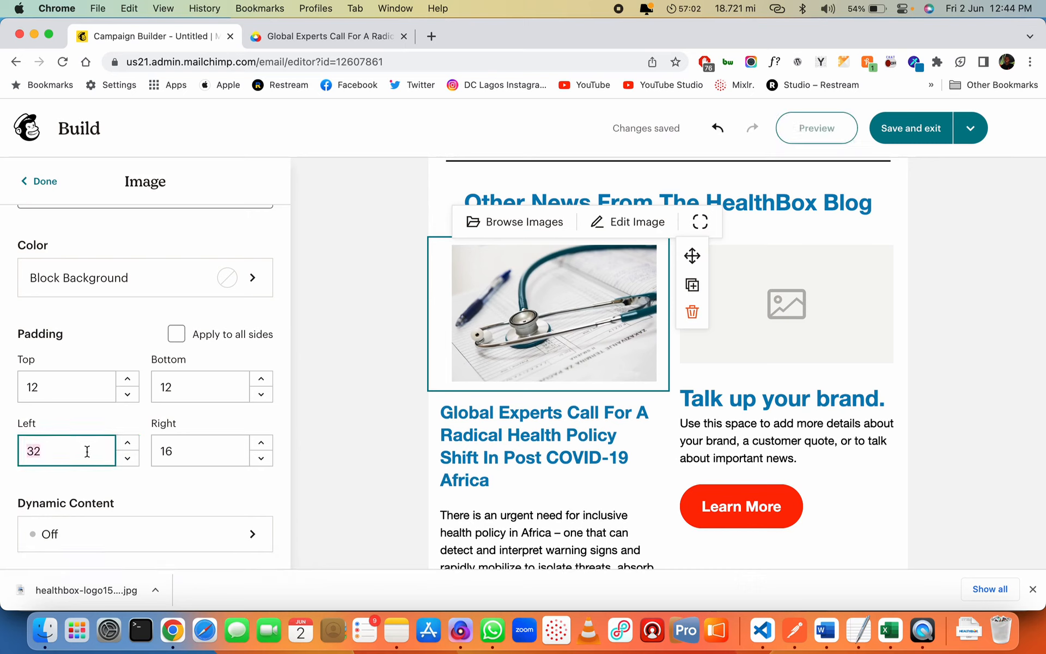
pyautogui.write('48')
pyautogui.press('Tab')
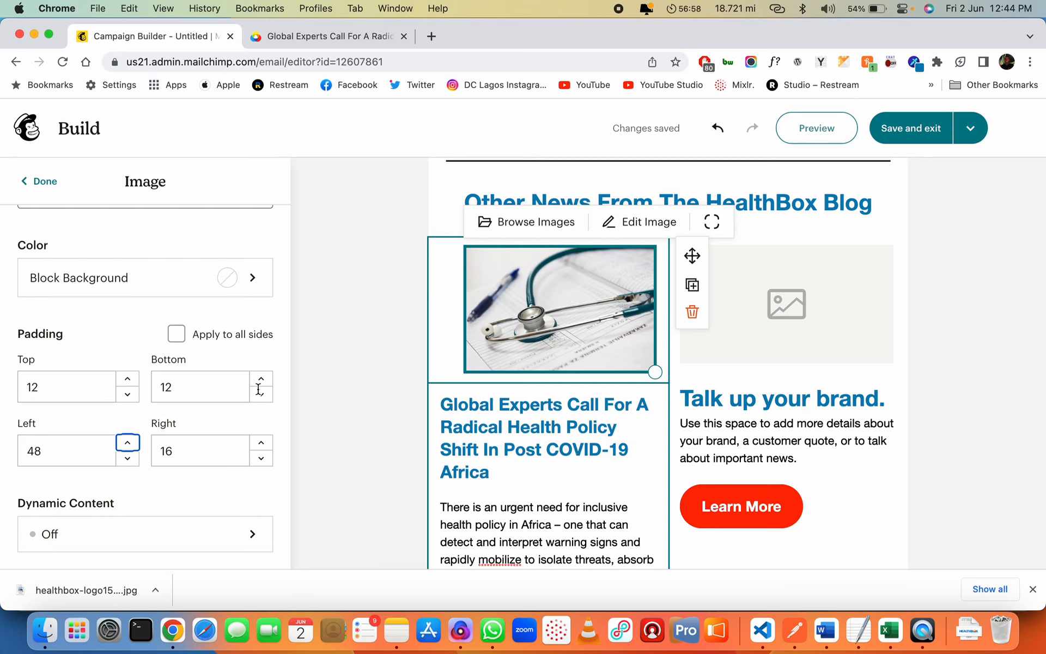
# Select the Global Experts text block's left padding value for replacement
pyautogui.click(584, 449)
pyautogui.click(84, 477)
pyautogui.press('super+a')
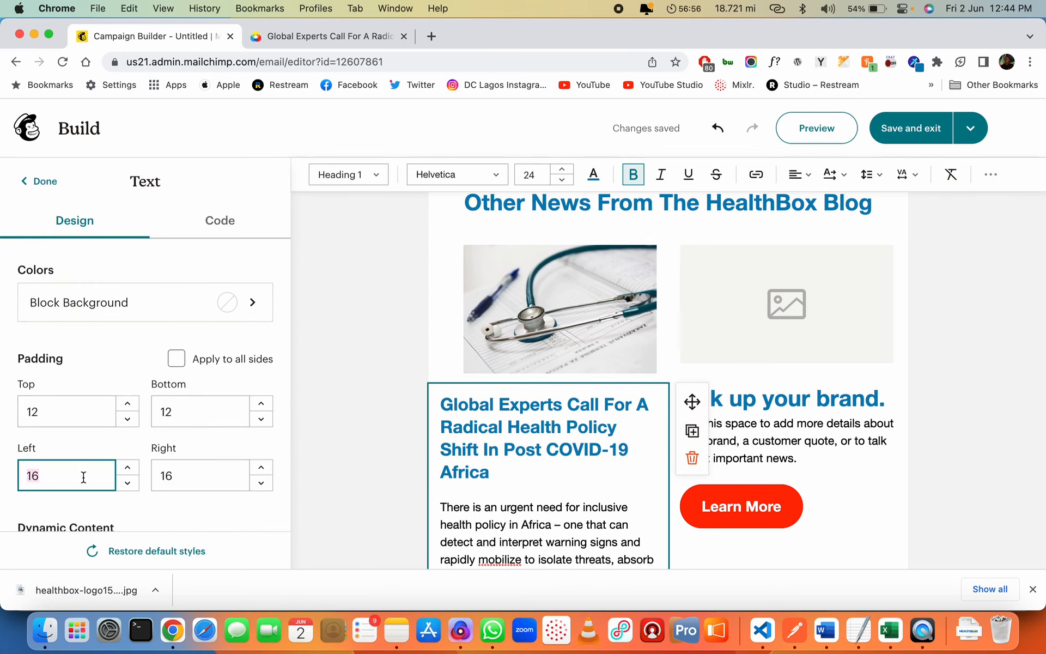
# Set the Global Experts text block's left padding to 48
pyautogui.write('48')
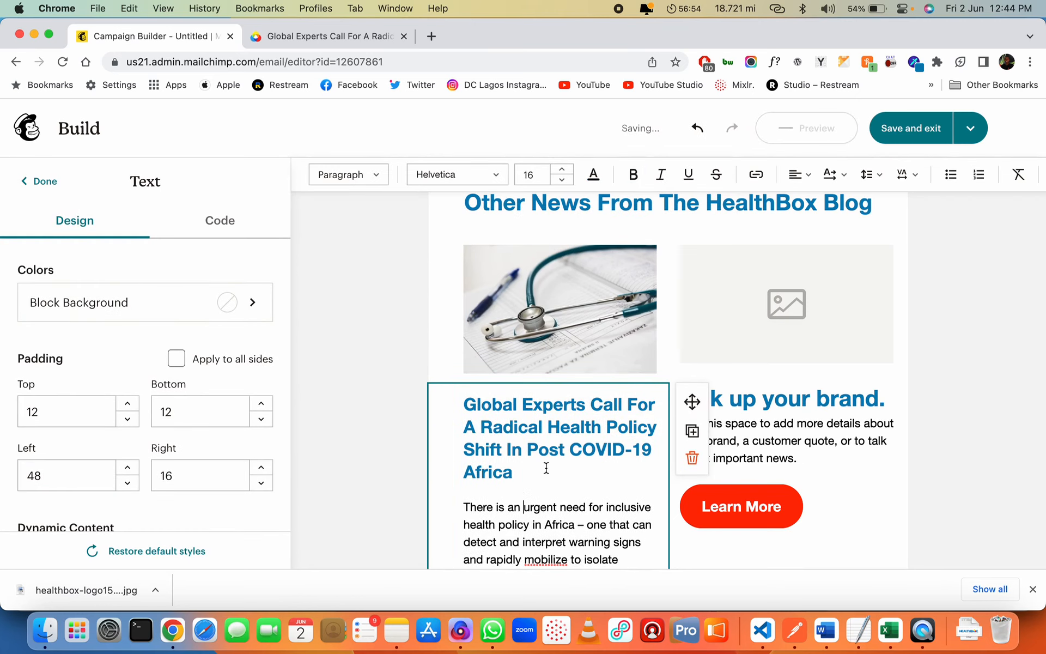
pyautogui.scroll(-3, 546, 467)
pyautogui.click(636, 495)
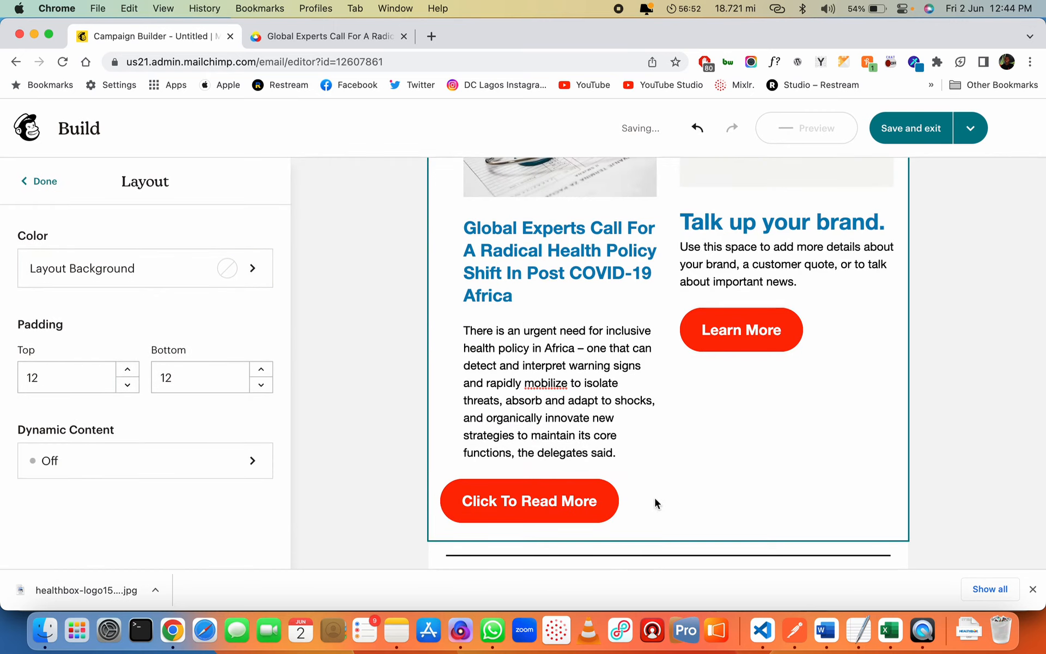
# Set the Click To Read More button's left padding to 48
pyautogui.click(595, 501)
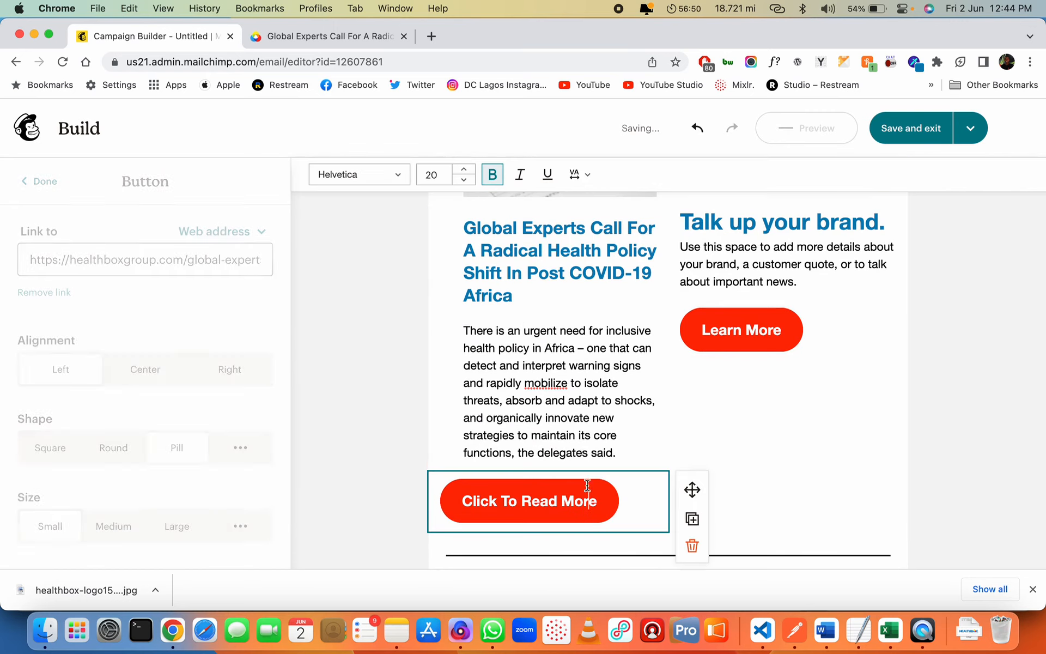
pyautogui.scroll(-10, 182, 403)
pyautogui.click(79, 481)
pyautogui.press('BackSpace')
pyautogui.press('BackSpace')
pyautogui.write('48')
pyautogui.press('Tab')
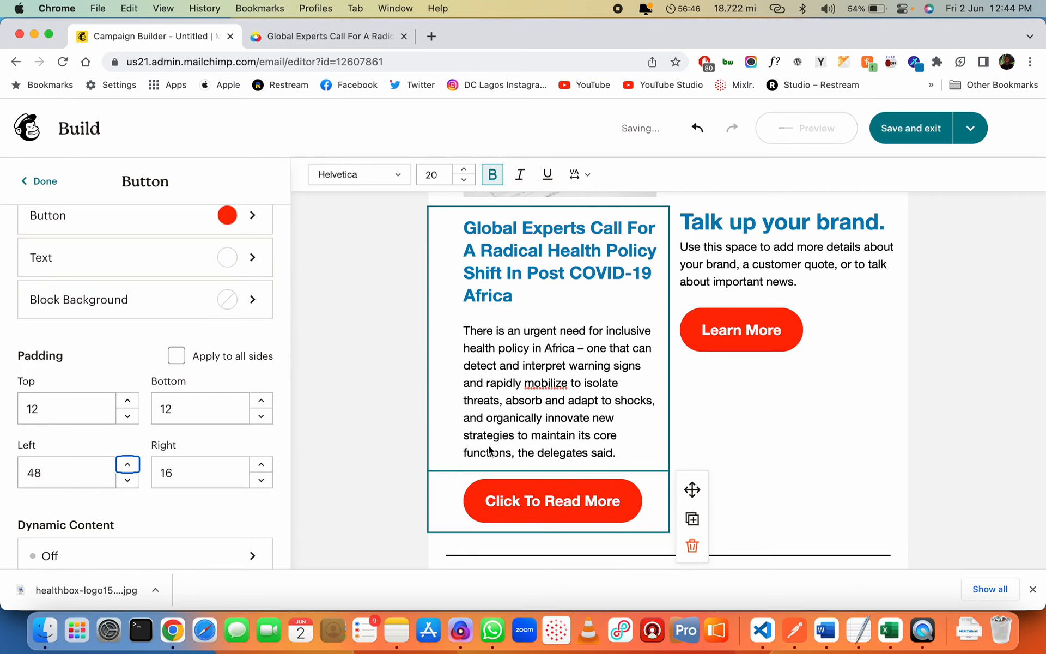
pyautogui.scroll(-4, 488, 446)
pyautogui.scroll(5, 489, 446)
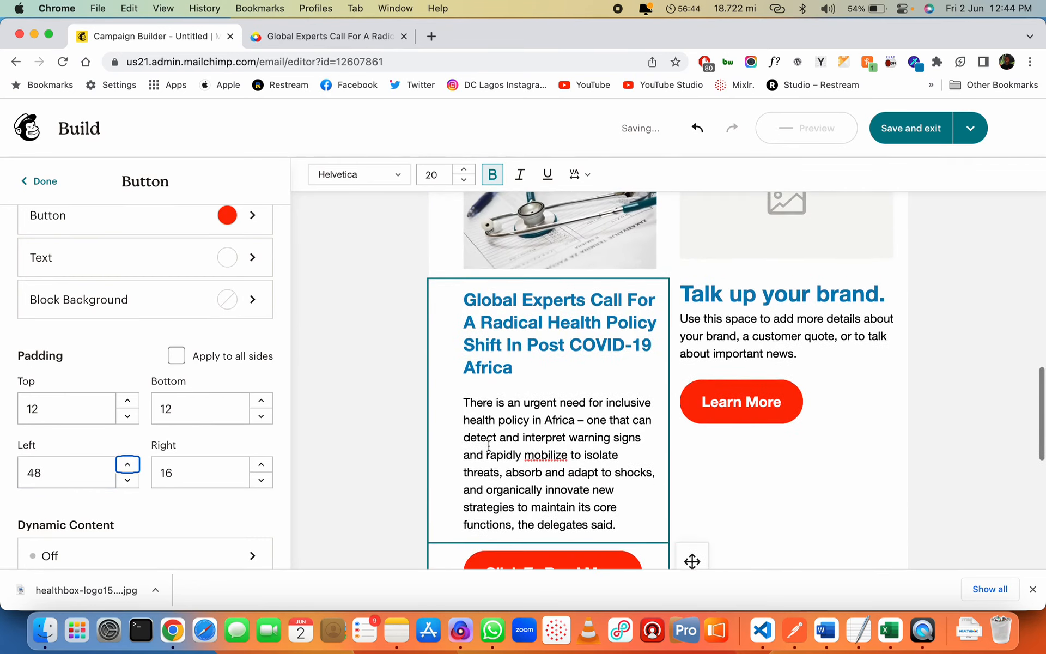
pyautogui.scroll(-1, 489, 446)
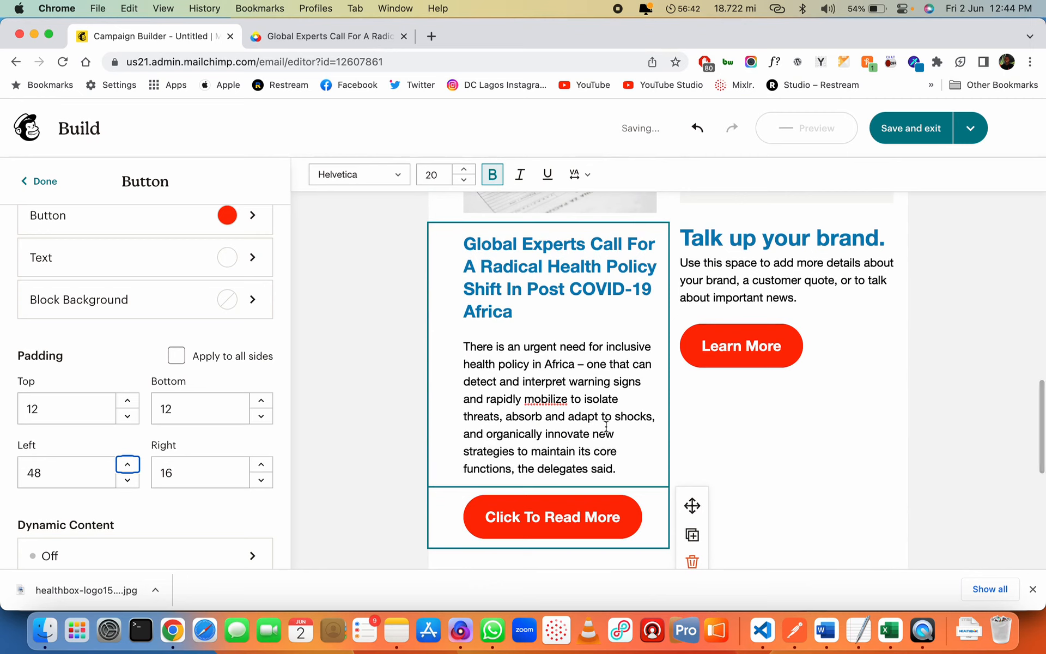
pyautogui.scroll(3, 759, 393)
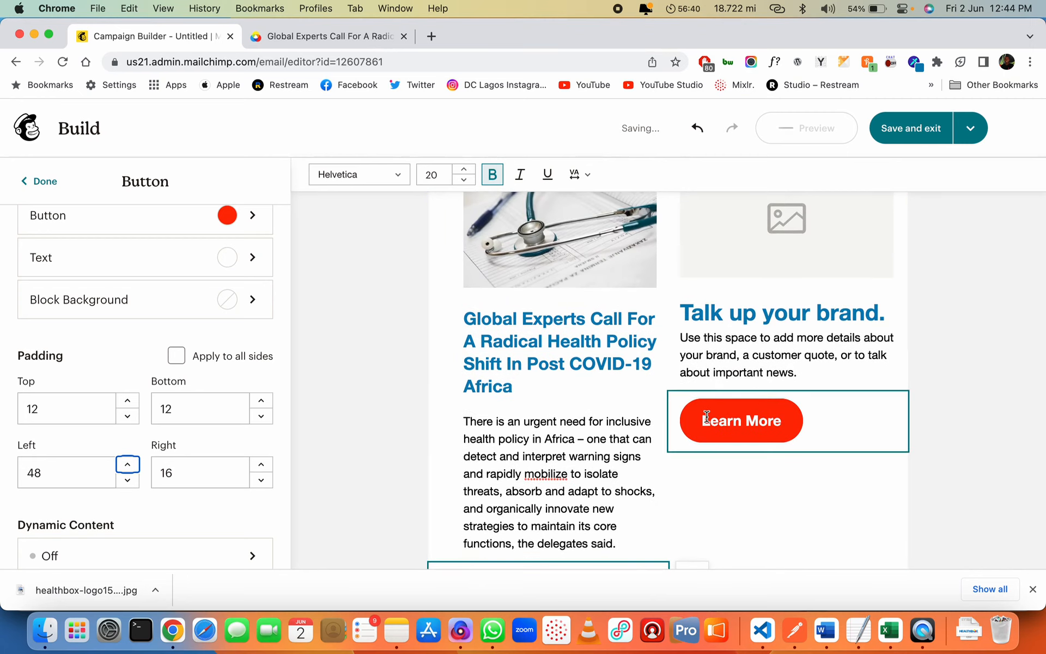
pyautogui.scroll(-3, 692, 408)
pyautogui.click(627, 418)
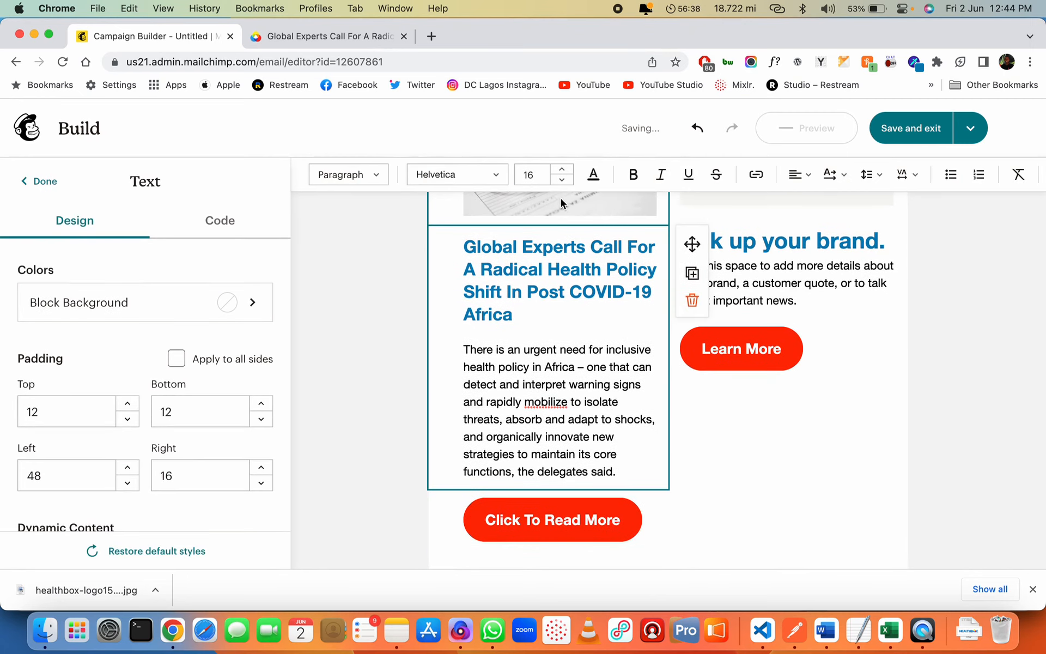
pyautogui.click(562, 181)
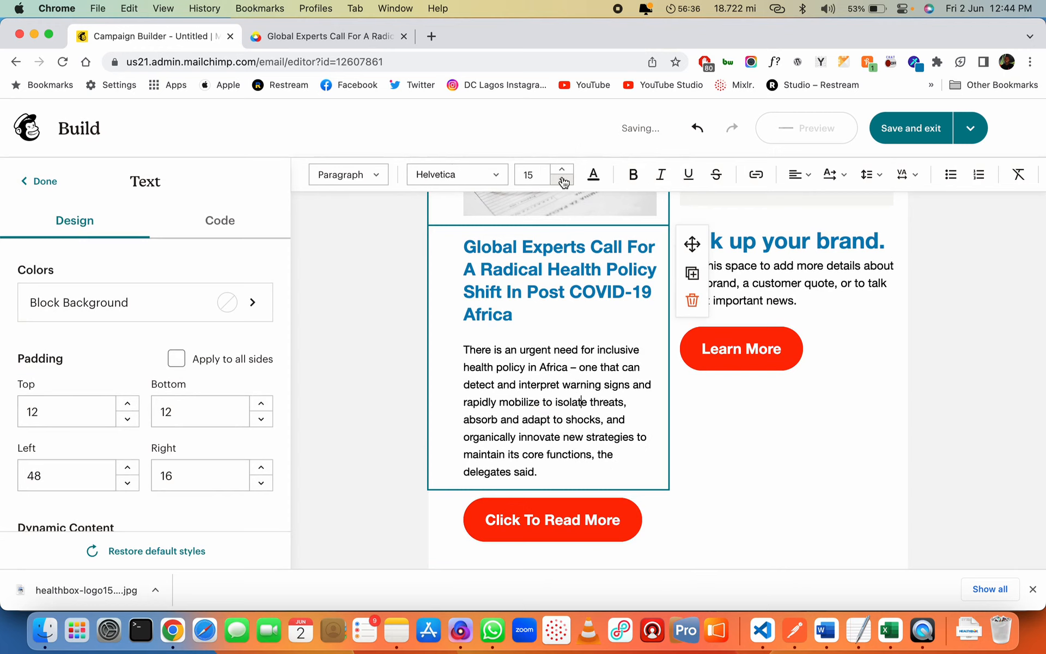
pyautogui.click(562, 181)
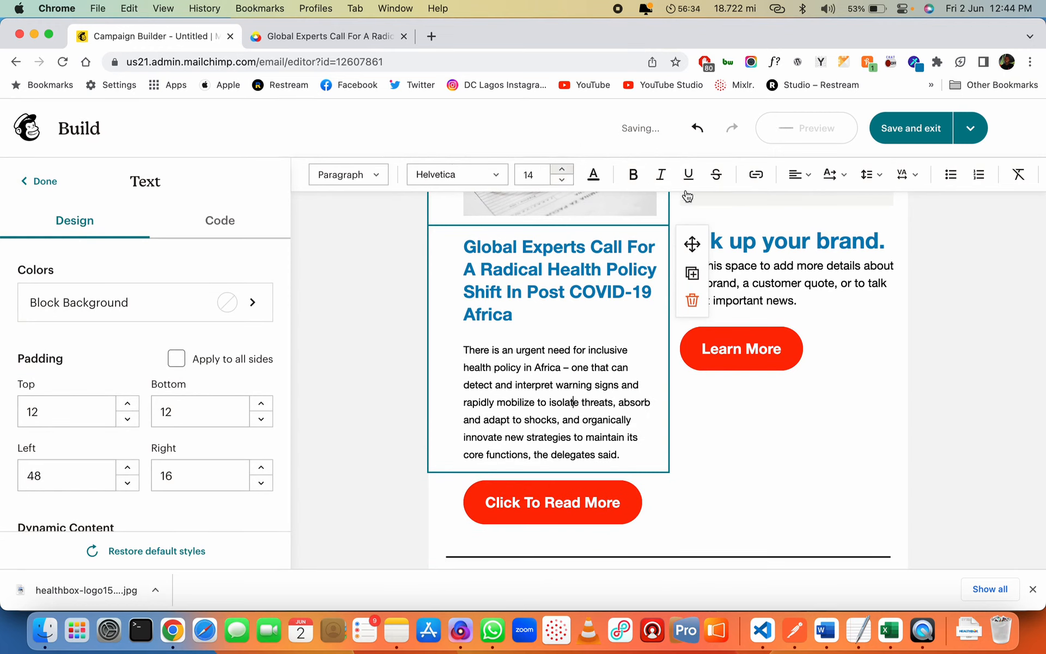
pyautogui.click(871, 175)
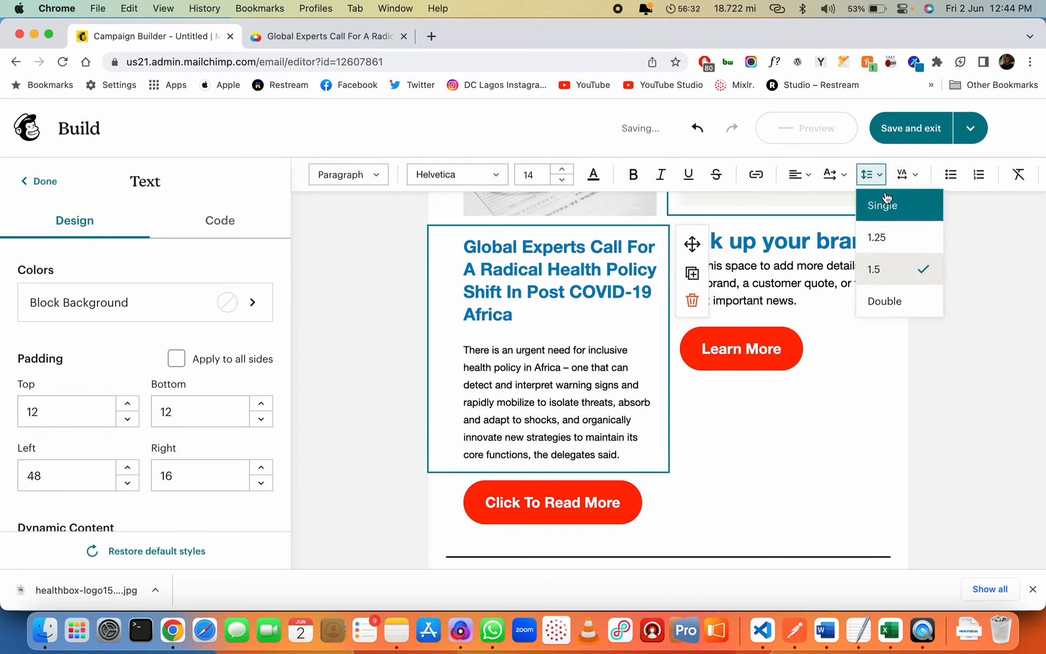
pyautogui.click(878, 237)
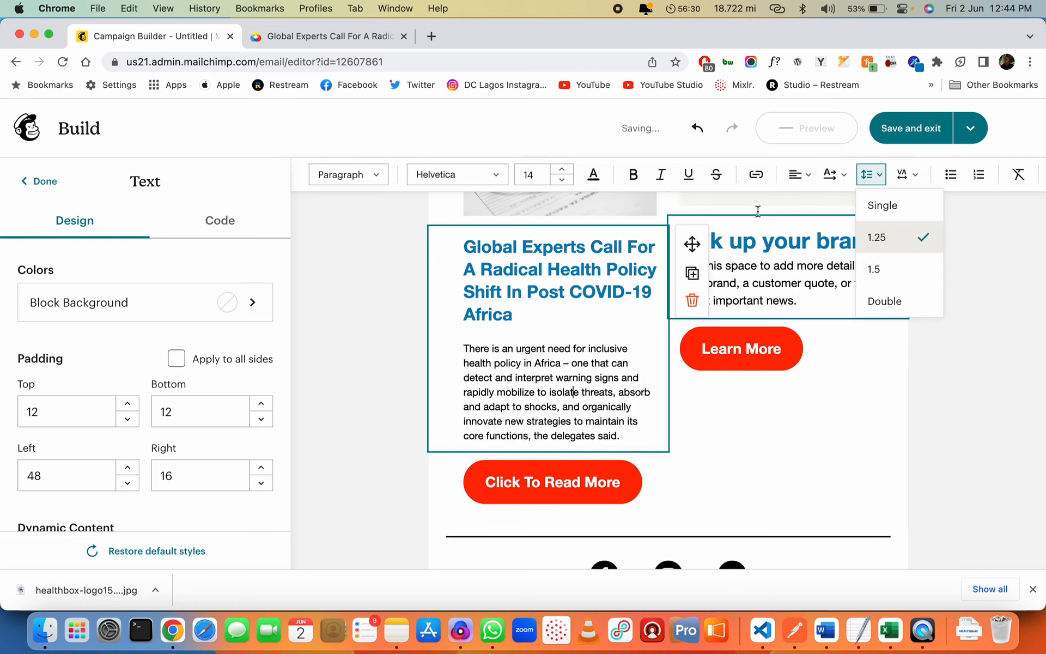
pyautogui.click(563, 171)
pyautogui.click(563, 171)
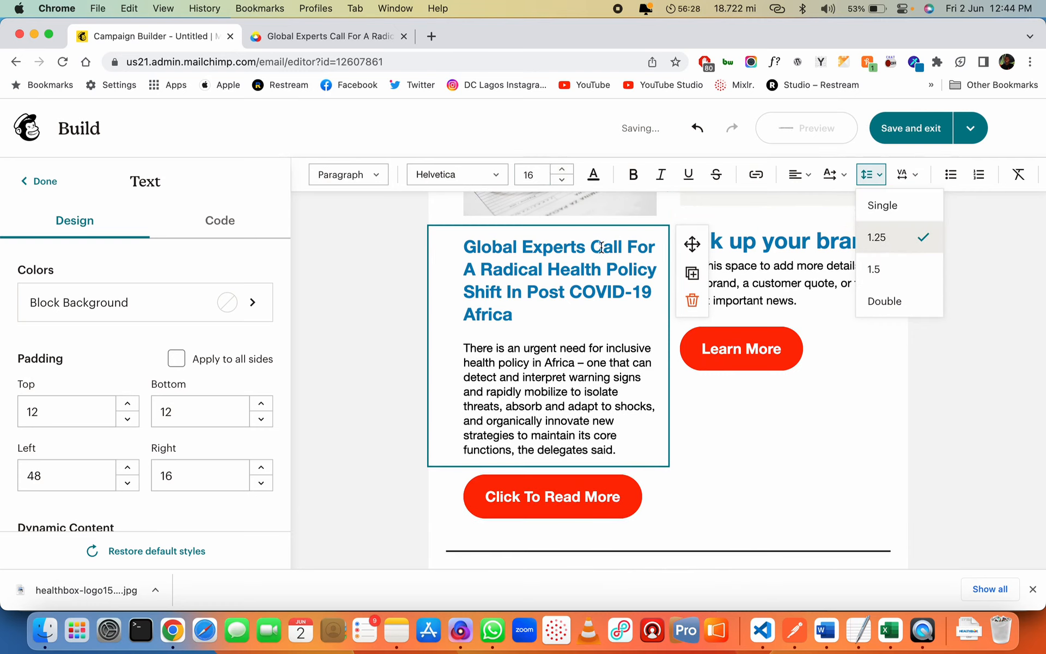
pyautogui.click(912, 214)
pyautogui.click(899, 242)
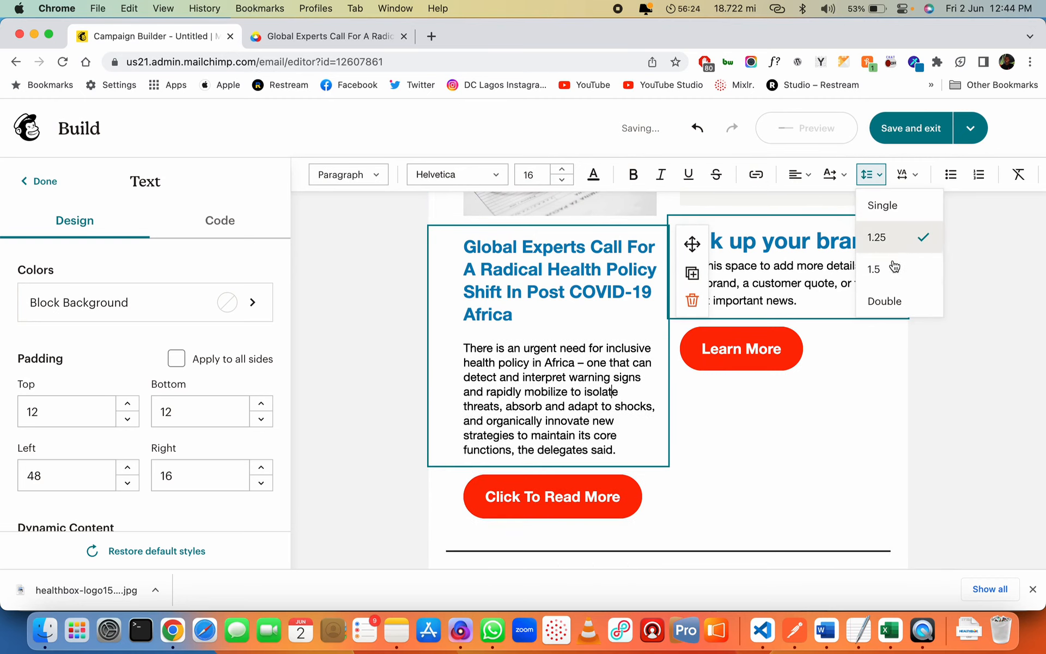
pyautogui.click(895, 268)
pyautogui.click(905, 240)
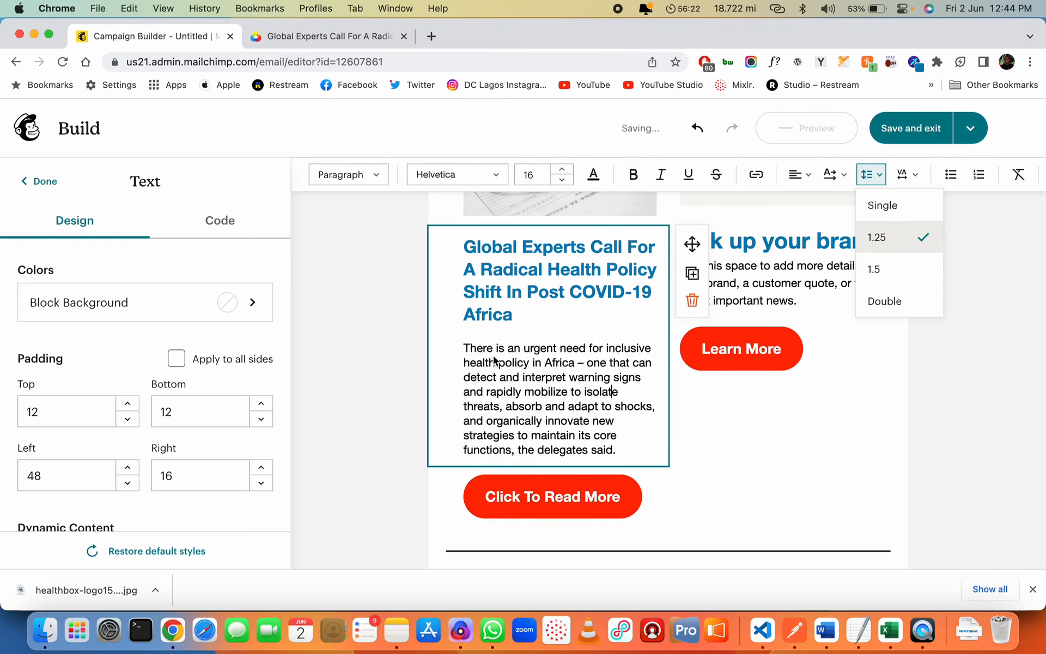
pyautogui.click(906, 270)
pyautogui.click(365, 343)
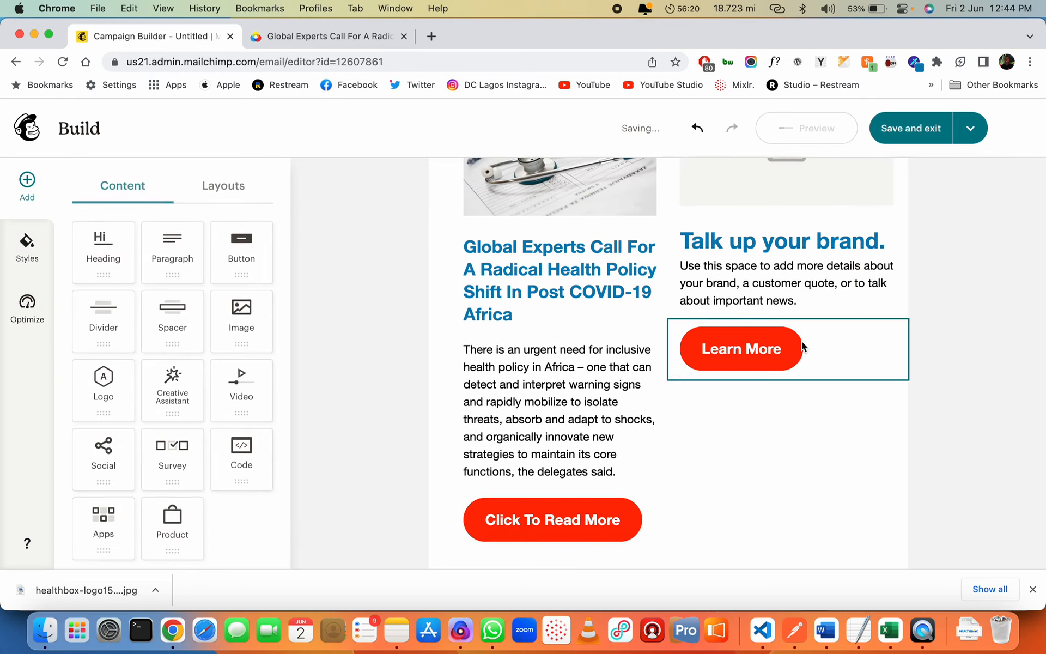
pyautogui.click(790, 284)
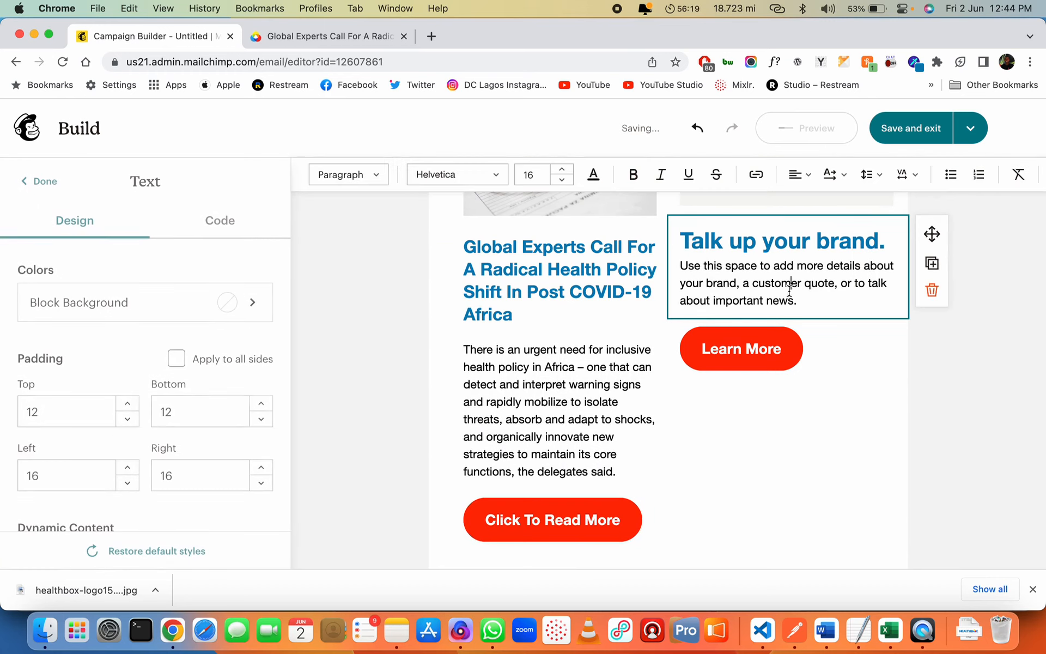
pyautogui.click(564, 383)
pyautogui.click(749, 283)
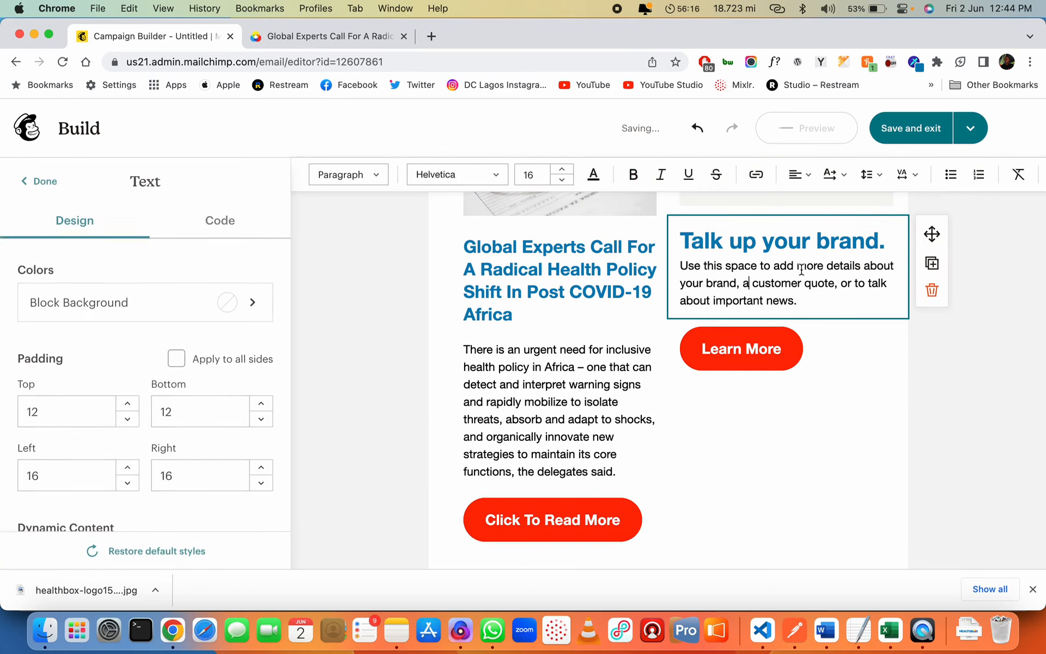
# Edit the right padding fields of the right image placeholder and Talk up your brand text
pyautogui.click(881, 180)
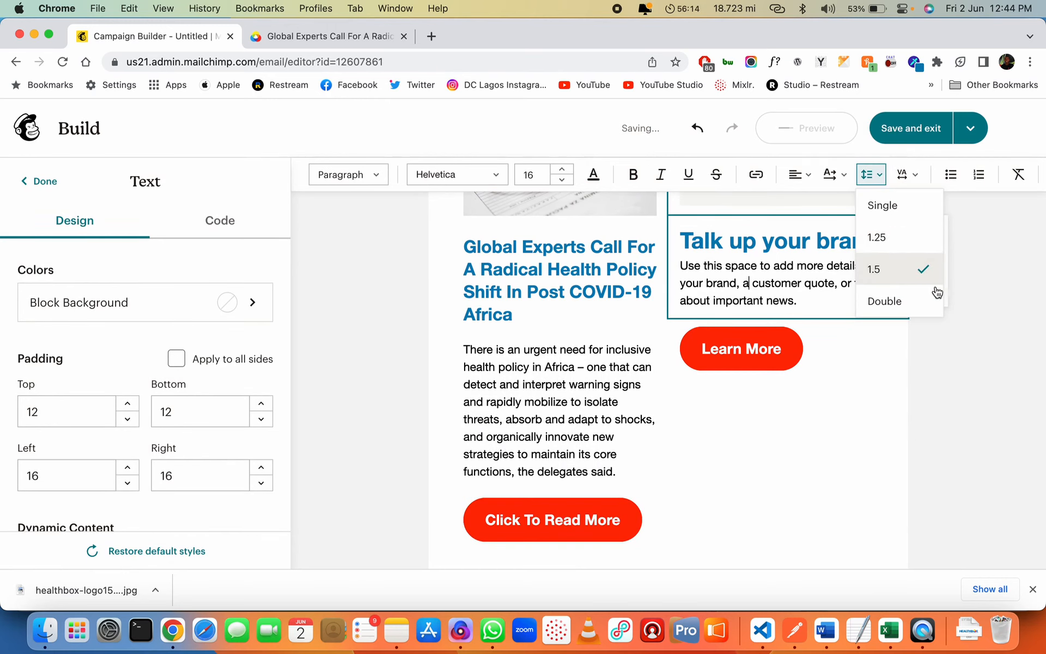
pyautogui.click(976, 365)
pyautogui.scroll(2, 635, 367)
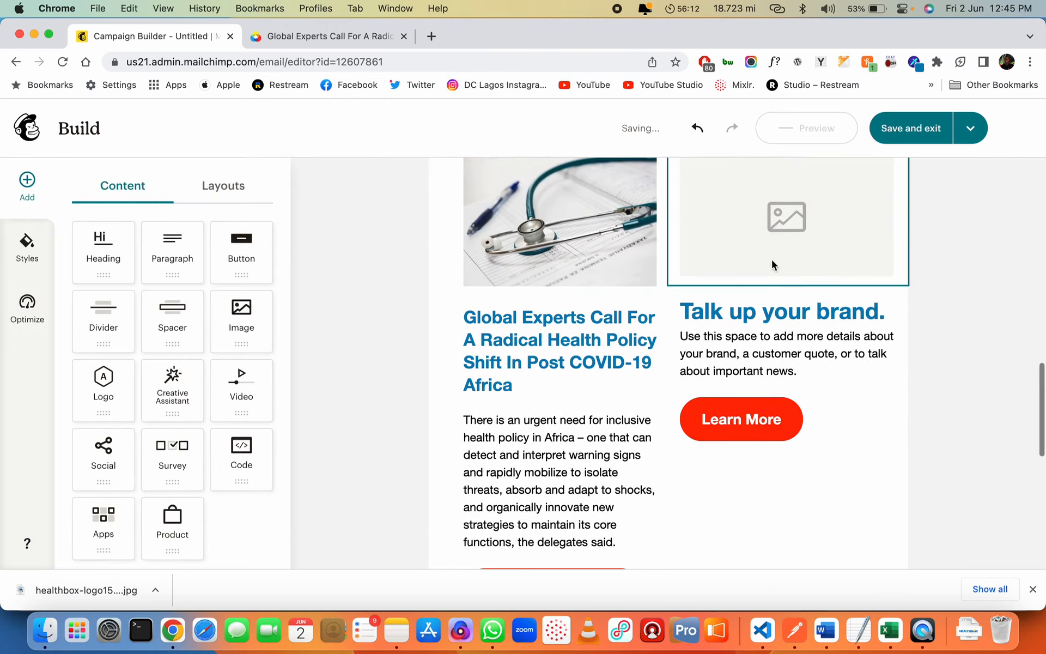
pyautogui.click(764, 266)
pyautogui.scroll(3, 764, 266)
pyautogui.scroll(-6, 163, 376)
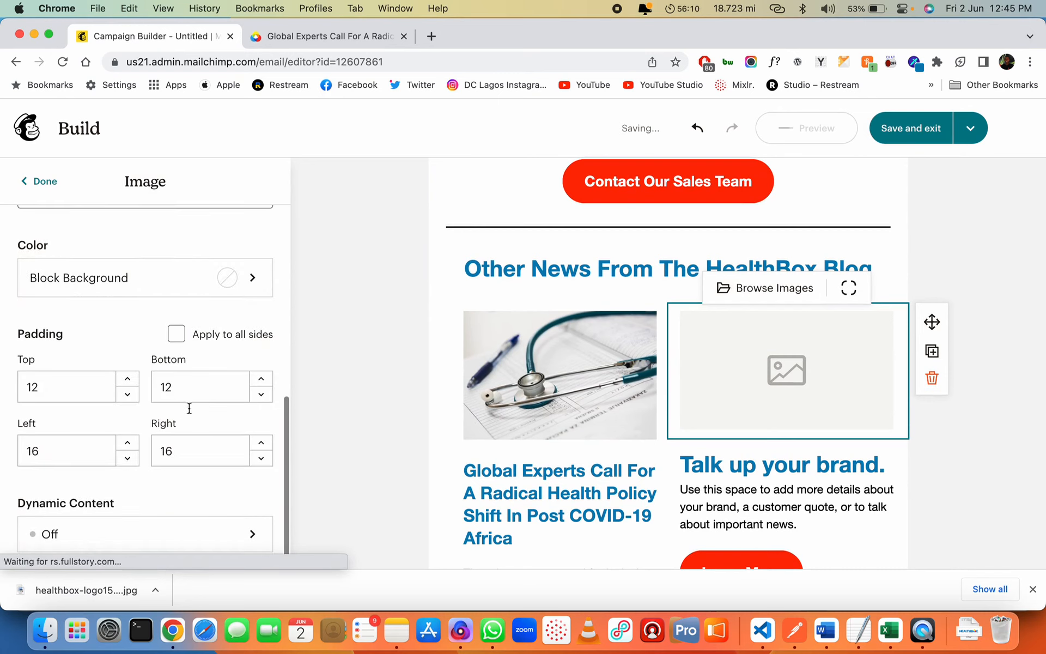
pyautogui.doubleClick(184, 449)
pyautogui.write('48')
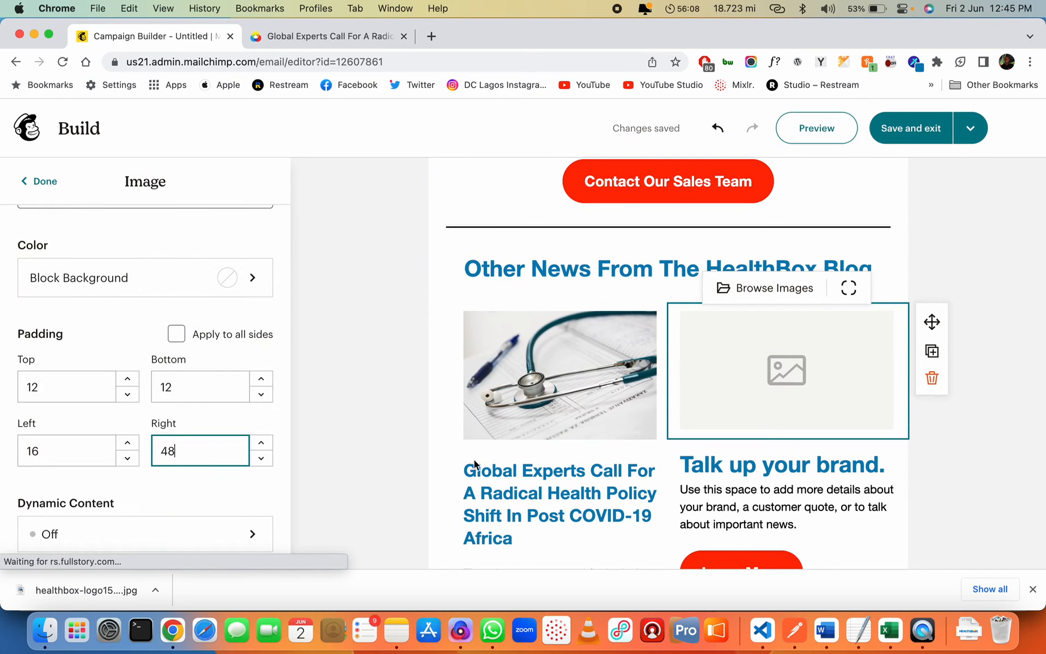
pyautogui.click(717, 444)
pyautogui.doubleClick(188, 471)
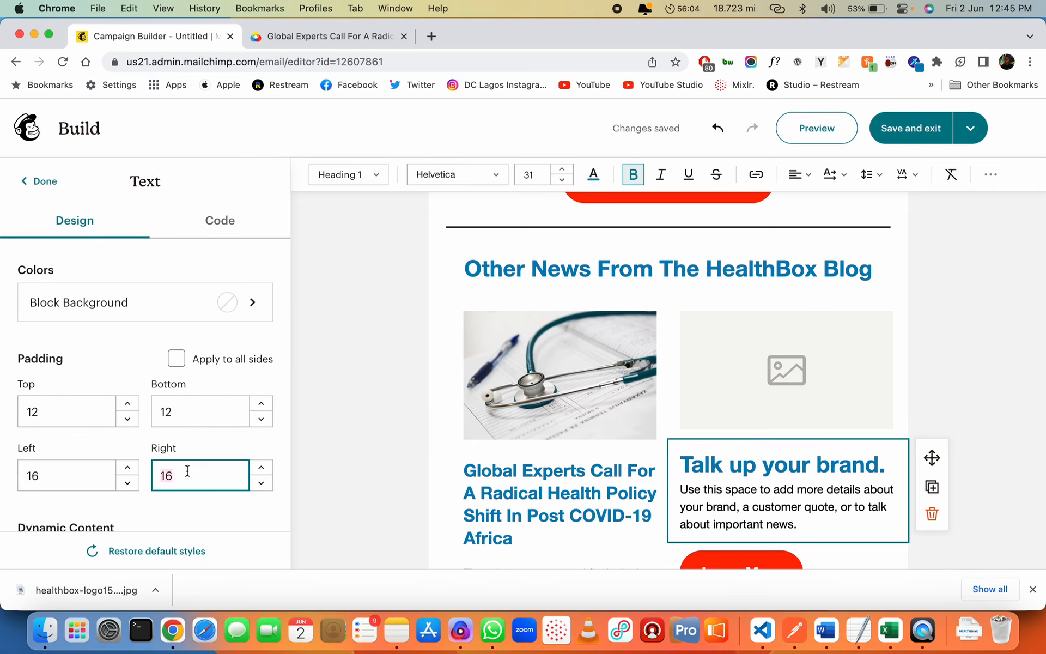
pyautogui.scroll(-3, 483, 476)
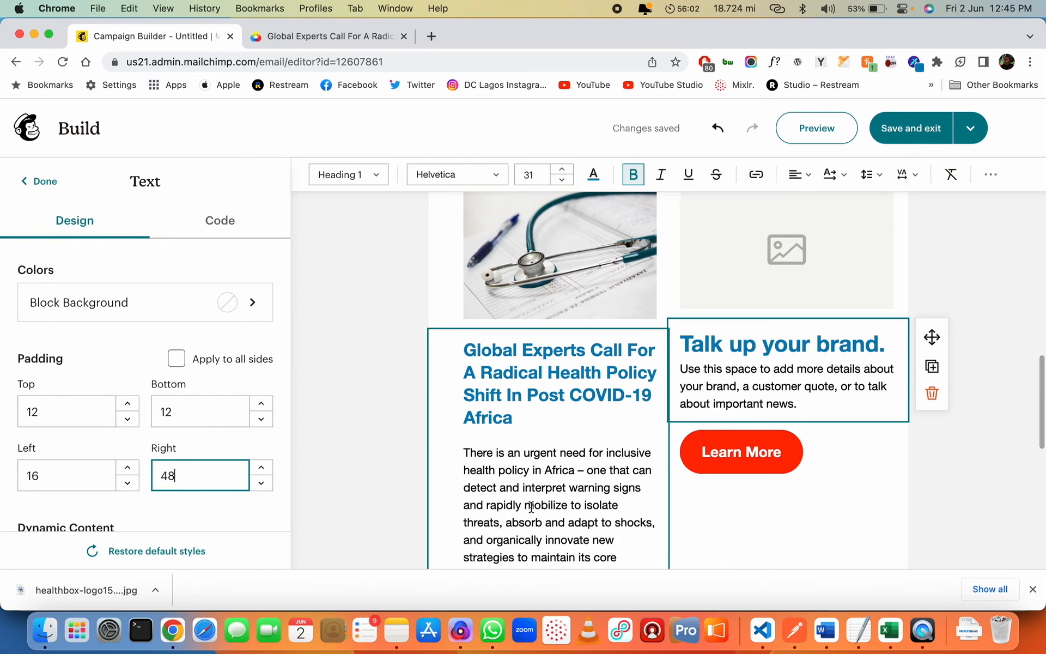
# Set the right-column image placeholder's right padding to 48
pyautogui.click(827, 267)
pyautogui.scroll(-5, 207, 384)
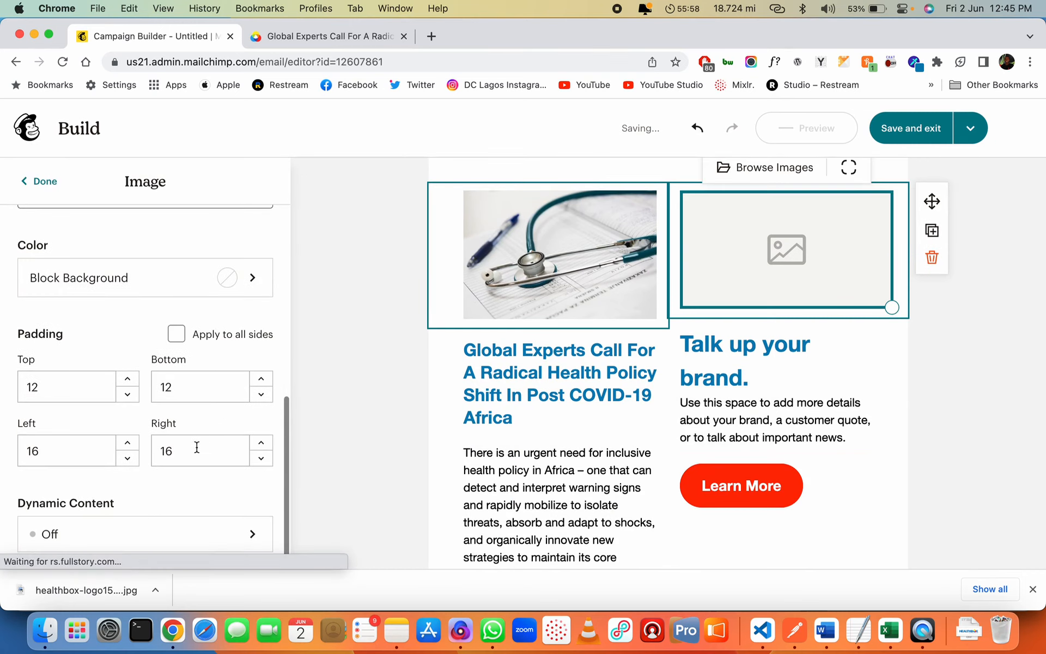
pyautogui.doubleClick(194, 460)
pyautogui.write('48')
pyautogui.press('Tab')
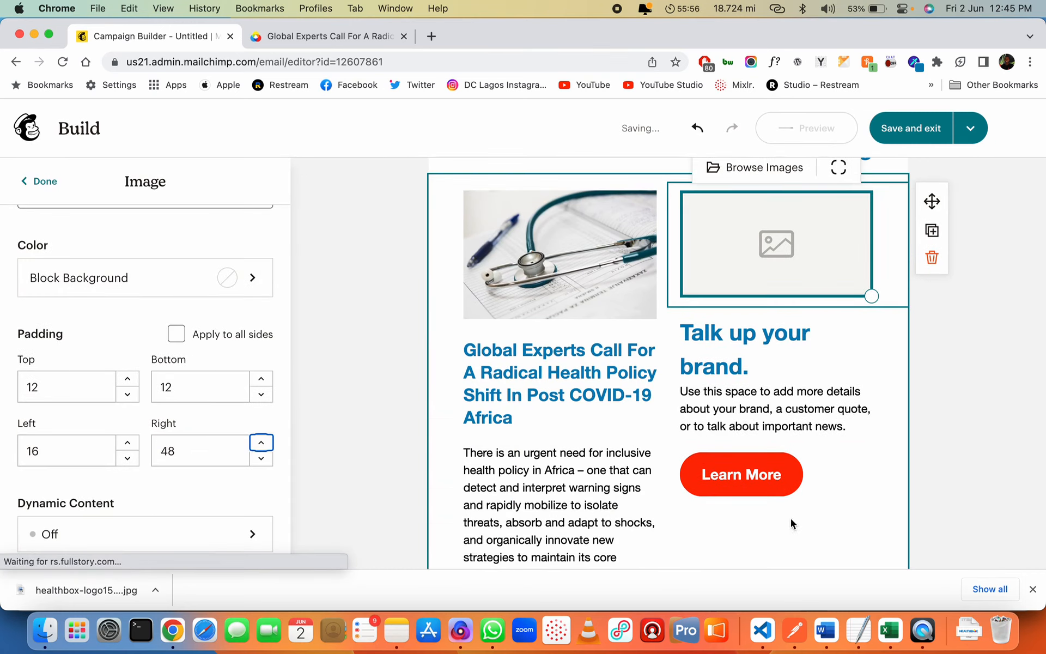
# Give the right-column Learn More button a right padding of 48
pyautogui.click(777, 467)
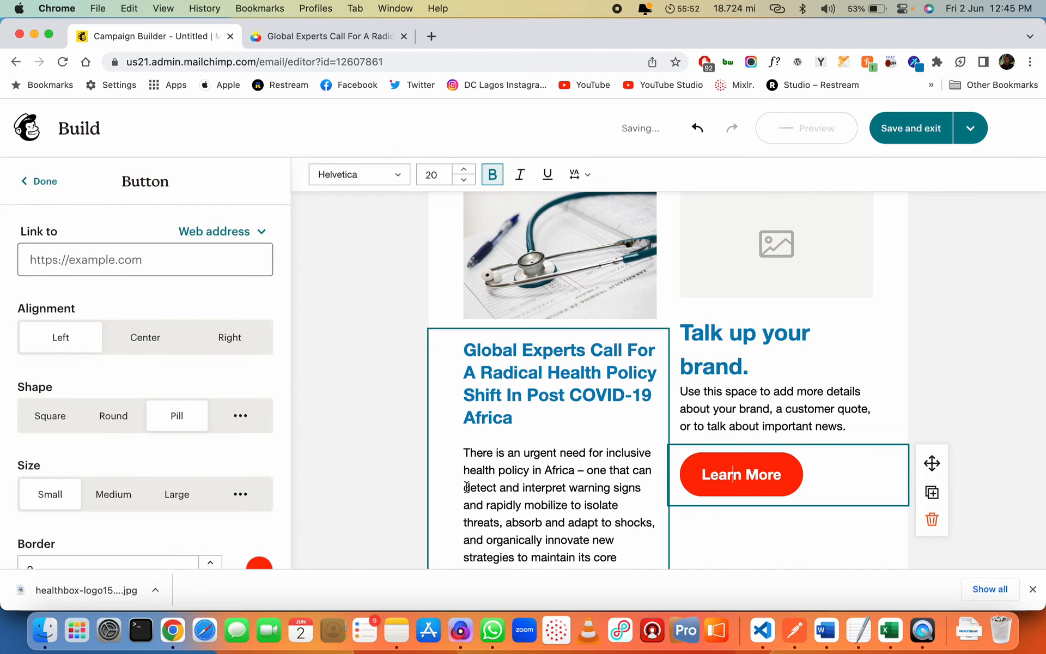
pyautogui.scroll(-6, 190, 375)
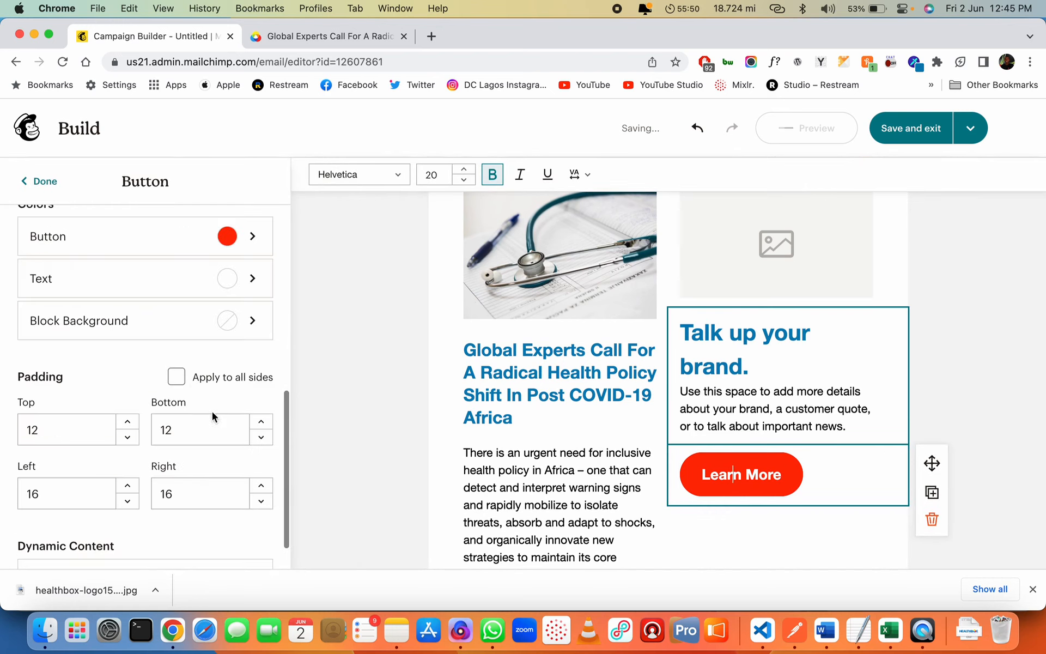
pyautogui.doubleClick(190, 494)
pyautogui.write('48')
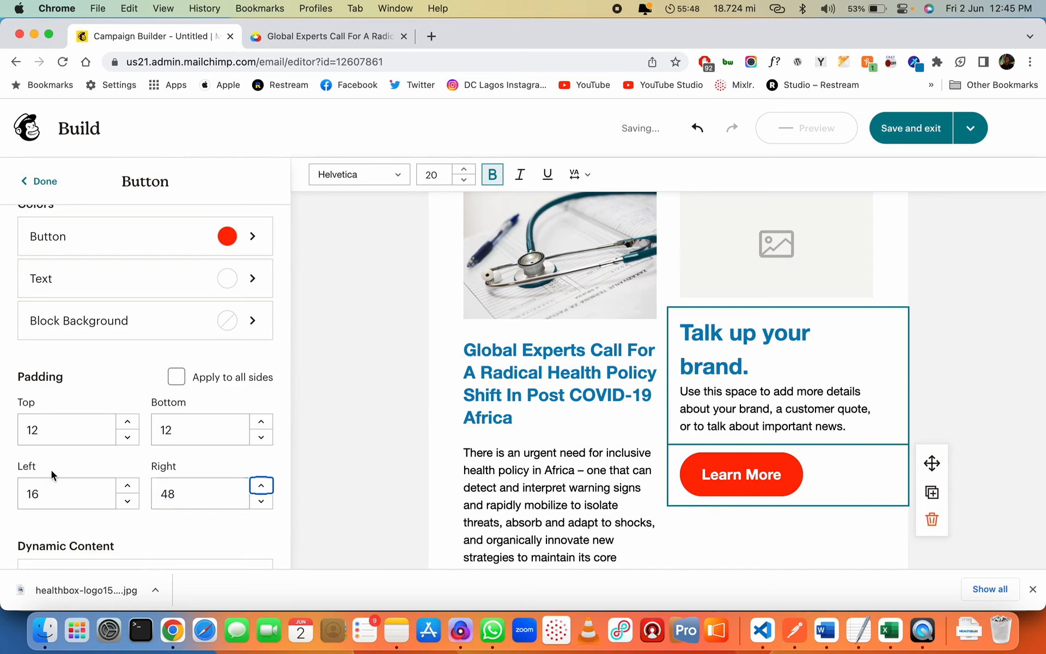
# Relabel the right-column button as 'Click To Read More'
pyautogui.scroll(8, 123, 275)
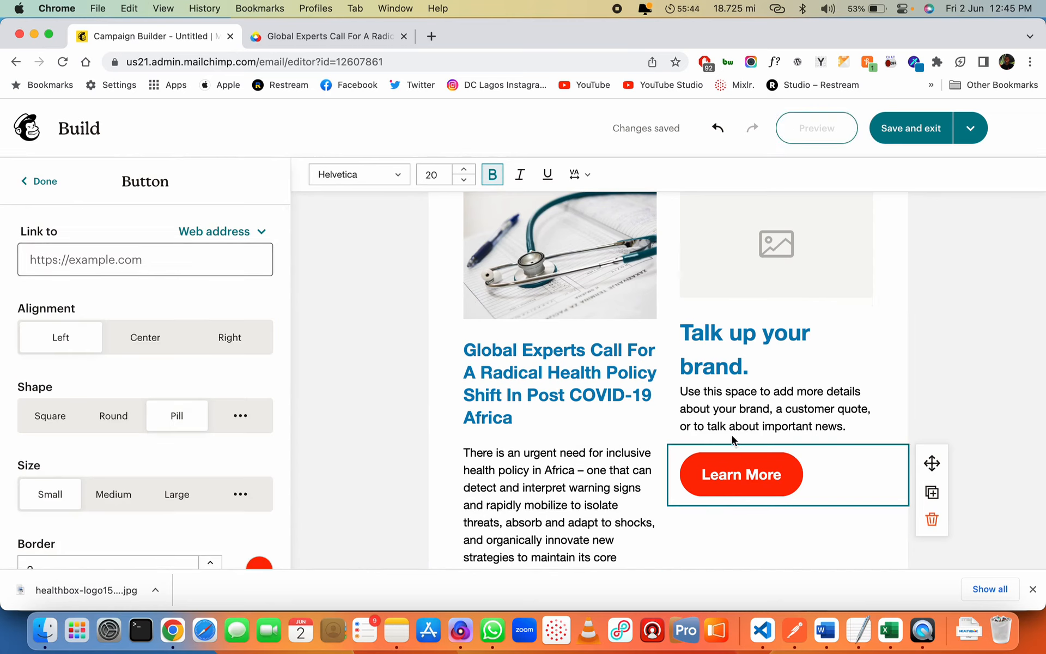
pyautogui.tripleClick(733, 474)
pyautogui.write('Click')
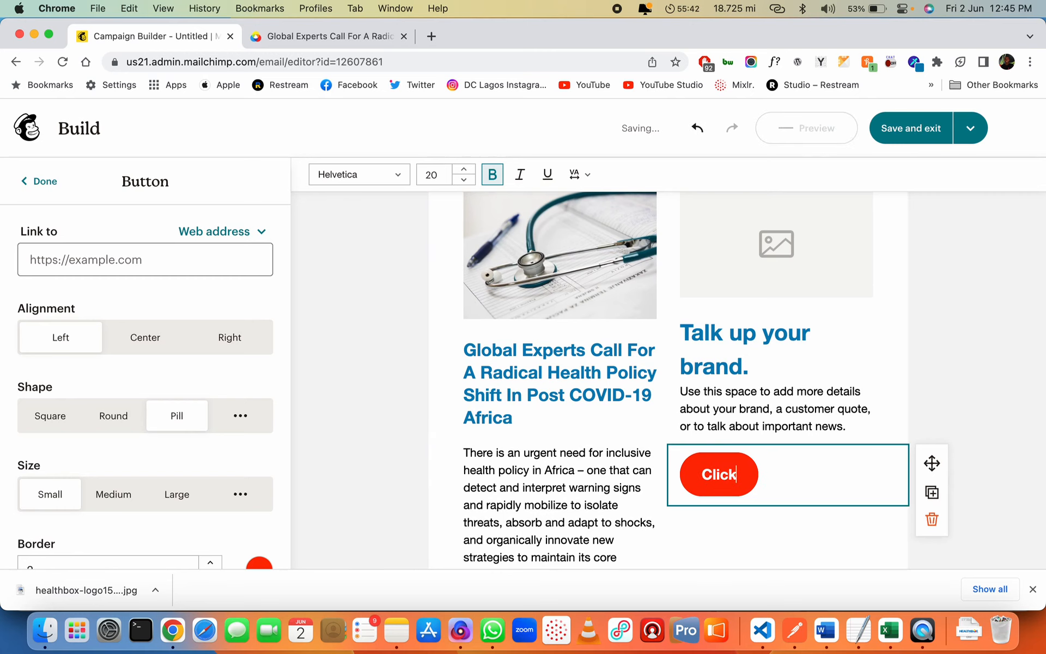
pyautogui.write(' To')
pyautogui.scroll(-3, 878, 474)
pyautogui.write('R')
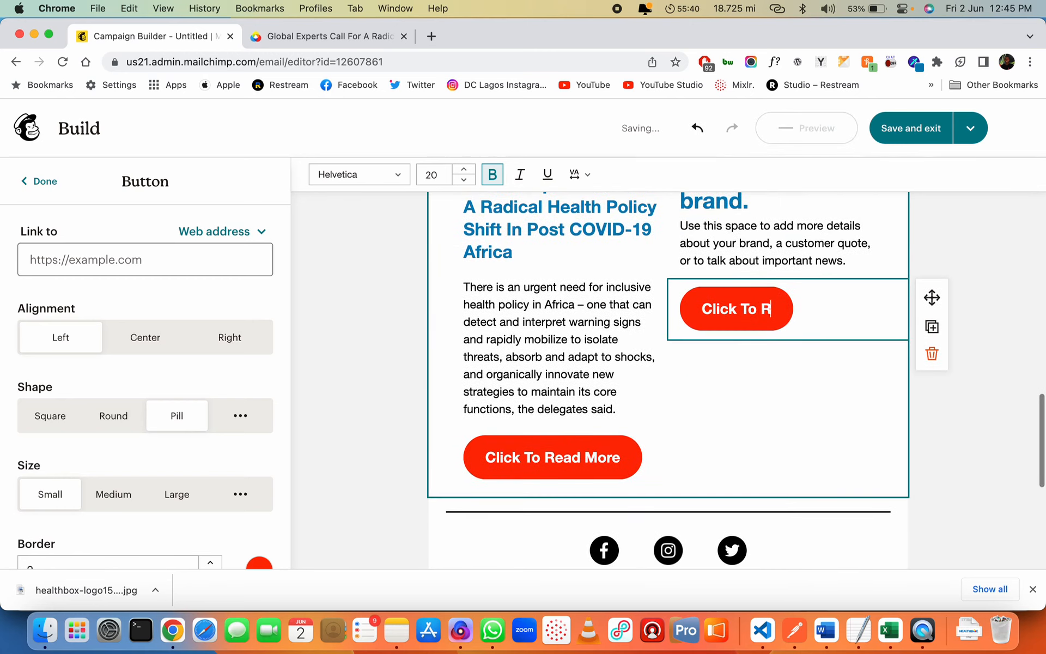
pyautogui.write('ead More')
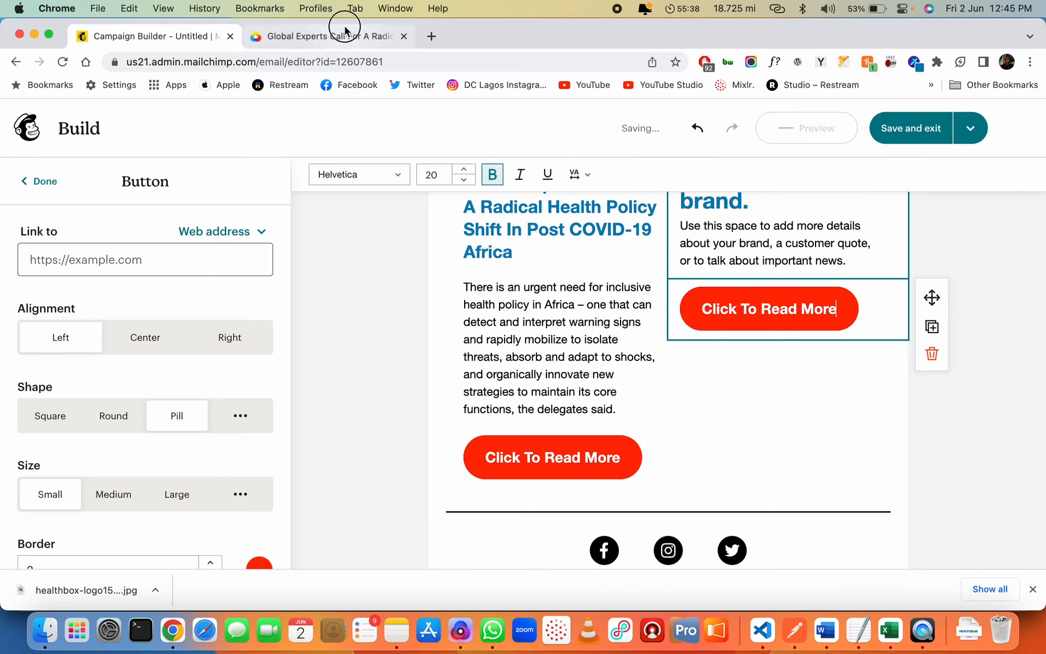
pyautogui.click(345, 28)
# Link the right-column button to the sickle cell press release page URL
pyautogui.press('Return')
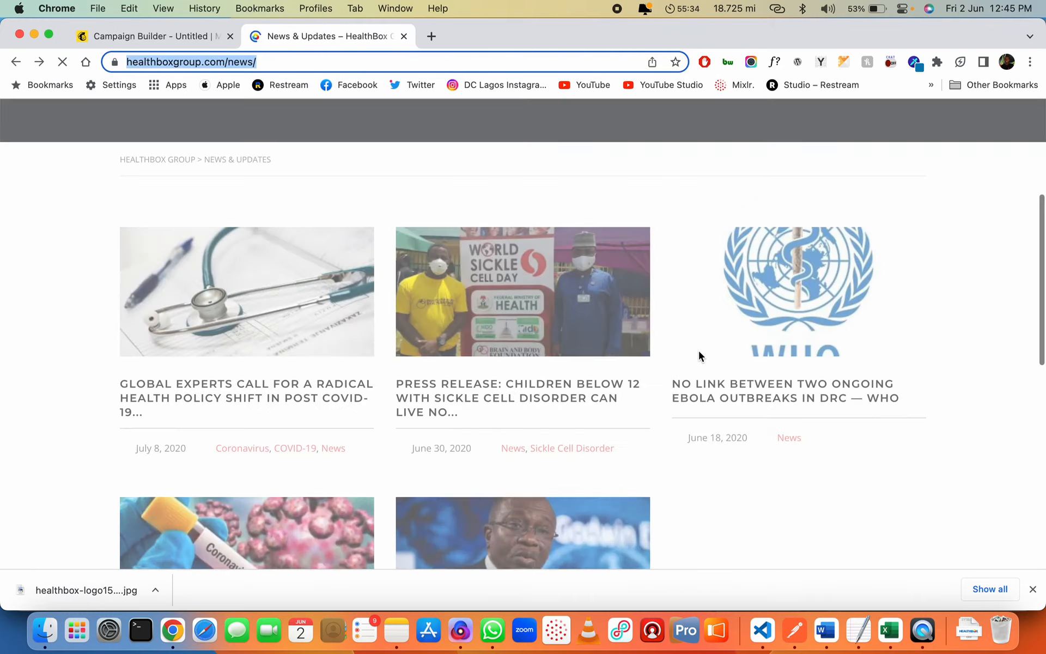
pyautogui.click(539, 337)
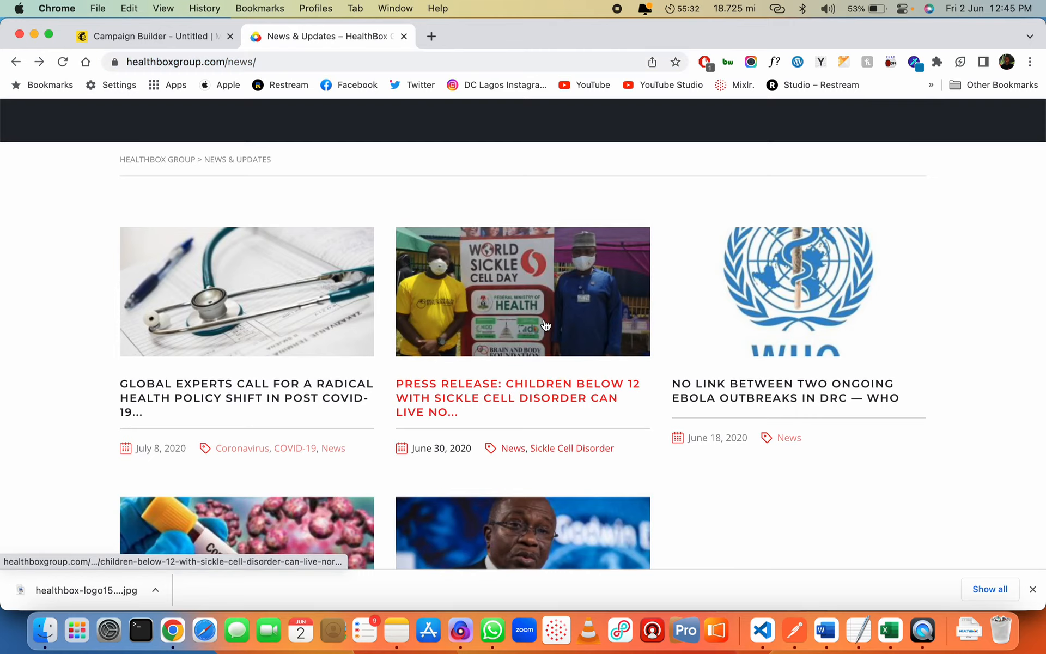
pyautogui.click(408, 63)
pyautogui.press('super+c')
pyautogui.click(188, 34)
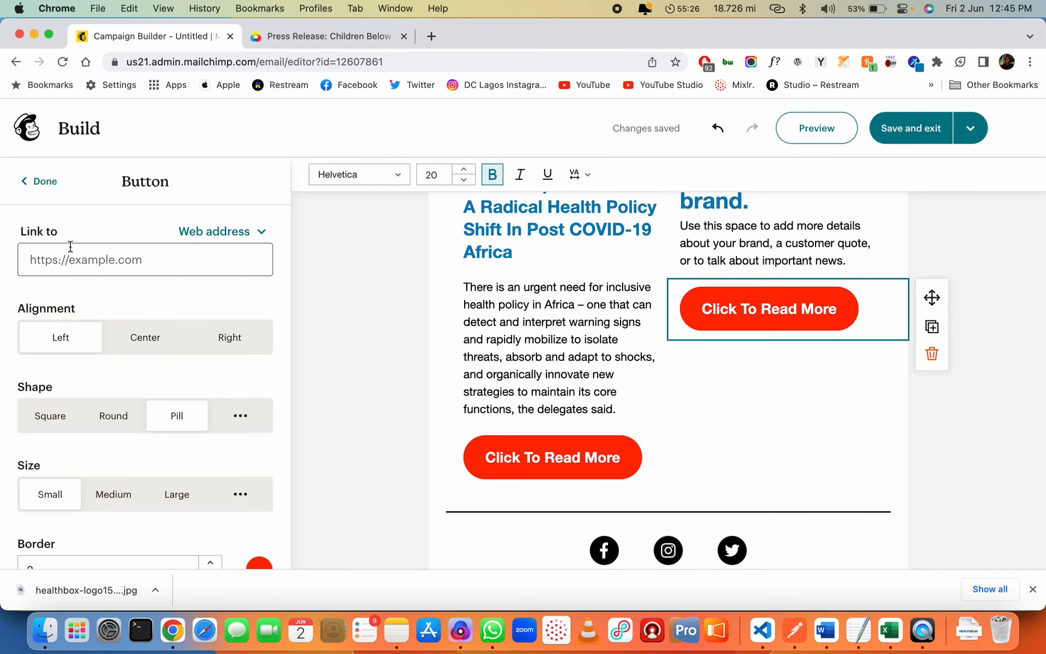
pyautogui.click(73, 248)
pyautogui.press('super+v')
# Copy the sickle cell press release headline and select the Talk up your brand heading
pyautogui.scroll(2, 731, 350)
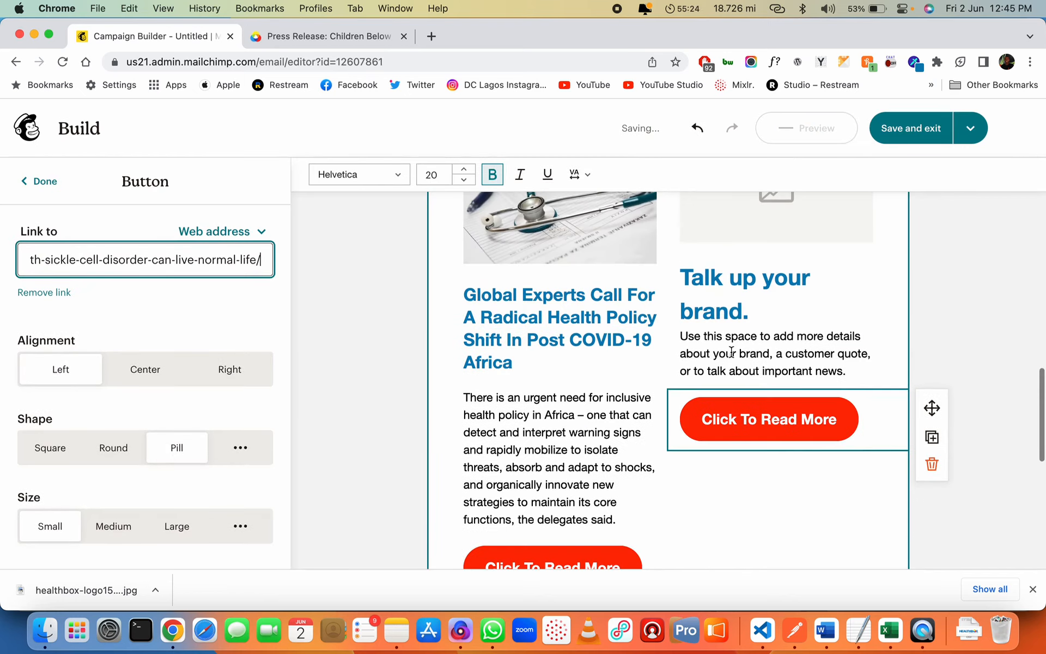
pyautogui.click(336, 36)
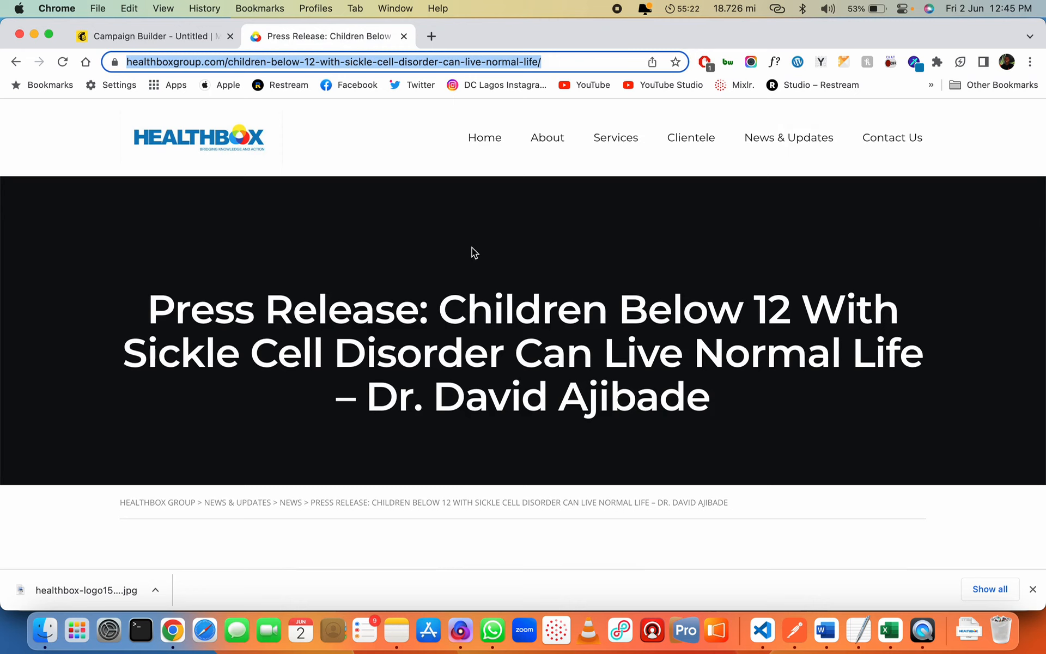
pyautogui.tripleClick(496, 369)
pyautogui.press('super+c')
pyautogui.click(418, 62)
pyautogui.press('super+x')
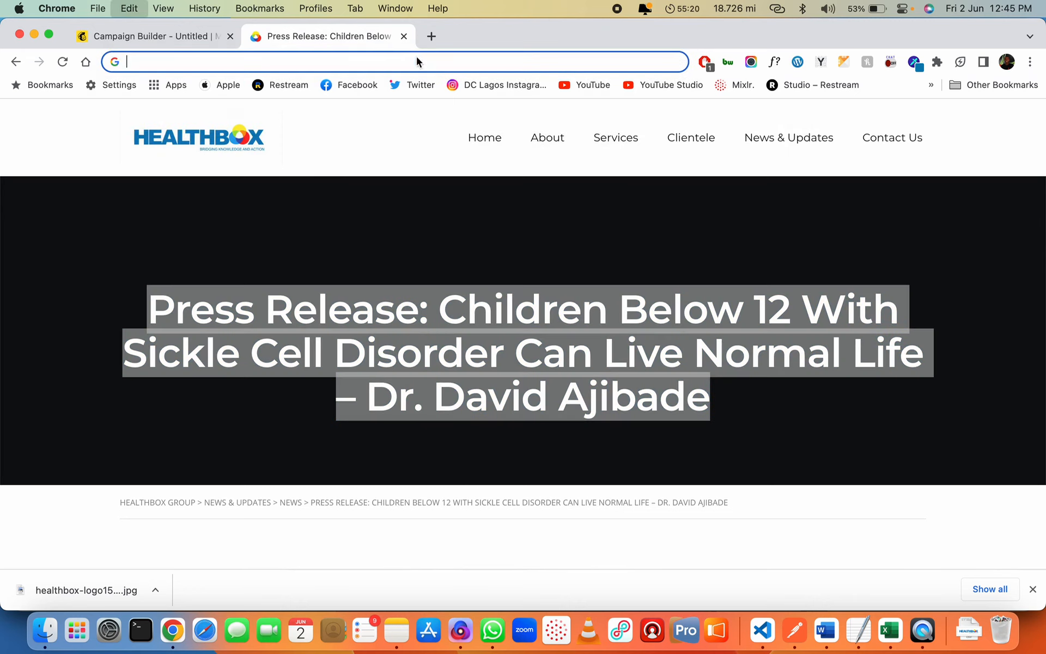
pyautogui.click(154, 42)
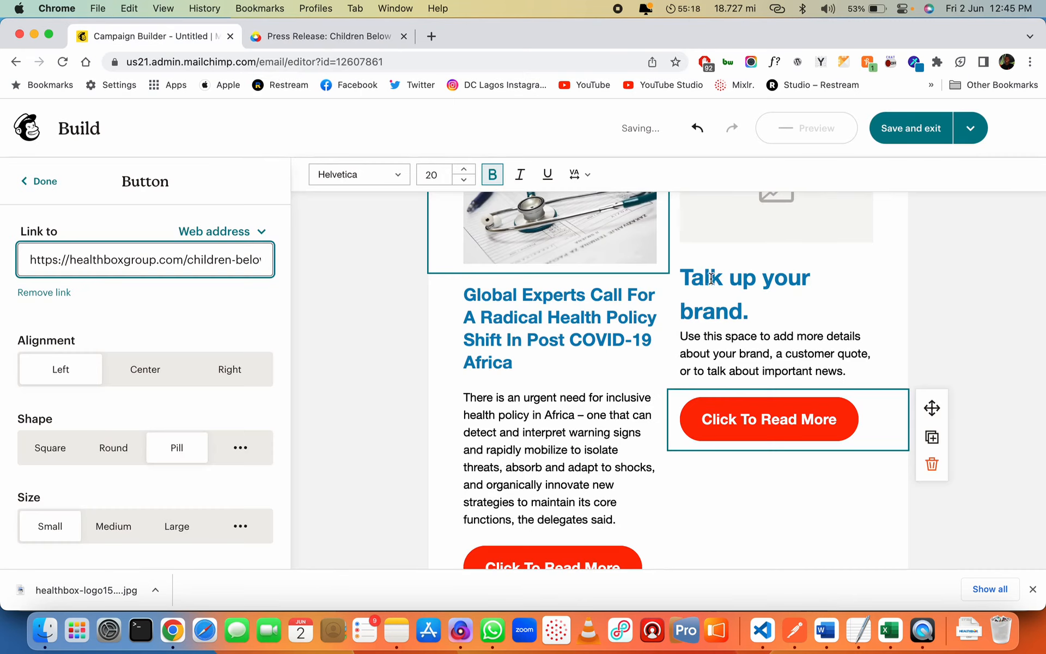
pyautogui.click(675, 299)
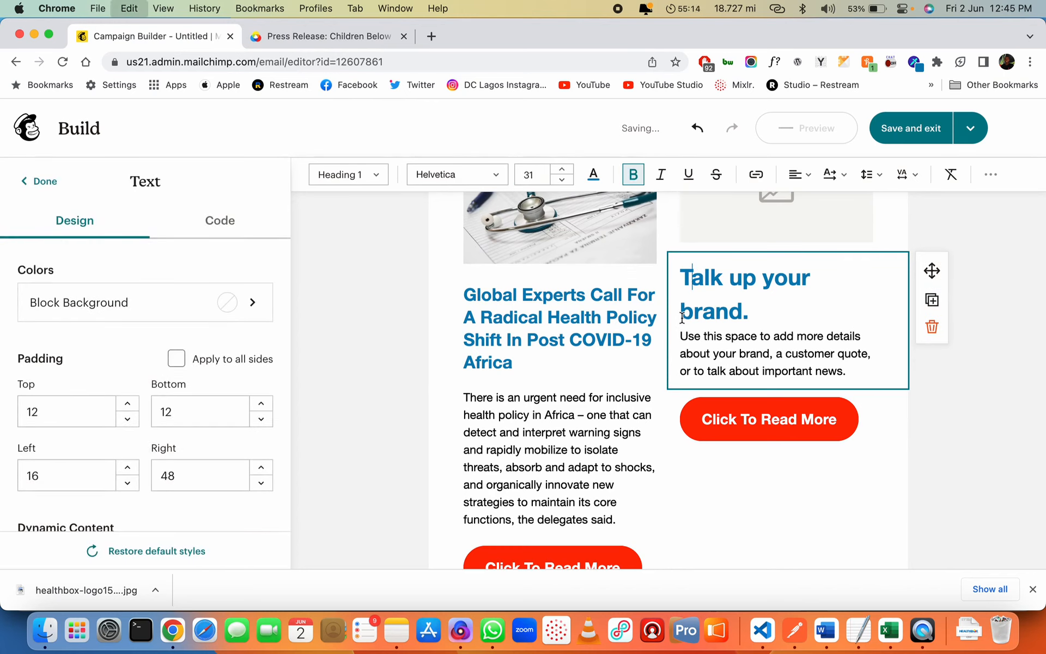
# Replace the right-column heading with the pasted press release title, removing leftover text
pyautogui.press('super+v')
pyautogui.hotkey('shift', 'Down')
pyautogui.press('BackSpace')
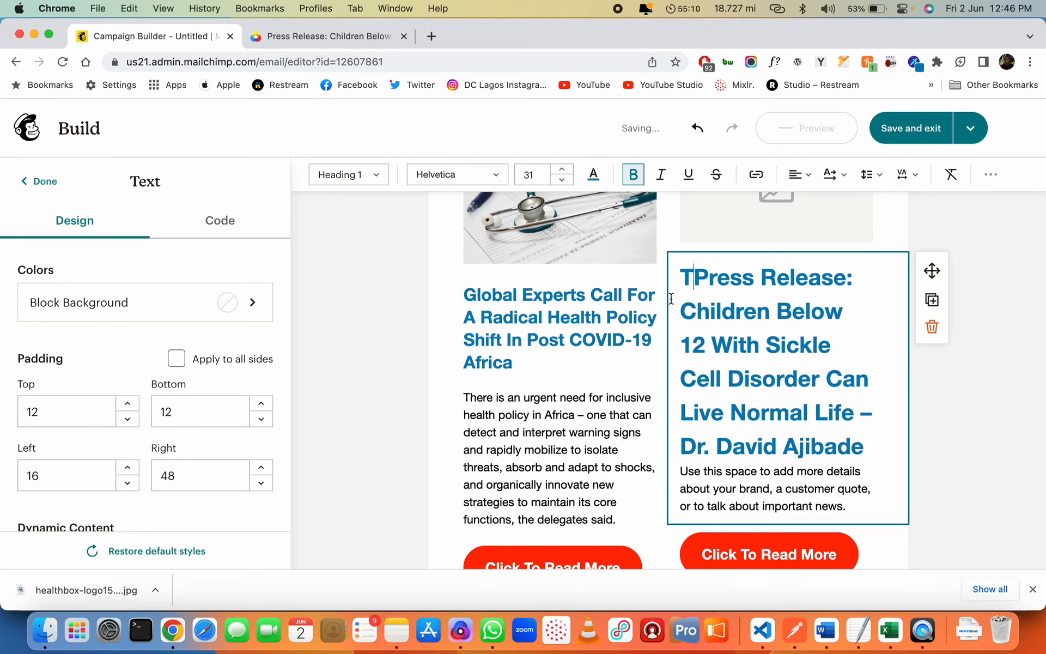
pyautogui.press('BackSpace')
# Set the press release heading to font size 24 with single line spacing
pyautogui.click(582, 325)
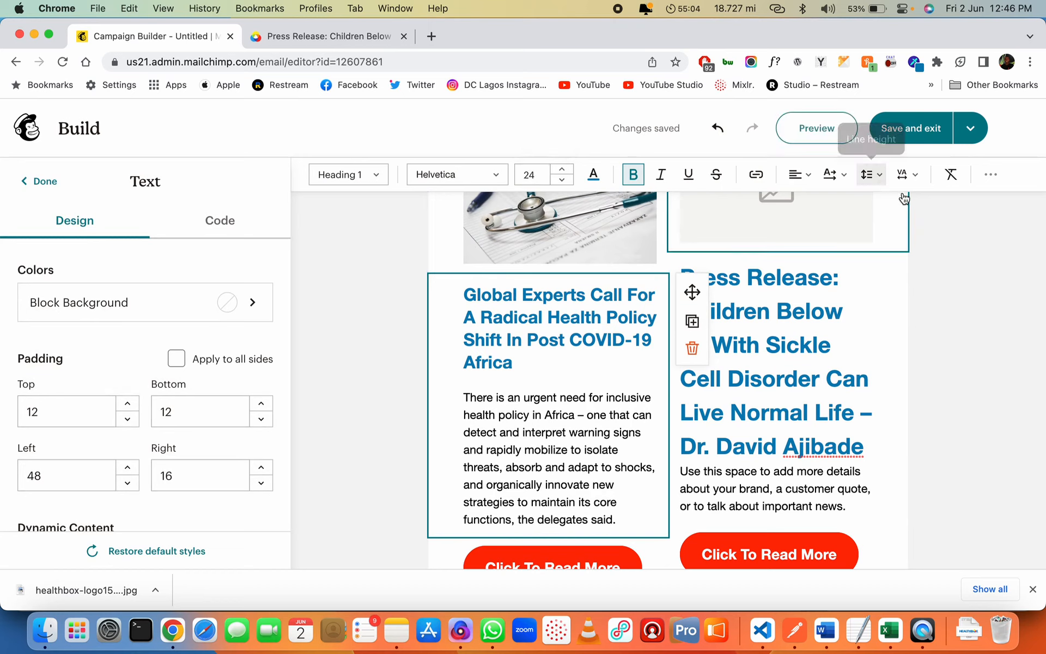
pyautogui.click(871, 174)
pyautogui.click(868, 457)
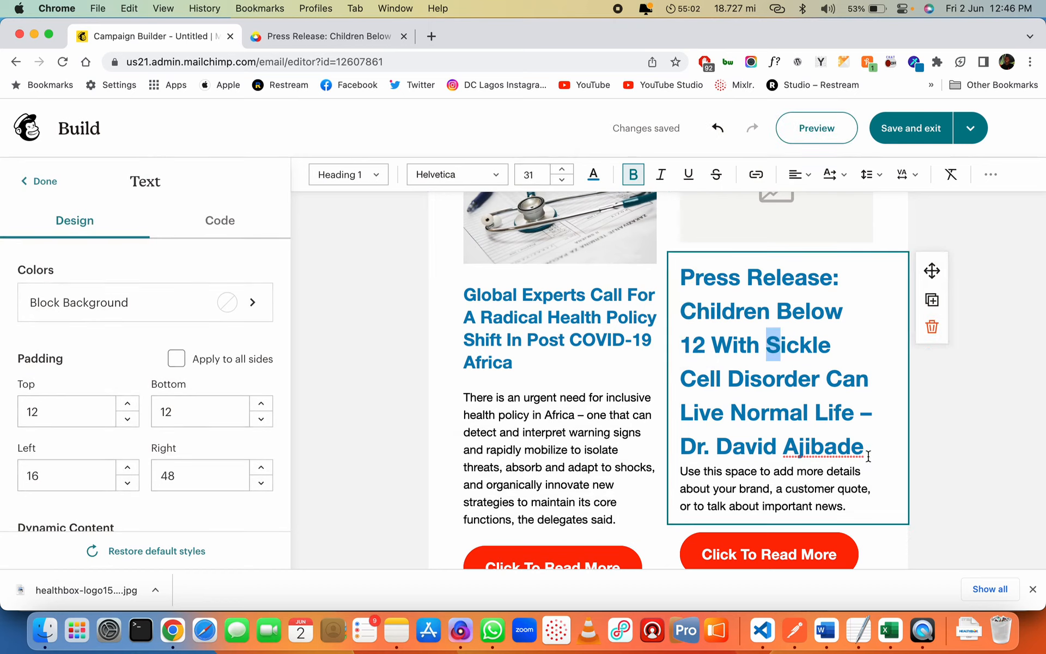
pyautogui.scroll(2, 845, 367)
pyautogui.click(845, 368)
pyautogui.scroll(3, 845, 367)
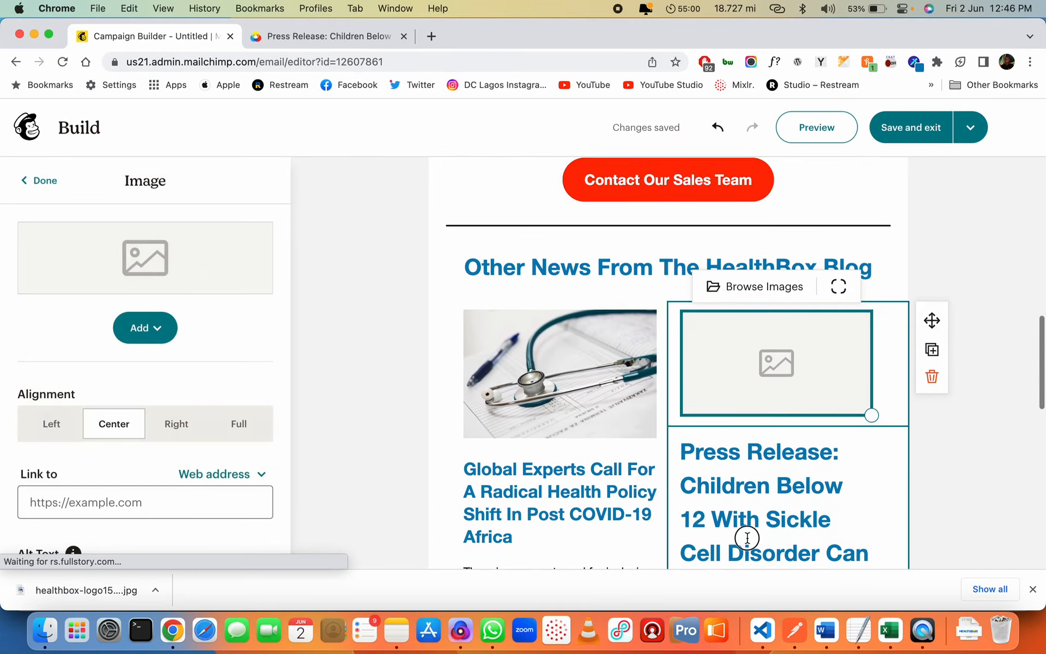
pyautogui.click(682, 452)
pyautogui.scroll(-4, 683, 453)
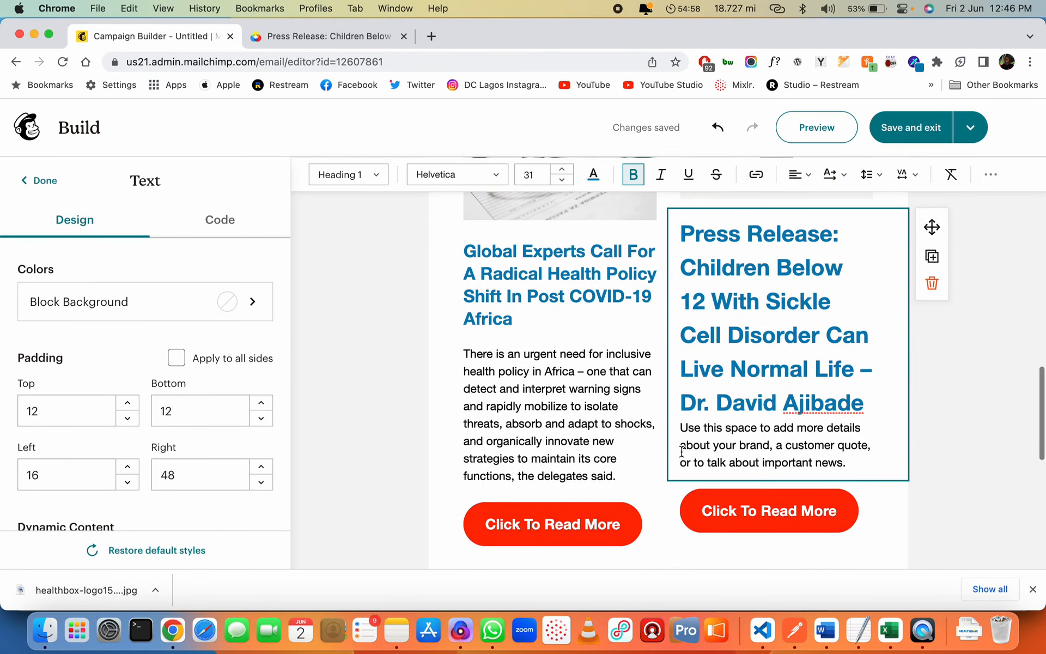
pyautogui.keyDown('shift'); pyautogui.click(859, 404); pyautogui.keyUp('shift')
pyautogui.click(562, 180)
pyautogui.click(562, 180)
pyautogui.click(562, 179)
pyautogui.click(562, 180)
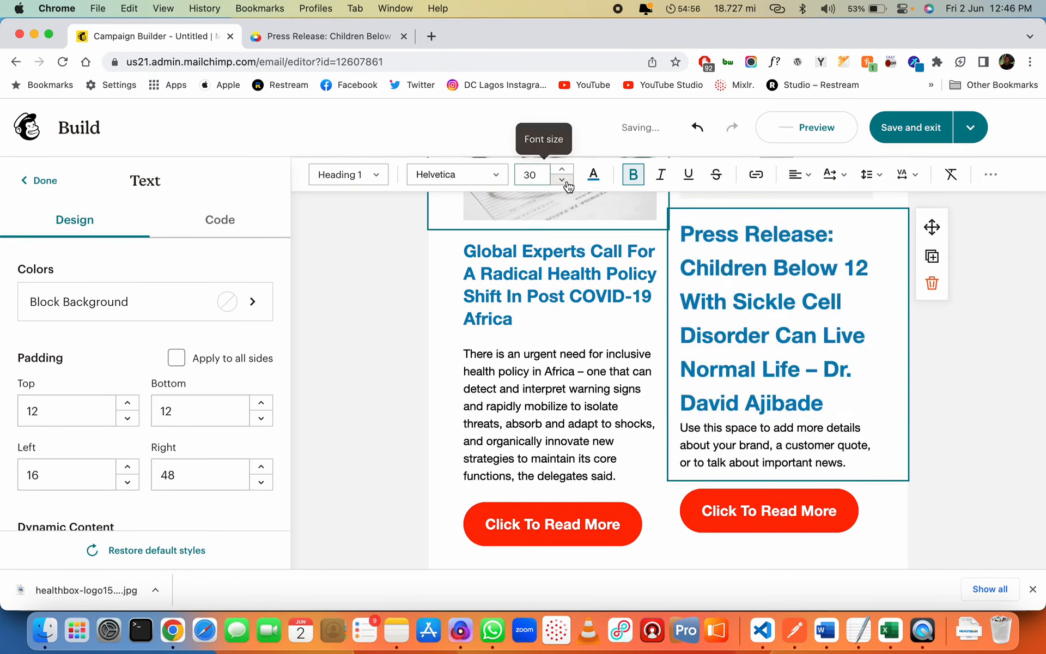
pyautogui.click(561, 180)
pyautogui.click(562, 180)
pyautogui.click(562, 179)
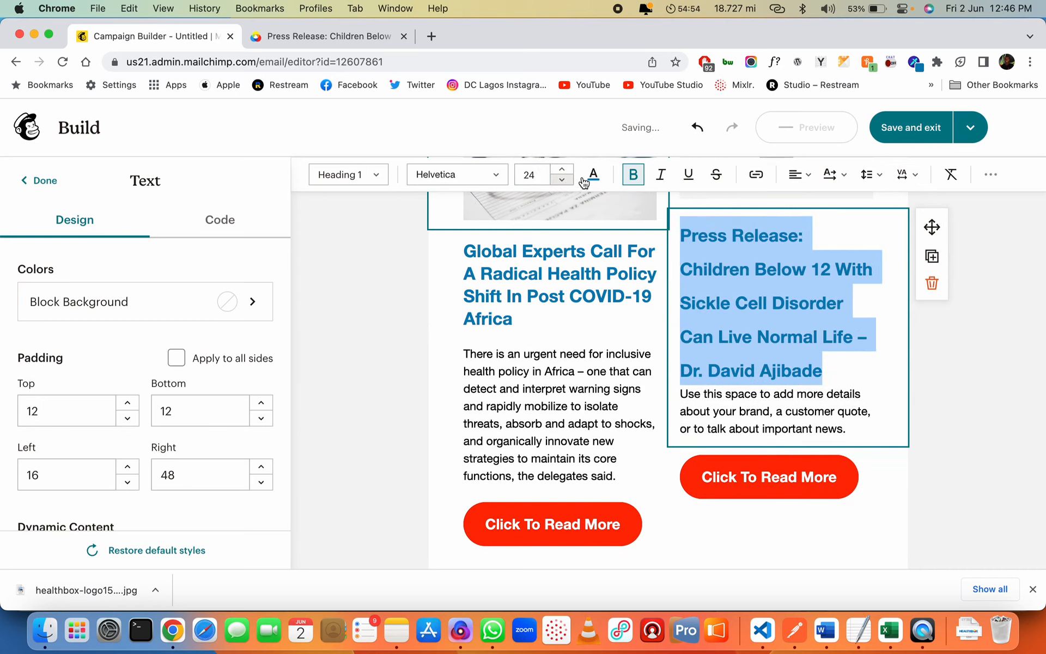
pyautogui.click(870, 177)
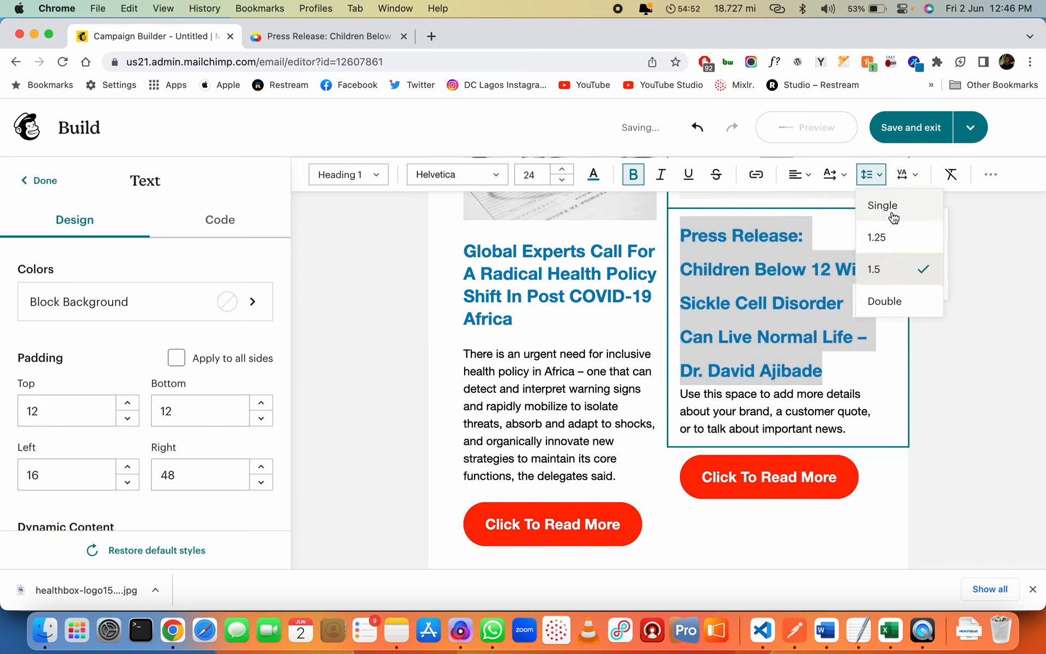
pyautogui.click(834, 322)
# Select the placeholder paragraph below the right-column heading
pyautogui.click(681, 337)
pyautogui.press('Return')
pyautogui.hotkey('shift', 'Down')
pyautogui.hotkey('shift', 'Down')
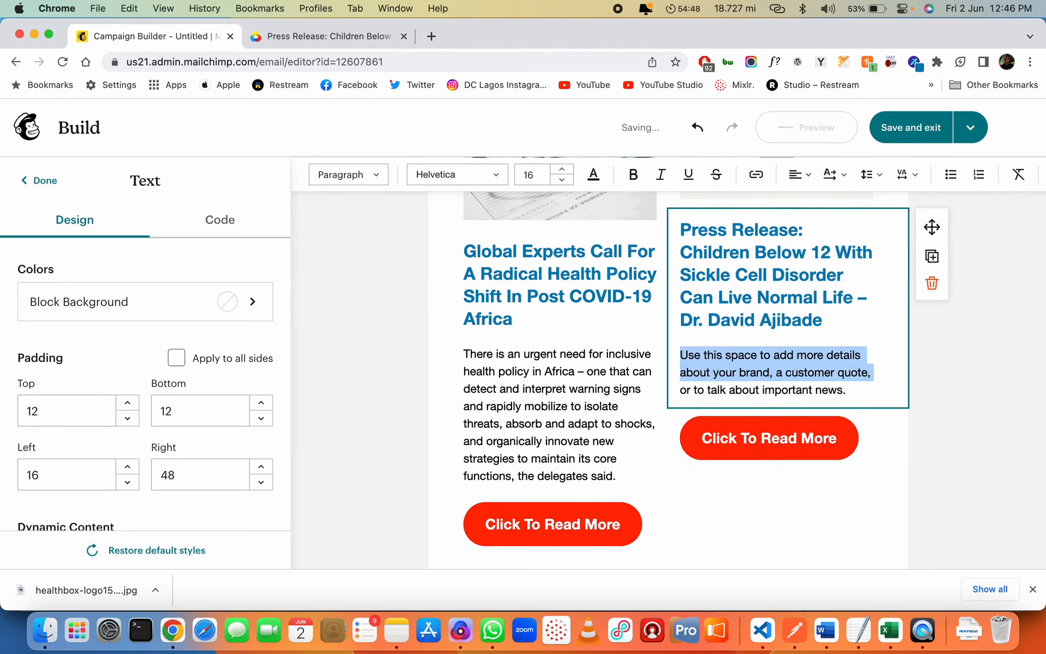
pyautogui.hotkey('shift', 'Down')
# Paste the press release's opening sickle cell paragraph over the right card's placeholder copy
pyautogui.hotkey('ctrl', 'Tab')
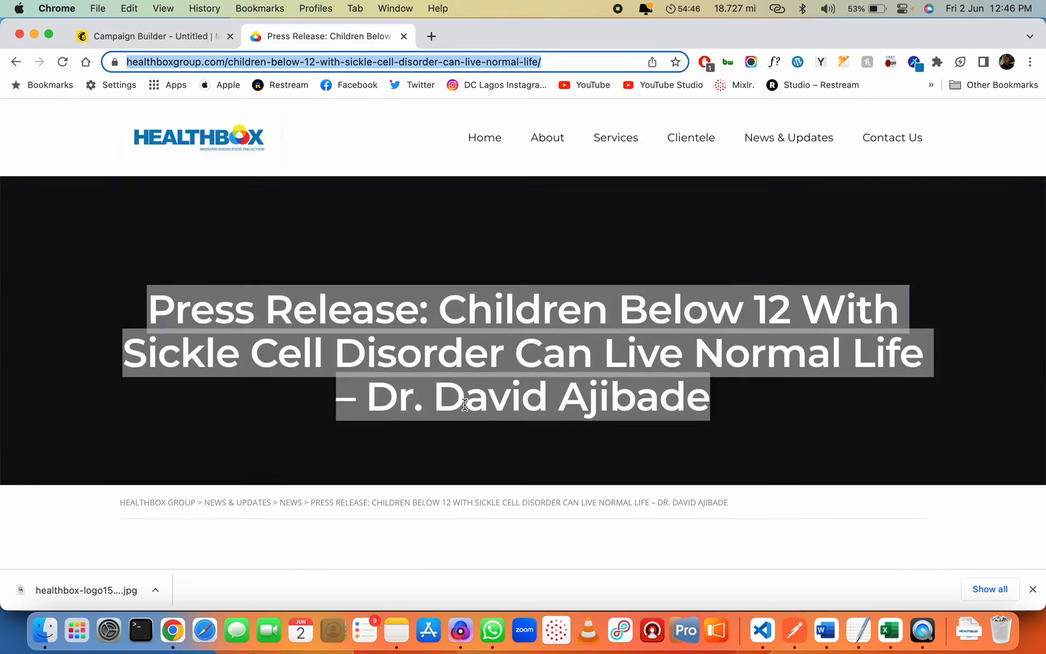
pyautogui.scroll(-10, 464, 404)
pyautogui.scroll(-3, 464, 404)
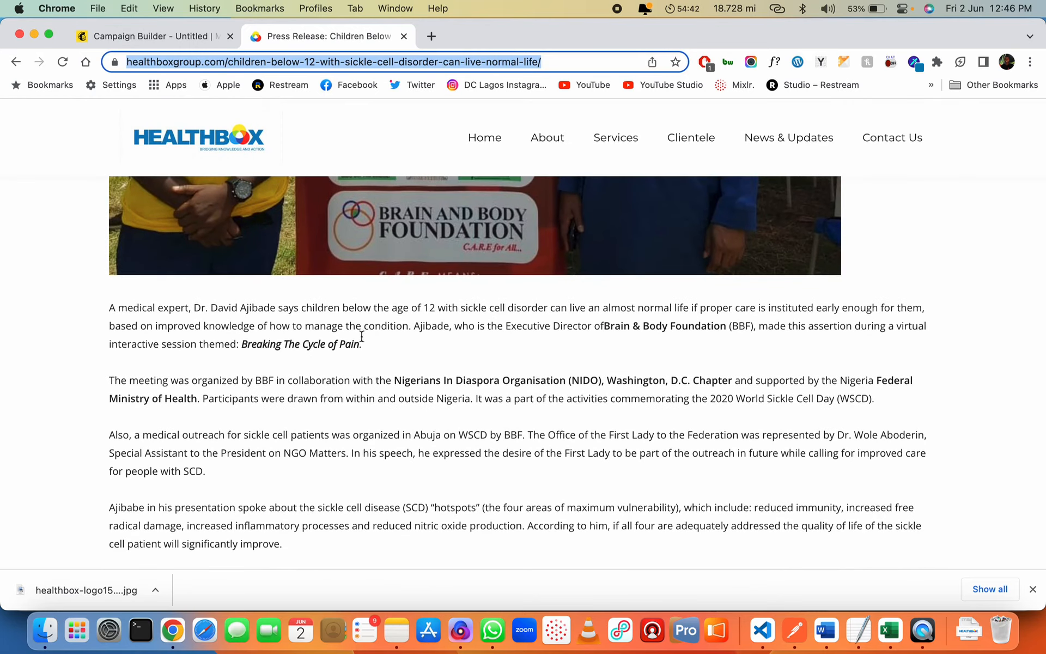
pyautogui.moveTo(371, 342); pyautogui.dragTo(107, 301)
pyautogui.press('super+c')
pyautogui.hotkey('ctrl', 'shift', 'Tab')
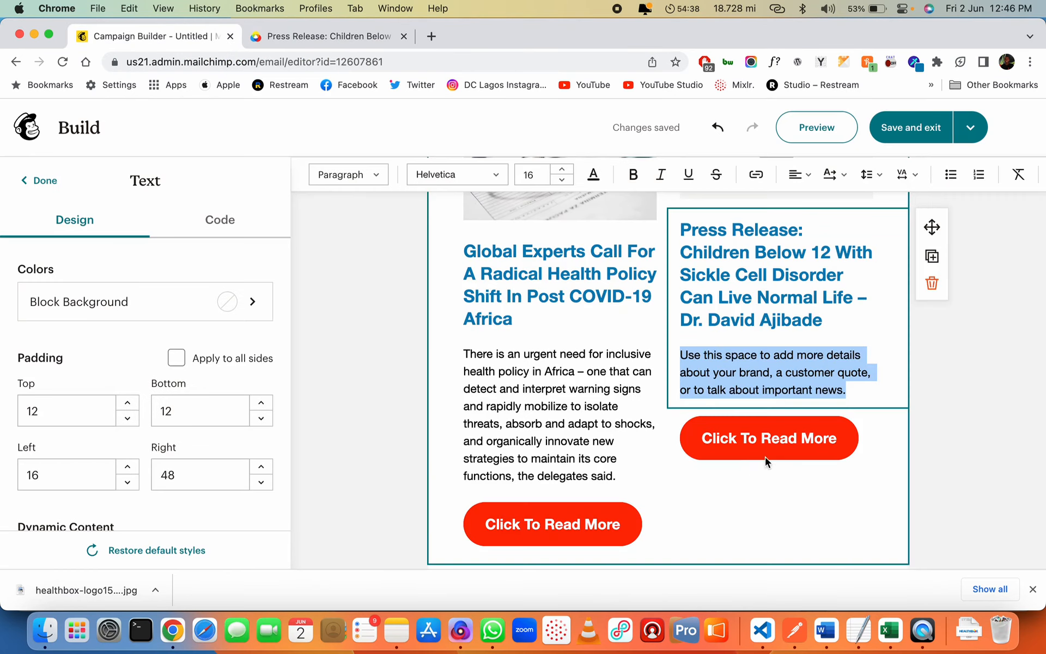
pyautogui.press('super+v')
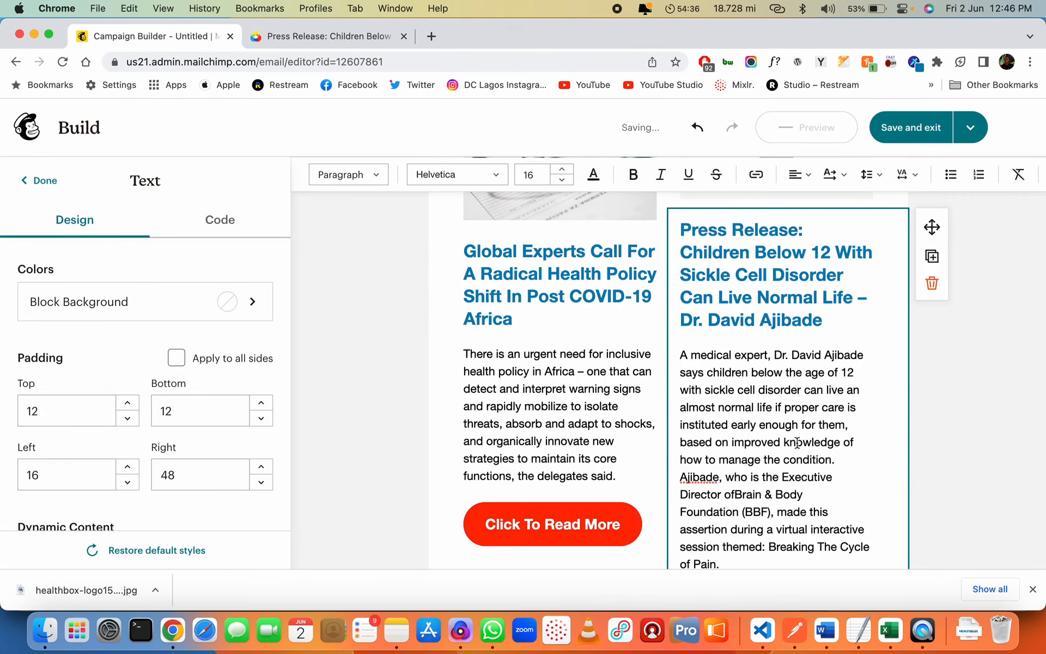
pyautogui.scroll(-2, 817, 440)
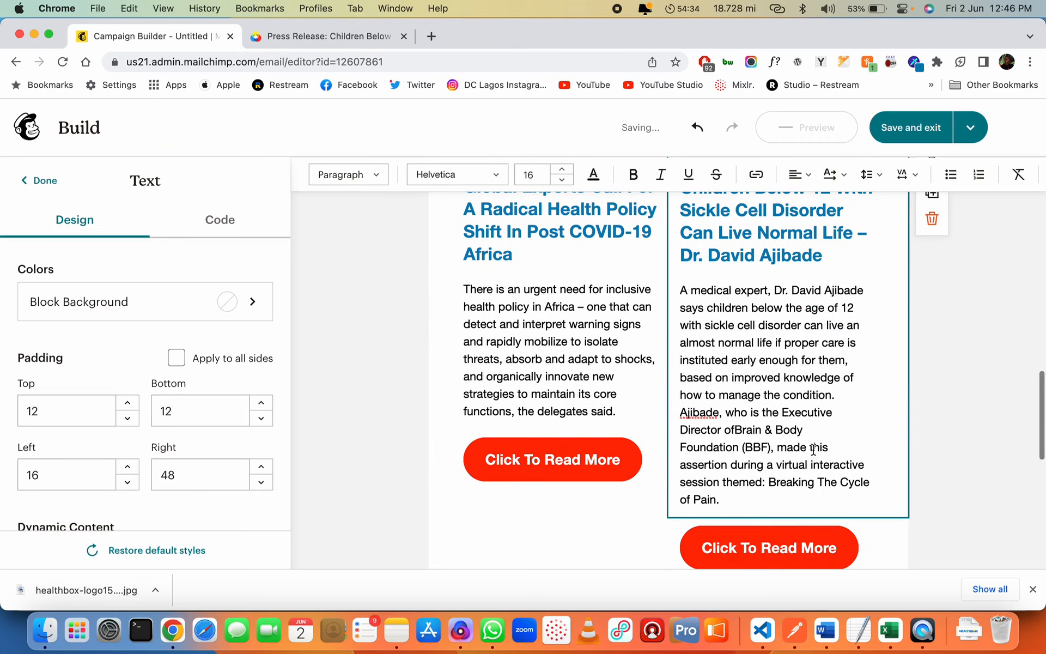
pyautogui.scroll(1, 814, 449)
# Highlight the press release sentence ending 'Breaking The Cycle of Pain.'
pyautogui.hotkey('ctrl', 'Tab')
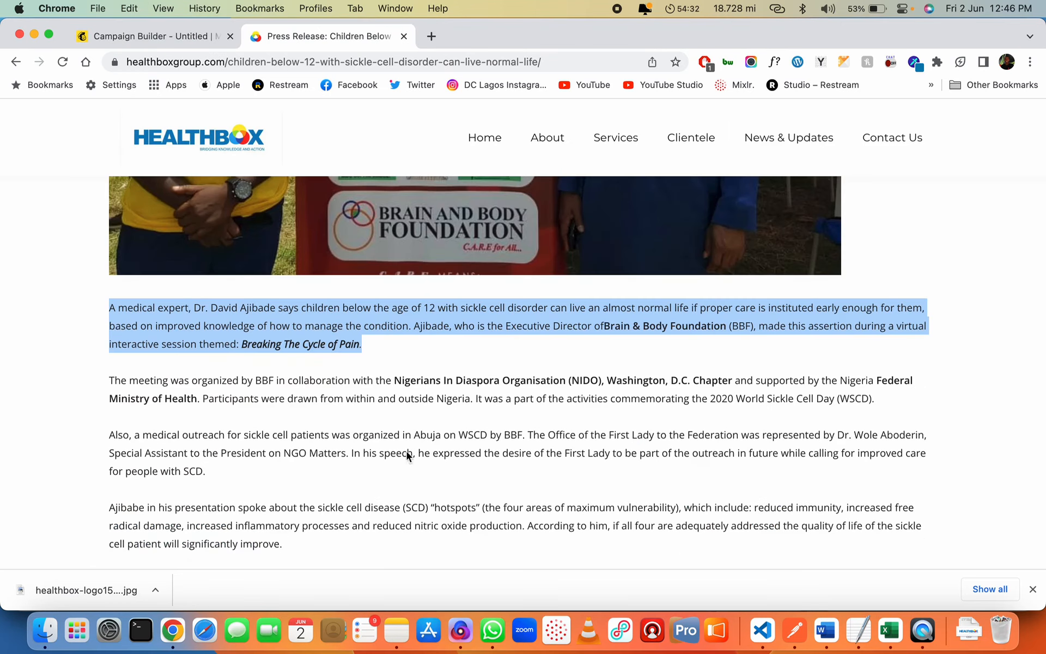
pyautogui.scroll(-1, 390, 434)
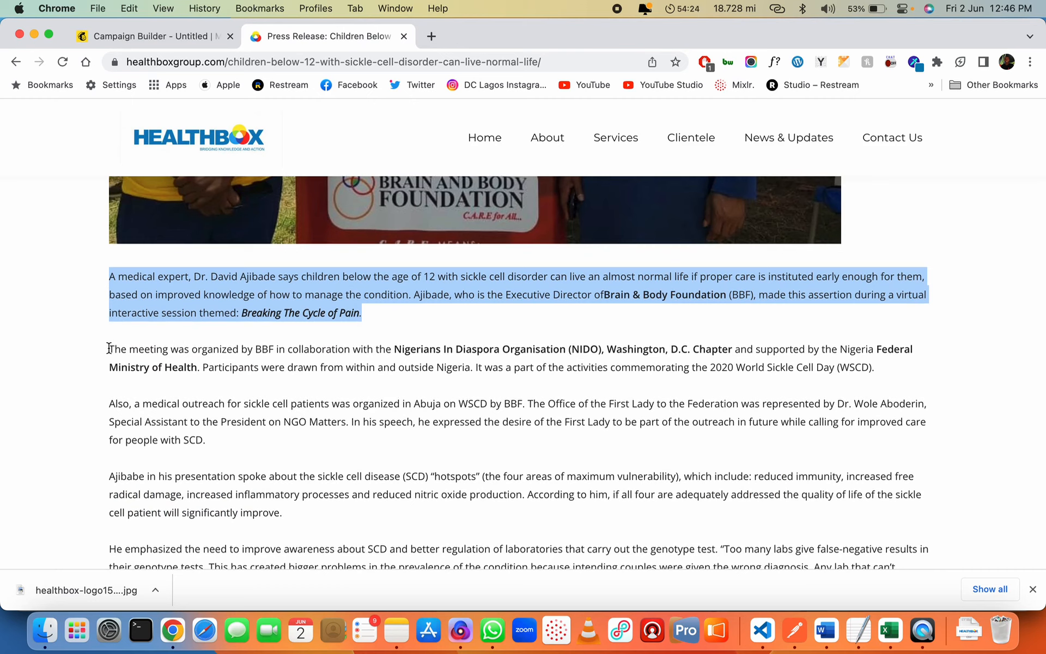
pyautogui.scroll(-10, 109, 348)
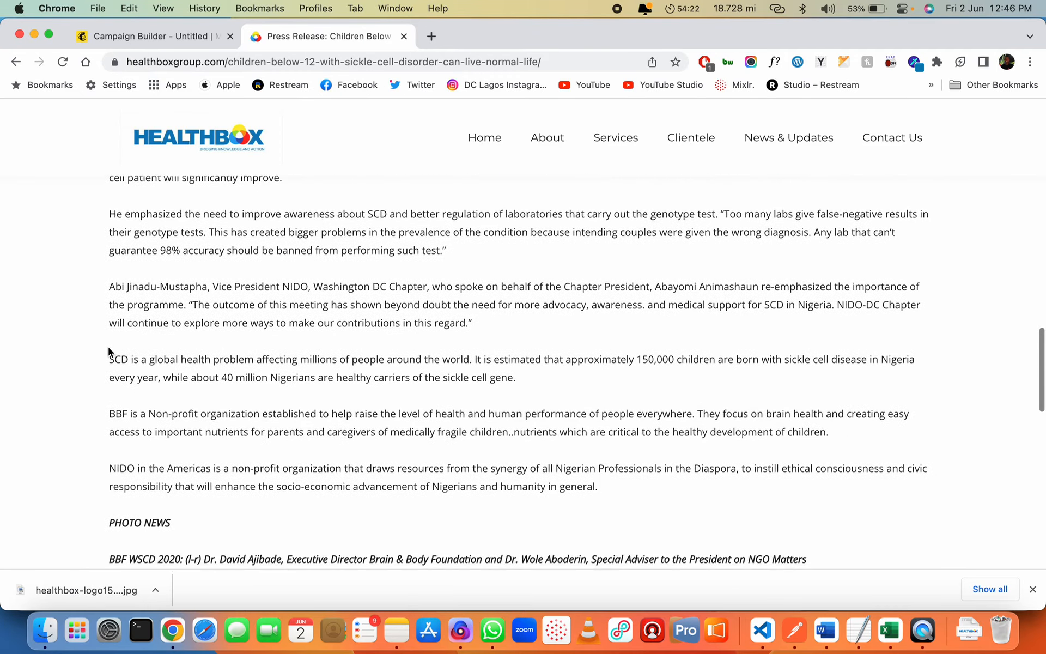
pyautogui.scroll(-2, 108, 347)
pyautogui.scroll(4, 108, 347)
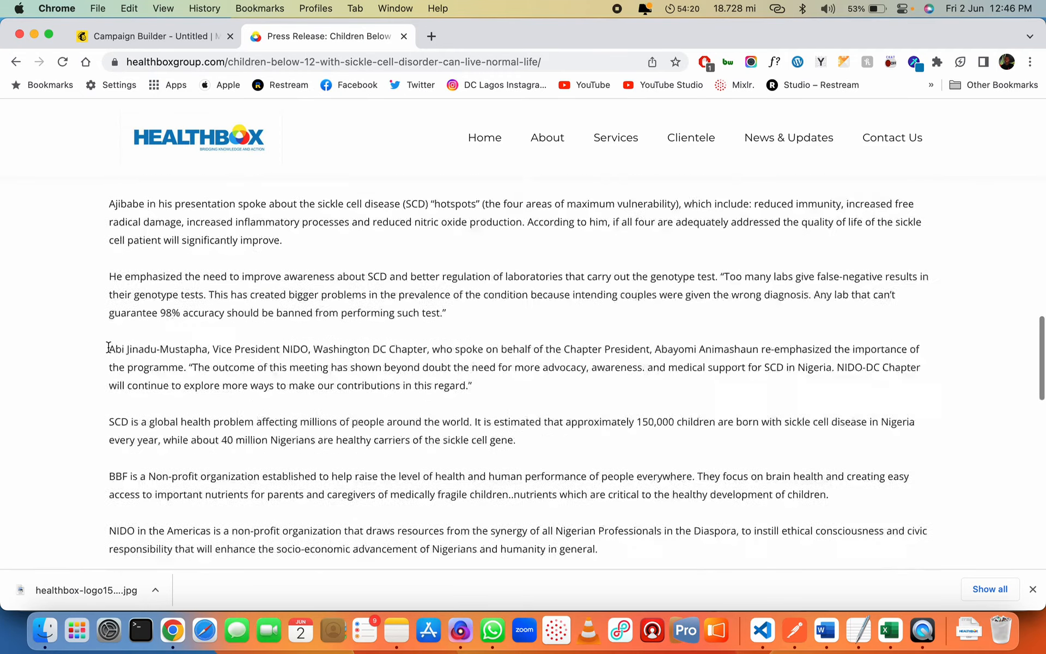
pyautogui.scroll(8, 108, 346)
pyautogui.click(356, 264)
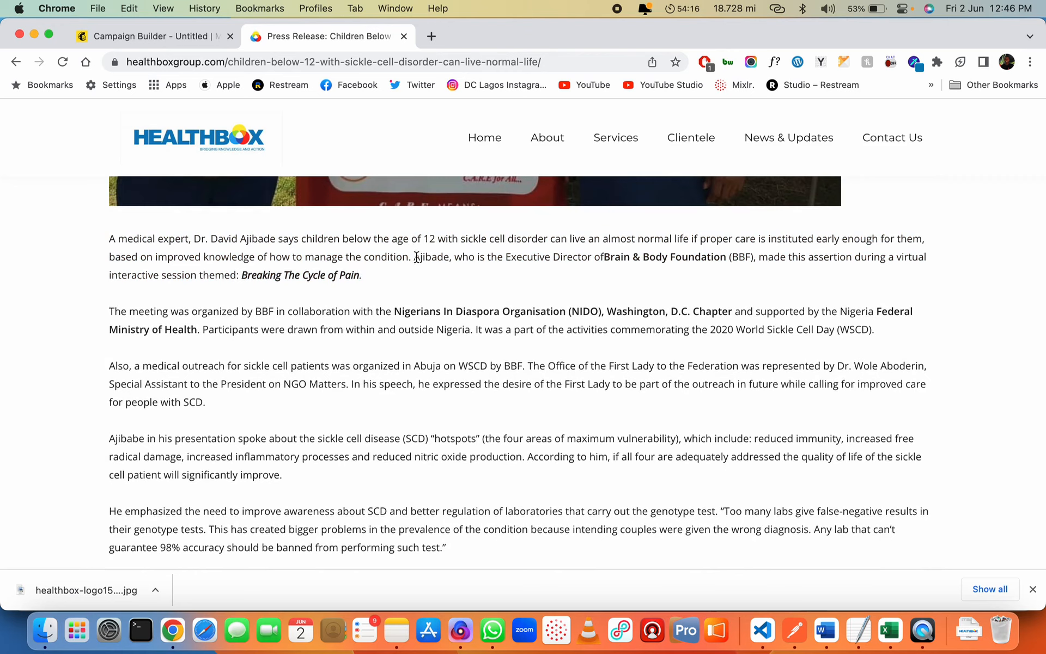
pyautogui.moveTo(416, 257); pyautogui.dragTo(416, 274)
# Trim the right card's body text to the 'Breaking The Cycle of Pain' session sentence
pyautogui.press('super+alt+Left')
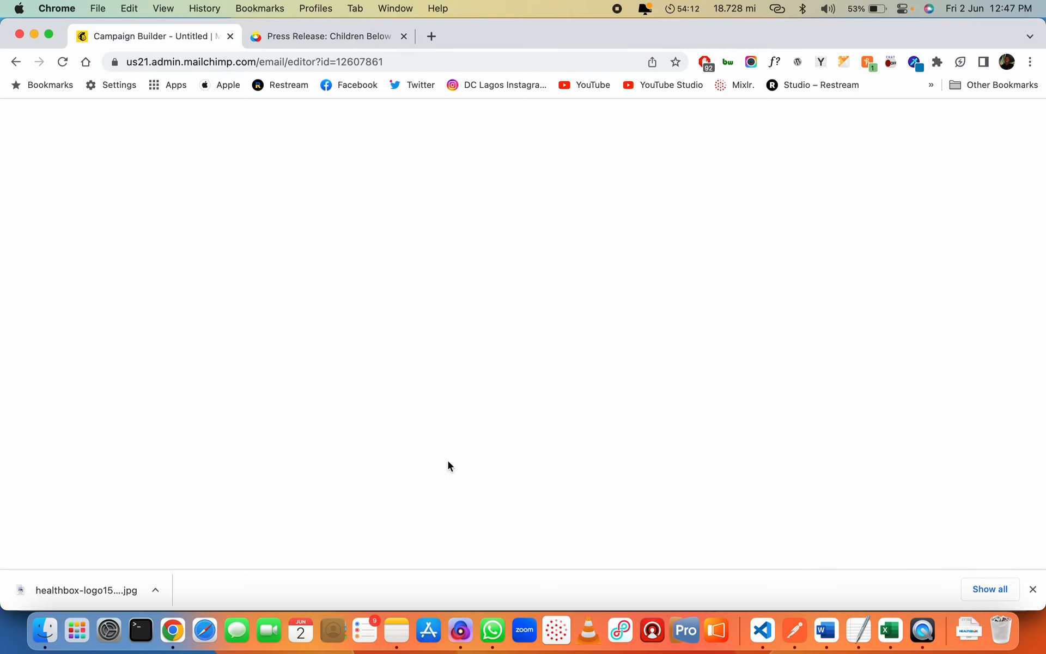
pyautogui.press('super+v')
pyautogui.press('super+a')
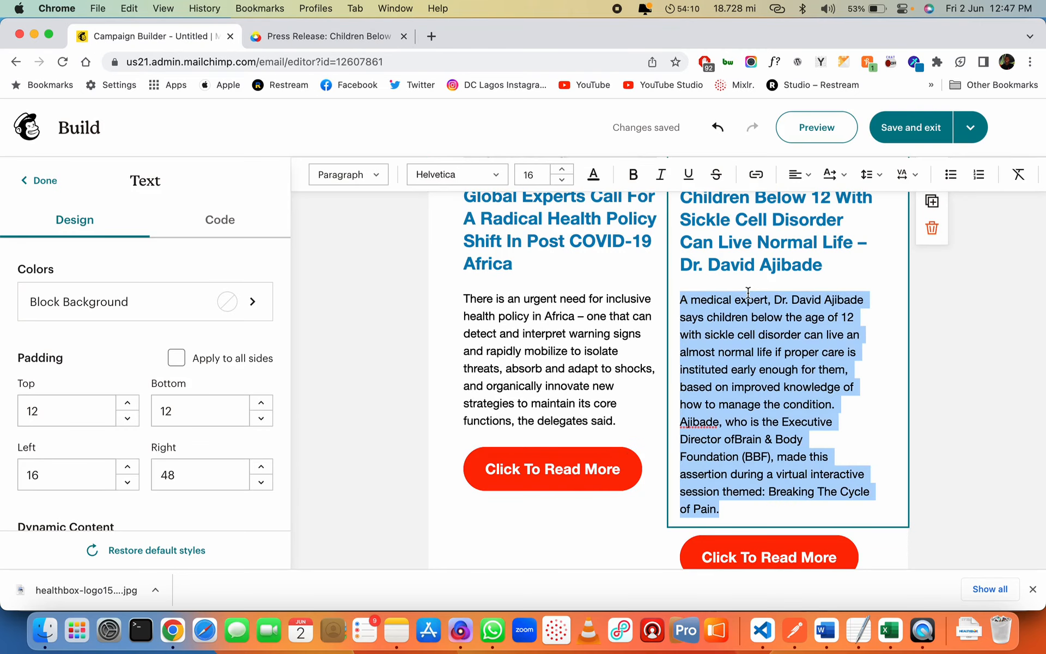
pyautogui.press('super+v')
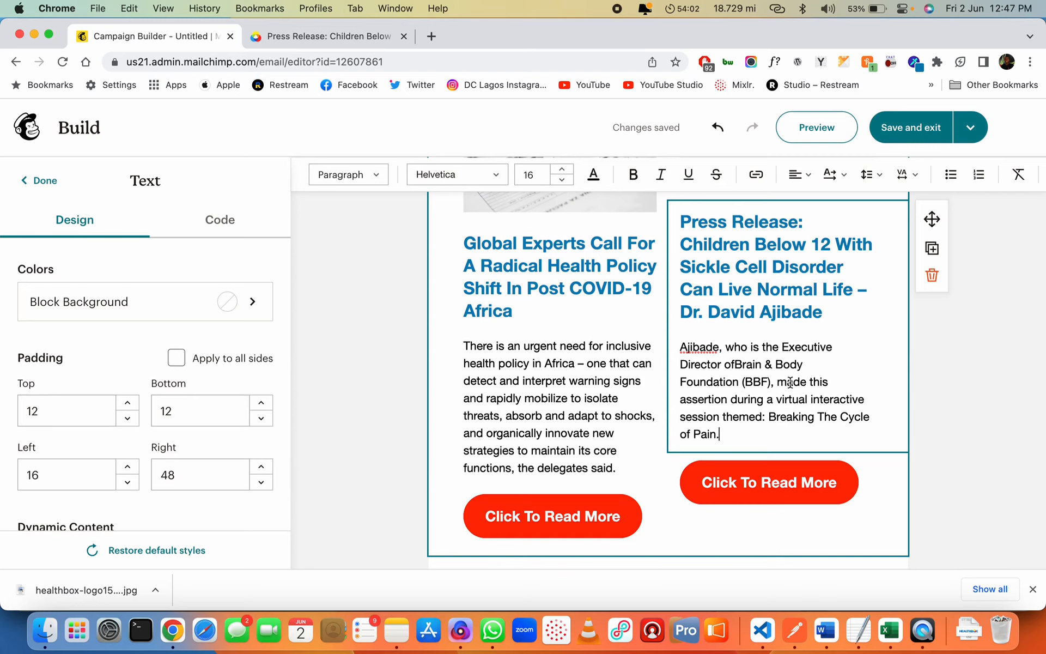
pyautogui.scroll(5, 790, 382)
# Select the right card's empty image placeholder and copy the World Sickle Cell Day photo's address from the press release page
pyautogui.click(773, 313)
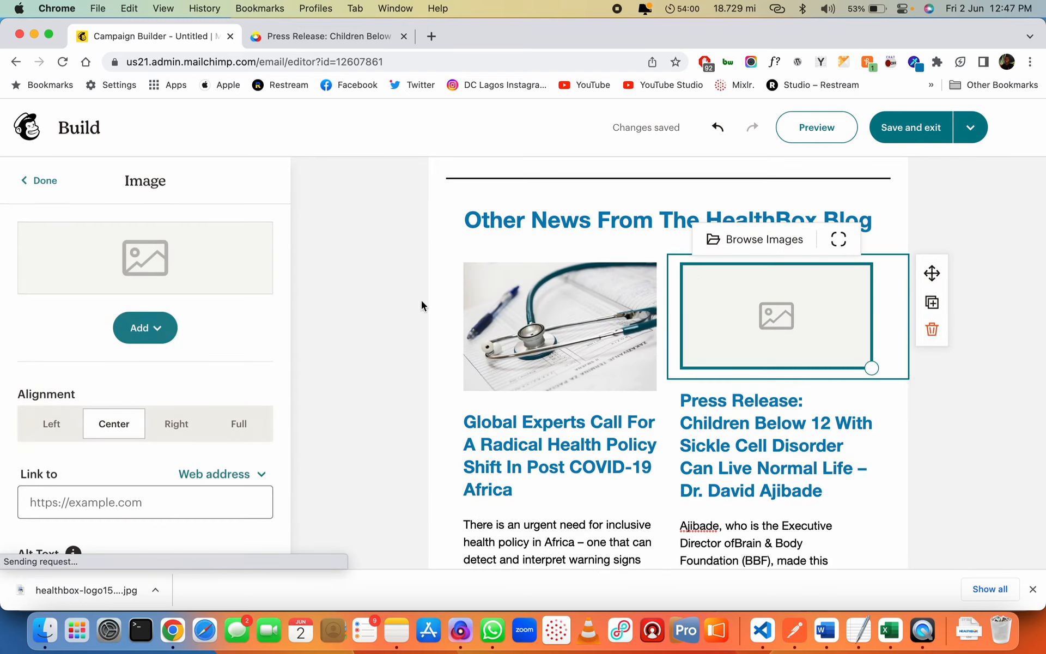
pyautogui.click(146, 327)
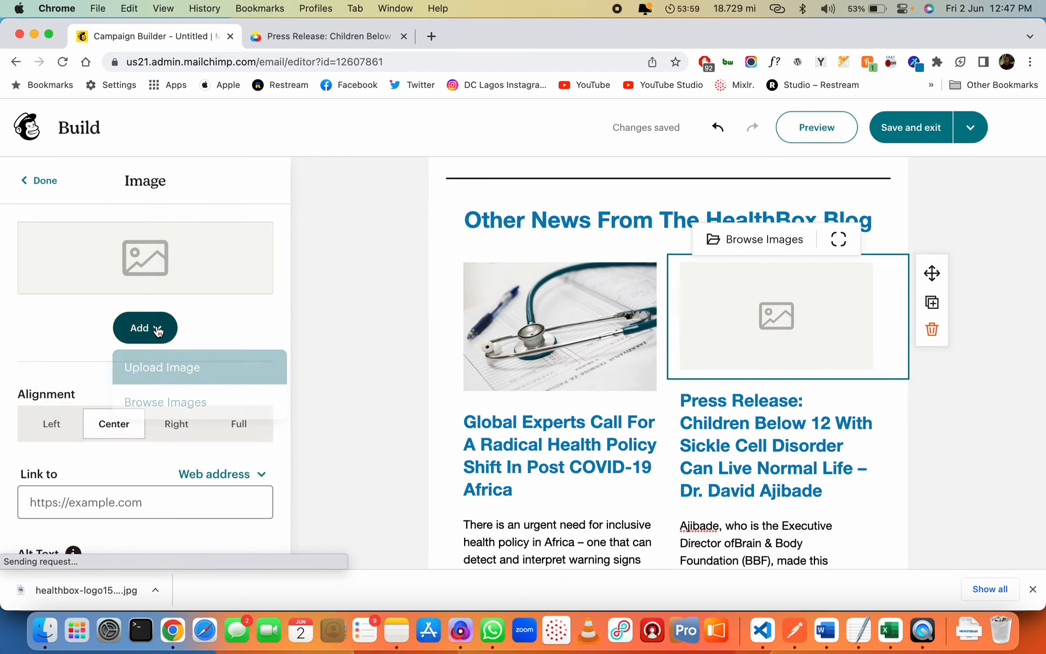
pyautogui.click(177, 408)
pyautogui.hotkey('ctrl', 'Tab')
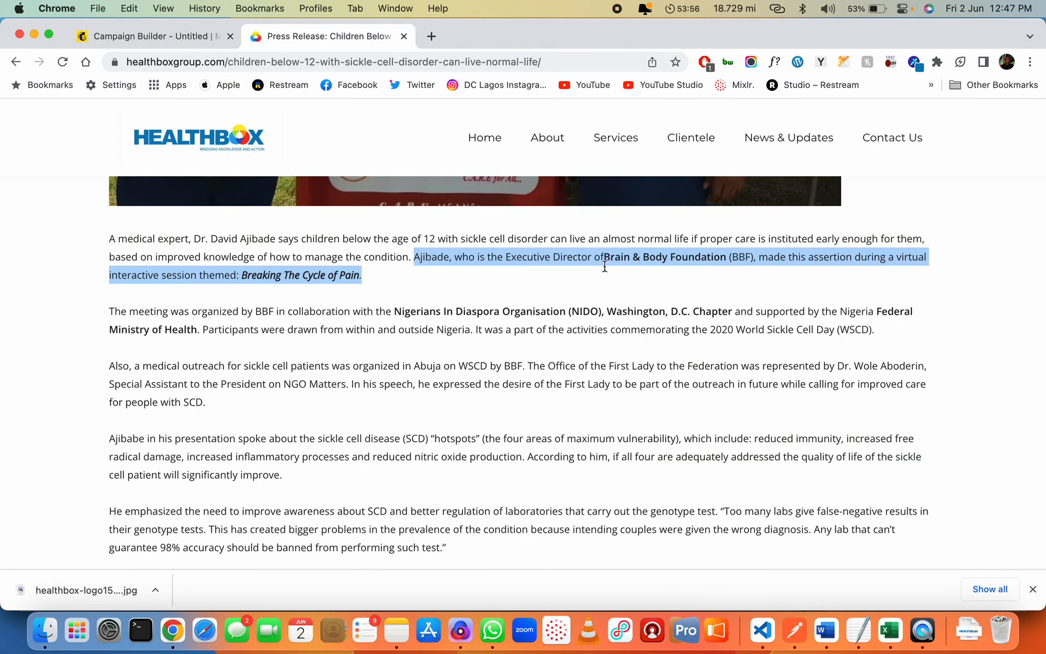
pyautogui.scroll(5, 656, 244)
pyautogui.rightClick(560, 294)
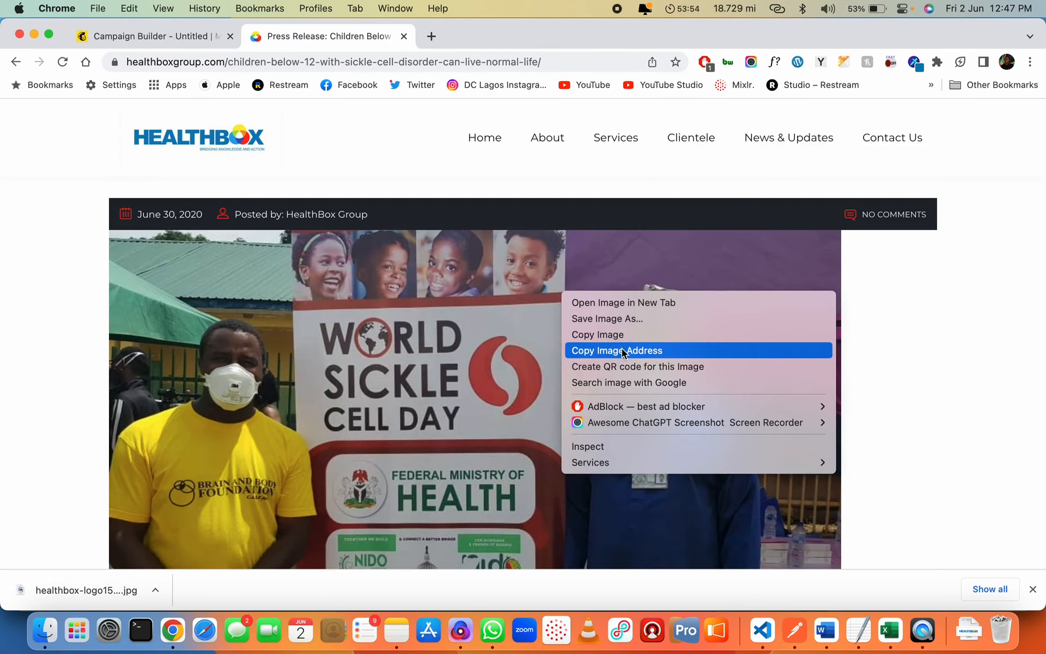
pyautogui.click(624, 351)
pyautogui.hotkey('ctrl', 'shift', 'Tab')
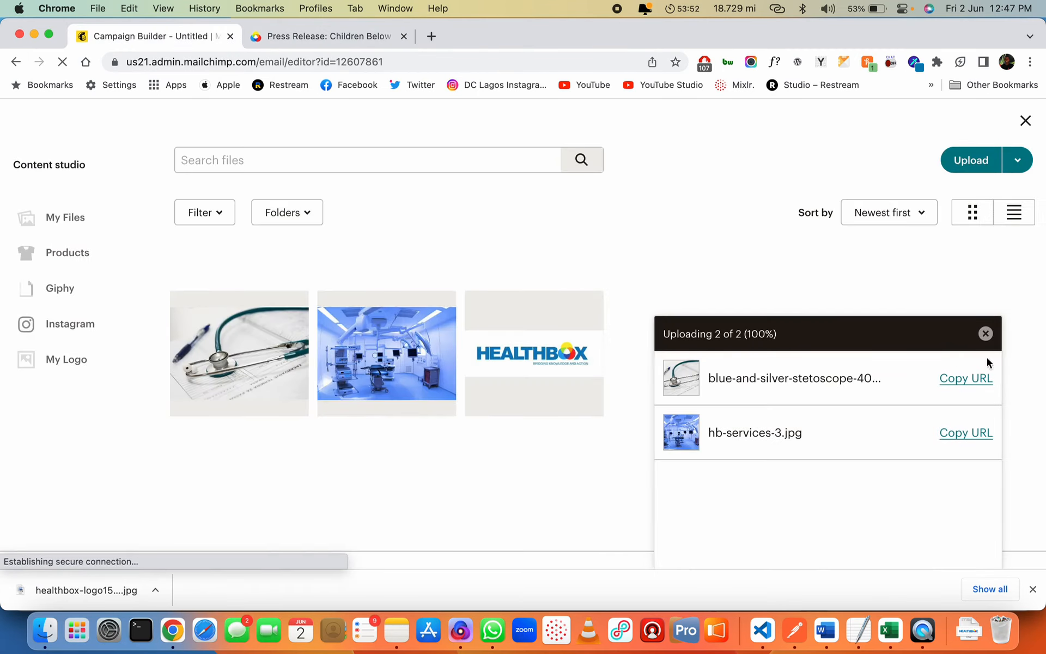
# Import the photo from its URL with the -1008x630 suffix removed, then shrink it in the card
pyautogui.click(1018, 160)
pyautogui.click(945, 197)
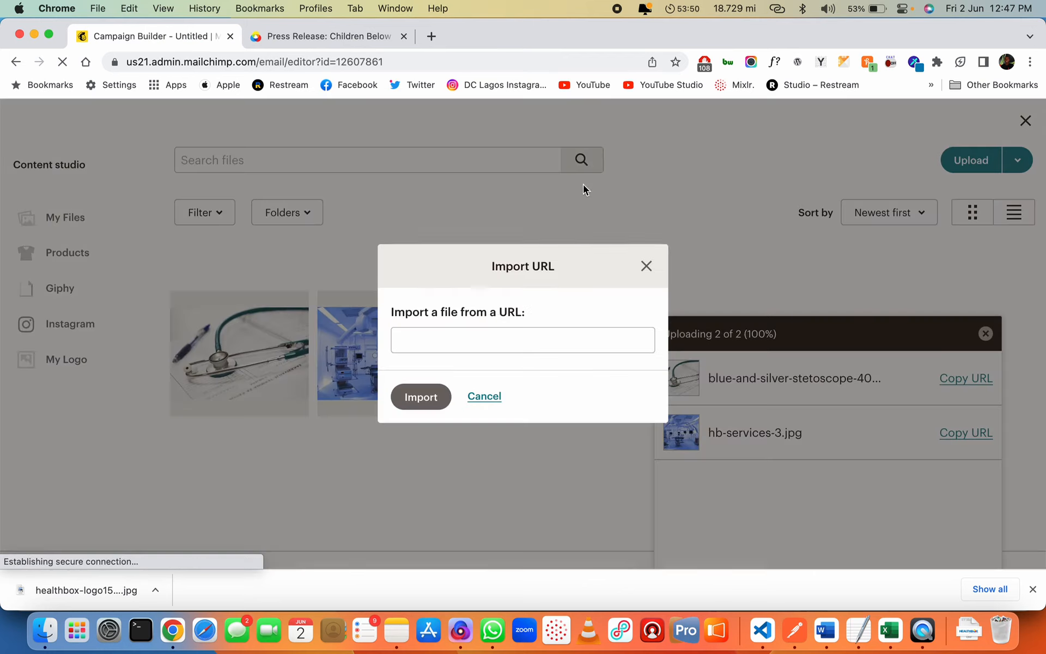
pyautogui.click(499, 340)
pyautogui.press('super+v')
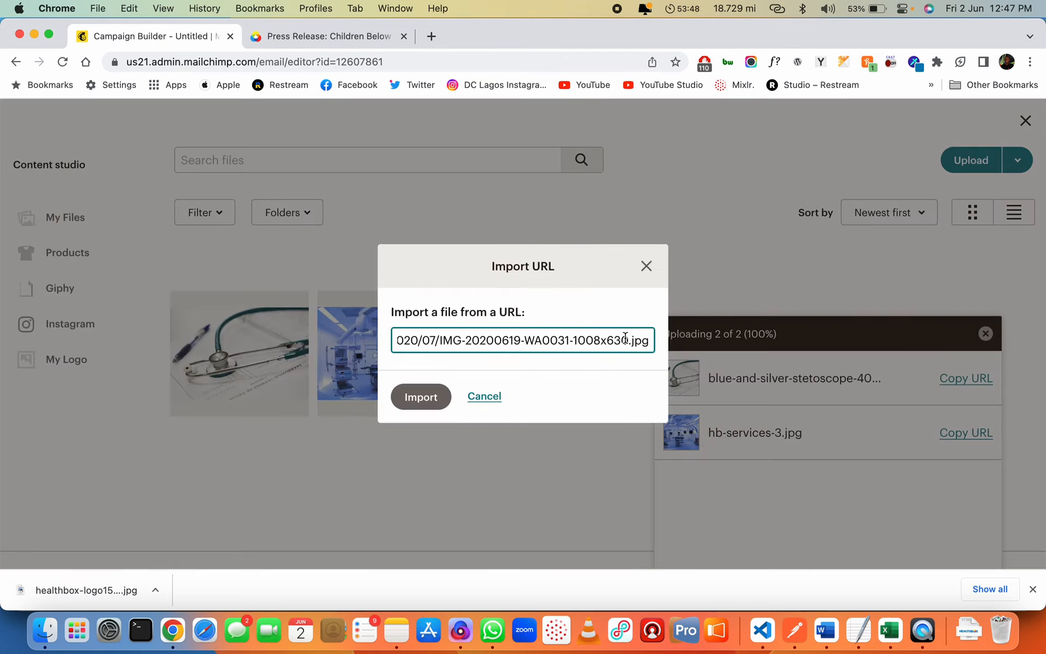
pyautogui.doubleClick(578, 341)
pyautogui.press('BackSpace')
pyautogui.press('BackSpace')
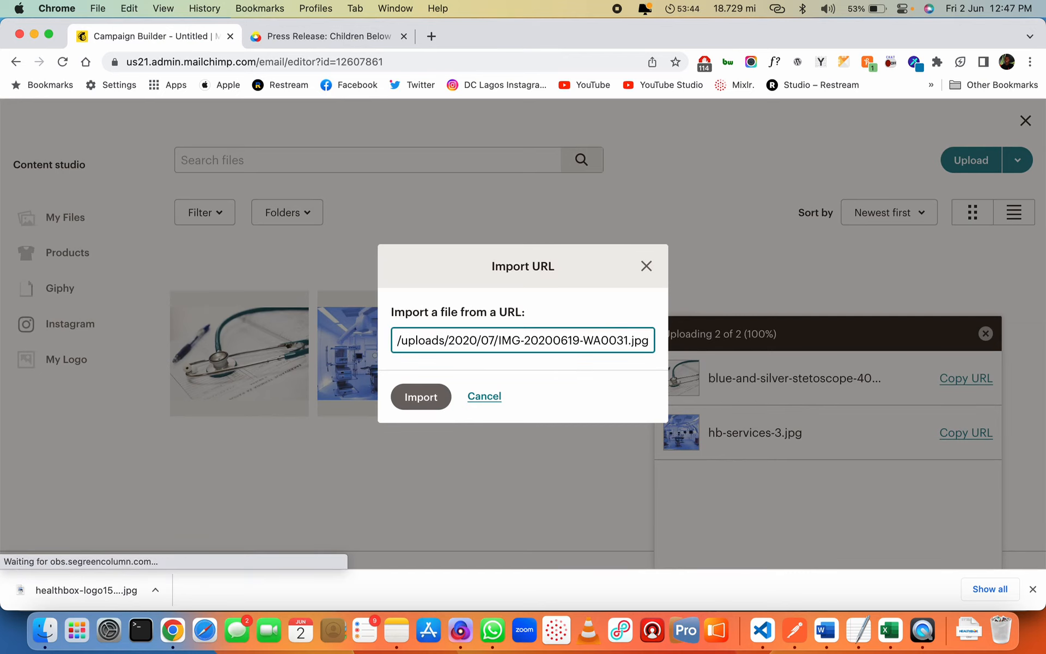
pyautogui.click(445, 397)
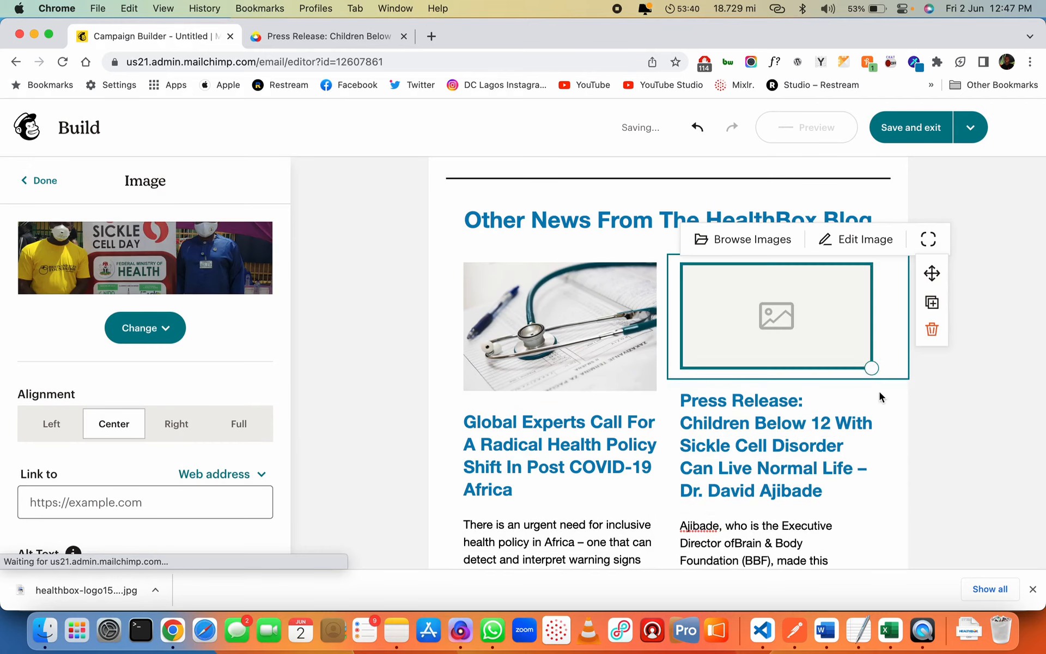
pyautogui.moveTo(872, 405); pyautogui.dragTo(832, 385)
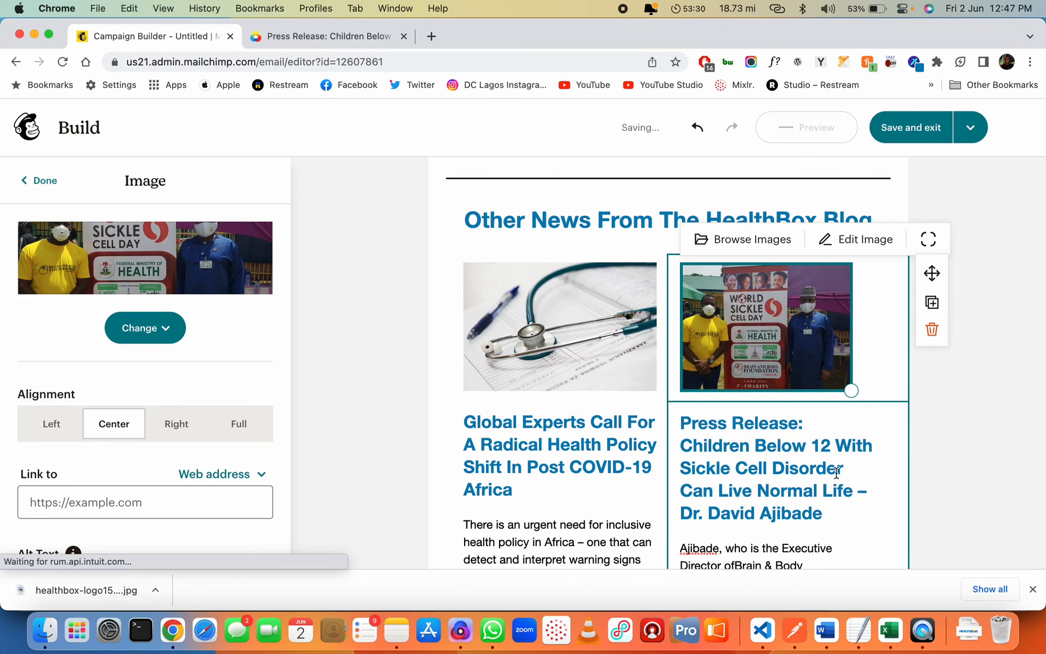
pyautogui.scroll(-5, 822, 464)
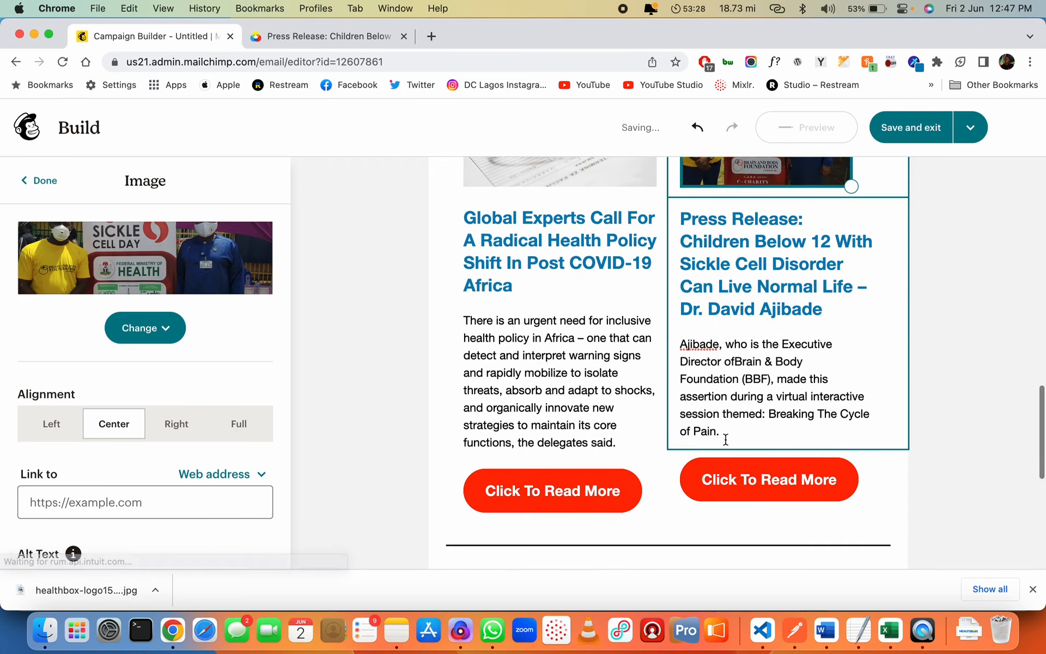
pyautogui.click(727, 432)
pyautogui.press('Return')
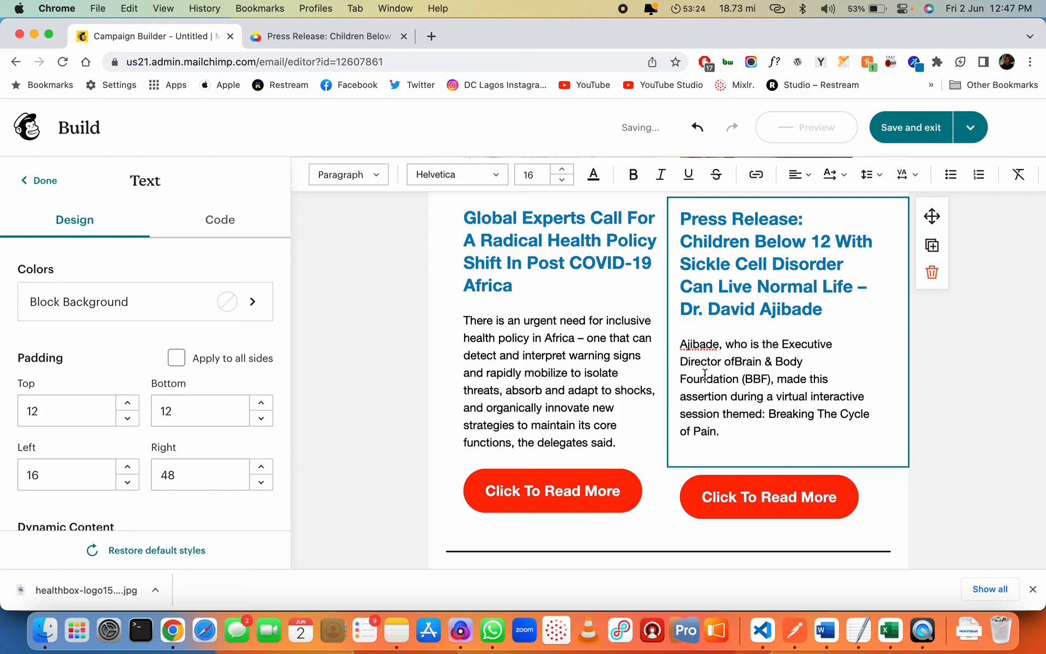
pyautogui.click(563, 181)
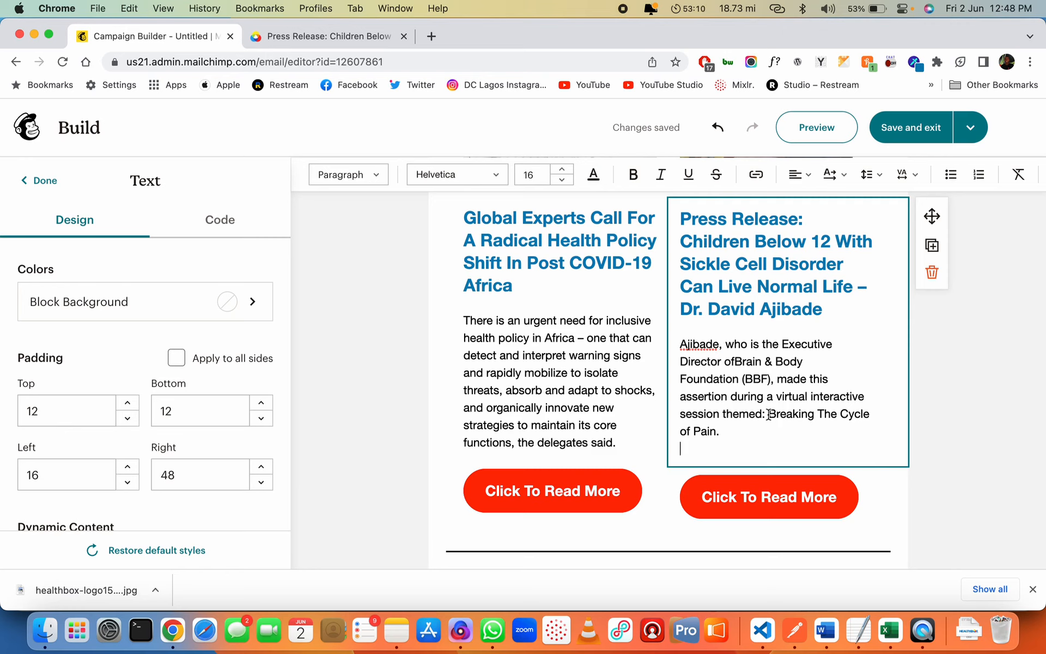
pyautogui.press('BackSpace')
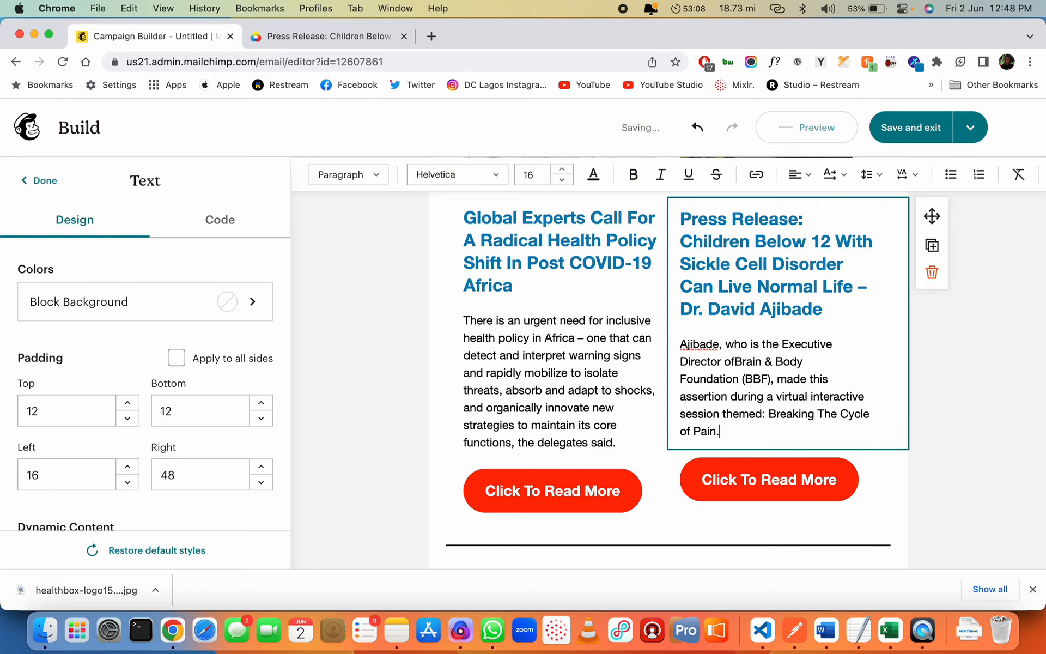
pyautogui.click(996, 383)
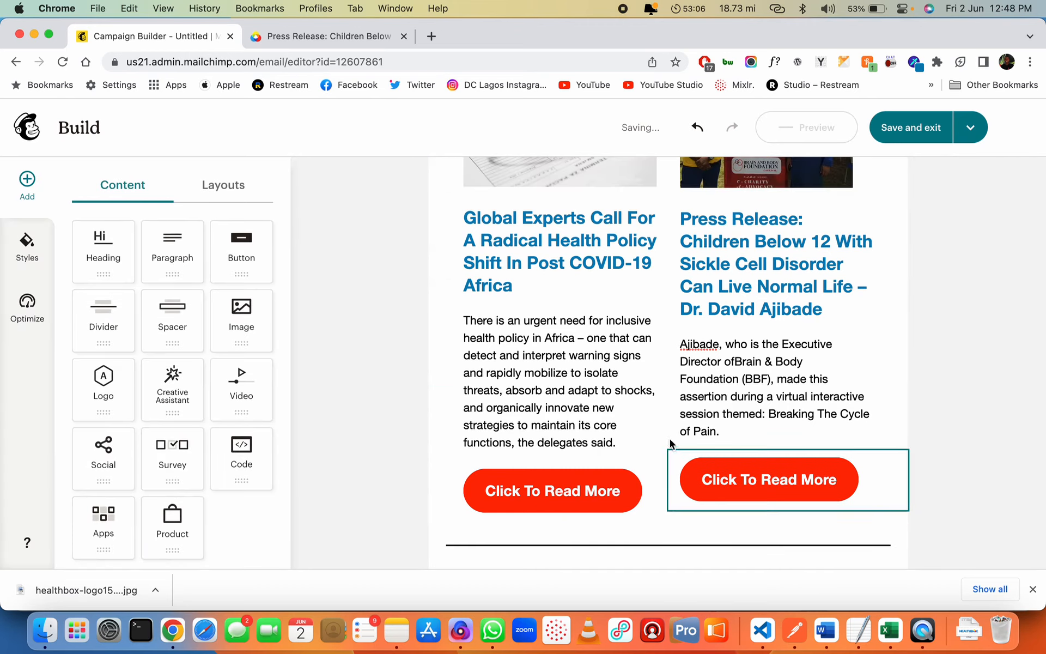
pyautogui.scroll(8, 491, 375)
pyautogui.scroll(-6, 551, 378)
pyautogui.click(556, 218)
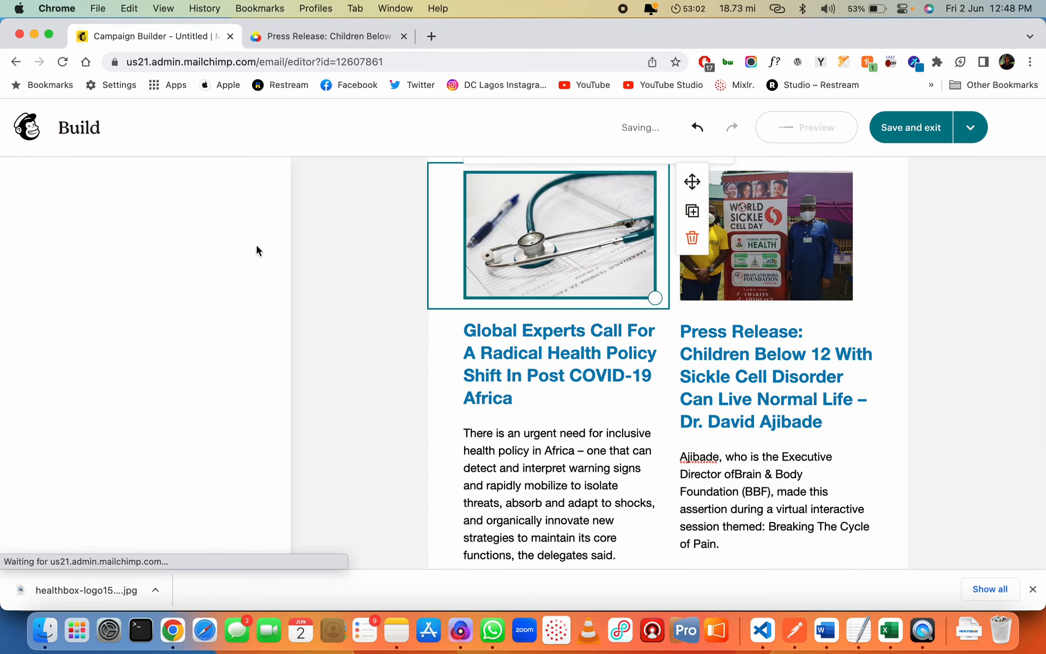
pyautogui.scroll(-5, 181, 399)
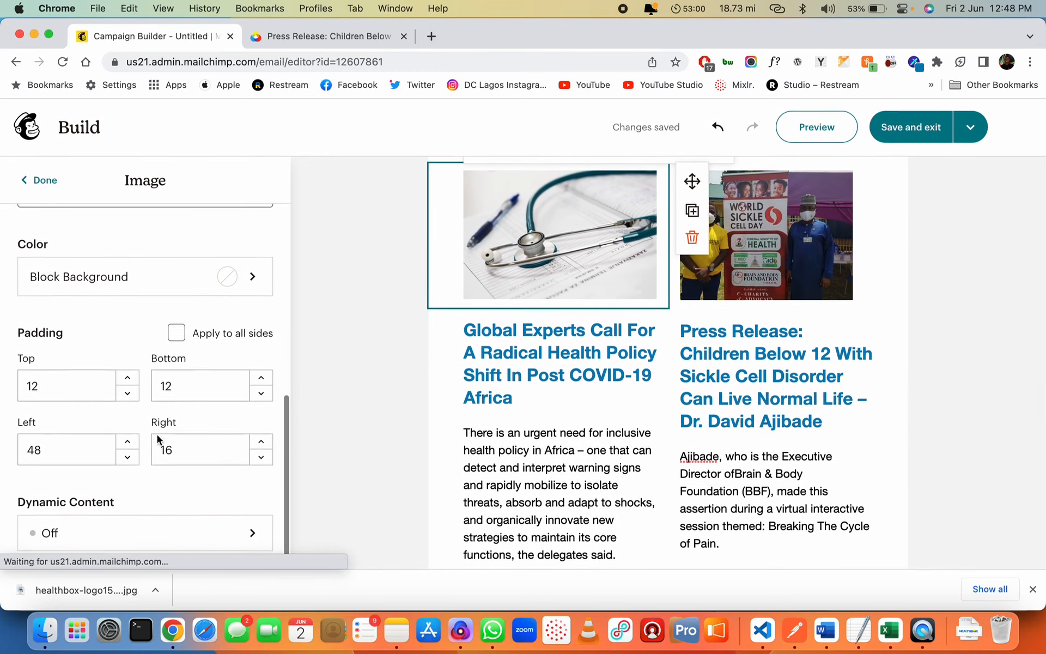
pyautogui.scroll(8, 150, 491)
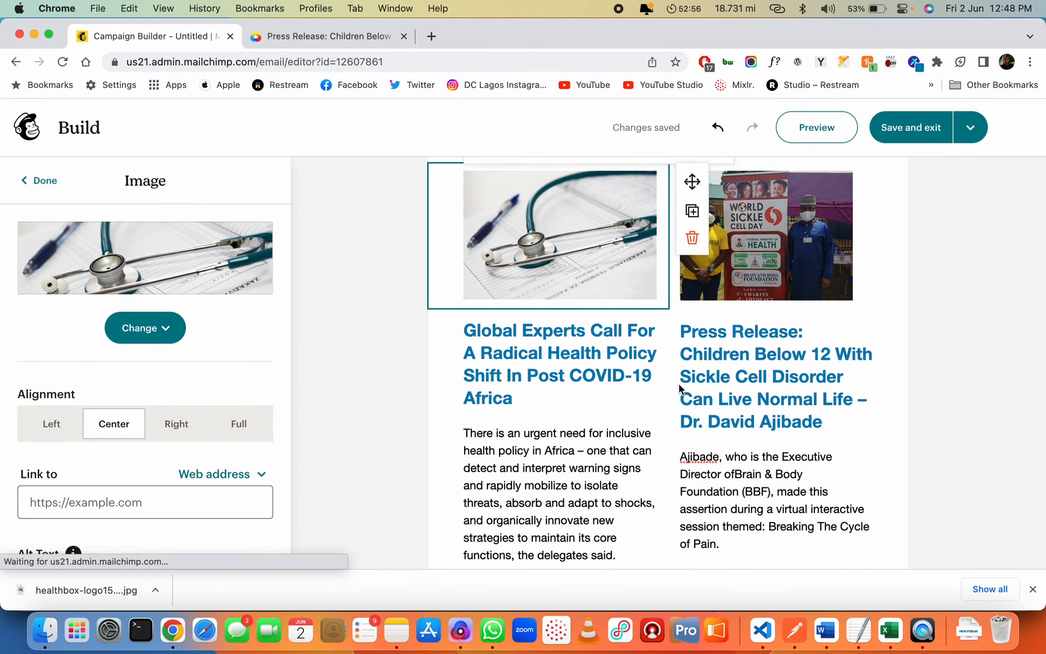
pyautogui.scroll(-8, 681, 399)
pyautogui.scroll(4, 691, 327)
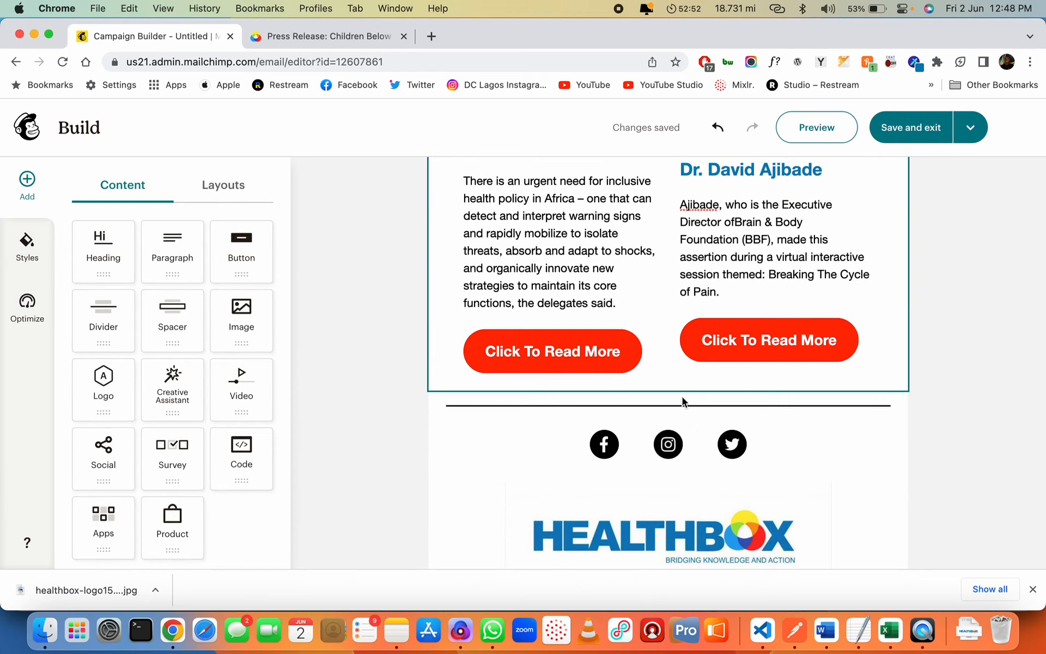
# Add a Button block below the news cards and copy the News & Updates link from the HealthBox site
pyautogui.moveTo(256, 252); pyautogui.dragTo(772, 390)
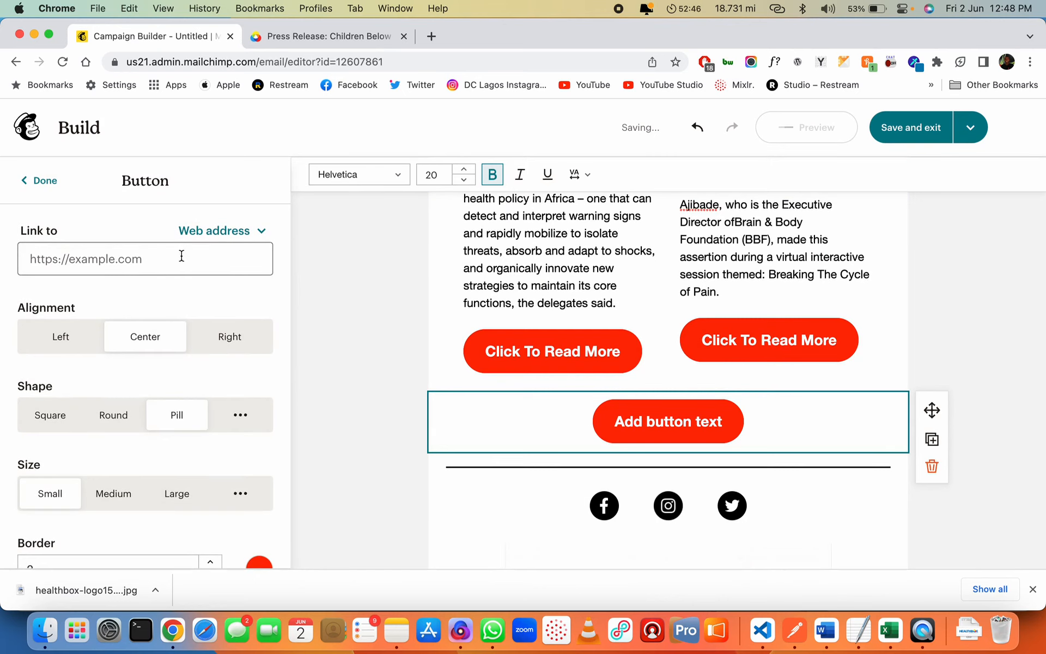
pyautogui.click(354, 39)
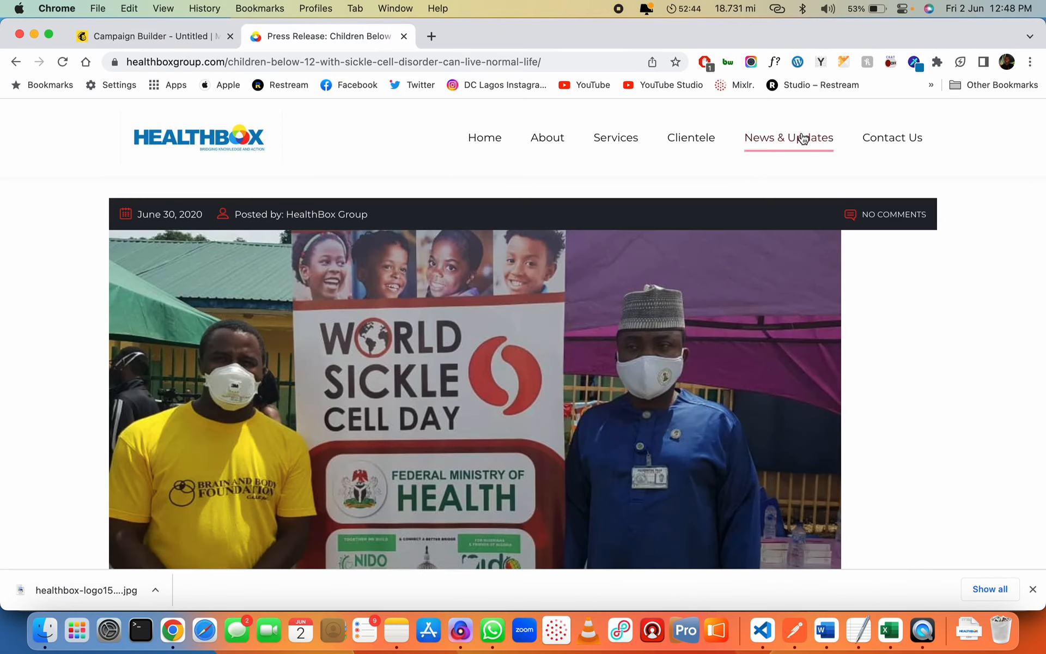
pyautogui.rightClick(799, 137)
pyautogui.click(751, 216)
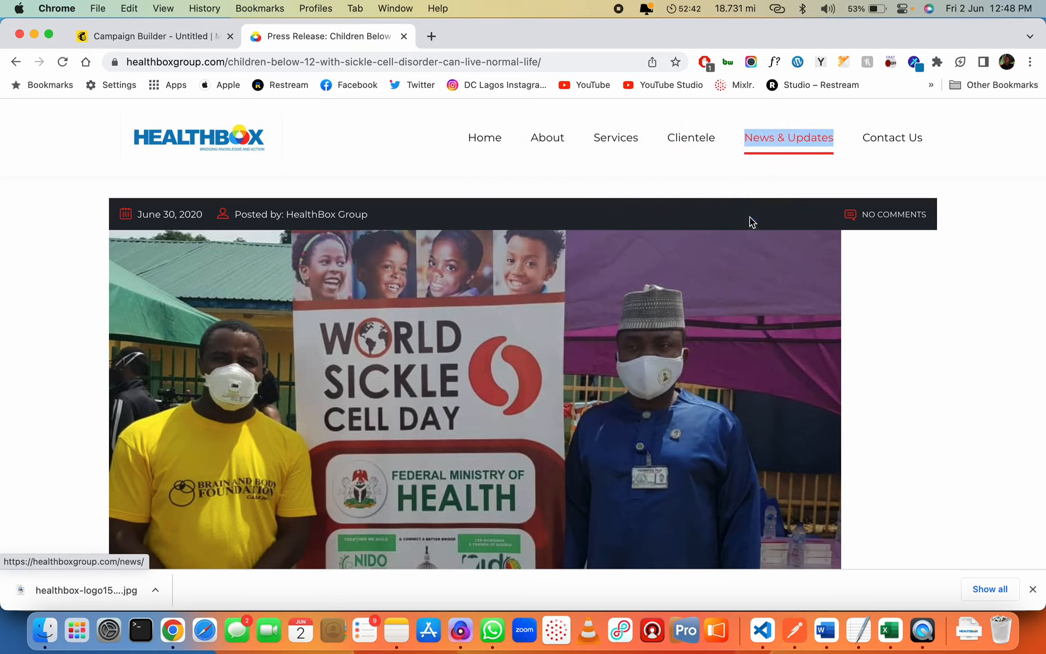
pyautogui.hotkey('ctrl', 'shift', 'Tab')
pyautogui.click(140, 260)
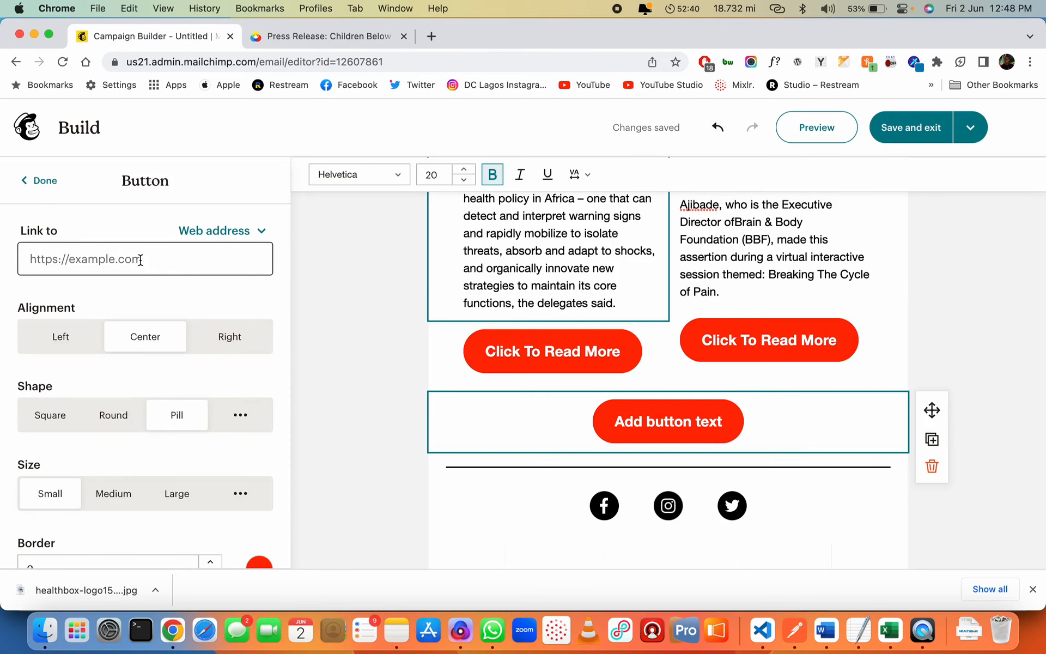
pyautogui.click(170, 274)
pyautogui.press('super+v')
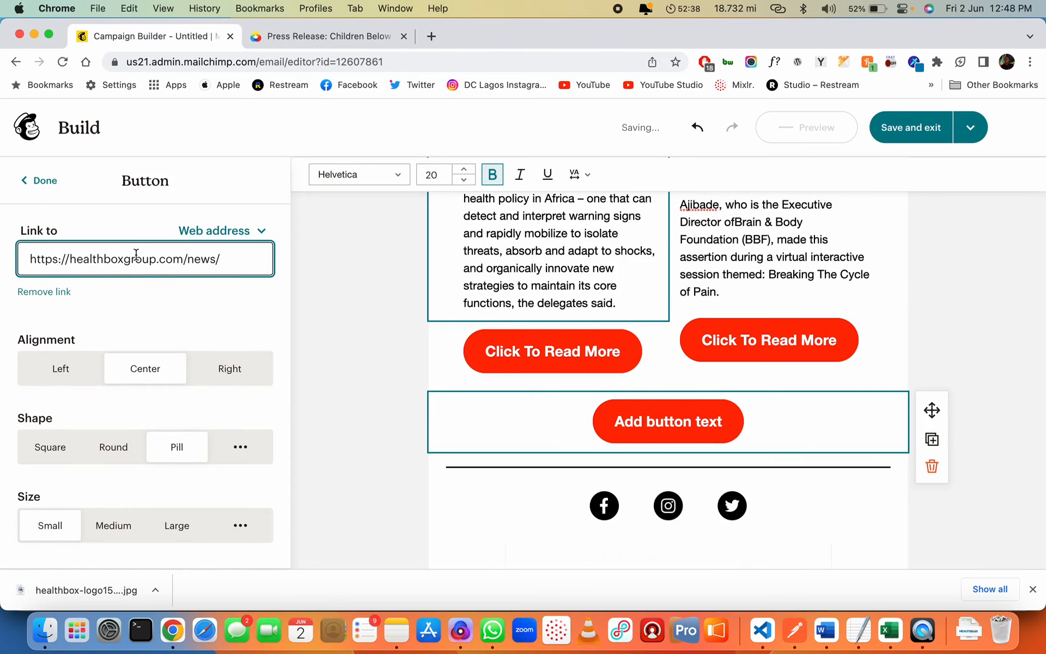
pyautogui.click(662, 412)
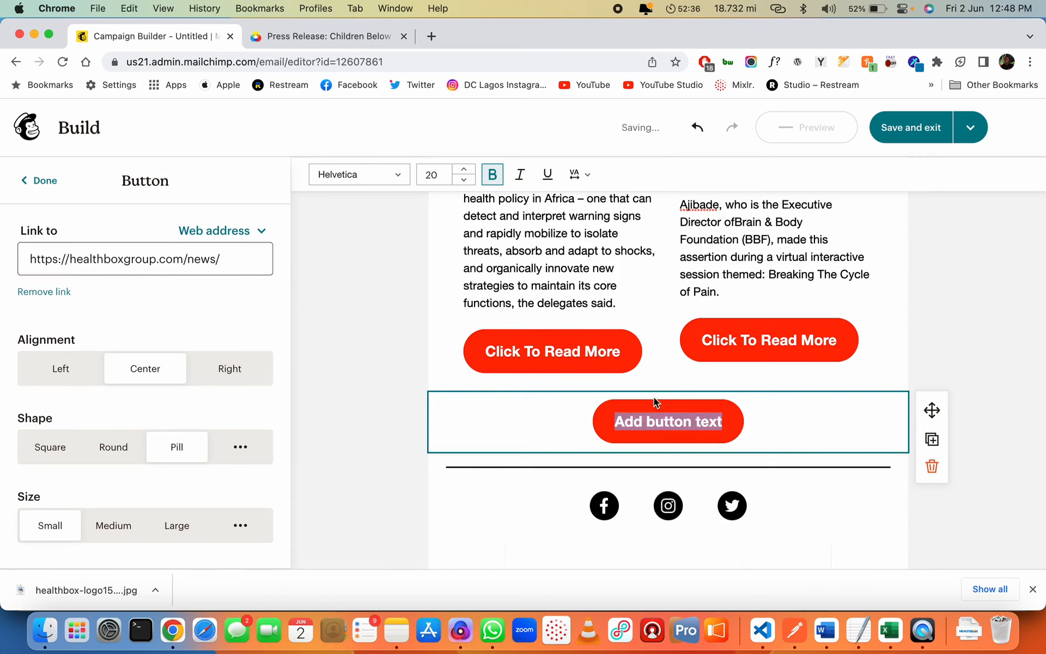
pyautogui.write('Read All Our')
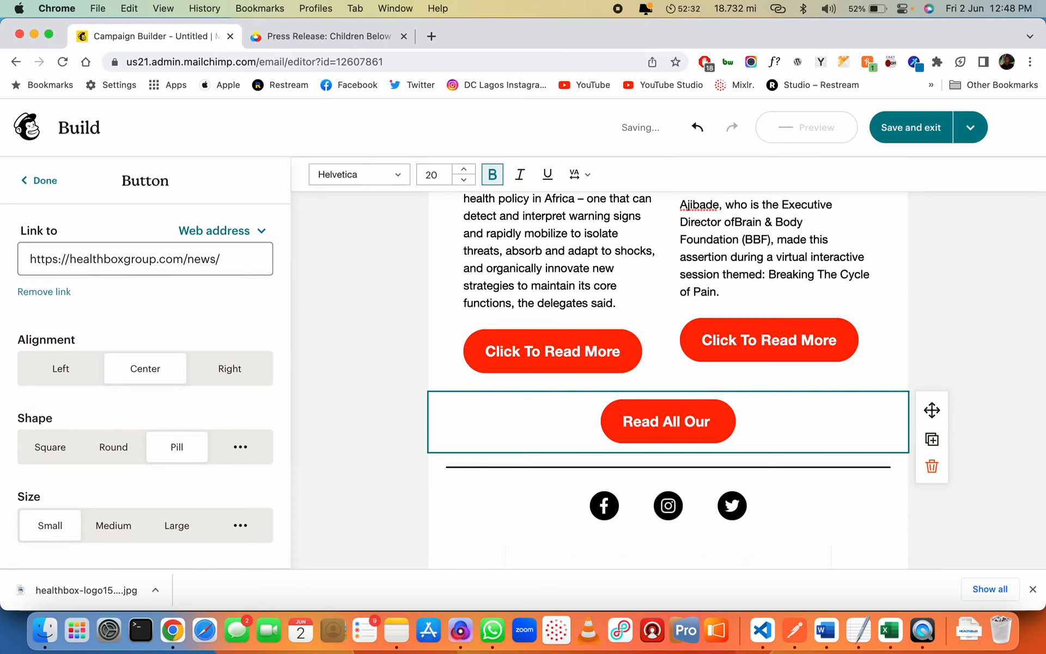
pyautogui.write(' News & S')
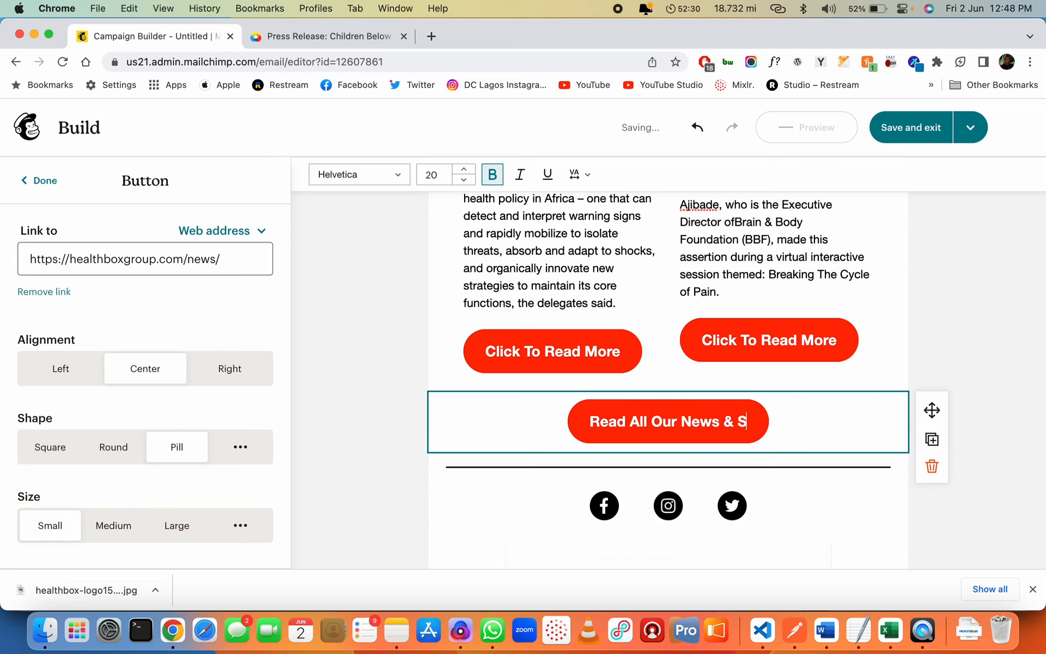
pyautogui.write('tories')
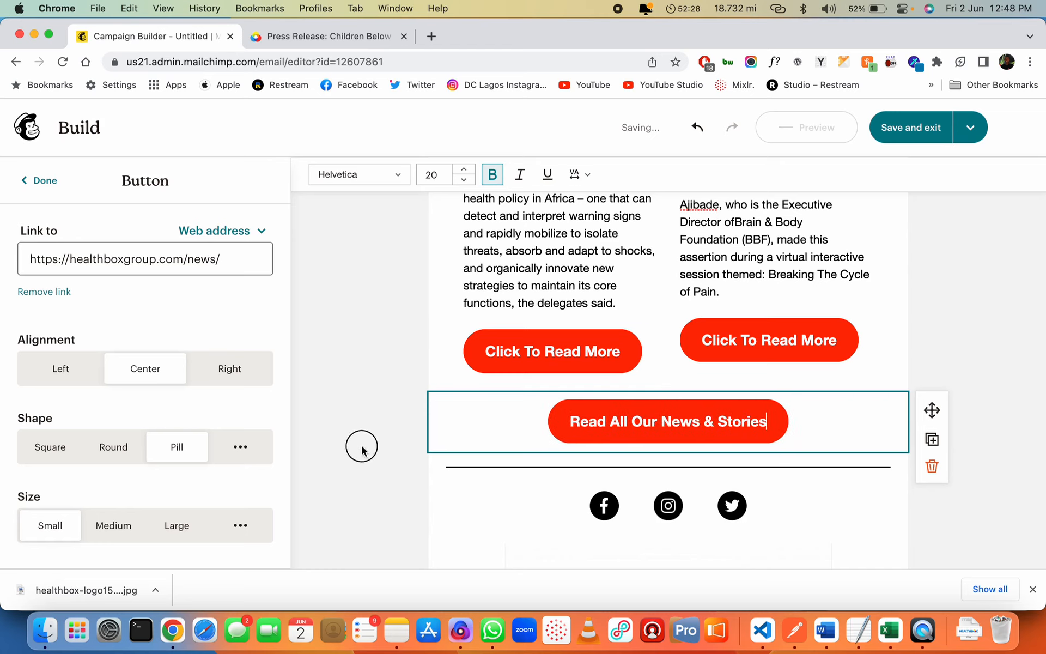
pyautogui.click(362, 450)
# Move the 'Read All Our News & Stories' button below the social icons, just above the HEALTHBOX logo
pyautogui.scroll(-3, 670, 501)
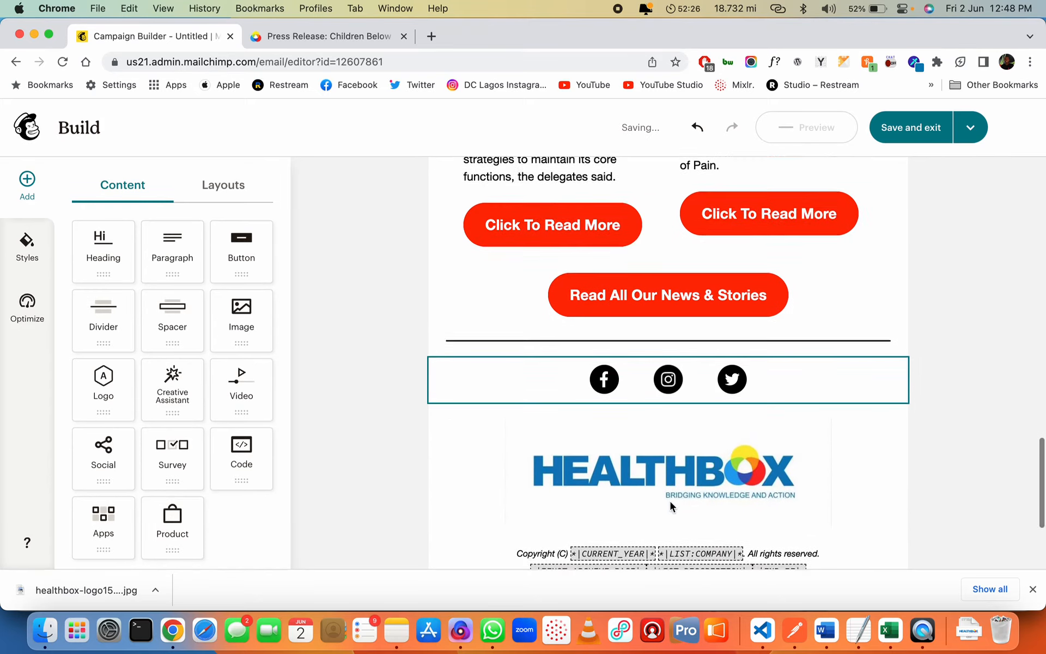
pyautogui.scroll(-2, 671, 501)
pyautogui.scroll(1, 687, 409)
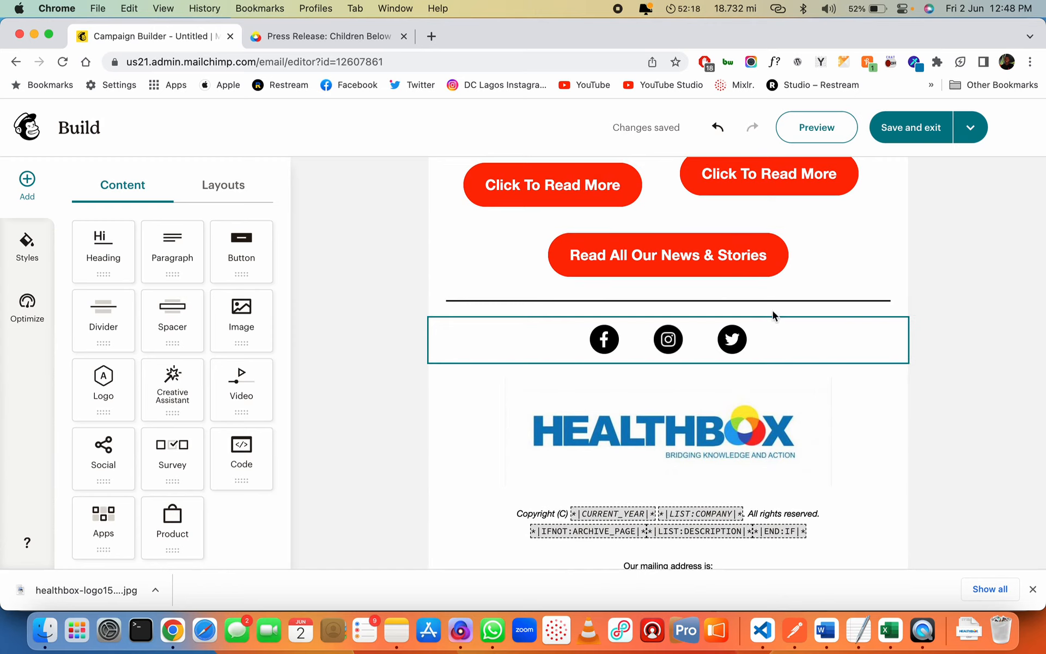
pyautogui.click(802, 256)
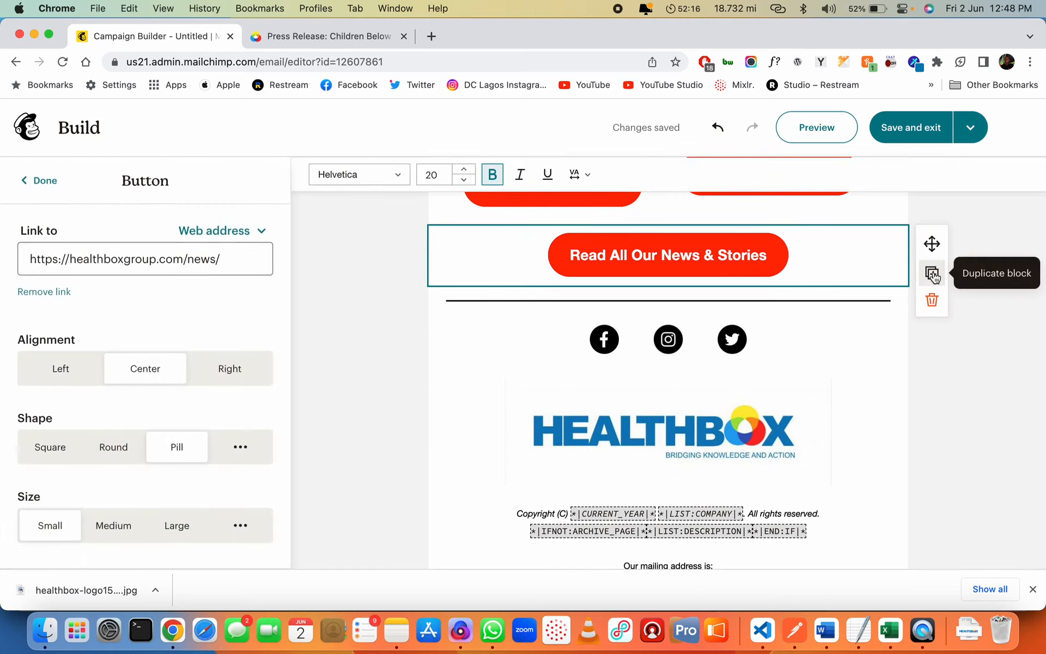
pyautogui.moveTo(930, 240); pyautogui.dragTo(826, 364)
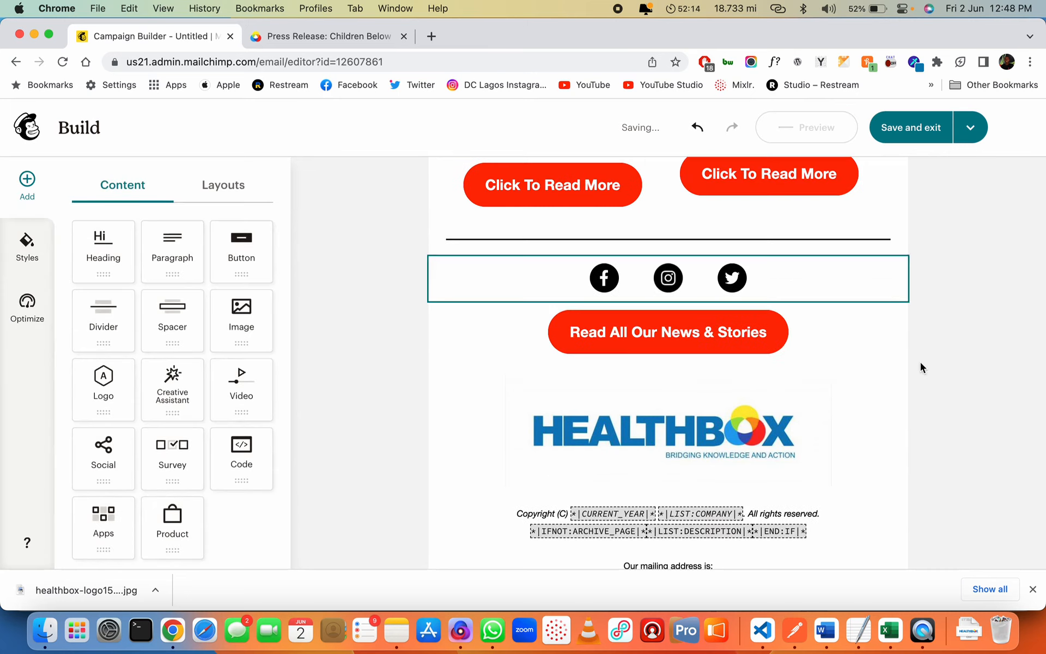
pyautogui.click(242, 186)
pyautogui.scroll(-1, 201, 483)
pyautogui.scroll(2, 202, 472)
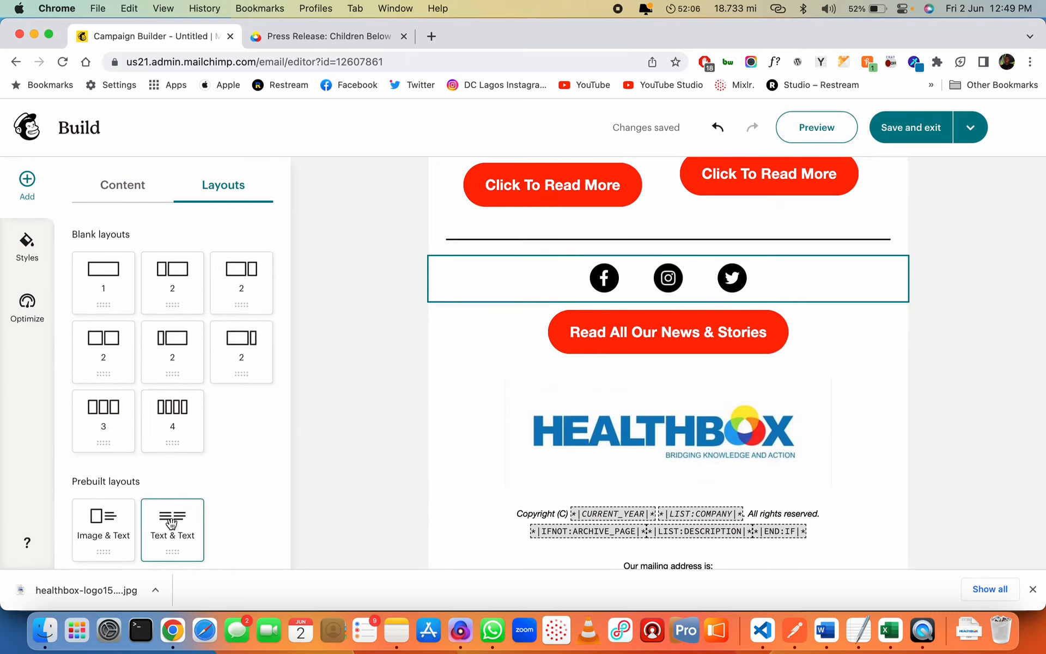
# Replace the empty Text & Text section with a two-column Image & Text layout below the social icons
pyautogui.moveTo(172, 524); pyautogui.dragTo(577, 355)
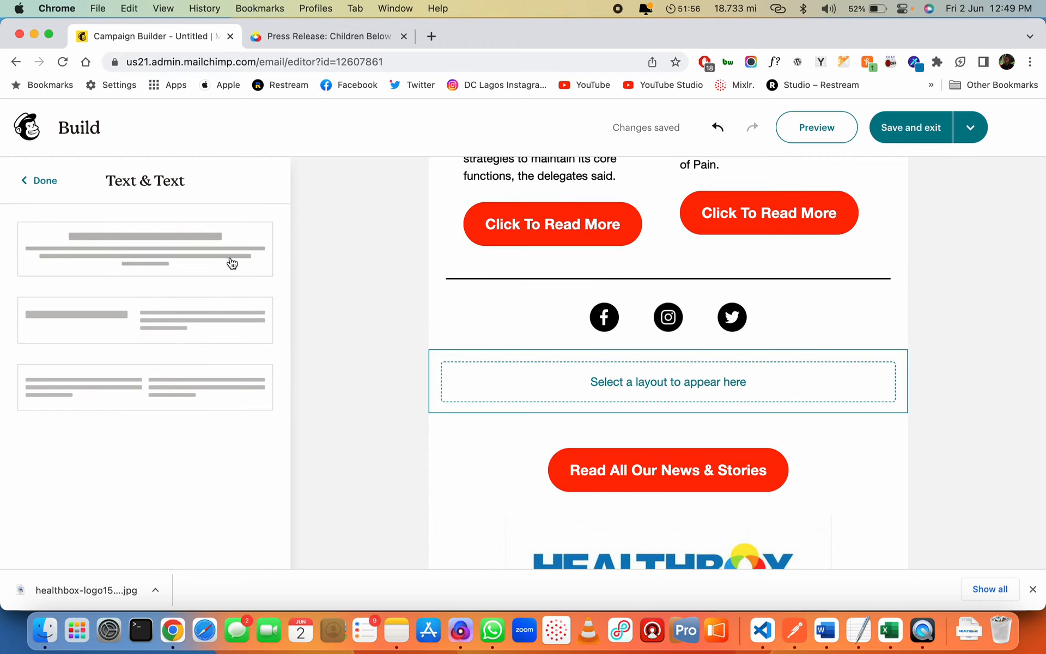
pyautogui.click(46, 179)
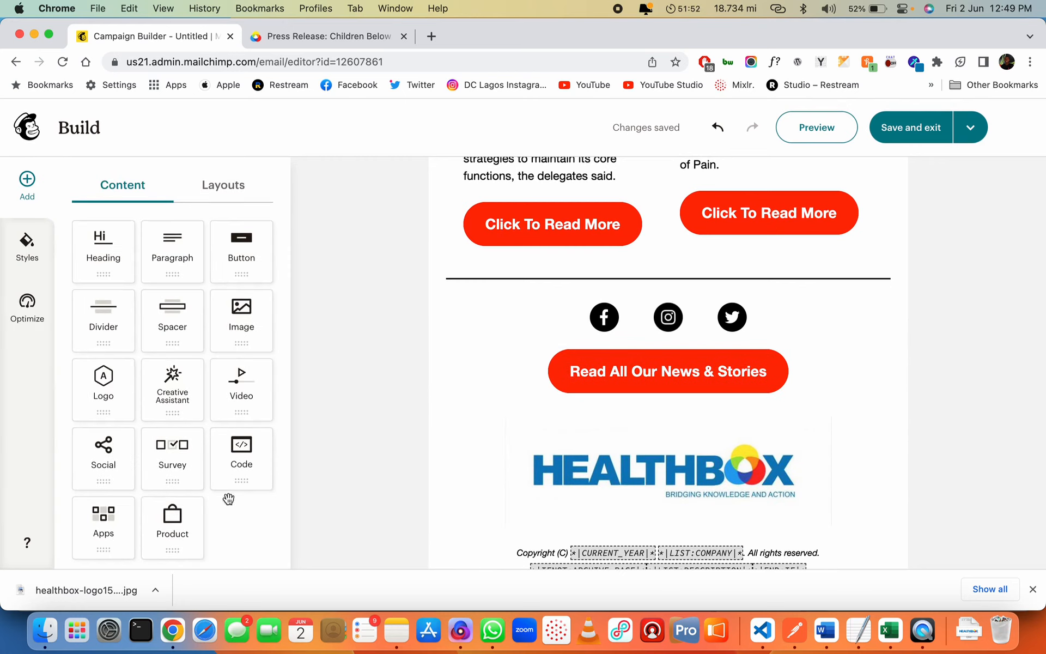
pyautogui.click(225, 185)
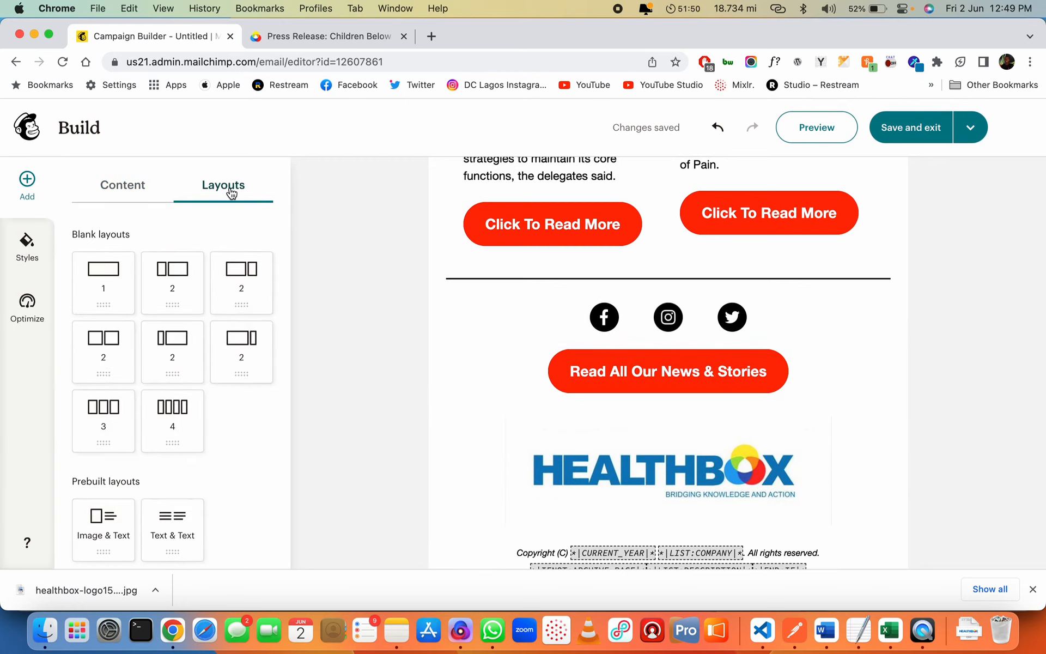
pyautogui.moveTo(120, 510); pyautogui.dragTo(635, 335)
pyautogui.scroll(-10, 163, 405)
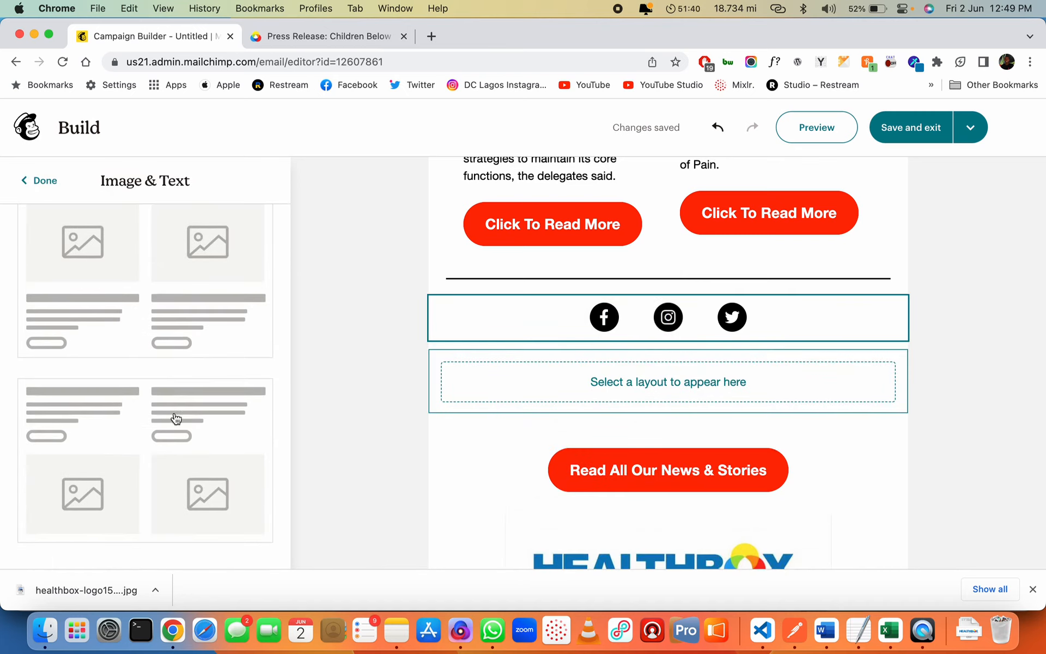
pyautogui.click(112, 315)
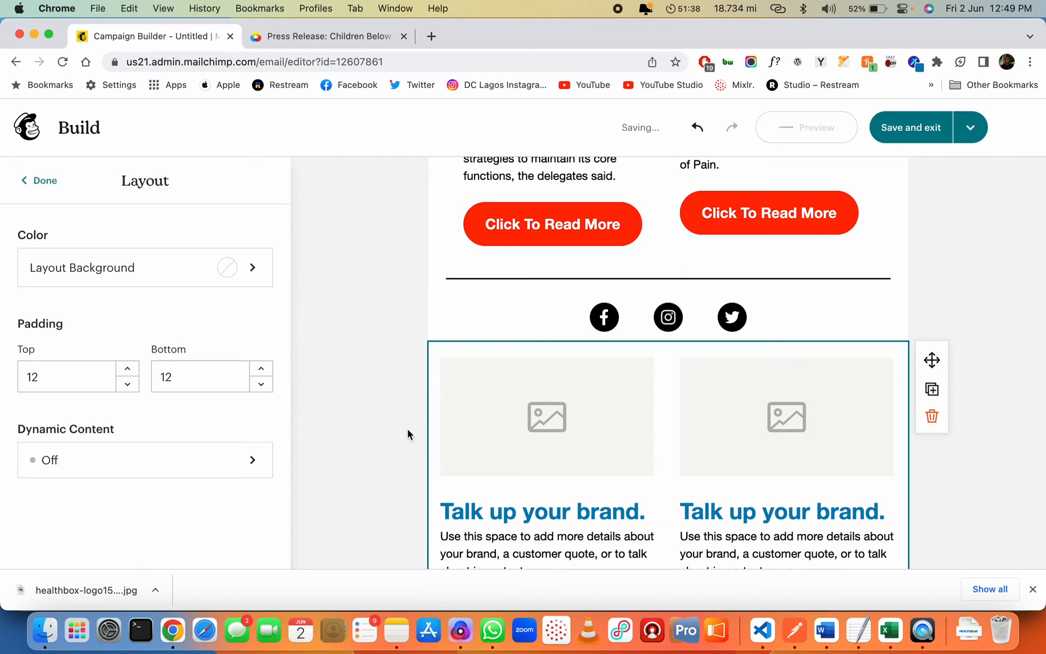
# Remove both placeholder images and the left text, then move 'Talk up your brand.' above the social icons
pyautogui.click(606, 421)
pyautogui.click(692, 426)
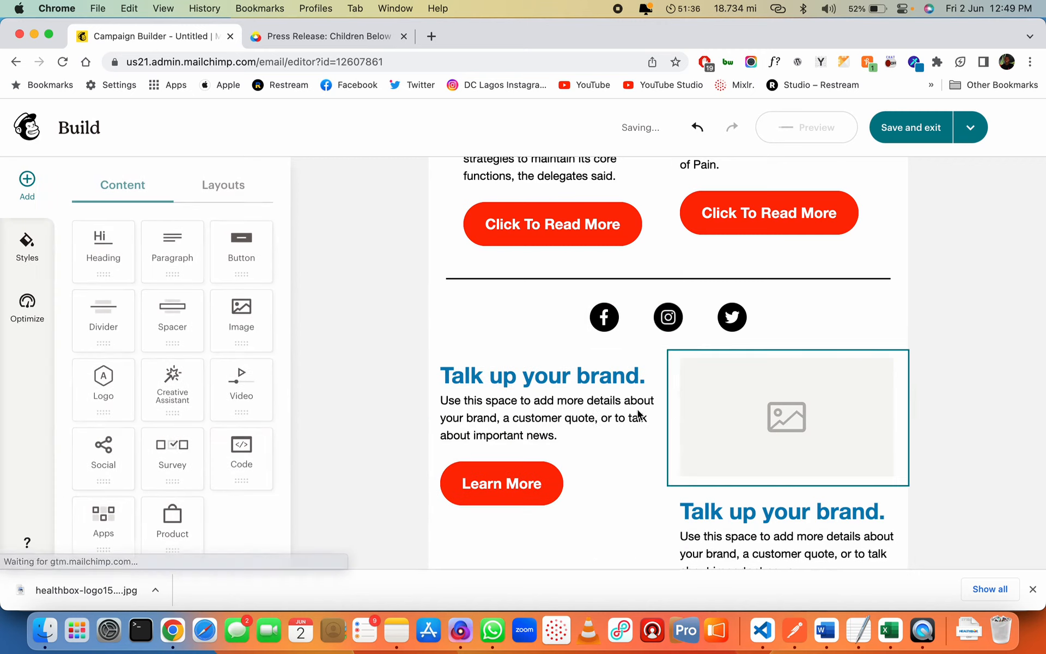
pyautogui.click(600, 383)
pyautogui.click(691, 424)
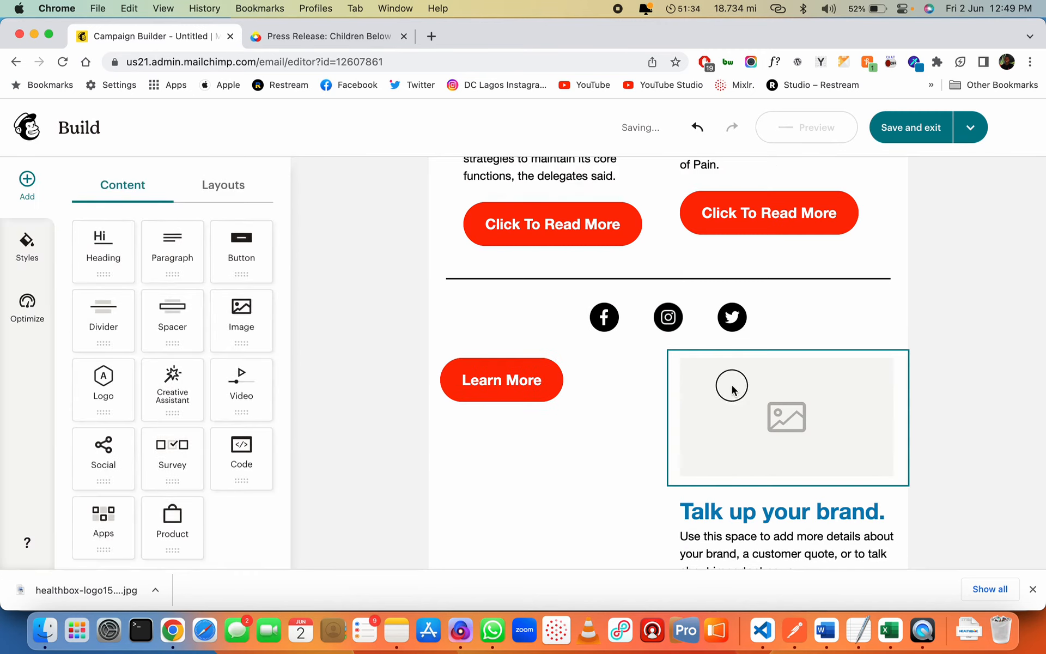
pyautogui.click(732, 387)
pyautogui.click(932, 424)
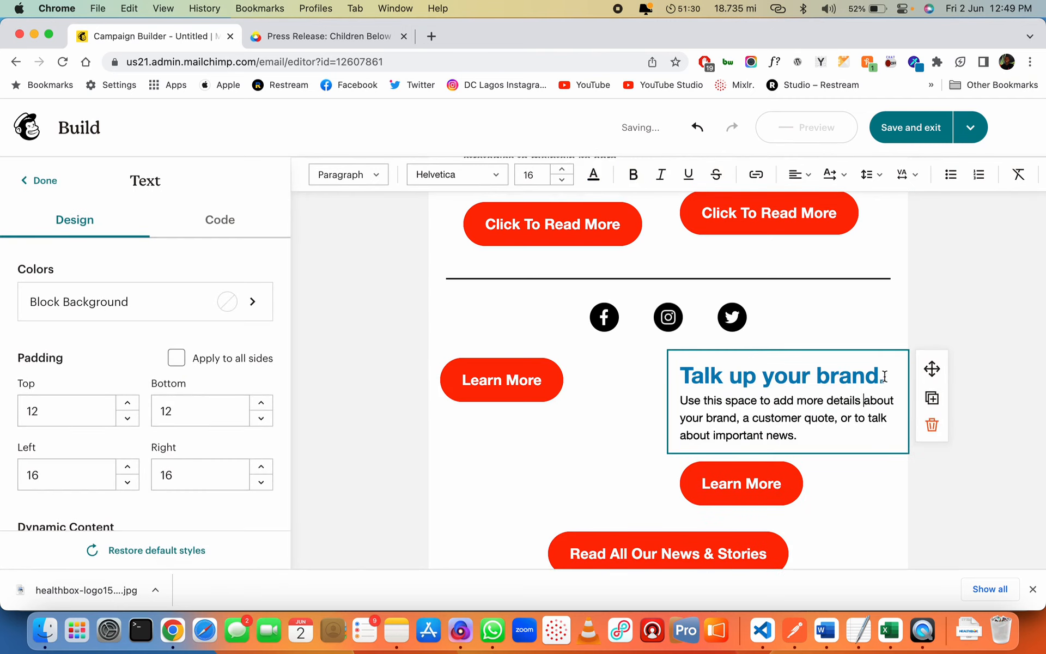
pyautogui.moveTo(931, 370); pyautogui.dragTo(899, 325)
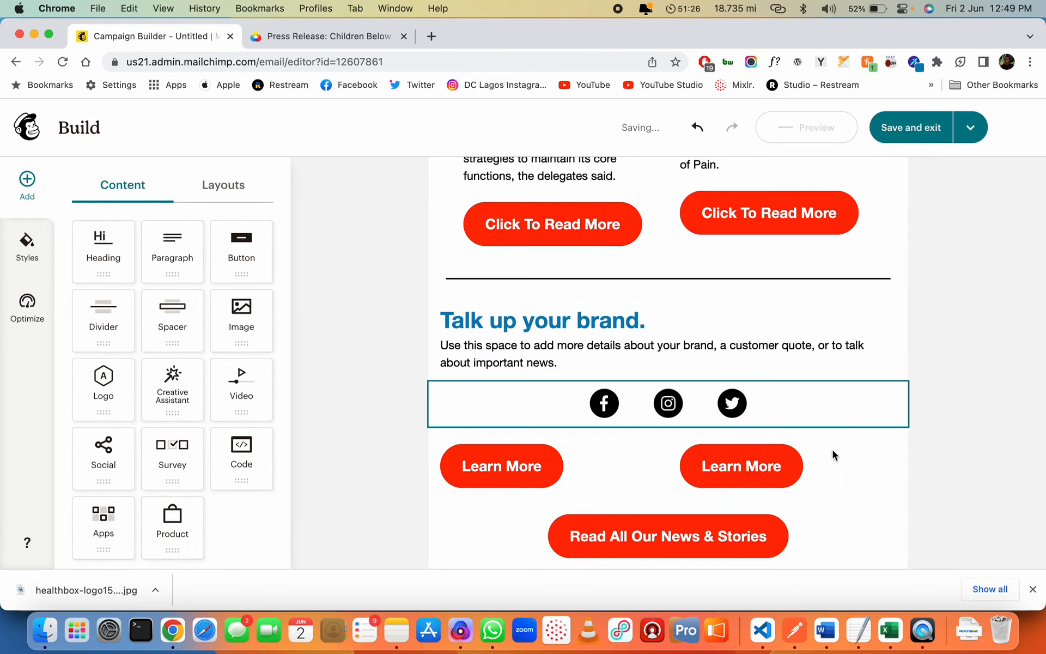
# Centre both Learn More buttons
pyautogui.click(588, 462)
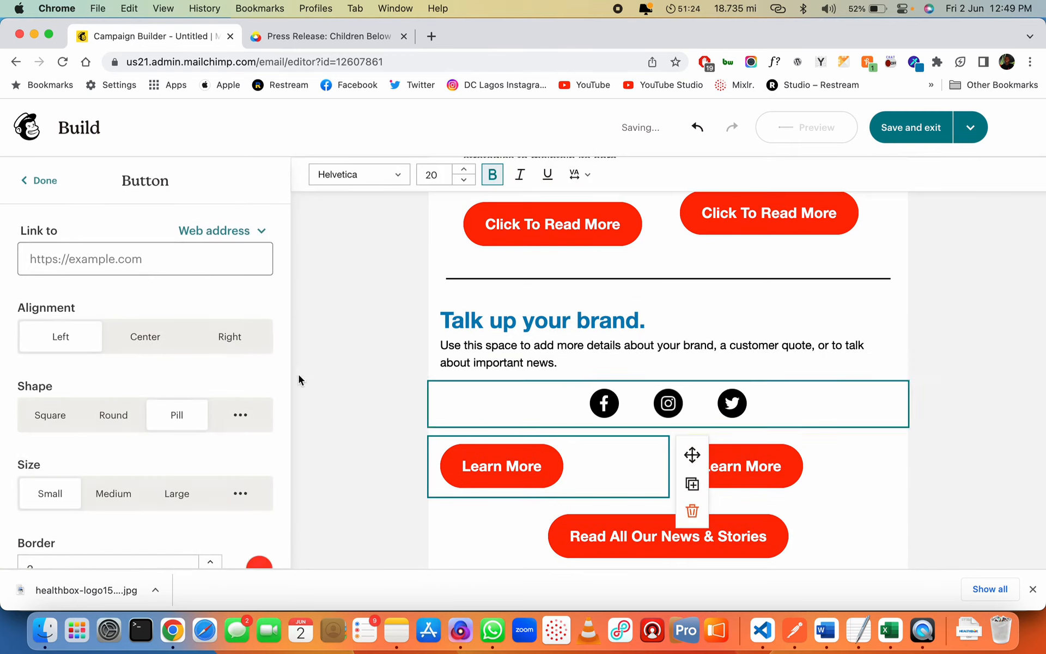
pyautogui.click(145, 346)
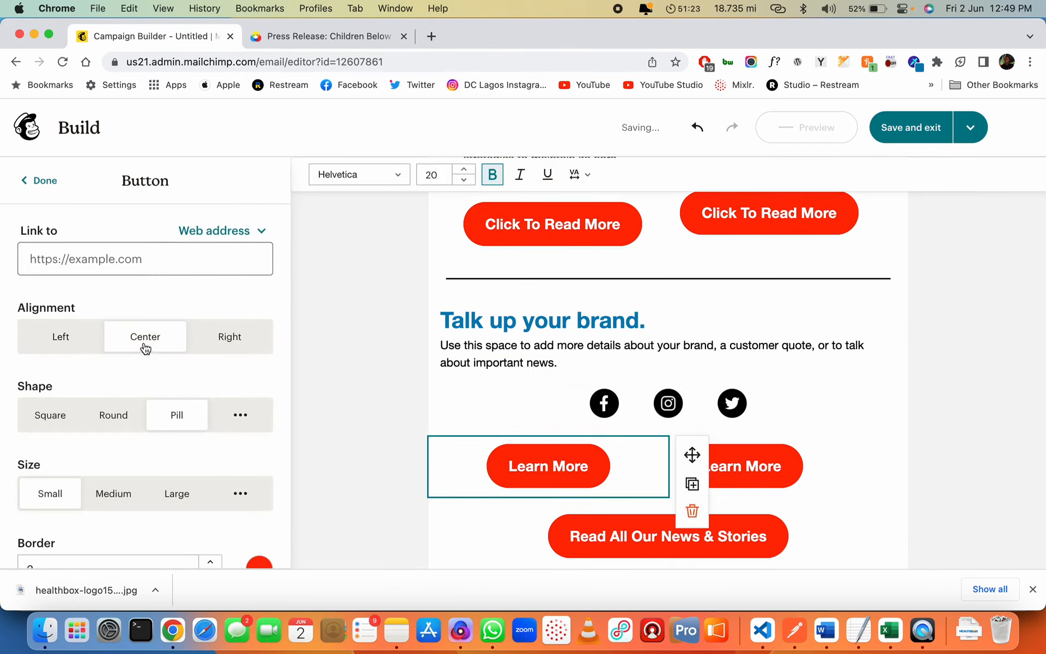
pyautogui.click(823, 473)
pyautogui.click(157, 343)
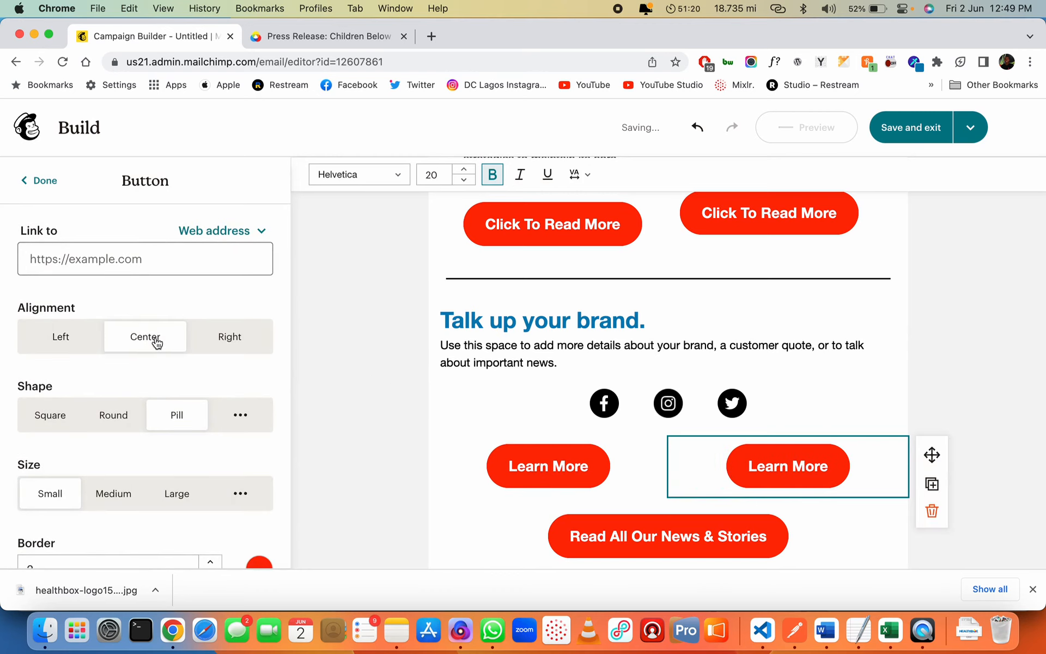
pyautogui.click(724, 325)
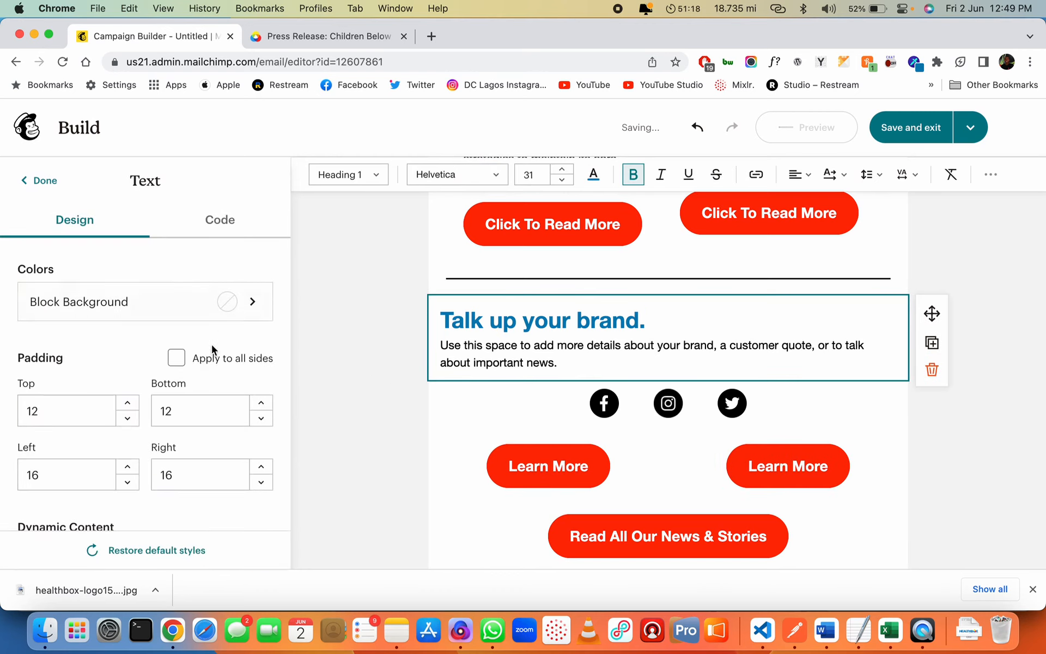
# Centre the heading and retitle it 'Connect With Us'
pyautogui.click(799, 175)
pyautogui.click(817, 204)
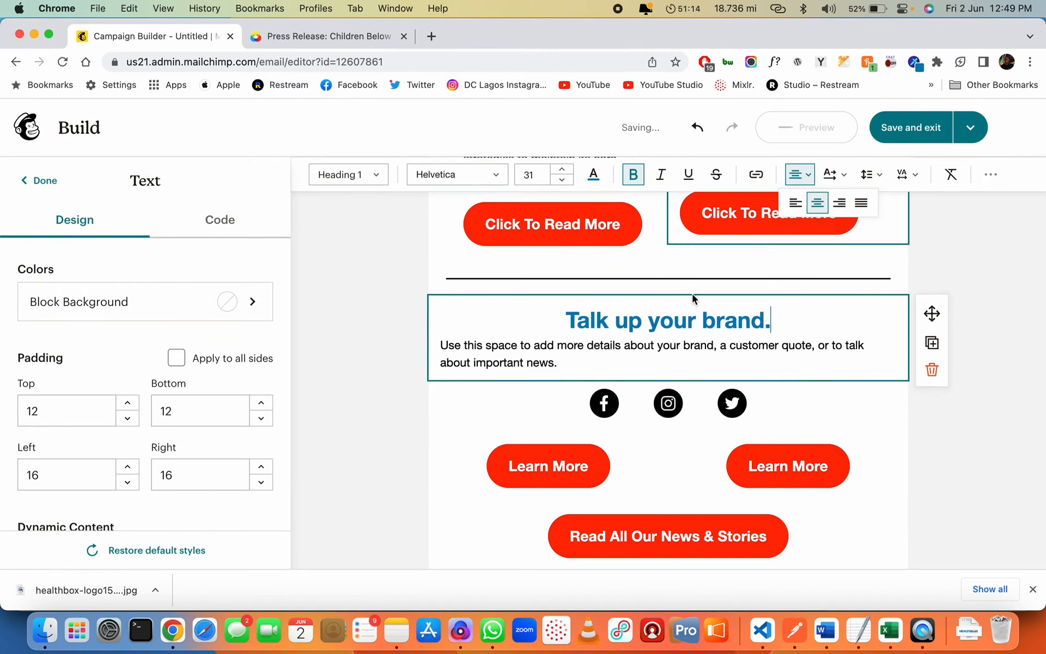
pyautogui.tripleClick(674, 320)
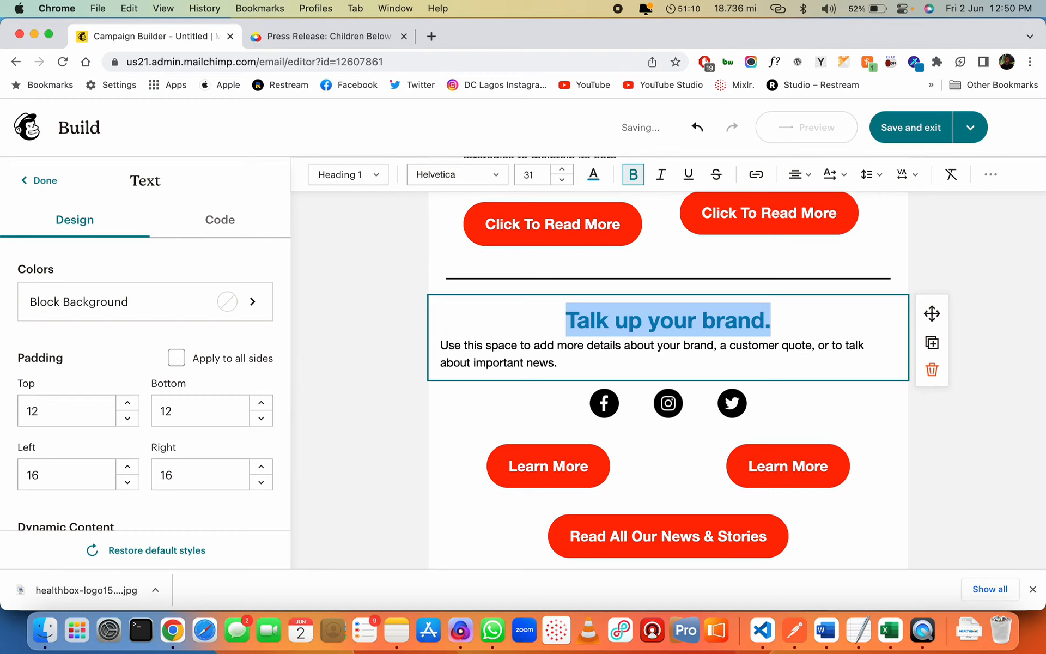
pyautogui.write('W')
pyautogui.press('BackSpace')
pyautogui.write('C')
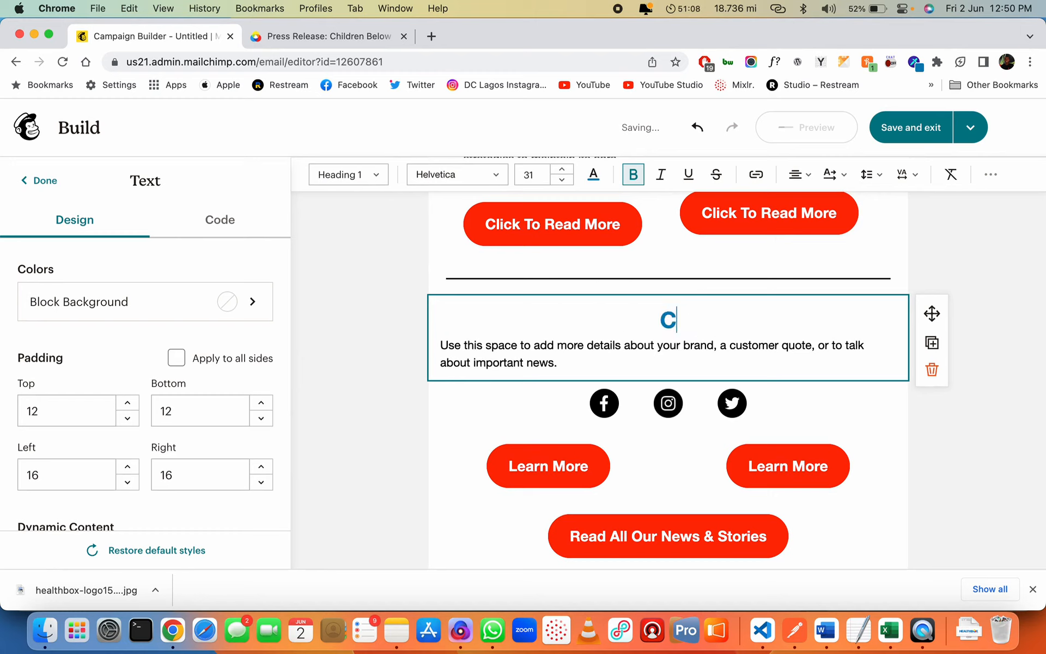
pyautogui.write('onnect With Us')
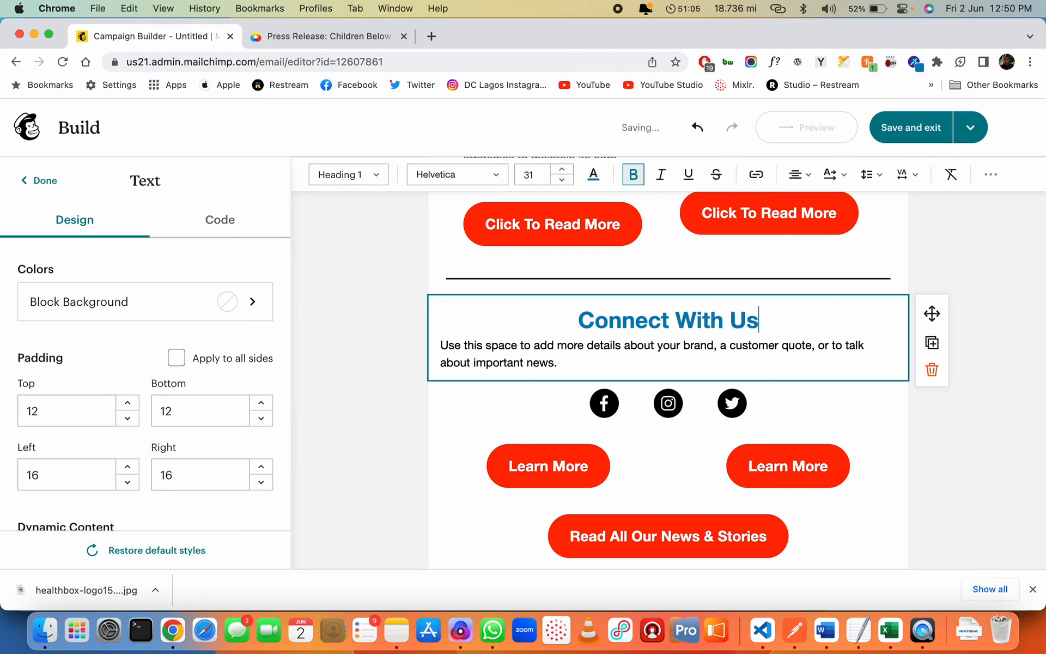
# Centre the paragraph and rewrite it to invite readers to connect via social media or the website
pyautogui.click(440, 346)
pyautogui.click(800, 174)
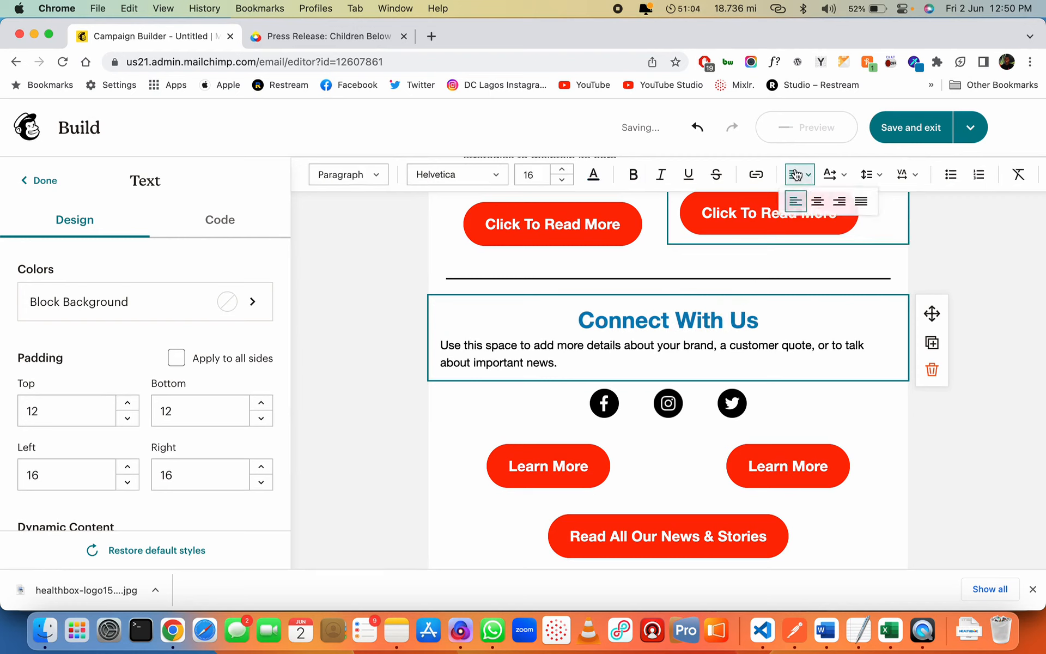
pyautogui.click(817, 203)
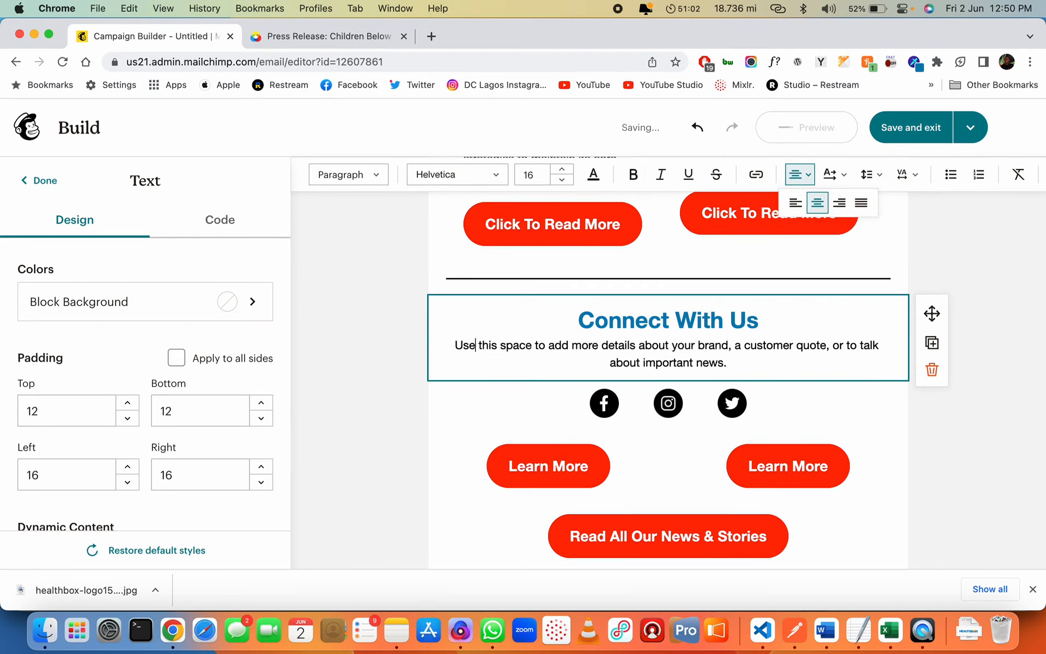
pyautogui.moveTo(478, 346); pyautogui.dragTo(727, 363)
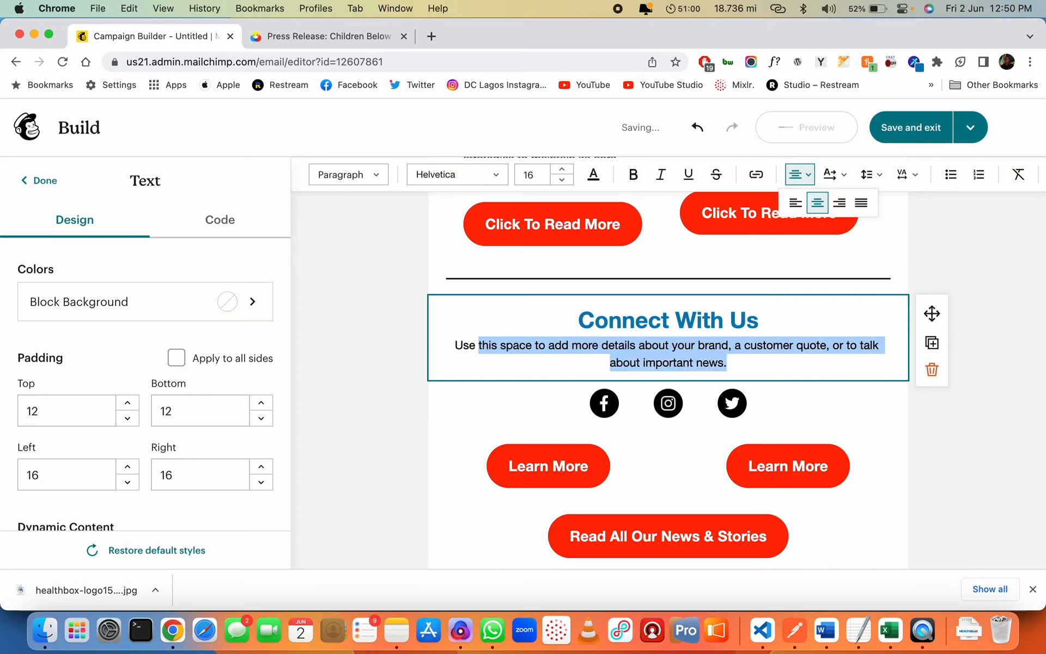
pyautogui.write('the buttons below to connect with us via social ')
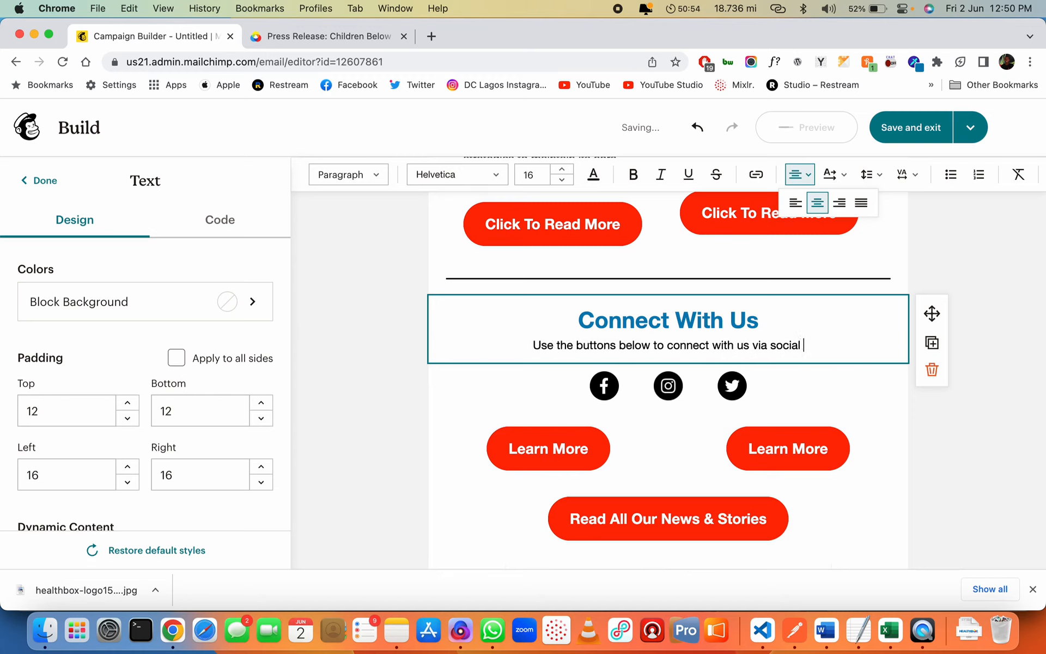
pyautogui.write('media or ')
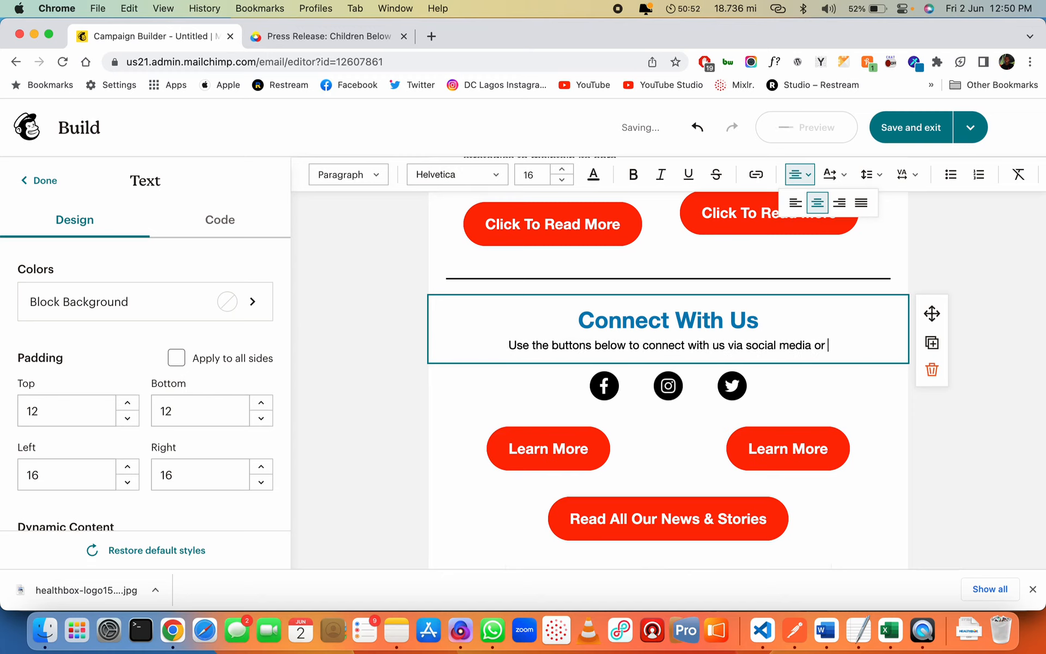
pyautogui.write('visit our website')
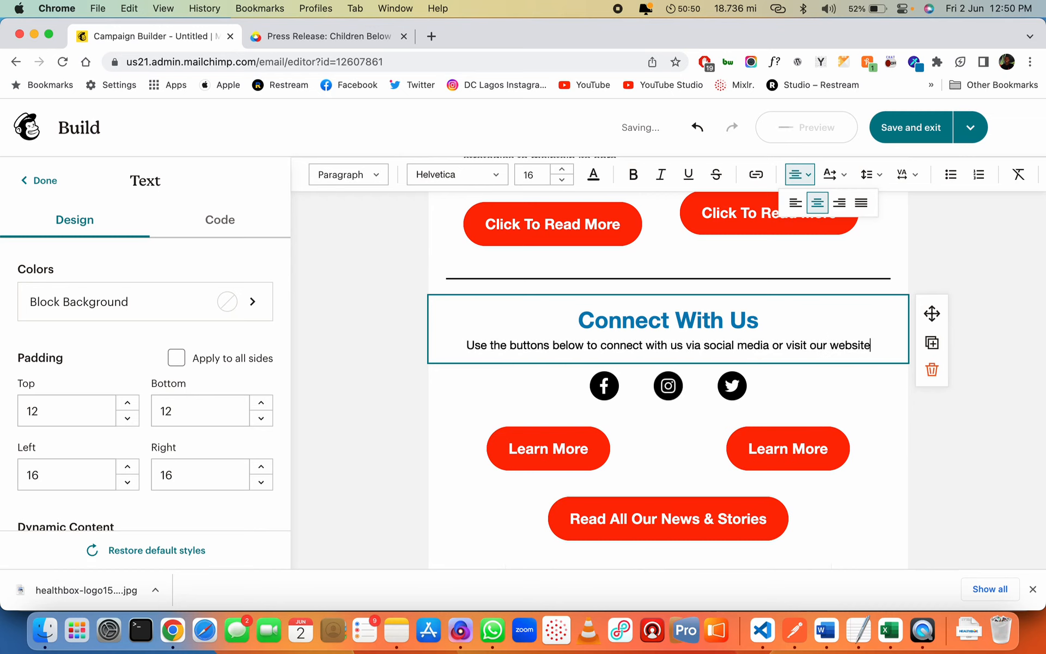
pyautogui.write(' to find out more ')
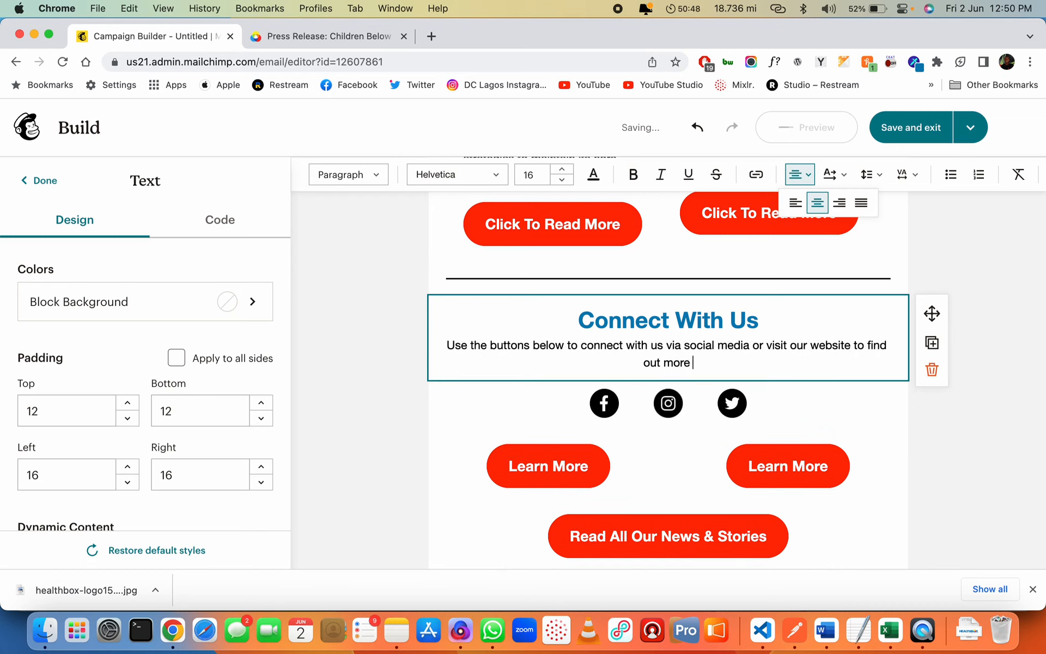
pyautogui.write('information.')
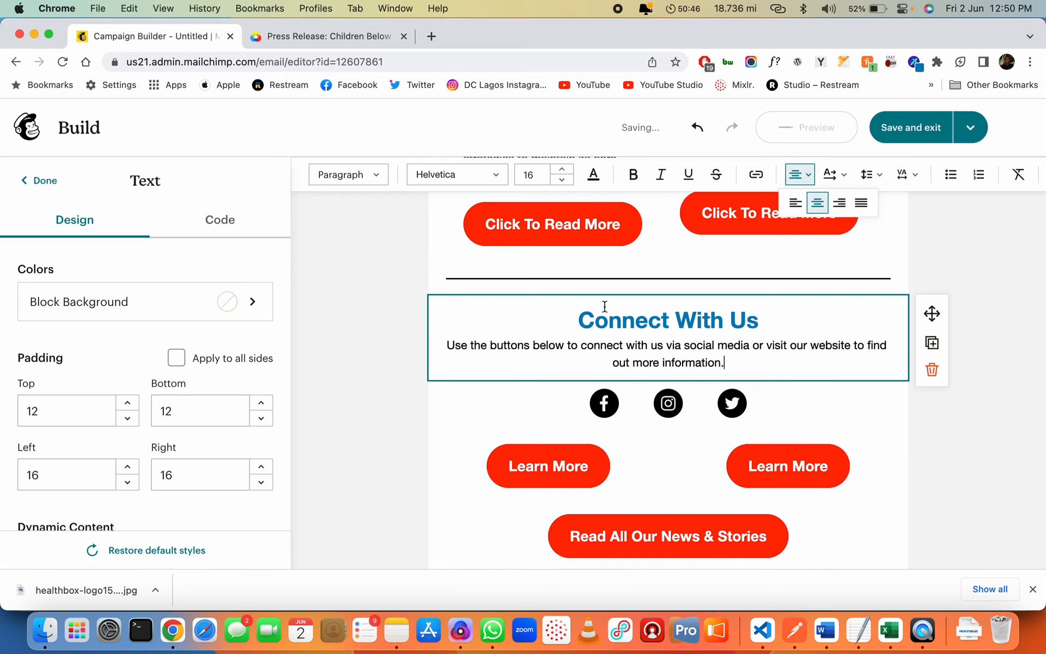
# Set the text block's left and right padding to 48
pyautogui.scroll(-2, 187, 311)
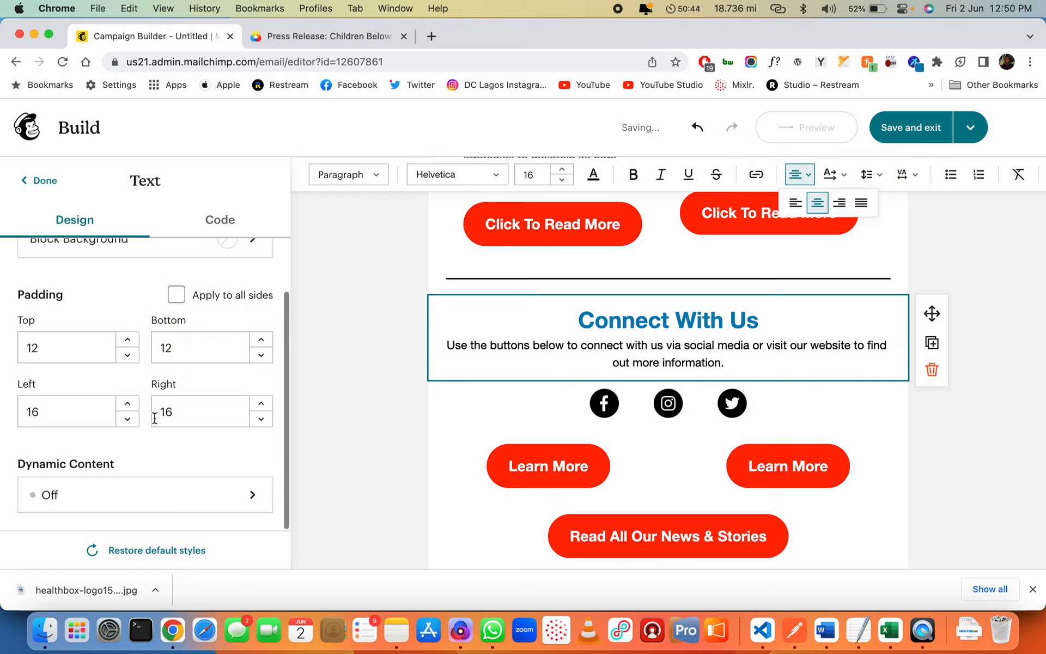
pyautogui.click(65, 414)
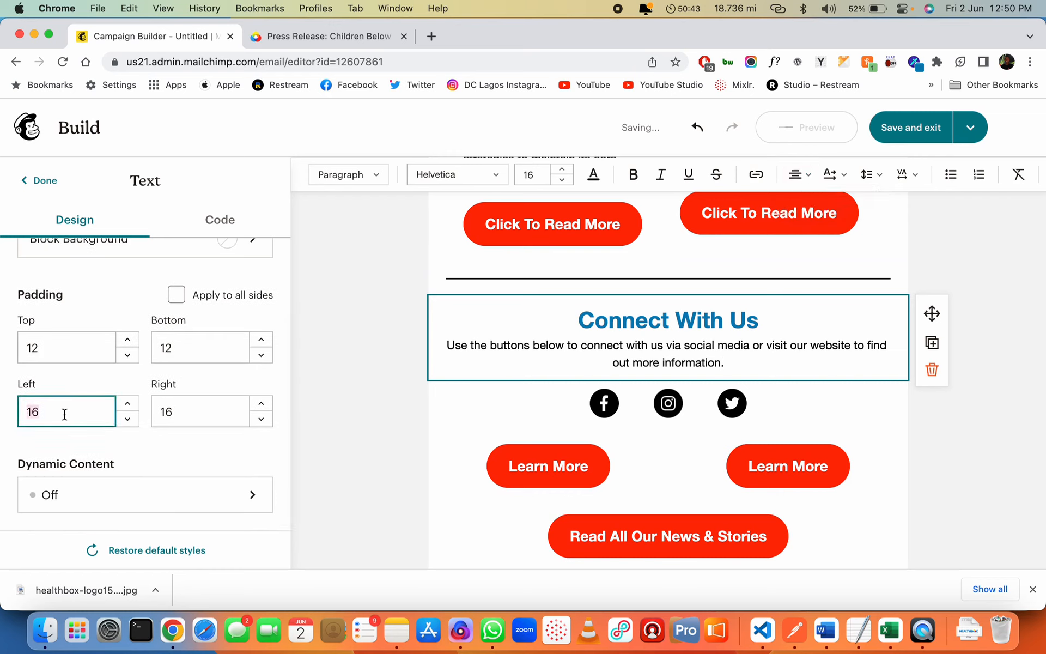
pyautogui.click(206, 413)
pyautogui.write('48')
pyautogui.press('Tab')
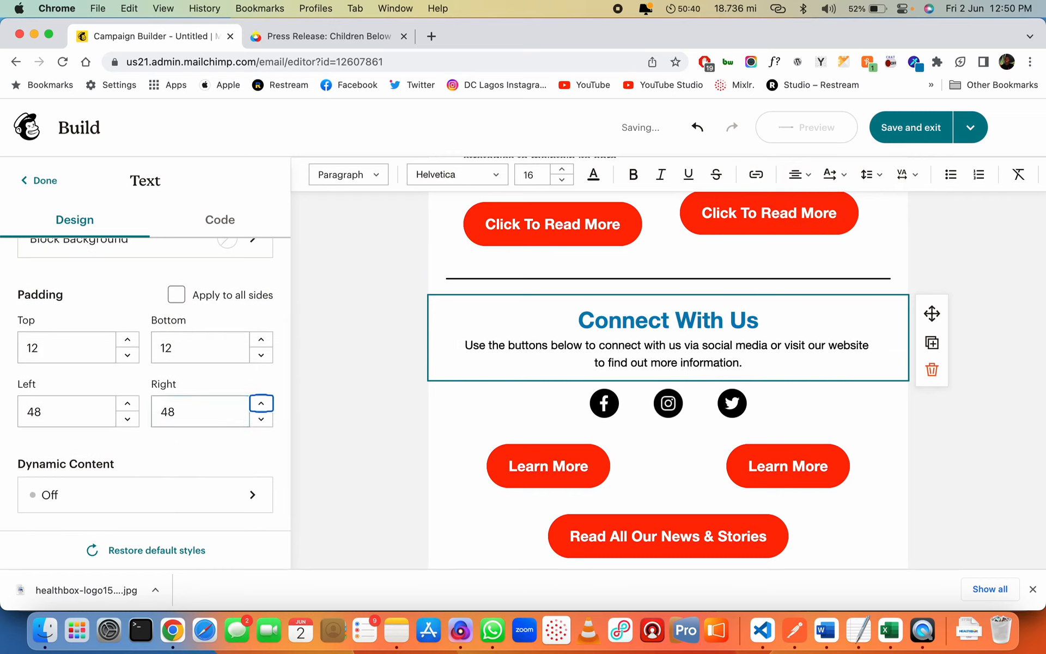
pyautogui.click(767, 410)
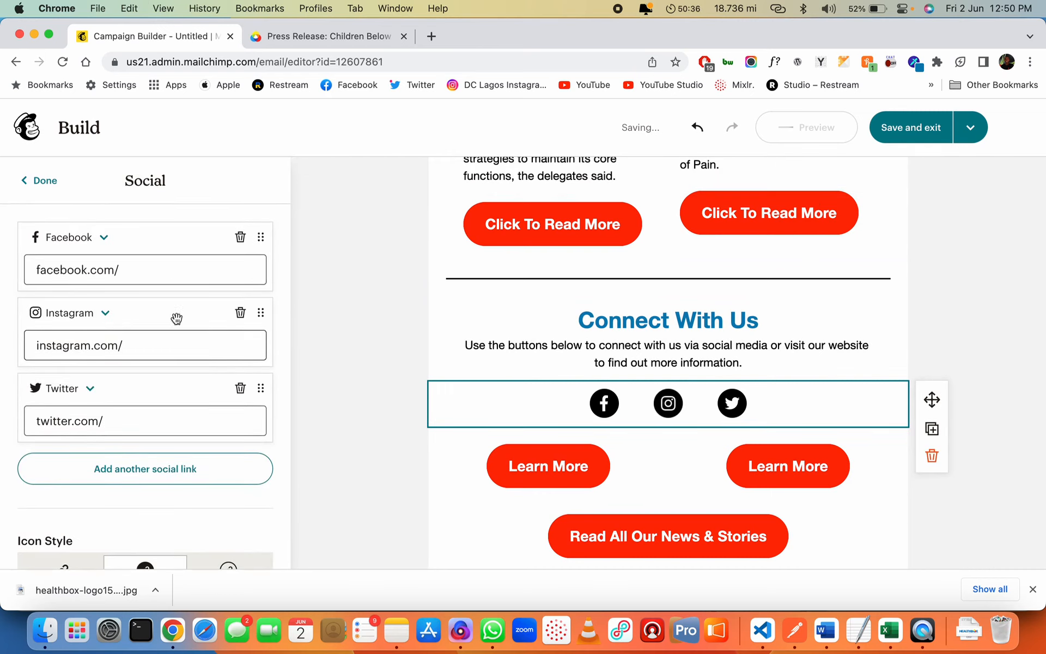
# Delete both Learn More buttons from the footer
pyautogui.click(649, 470)
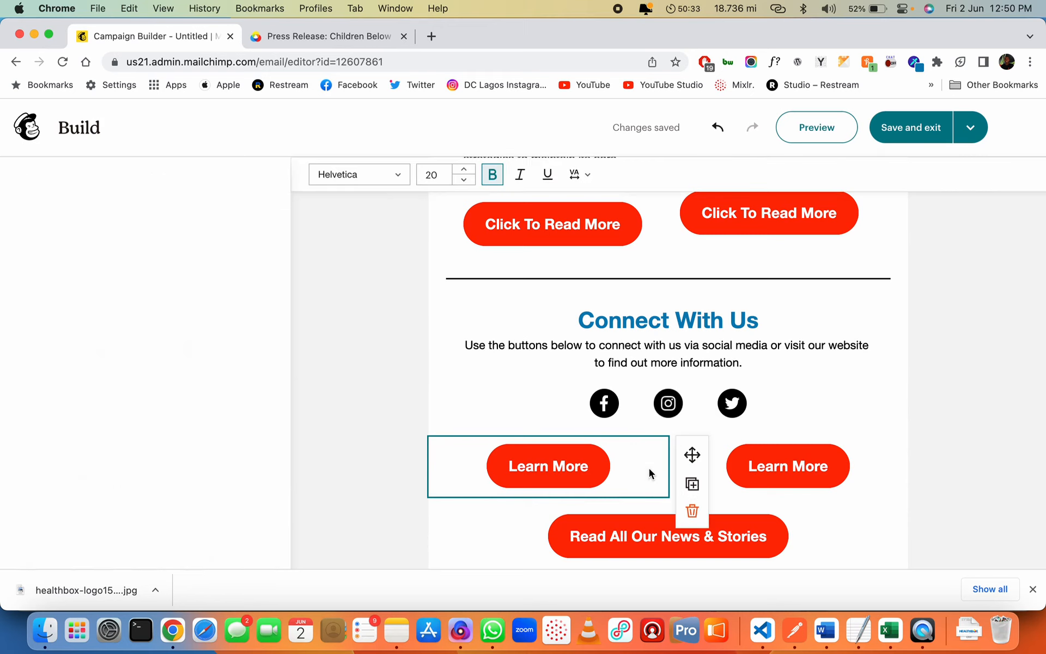
pyautogui.click(693, 512)
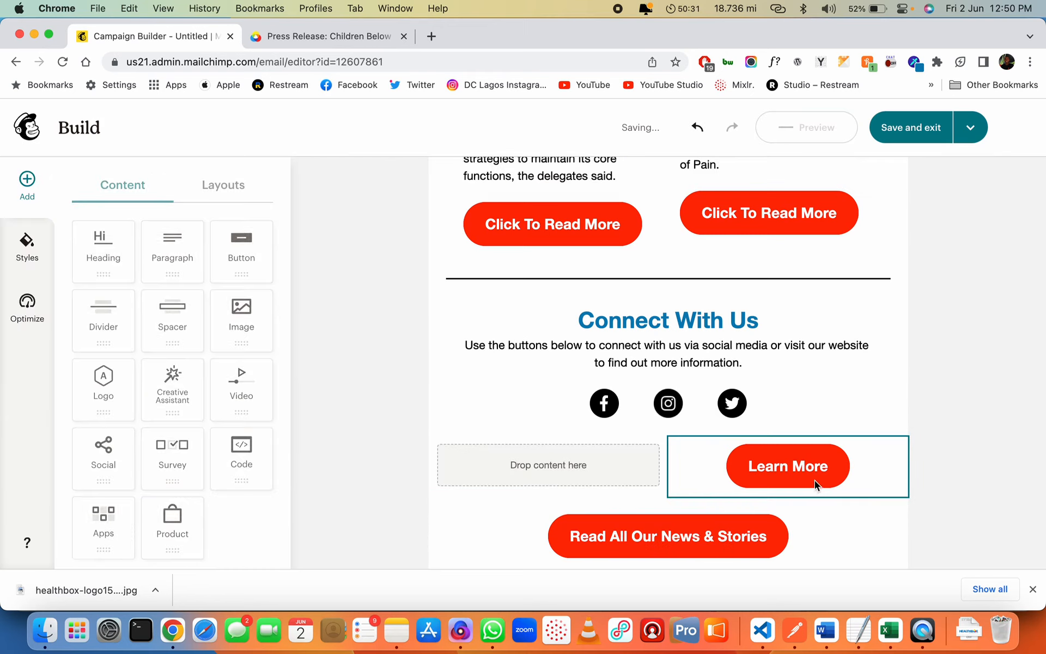
pyautogui.click(606, 465)
pyautogui.click(681, 464)
pyautogui.click(931, 498)
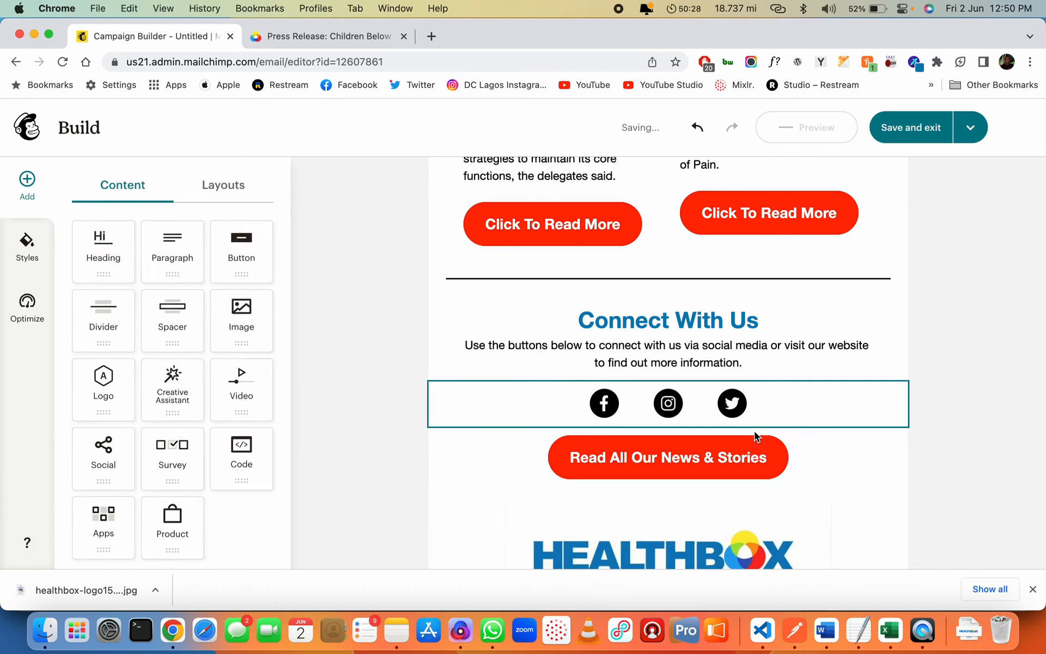
pyautogui.click(813, 469)
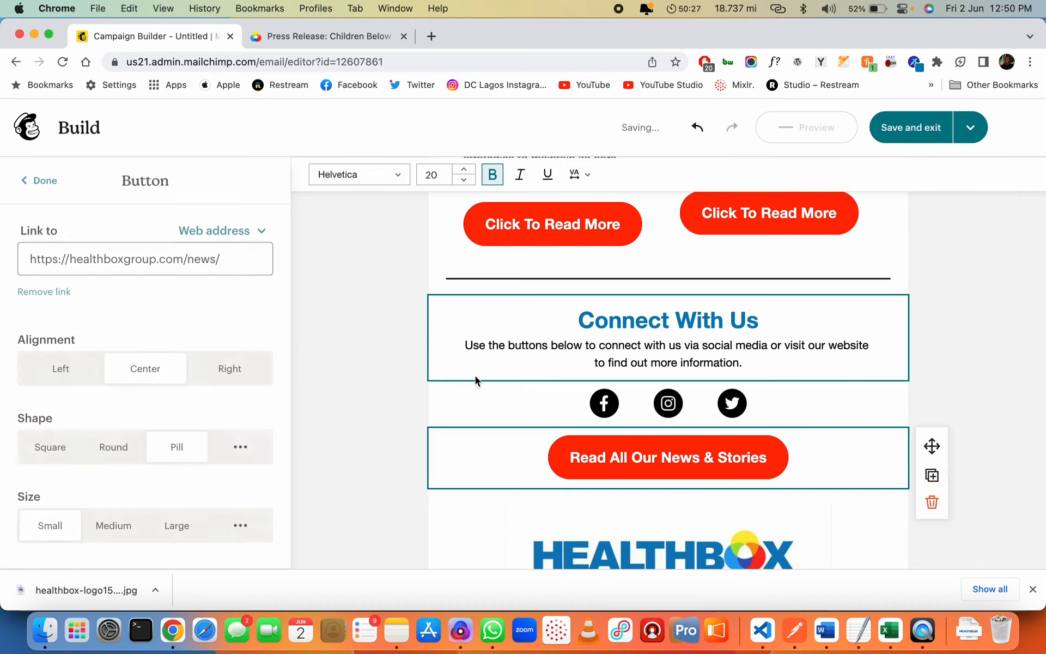
pyautogui.doubleClick(193, 261)
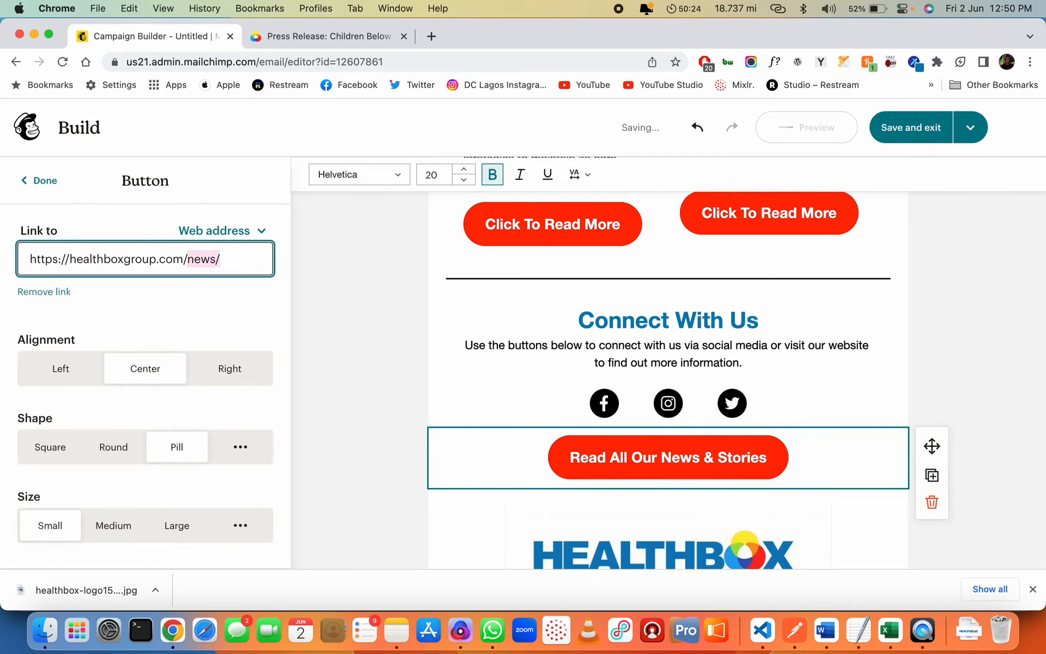
pyautogui.press('BackSpace')
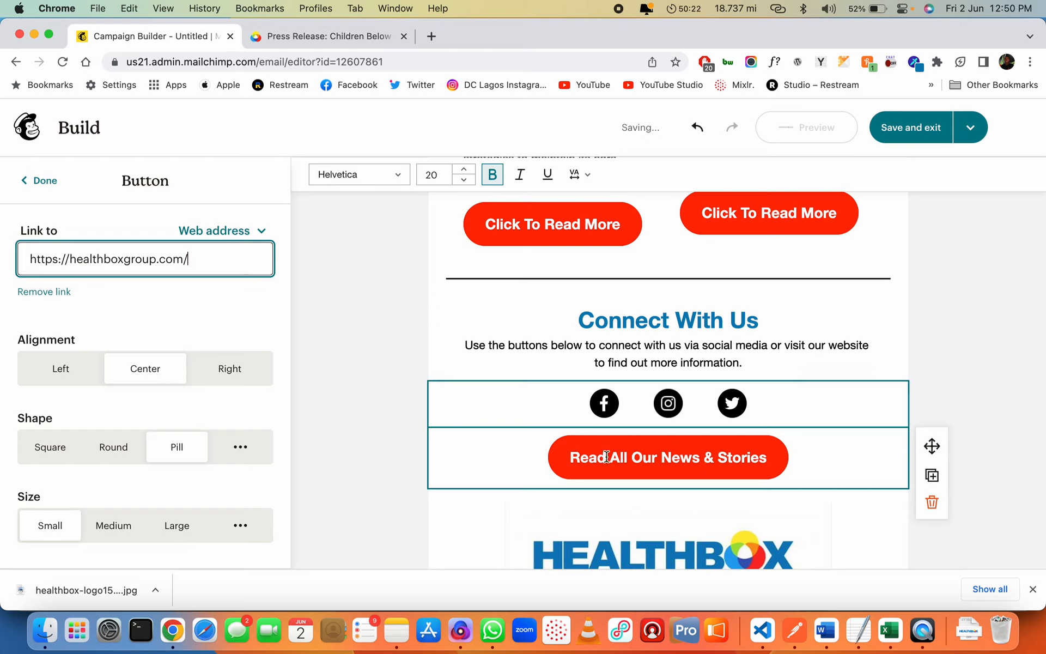
pyautogui.tripleClick(655, 457)
pyautogui.write('Visit The Websi')
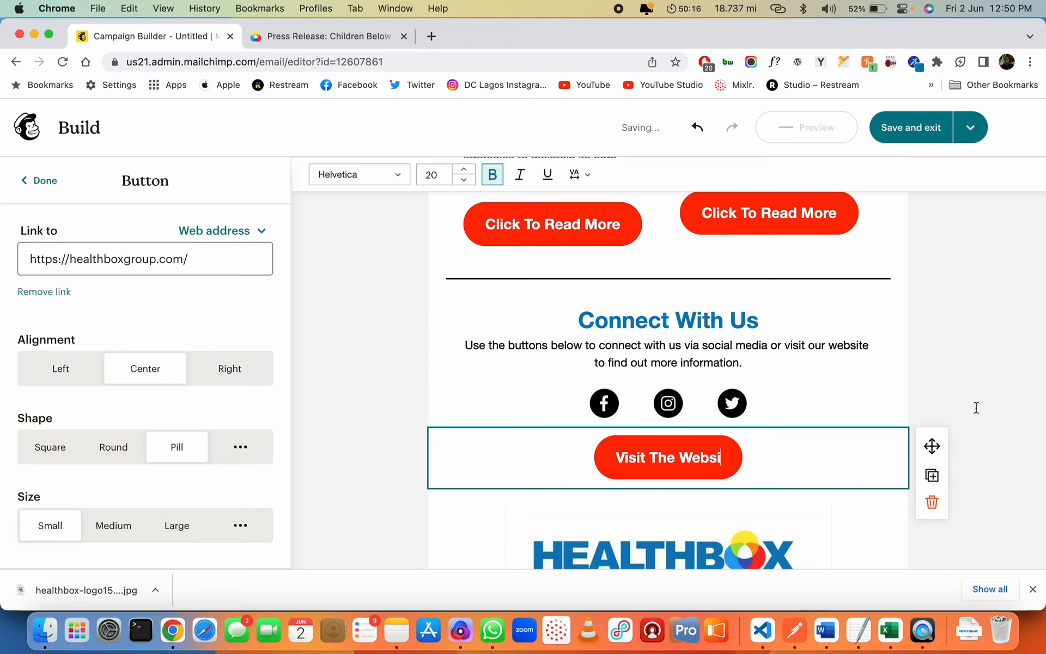
pyautogui.write('t')
pyautogui.press('BackSpace')
pyautogui.press('BackSpace')
pyautogui.press('BackSpace')
pyautogui.press('BackSpace')
pyautogui.press('BackSpace')
pyautogui.press('BackSpace')
pyautogui.press('BackSpace')
pyautogui.press('BackSpace')
pyautogui.press('BackSpace')
pyautogui.press('BackSpace')
pyautogui.write('Our Website')
pyautogui.click(972, 383)
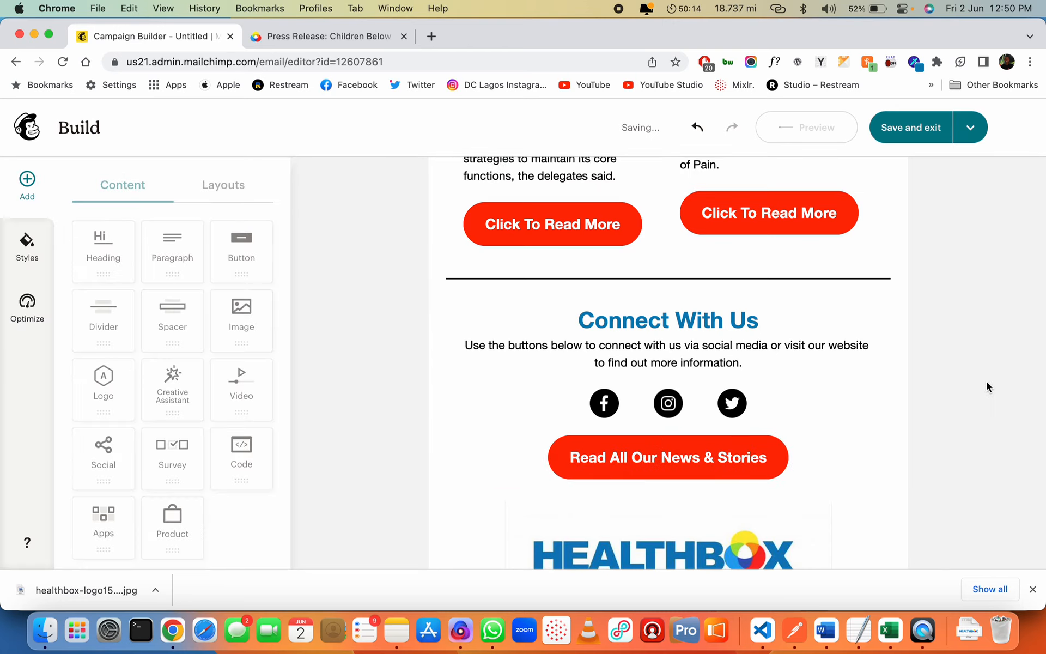
# Duplicate the divider and place the copy under the Visit Our Website button
pyautogui.click(658, 456)
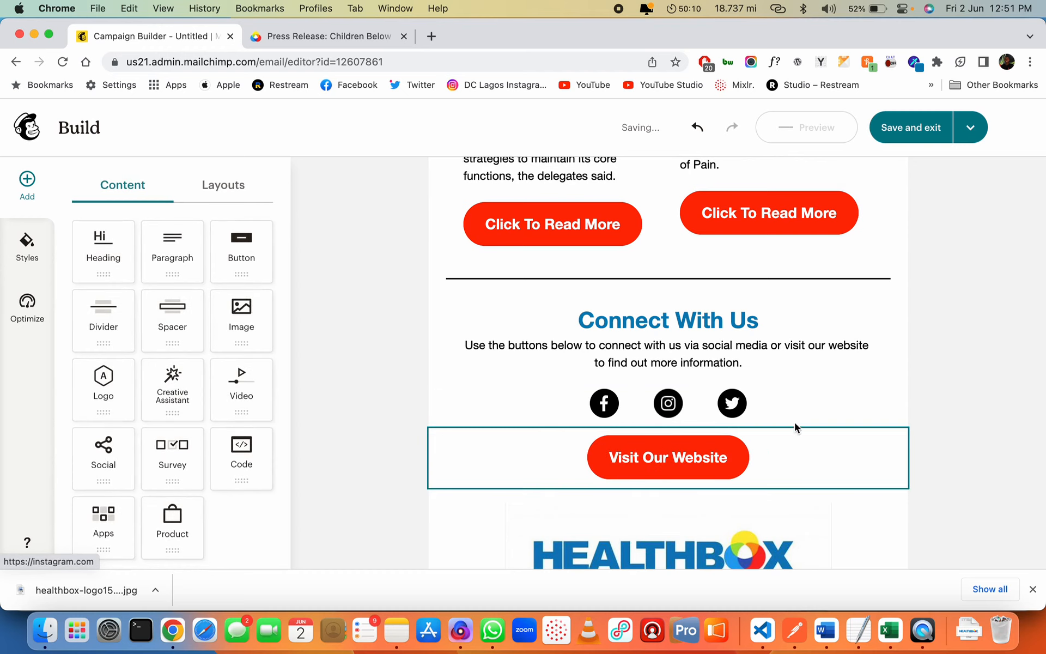
pyautogui.scroll(-3, 808, 331)
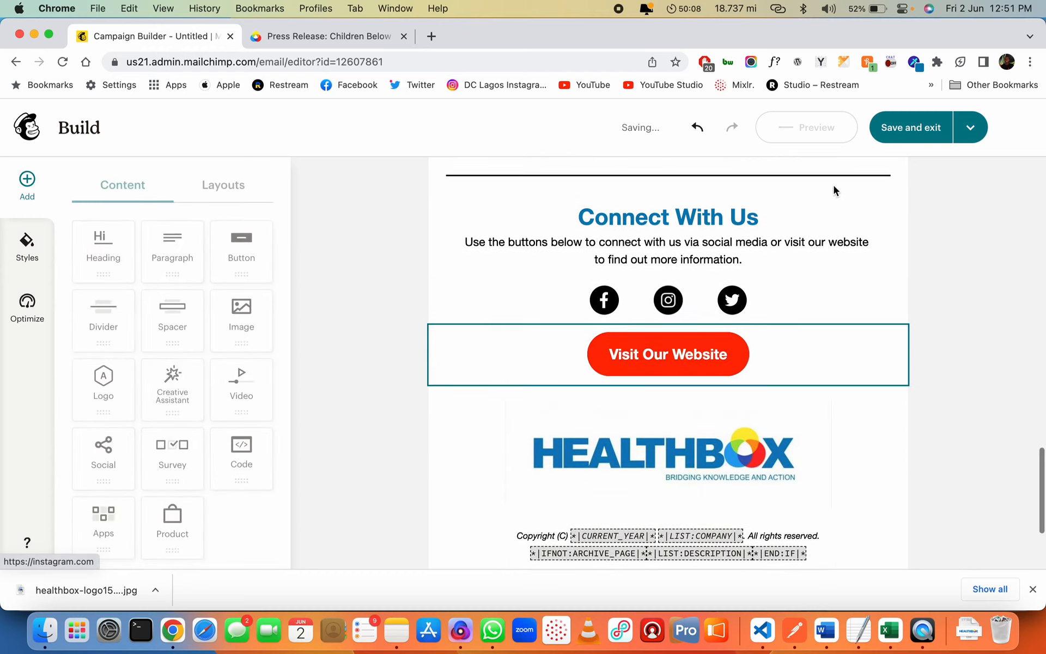
pyautogui.scroll(1, 837, 192)
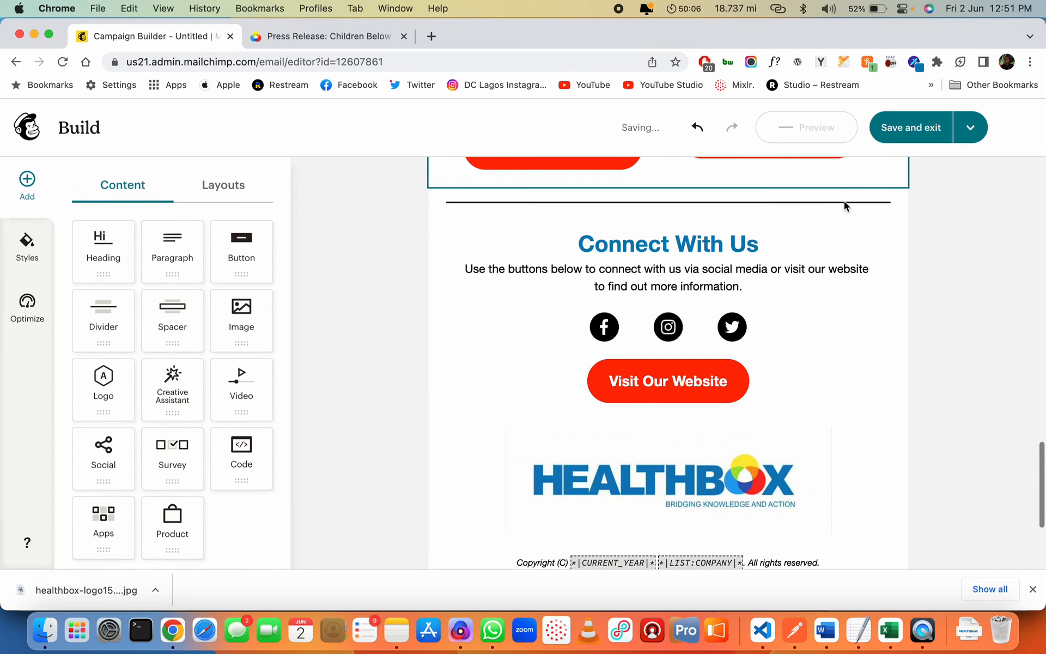
pyautogui.click(839, 207)
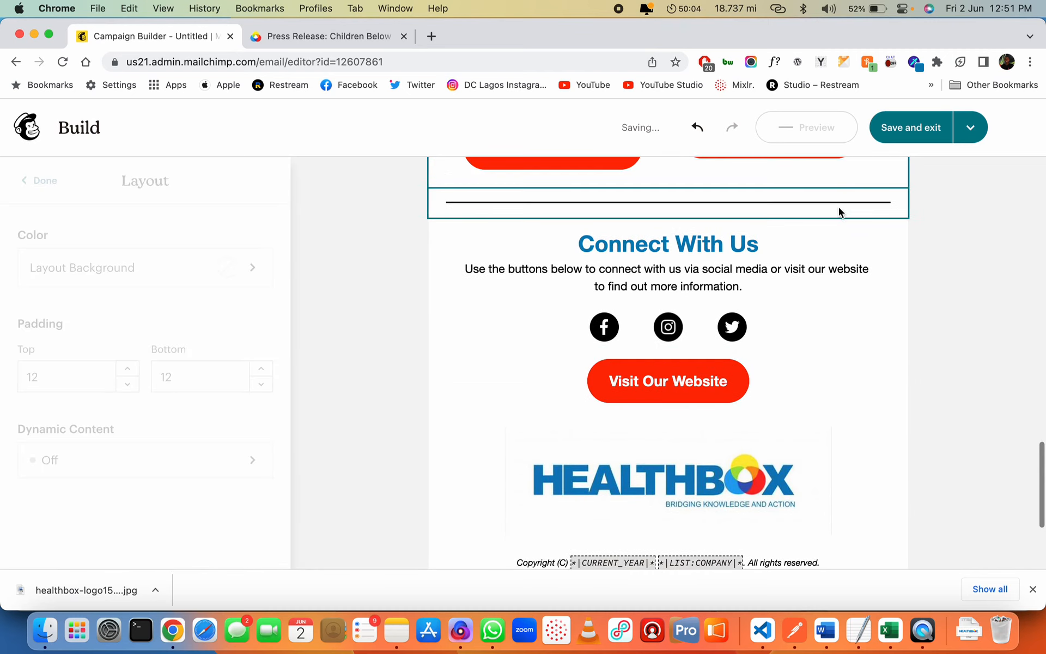
pyautogui.click(831, 207)
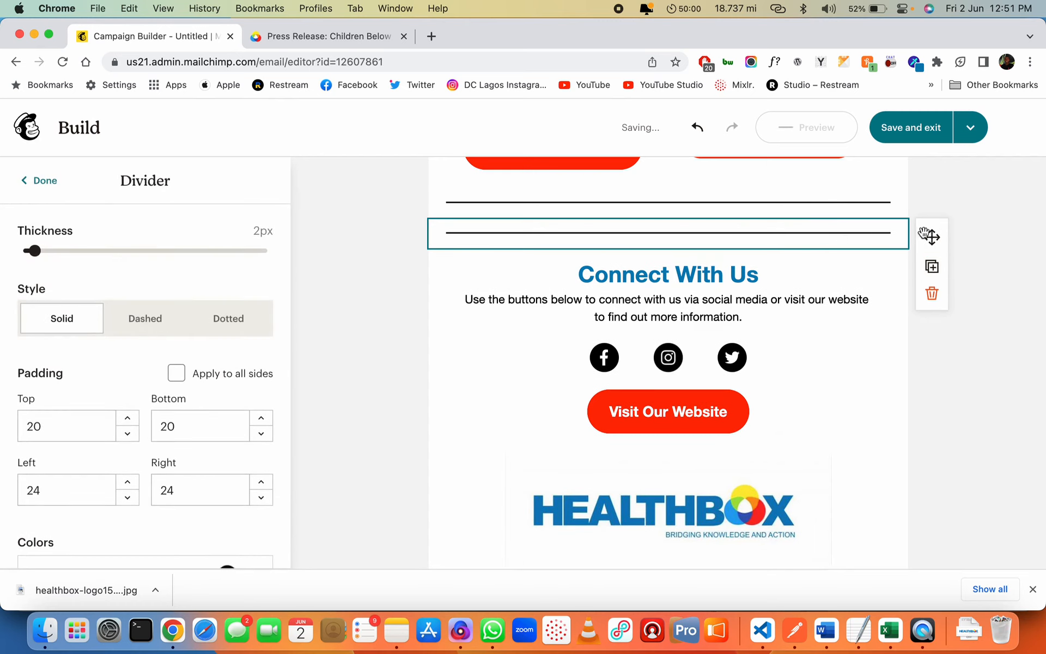
pyautogui.moveTo(845, 345); pyautogui.dragTo(897, 437)
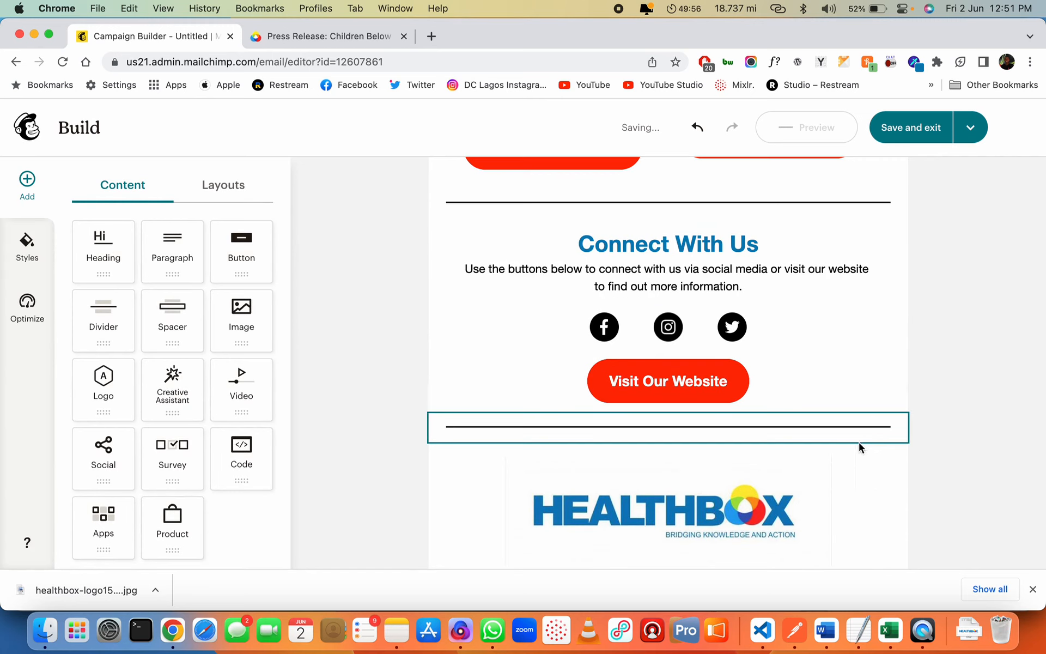
# Shrink the footer HealthBox logo and set the new divider's bottom padding to 0
pyautogui.click(824, 465)
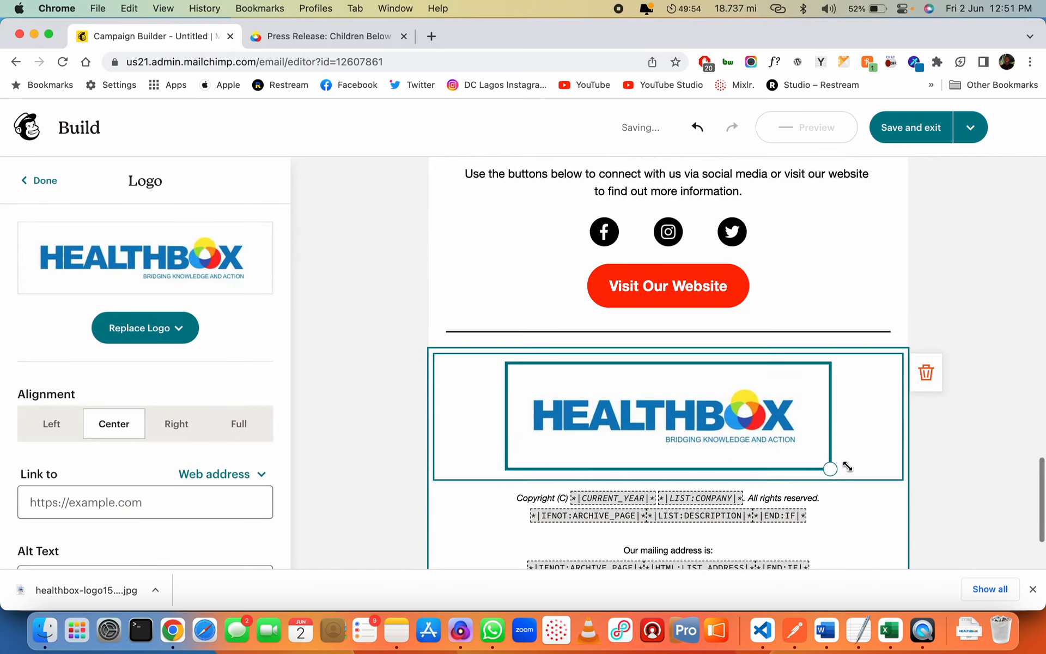
pyautogui.moveTo(831, 469); pyautogui.dragTo(719, 402)
pyautogui.click(804, 343)
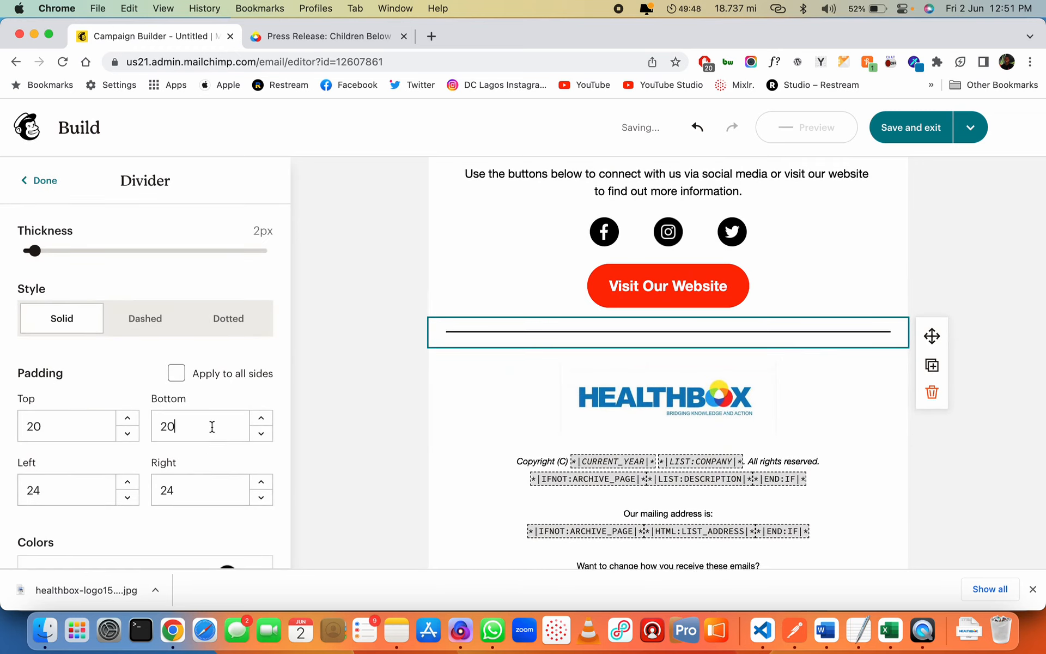
pyautogui.doubleClick(213, 426)
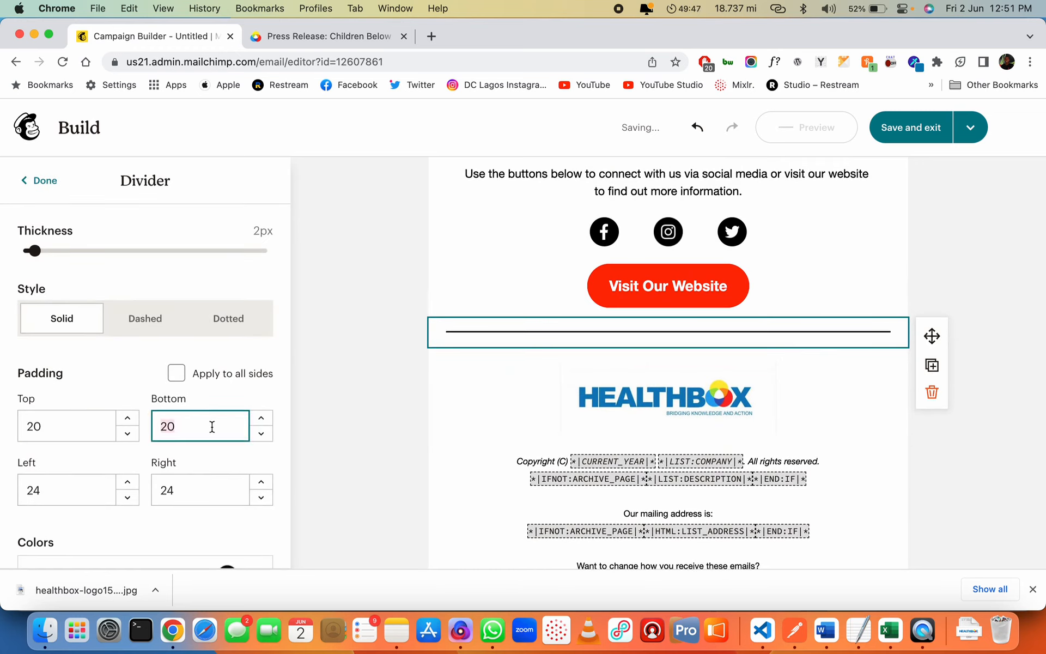
pyautogui.click(352, 428)
pyautogui.click(612, 334)
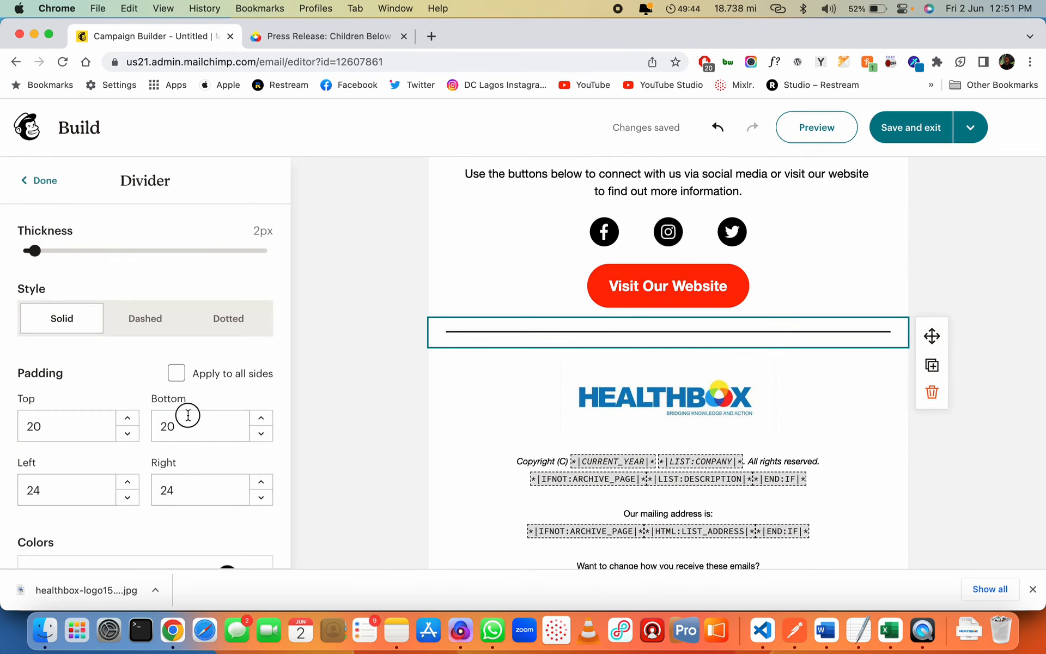
pyautogui.click(167, 426)
pyautogui.press('Tab')
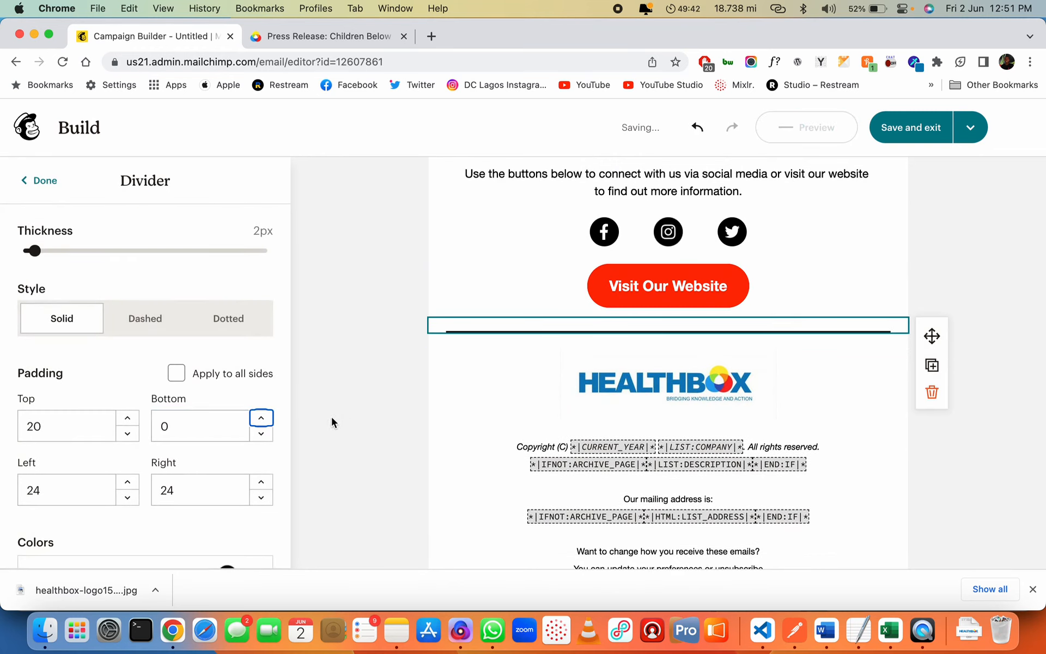
pyautogui.click(1013, 446)
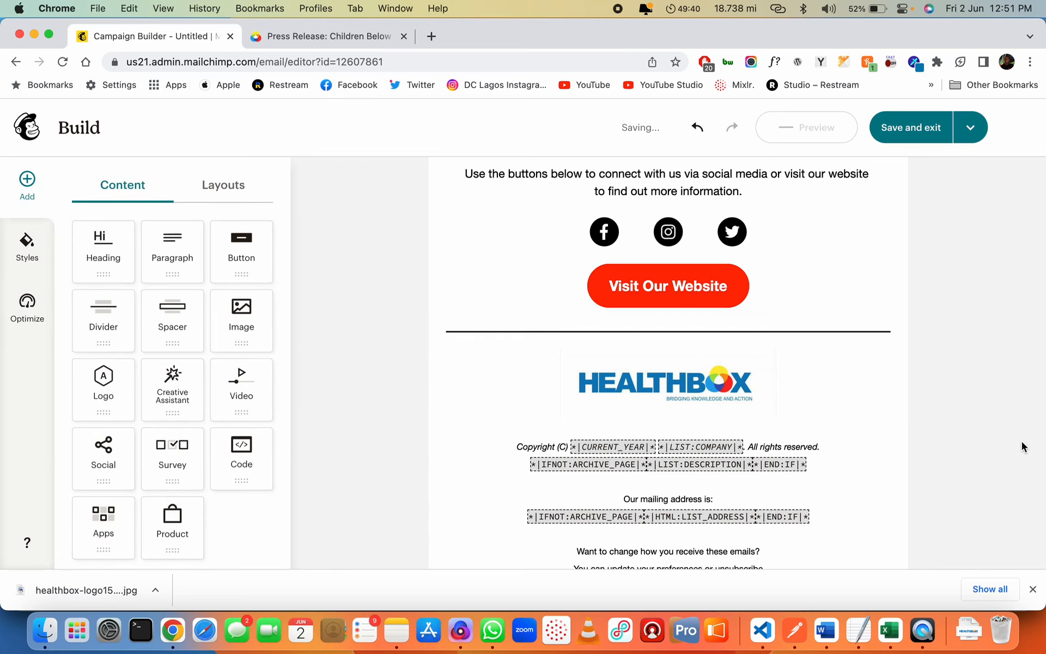
pyautogui.scroll(-2, 781, 412)
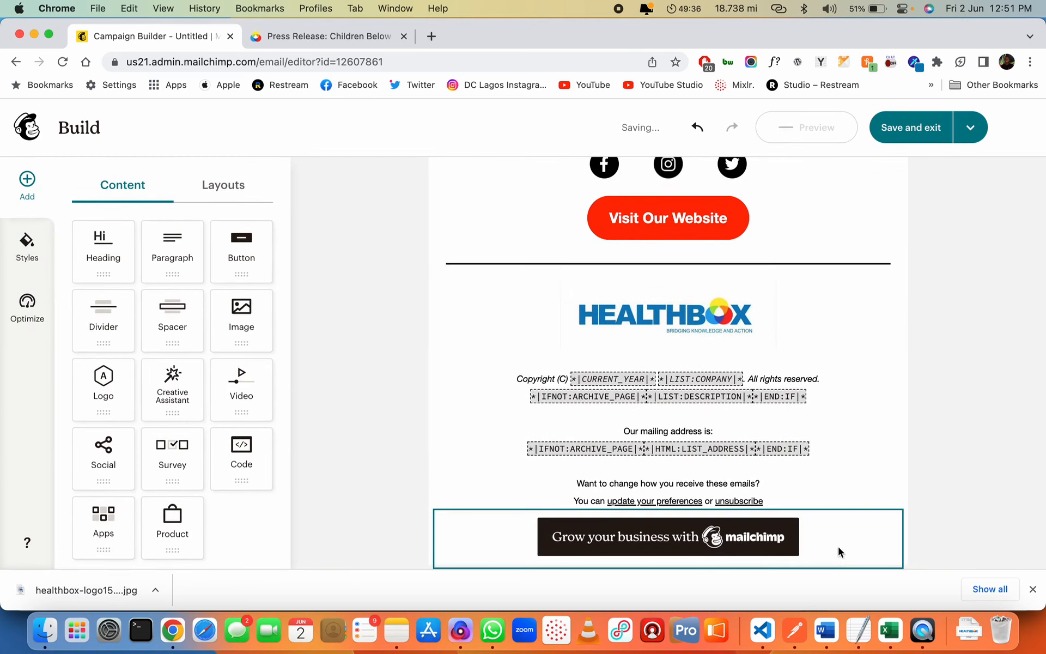
pyautogui.click(839, 548)
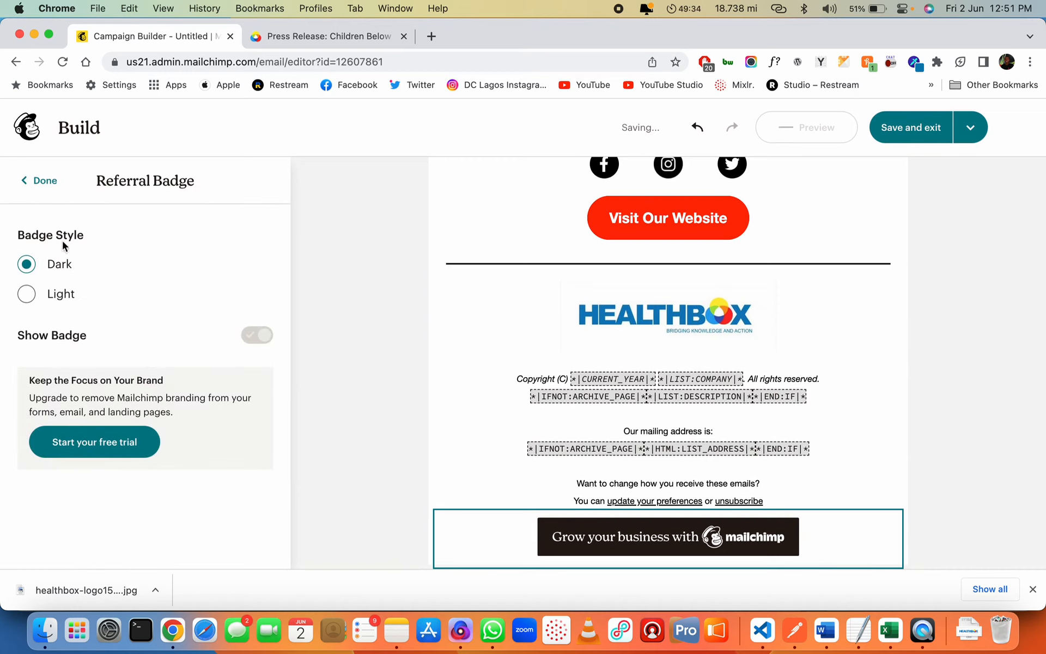
# Switch the Mailchimp referral badge to the Light style
pyautogui.click(25, 295)
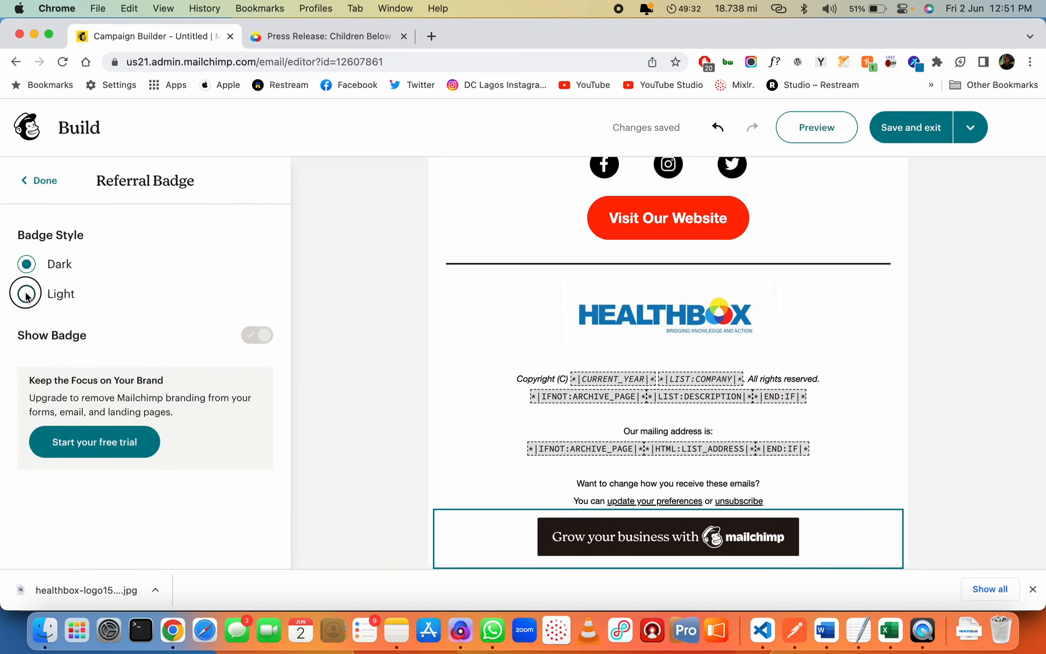
pyautogui.click(332, 380)
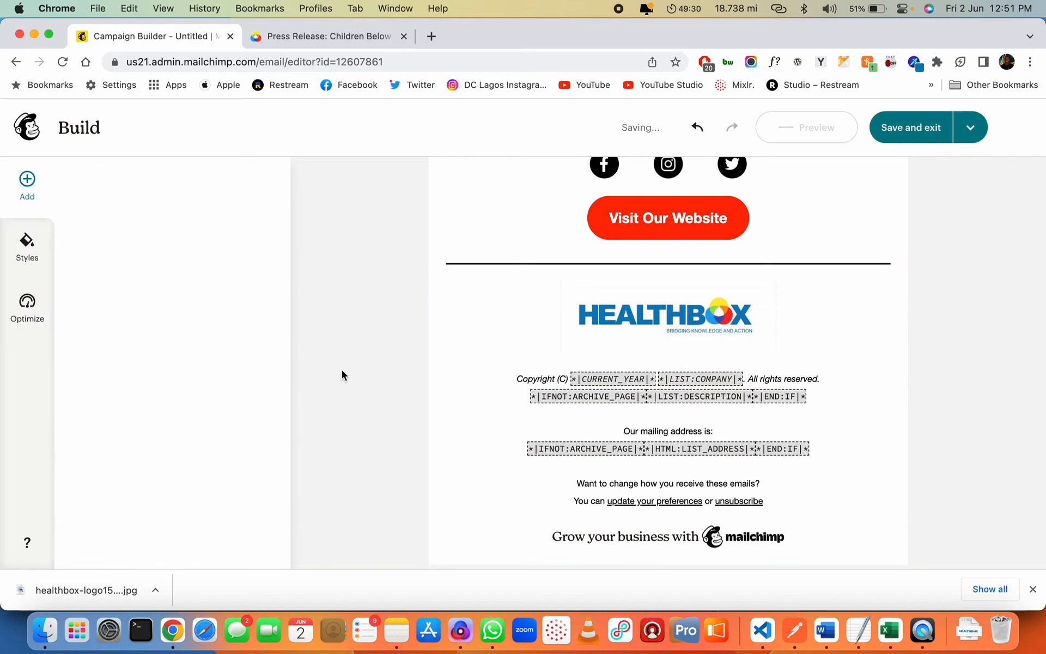
pyautogui.scroll(10, 759, 458)
pyautogui.scroll(10, 861, 366)
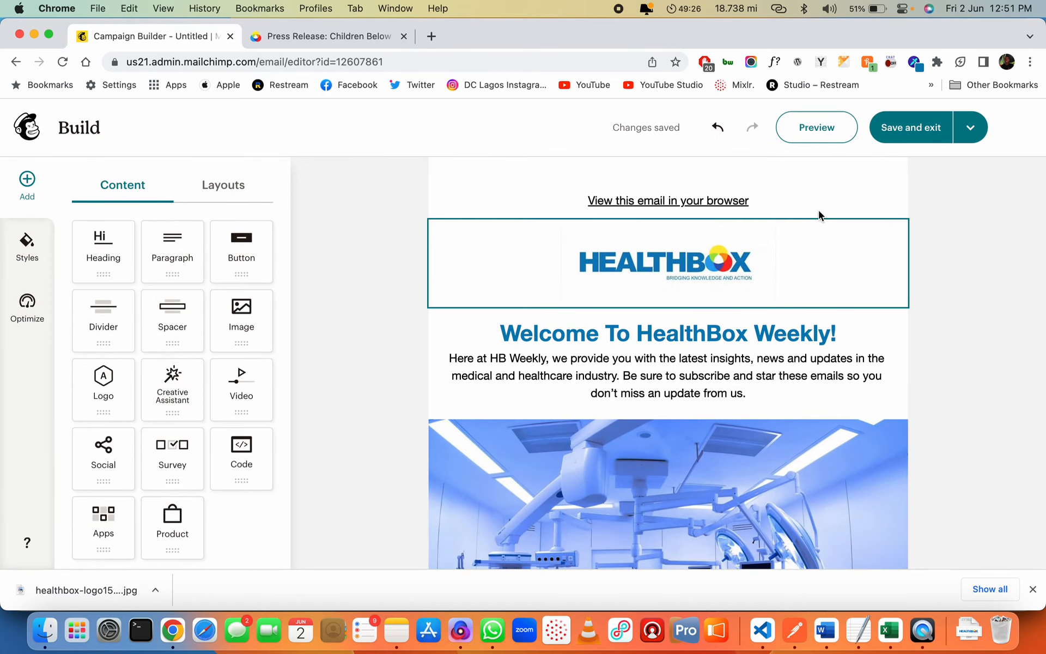
# Give the Welcome To HealthBox Weekly! block a very light grey #F9F9F9 background
pyautogui.click(807, 193)
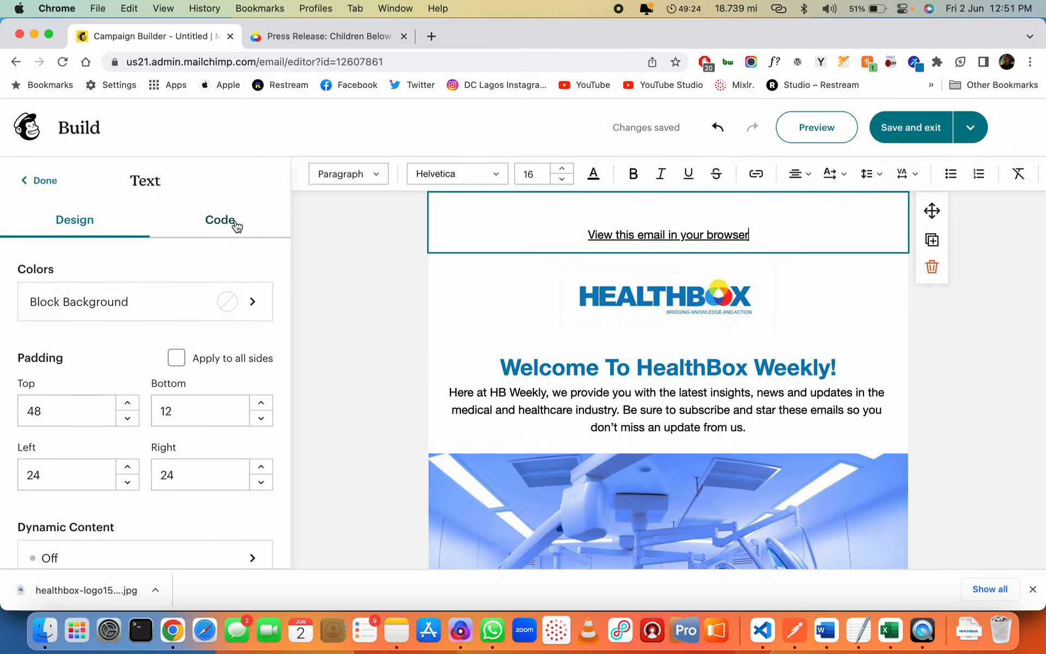
pyautogui.click(452, 366)
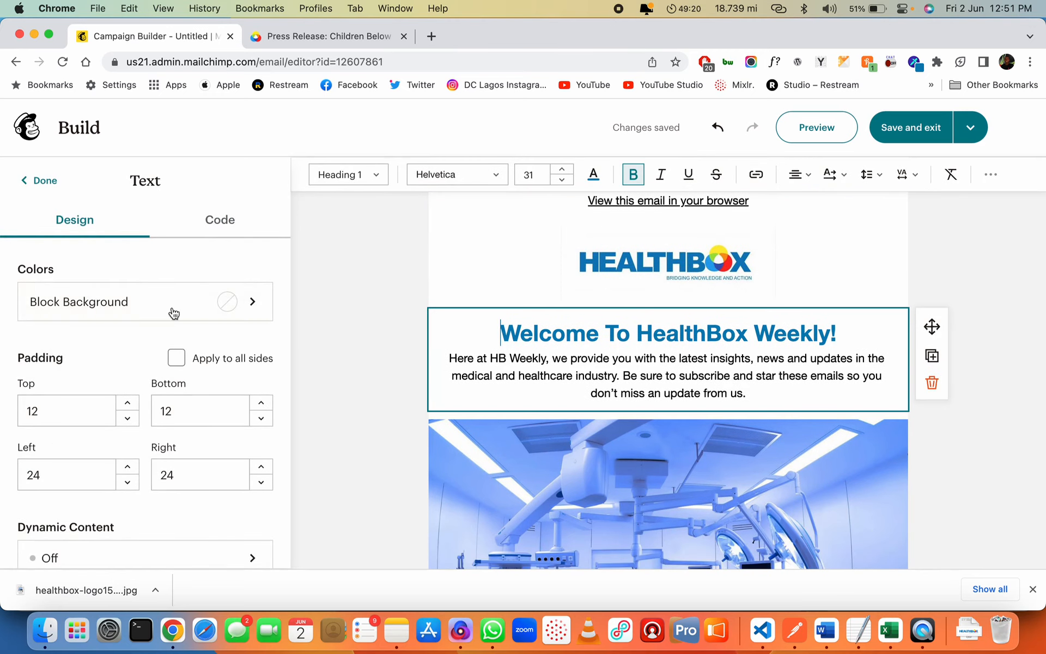
pyautogui.click(210, 299)
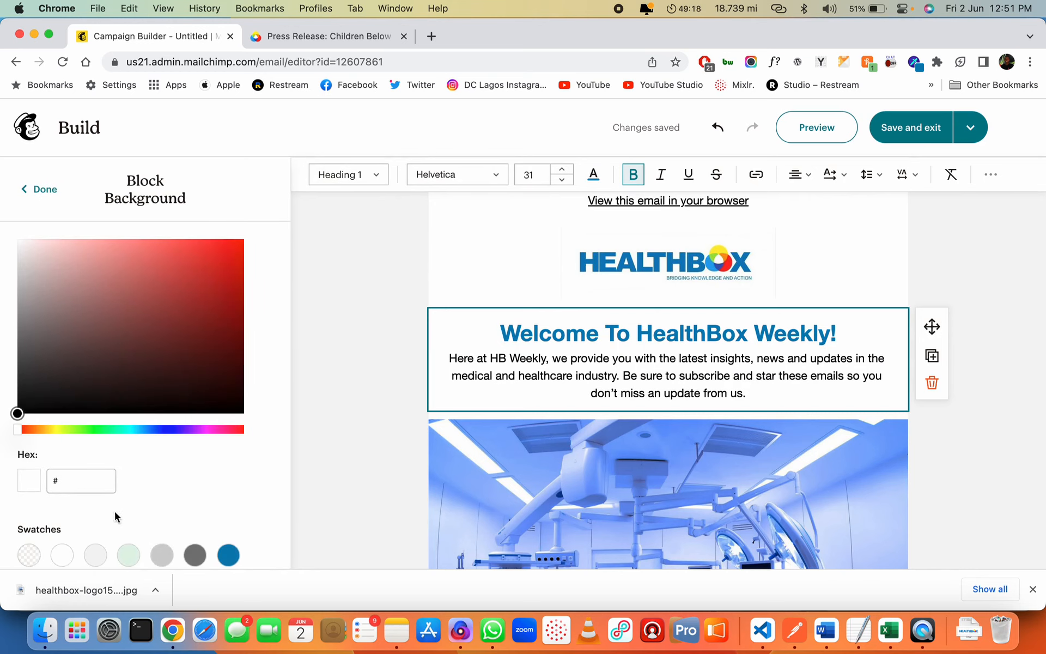
pyautogui.click(95, 556)
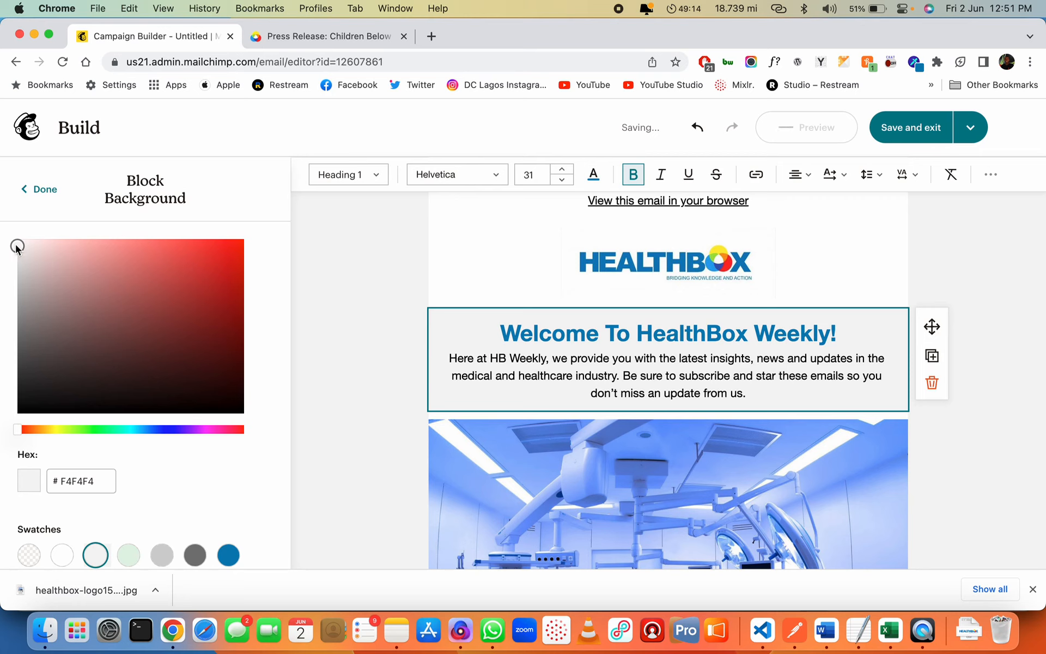
pyautogui.moveTo(16, 247)
pyautogui.mouseDown()
pyautogui.moveTo(14, 224)
pyautogui.moveTo(16, 245)
pyautogui.moveTo(7, 245)
pyautogui.mouseUp()
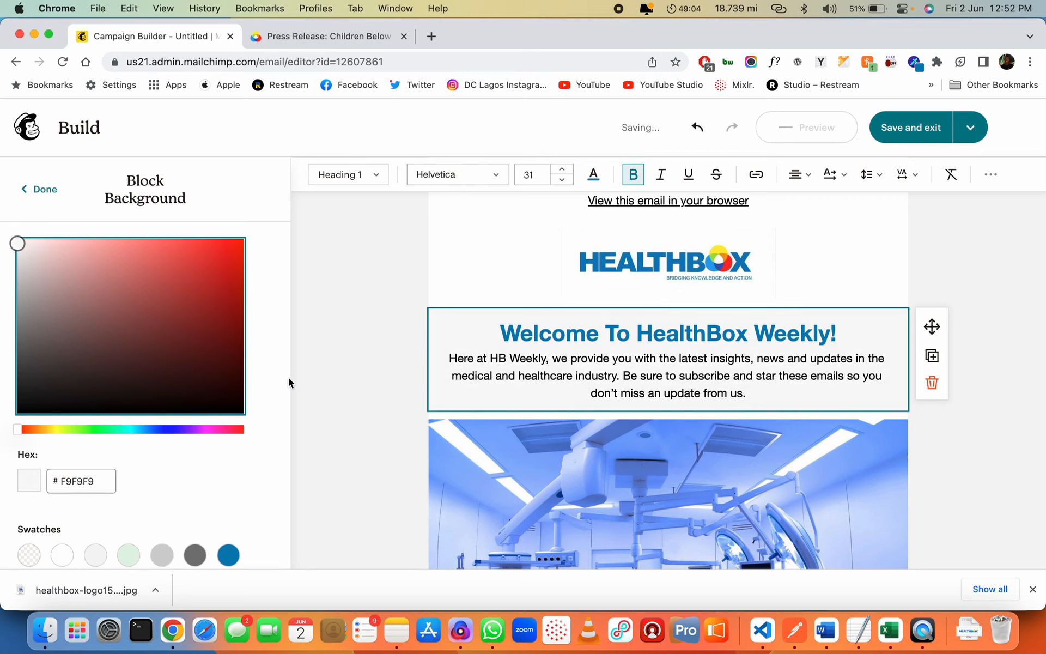
# Set the operating room image block's top padding to 0
pyautogui.click(496, 258)
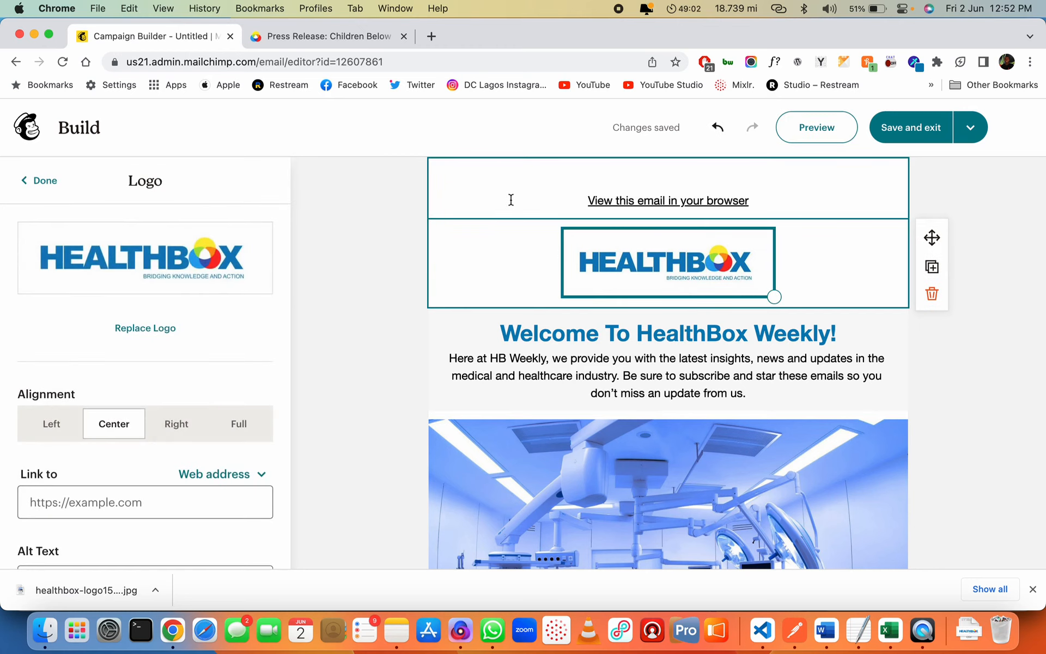
pyautogui.click(512, 200)
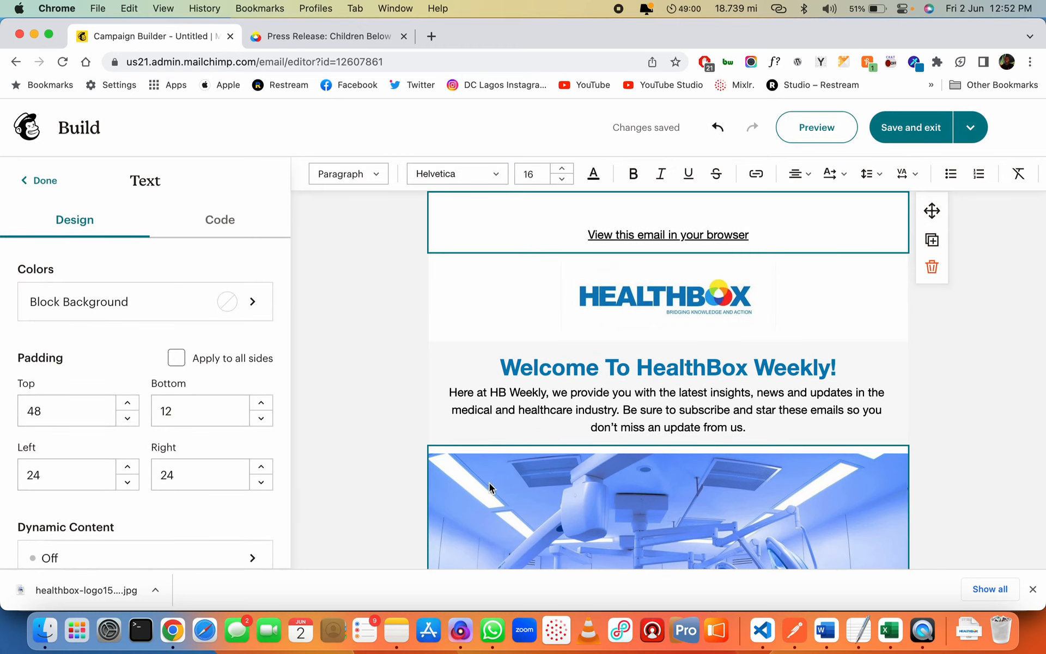
pyautogui.click(495, 468)
pyautogui.scroll(-8, 175, 461)
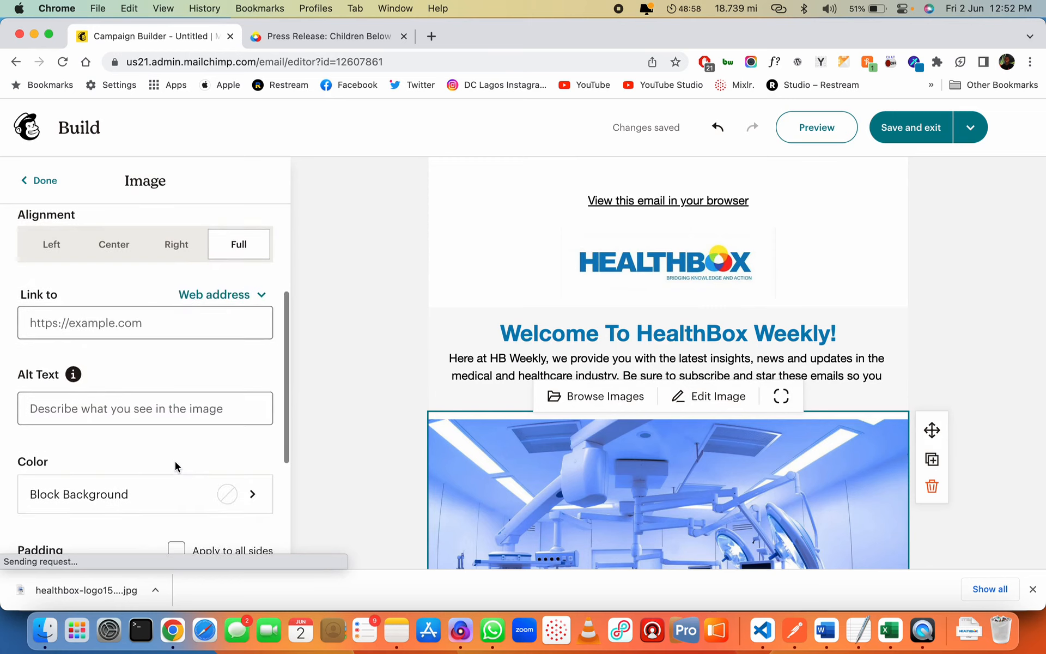
pyautogui.click(85, 391)
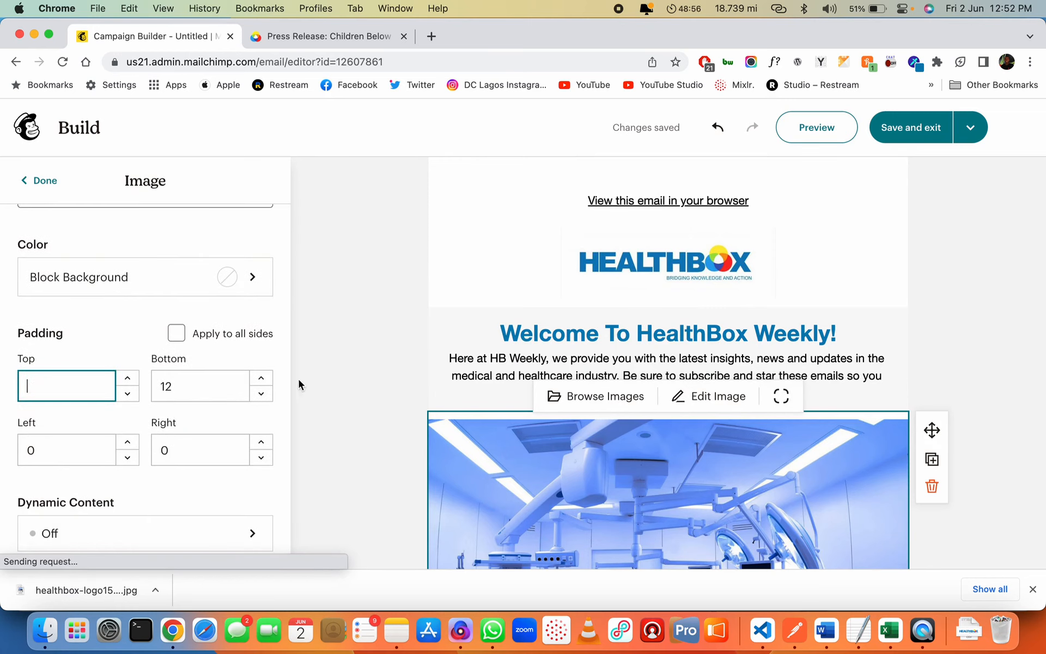
pyautogui.press('Tab')
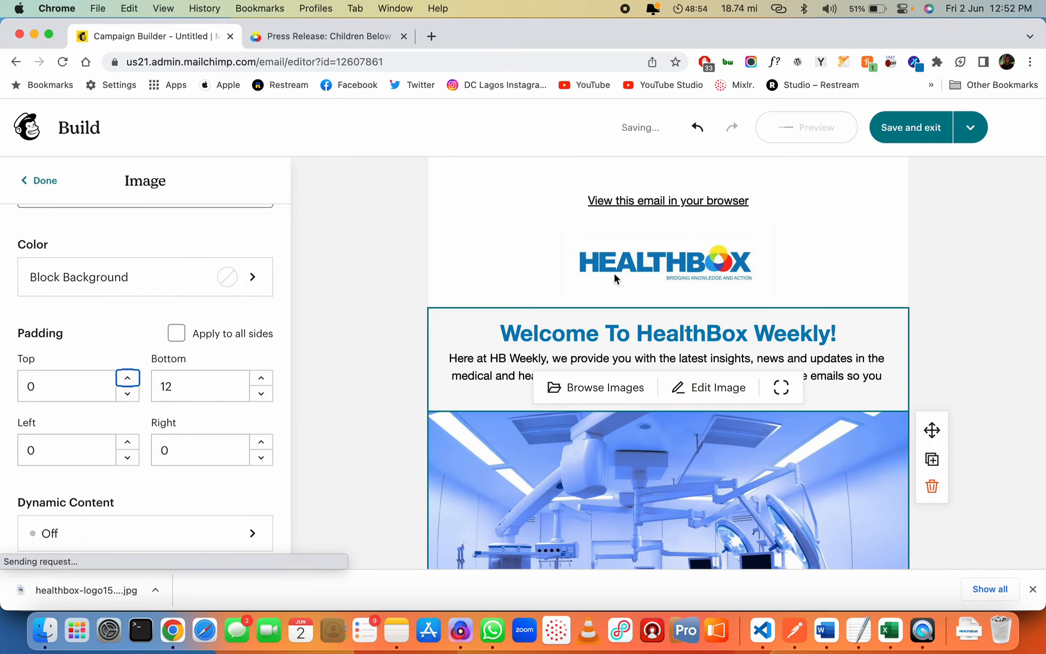
# Give the 'View this email in your browser' header block a #f0f0f0 background
pyautogui.click(473, 188)
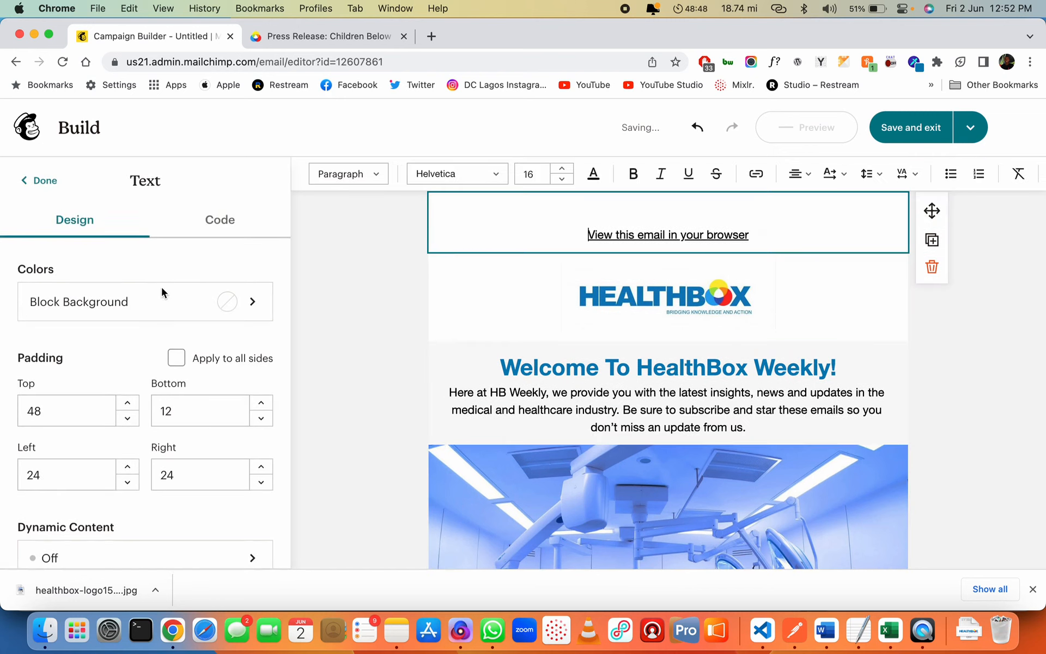
pyautogui.click(152, 308)
pyautogui.click(81, 482)
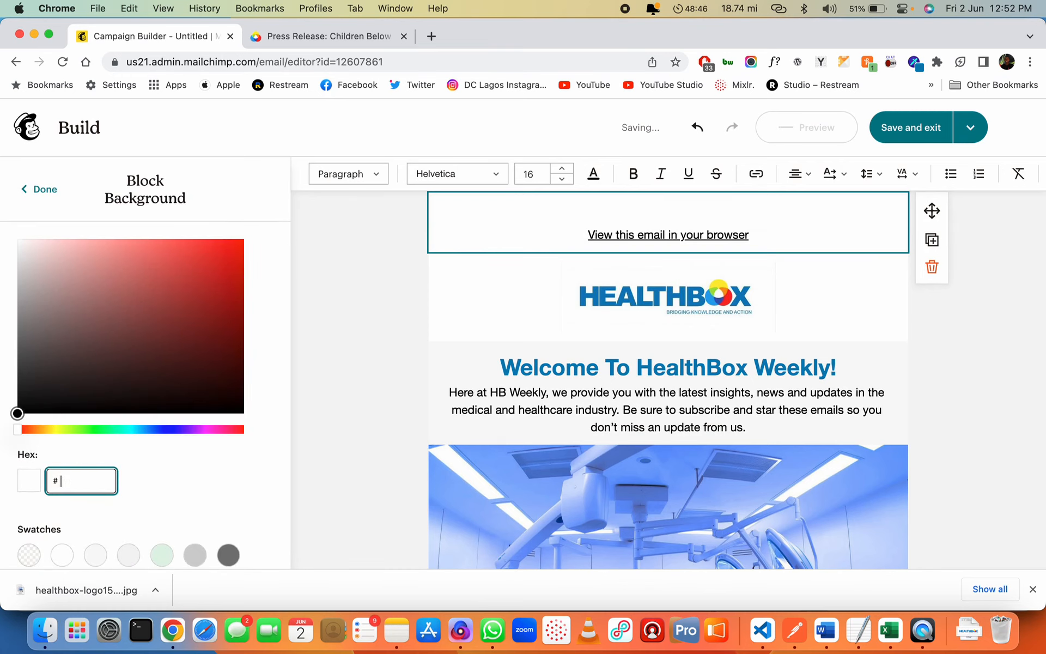
pyautogui.write('f0f0f0')
pyautogui.click(338, 429)
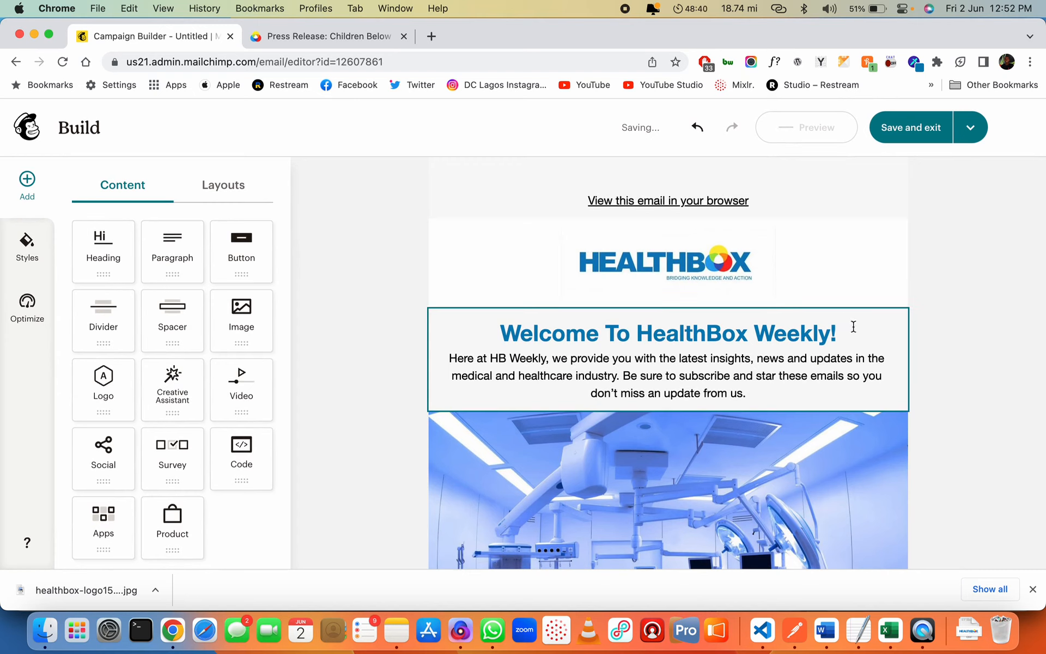
# Give the welcome text block 24 padding on every side
pyautogui.click(872, 332)
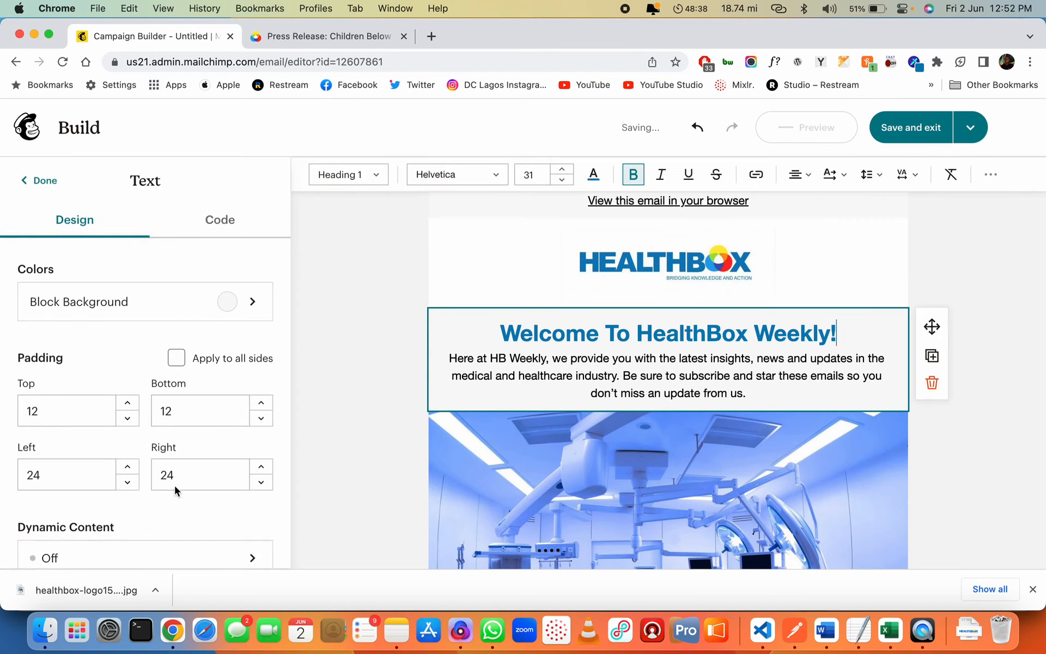
pyautogui.click(82, 410)
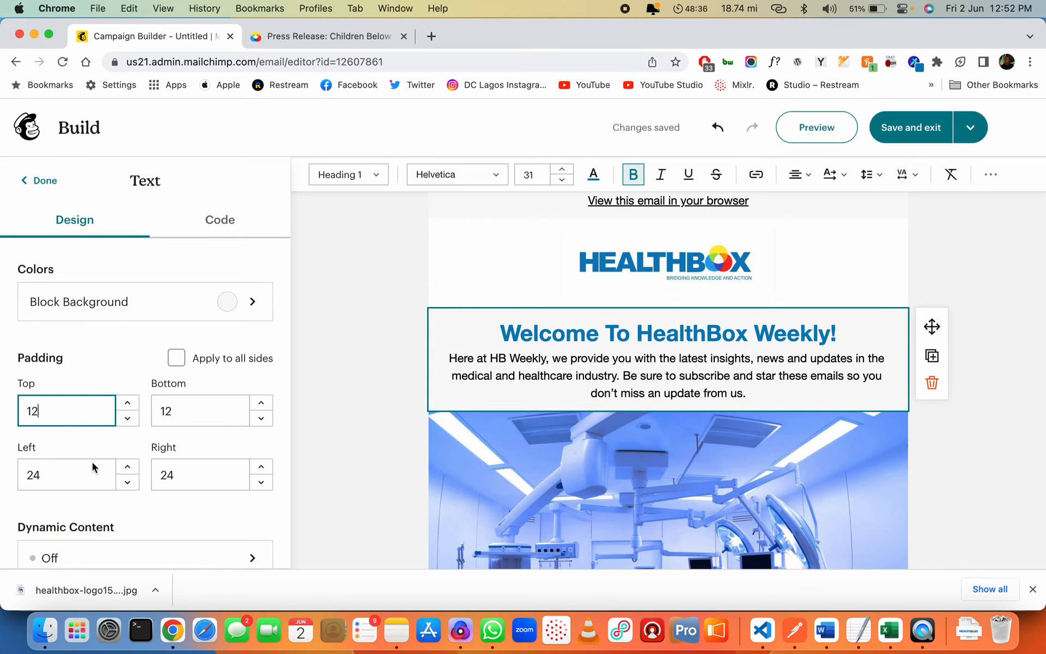
pyautogui.press('super+a')
pyautogui.write('24')
pyautogui.press('Tab')
pyautogui.click(199, 411)
pyautogui.press('super+a')
pyautogui.write('24')
pyautogui.press('Tab')
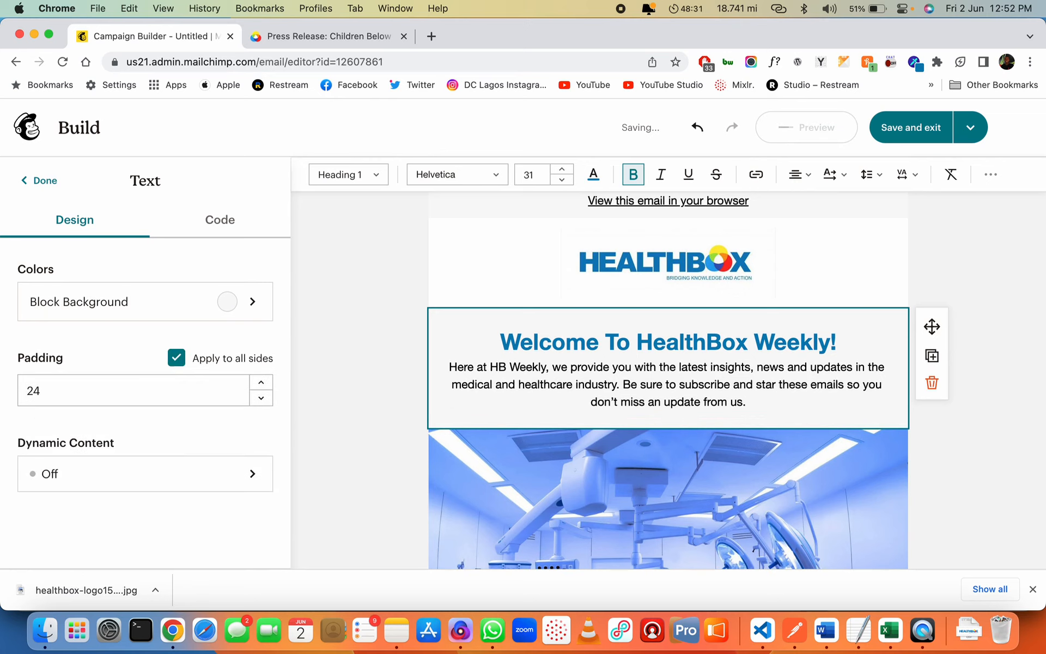
# Set the welcome block's padding to 48 on all sides
pyautogui.click(141, 387)
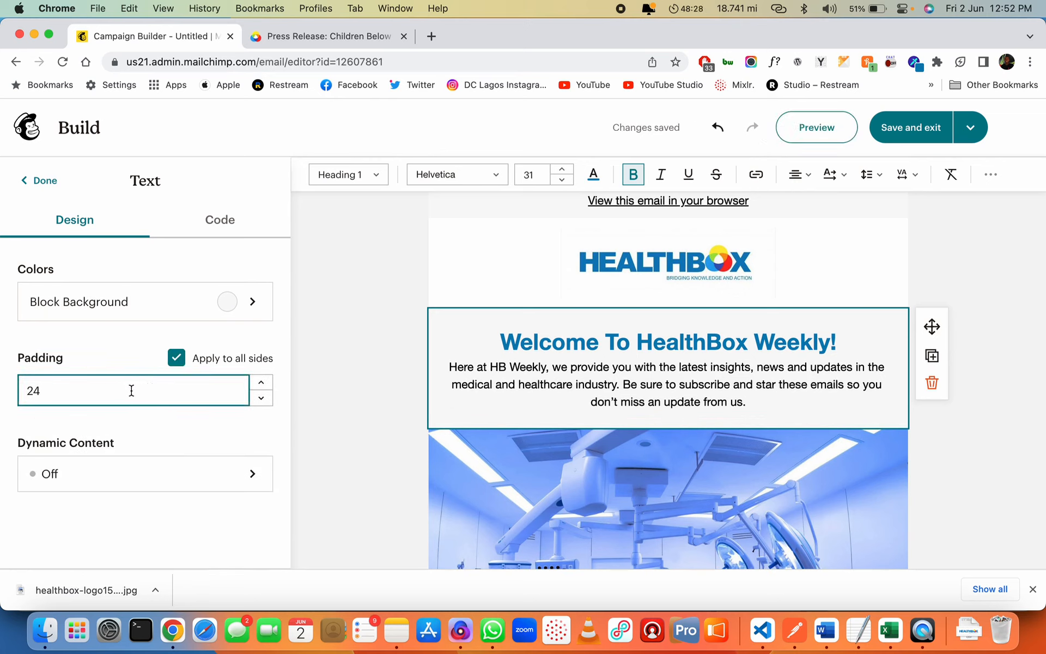
pyautogui.press('super+a')
pyautogui.press('Tab')
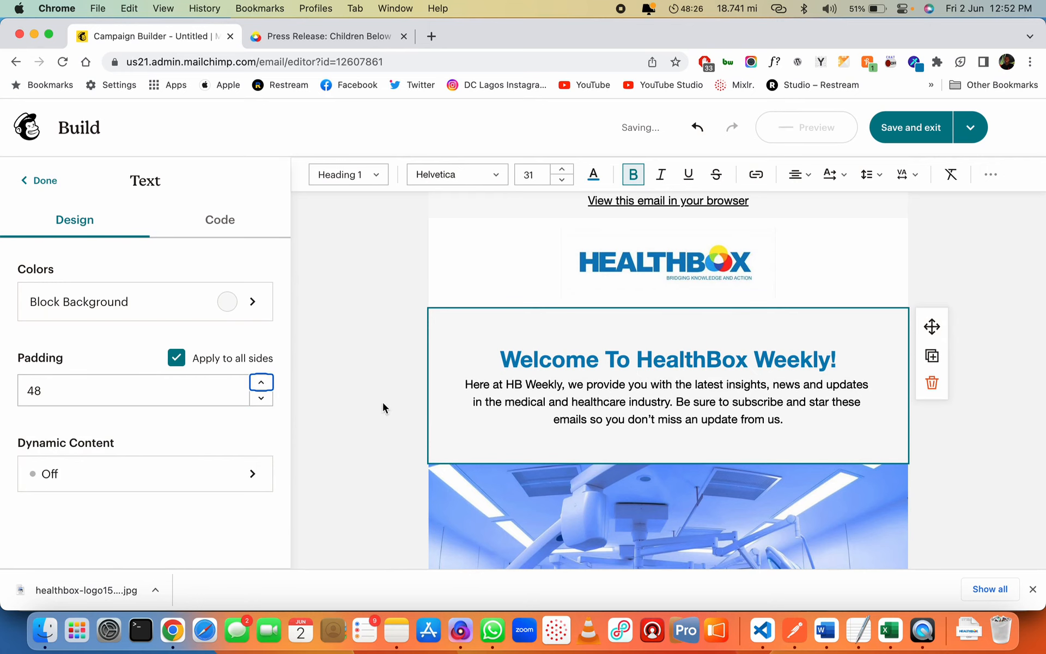
pyautogui.click(416, 397)
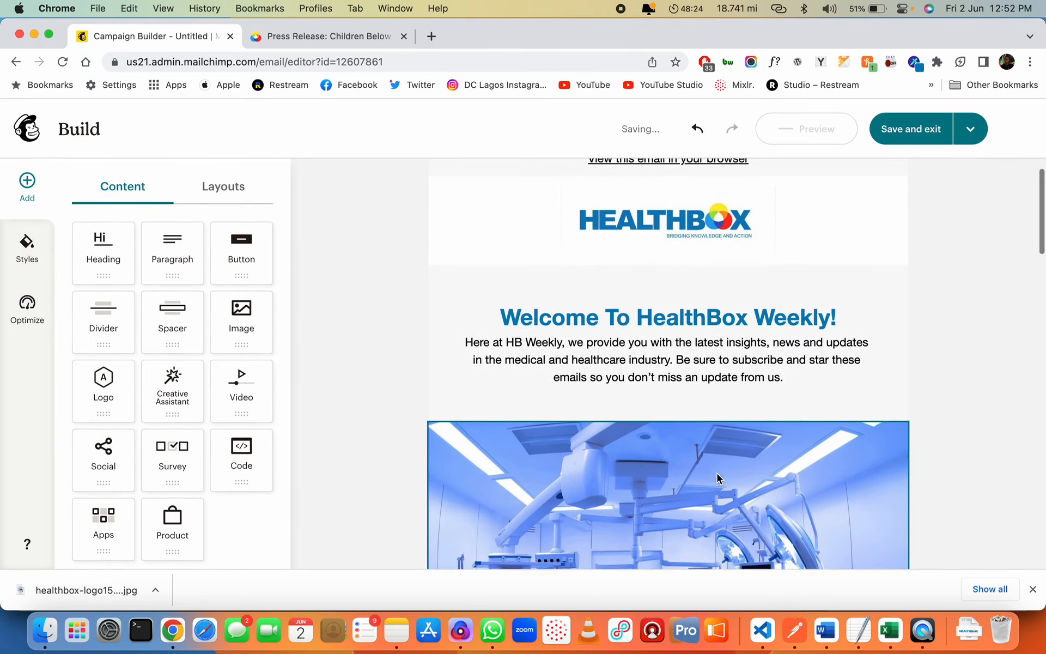
# Insert a blank line between the welcome heading and its body text
pyautogui.scroll(1, 717, 478)
pyautogui.click(850, 361)
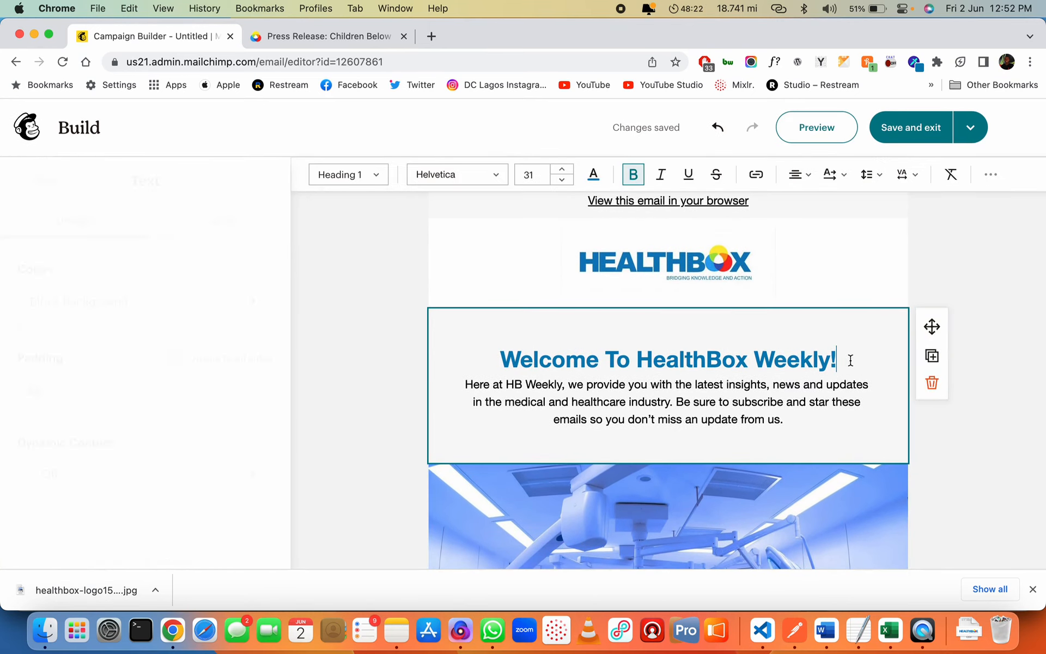
pyautogui.press('Right')
pyautogui.press('Return')
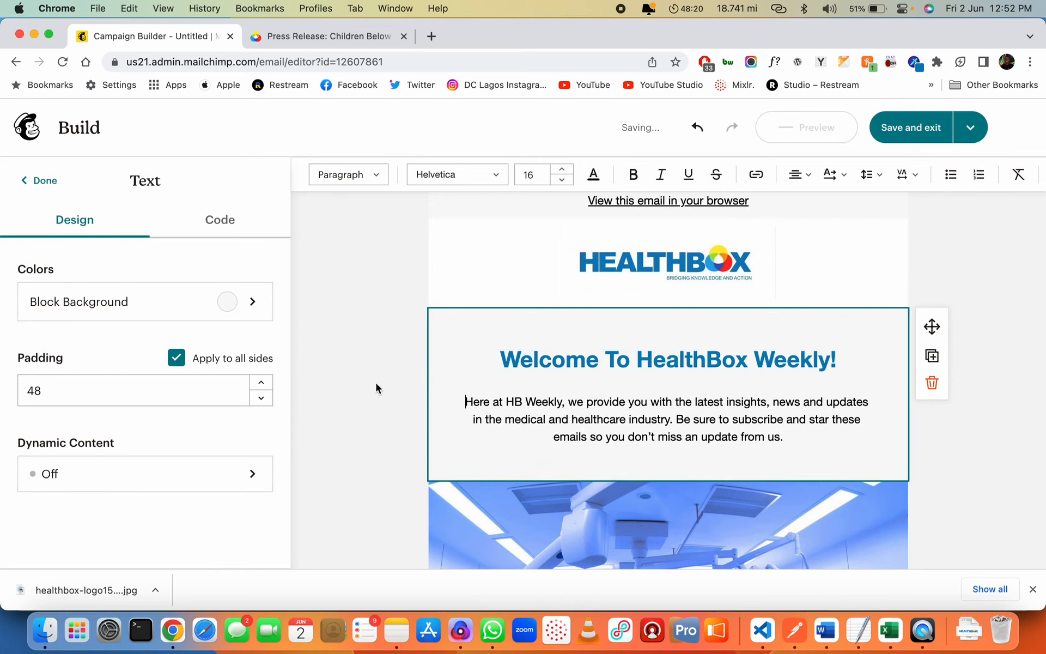
pyautogui.click(376, 386)
pyautogui.scroll(-10, 731, 436)
pyautogui.scroll(10, 732, 391)
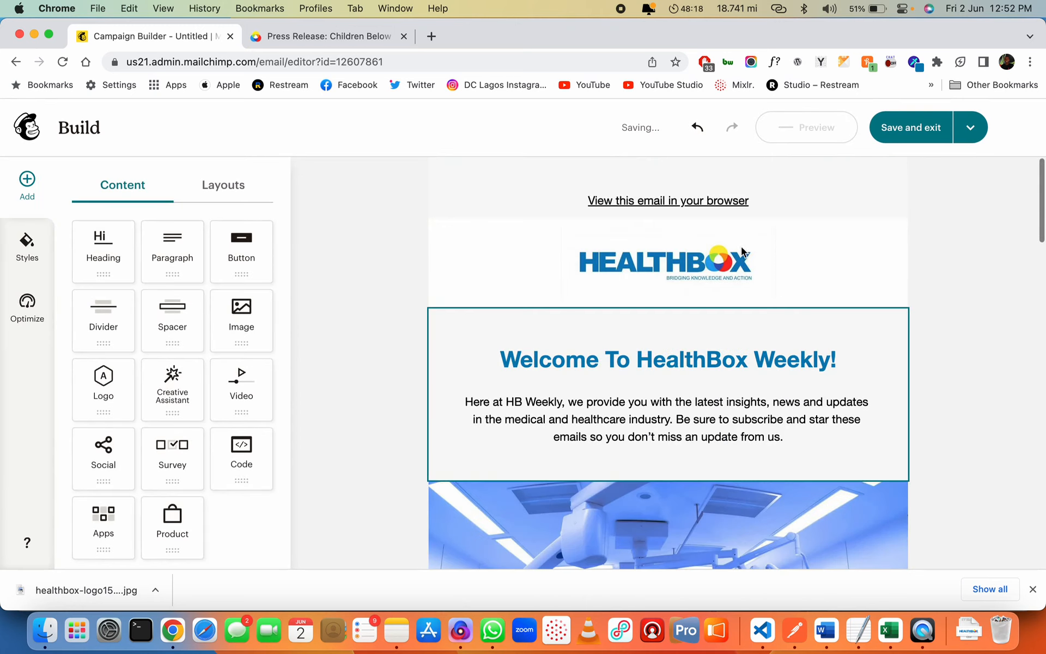
# Reduce the browser-link header block's top padding from 48 to 12
pyautogui.click(760, 188)
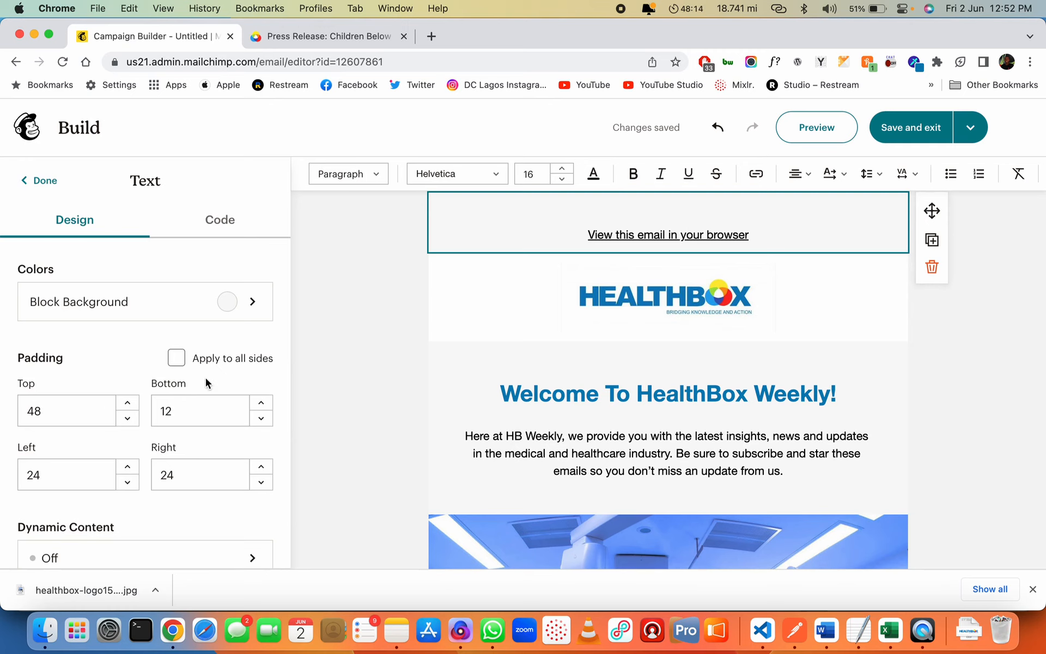
pyautogui.doubleClick(88, 406)
pyautogui.click(367, 365)
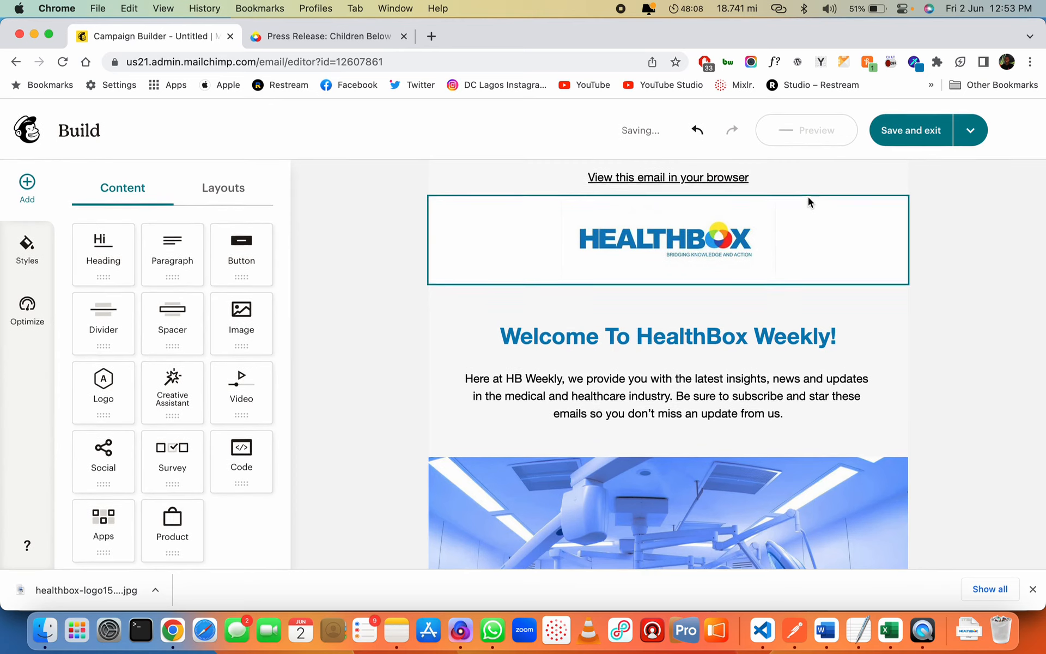
pyautogui.click(829, 128)
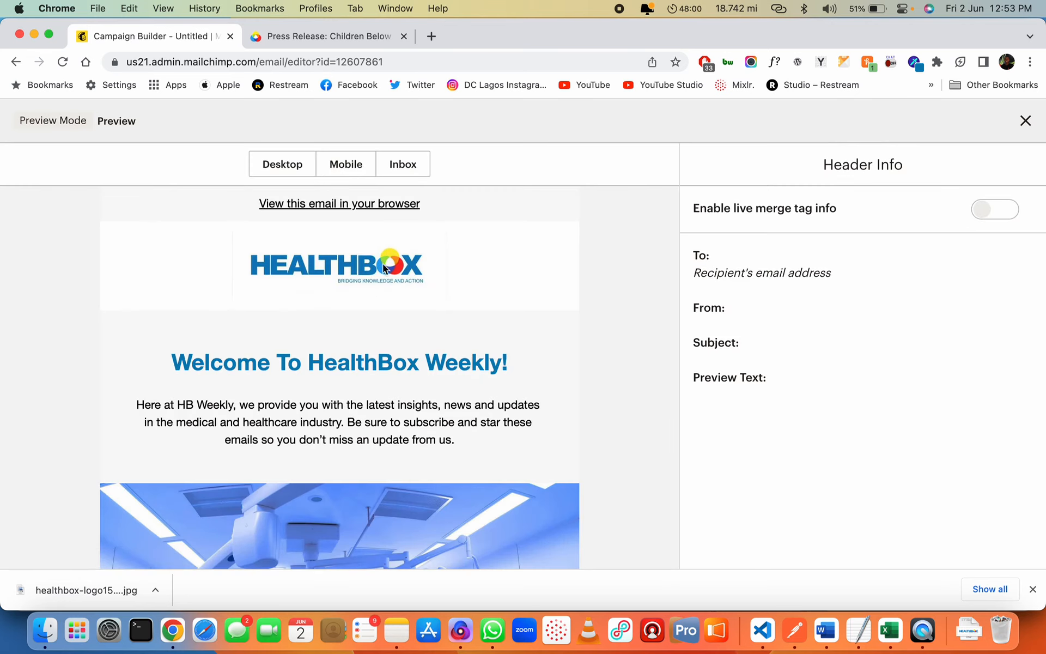
# Check the email in Desktop, Mobile and Inbox previews, dismiss the download bar, and exit preview
pyautogui.scroll(-20, 411, 434)
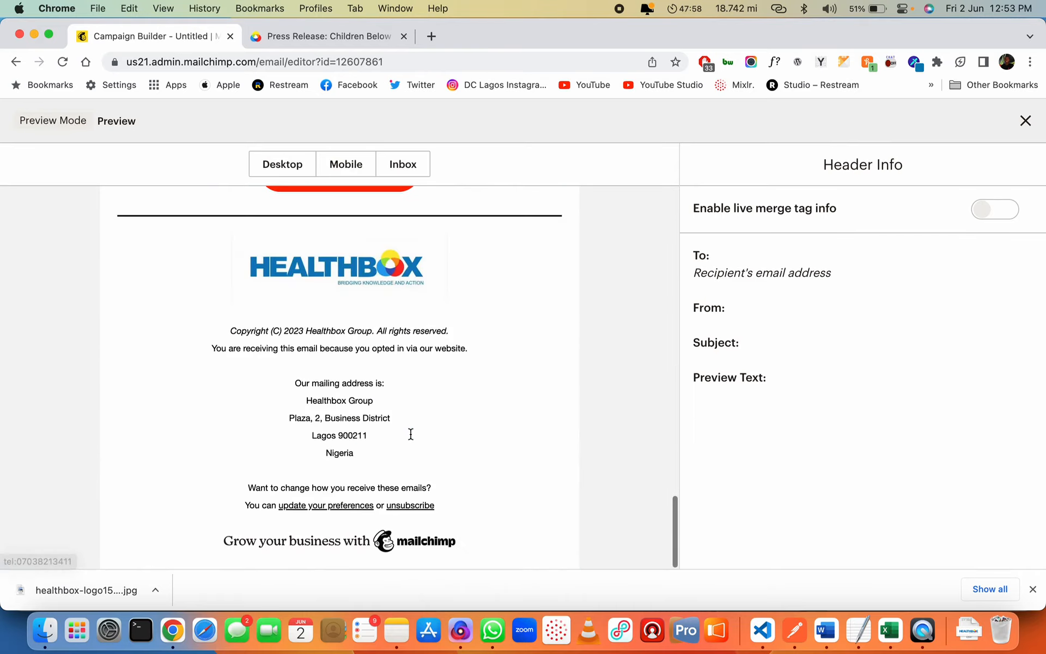
pyautogui.scroll(20, 410, 433)
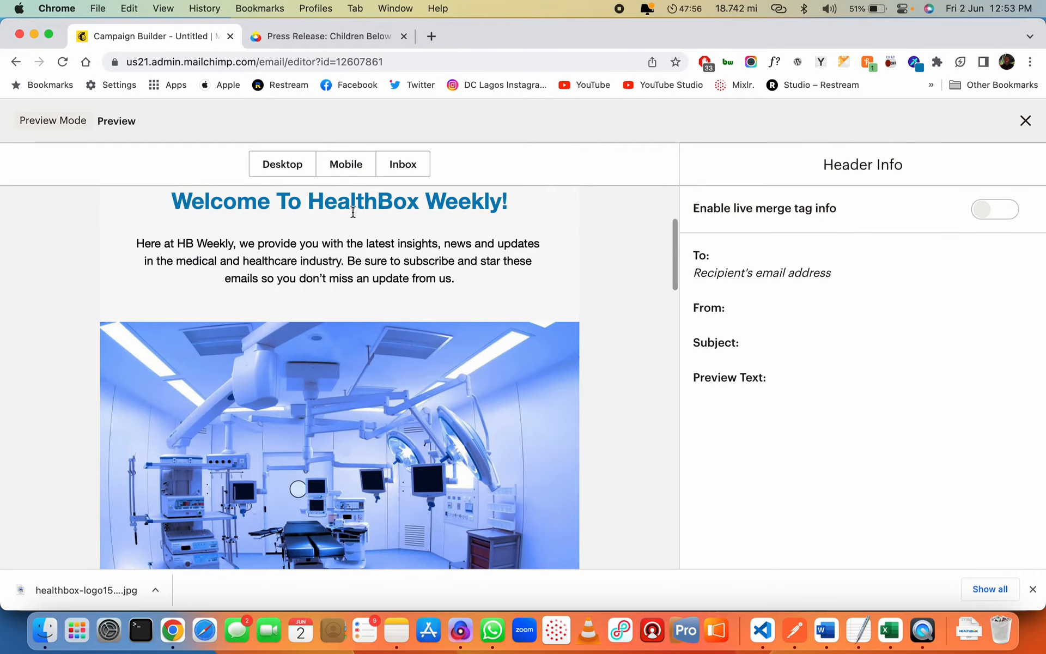
pyautogui.click(346, 164)
pyautogui.scroll(-10, 381, 400)
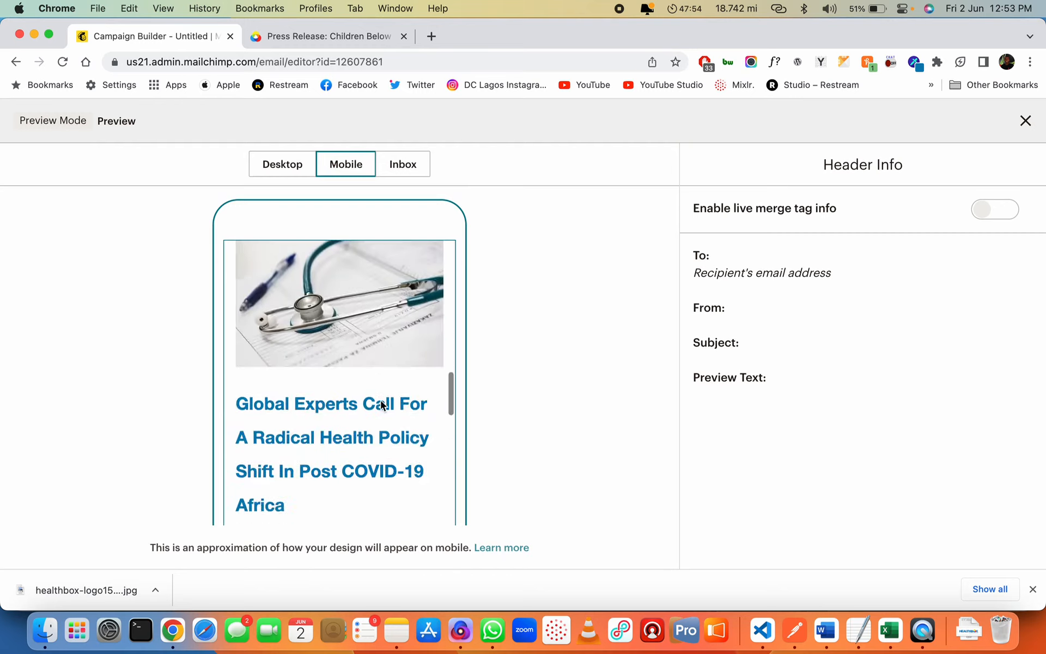
pyautogui.scroll(-10, 381, 400)
pyautogui.scroll(10, 380, 400)
pyautogui.click(404, 173)
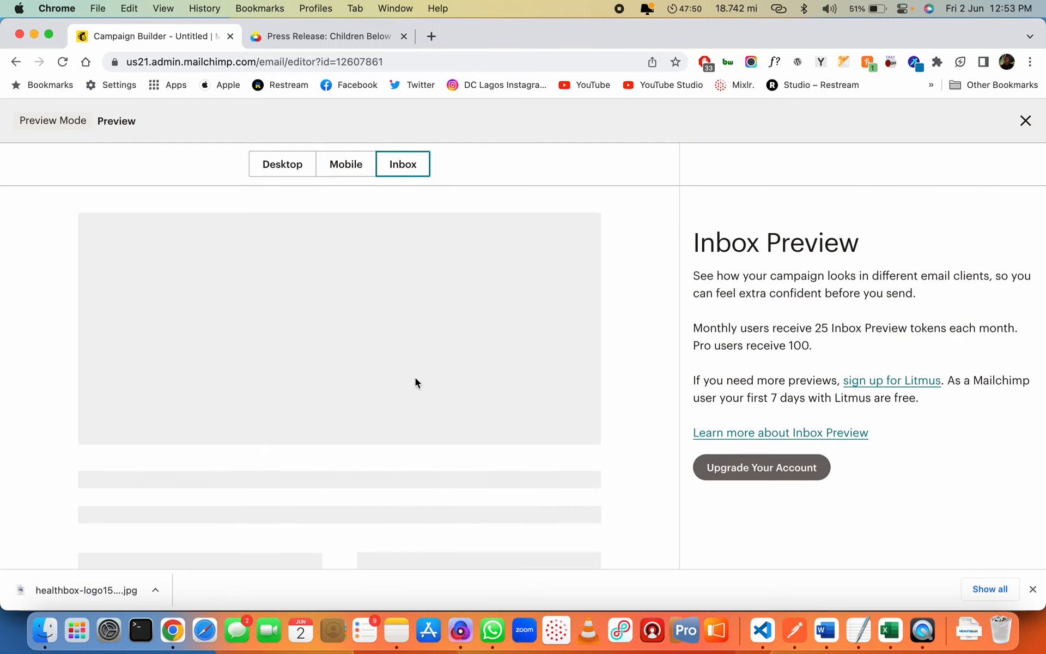
pyautogui.click(279, 165)
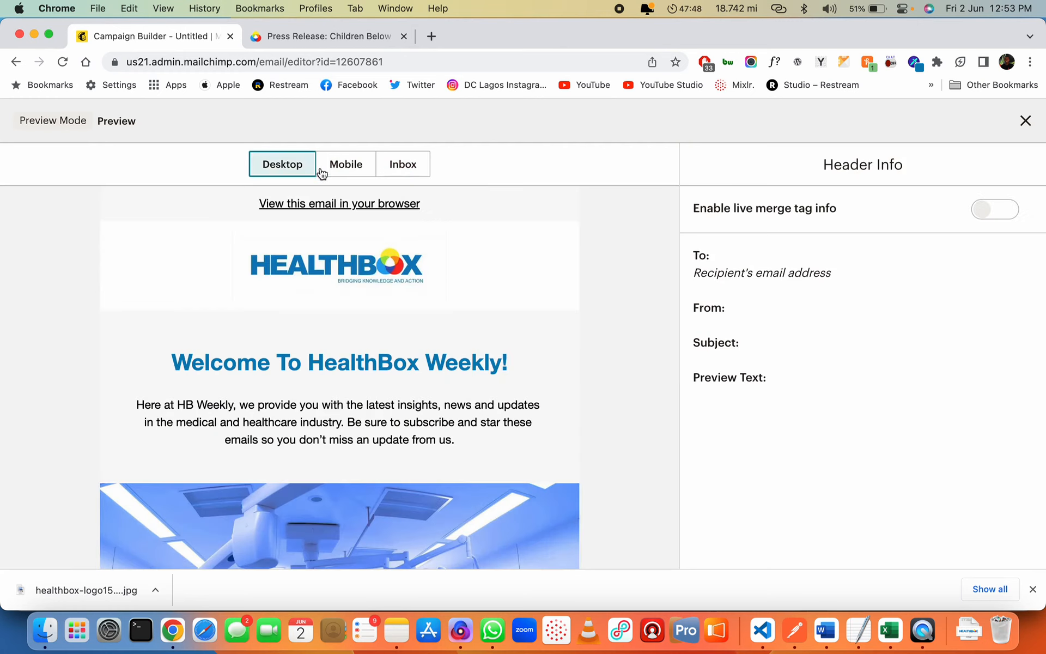
pyautogui.click(1032, 590)
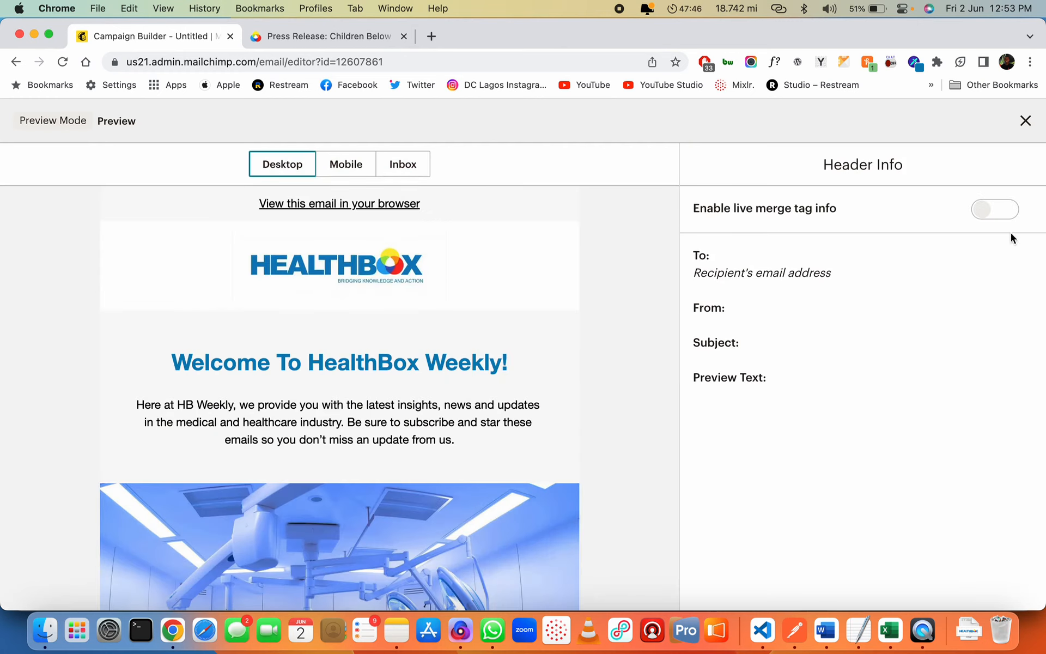
pyautogui.click(1025, 120)
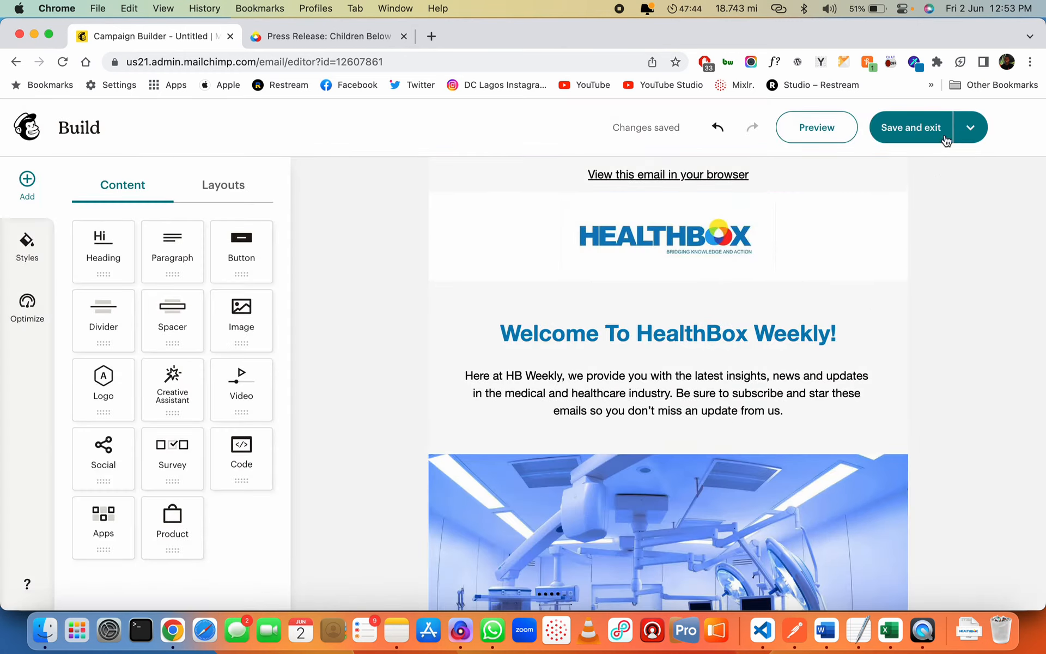
# Save and exit the email, making the New Builder the default editor
pyautogui.click(910, 130)
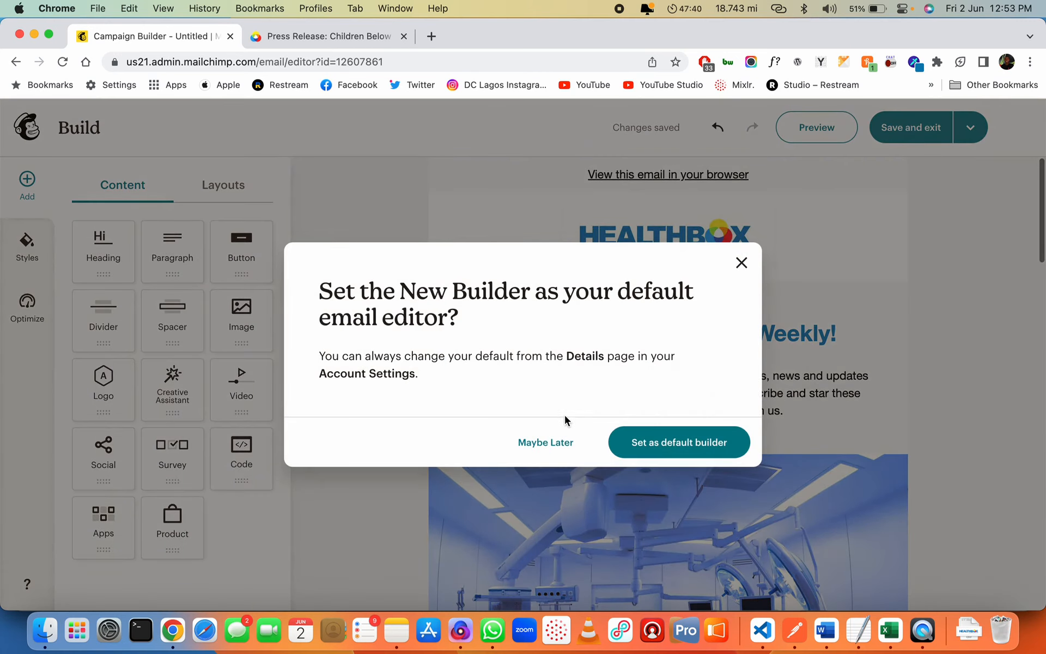
pyautogui.click(641, 442)
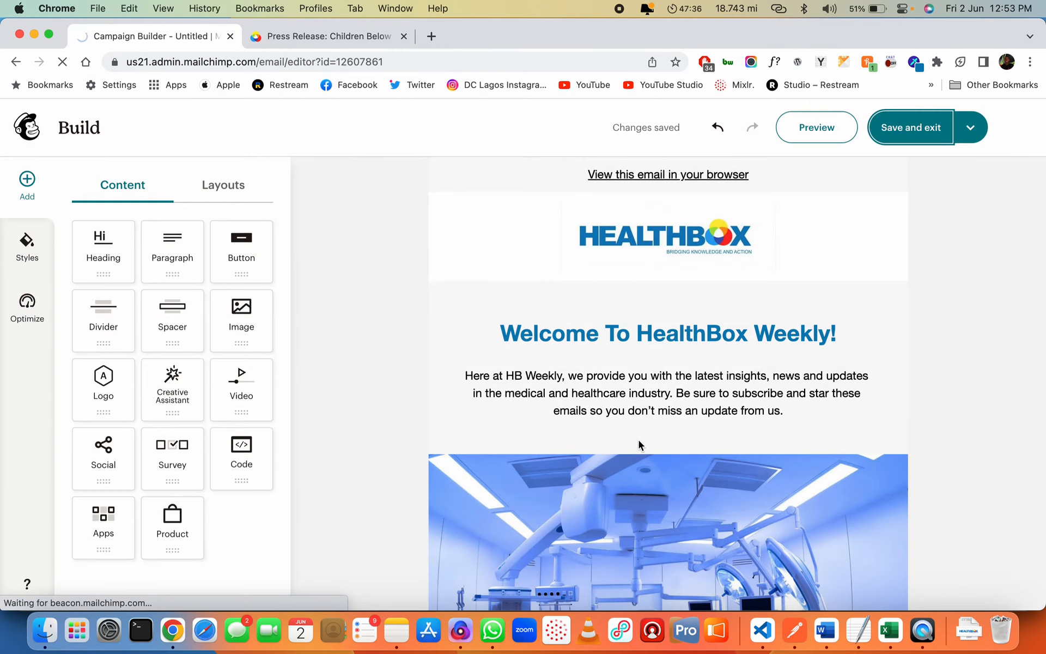
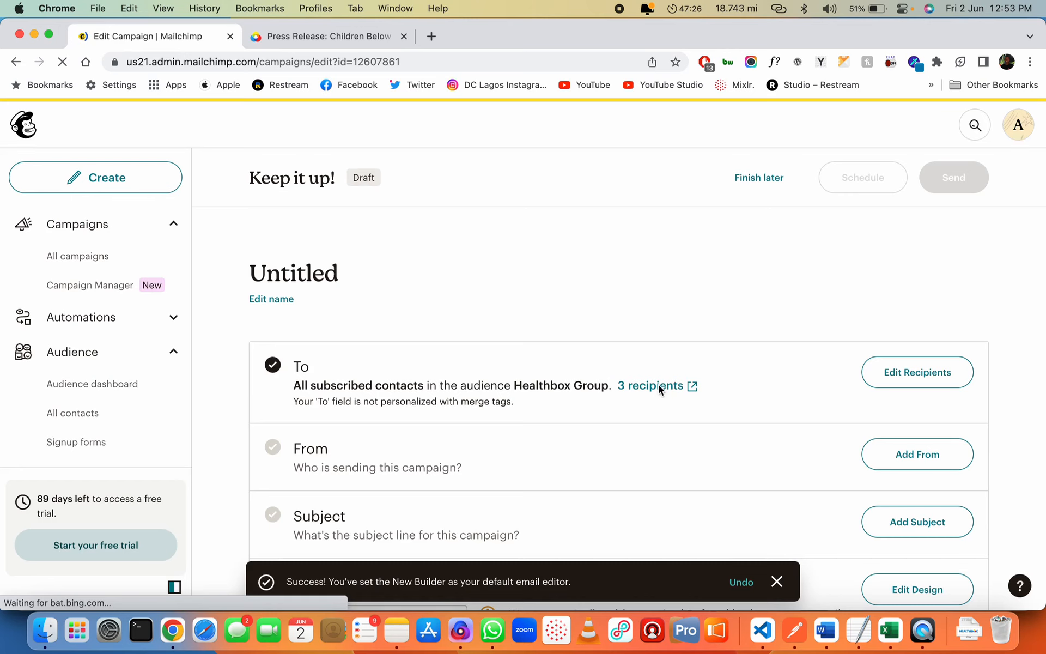
# Set the sender name to 'The HealthBox Group' with the company's info e-mail address and save
pyautogui.scroll(-2, 730, 475)
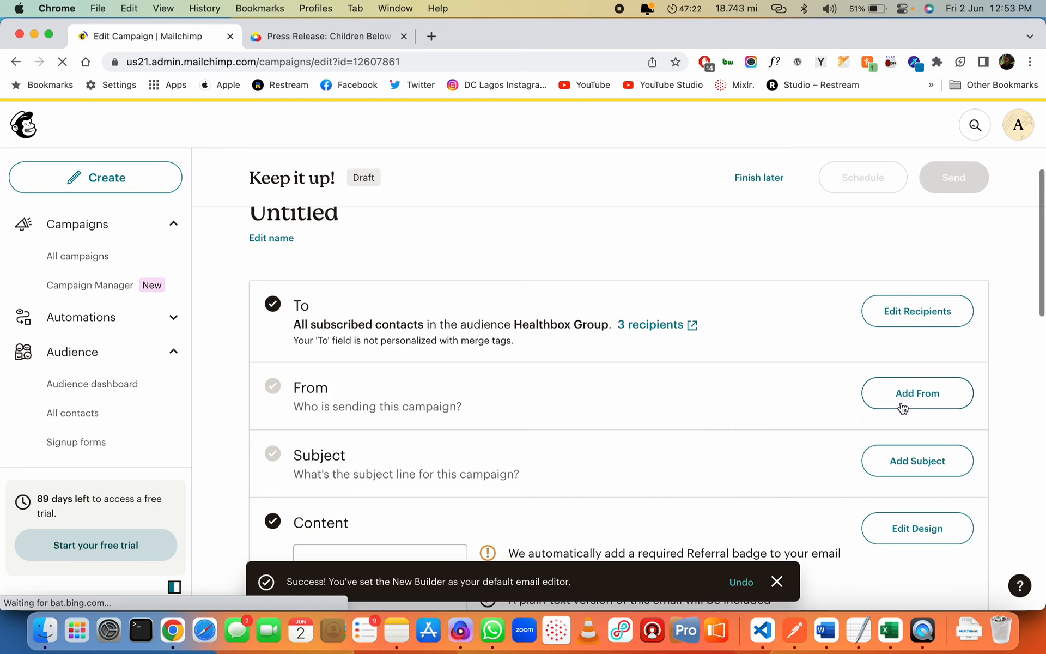
pyautogui.click(915, 395)
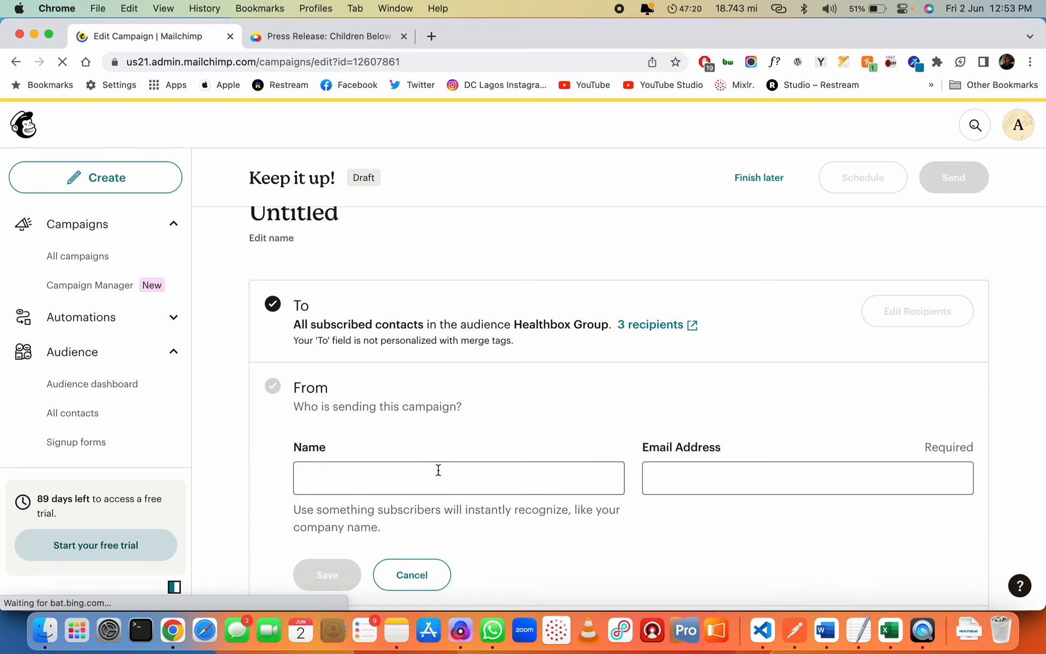
pyautogui.click(418, 479)
pyautogui.write('The Hea')
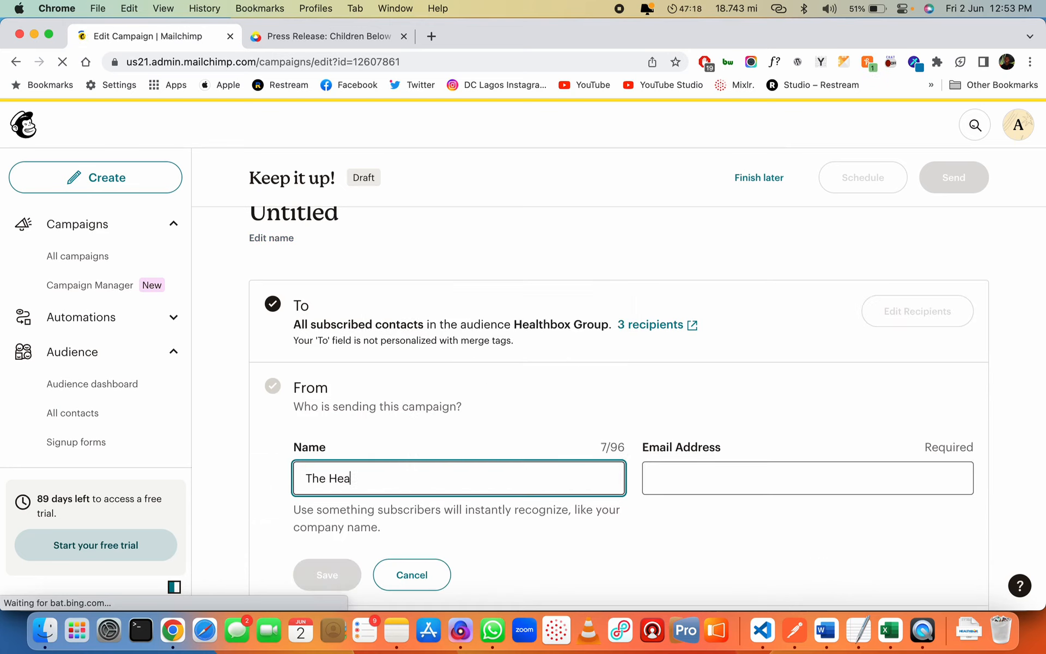
pyautogui.write('lthboxBox')
pyautogui.press('Left')
pyautogui.press('Left')
pyautogui.press('Left')
pyautogui.press('BackSpace')
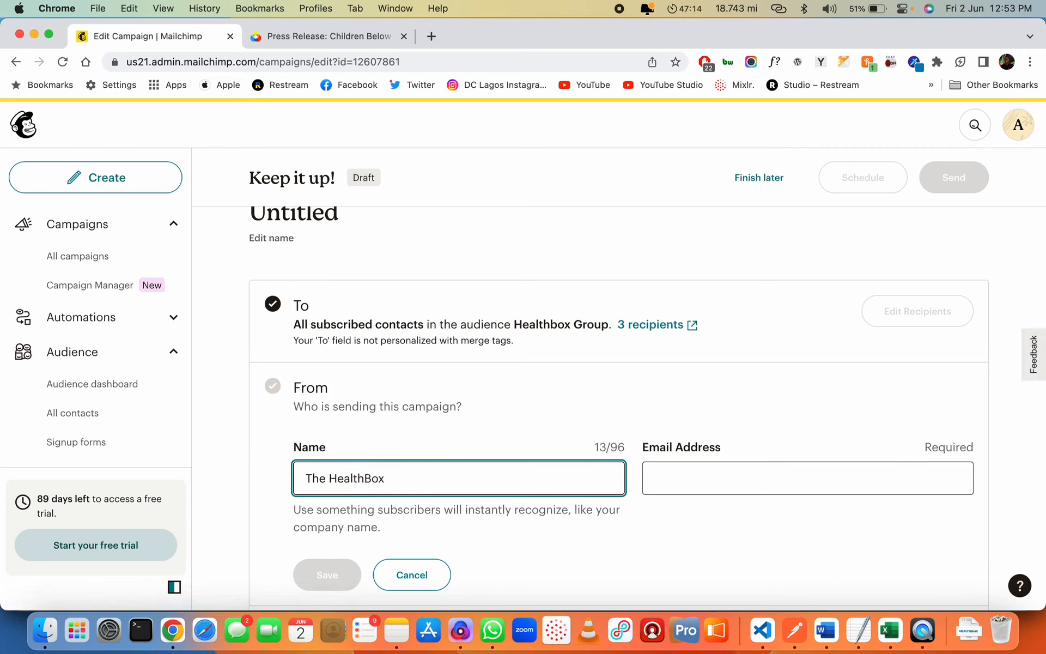
pyautogui.write('Group')
pyautogui.click(703, 469)
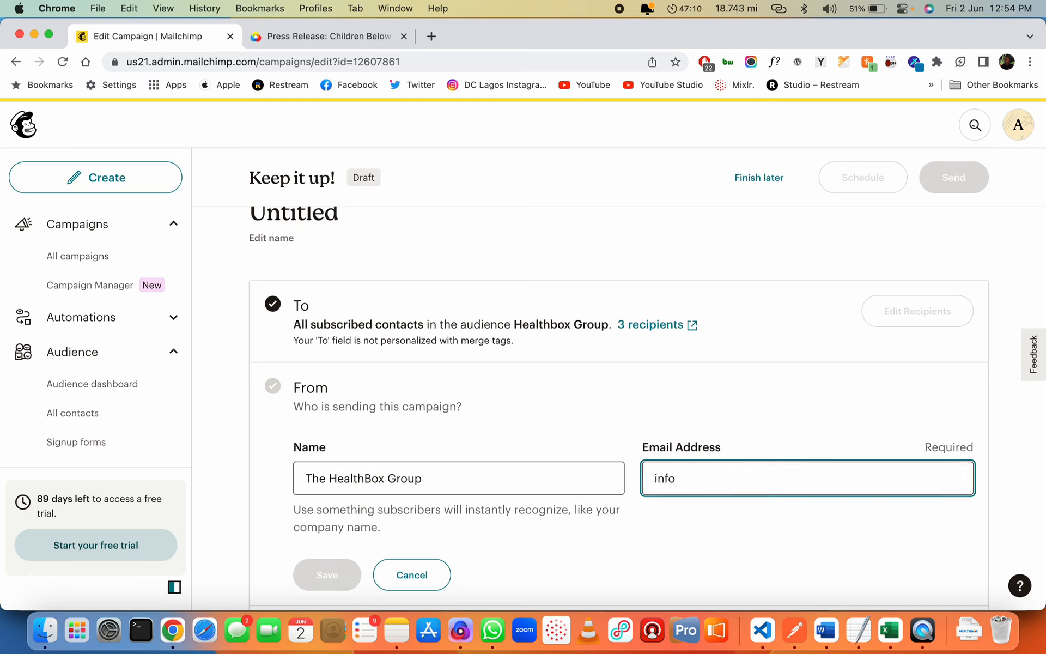
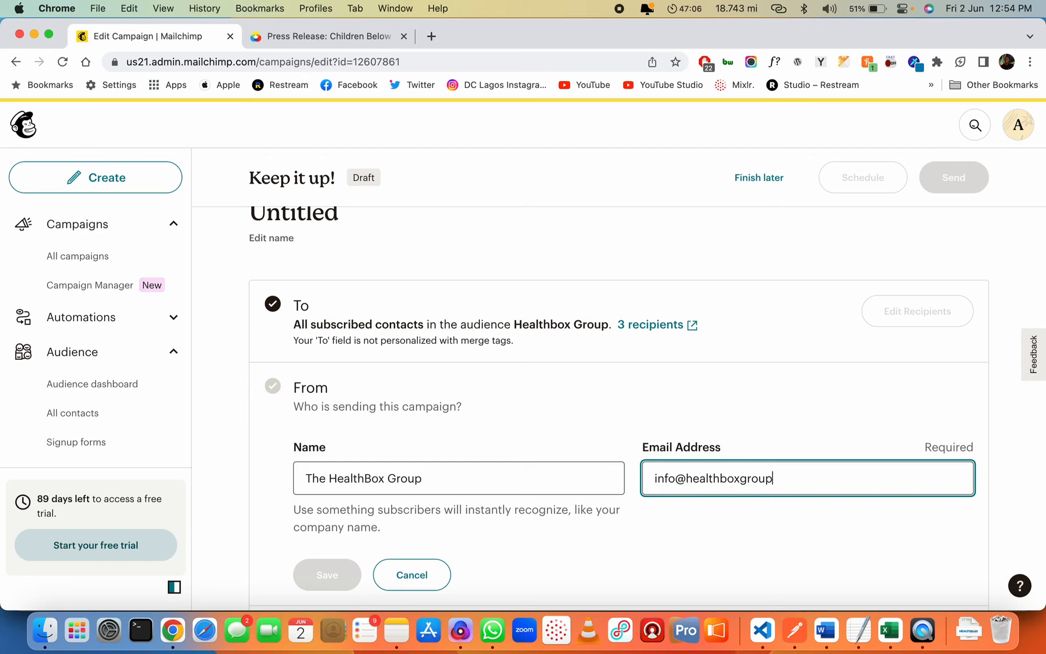
pyautogui.click(333, 575)
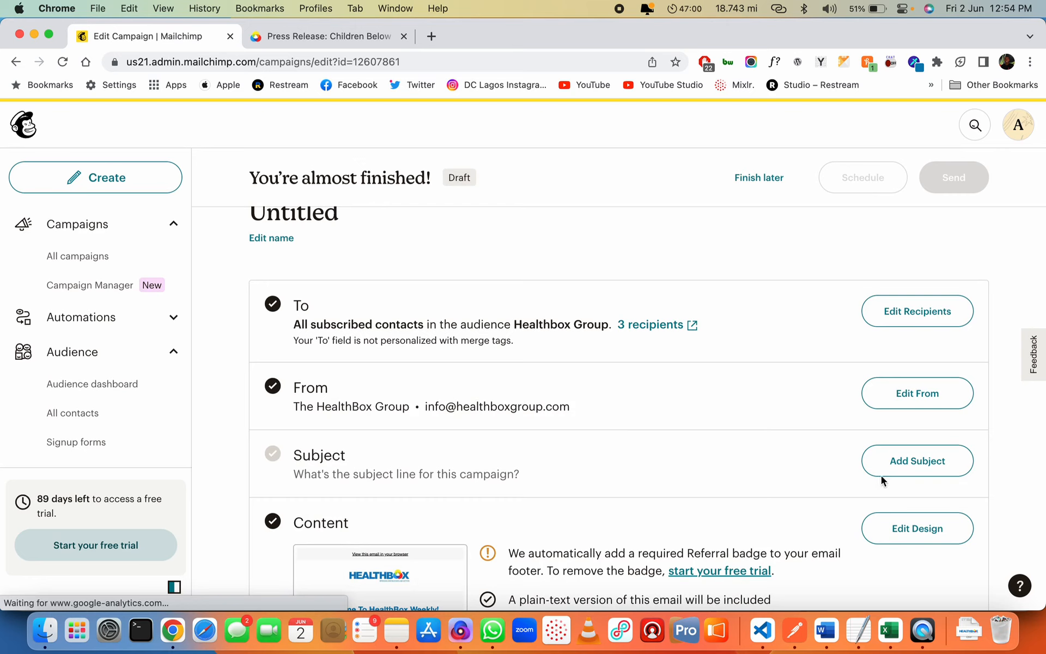
# Enter the subject line 'Splicer 222 is out!'
pyautogui.click(913, 461)
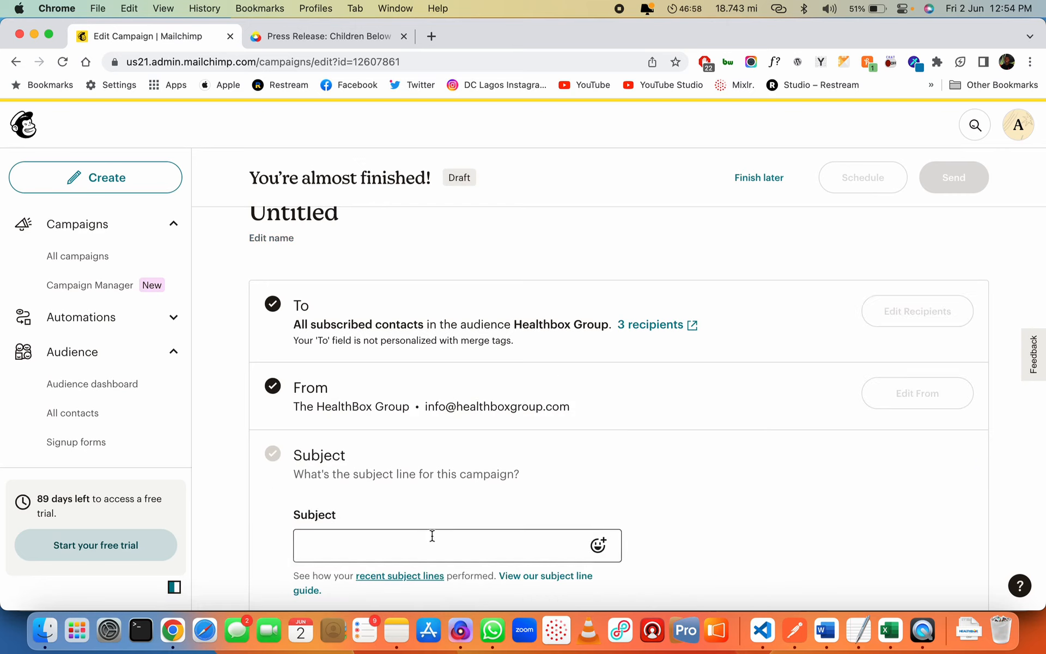
pyautogui.click(433, 535)
pyautogui.scroll(-3, 796, 469)
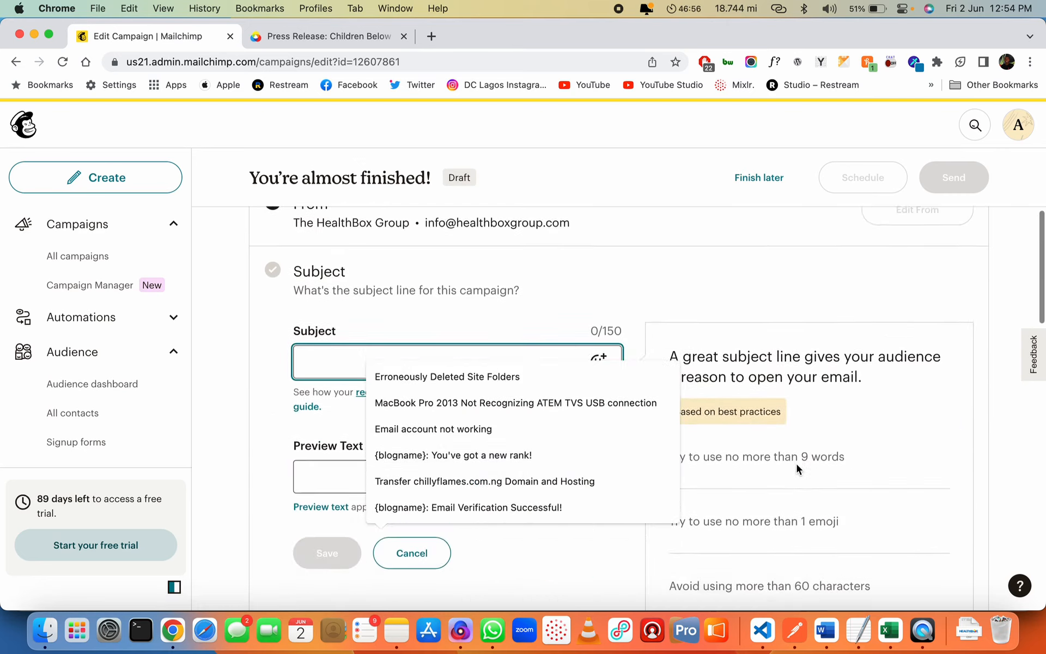
pyautogui.write('Splicer 2')
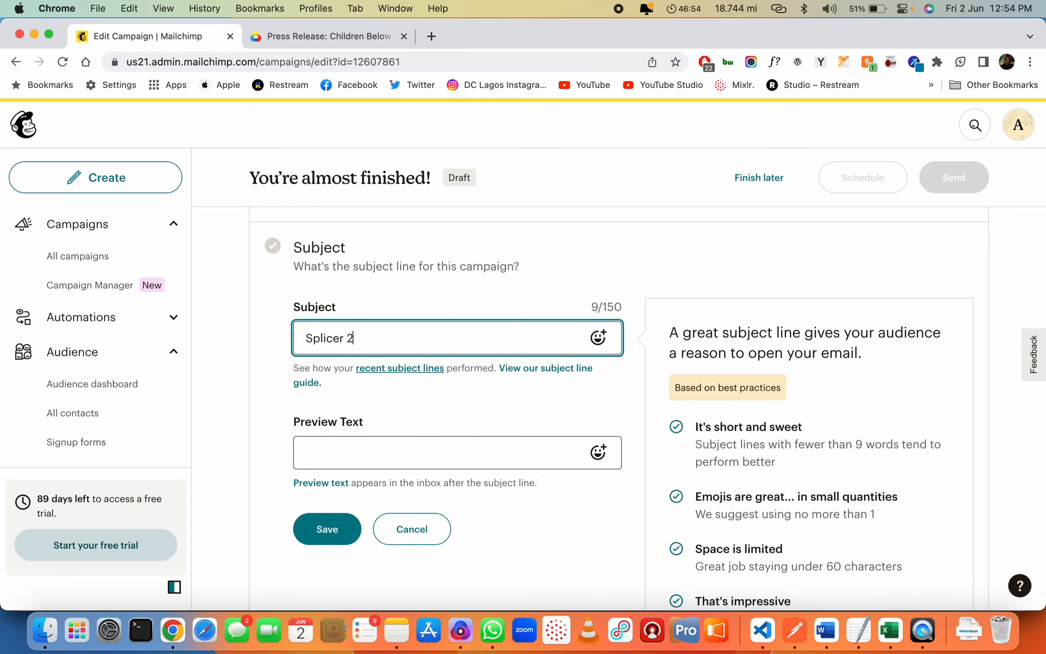
pyautogui.write('22 is out!')
pyautogui.click(493, 453)
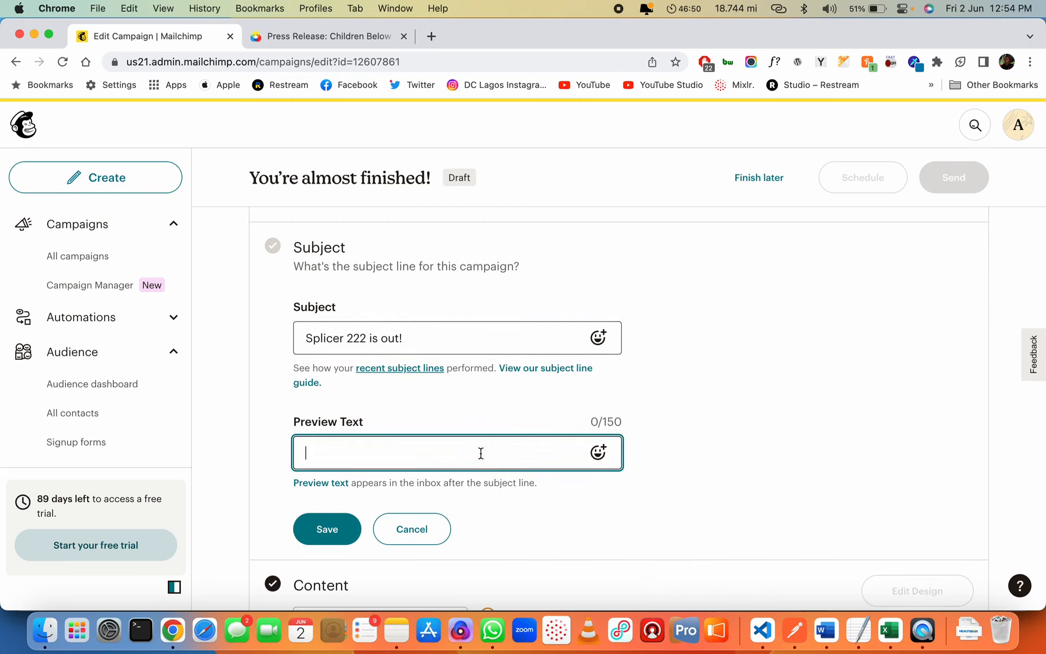
pyautogui.click(598, 453)
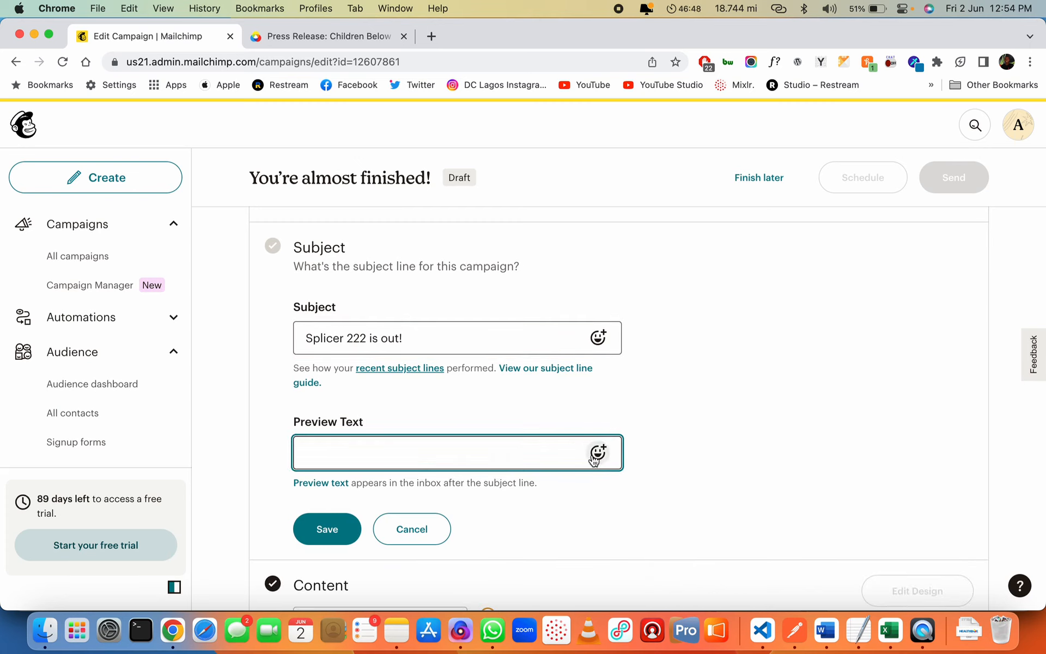
pyautogui.click(420, 457)
pyautogui.click(547, 347)
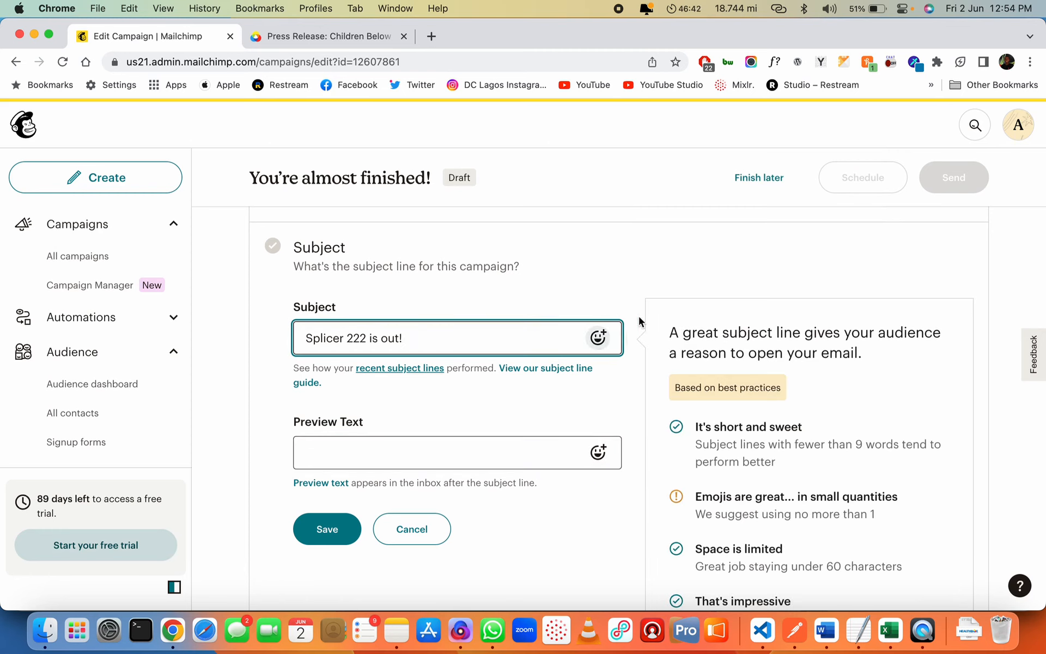
# Append a single dizzy 💫 emoji to the subject using the emoji search
pyautogui.click(599, 338)
pyautogui.write('thunder')
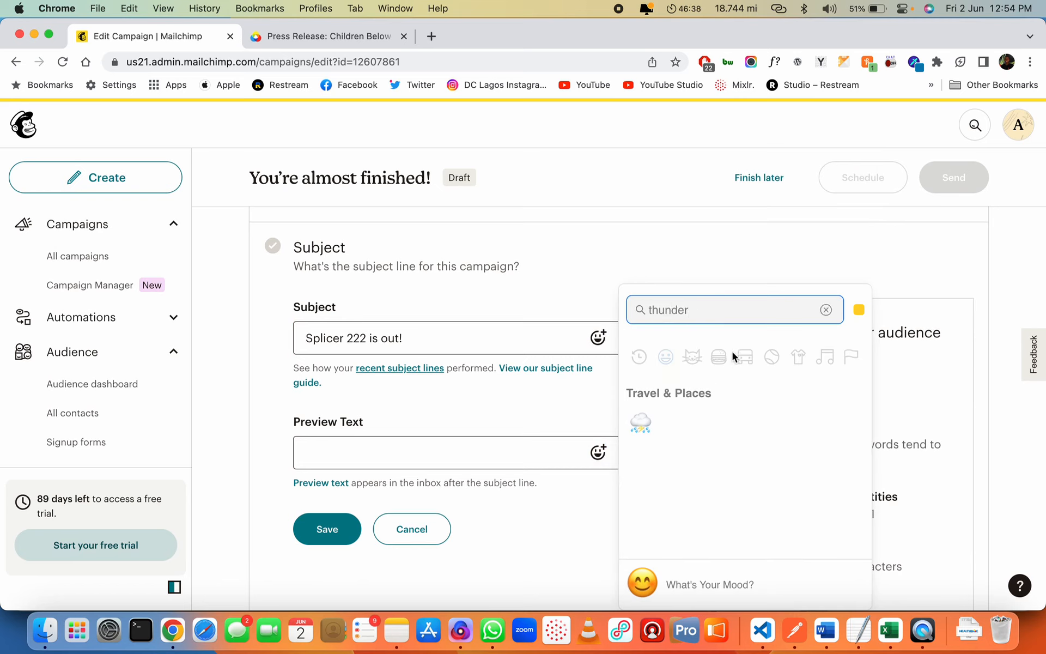
pyautogui.press('super+a')
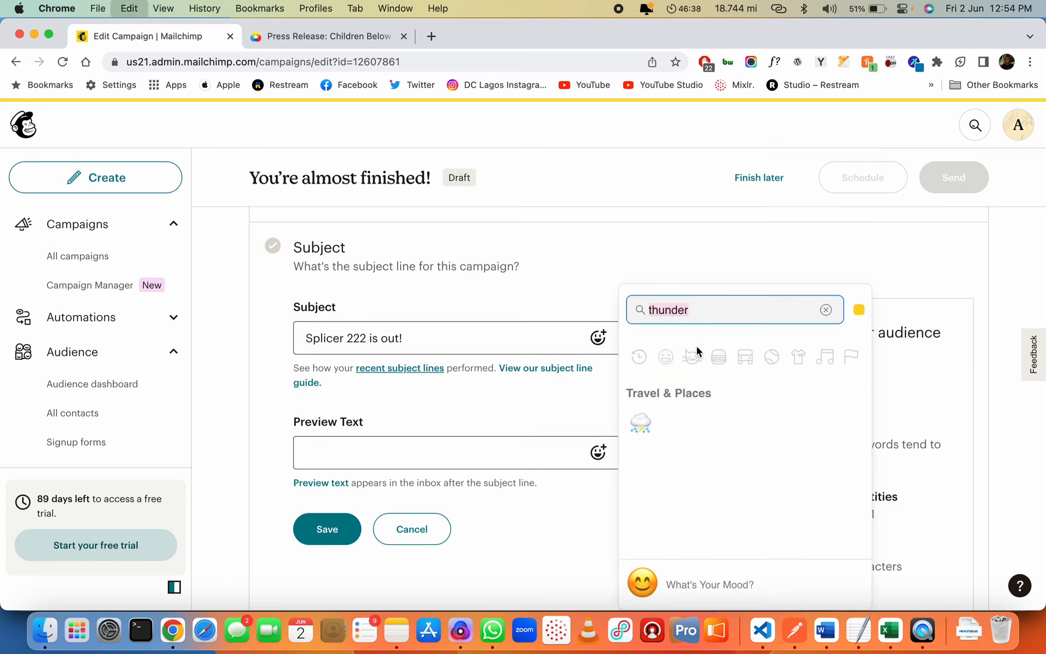
pyautogui.write('fast')
pyautogui.press('super+a')
pyautogui.press('BackSpace')
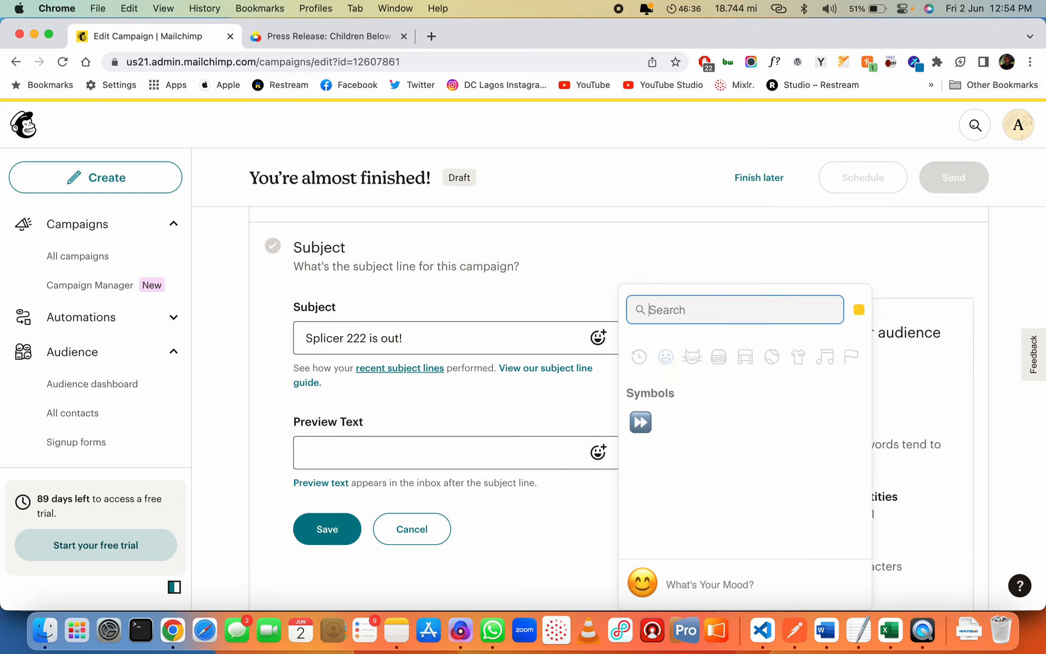
pyautogui.write('bolt')
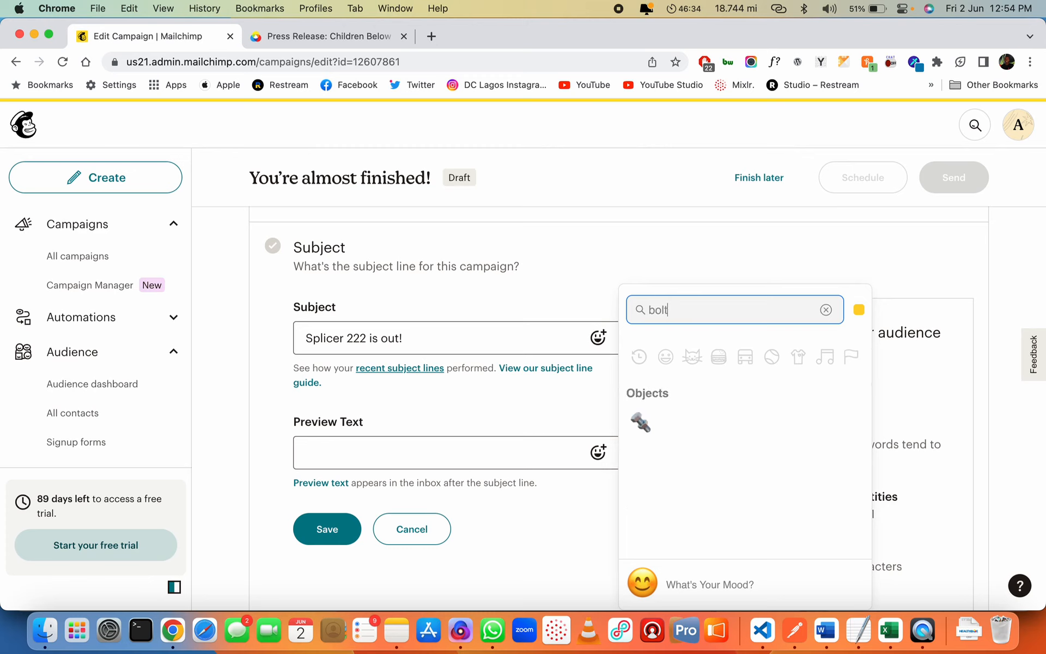
pyautogui.press('BackSpace')
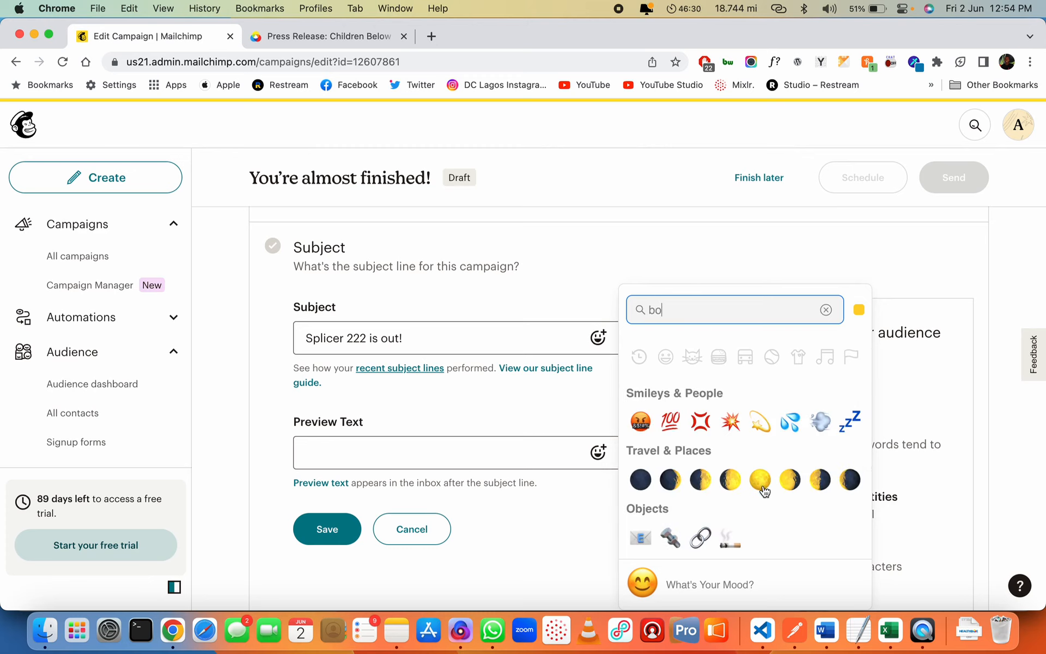
pyautogui.click(765, 425)
pyautogui.doubleClick(766, 425)
pyautogui.click(536, 336)
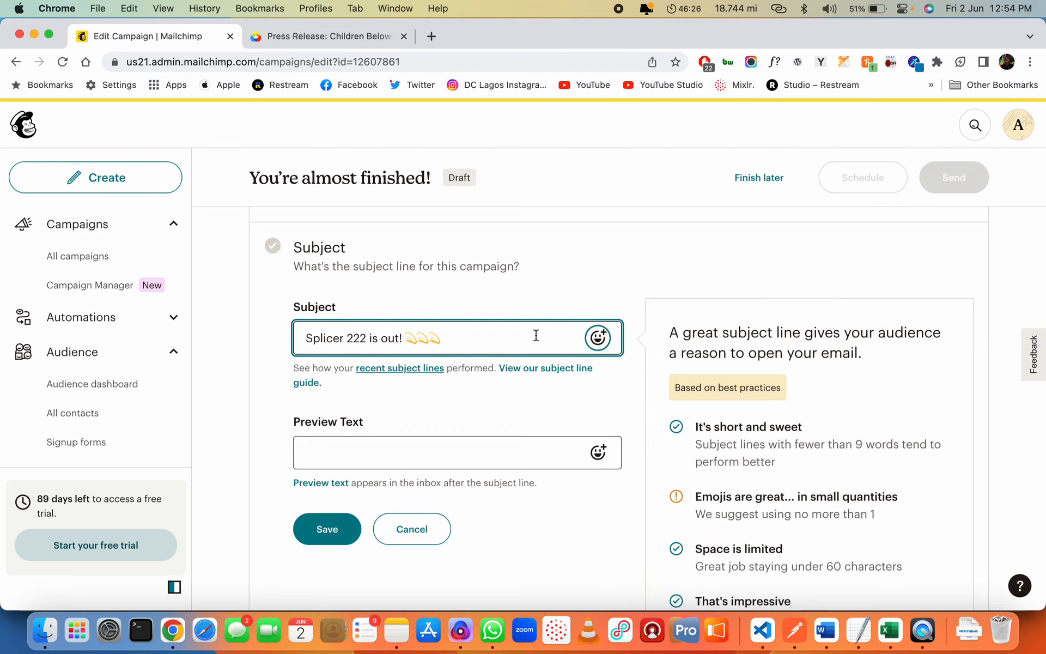
pyautogui.press('BackSpace')
pyautogui.press('BackSpace')
# Set the preview text to 'Open this email to learn more...' and save
pyautogui.click(442, 439)
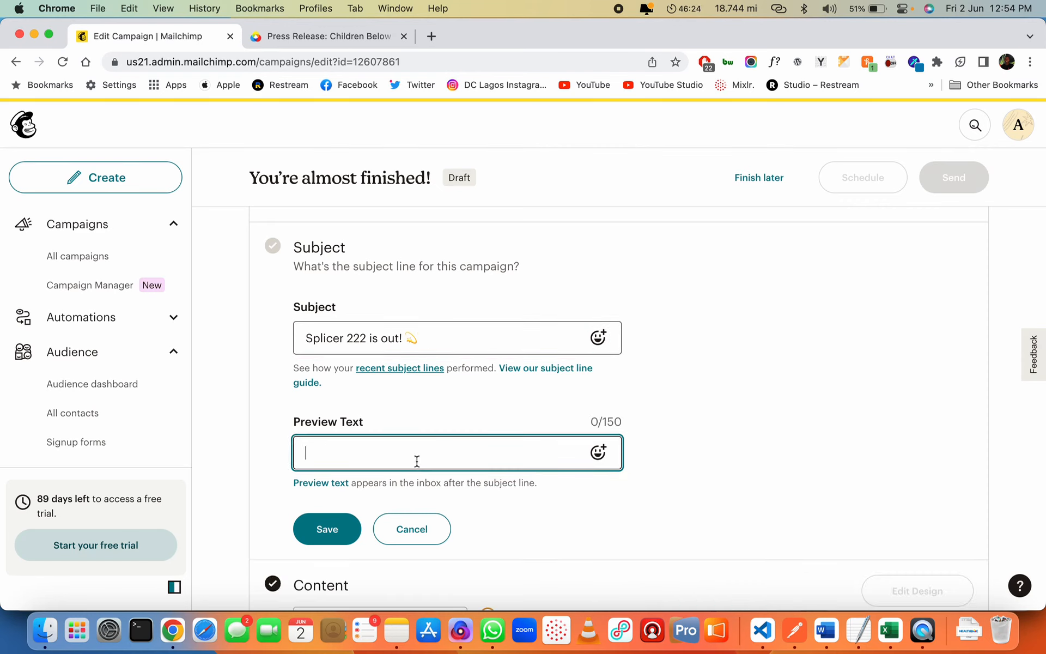
pyautogui.write('Open th')
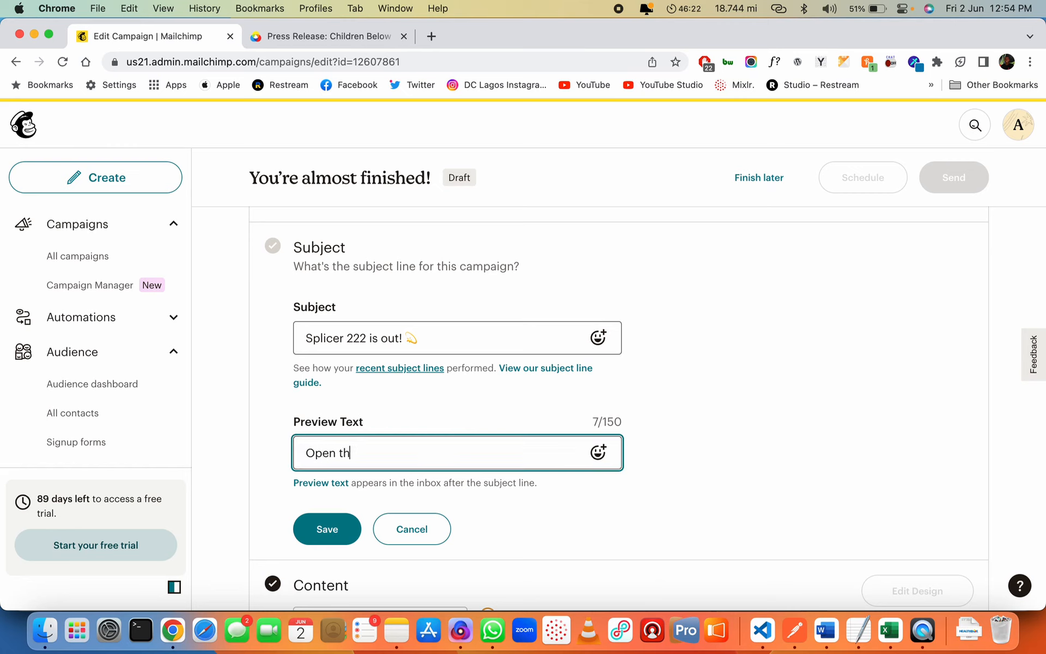
pyautogui.write('is email to learn more.')
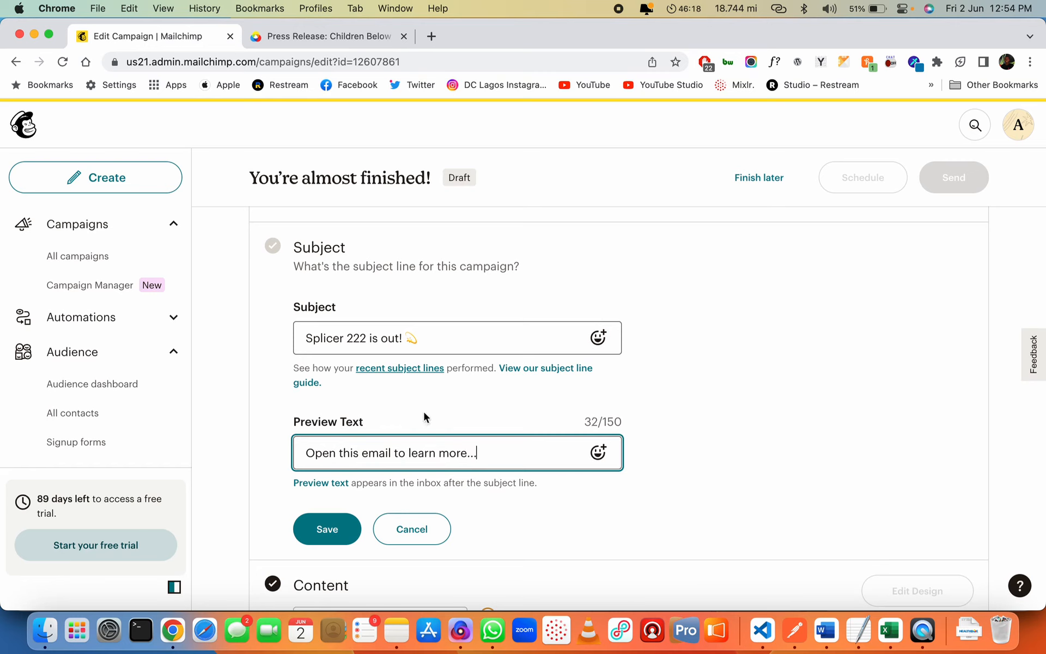
pyautogui.write('..')
pyautogui.click(327, 529)
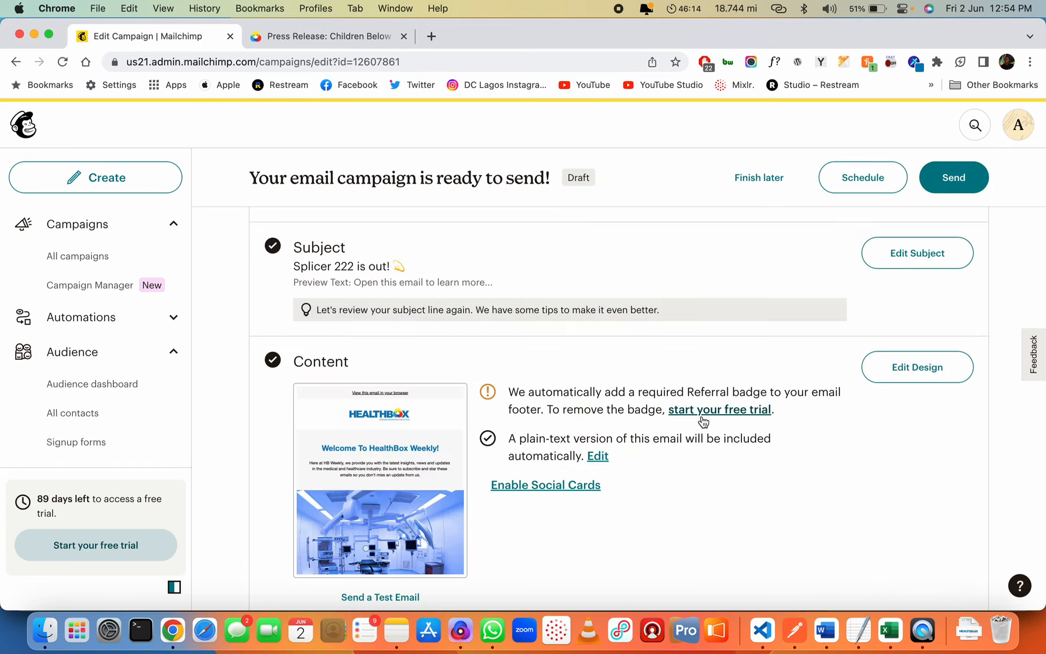
# Rename the untitled campaign to 'Splicer 222 Update — June 2023 1st Week Newsletter' and save
pyautogui.scroll(5, 703, 420)
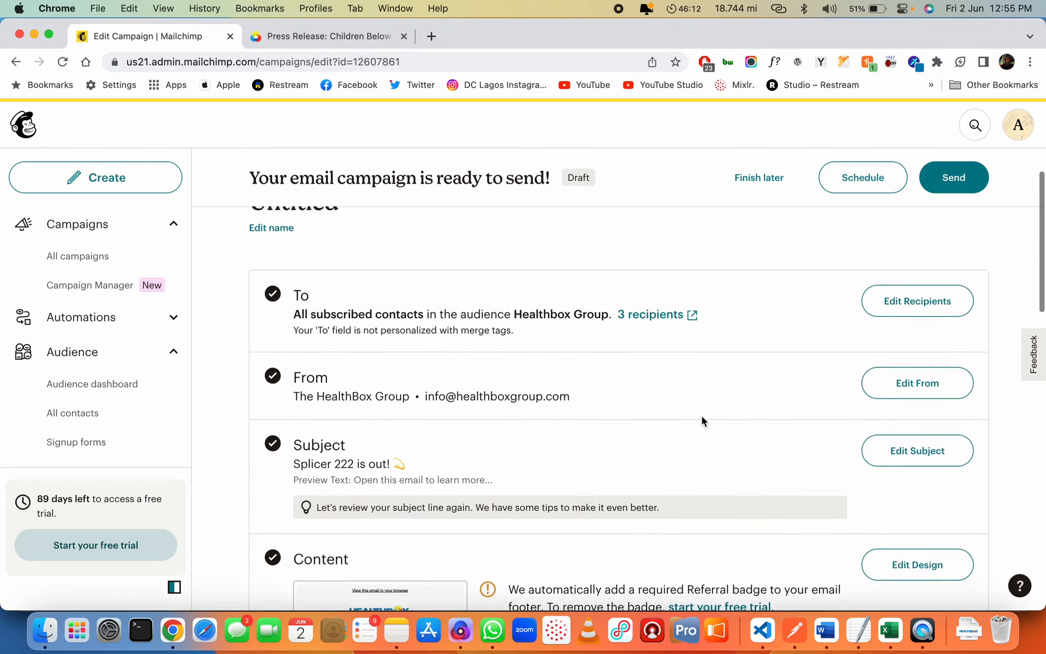
pyautogui.click(271, 299)
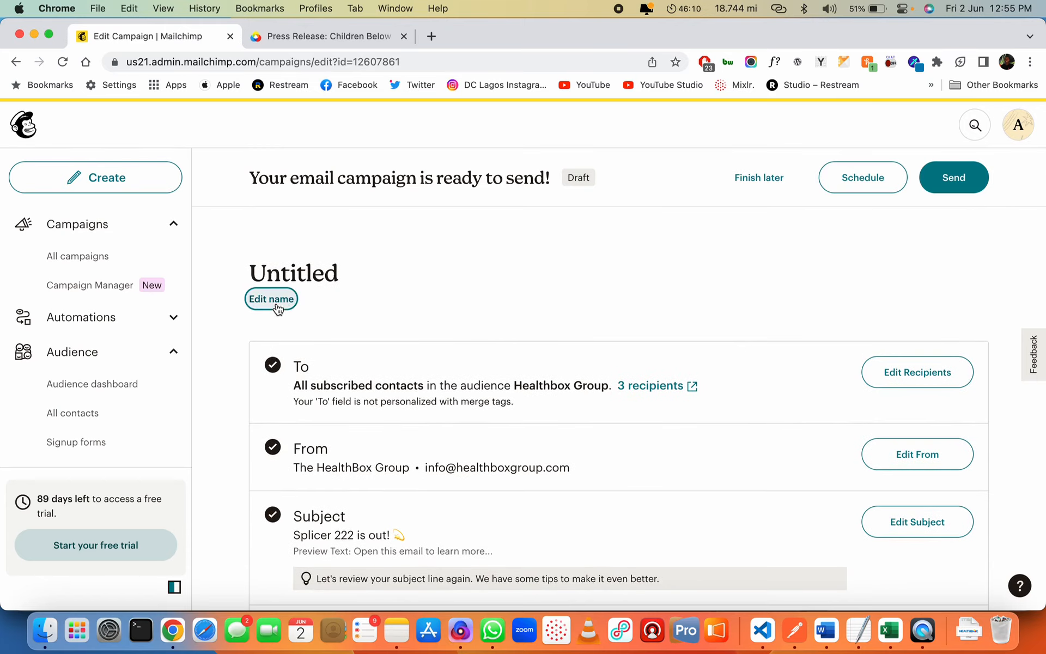
pyautogui.click(342, 280)
pyautogui.write('Splicer')
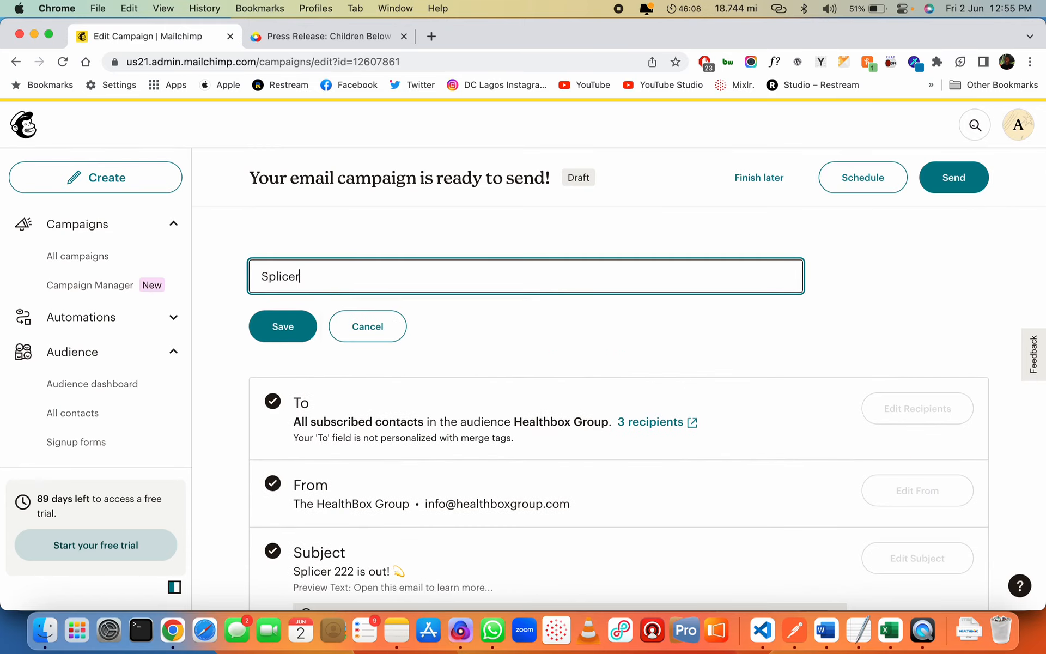
pyautogui.write(' 222 Update — New')
pyautogui.hotkey('shift', 'alt', 'Left')
pyautogui.write('June 1st Week Newsletter')
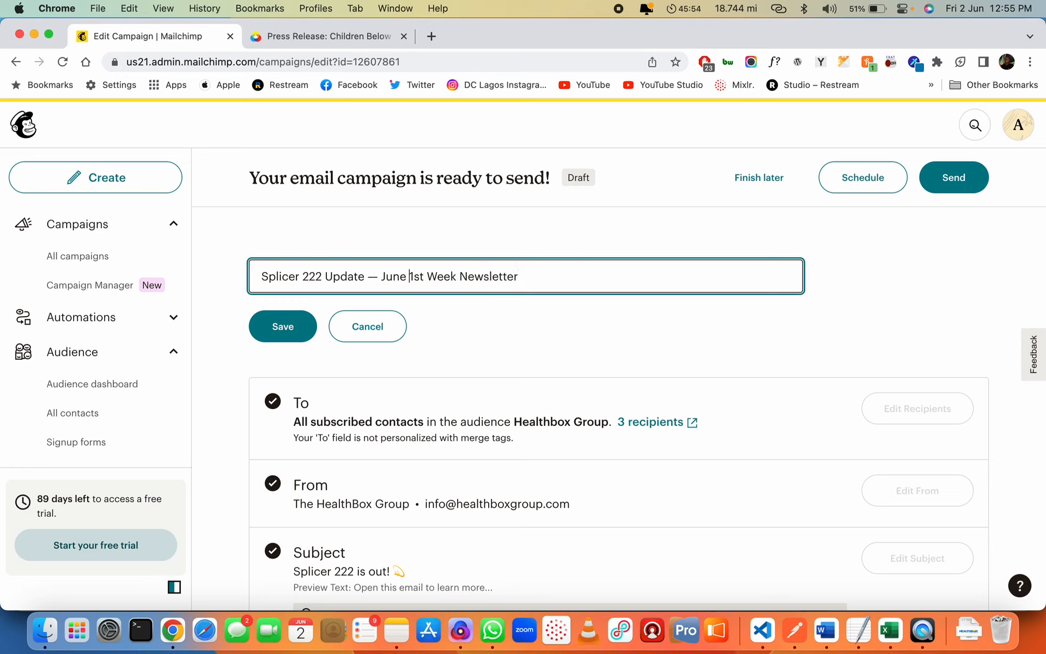
pyautogui.click(410, 277)
pyautogui.write('2023')
pyautogui.click(273, 338)
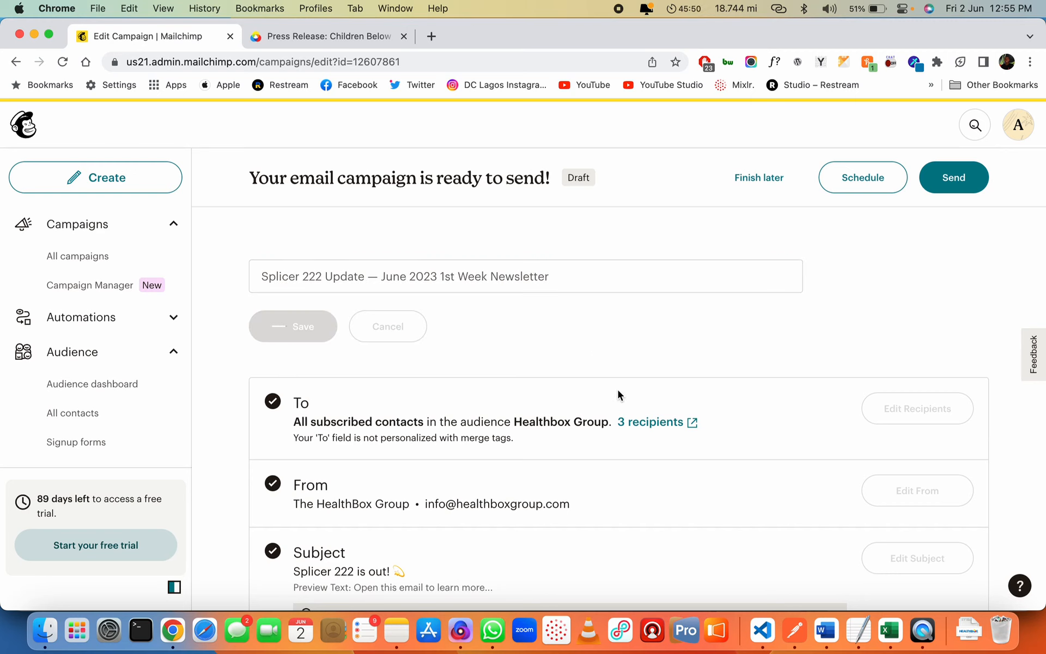
# Review the campaign checklist and send it now to the 3 Healthbox Group subscribers
pyautogui.scroll(-3, 621, 436)
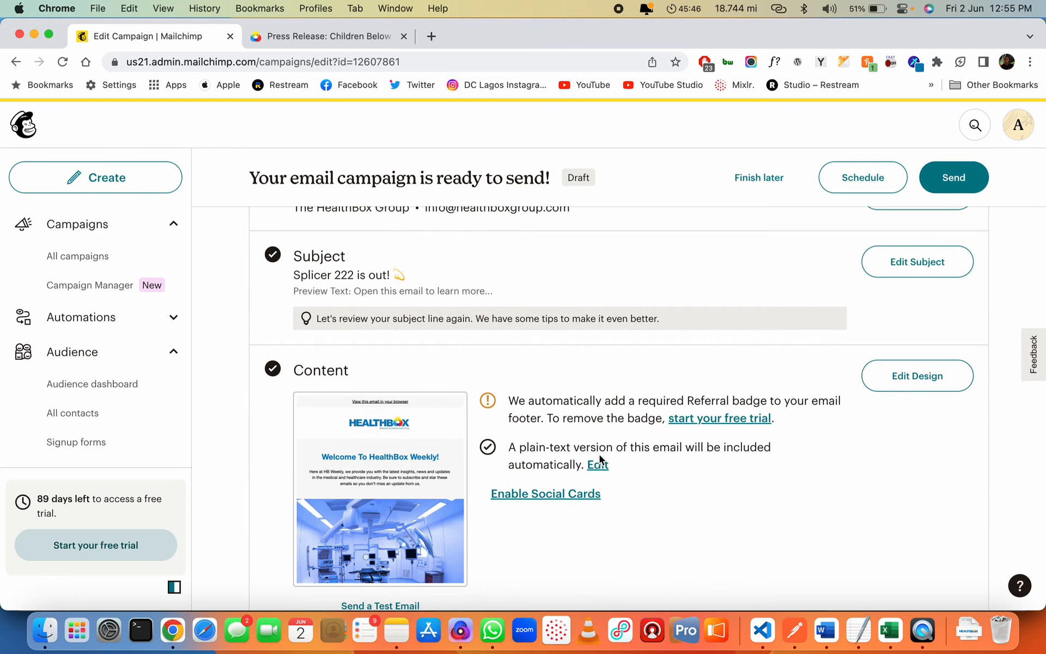
pyautogui.scroll(-3, 599, 454)
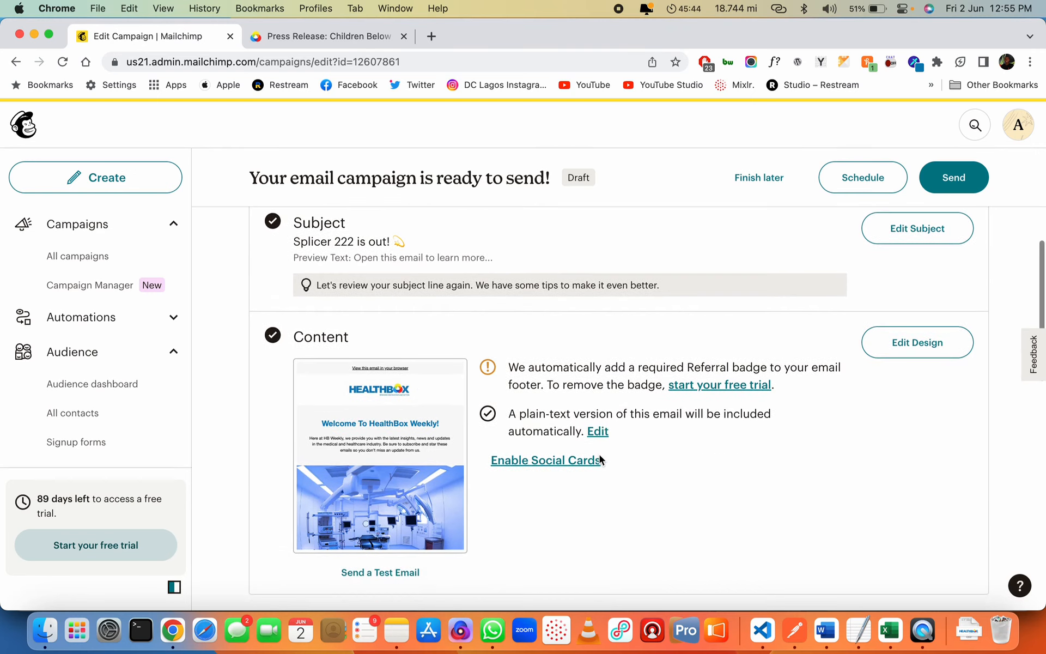
pyautogui.scroll(-5, 569, 477)
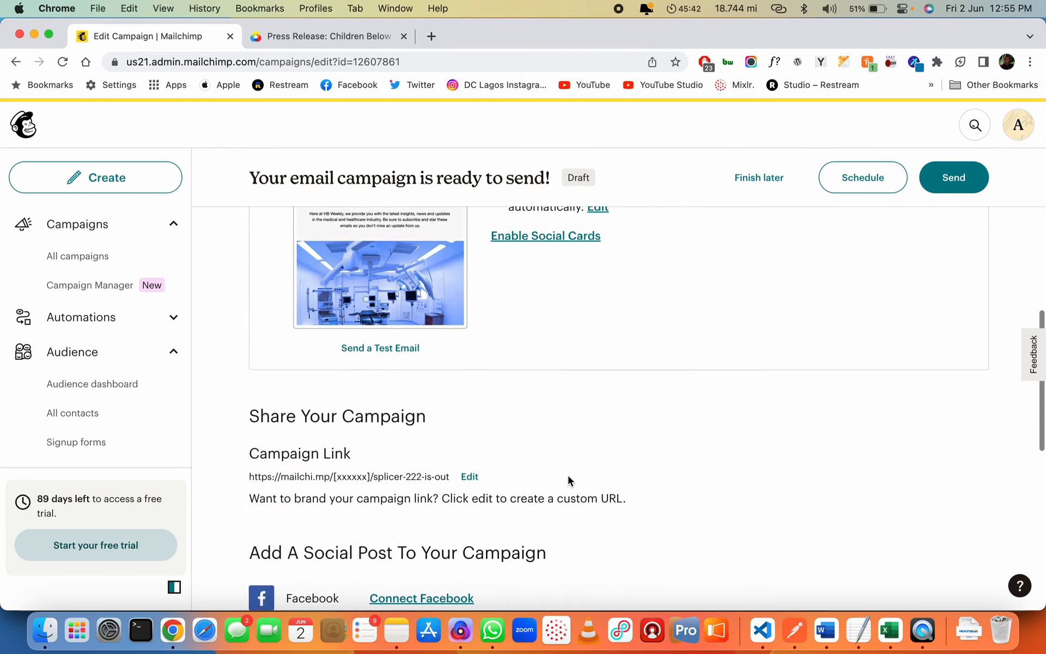
pyautogui.scroll(-2, 568, 475)
pyautogui.scroll(15, 739, 362)
pyautogui.click(950, 188)
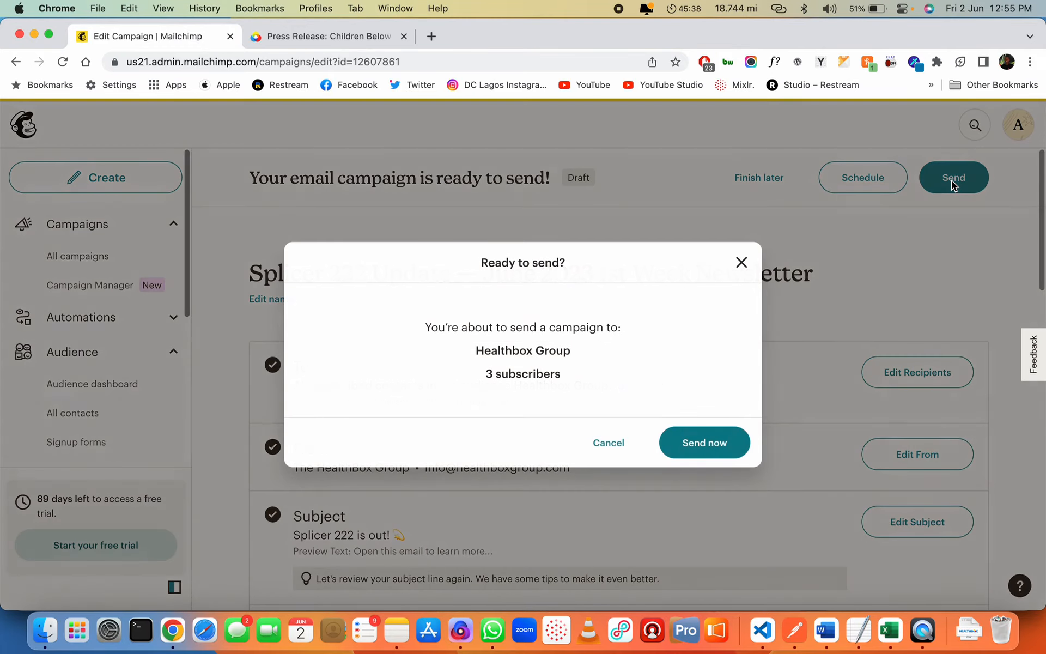
pyautogui.click(718, 439)
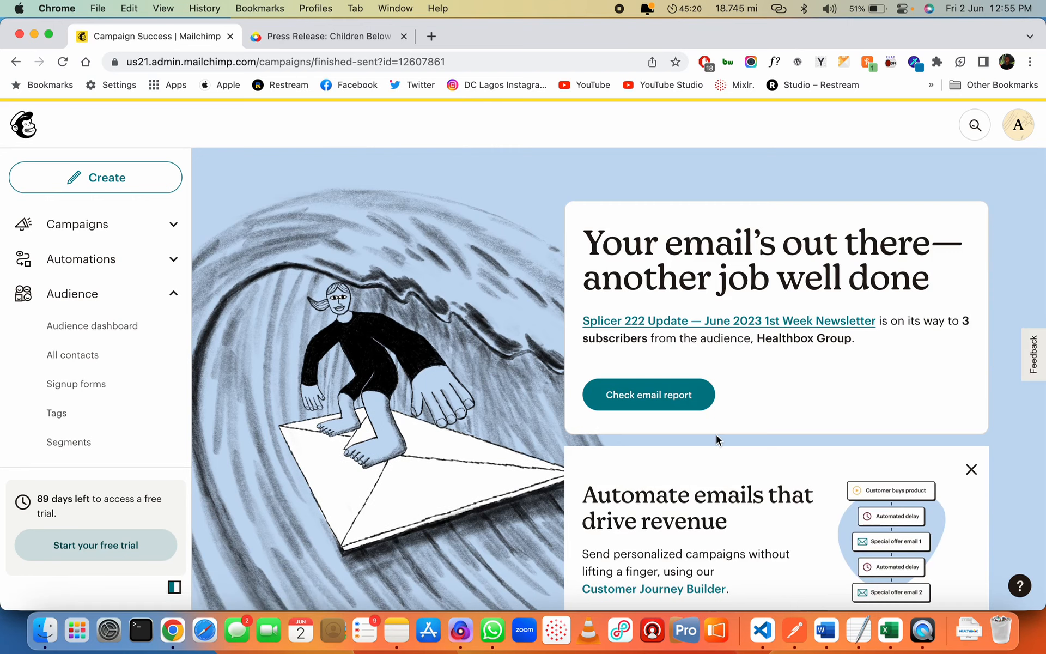
# In Gmail, minimise the draft and delete the Vbank and two Chipper Cash card emails
pyautogui.click(230, 36)
pyautogui.press('super+w')
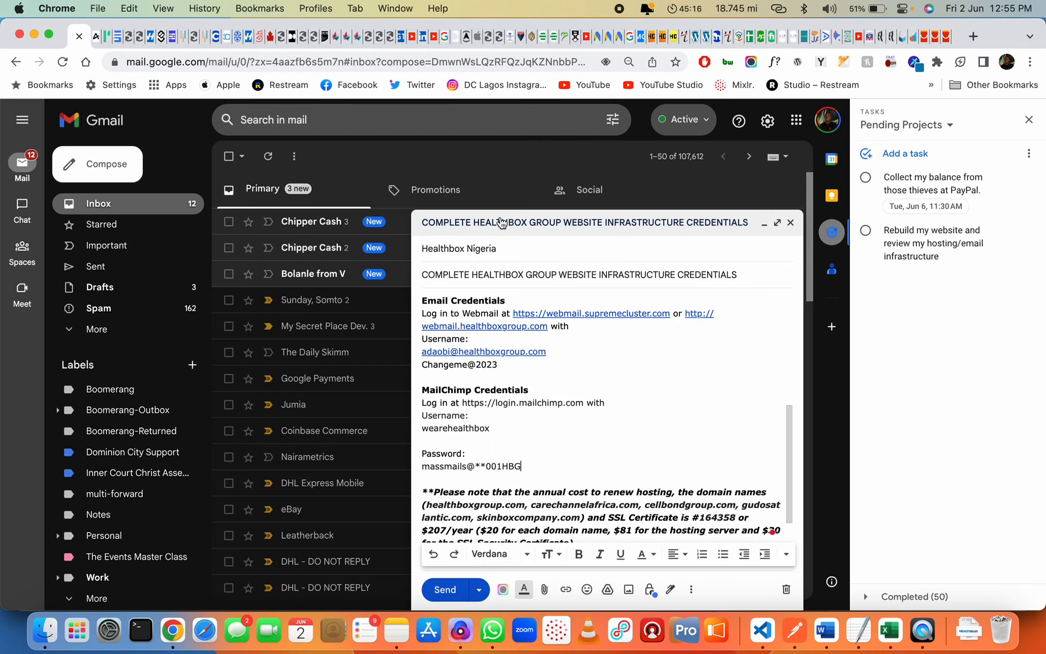
pyautogui.click(763, 222)
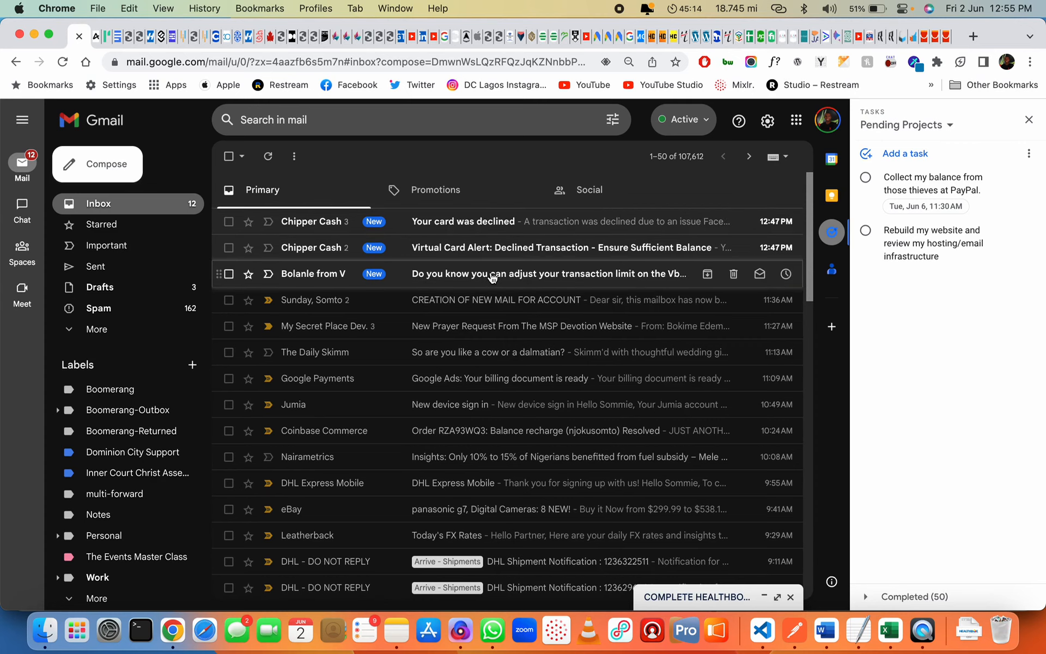
pyautogui.click(632, 273)
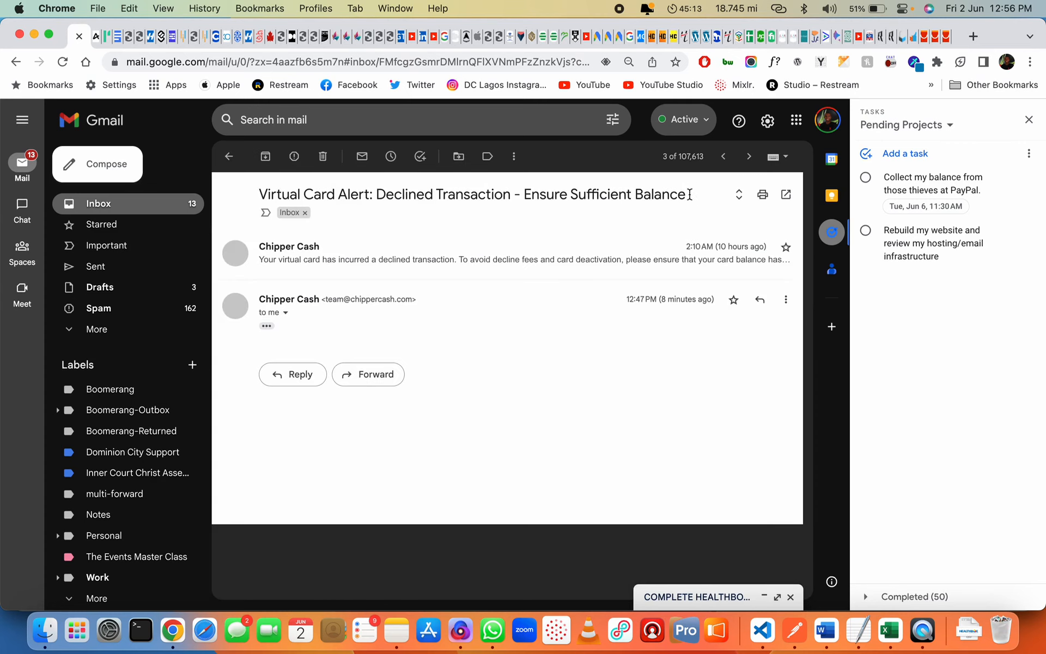
pyautogui.click(229, 156)
pyautogui.click(229, 300)
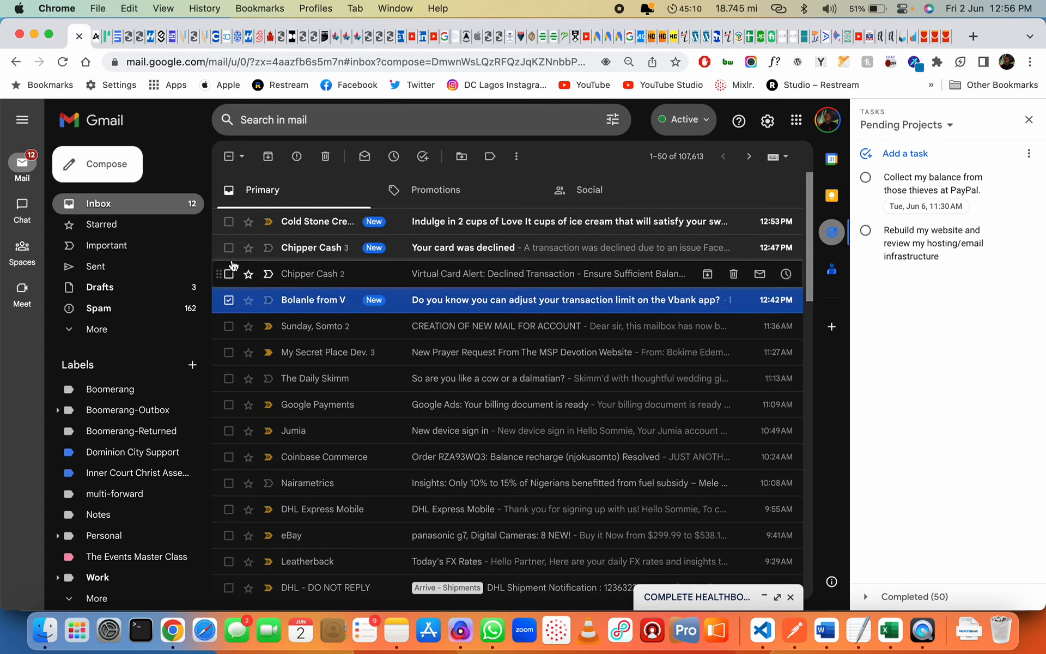
pyautogui.click(229, 248)
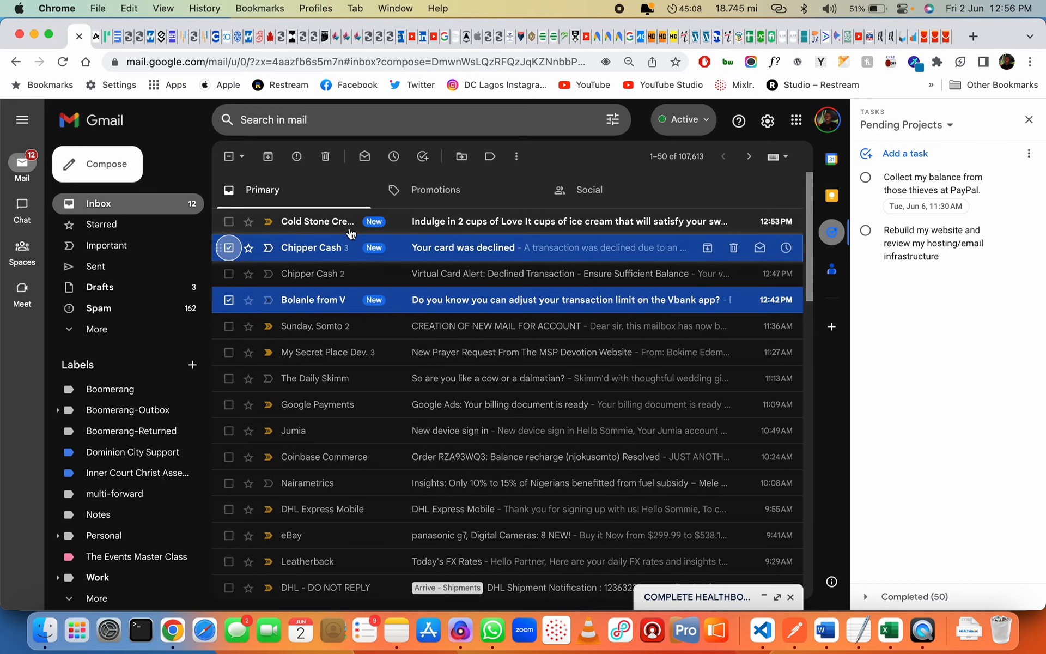
pyautogui.click(229, 272)
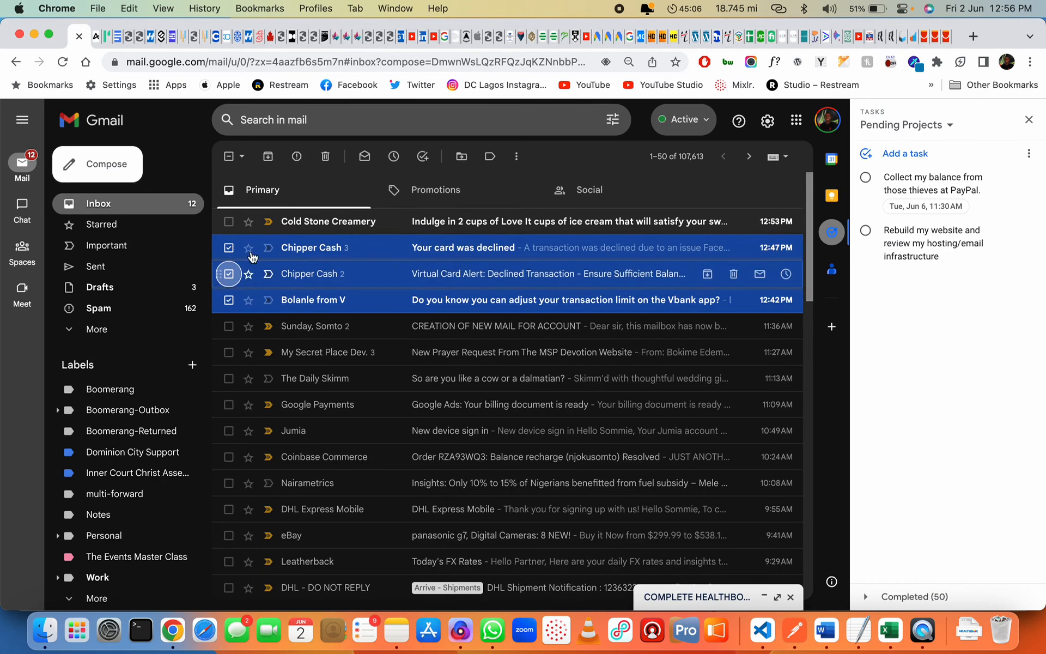
pyautogui.click(325, 156)
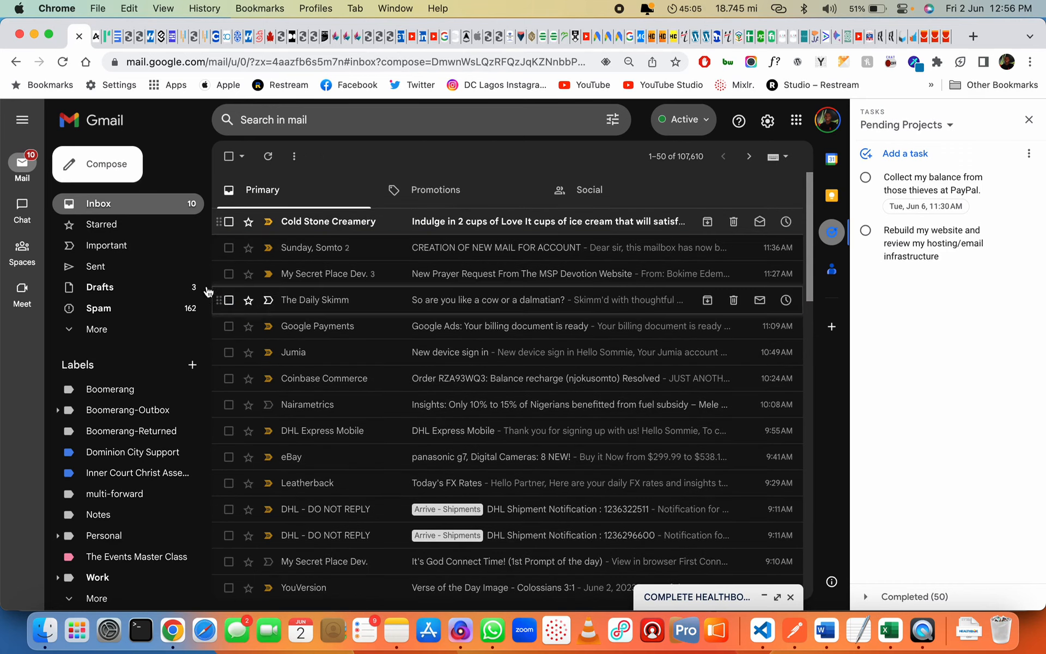
# Look for the newsletter in Spam, then refresh the inbox repeatedly
pyautogui.click(136, 308)
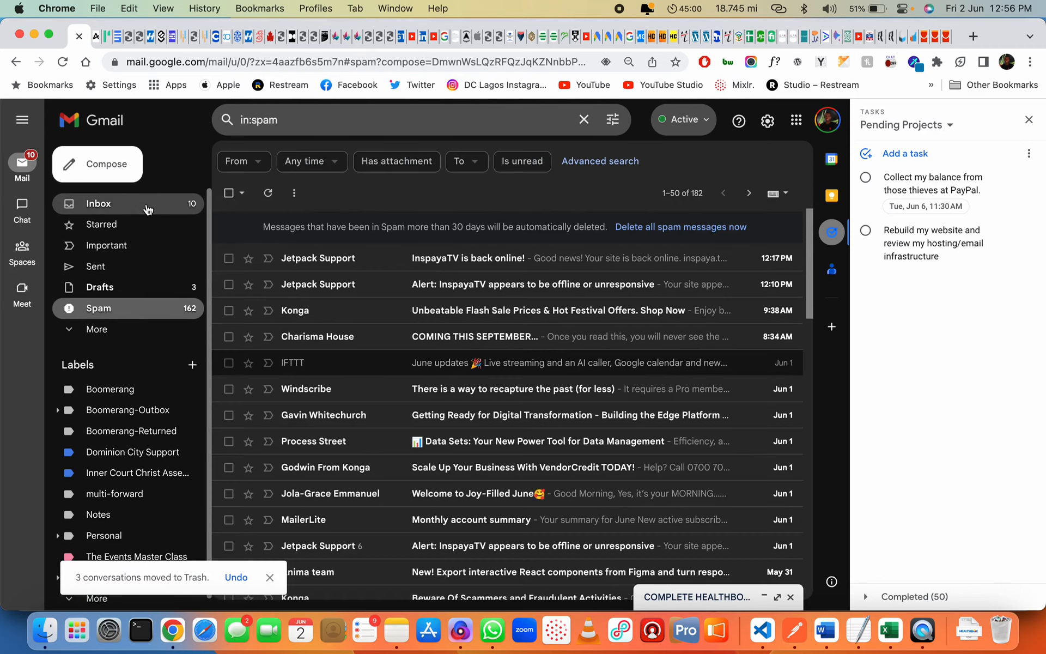
pyautogui.click(146, 203)
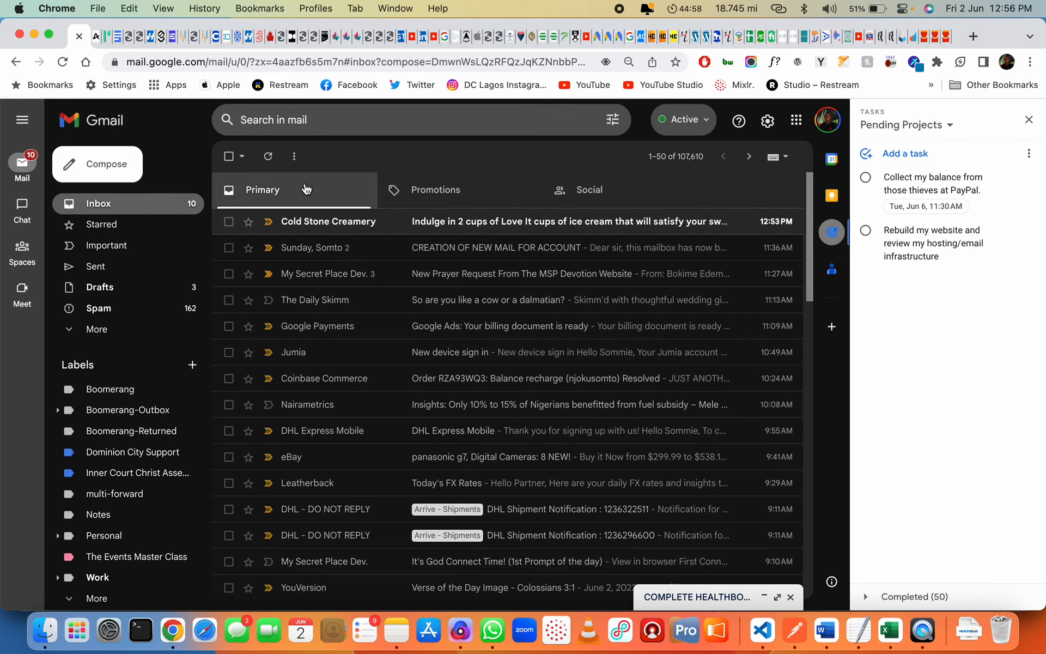
pyautogui.click(268, 156)
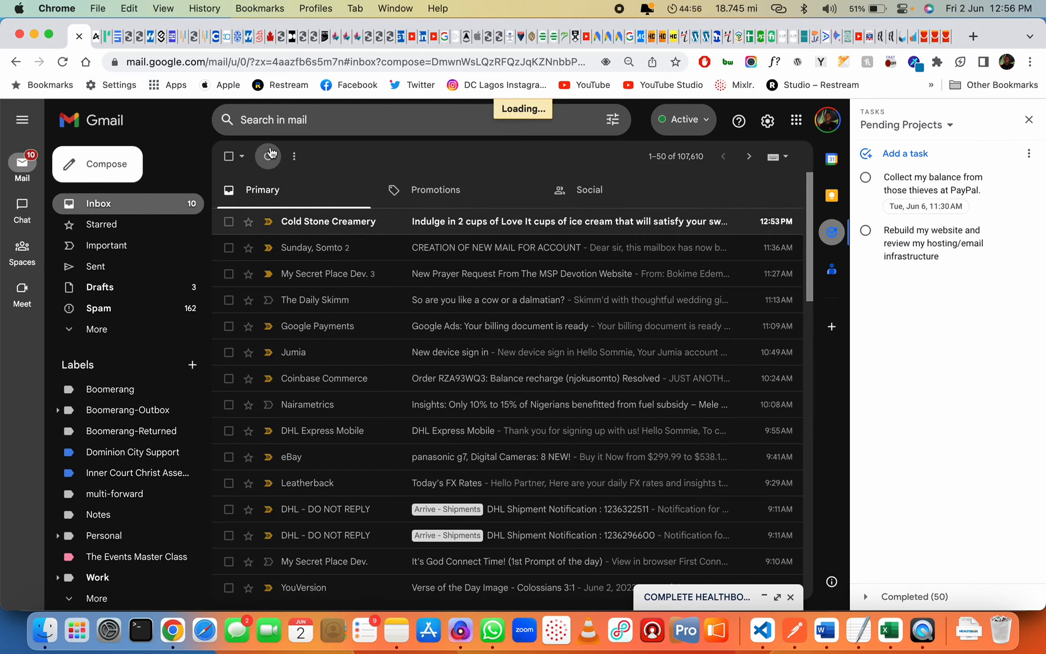
pyautogui.click(491, 222)
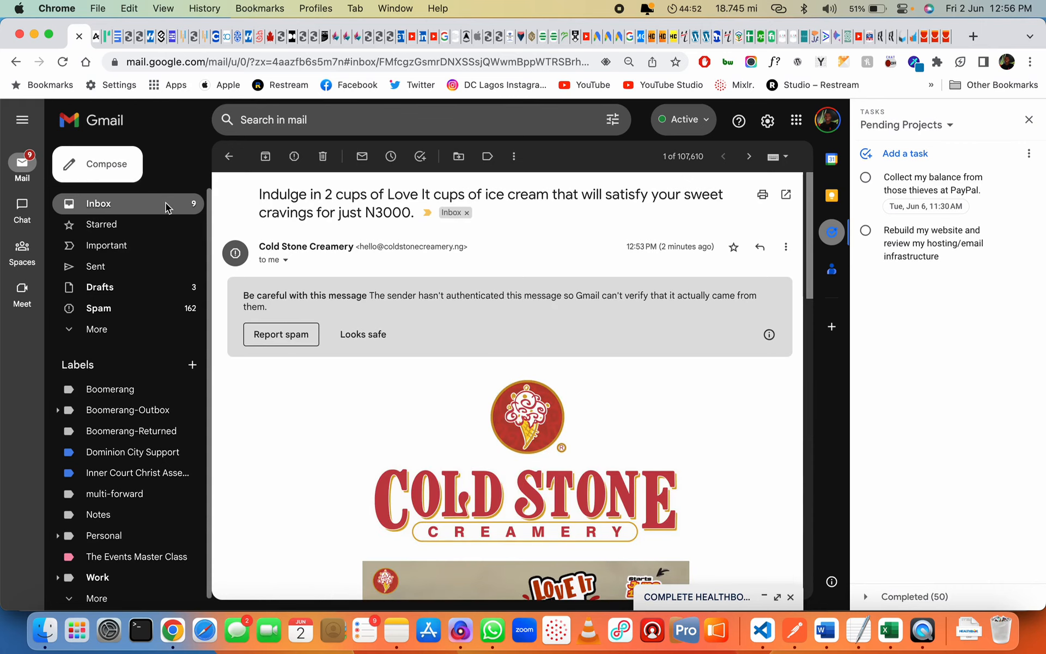
pyautogui.click(166, 203)
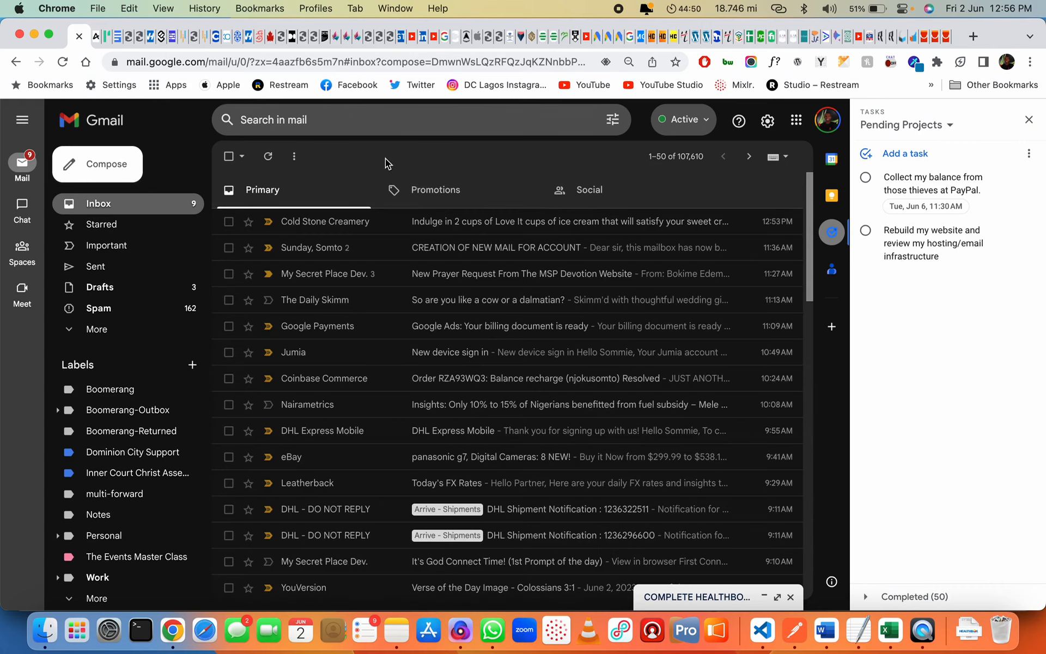
pyautogui.click(272, 157)
pyautogui.click(273, 157)
pyautogui.click(273, 157)
pyautogui.click(272, 157)
# Check the Promotions and Social categories for the newsletter, then return to Primary
pyautogui.click(490, 183)
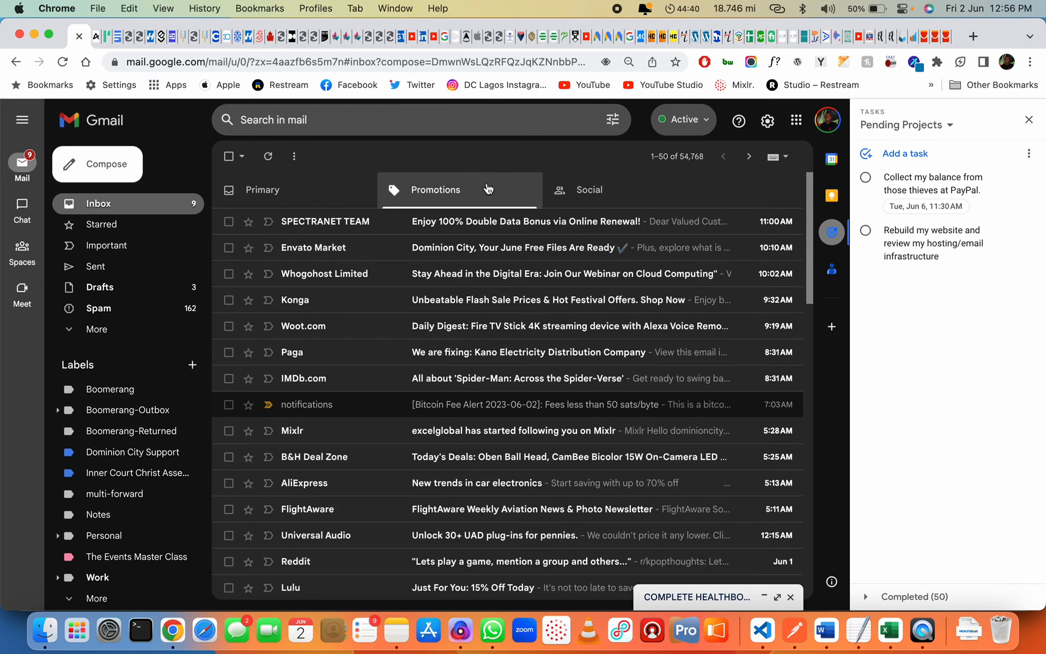
pyautogui.click(592, 189)
pyautogui.click(450, 187)
pyautogui.click(267, 156)
pyautogui.click(329, 205)
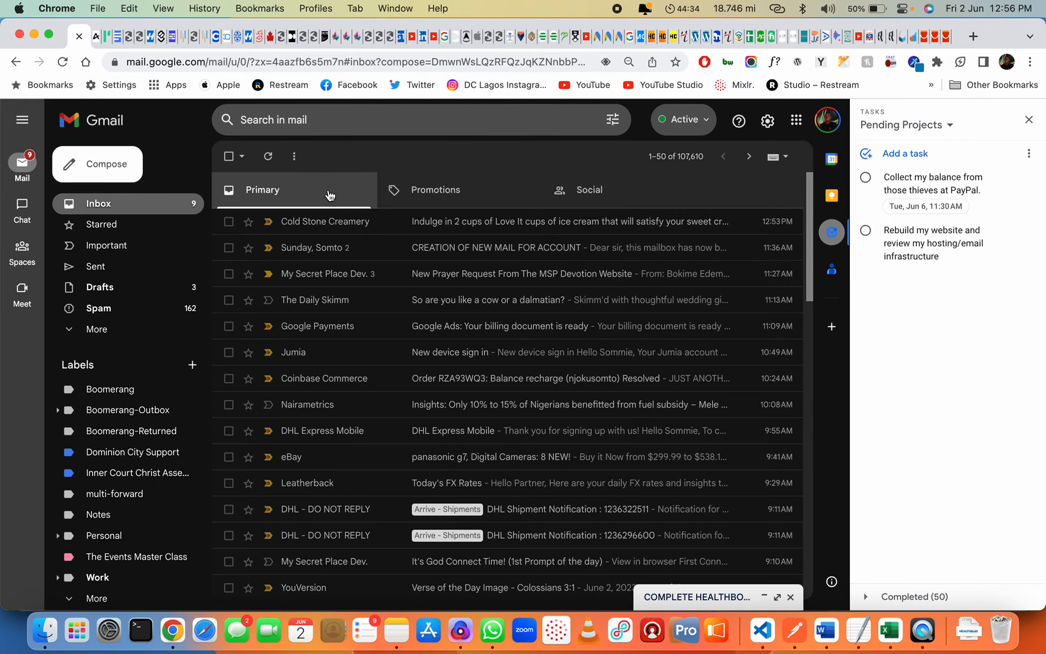
# View the Mailchimp email report (3 delivered, 100%, 0 opens), then return to Gmail
pyautogui.press('super+grave')
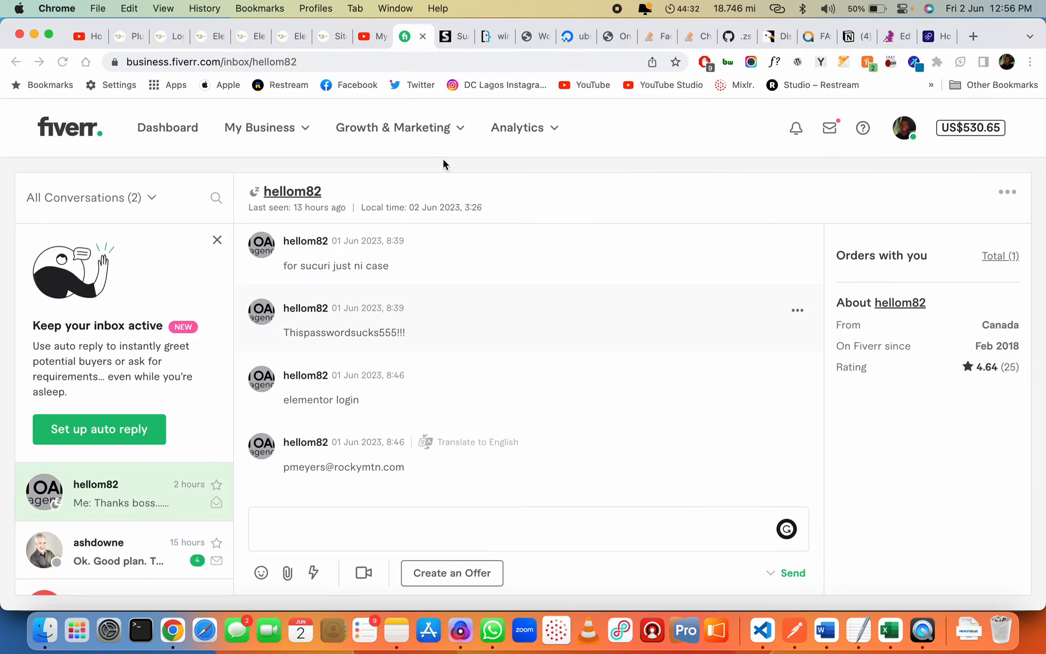
pyautogui.press('super+grave')
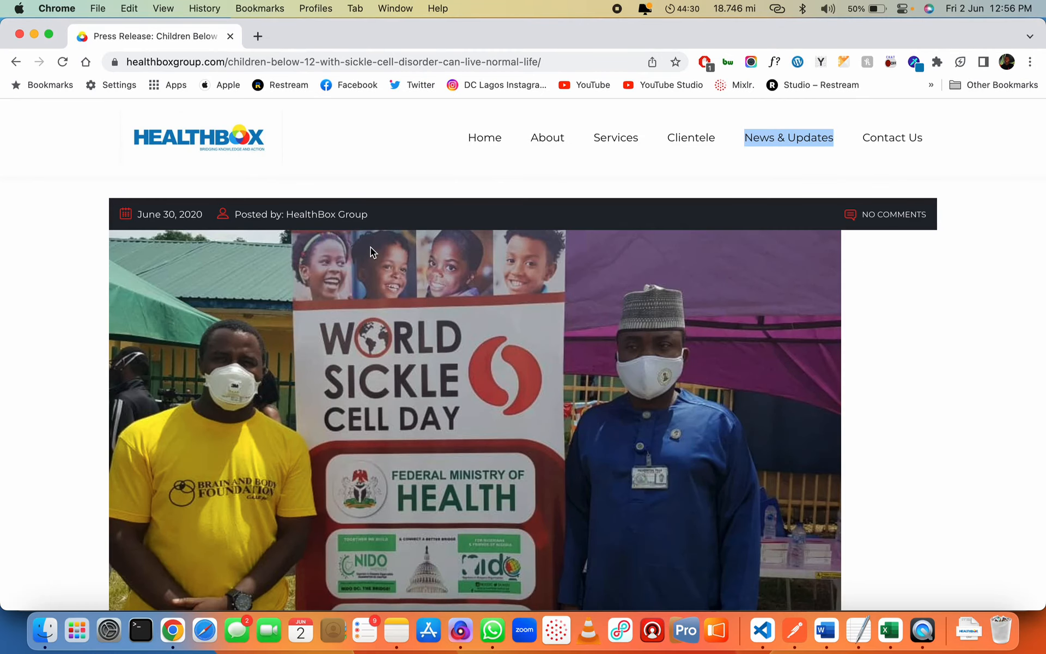
pyautogui.press('super+grave')
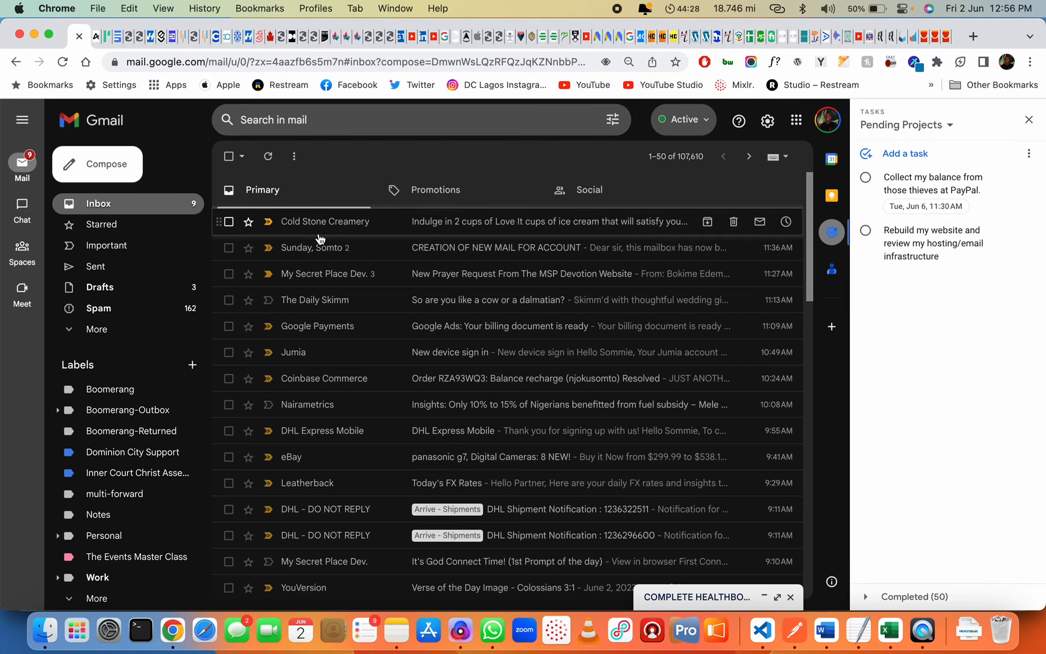
pyautogui.press('super+grave')
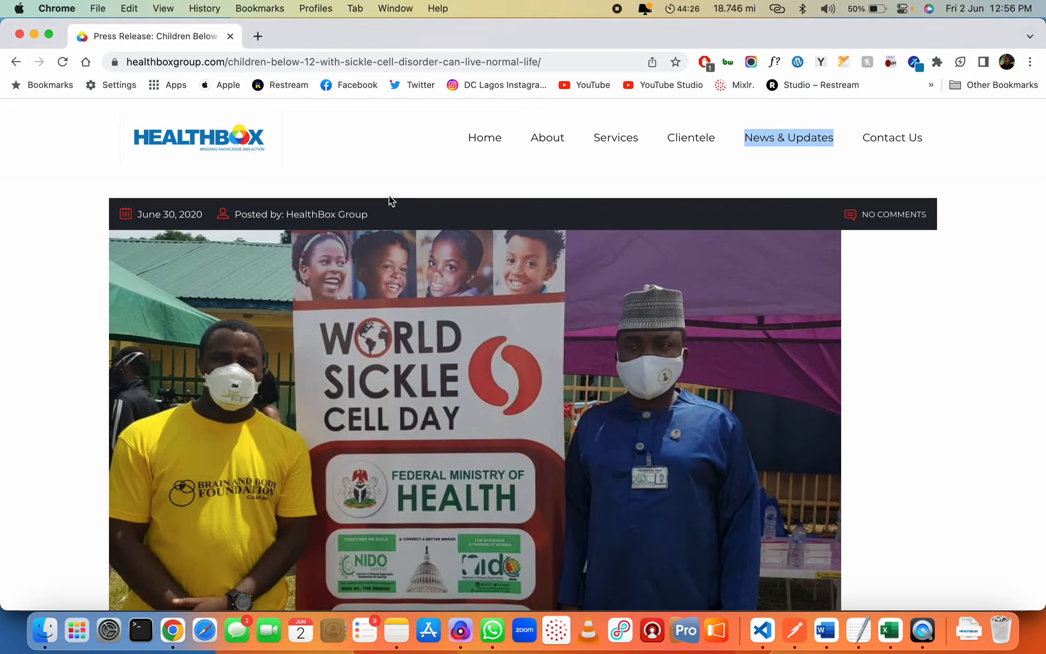
pyautogui.press('super+grave')
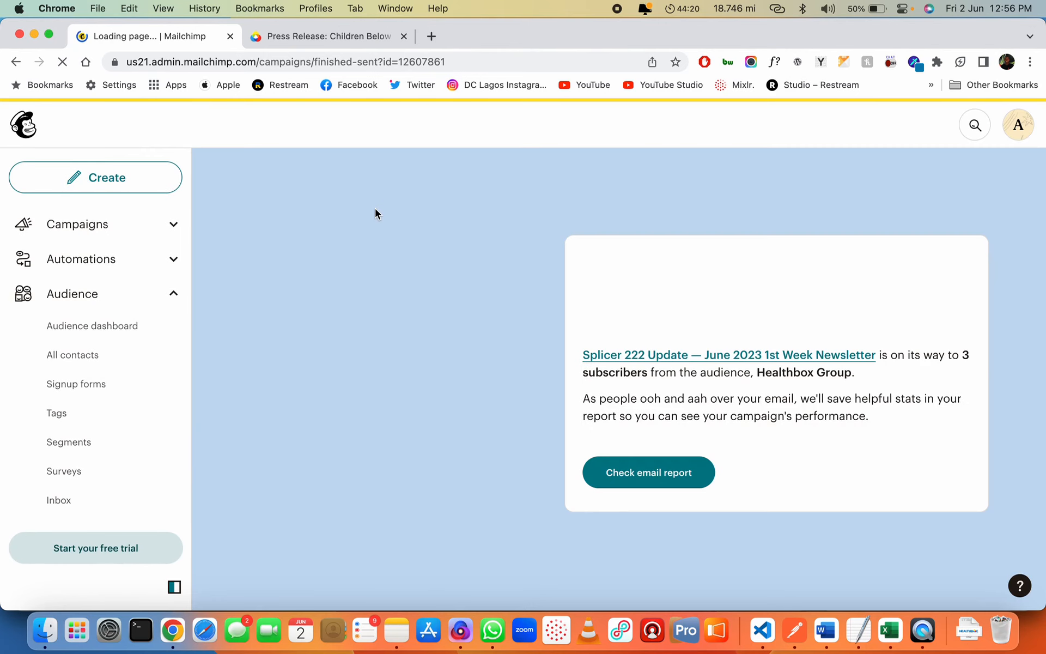
pyautogui.click(649, 473)
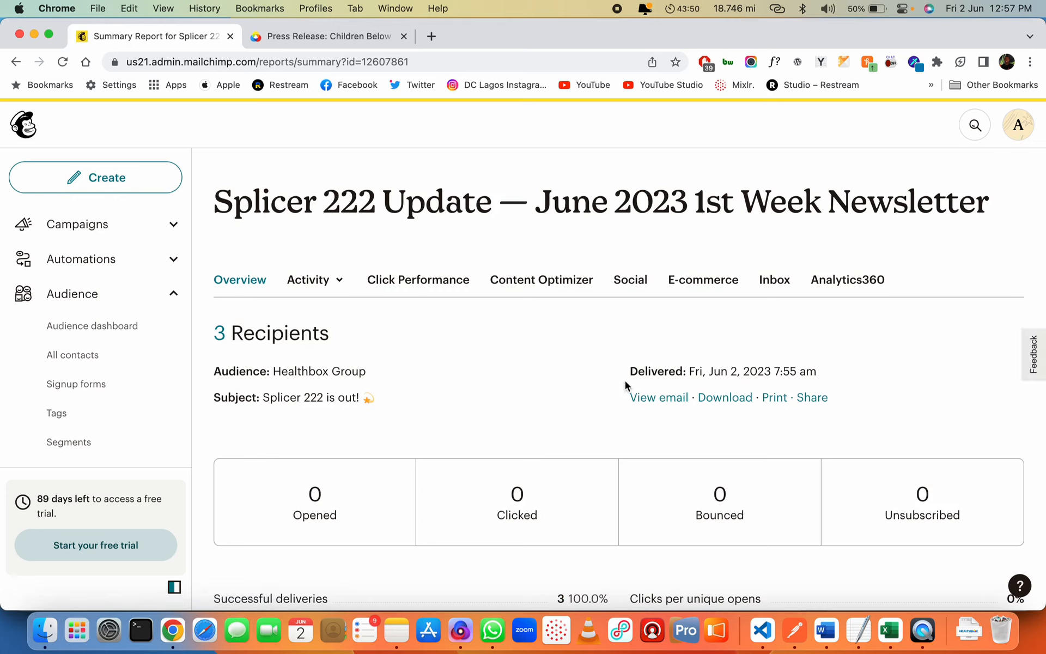
pyautogui.scroll(-3, 571, 389)
pyautogui.scroll(-2, 571, 389)
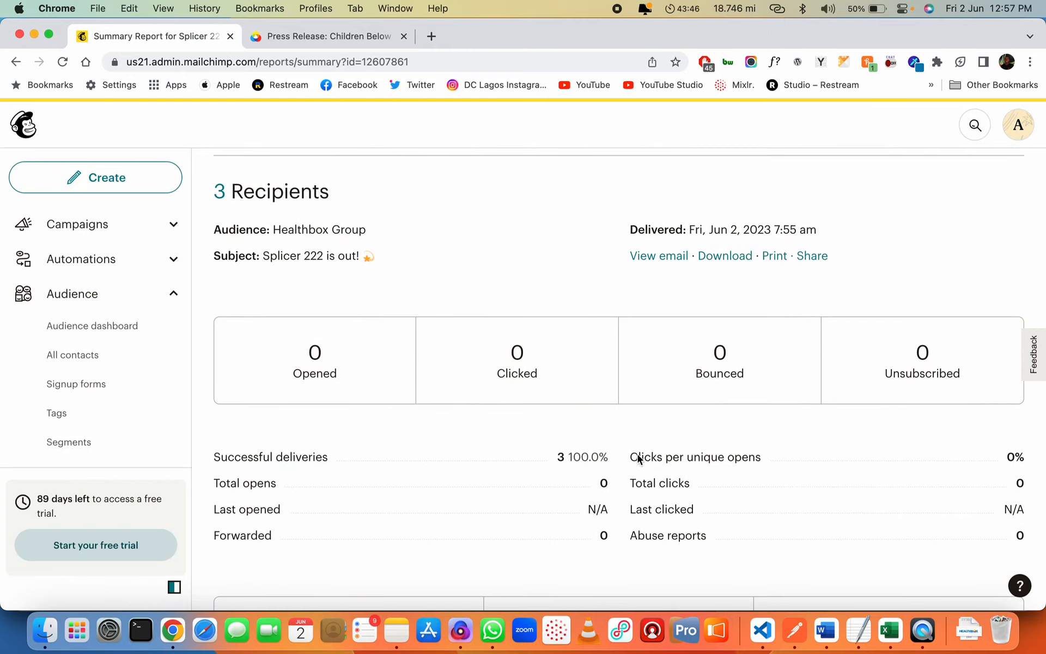
pyautogui.scroll(5, 730, 515)
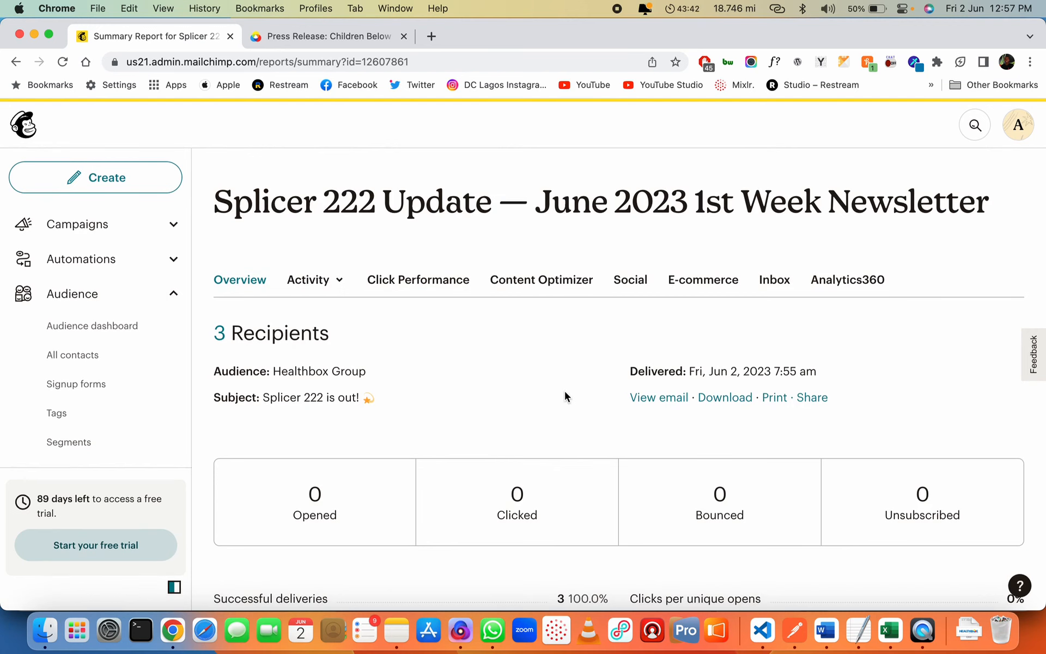
pyautogui.press('super+grave')
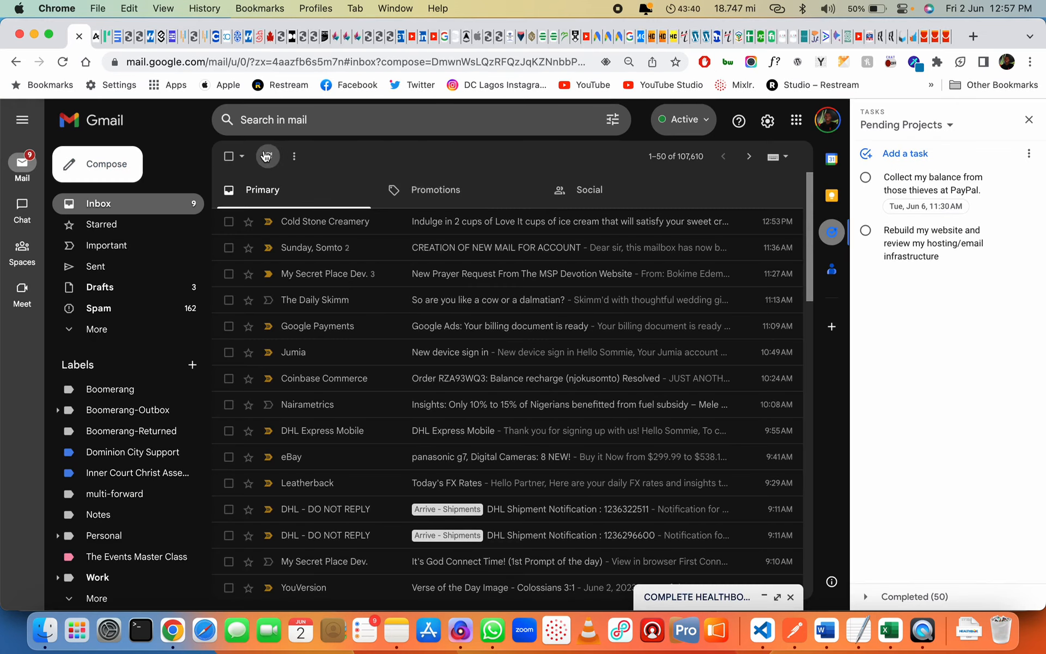
# Refresh Gmail, recheck the Mailchimp report, then switch to the third Google account
pyautogui.click(267, 156)
pyautogui.press('super+grave')
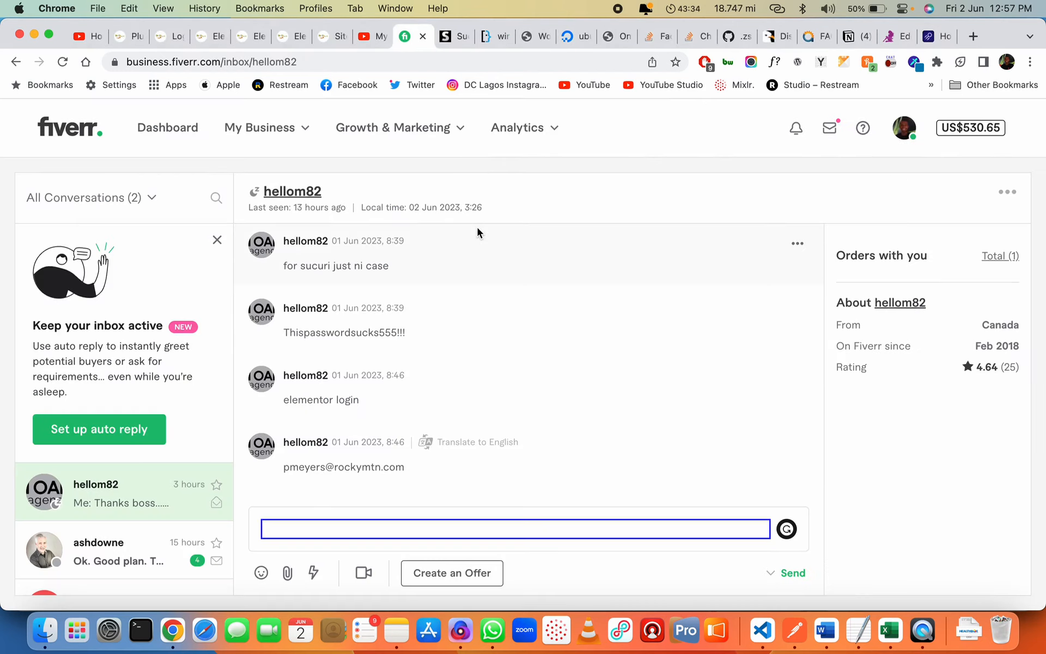
pyautogui.press('super+grave')
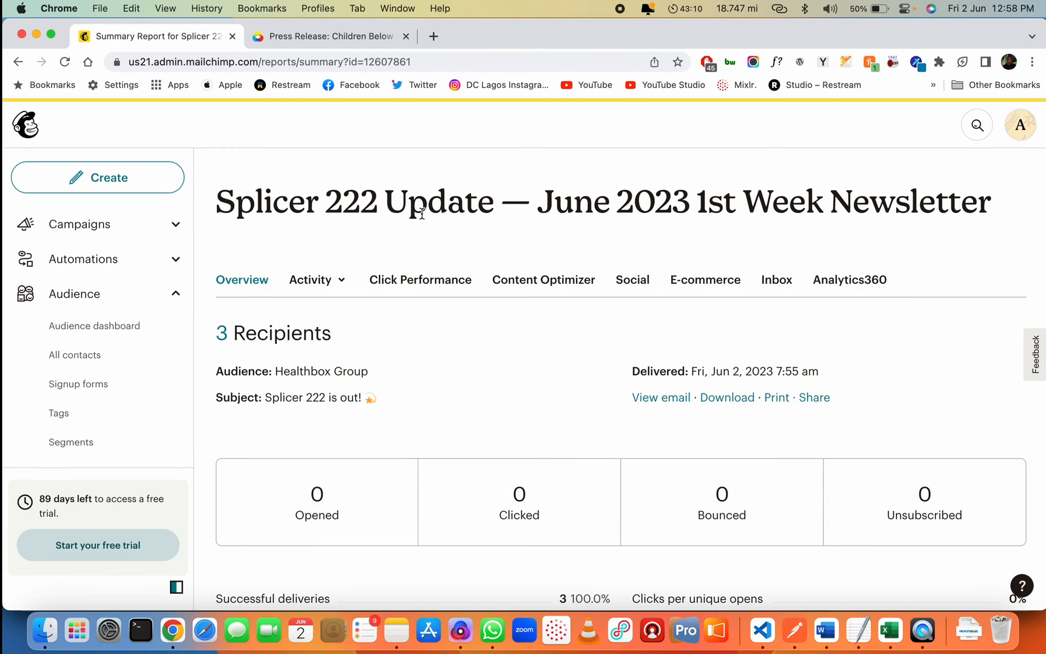
pyautogui.press('super+grave')
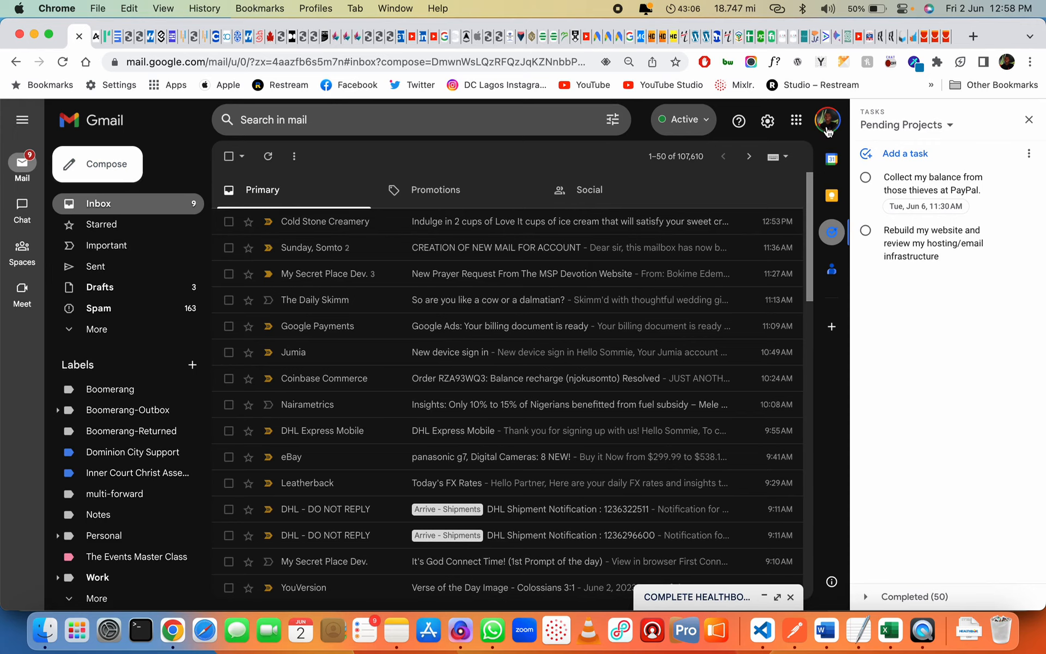
pyautogui.click(828, 131)
pyautogui.click(714, 293)
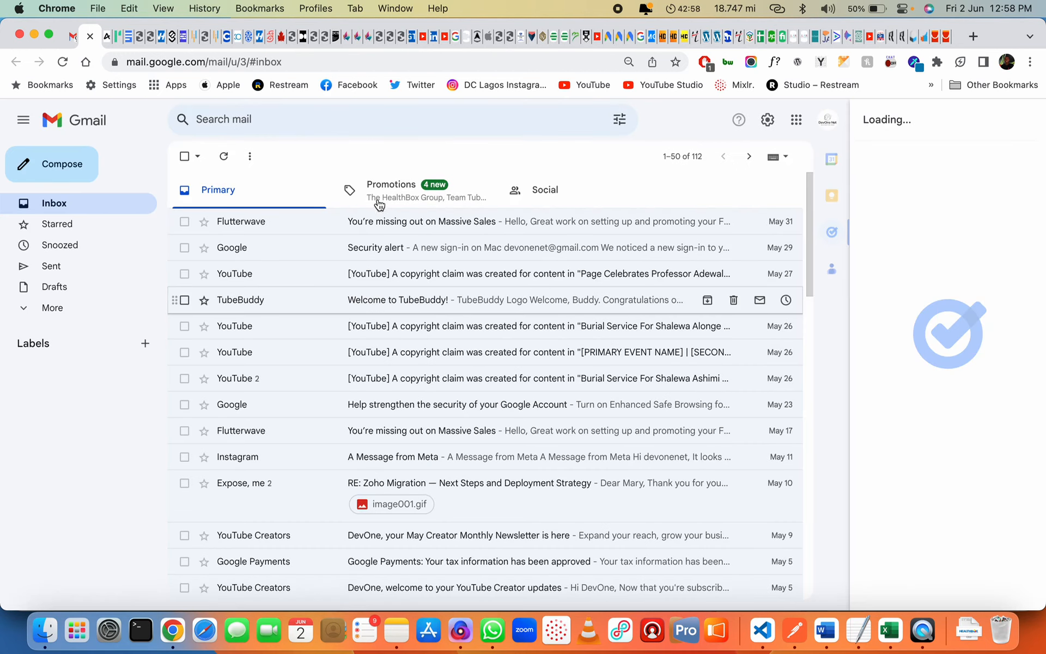
# Open the 'Splicer 222 is out!' email from Promotions and view the operating-room photo
pyautogui.click(406, 195)
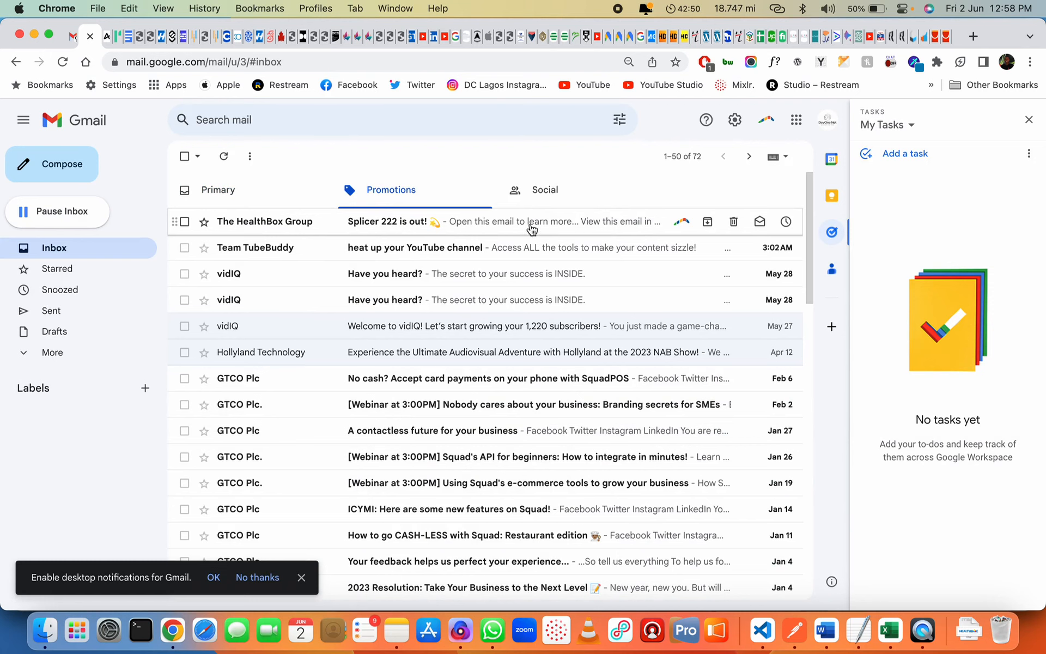
pyautogui.click(365, 222)
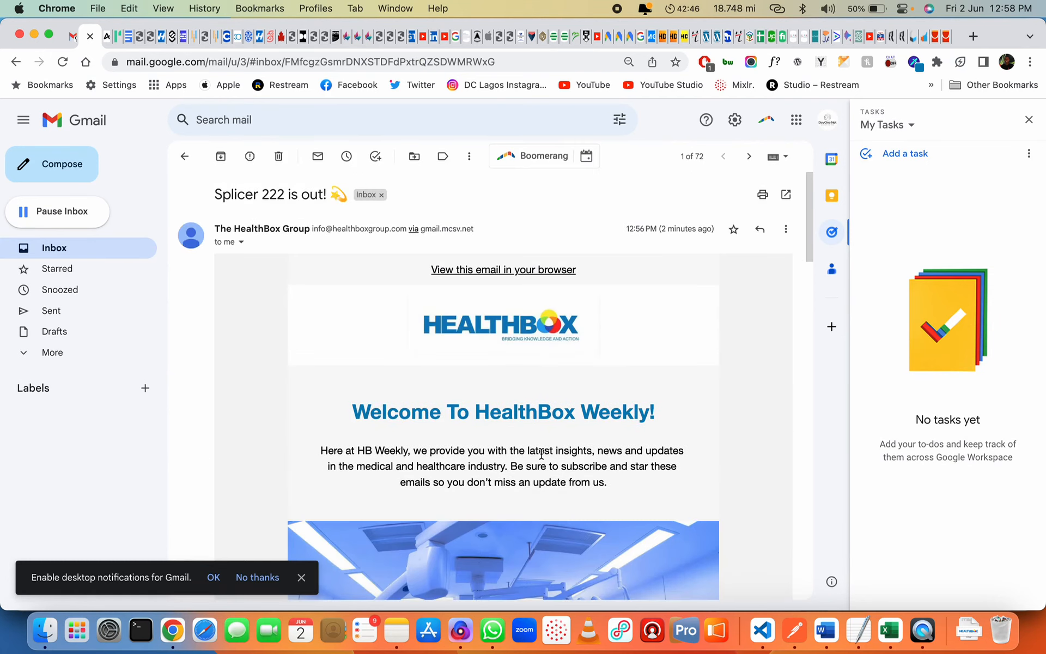
pyautogui.scroll(-2, 542, 453)
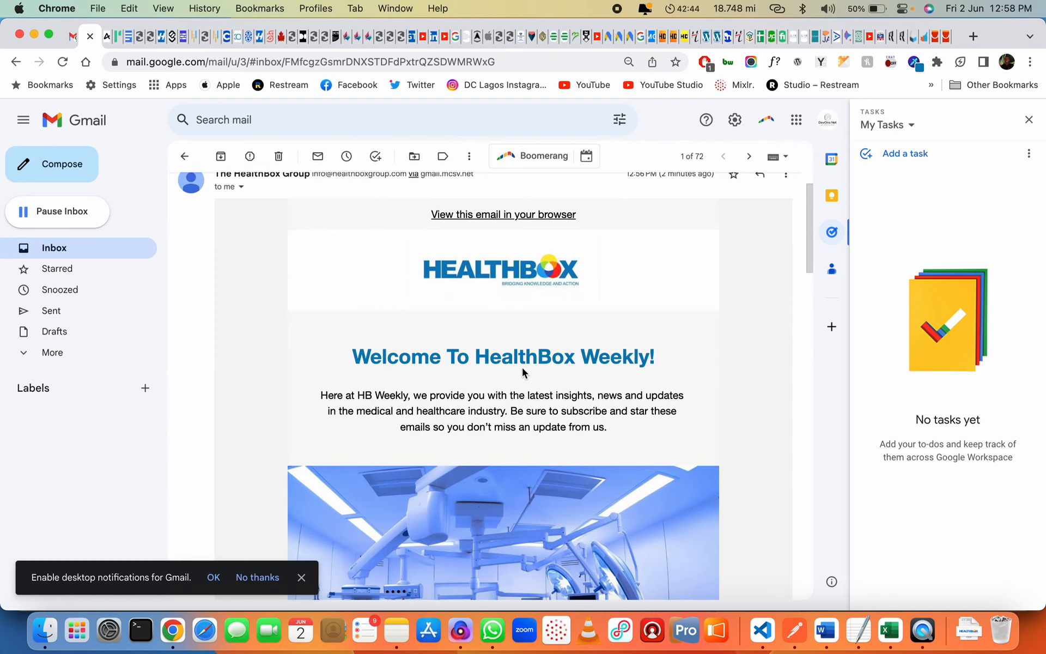
pyautogui.scroll(-4, 518, 353)
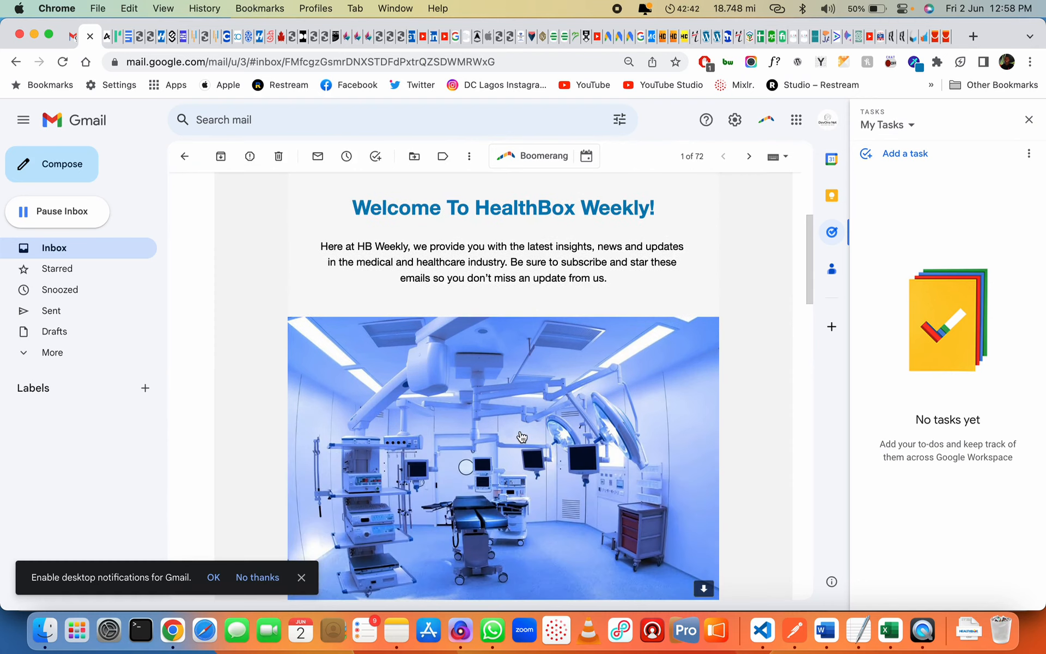
pyautogui.click(523, 438)
pyautogui.click(925, 443)
# Test the Contact Our Sales Team link and enlarge the stethoscope image
pyautogui.scroll(-6, 680, 425)
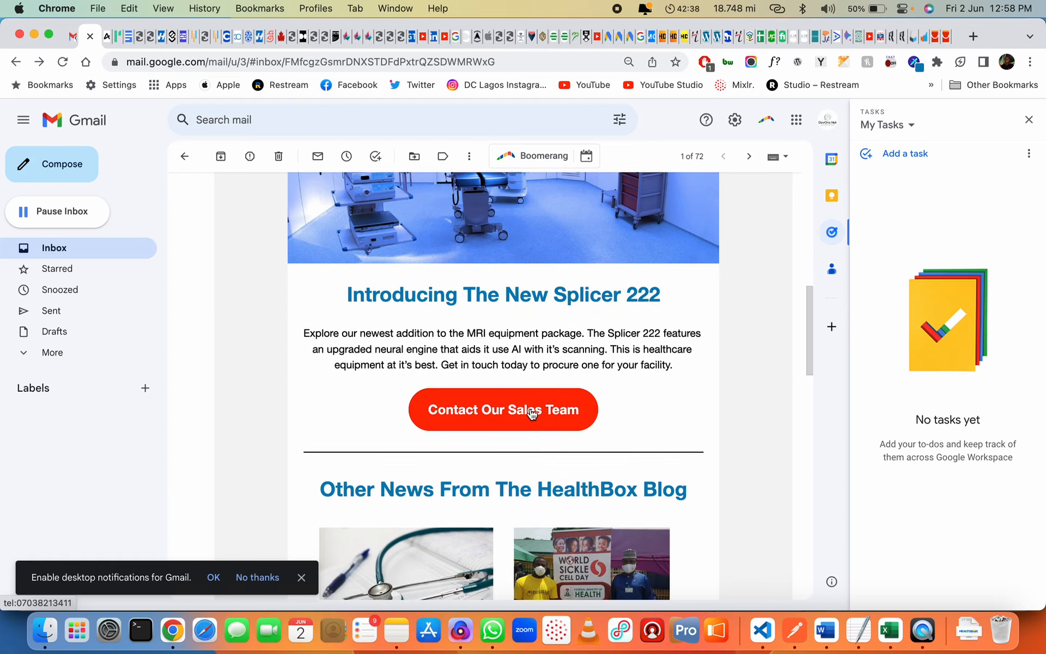
pyautogui.click(534, 408)
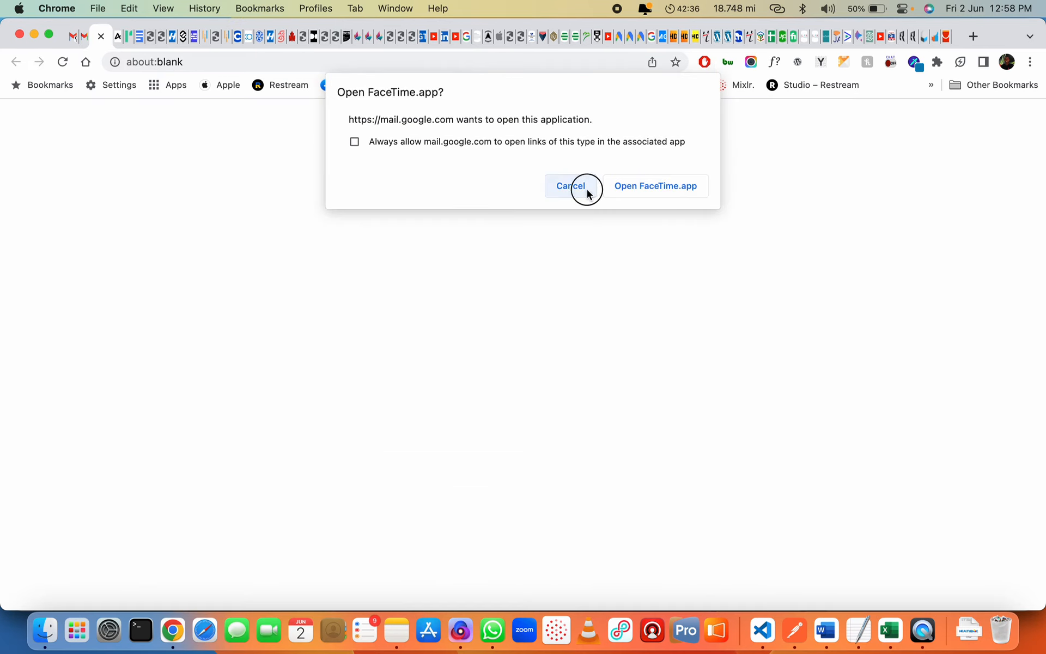
pyautogui.click(587, 193)
pyautogui.scroll(-3, 504, 318)
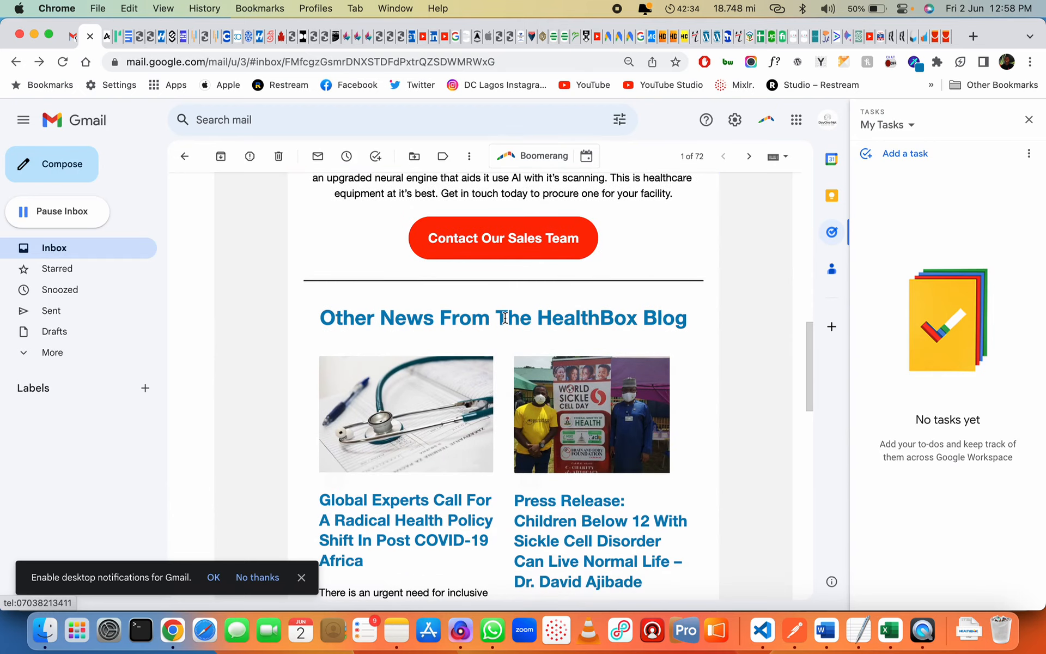
pyautogui.scroll(-3, 433, 305)
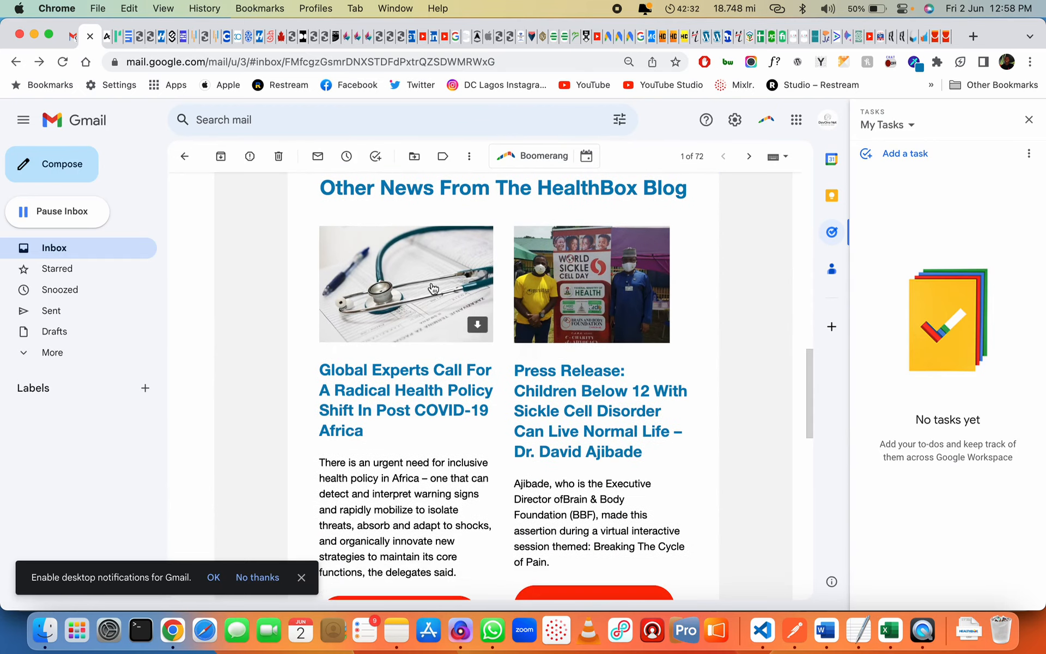
pyautogui.click(433, 288)
pyautogui.click(252, 392)
# Open the Global Experts article, close it, and read down to the newsletter footer
pyautogui.scroll(-3, 398, 420)
pyautogui.click(407, 450)
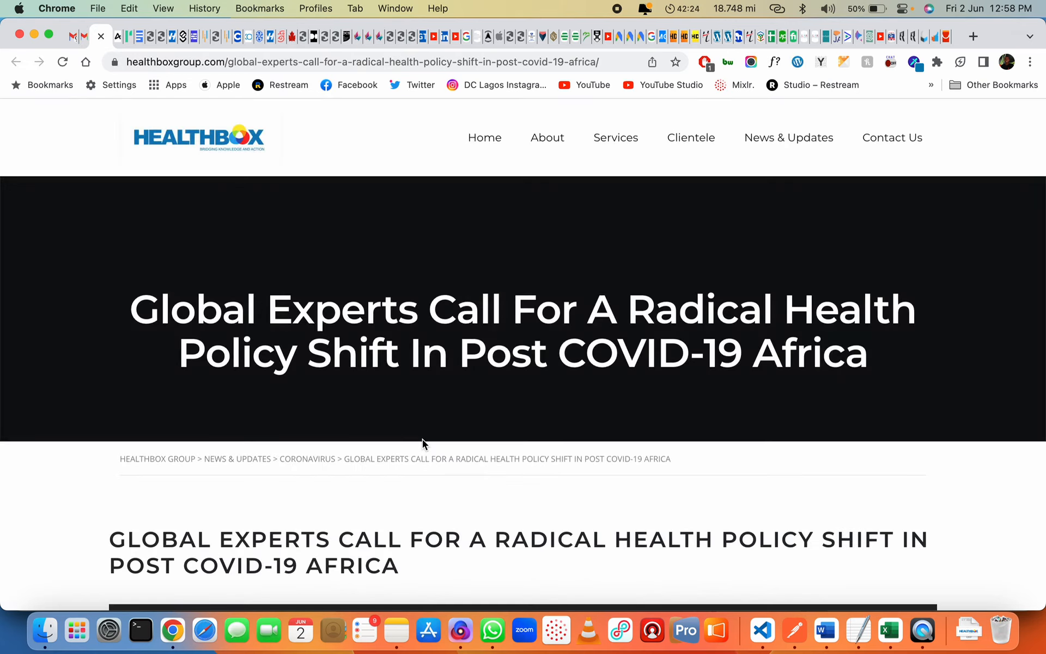
pyautogui.scroll(-6, 423, 441)
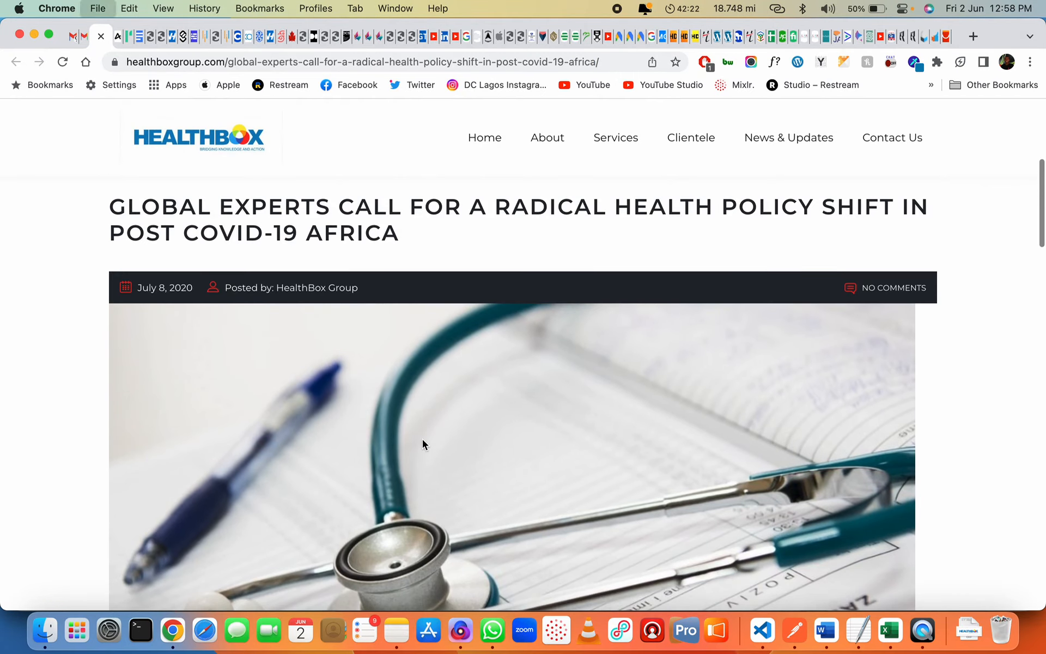
pyautogui.press('super+w')
pyautogui.scroll(-5, 553, 473)
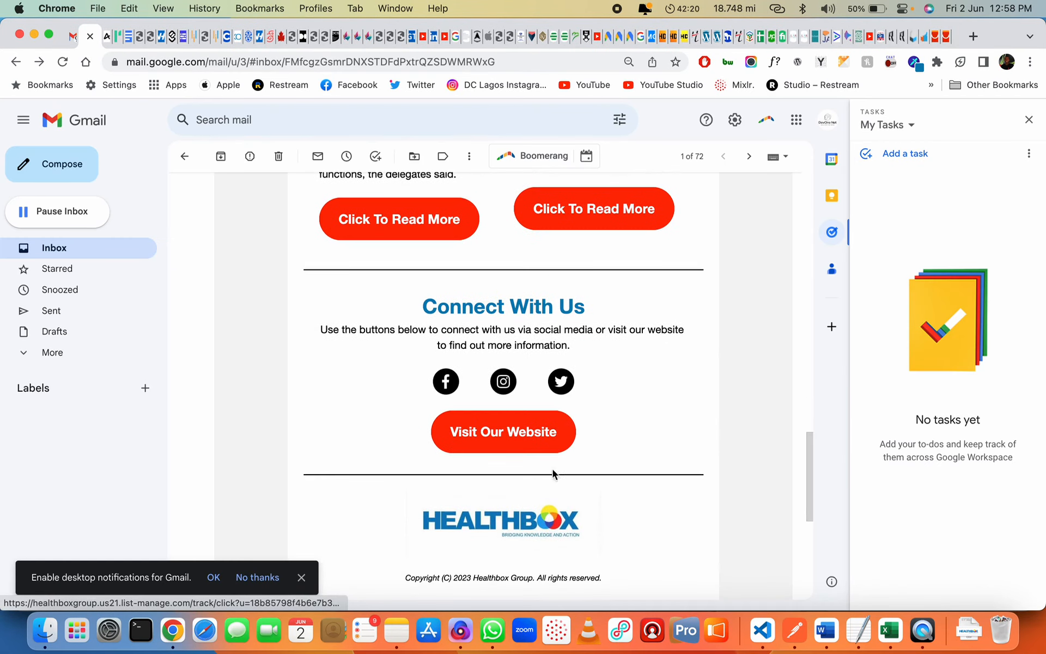
pyautogui.scroll(-3, 515, 501)
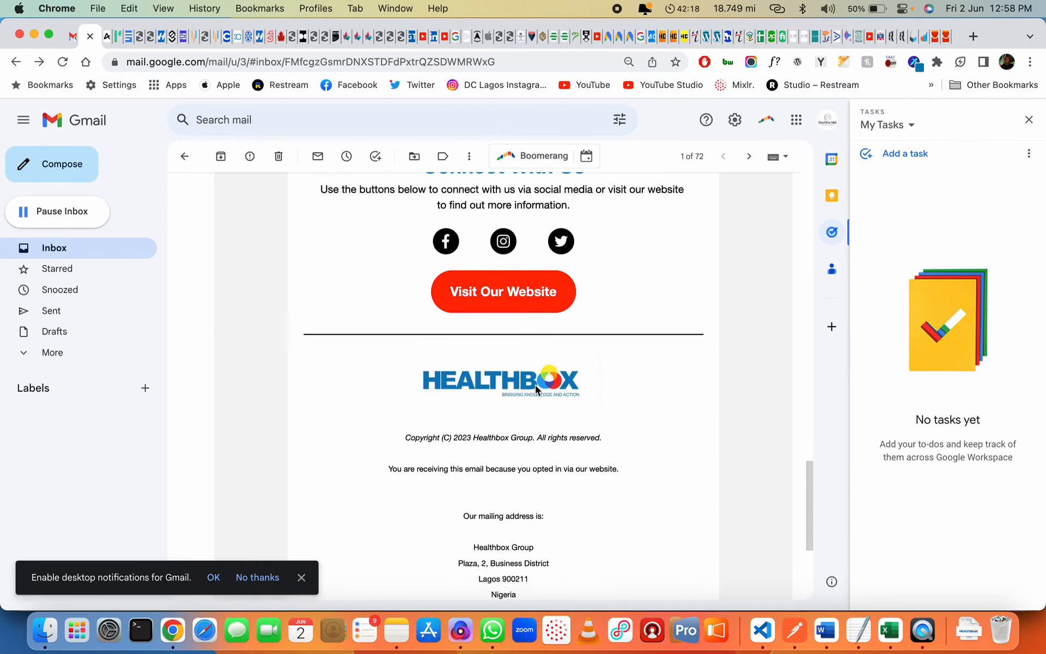
pyautogui.scroll(-5, 515, 425)
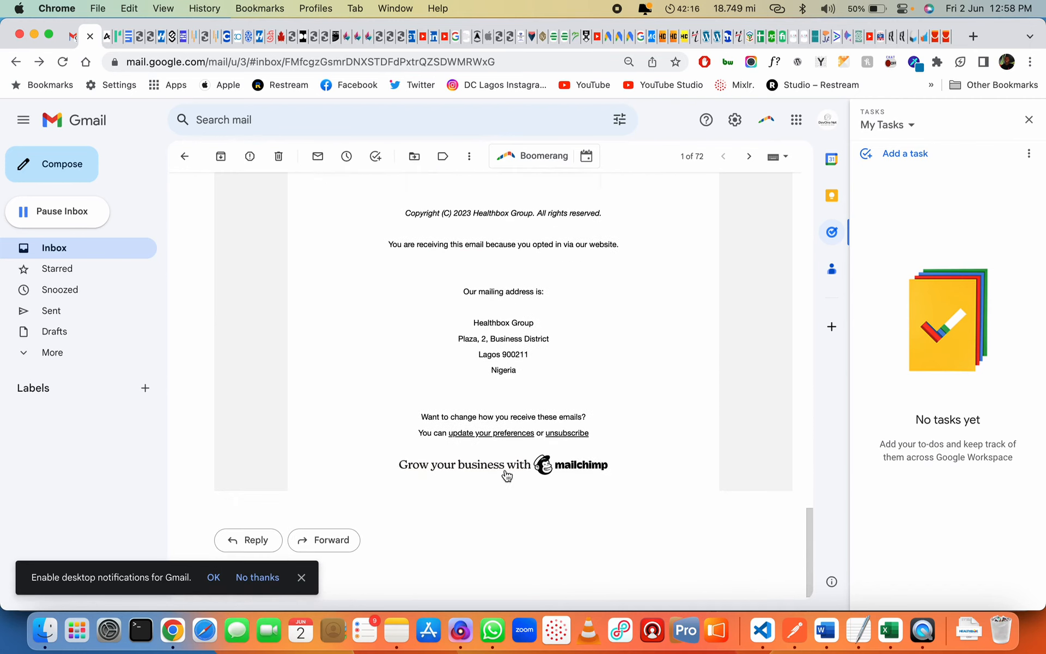